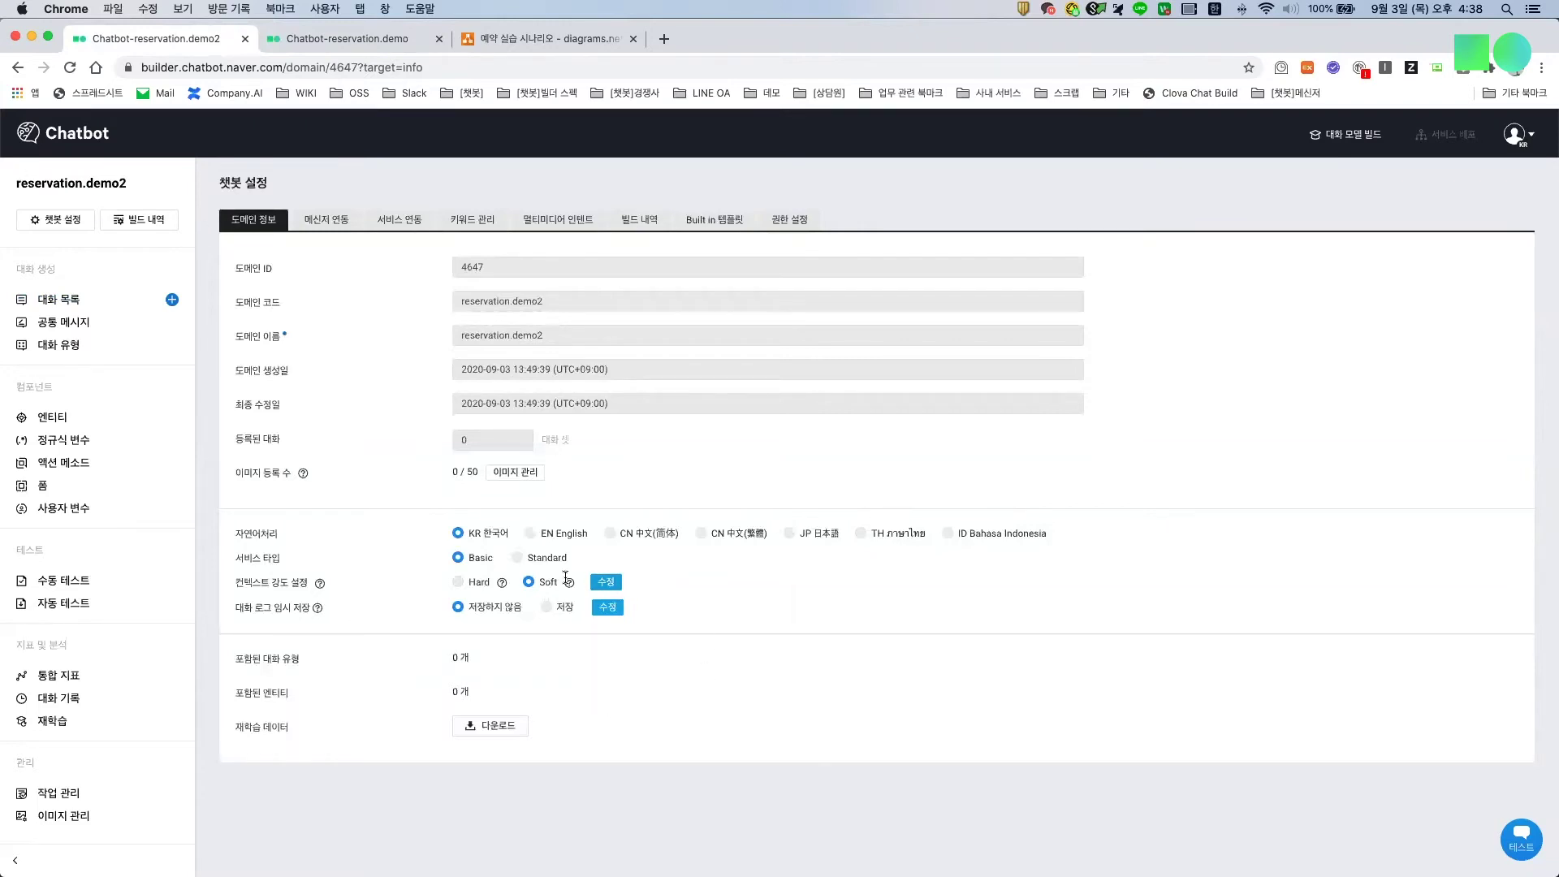
Step: Set the bot's context strength to Hard and save it
{"action": "left_click", "coordinate": [606, 582]}
{"action": "left_click", "coordinate": [459, 583]}
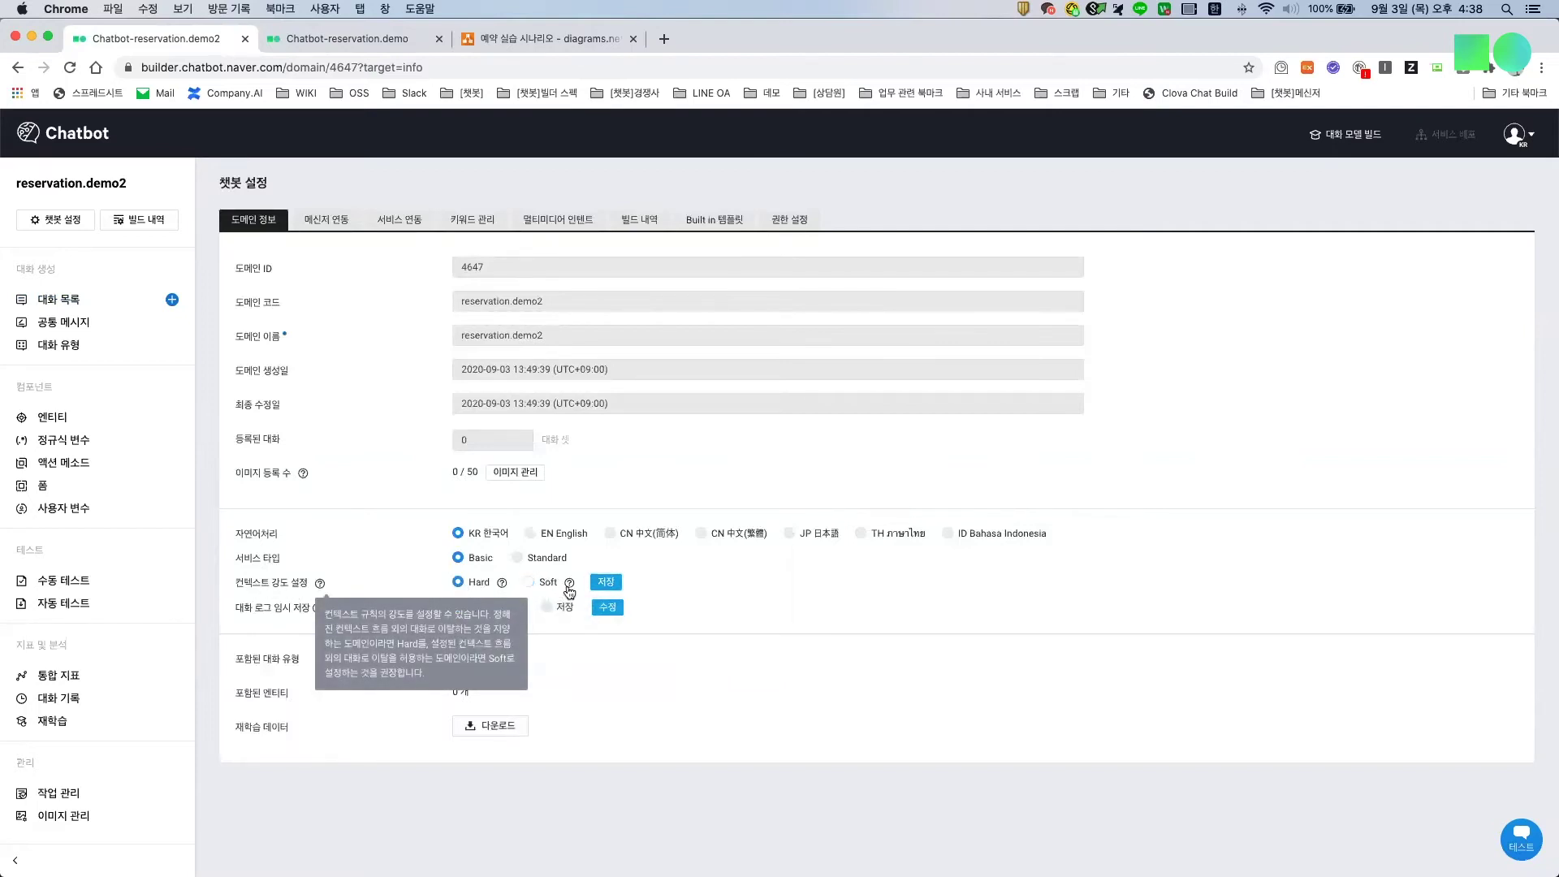
{"action": "left_click", "coordinate": [604, 582]}
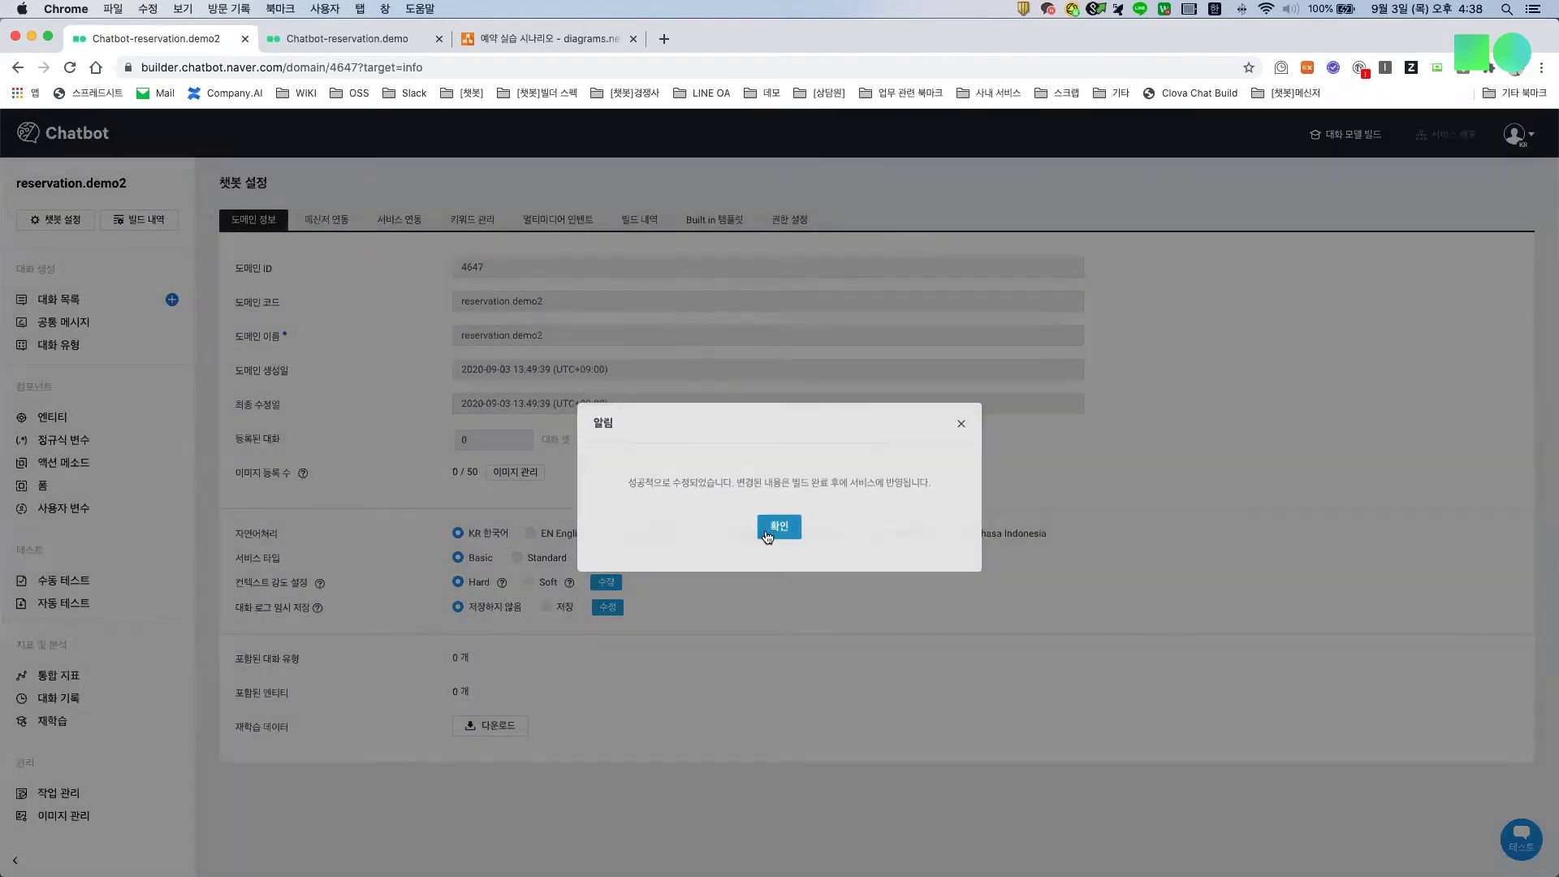
{"action": "left_click", "coordinate": [770, 532]}
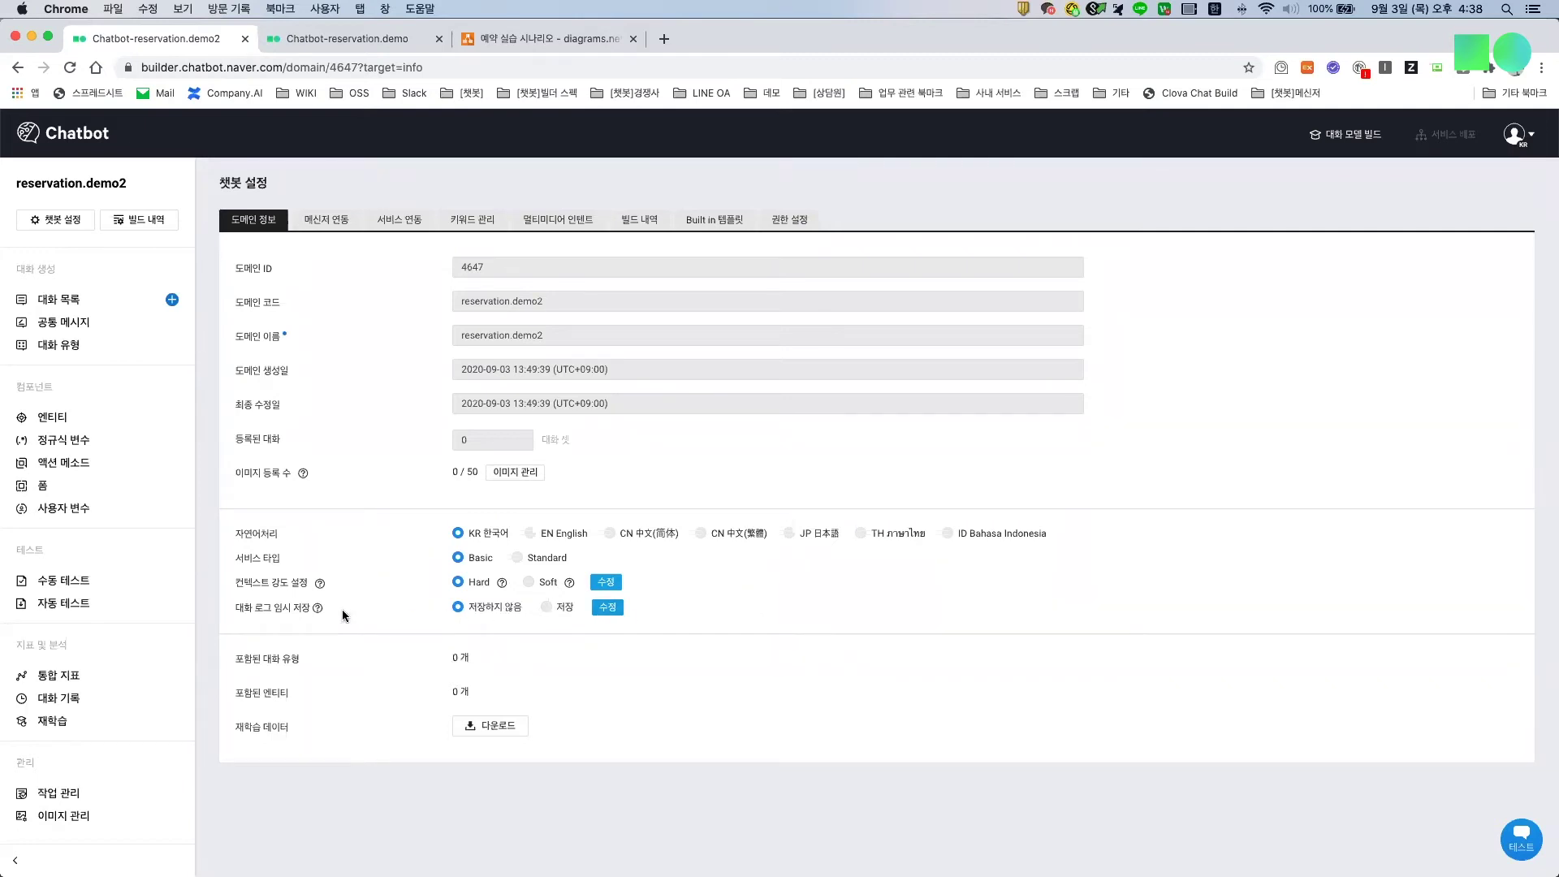
Step: Turn on temporary saving of conversation logs, then view the original reservation.demo dialog list
{"action": "left_click", "coordinate": [606, 608]}
{"action": "left_click", "coordinate": [546, 608]}
{"action": "left_click", "coordinate": [607, 607]}
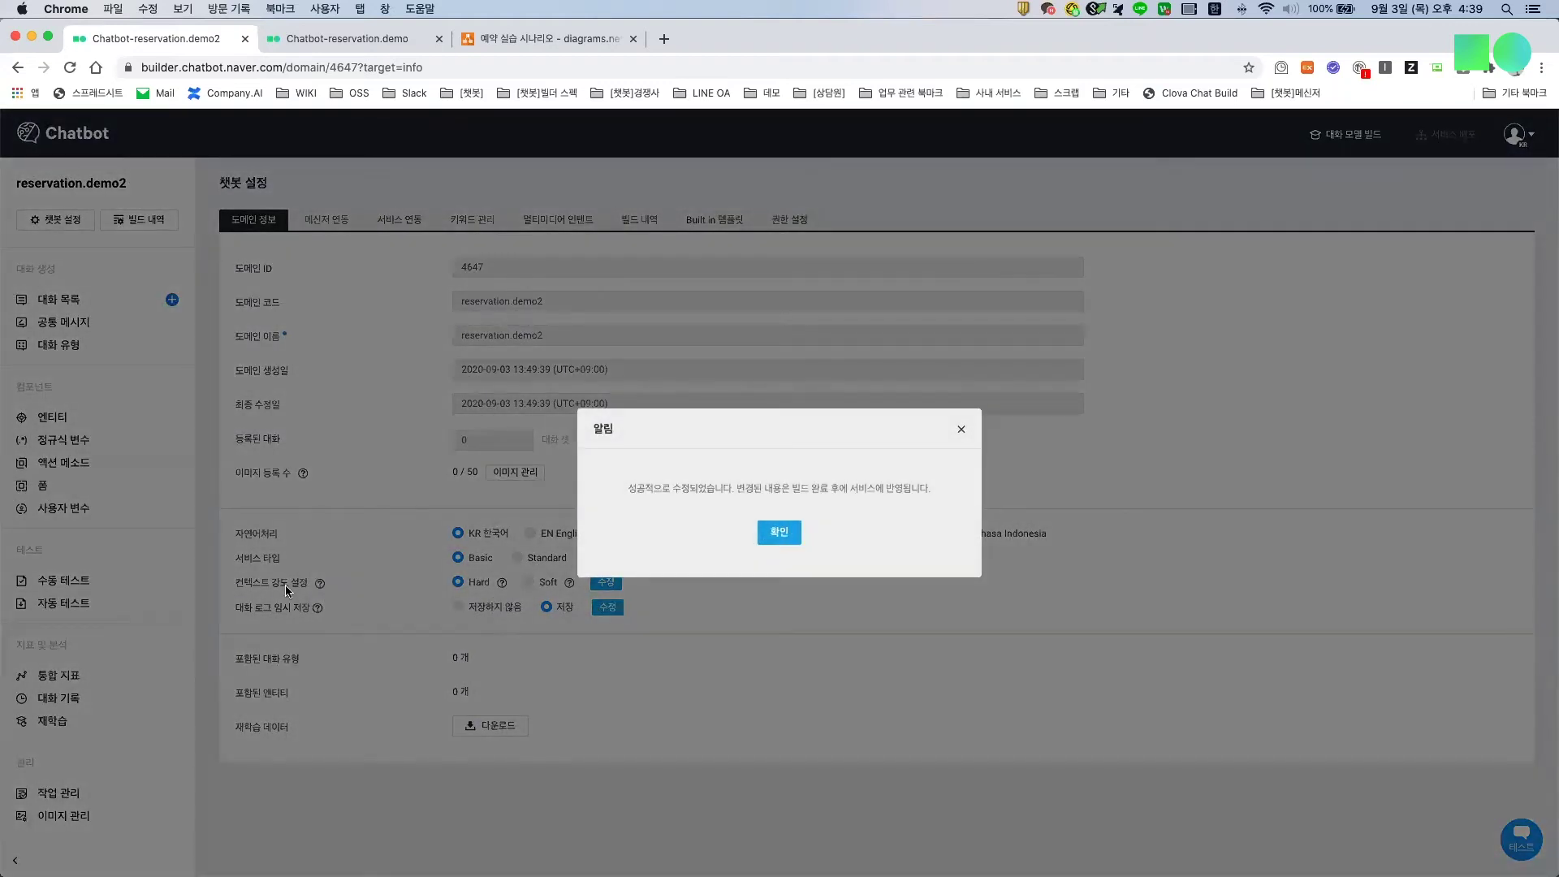
{"action": "left_click", "coordinate": [543, 618]}
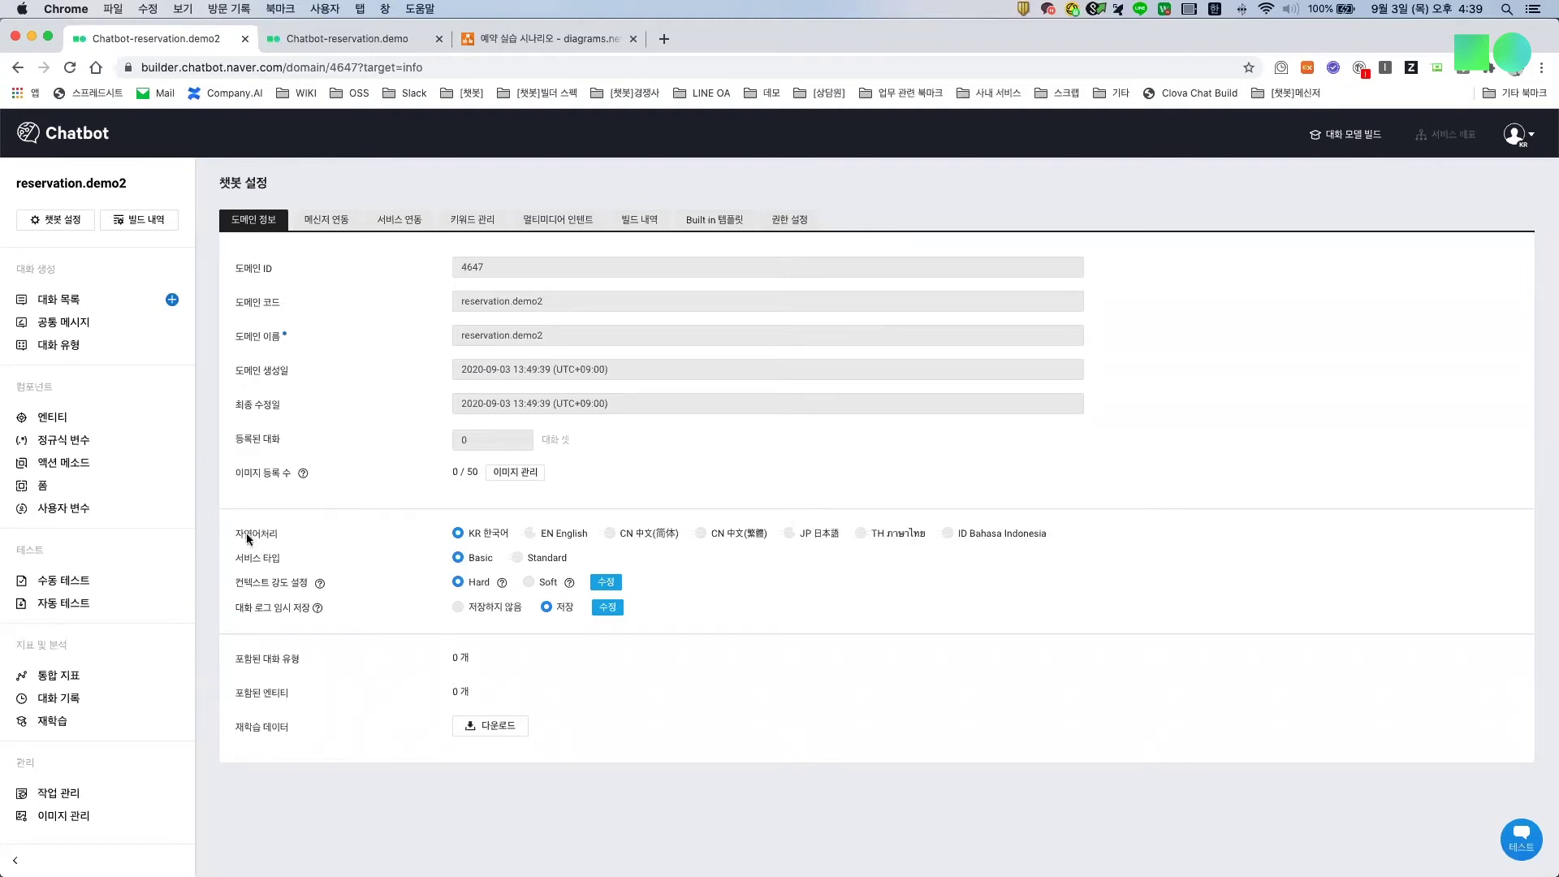
{"action": "left_click", "coordinate": [373, 39]}
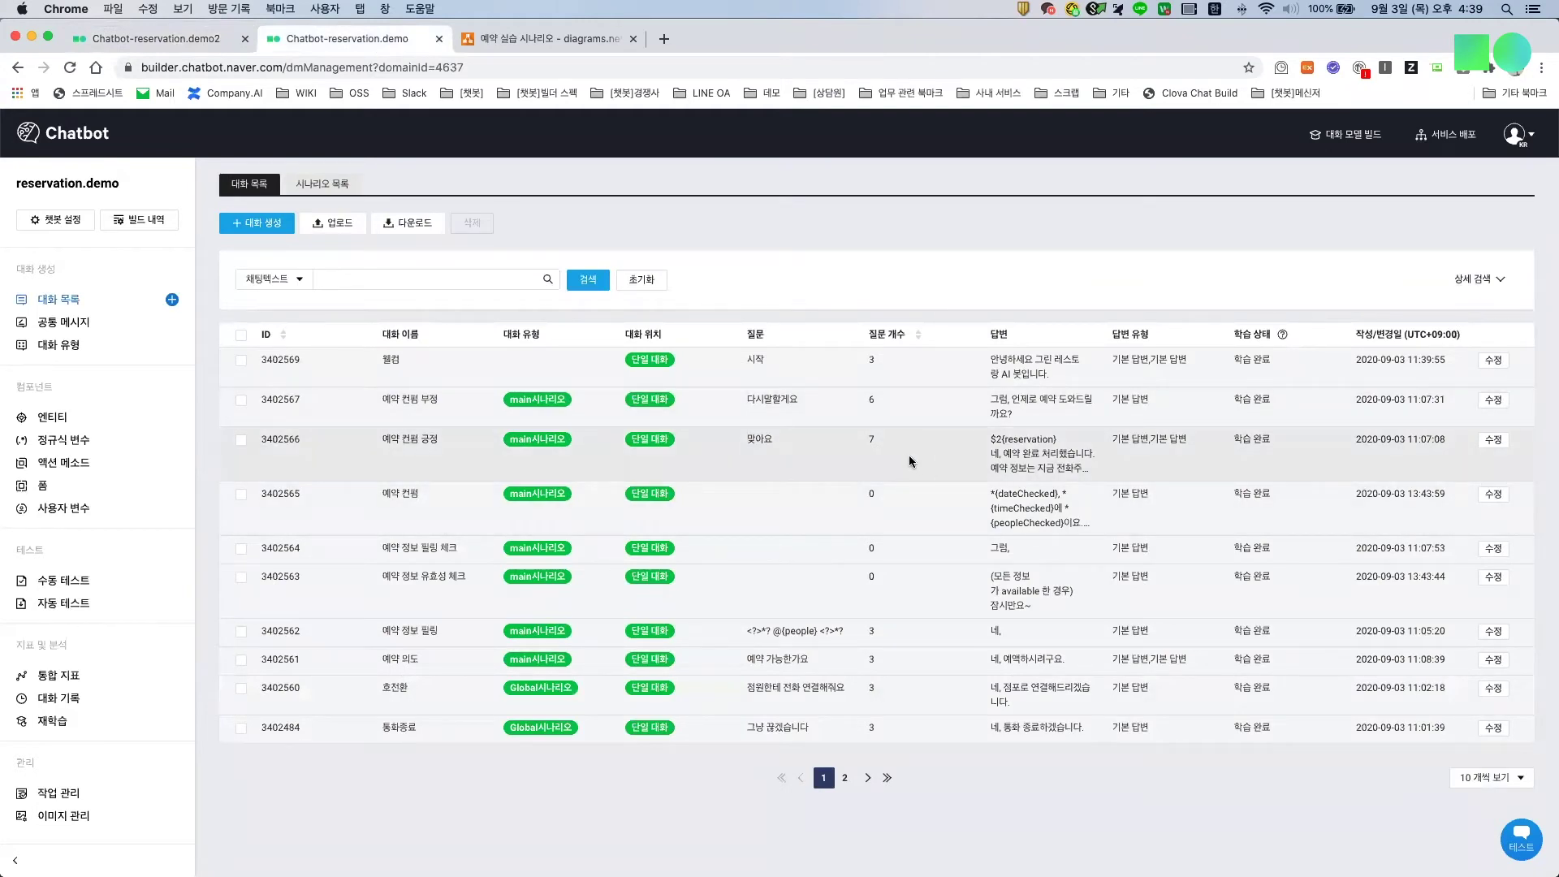
Step: Return to reservation.demo2 and open its still-empty entity list
{"action": "left_click", "coordinate": [145, 48]}
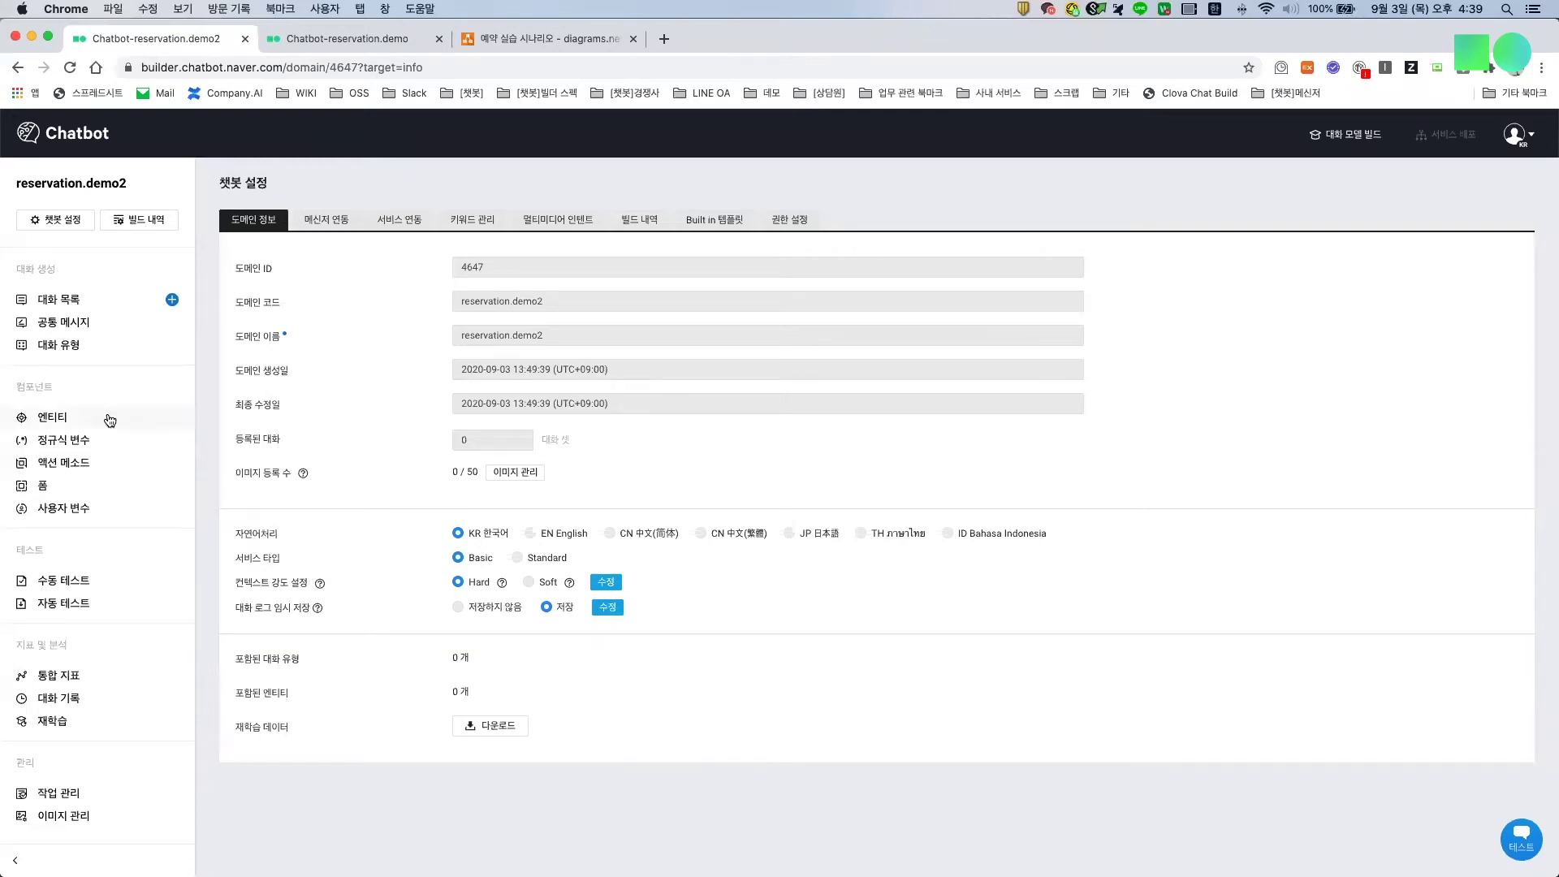
{"action": "left_click", "coordinate": [64, 420]}
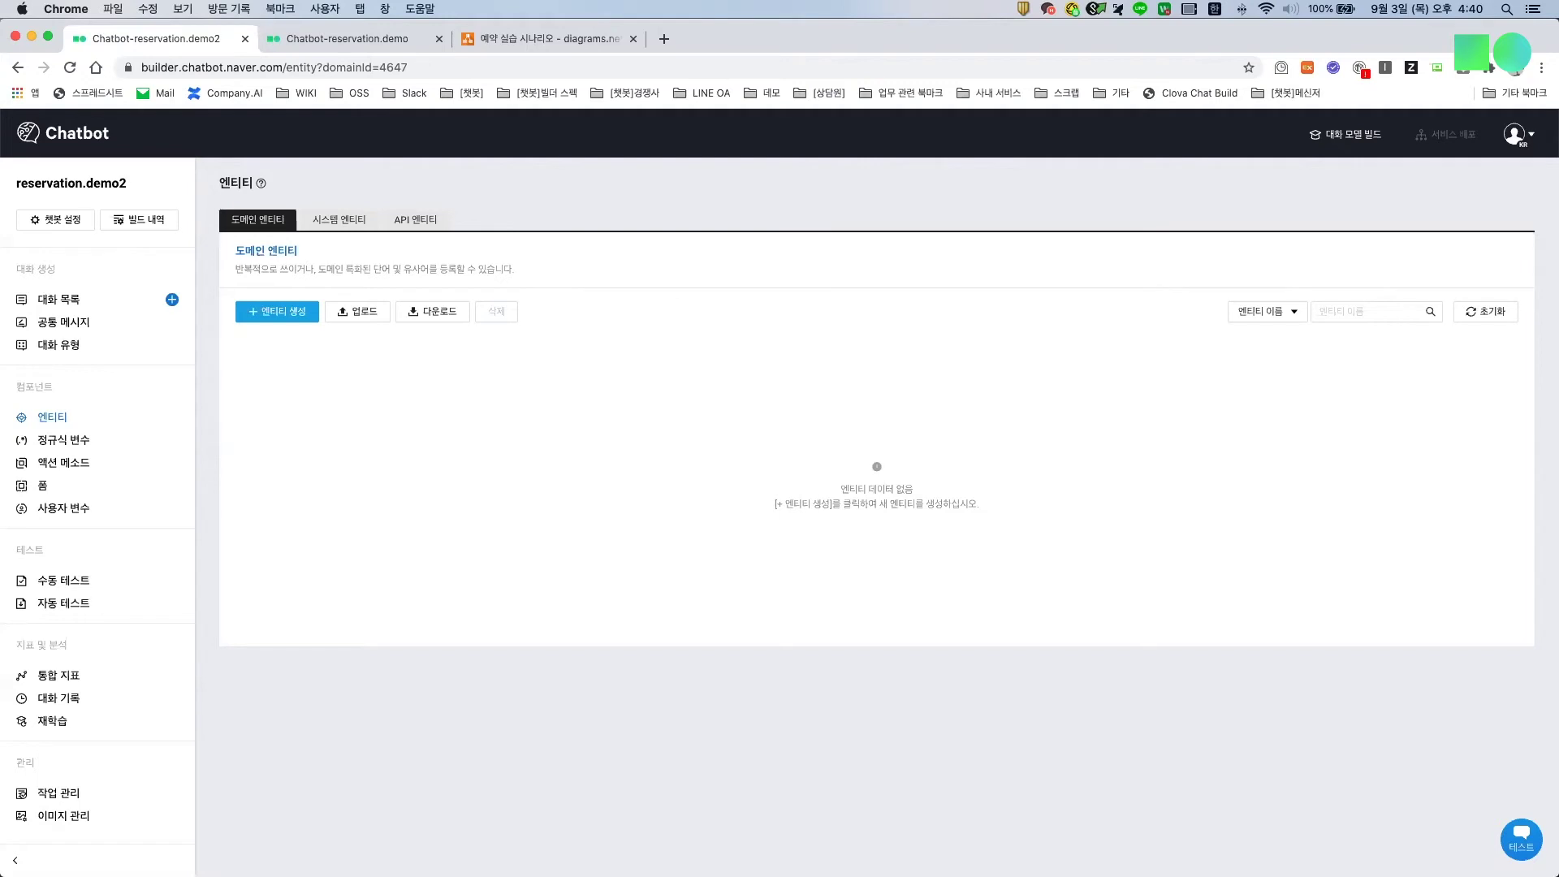
Step: Upload the exported .xls to import regex variables num_month, num_day, num_time and num_min
{"action": "left_click", "coordinate": [73, 447]}
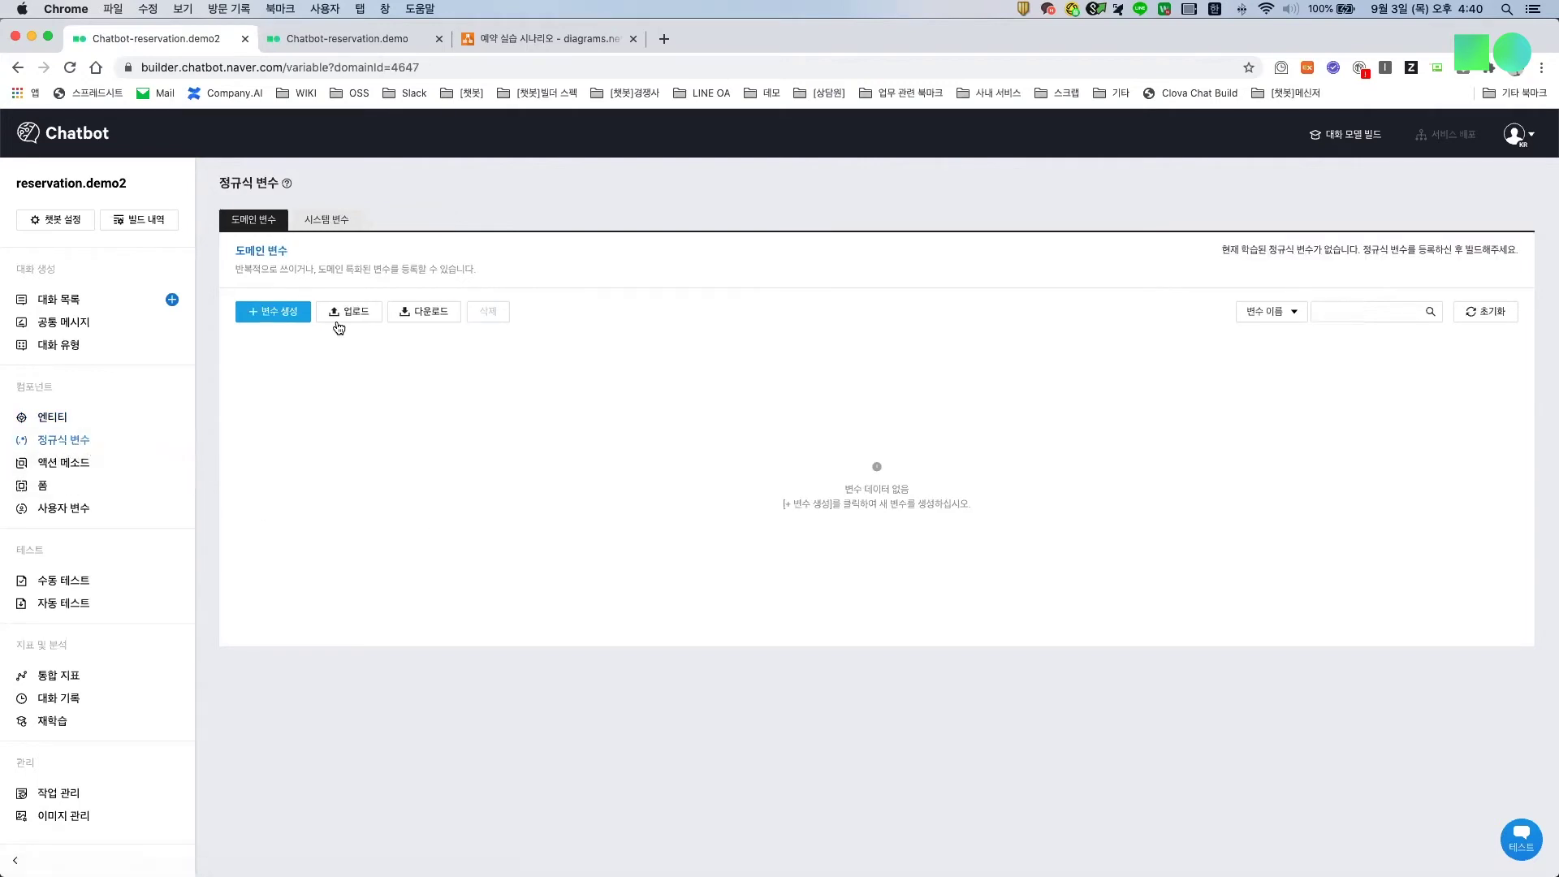
{"action": "left_click", "coordinate": [340, 317]}
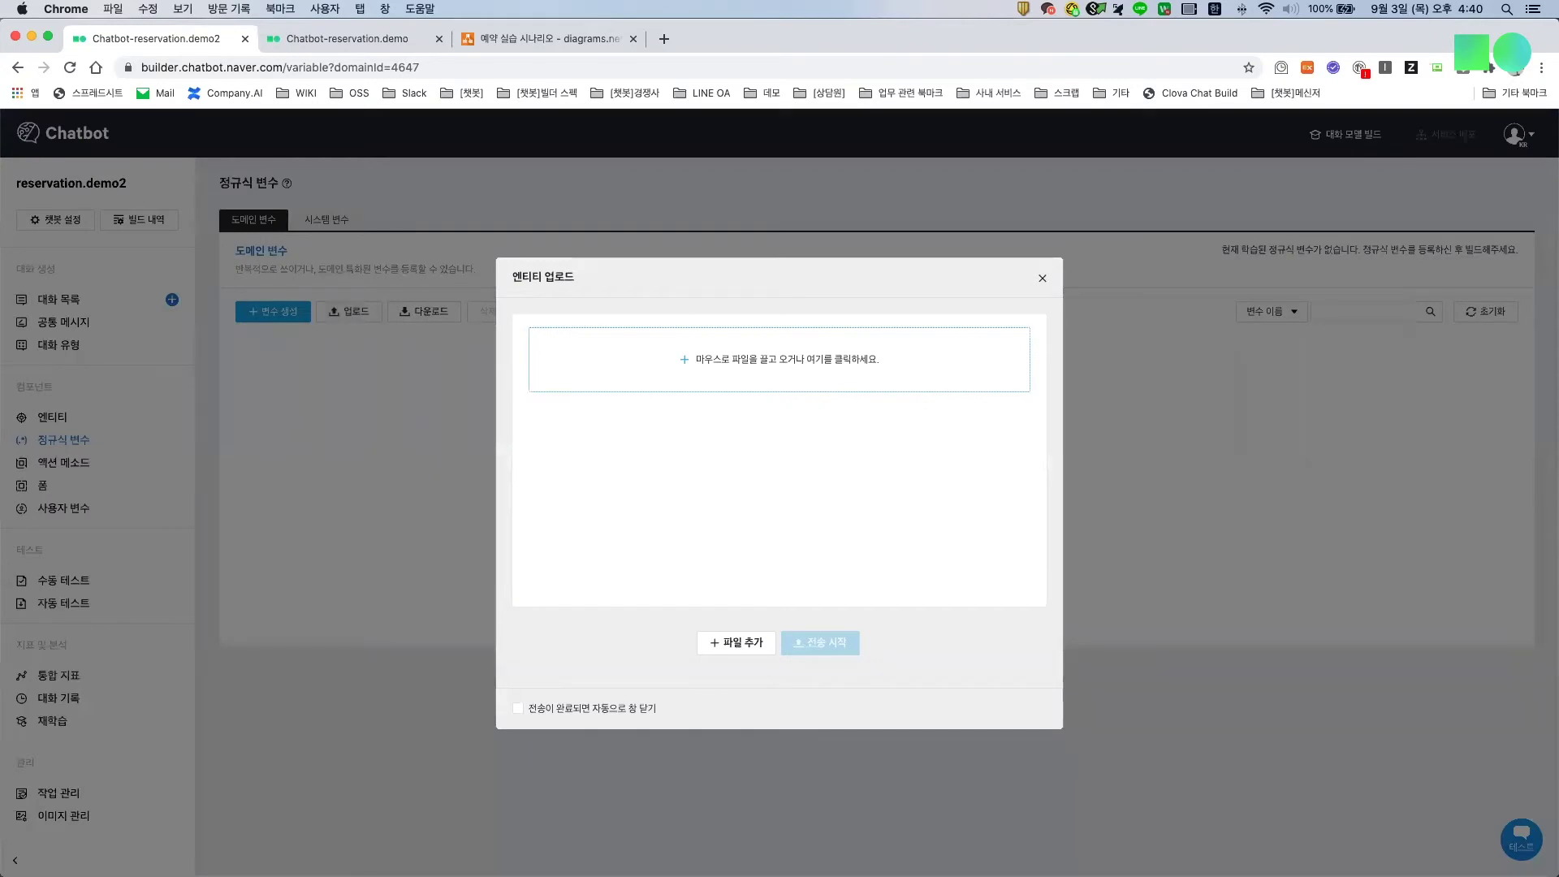
{"action": "key", "text": "super+Tab"}
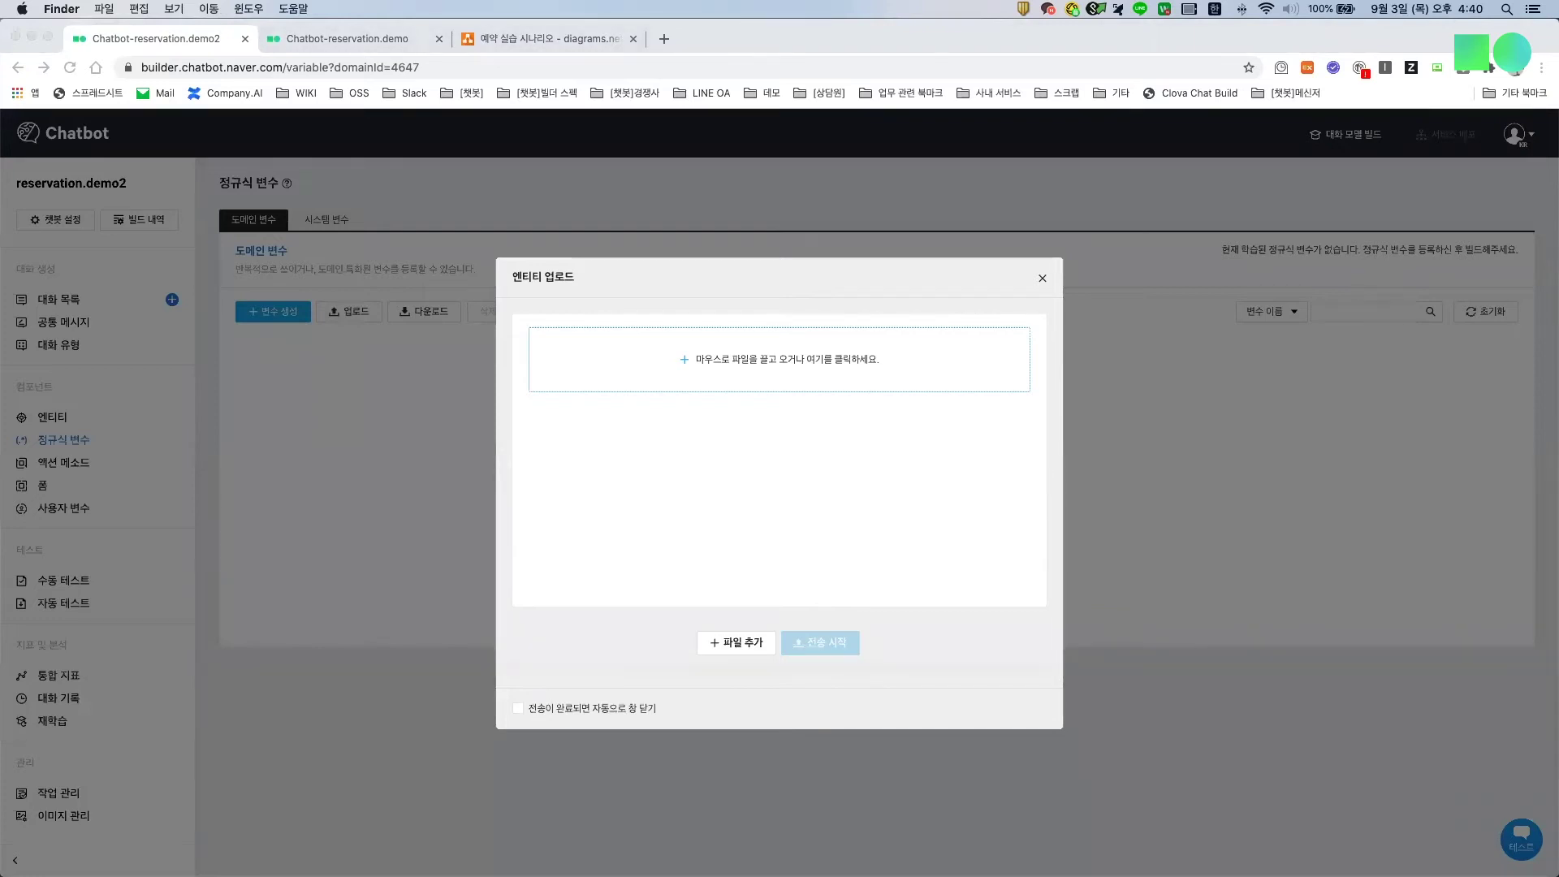
{"action": "left_click_drag", "start_coordinate": [398, 499], "coordinate": [644, 378]}
{"action": "left_click", "coordinate": [809, 643]}
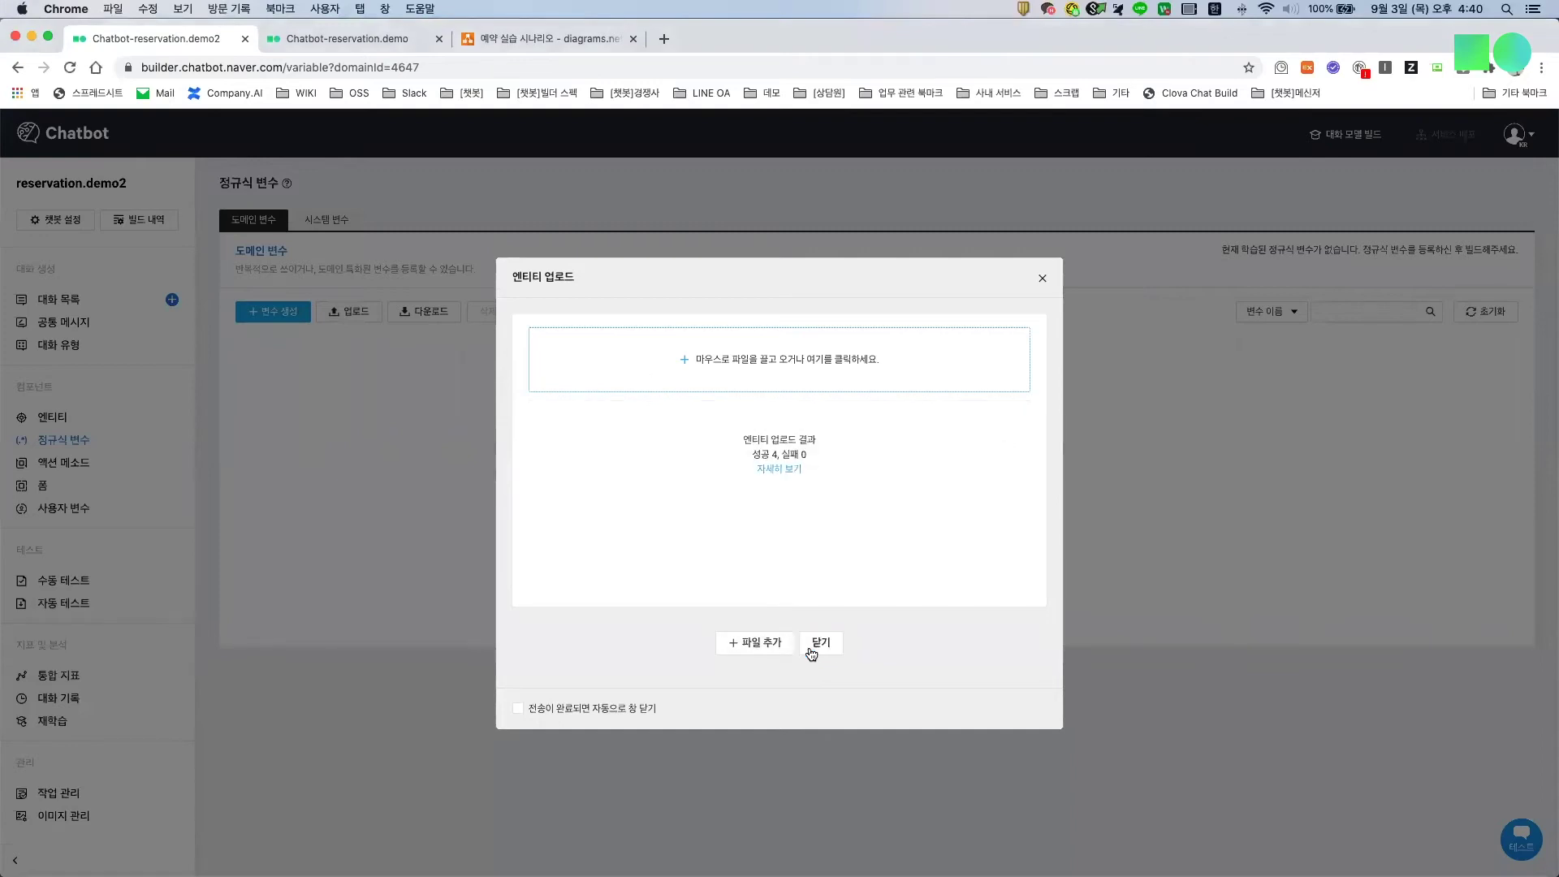
{"action": "left_click", "coordinate": [1042, 280]}
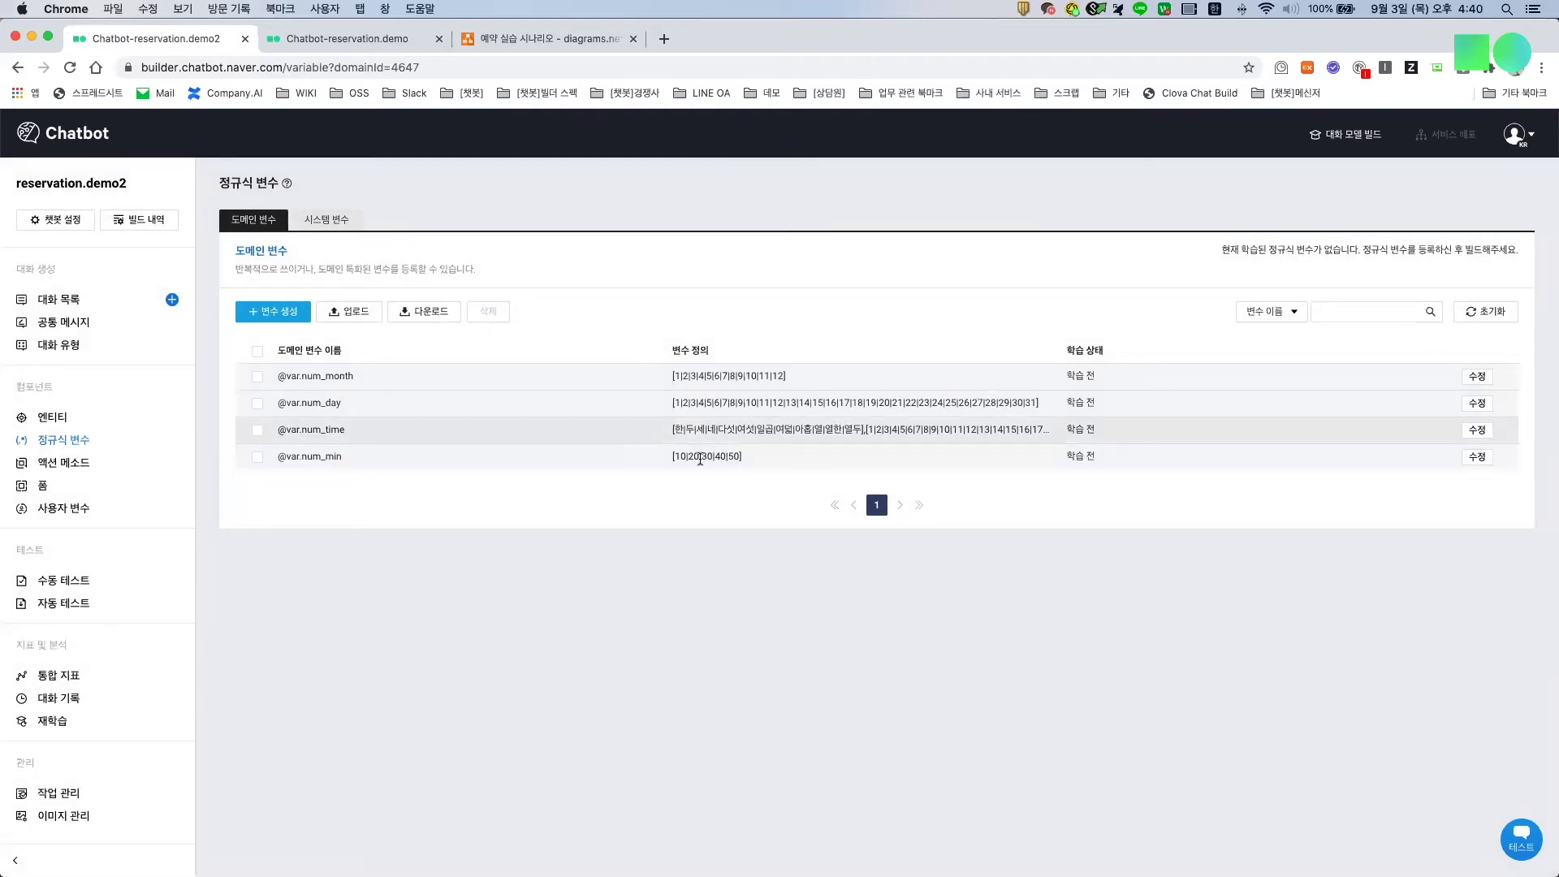
Step: Inspect the num_day and num_min value lists, then go to the entity list
{"action": "left_click", "coordinate": [703, 429]}
{"action": "left_click", "coordinate": [703, 456]}
{"action": "left_click_drag", "start_coordinate": [702, 456], "coordinate": [738, 456]}
{"action": "left_click", "coordinate": [780, 344]}
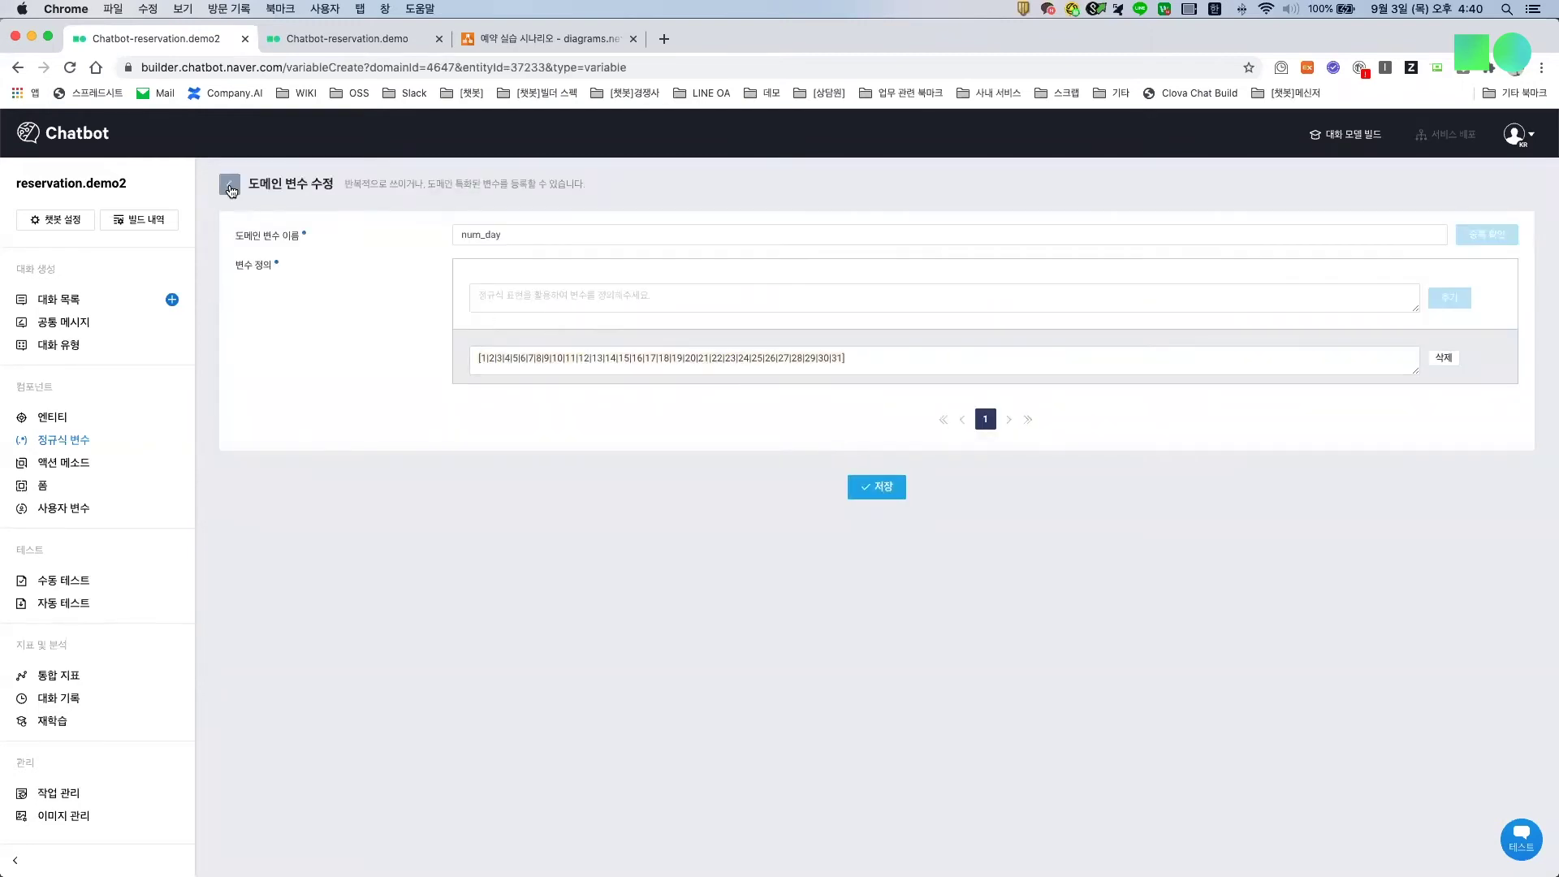
{"action": "left_click", "coordinate": [232, 184]}
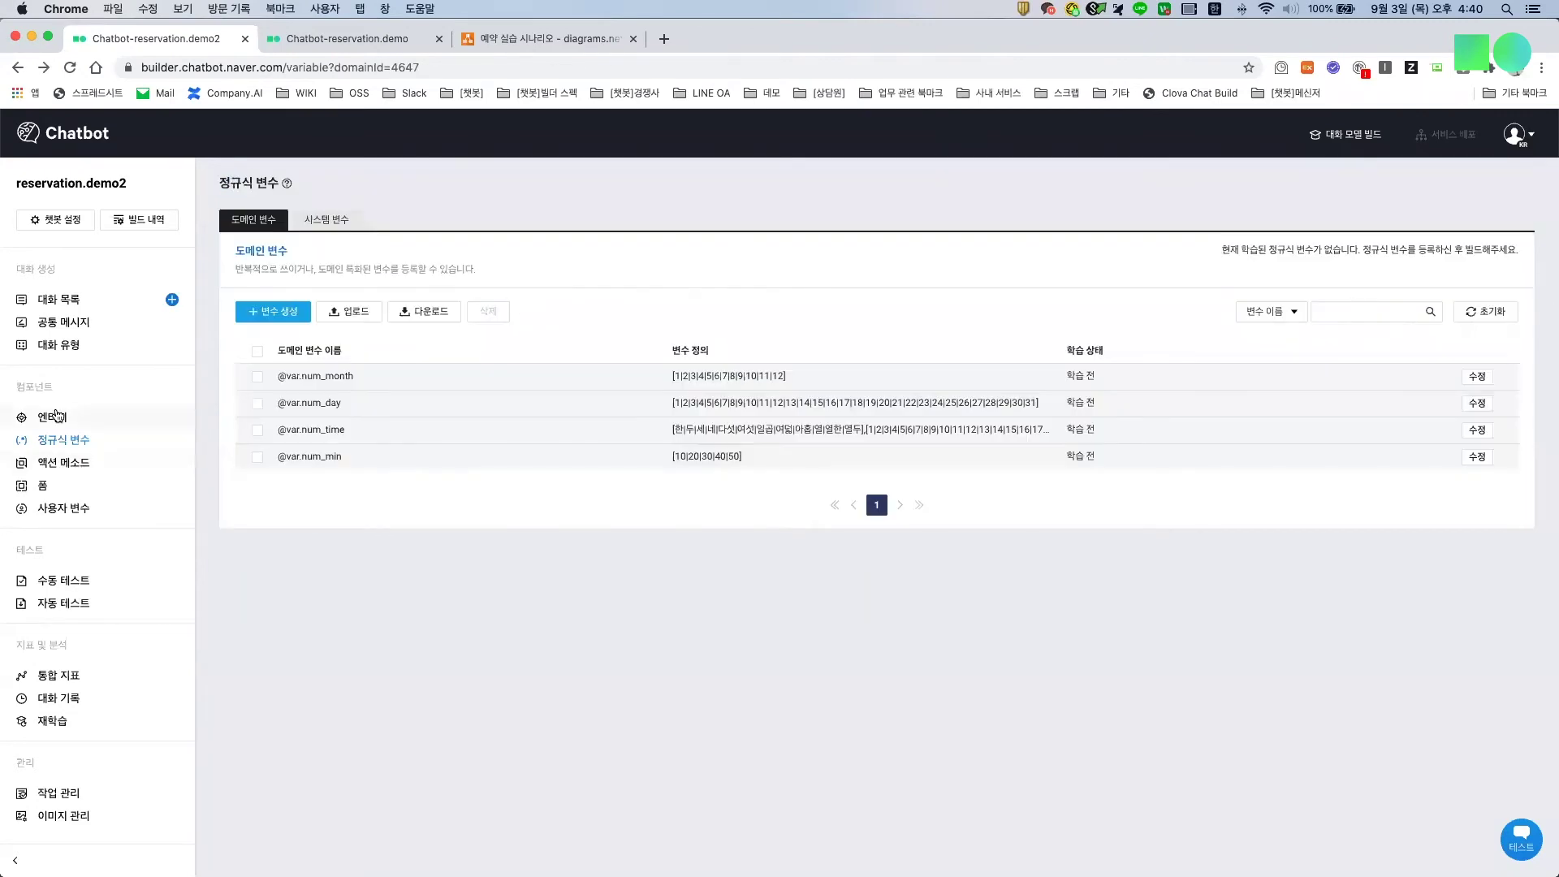
{"action": "left_click", "coordinate": [57, 416]}
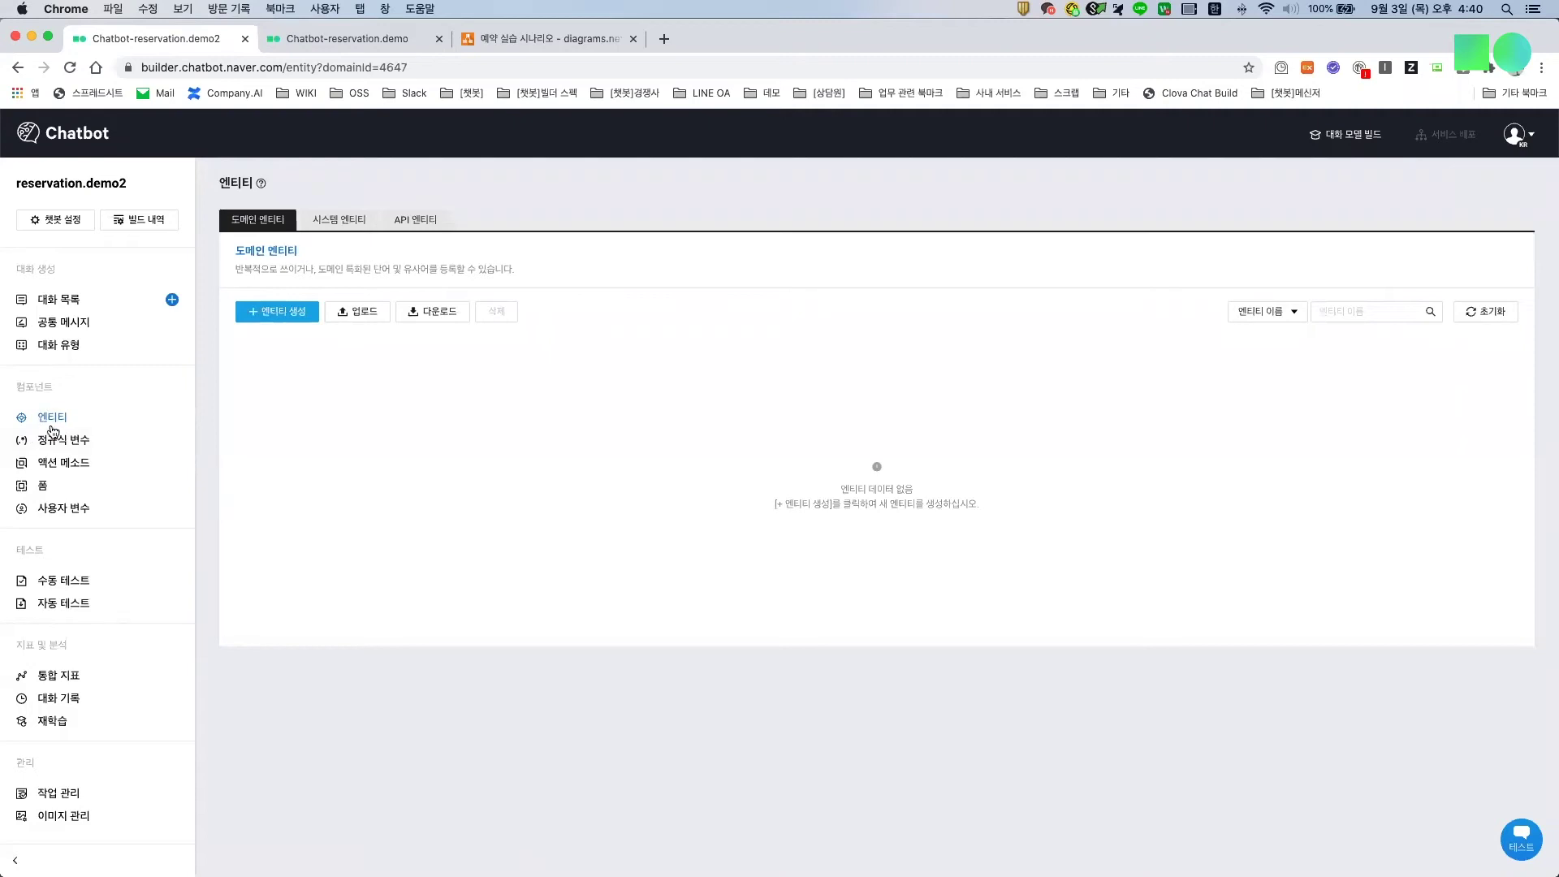
{"action": "left_click", "coordinate": [357, 315]}
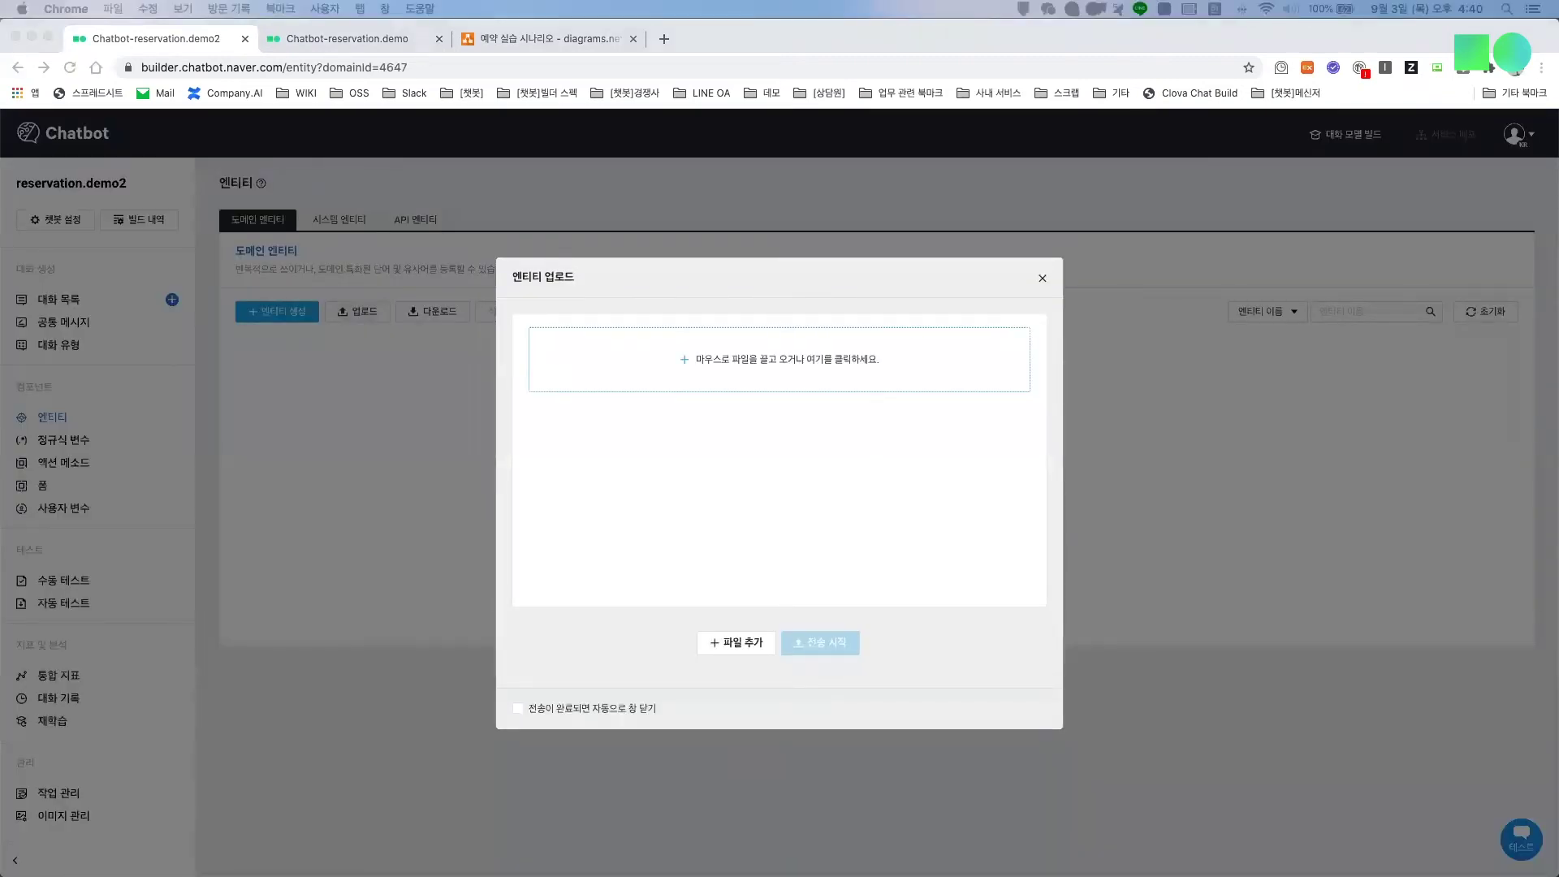
{"action": "left_click_drag", "start_coordinate": [261, 501], "coordinate": [583, 393]}
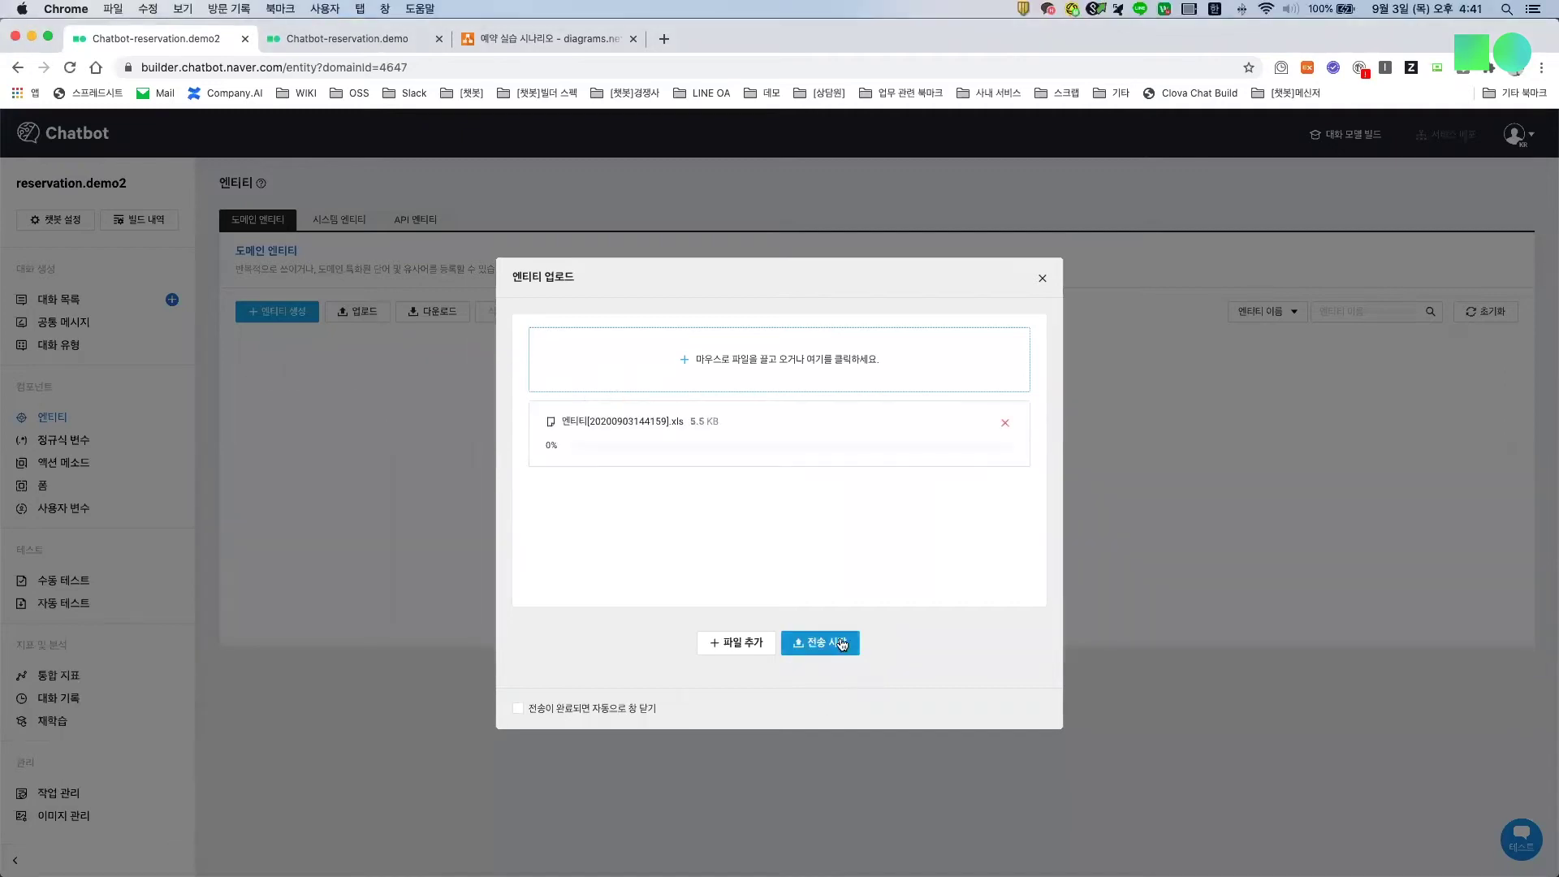
{"action": "left_click", "coordinate": [833, 644]}
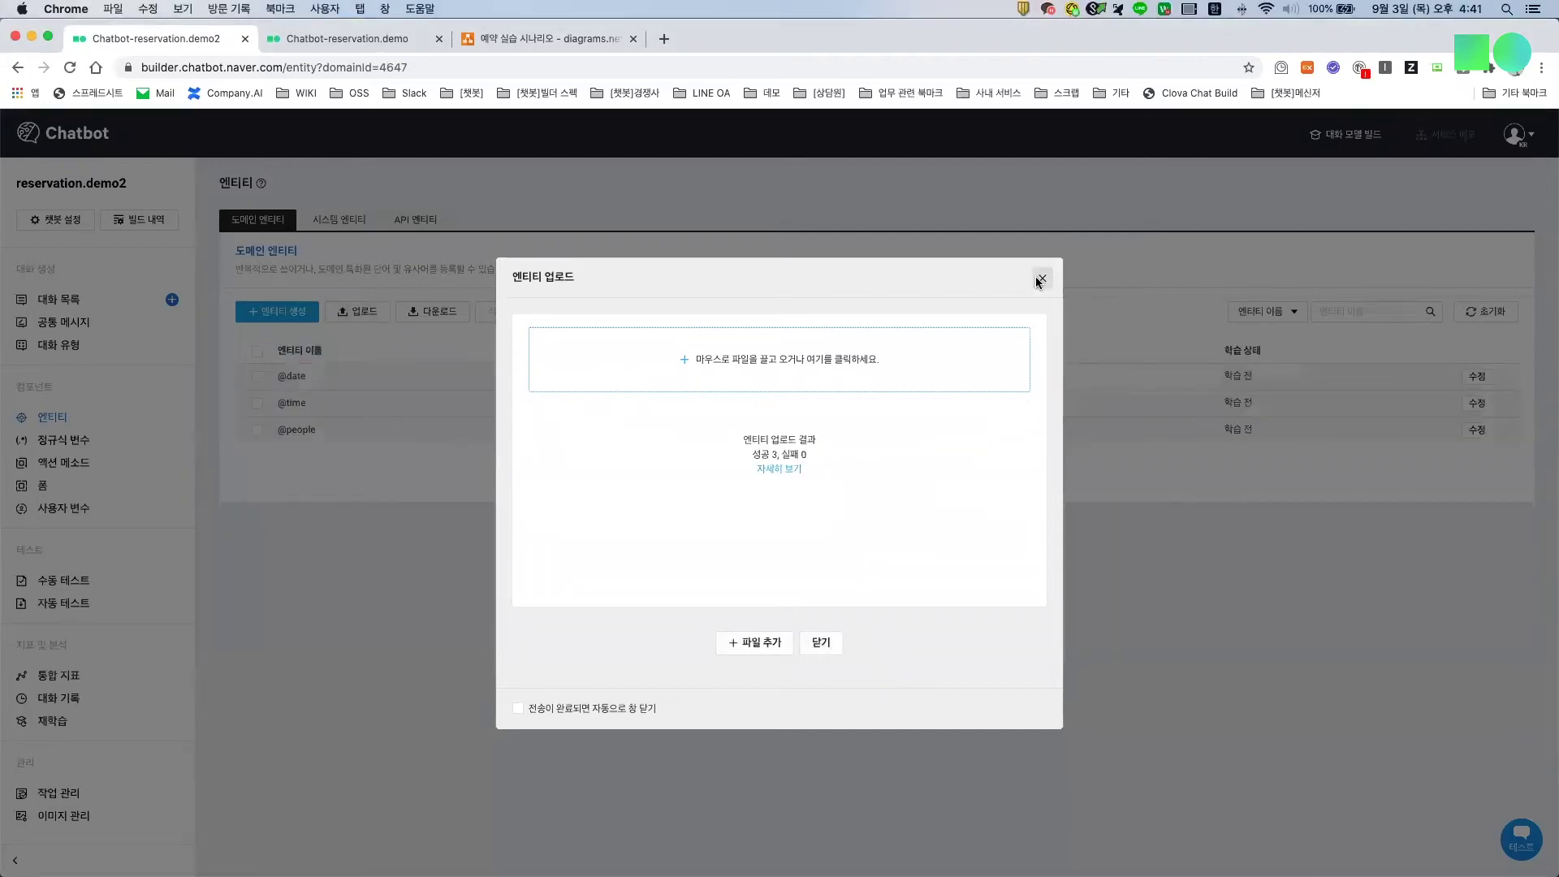
{"action": "left_click", "coordinate": [1043, 277]}
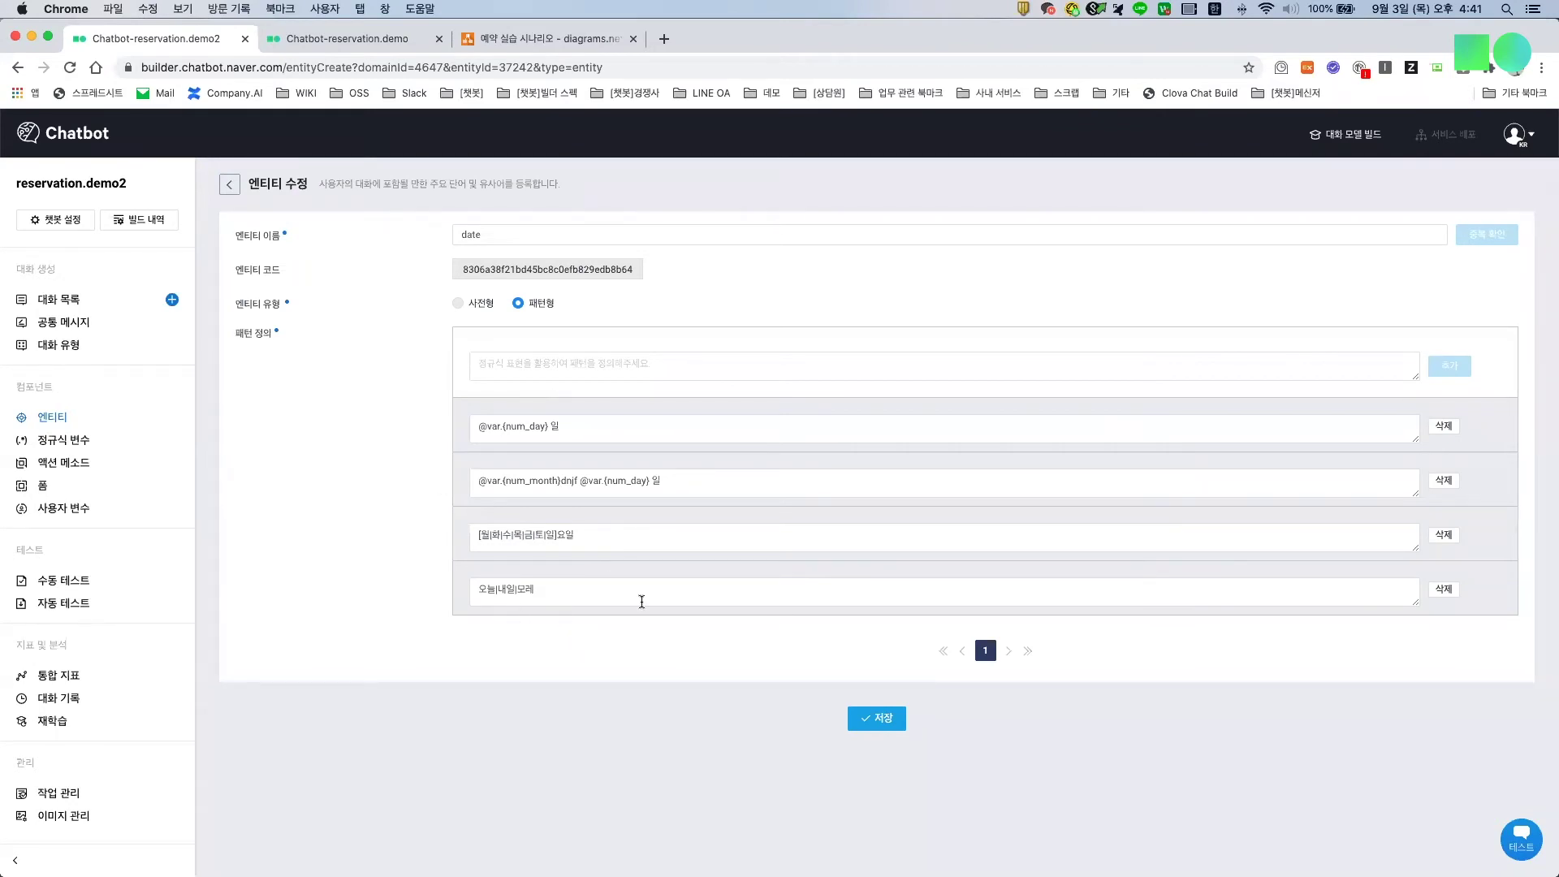
{"action": "left_click", "coordinate": [230, 186]}
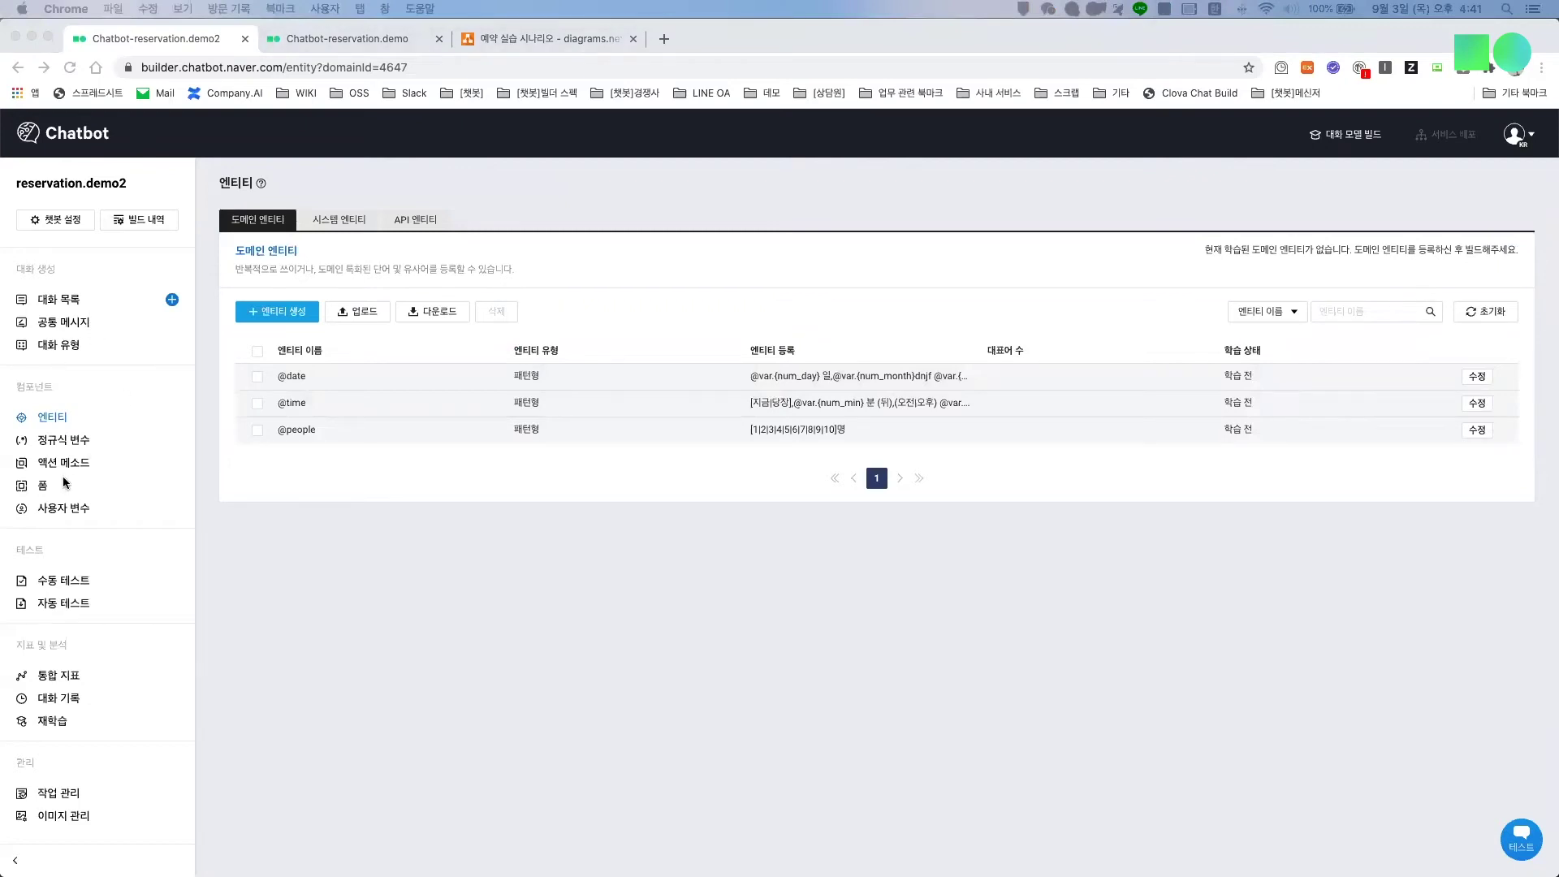
{"action": "left_click", "coordinate": [71, 510]}
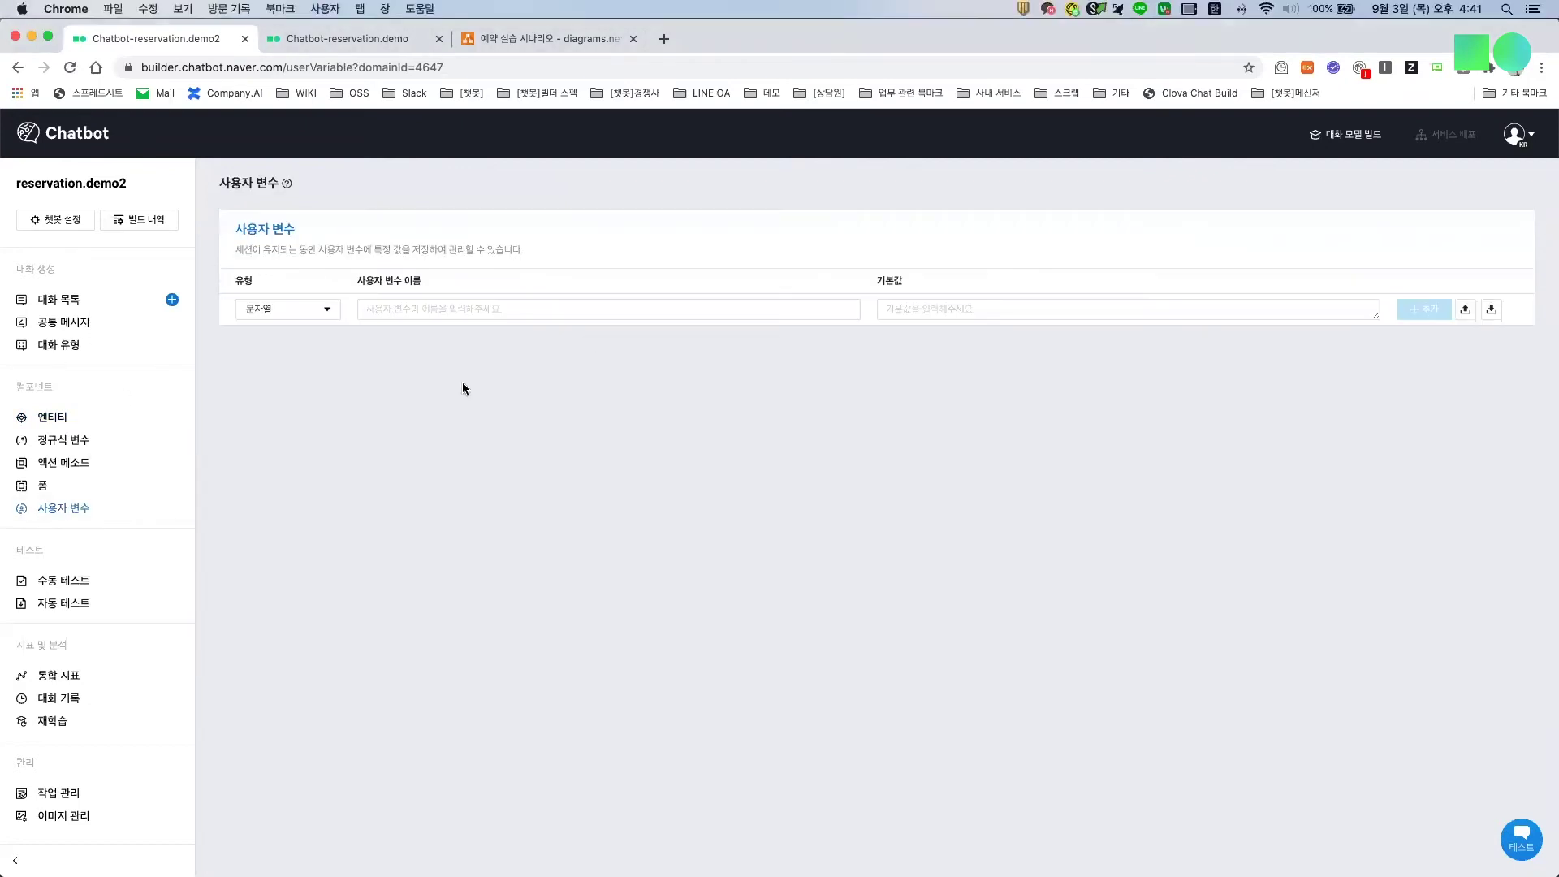
Step: Upload the user variable .xls, creating nine string variables that default to "null"
{"action": "left_click", "coordinate": [1465, 309]}
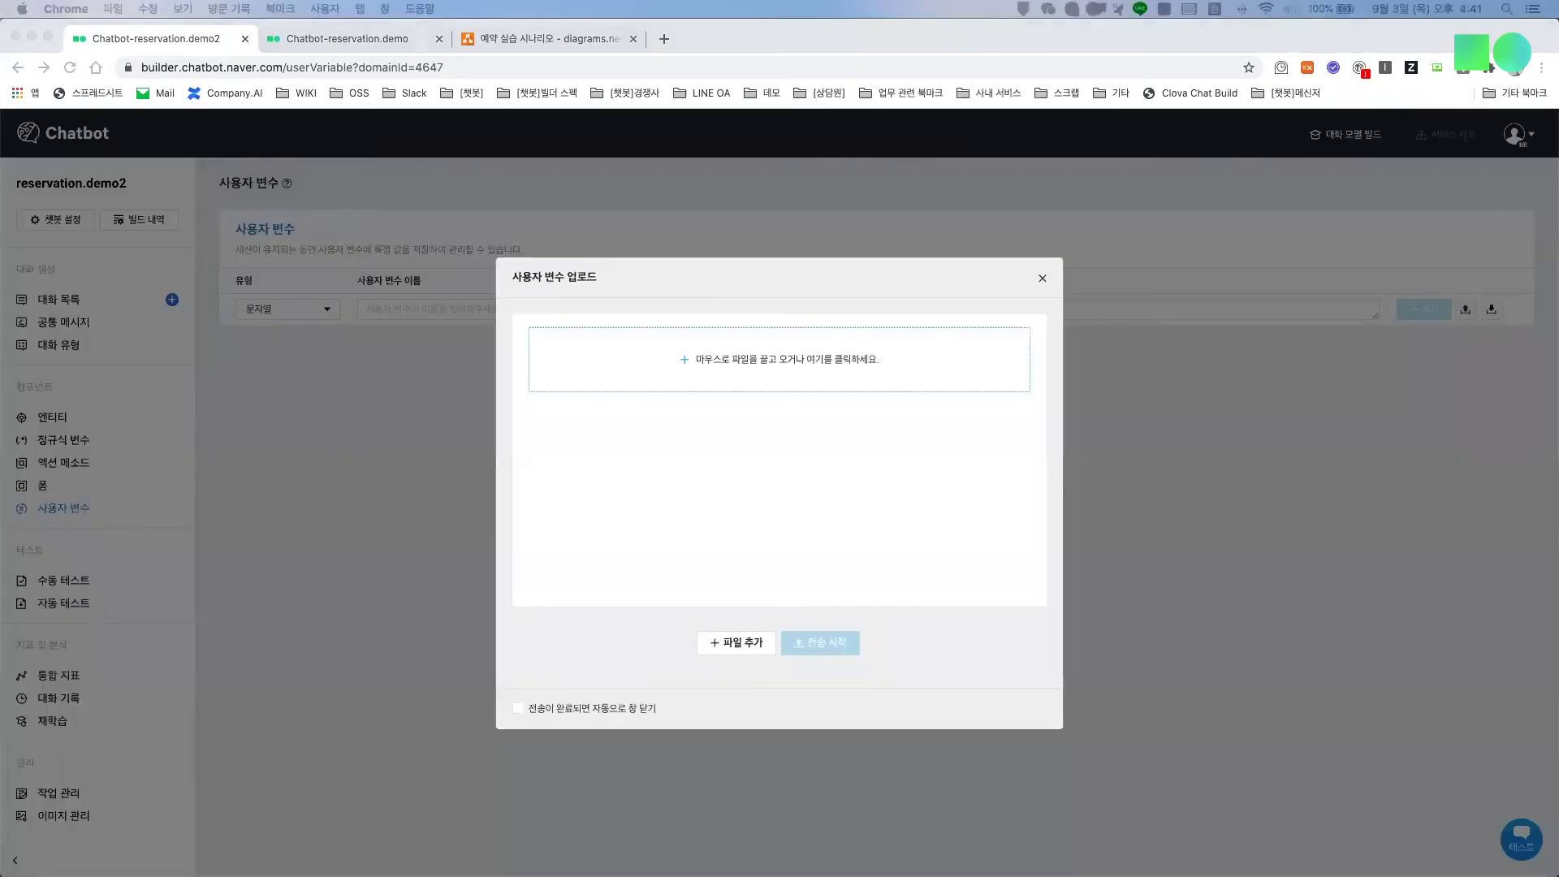
{"action": "left_click_drag", "start_coordinate": [605, 487], "coordinate": [694, 378]}
{"action": "left_click", "coordinate": [812, 639]}
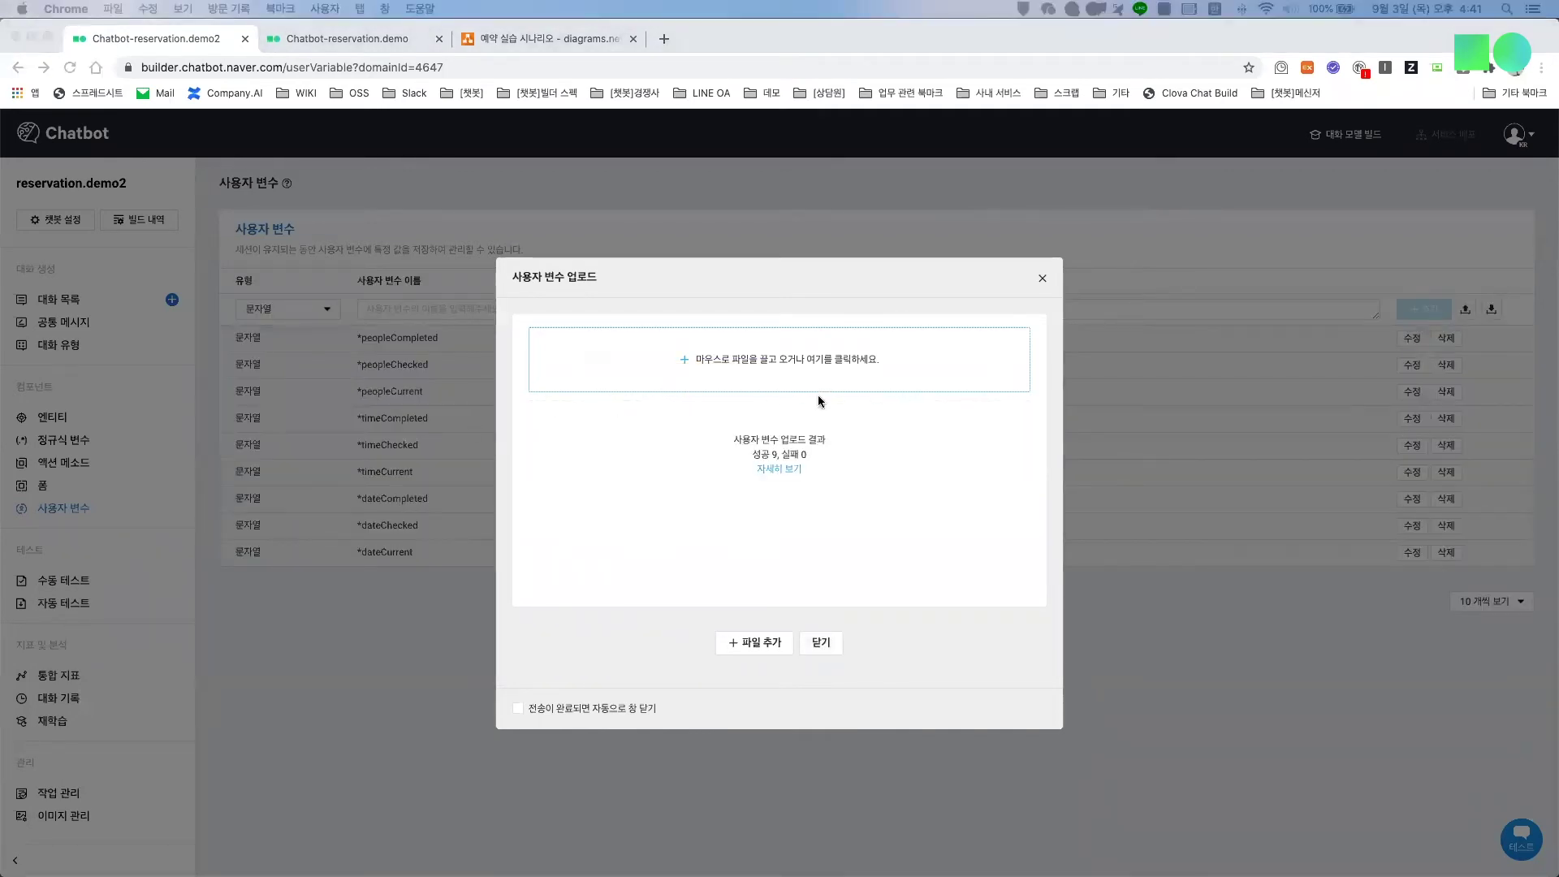
{"action": "left_click", "coordinate": [1043, 280]}
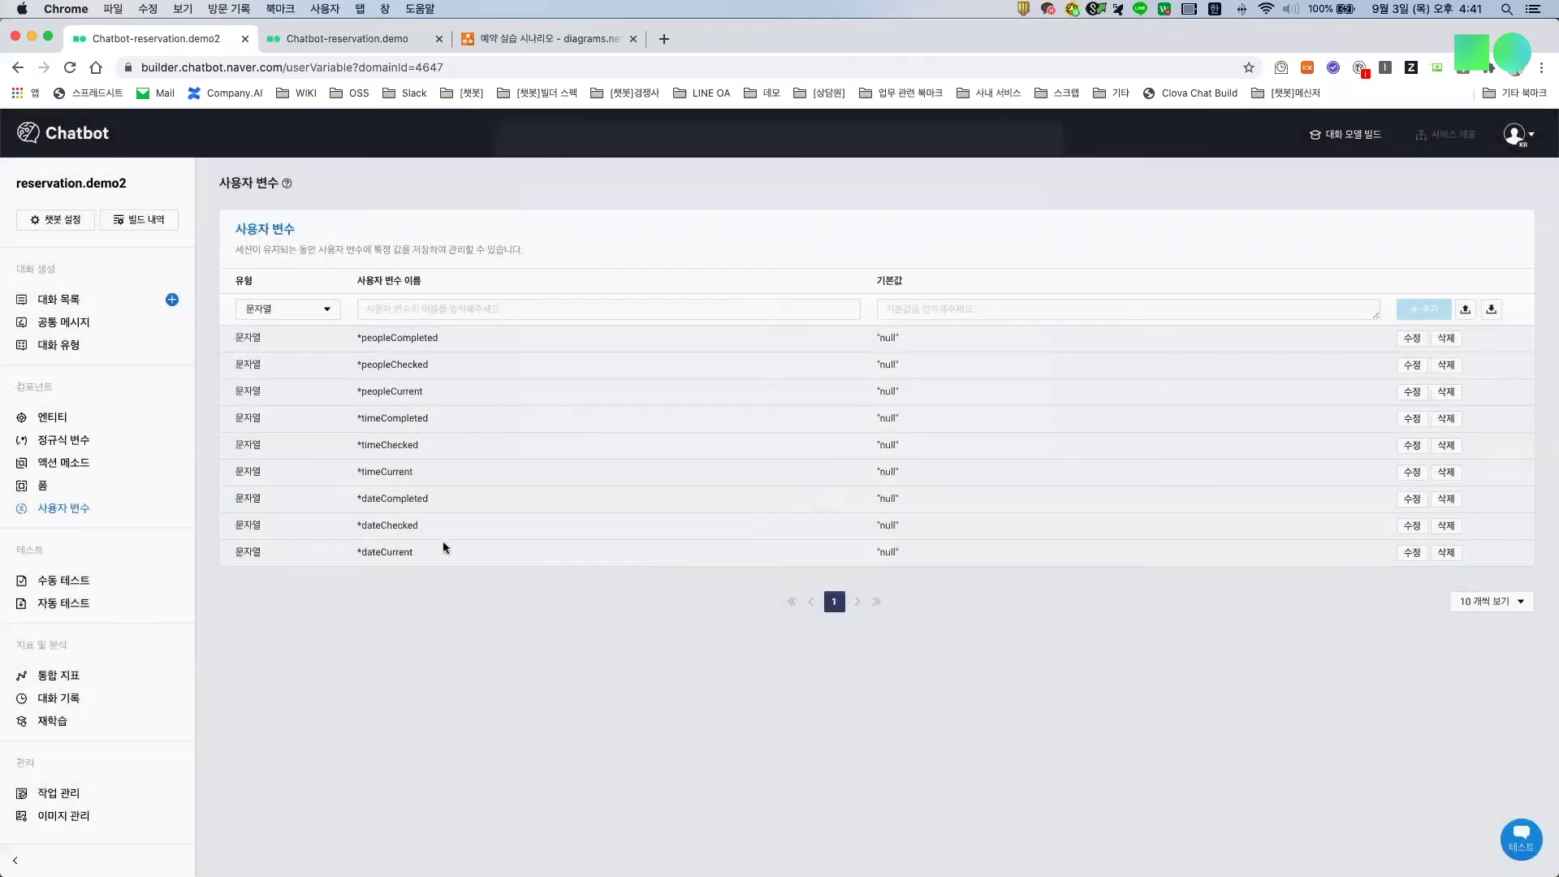
Step: Review the imported people, time and date Completed/Checked/Current variables
{"action": "left_click_drag", "start_coordinate": [416, 559], "coordinate": [357, 499]}
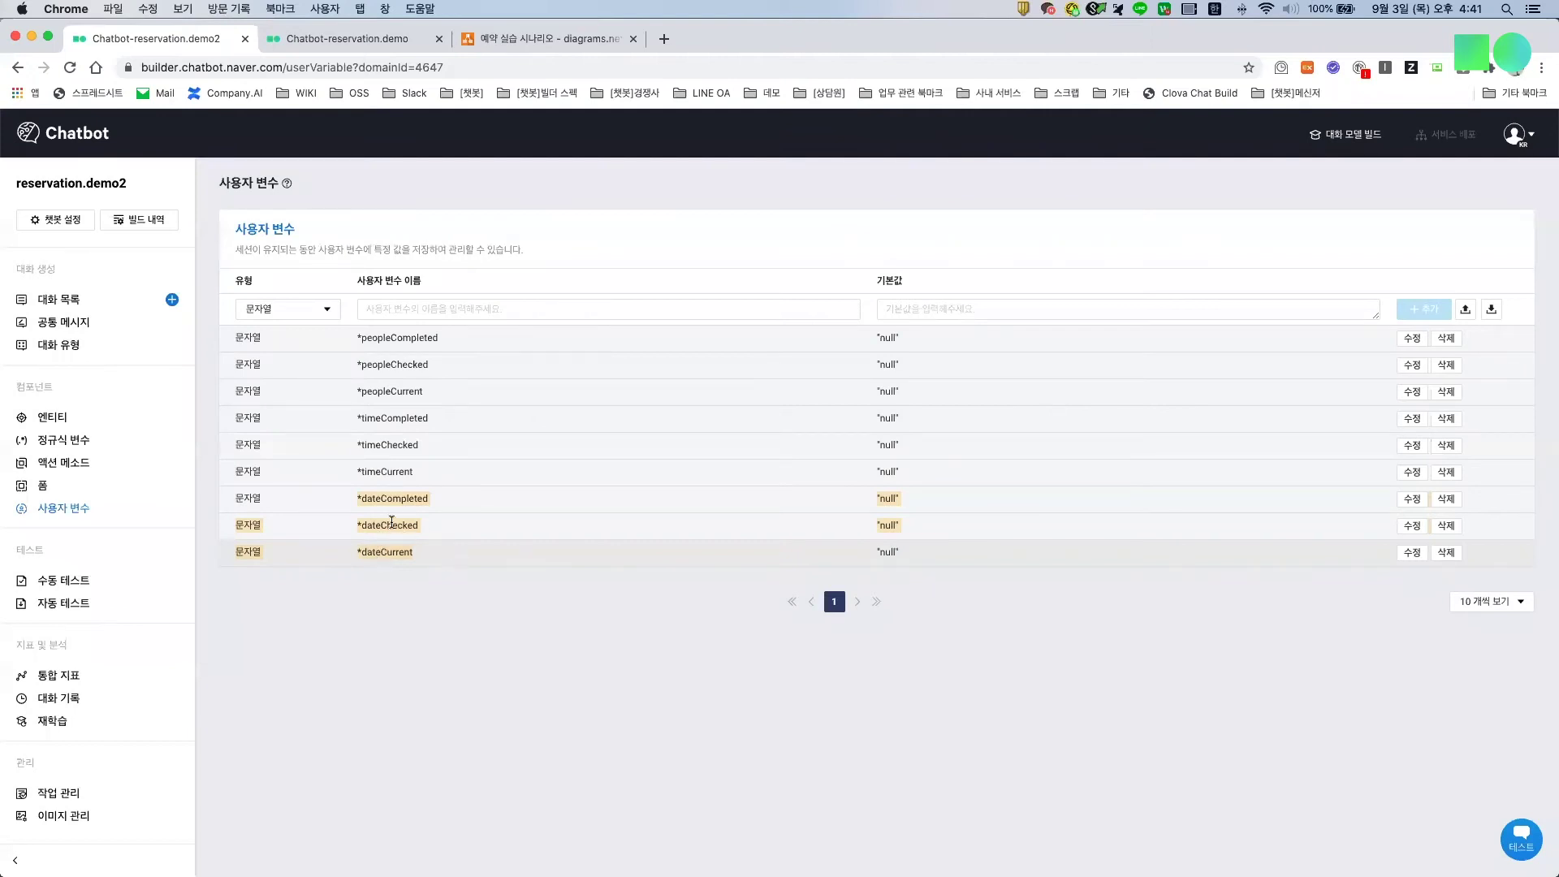
{"action": "left_click_drag", "start_coordinate": [424, 393], "coordinate": [357, 338]}
{"action": "left_click_drag", "start_coordinate": [376, 524], "coordinate": [427, 498]}
{"action": "left_click_drag", "start_coordinate": [358, 443], "coordinate": [412, 445]}
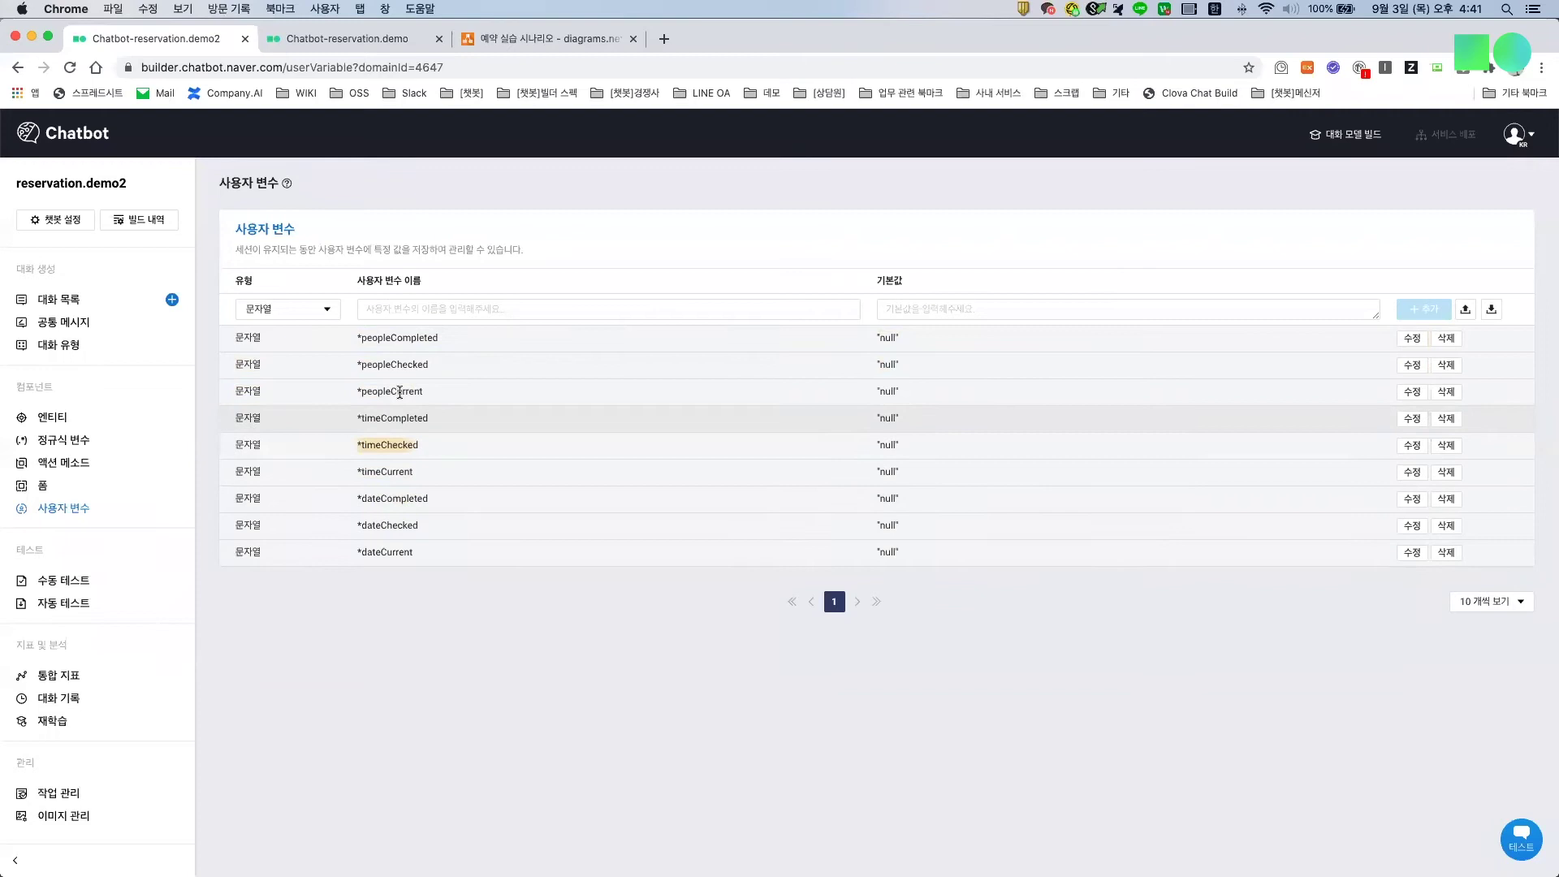
{"action": "left_click_drag", "start_coordinate": [405, 368], "coordinate": [379, 341]}
{"action": "left_click", "coordinate": [618, 629]}
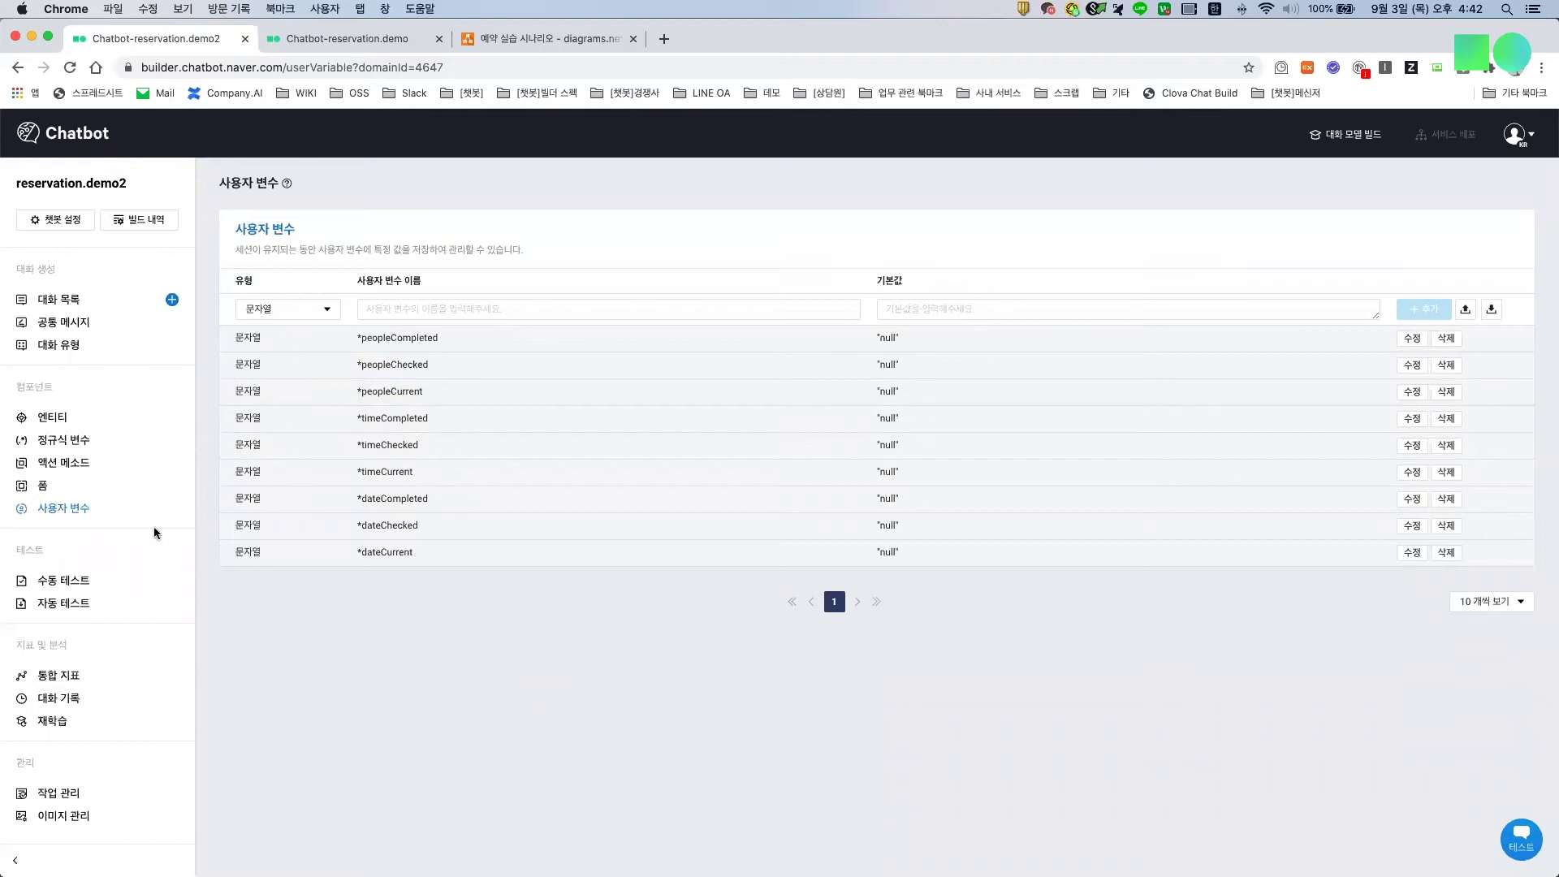
Step: Create and save a POST action method named 'reservation' using the echo test URL
{"action": "left_click", "coordinate": [76, 471]}
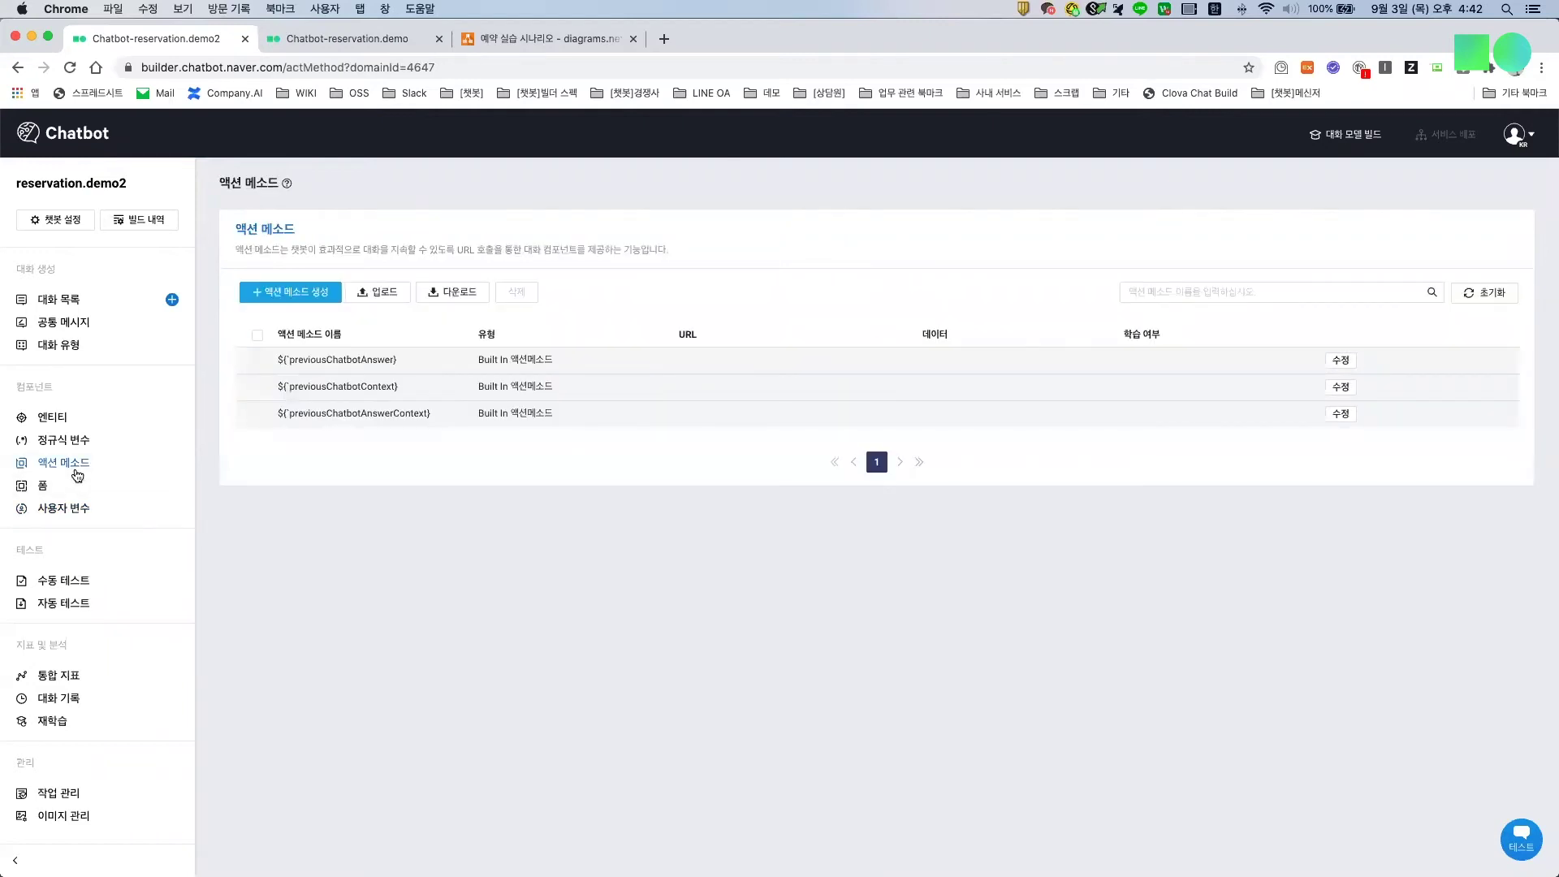
{"action": "left_click", "coordinate": [301, 294]}
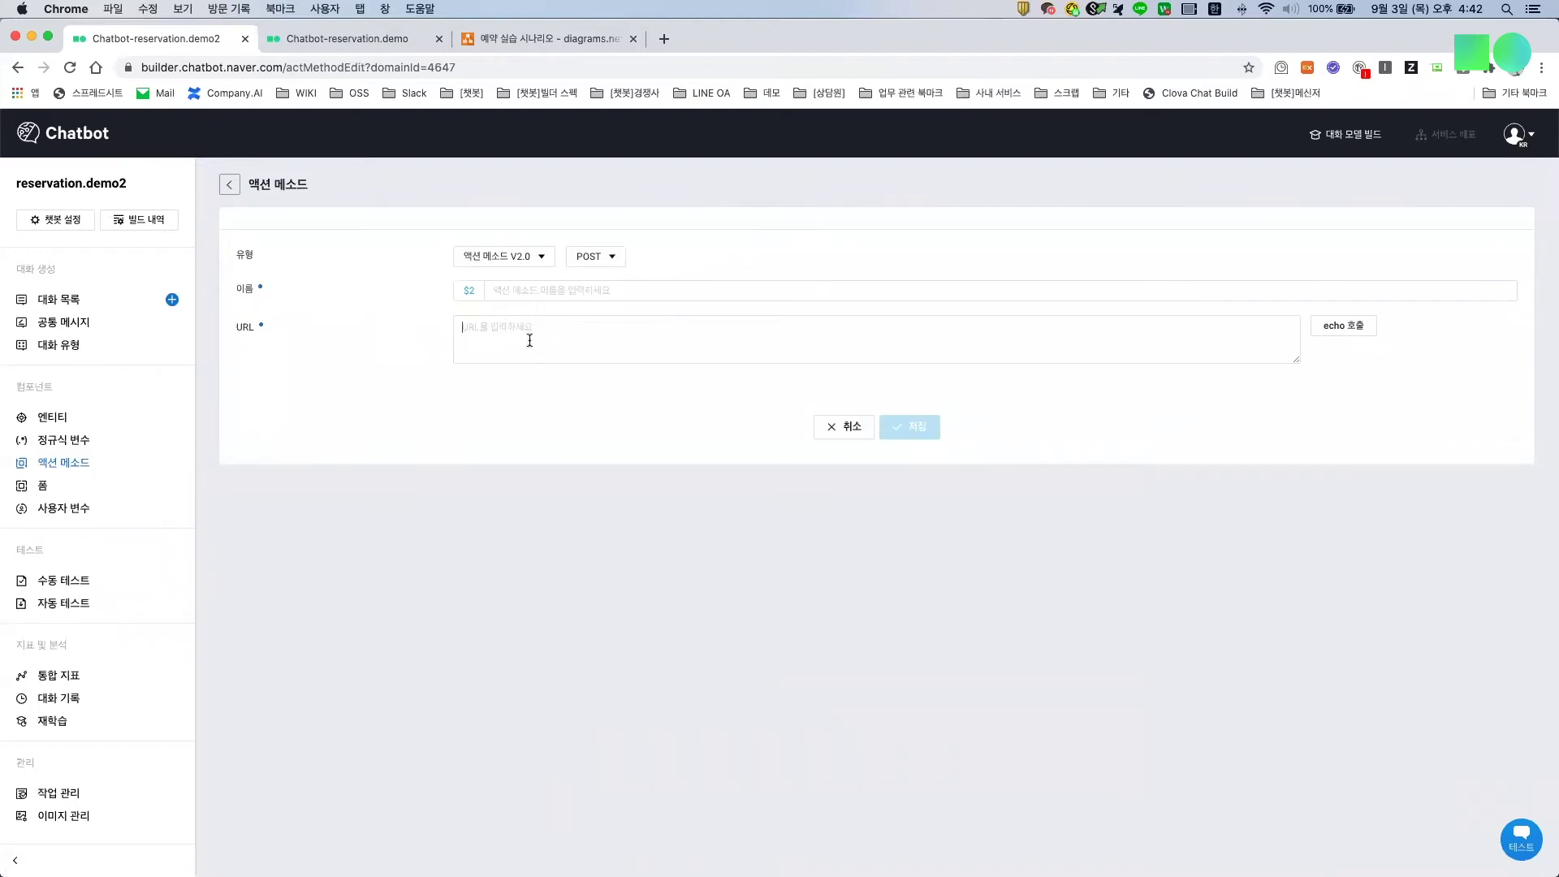
{"action": "left_click", "coordinate": [1360, 331]}
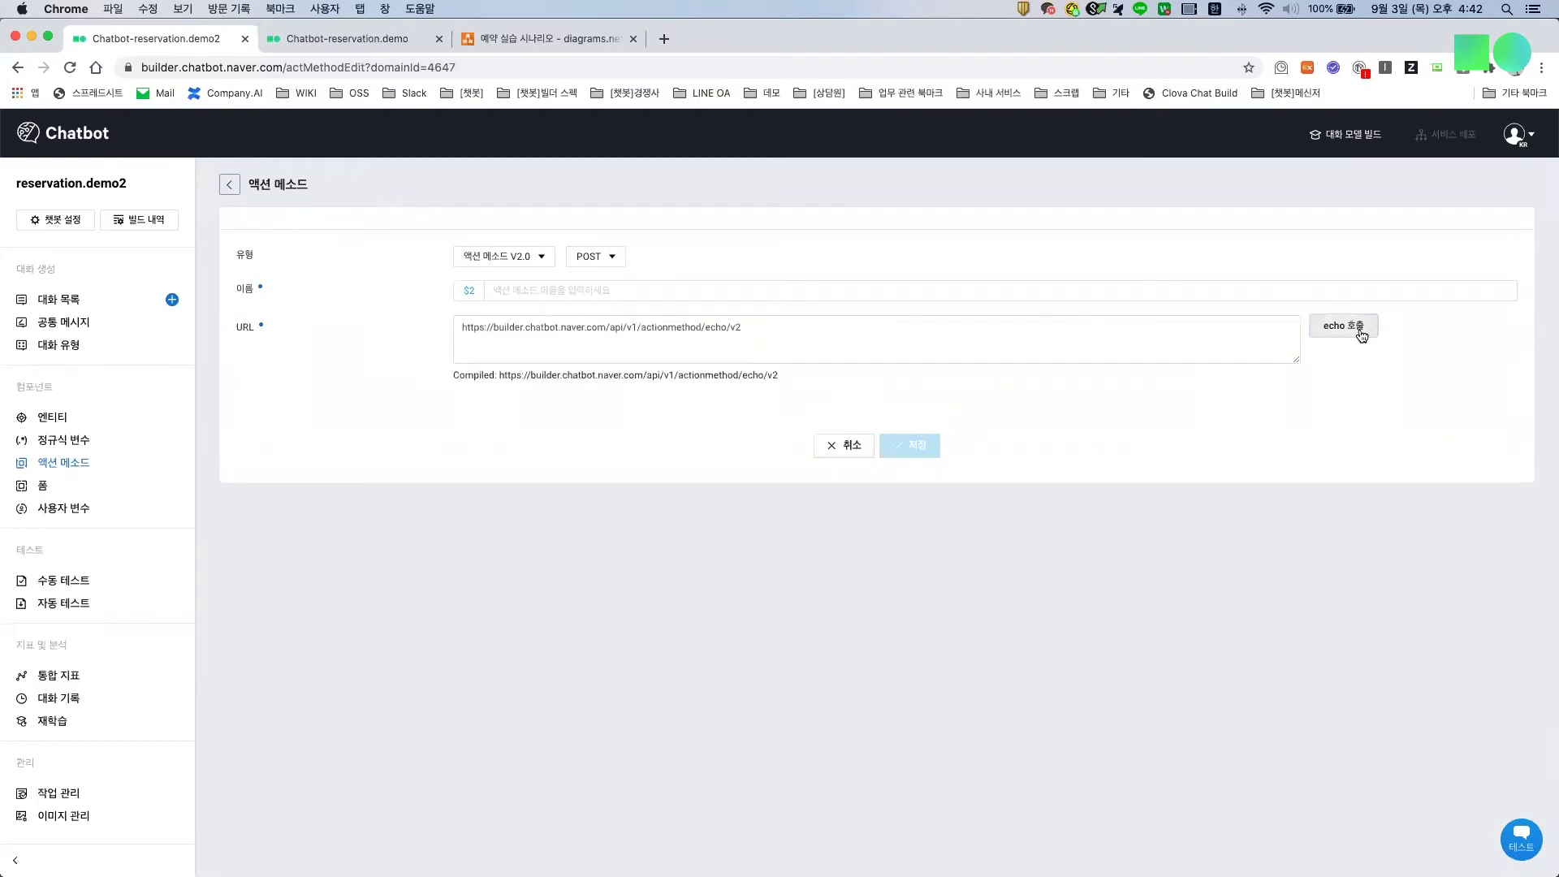
{"action": "left_click_drag", "start_coordinate": [764, 329], "coordinate": [430, 332]}
{"action": "left_click", "coordinate": [426, 422]}
{"action": "left_click", "coordinate": [627, 292]}
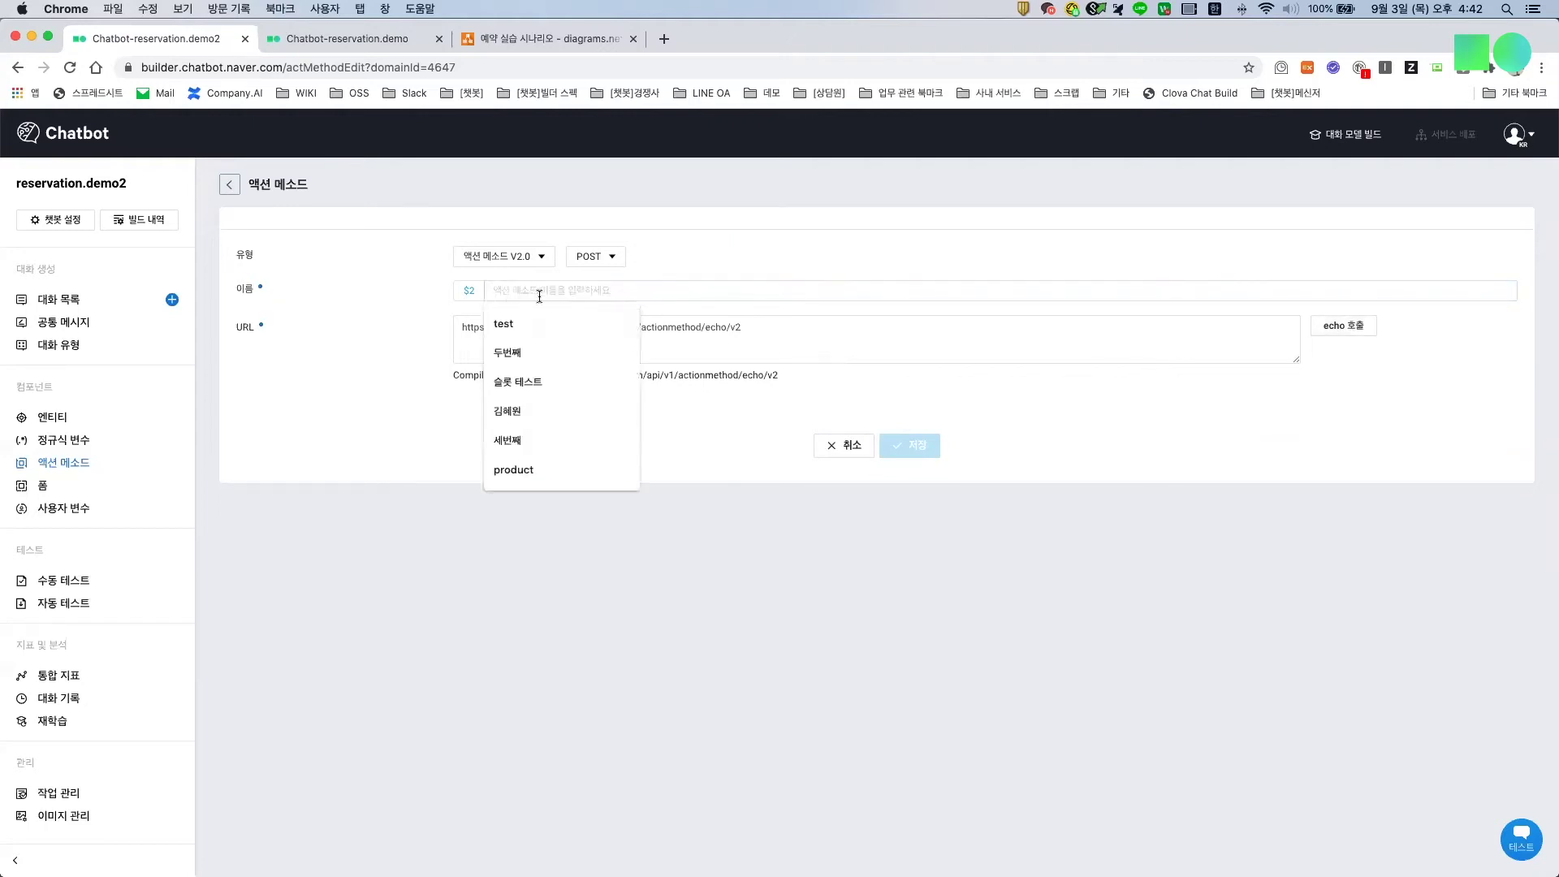
{"action": "key", "text": "ctrl+space"}
{"action": "type", "text": "reservation"}
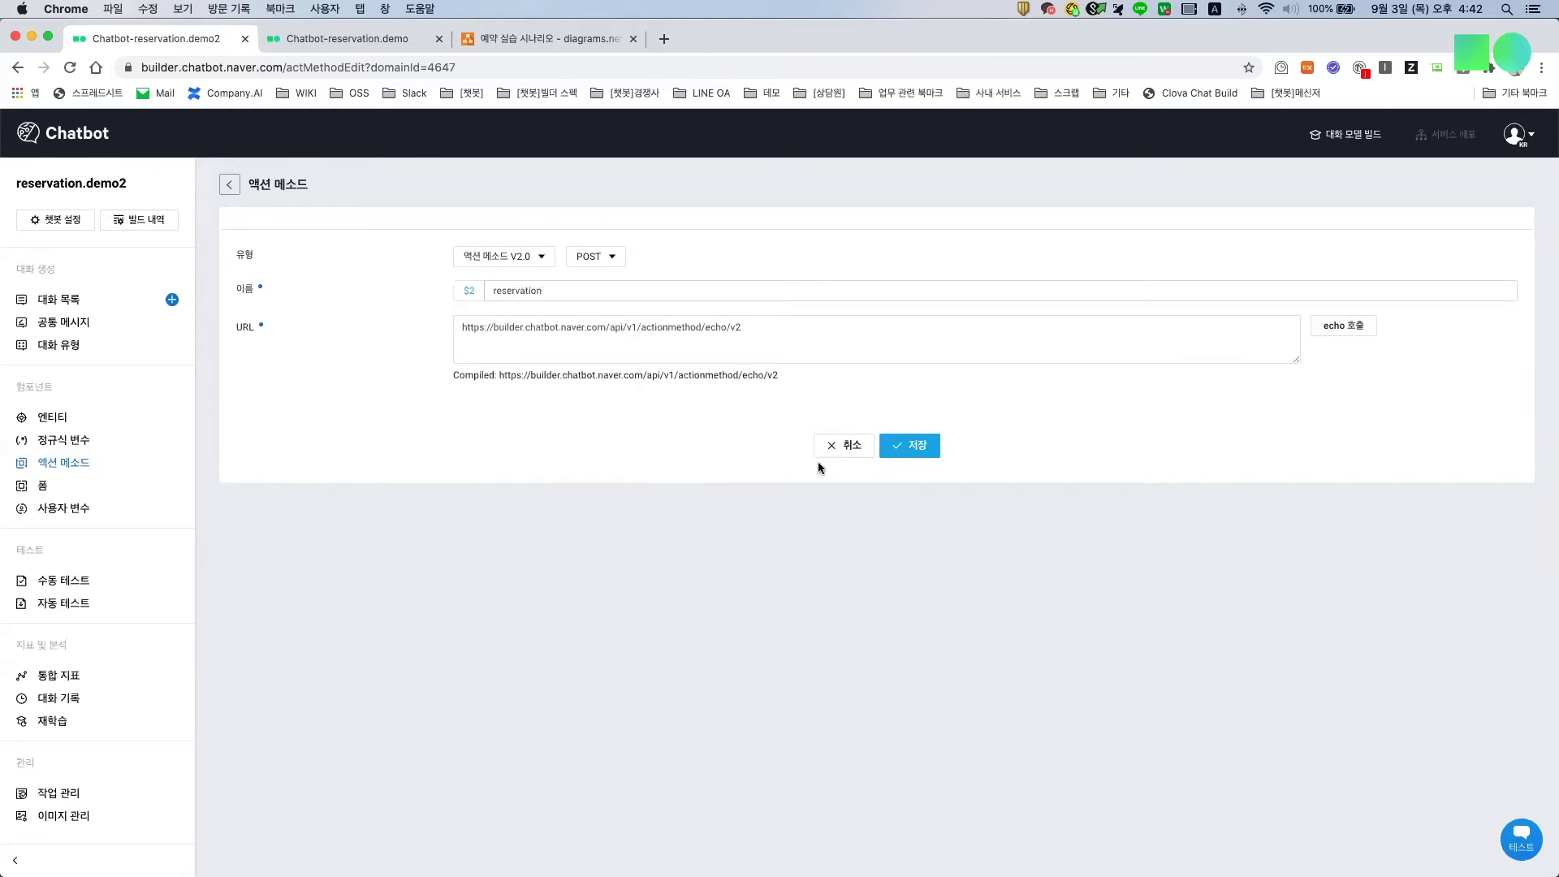
{"action": "left_click", "coordinate": [907, 459]}
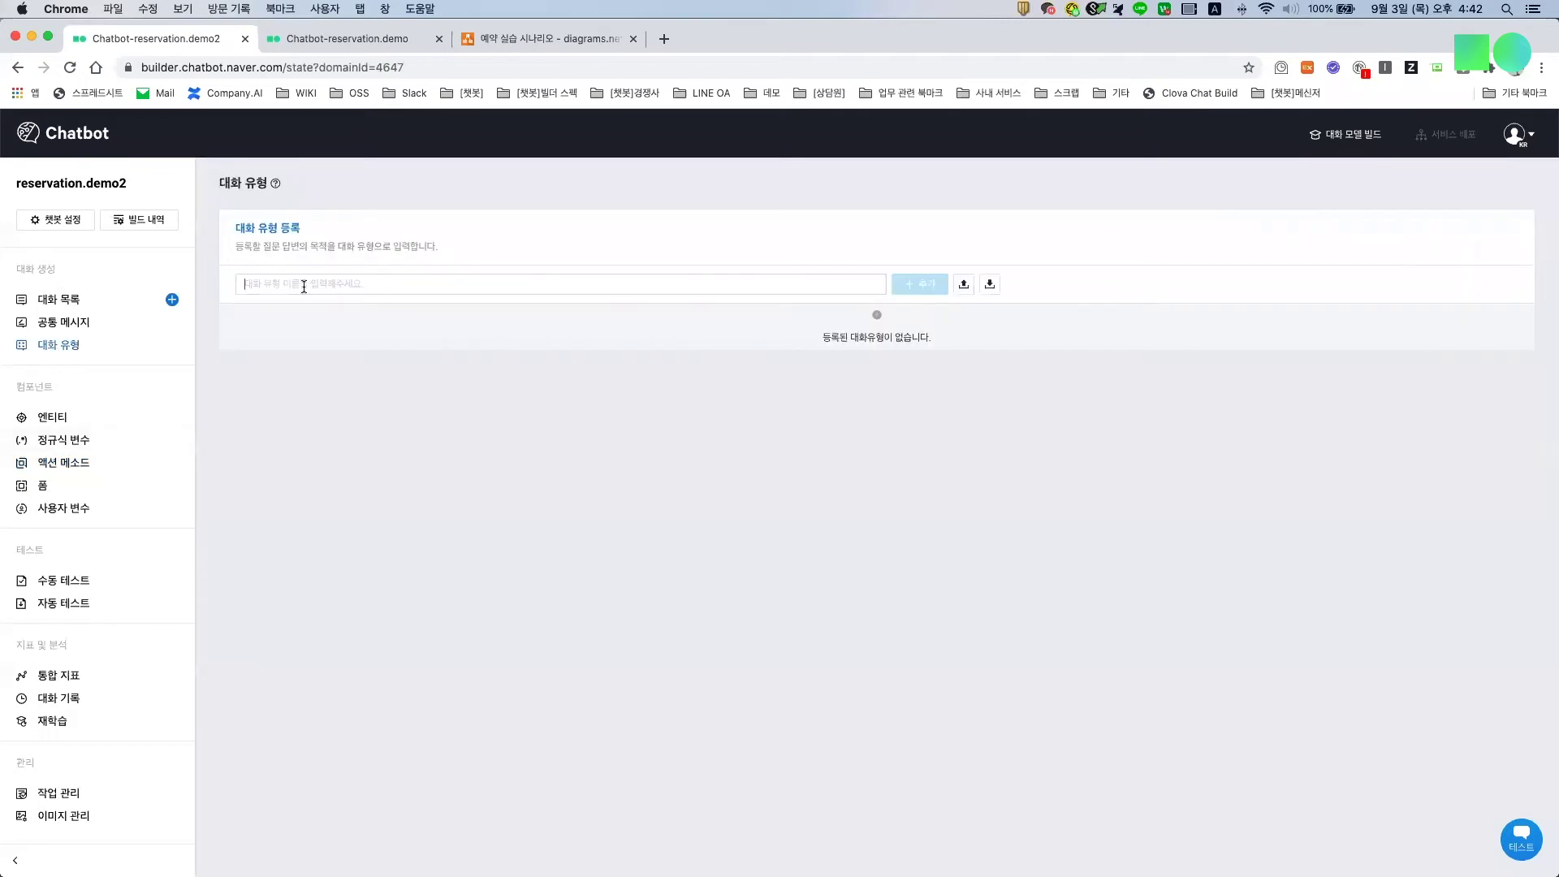
Step: Add the 'main' and 'global' conversation types, then go to the common messages page
{"action": "type", "text": "main"}
{"action": "key", "text": "Return"}
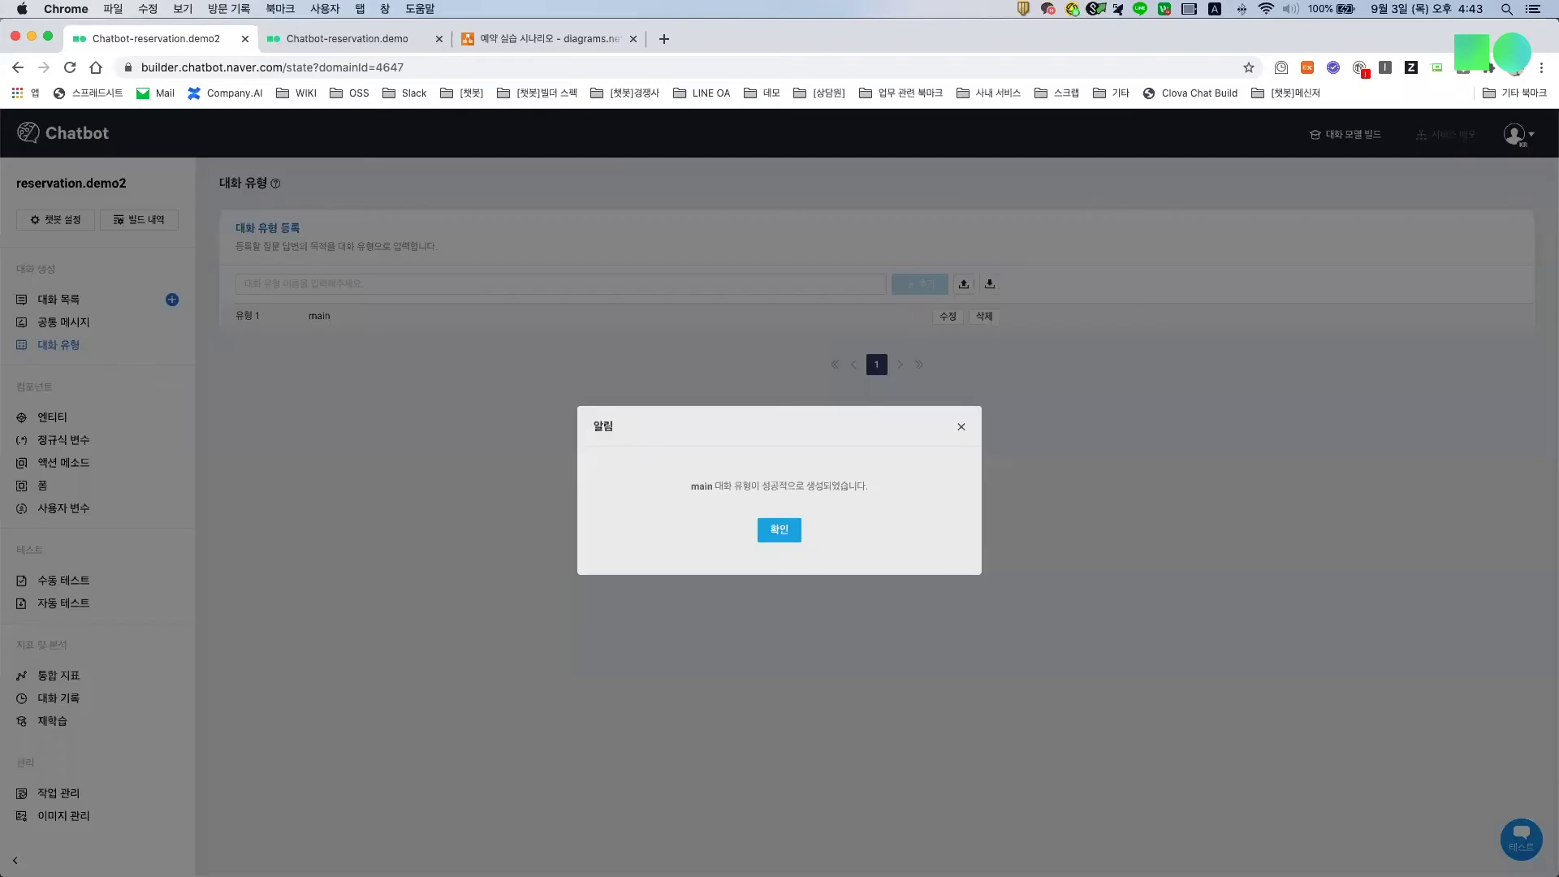
{"action": "left_click", "coordinate": [779, 533]}
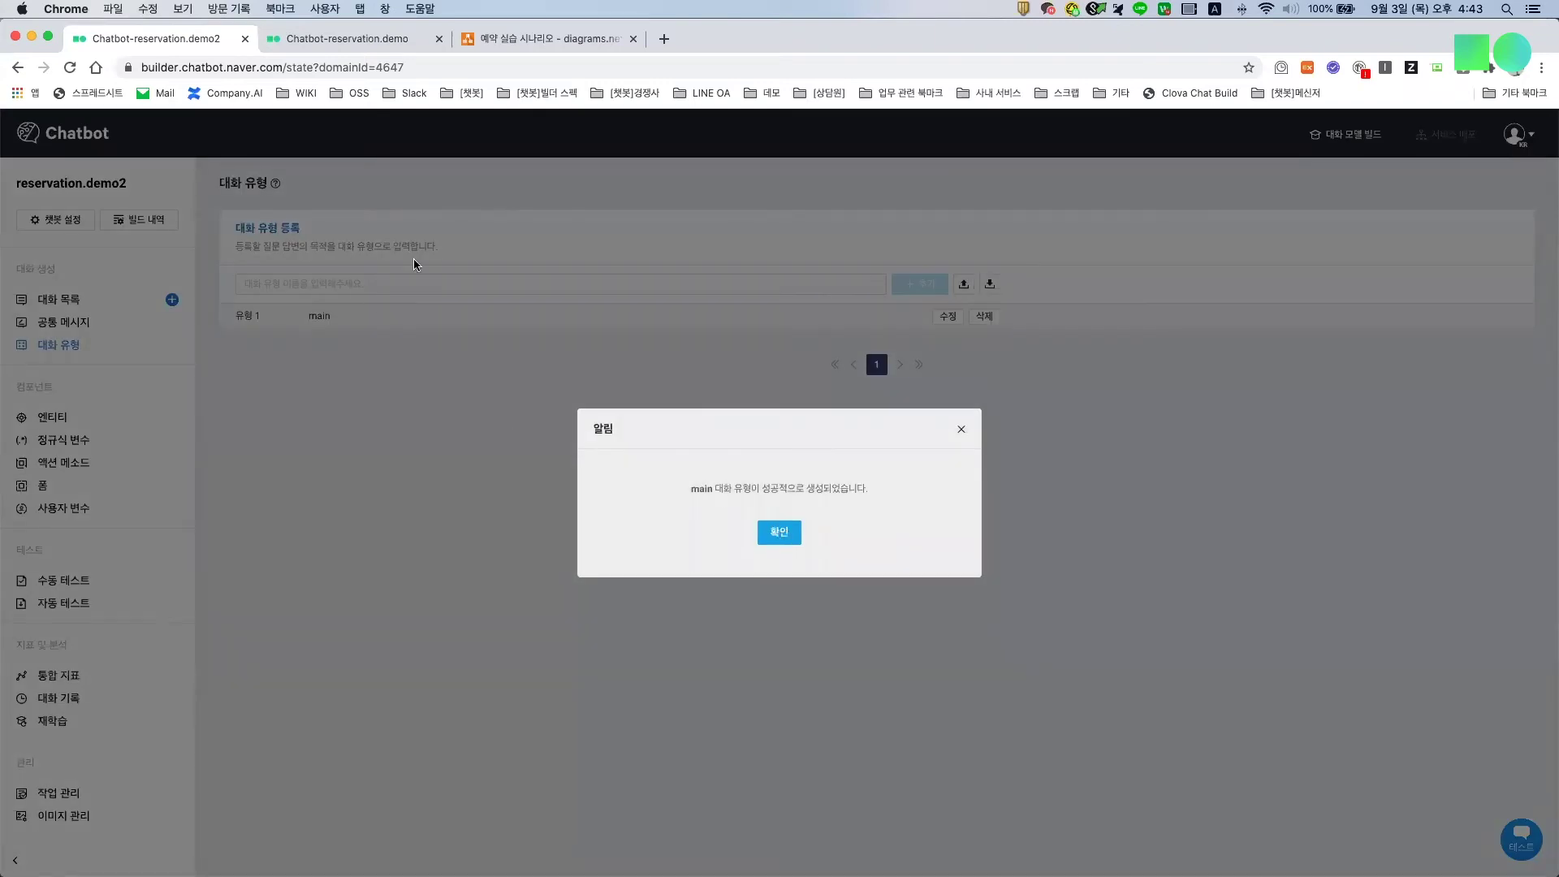
{"action": "left_click", "coordinate": [384, 283]}
{"action": "type", "text": "global"}
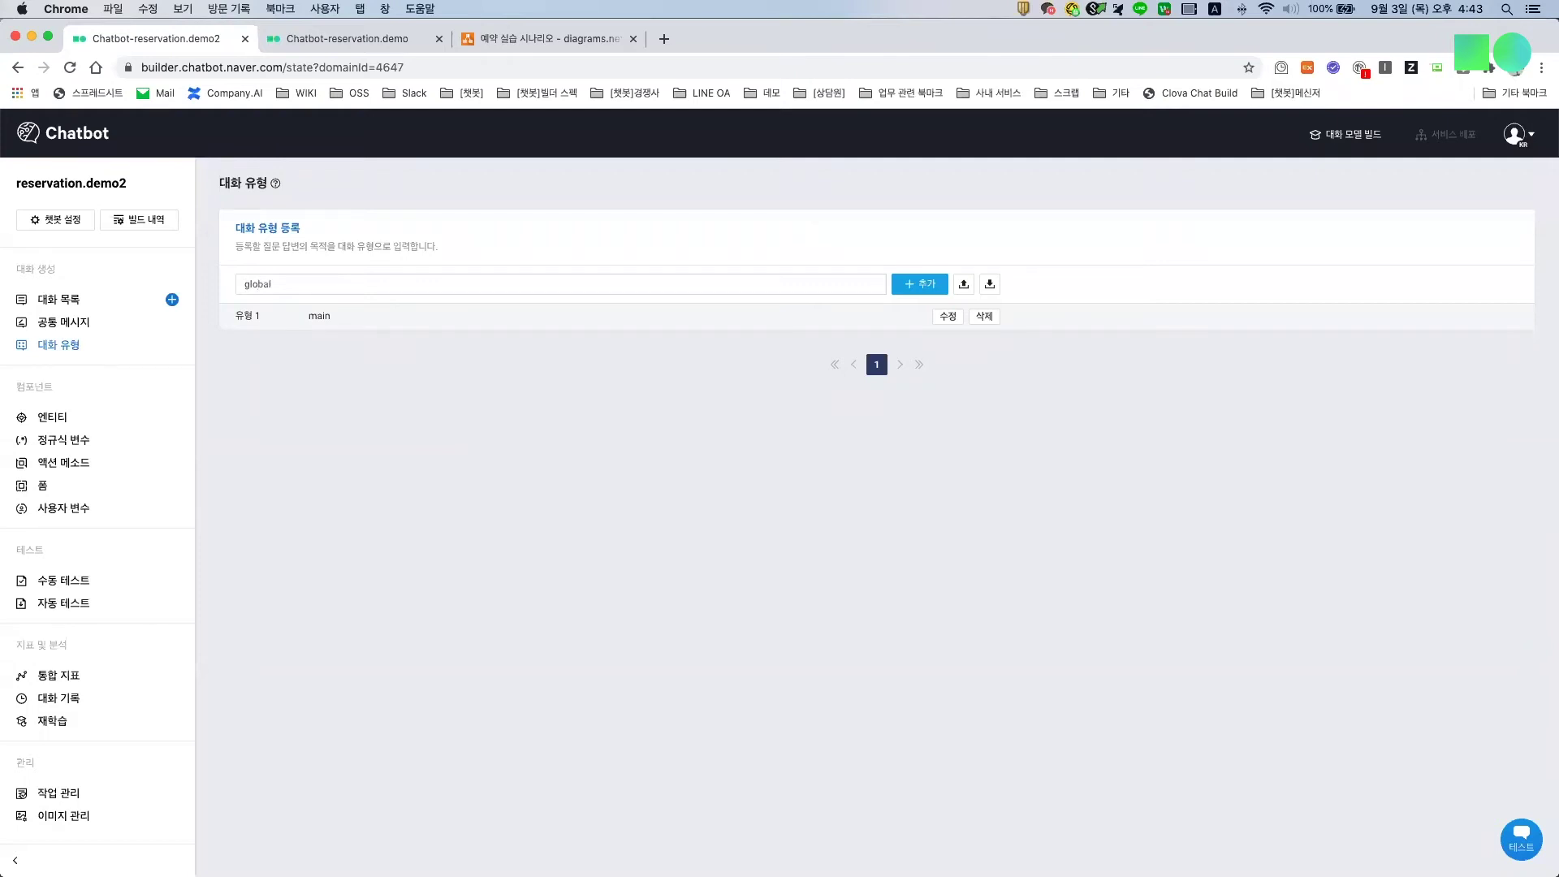
{"action": "key", "text": "Return"}
{"action": "key", "text": "Return"}
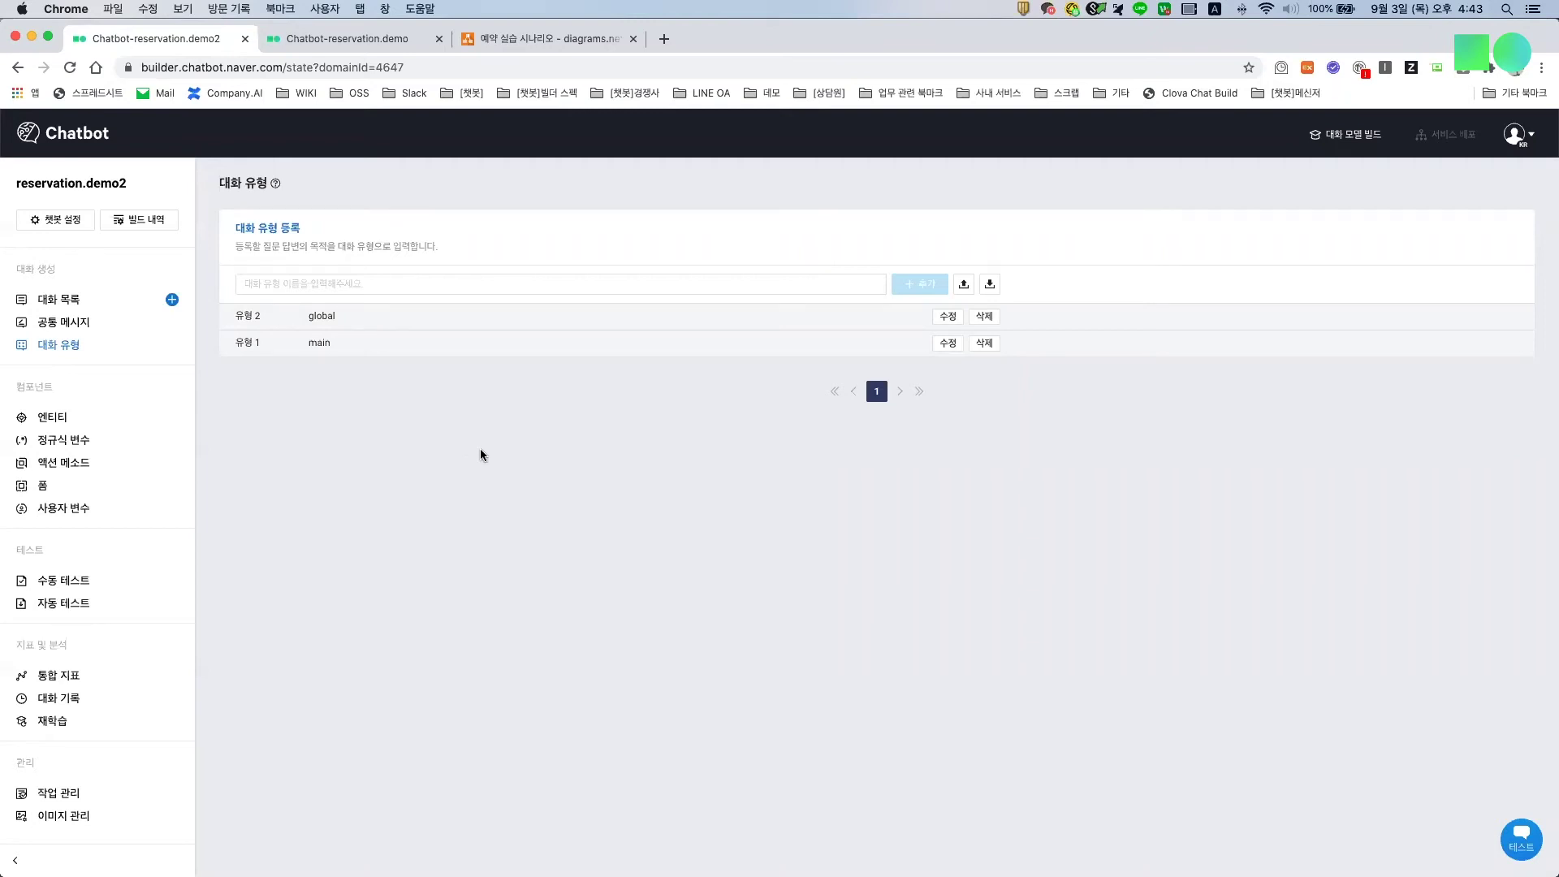
{"action": "left_click", "coordinate": [61, 322]}
{"action": "left_click_drag", "start_coordinate": [344, 41], "coordinate": [1, 65]}
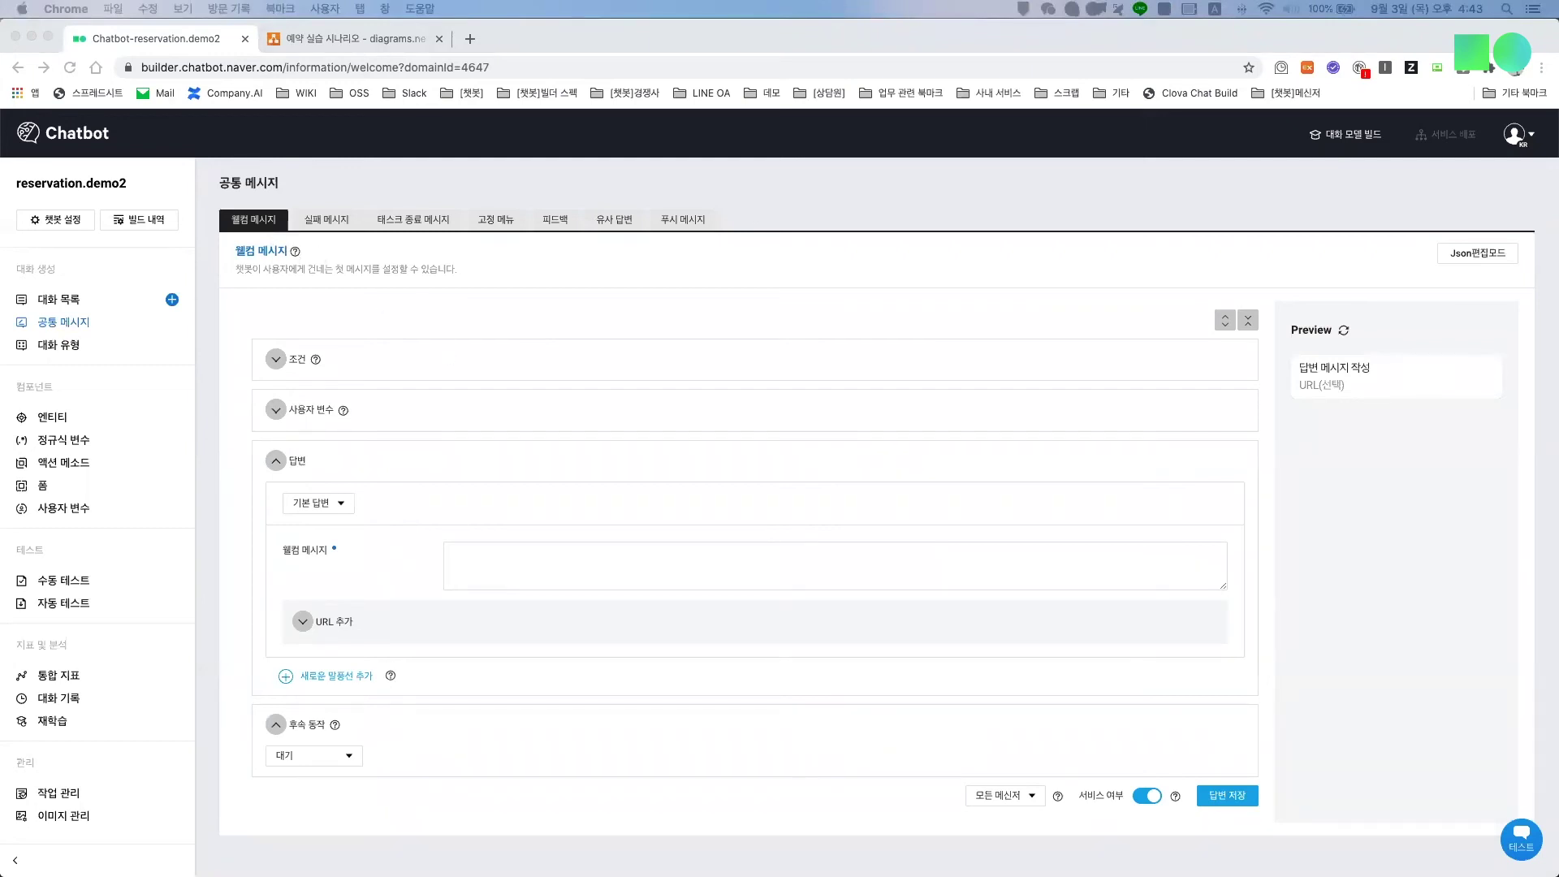
Step: Enter the greeting '안녕하세요 그린 레스토랑 AI 봇입니다.' as the welcome message
{"action": "left_click", "coordinate": [632, 579]}
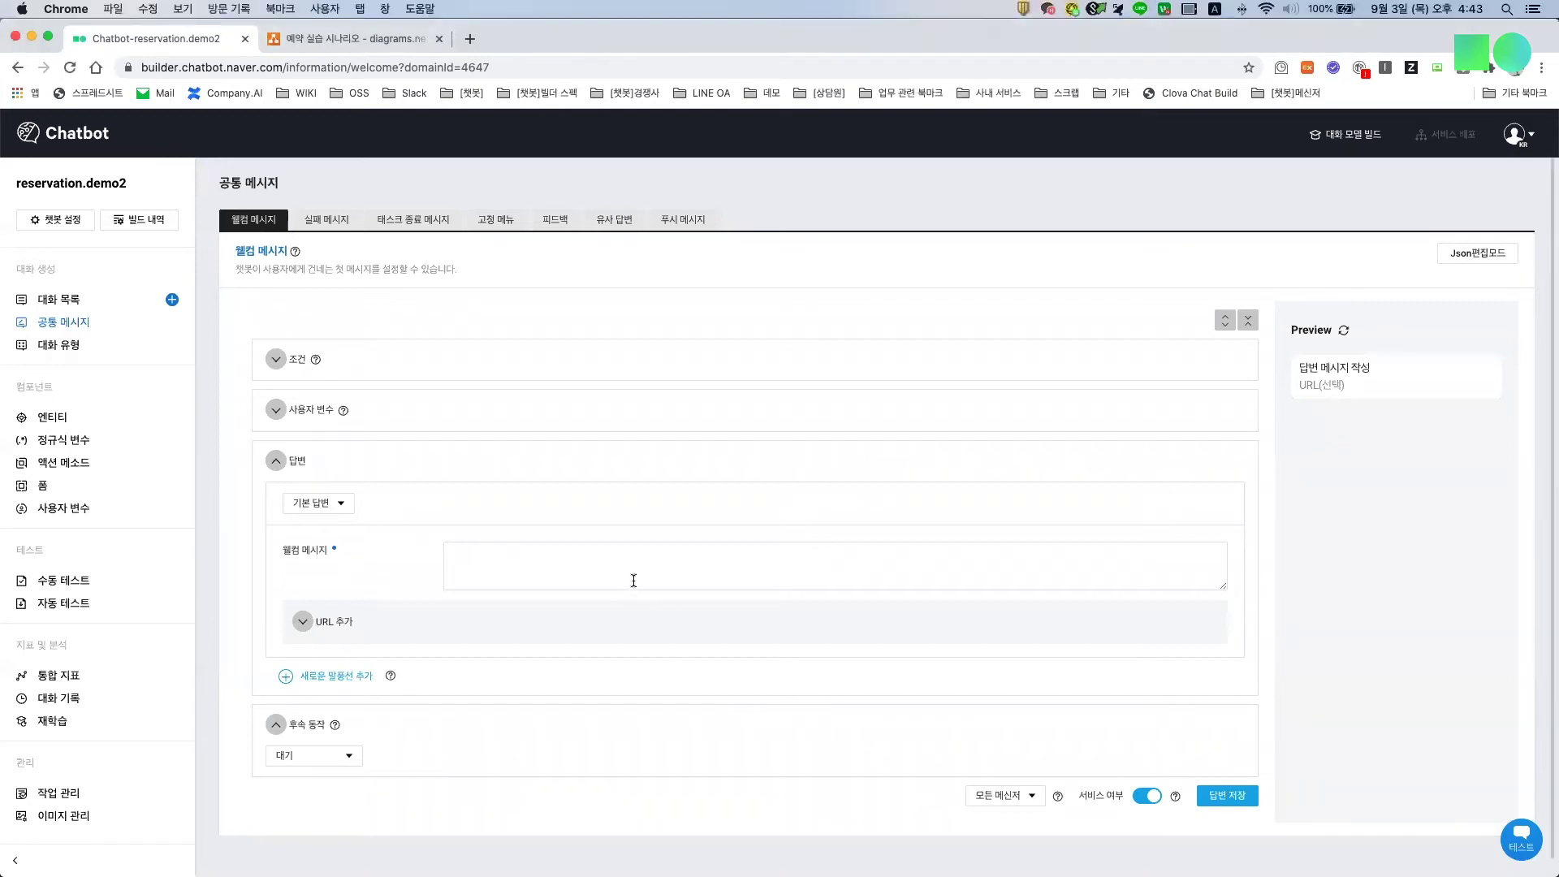
{"action": "type", "text": "dkssudgktp"}
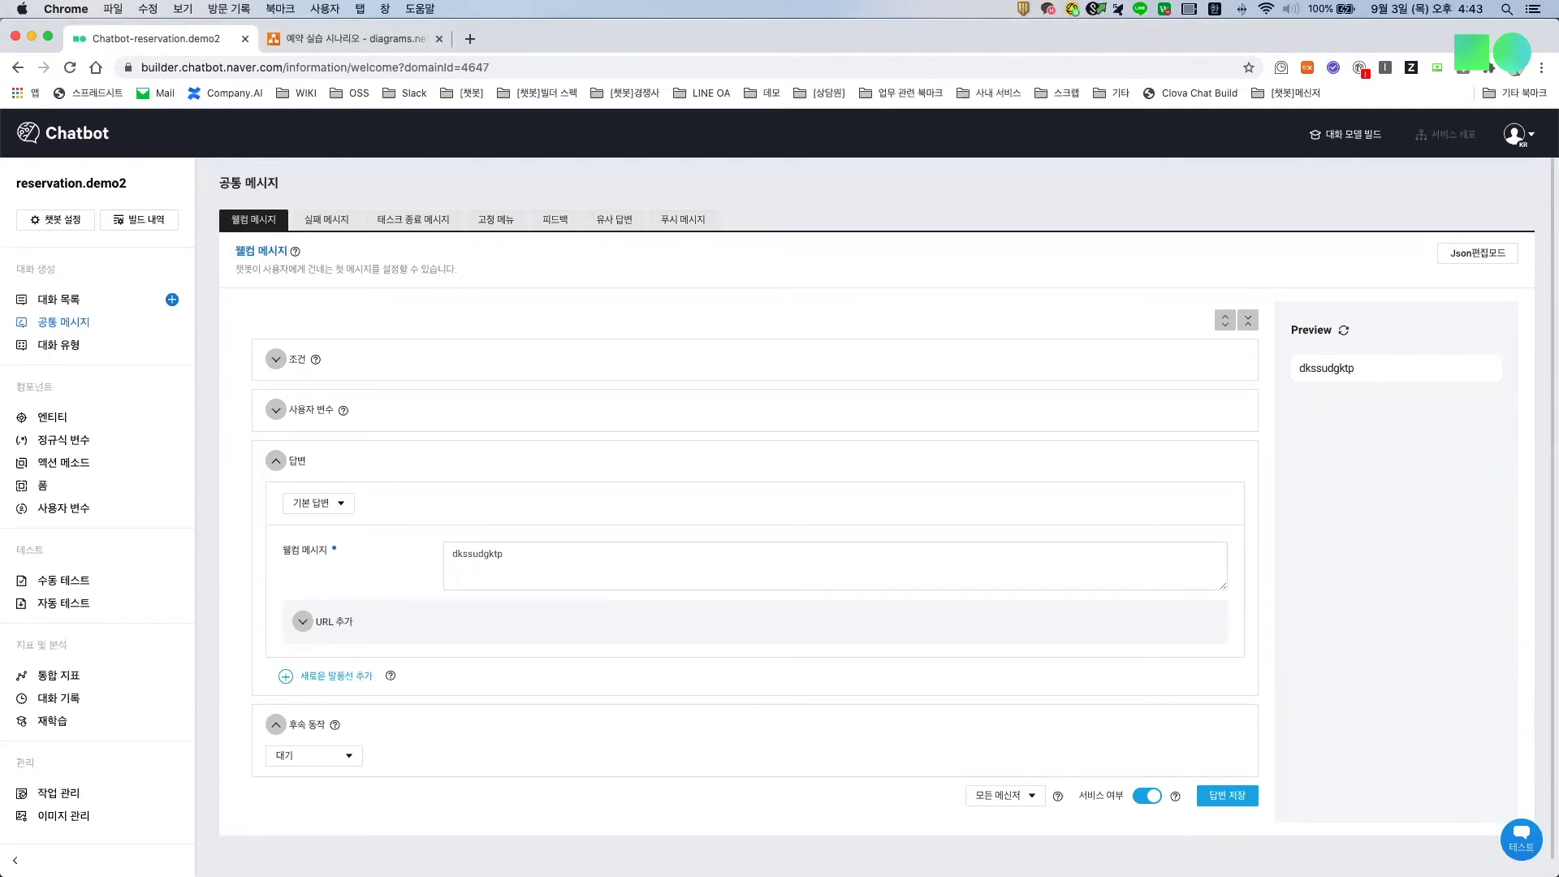
{"action": "key", "text": "BackSpace"}
{"action": "key", "text": "BackSpace"}
{"action": "key", "text": "BackSpace"}
{"action": "key", "text": "BackSpace"}
{"action": "key", "text": "BackSpace"}
{"action": "key", "text": "BackSpace"}
{"action": "key", "text": "BackSpace"}
{"action": "key", "text": "BackSpace"}
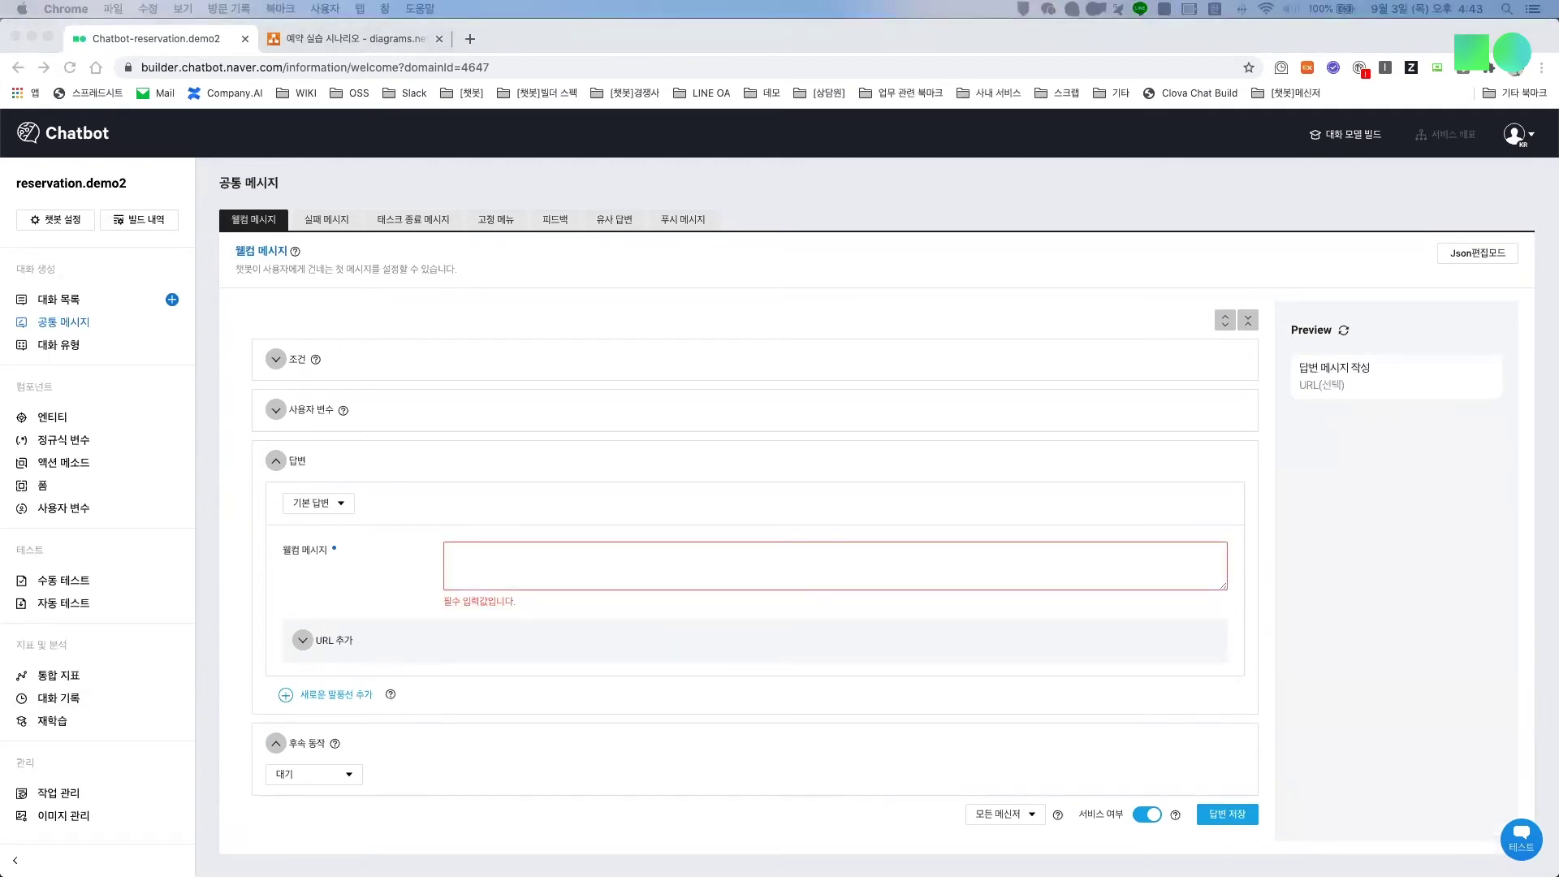
{"action": "left_click", "coordinate": [486, 560]}
{"action": "type", "text": "안녕하세요 그린 레스토랑 AI 봇입니다."}
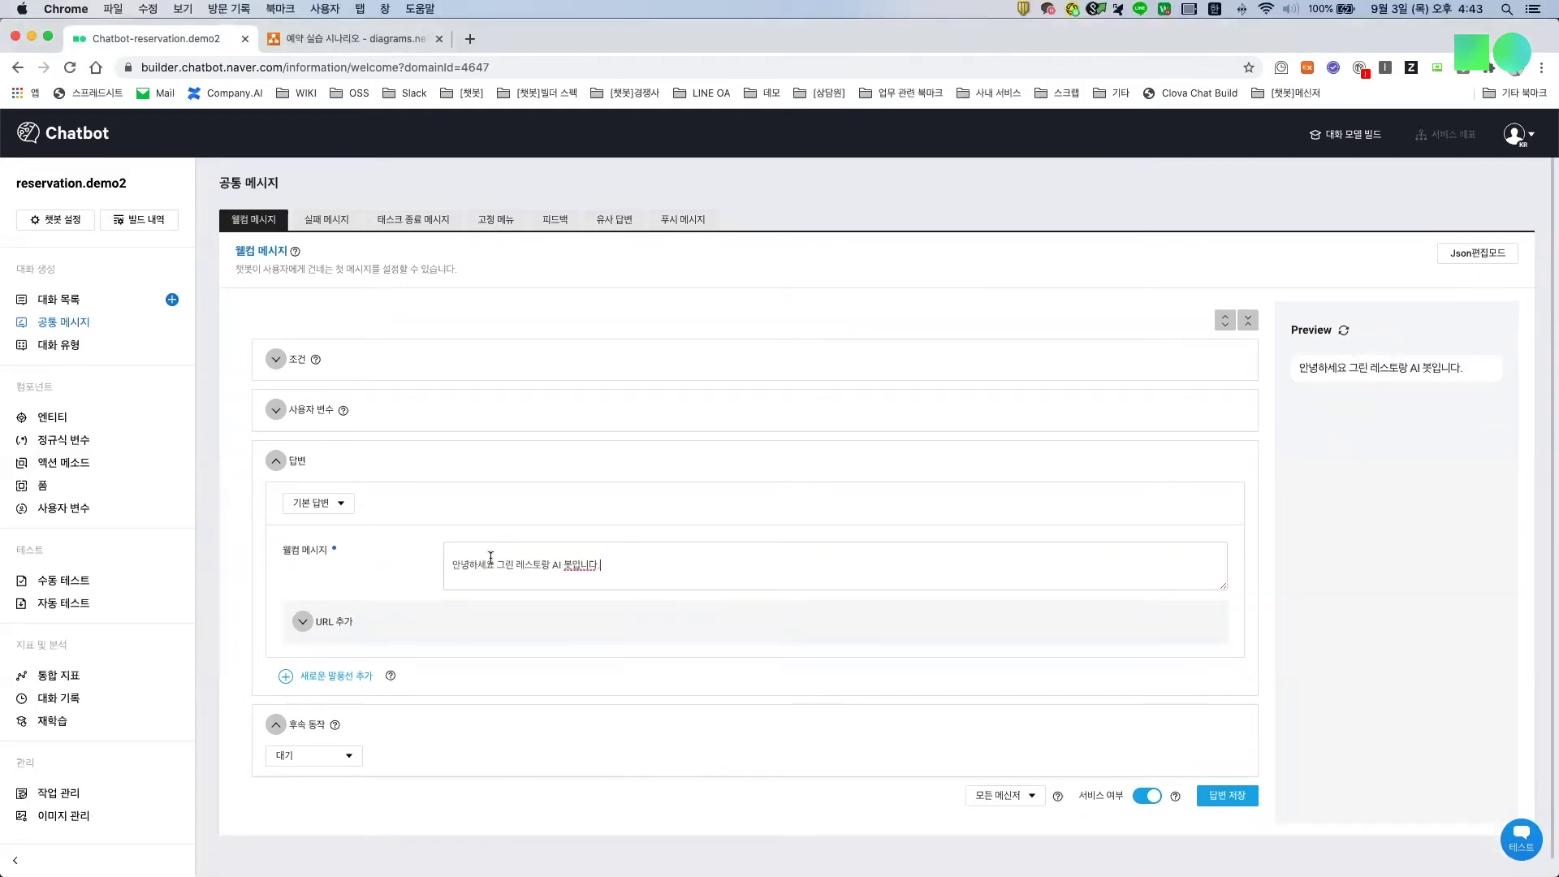
Step: Add a second basic answer bubble '무엇을 도와드릴까요?' and target the Clova messenger
{"action": "left_click", "coordinate": [316, 680]}
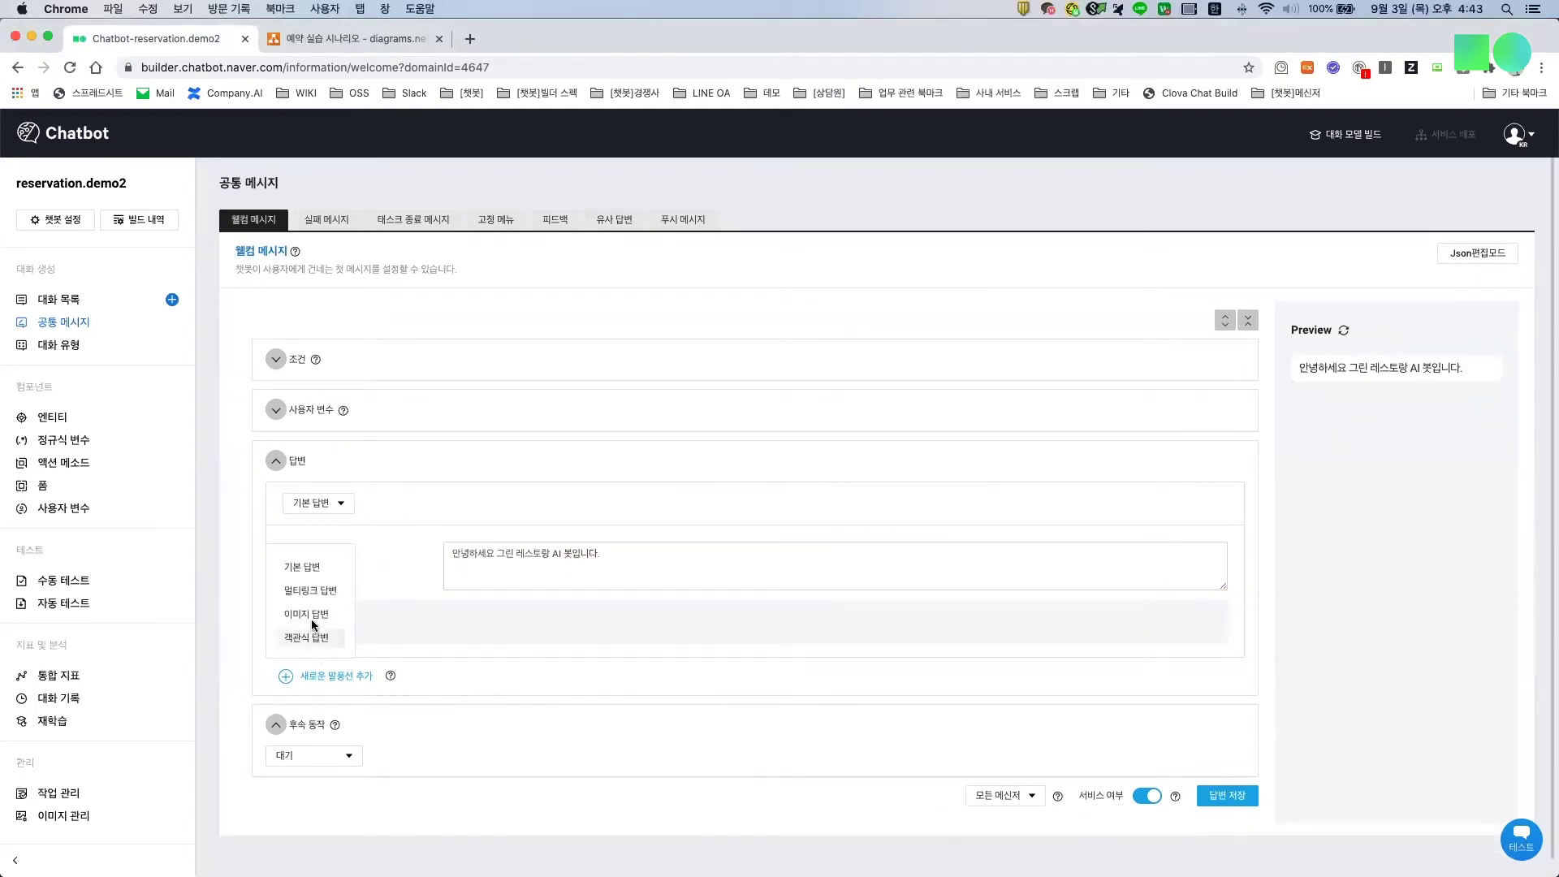
{"action": "left_click", "coordinate": [319, 567]}
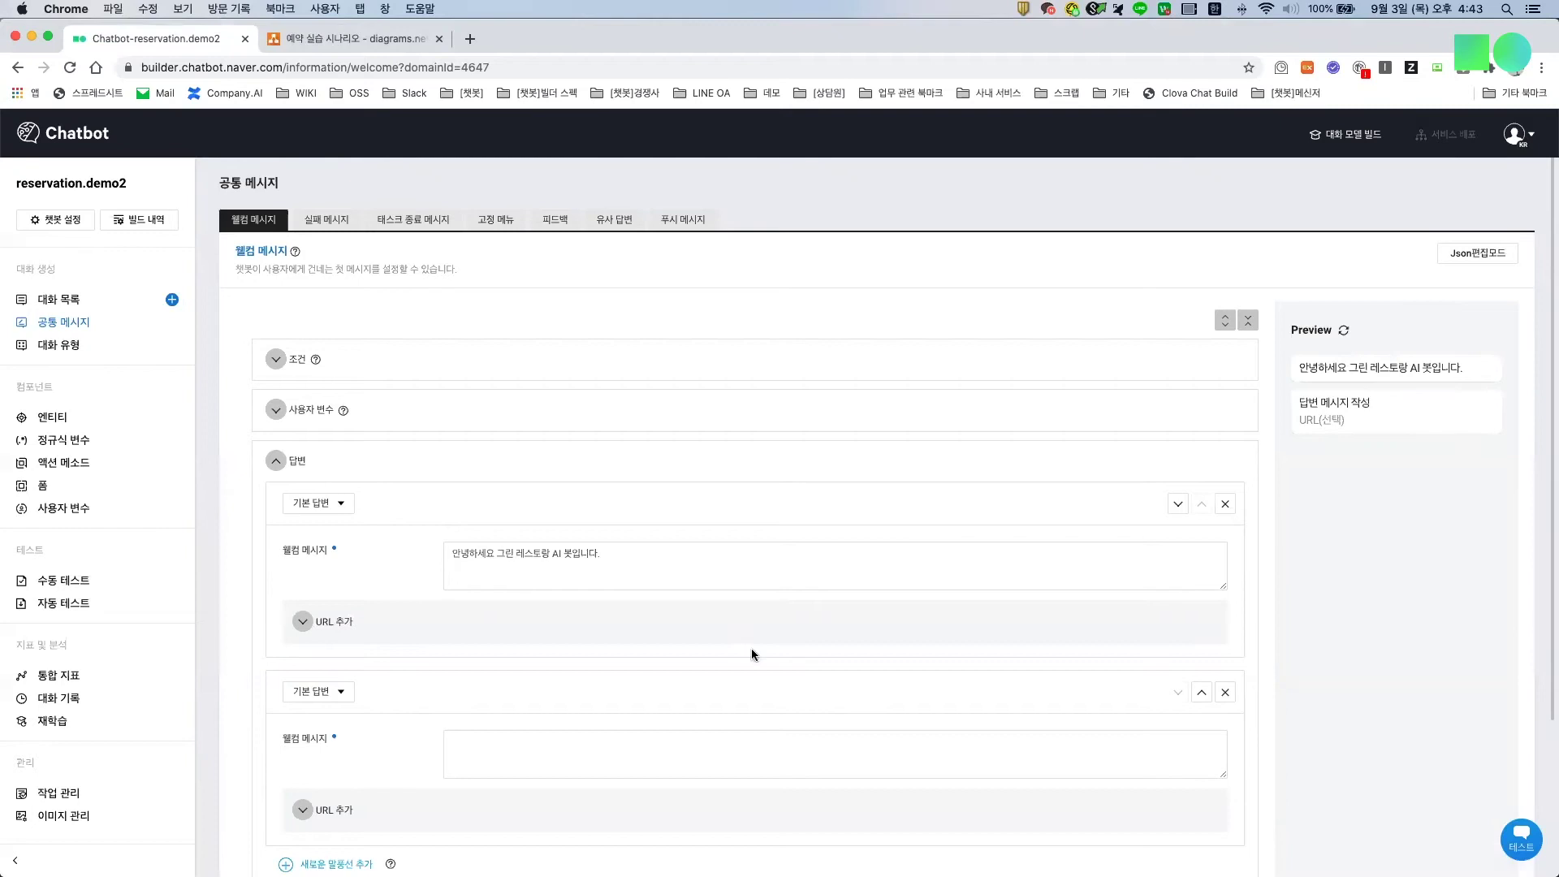
{"action": "scroll", "coordinate": [836, 662], "scroll_direction": "down", "scroll_amount": 5}
{"action": "left_click", "coordinate": [1032, 797]}
{"action": "scroll", "coordinate": [1005, 737], "scroll_direction": "down", "scroll_amount": 2}
{"action": "scroll", "coordinate": [1002, 751], "scroll_direction": "up", "scroll_amount": 2}
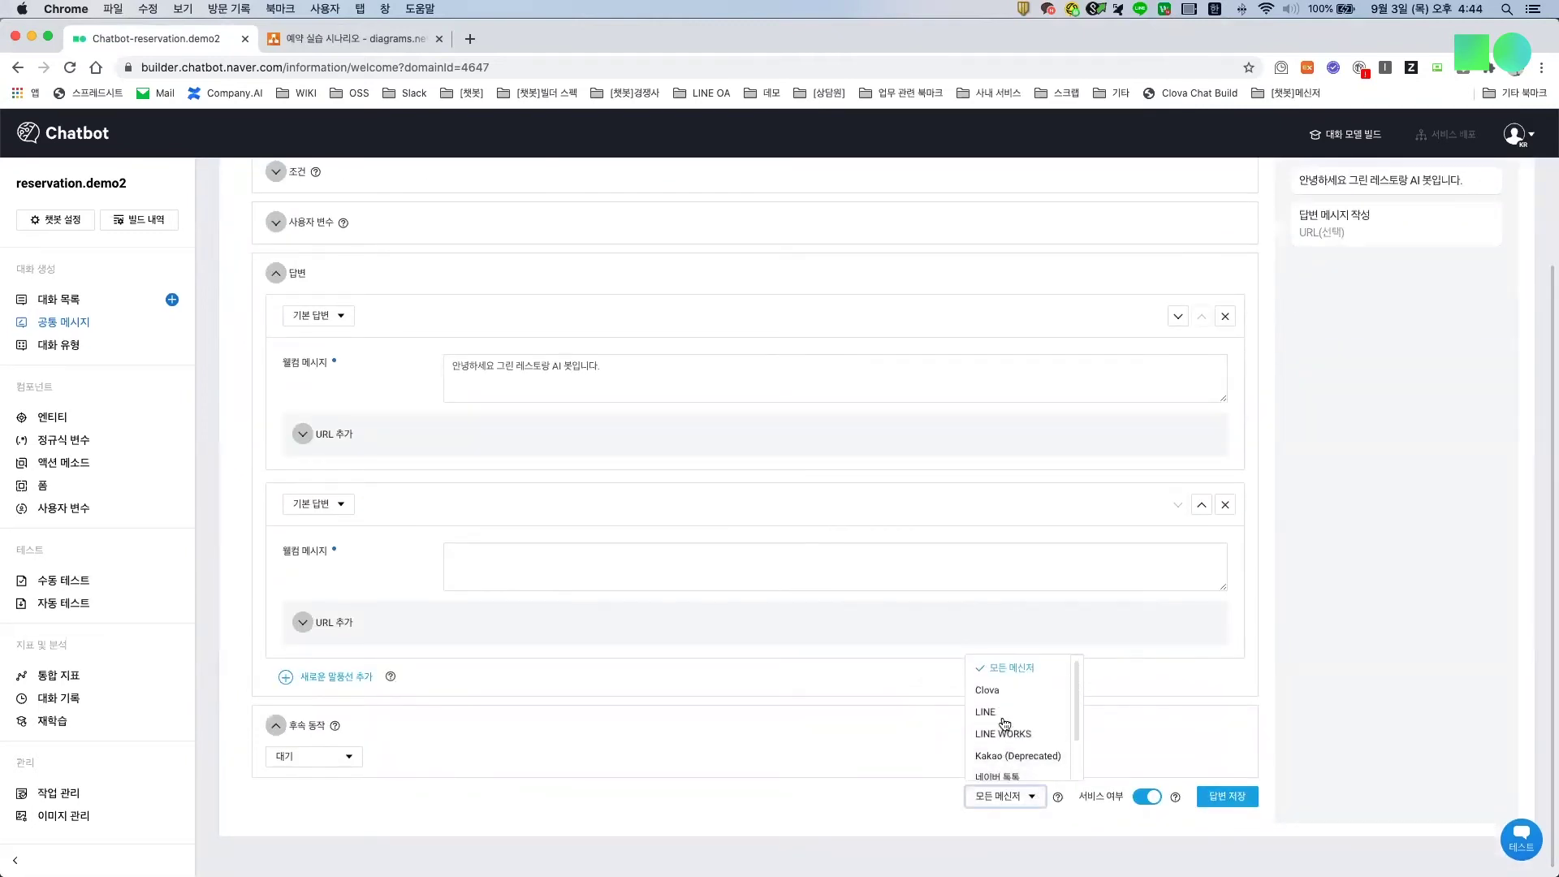
{"action": "left_click", "coordinate": [996, 686]}
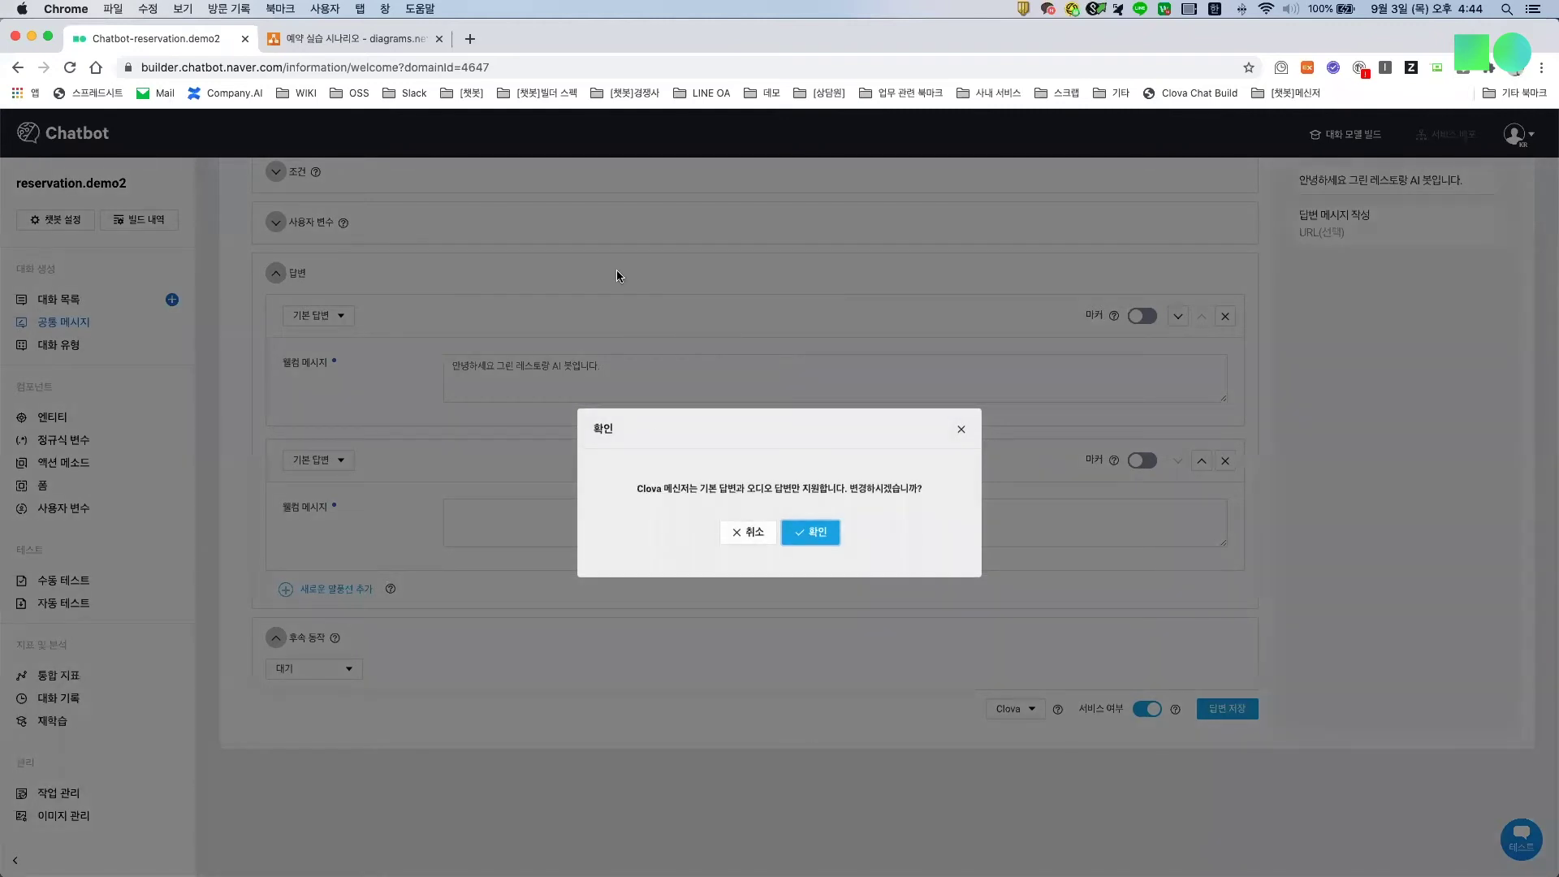
{"action": "key", "text": "Escape"}
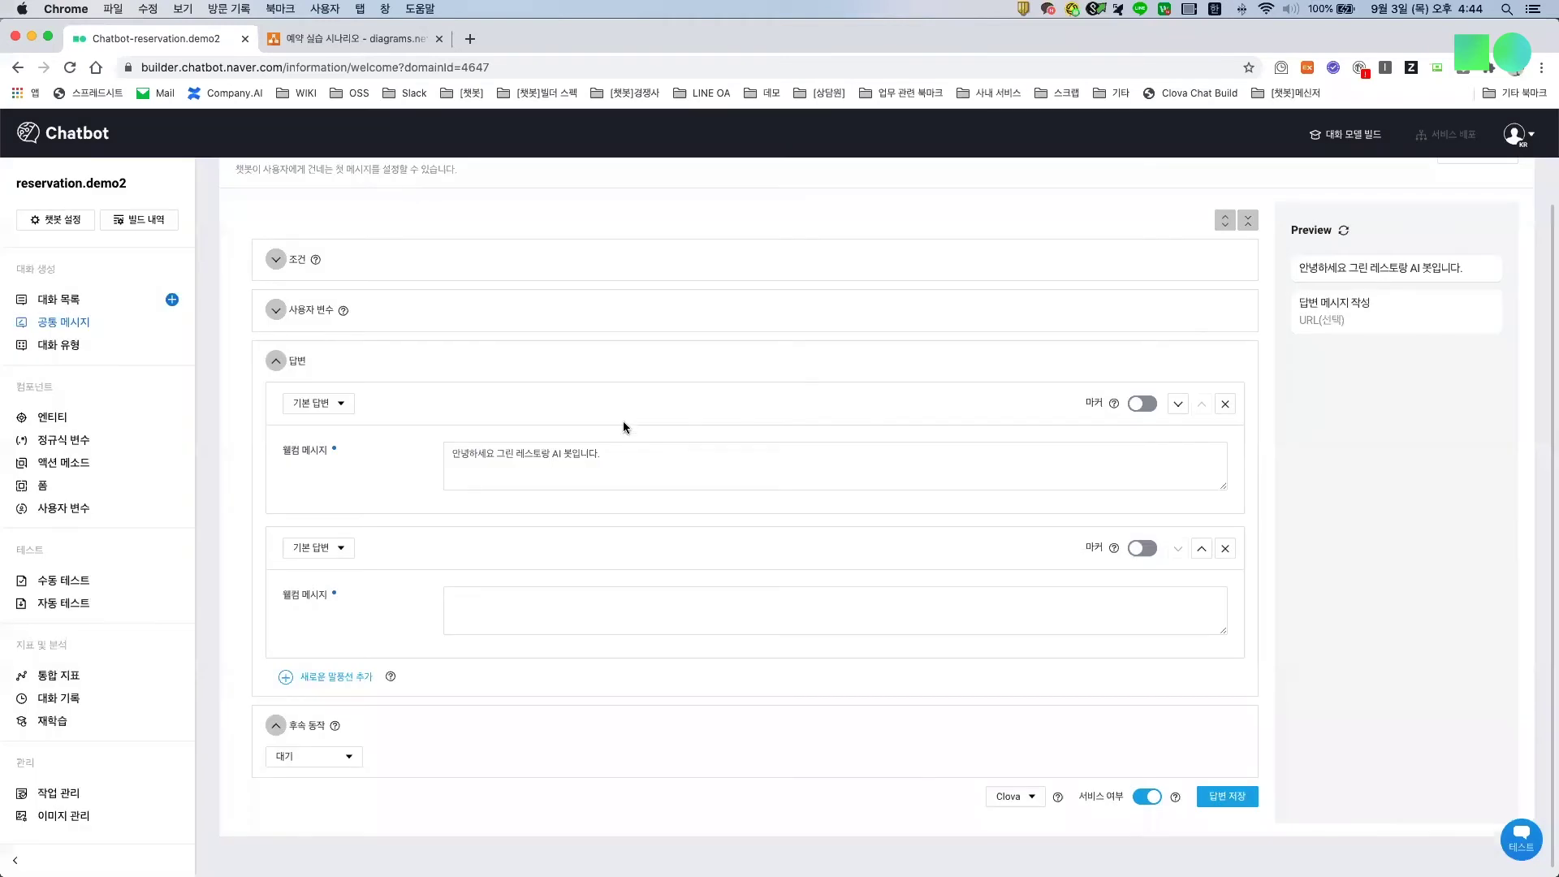
Step: Check the wording against the draw.io scenario and save the welcome message answers
{"action": "key", "text": "ctrl+Tab"}
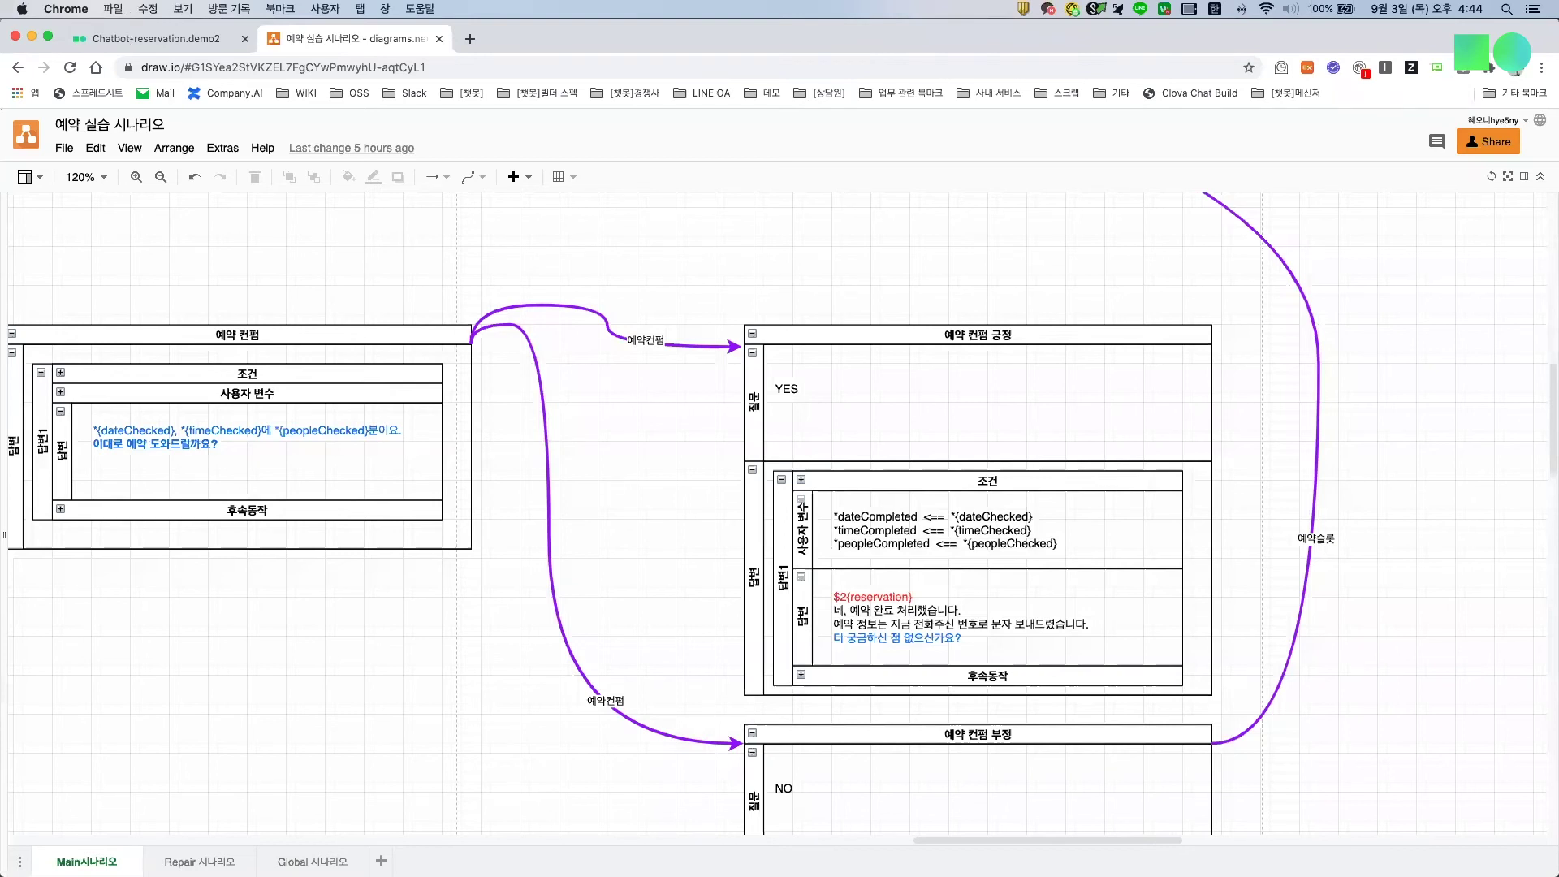
{"action": "key", "text": "ctrl+Tab"}
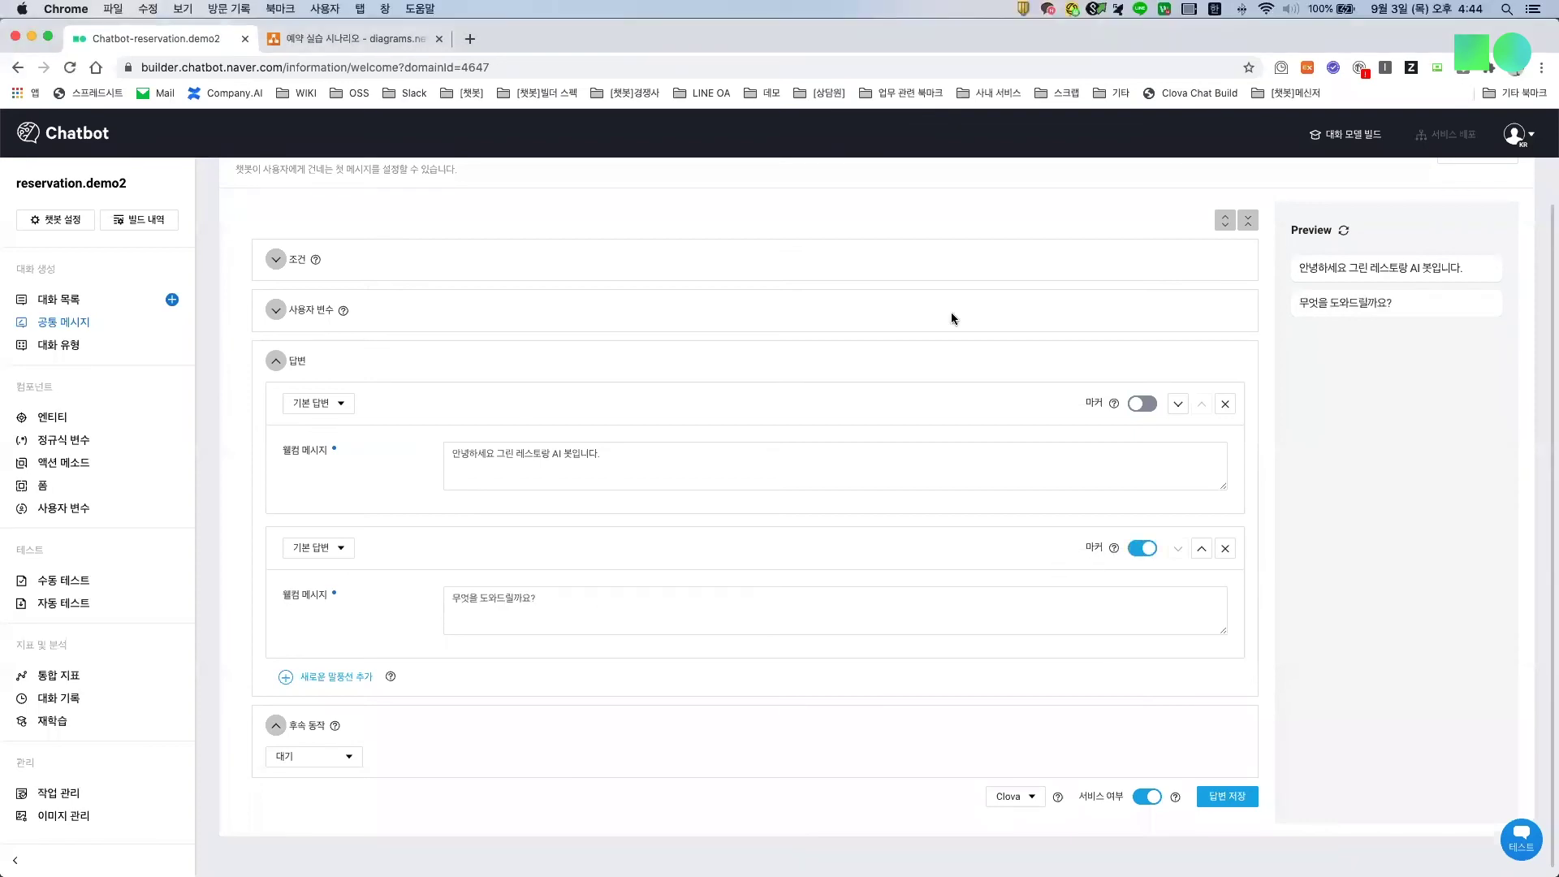
{"action": "left_click", "coordinate": [1224, 797]}
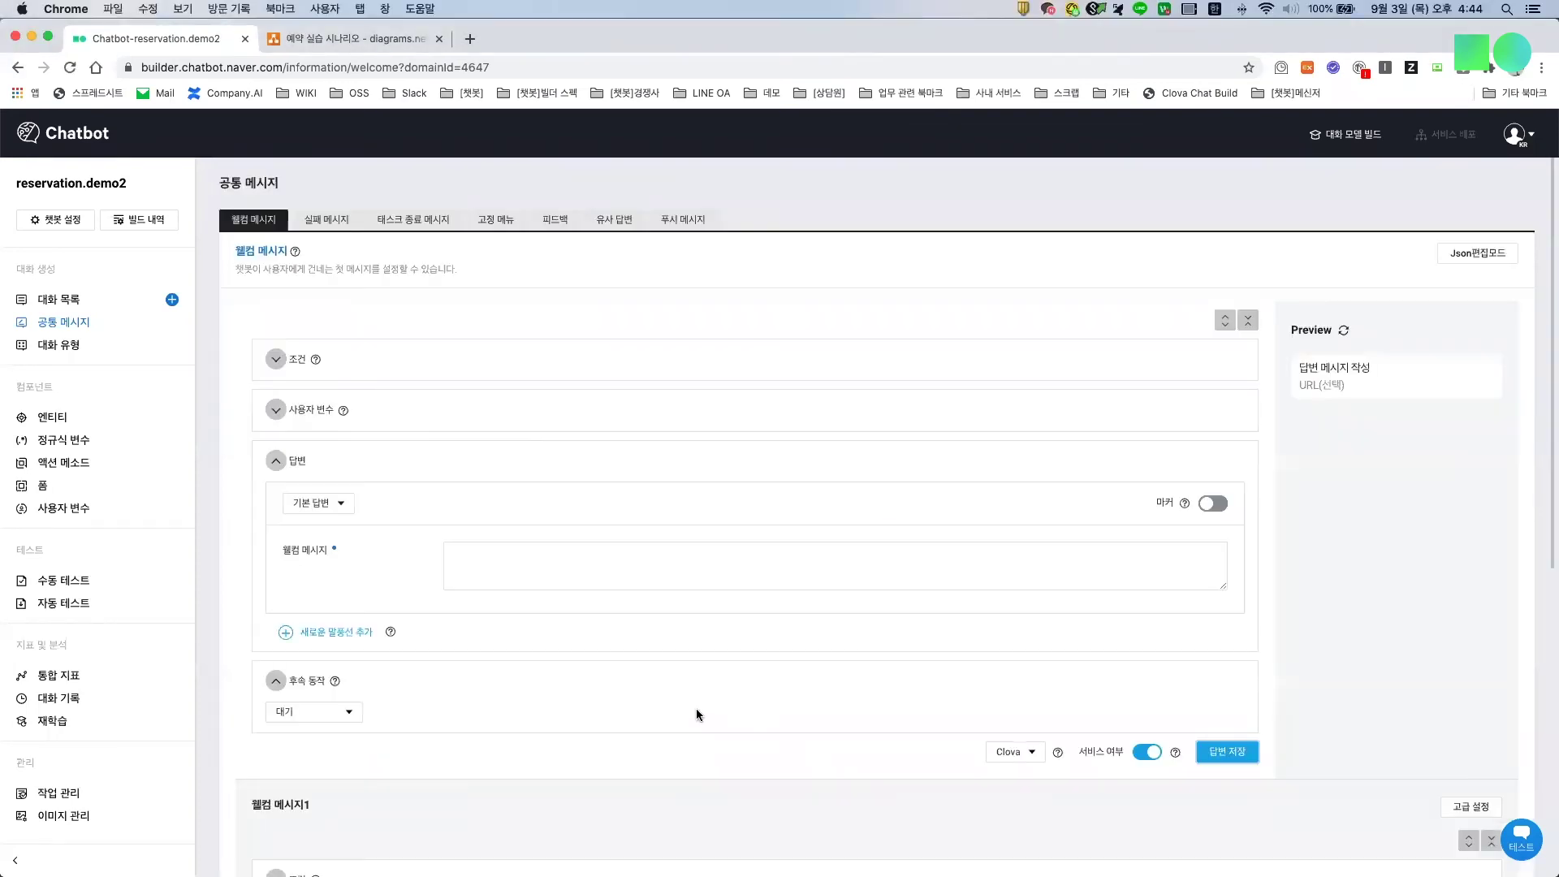
{"action": "scroll", "coordinate": [697, 714], "scroll_direction": "down", "scroll_amount": 5}
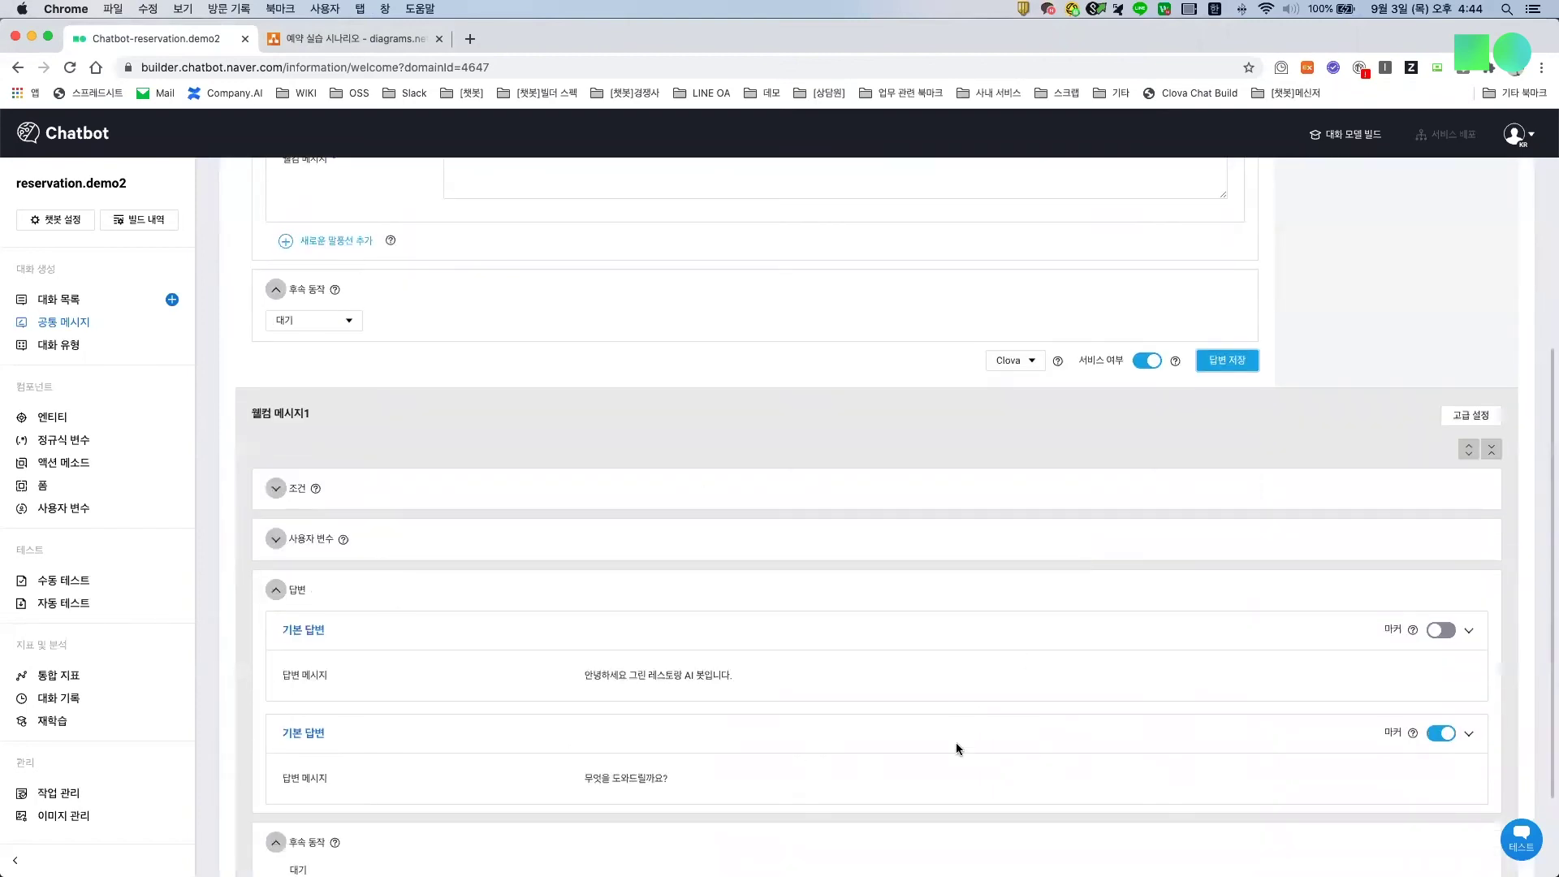
{"action": "scroll", "coordinate": [957, 749], "scroll_direction": "down", "scroll_amount": 2}
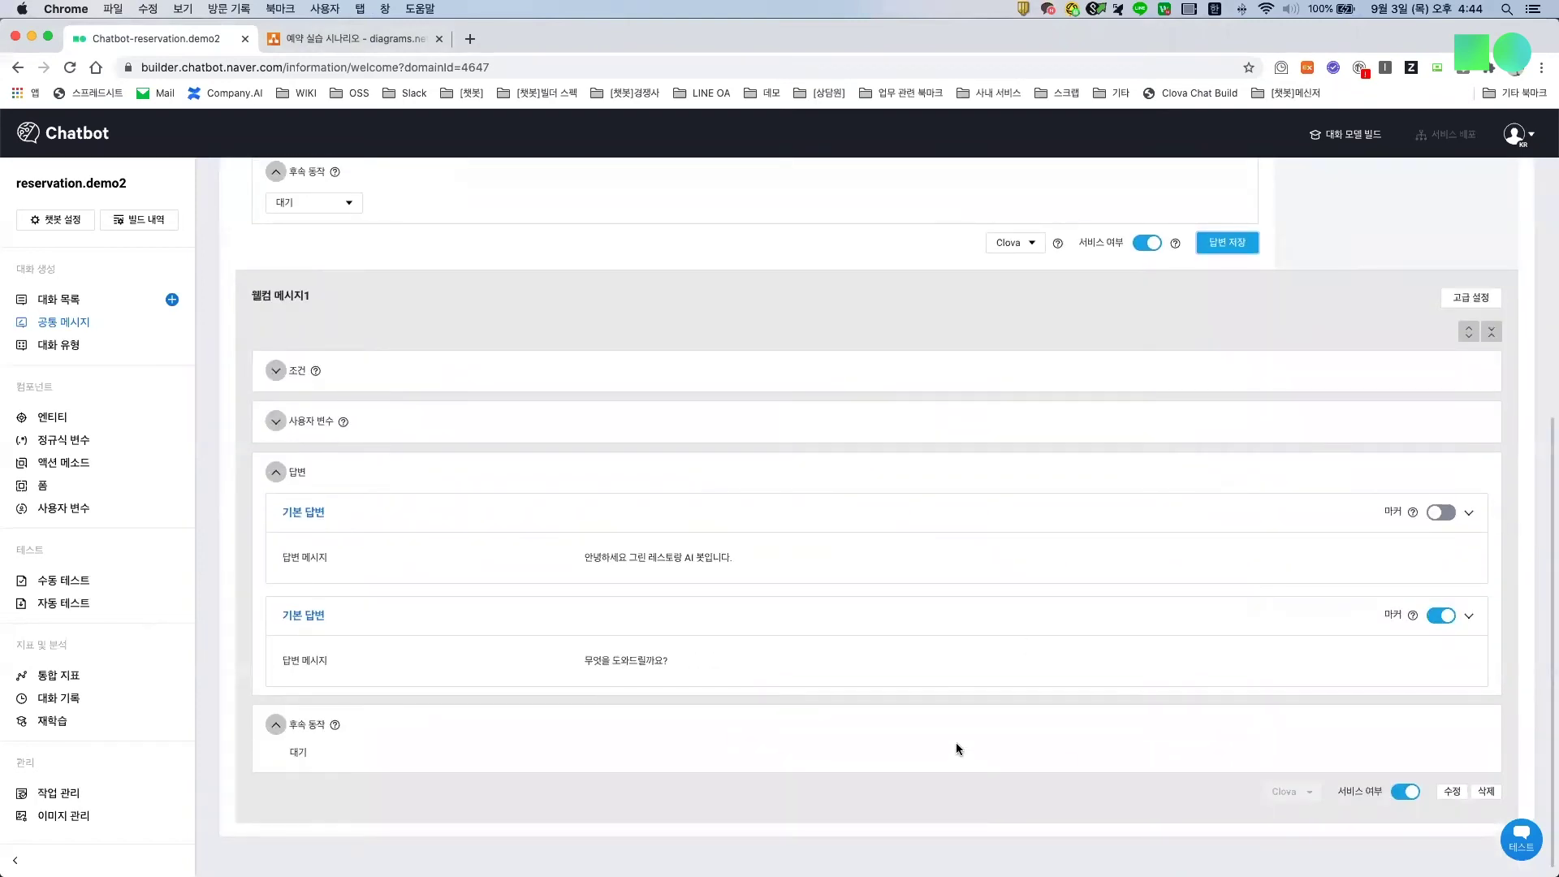
{"action": "scroll", "coordinate": [957, 742], "scroll_direction": "up", "scroll_amount": 7}
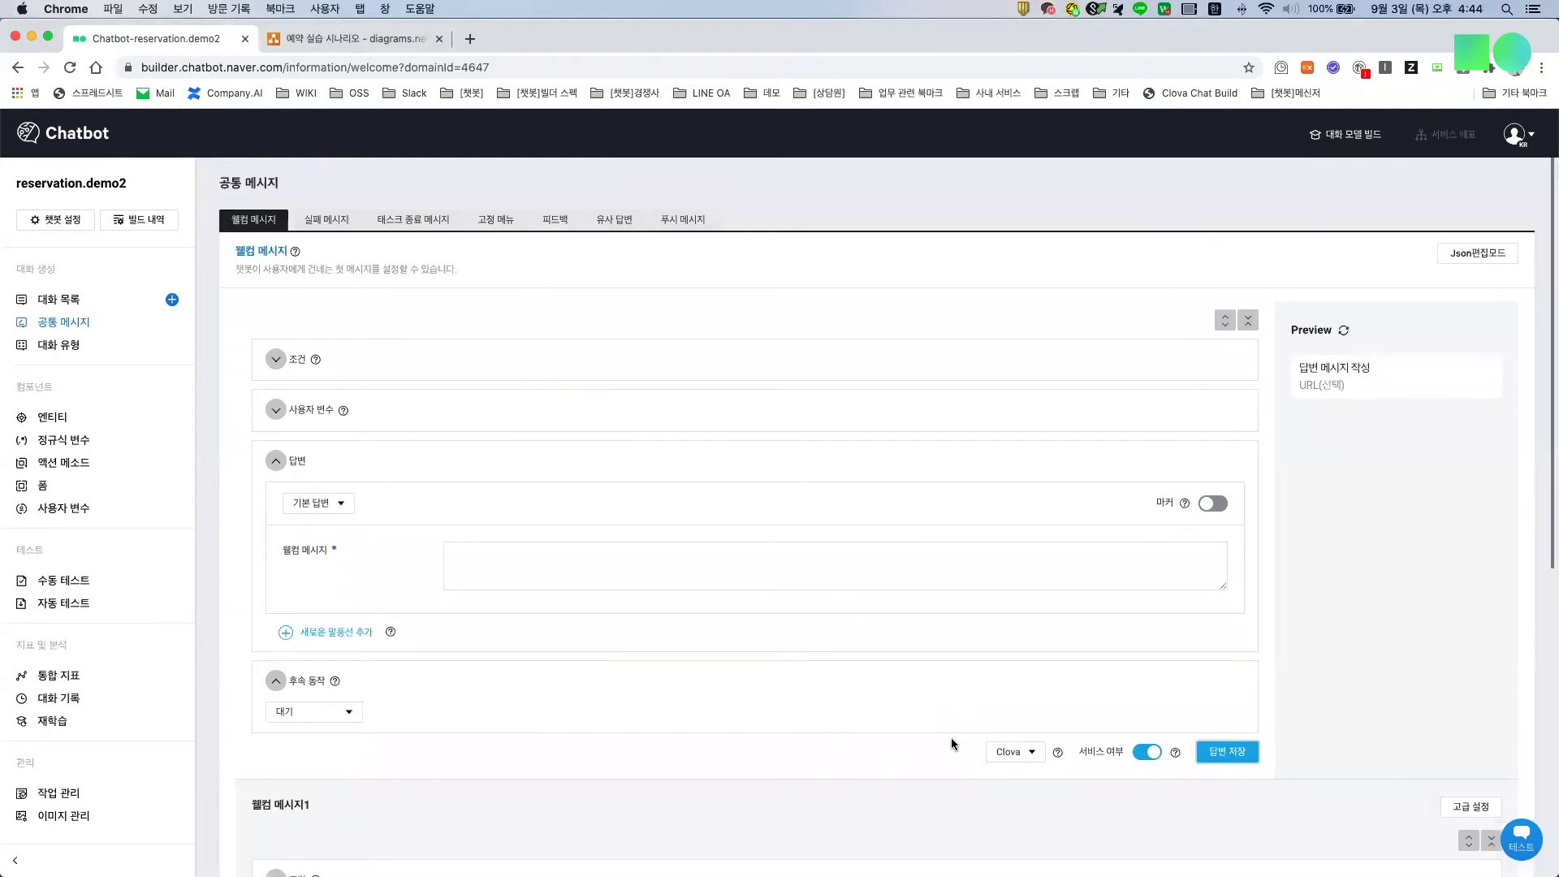
Step: Open the failure message settings and compare them with the draw.io Repair scenario
{"action": "left_click", "coordinate": [322, 224]}
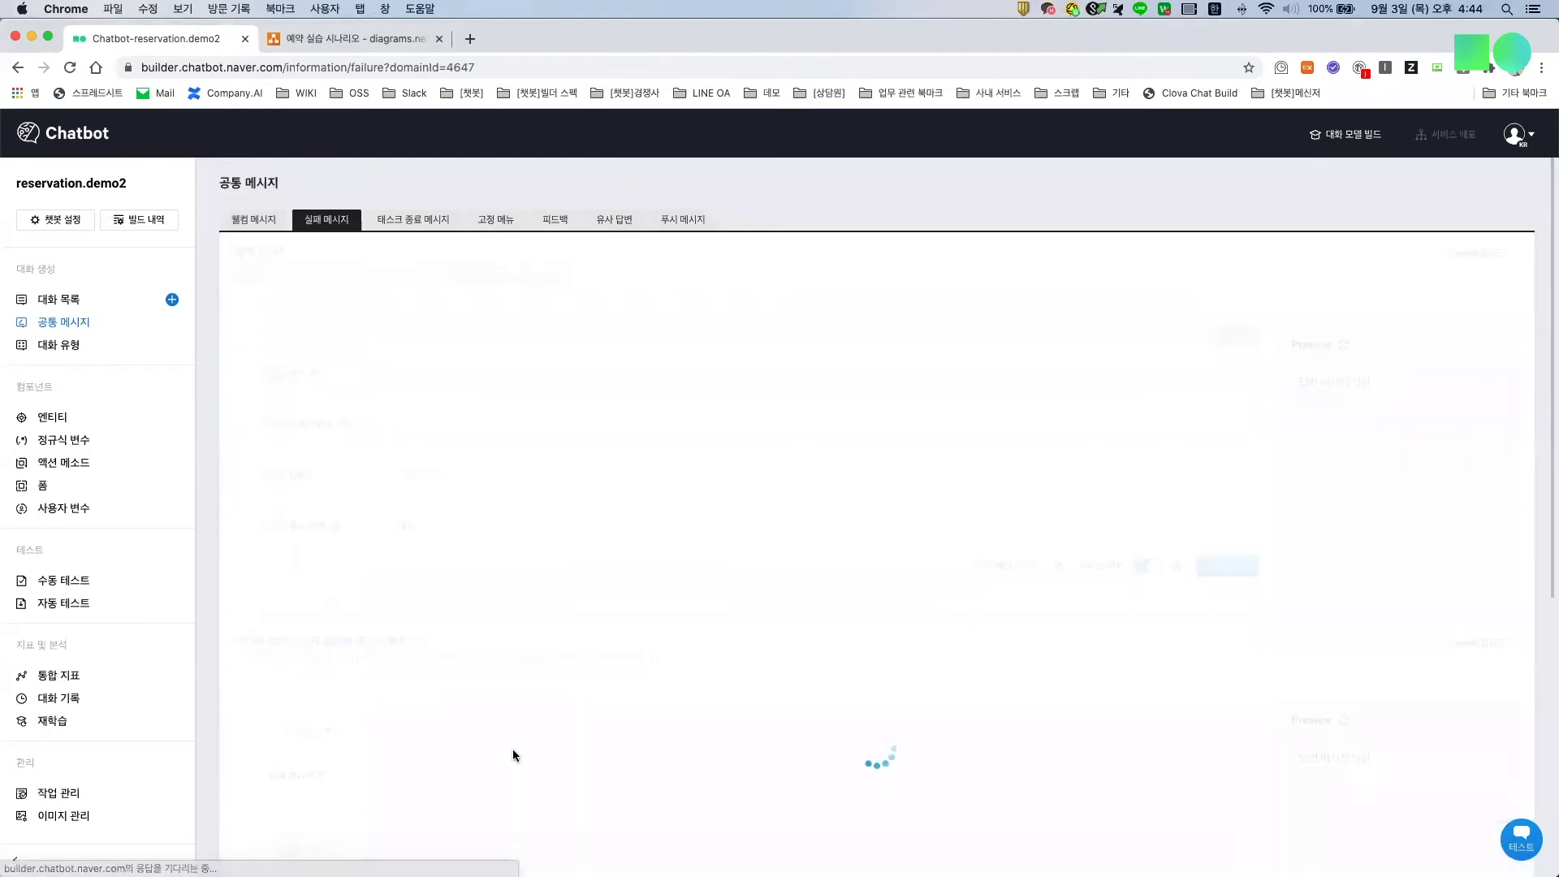
{"action": "key", "text": "super+Tab"}
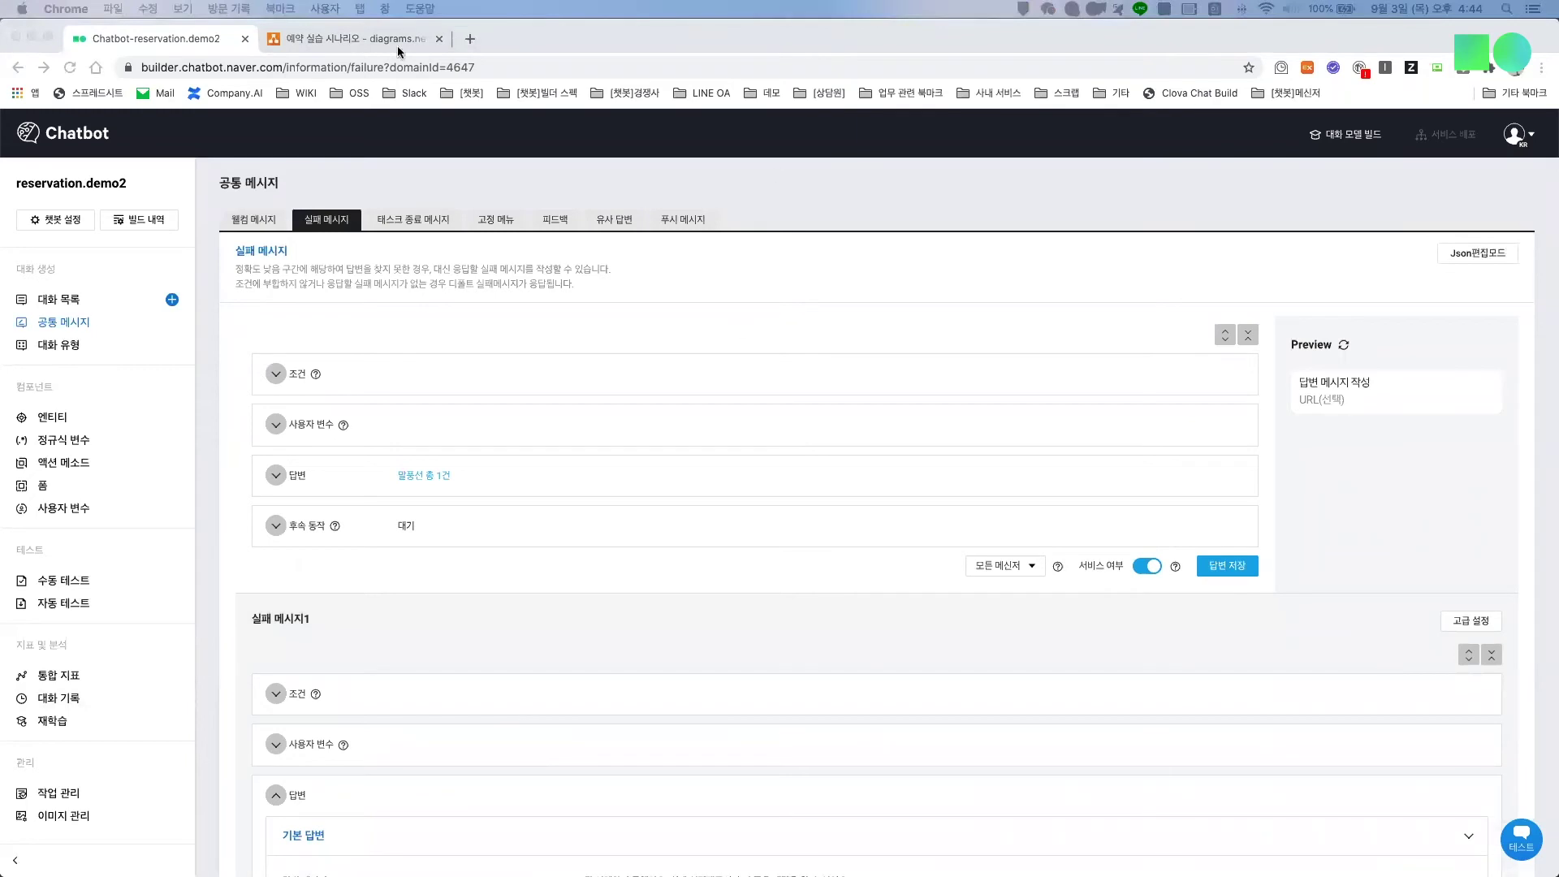
{"action": "left_click", "coordinate": [373, 36]}
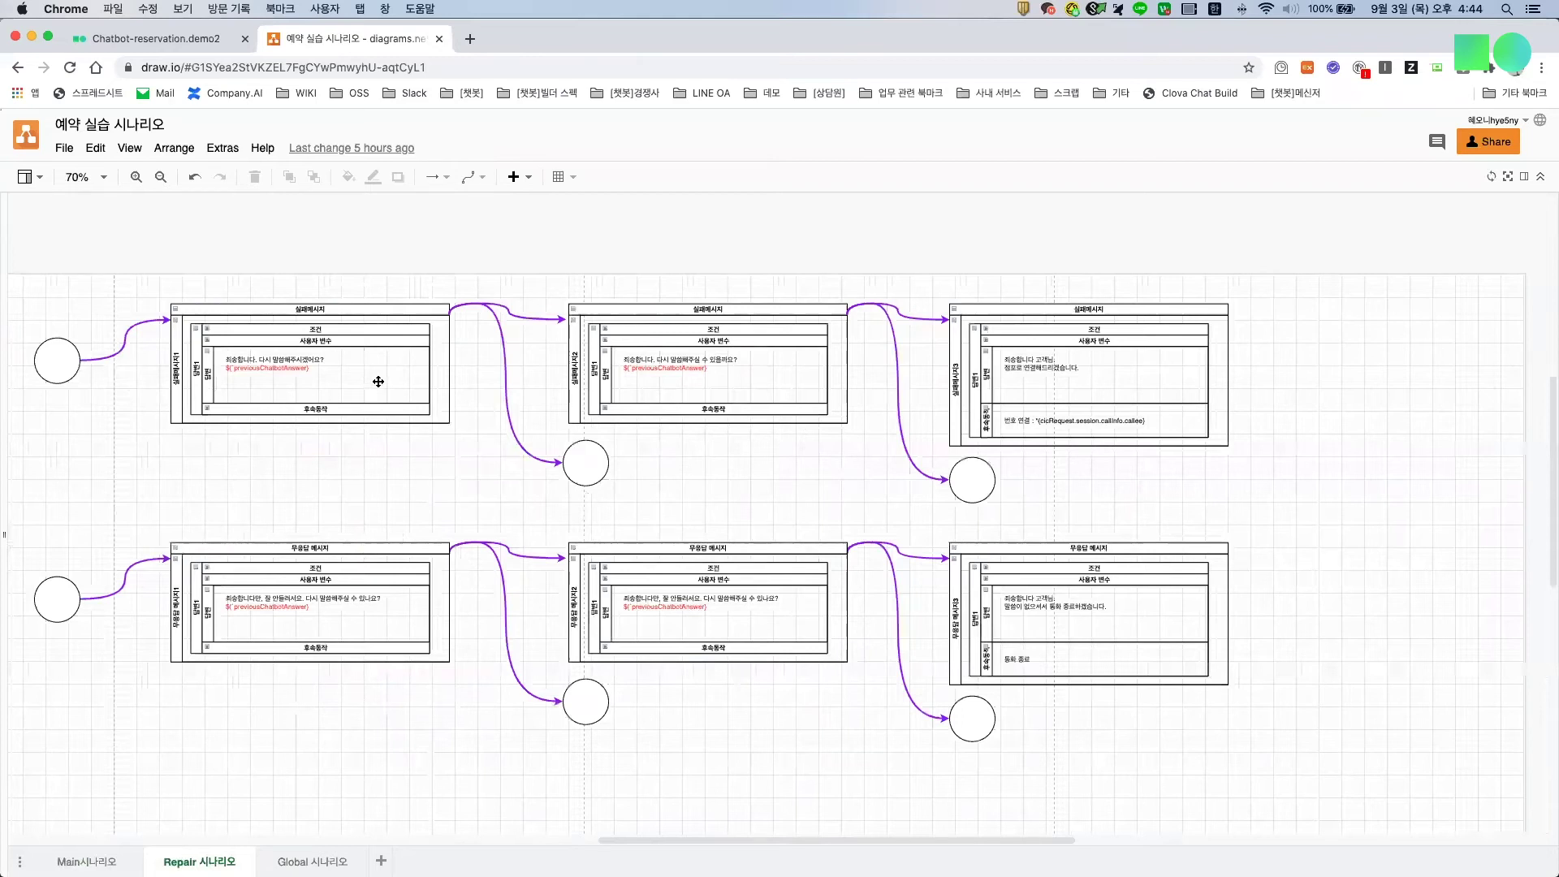
Step: Zoom the Repair diagram to 실패메시지3, then return to the builder's failure messages
{"action": "key", "text": "ctrl+plus"}
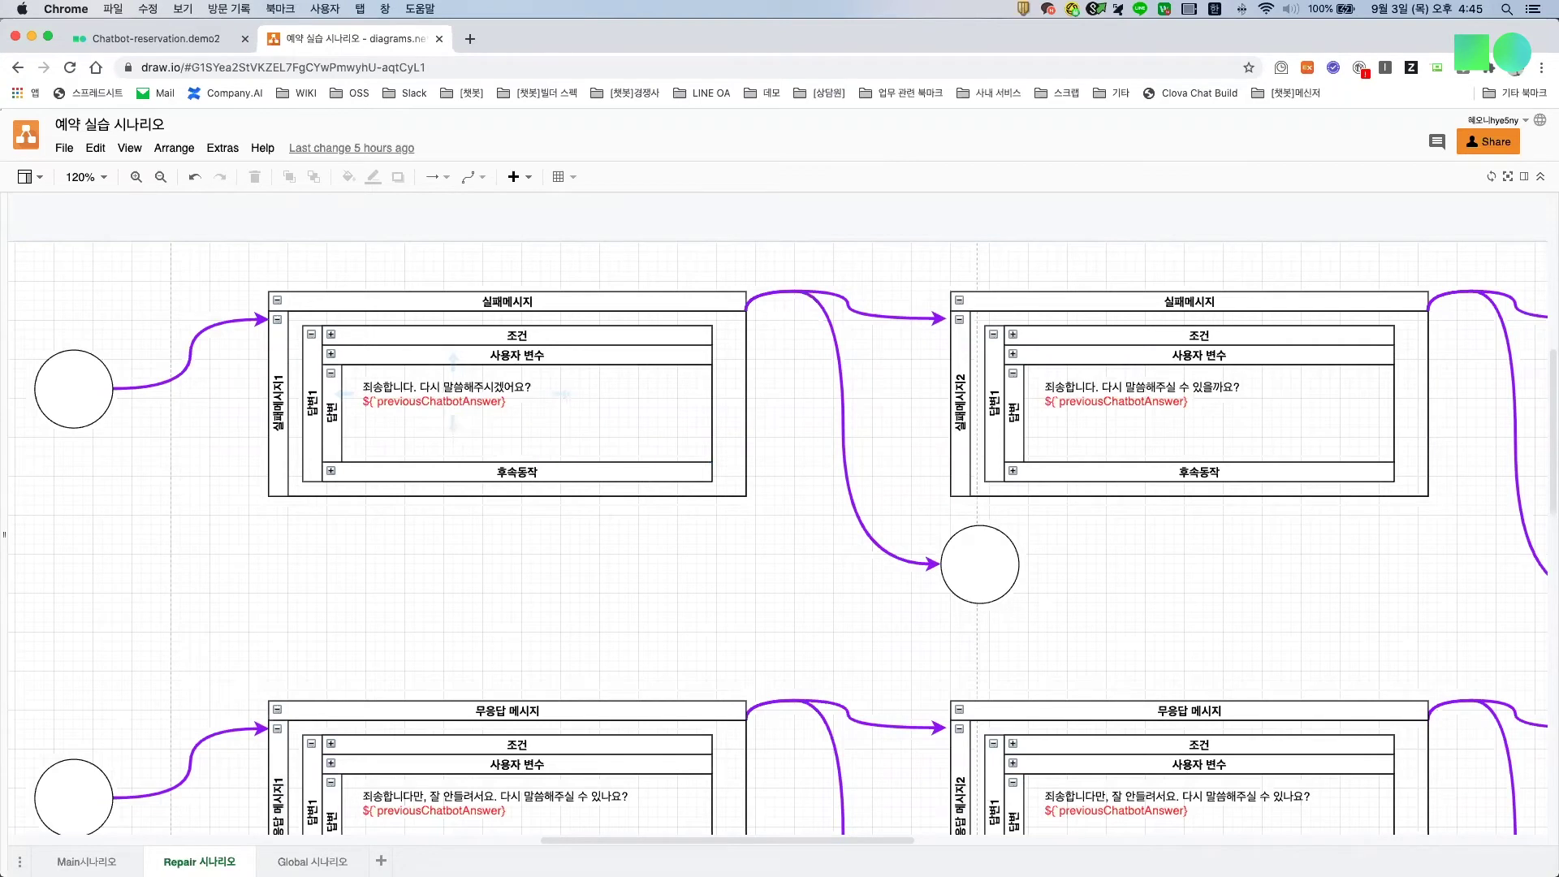
{"action": "scroll", "coordinate": [867, 398], "scroll_direction": "right", "scroll_amount": 5}
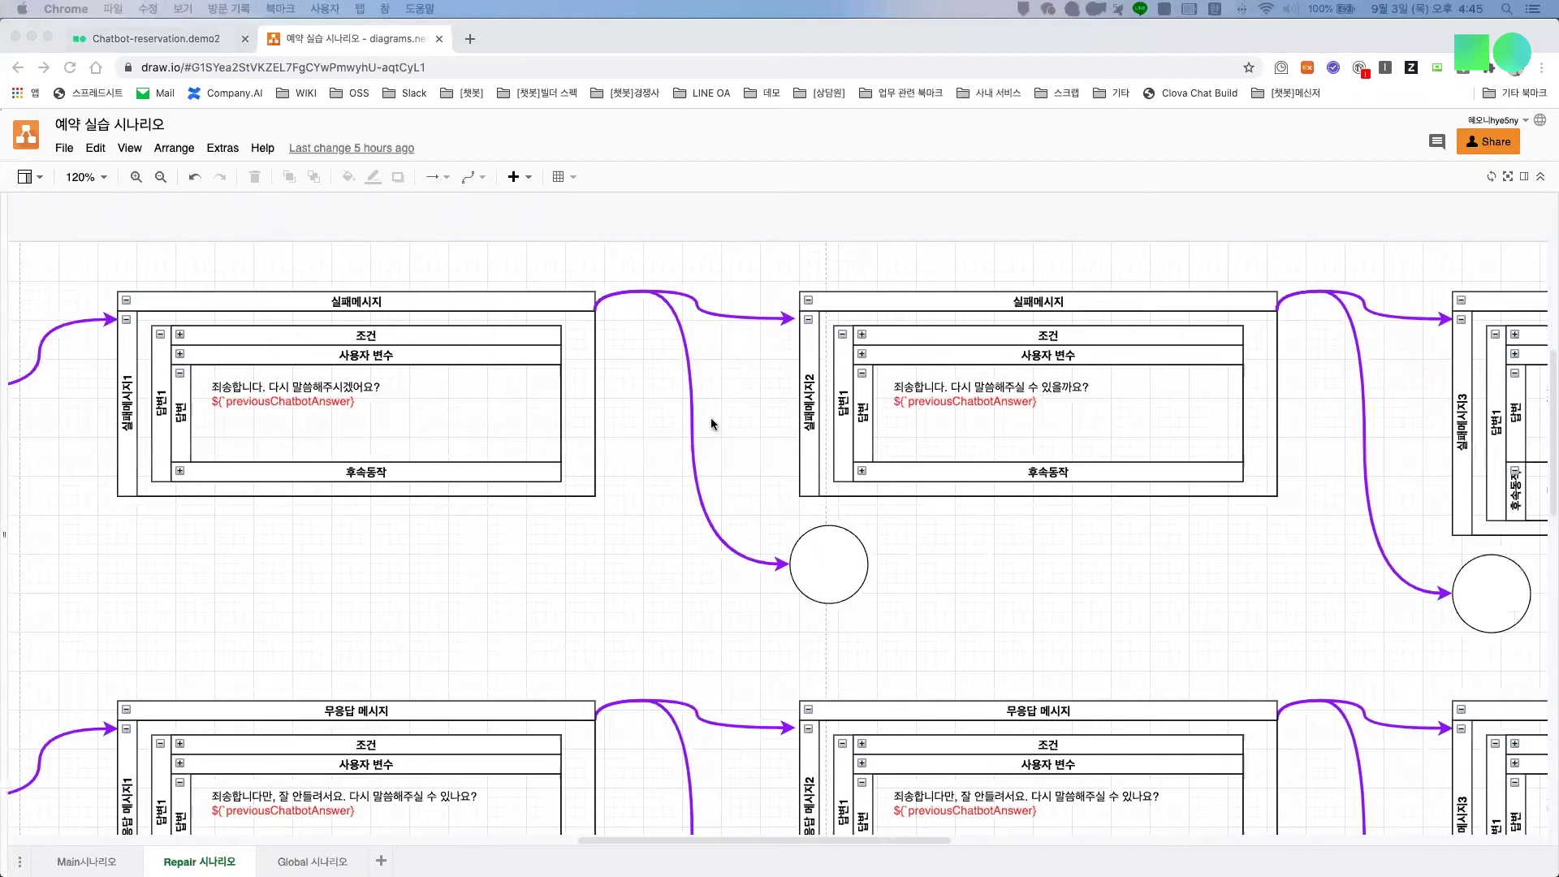
{"action": "scroll", "coordinate": [533, 390], "scroll_direction": "right", "scroll_amount": 5}
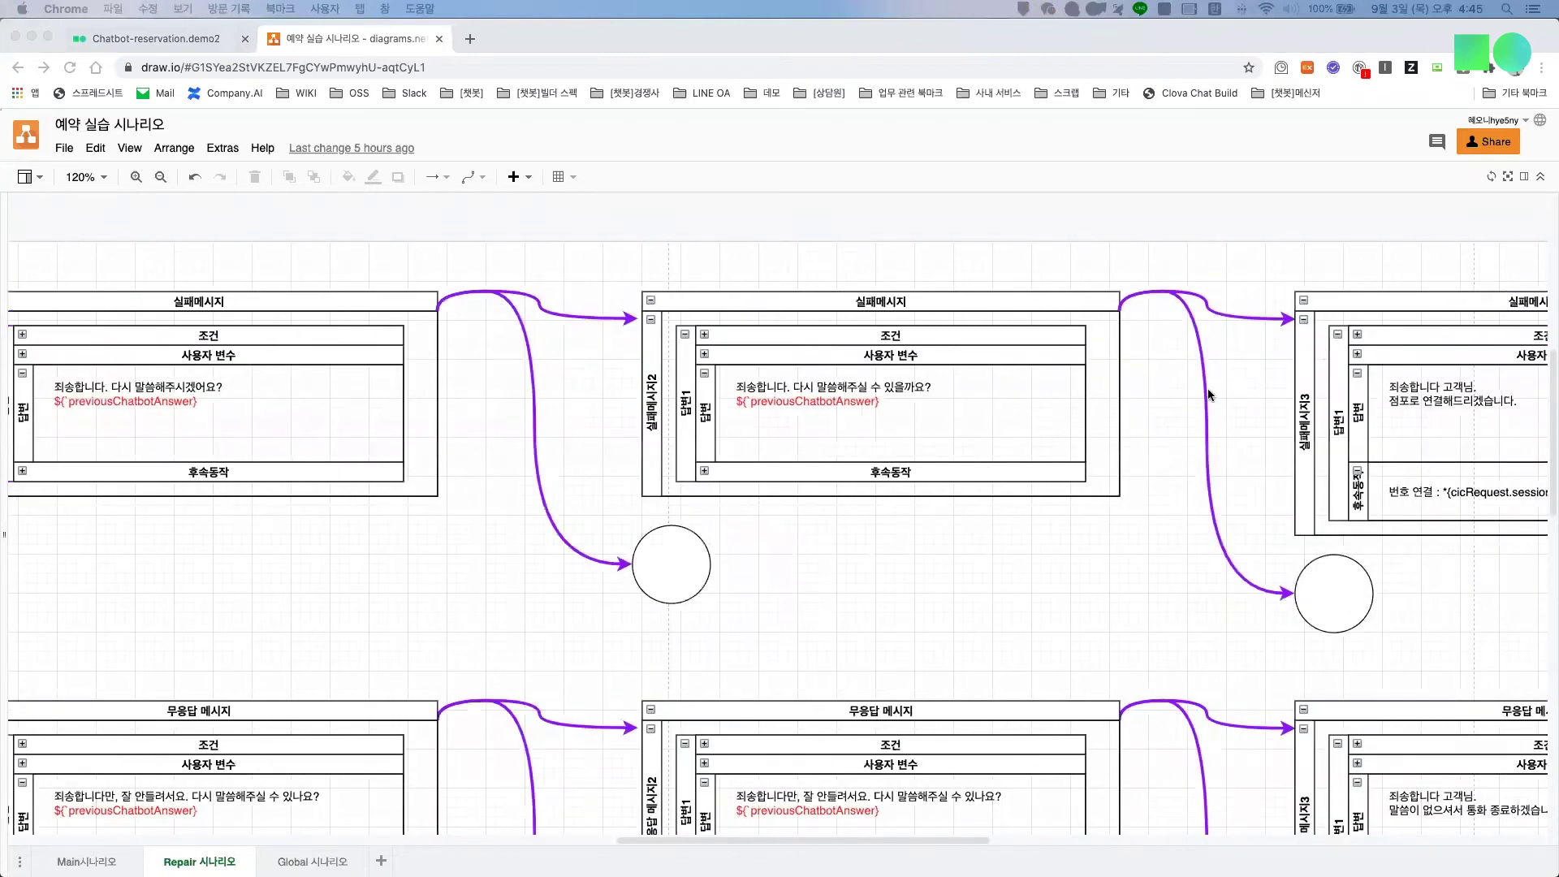
{"action": "scroll", "coordinate": [1143, 404], "scroll_direction": "right", "scroll_amount": 8}
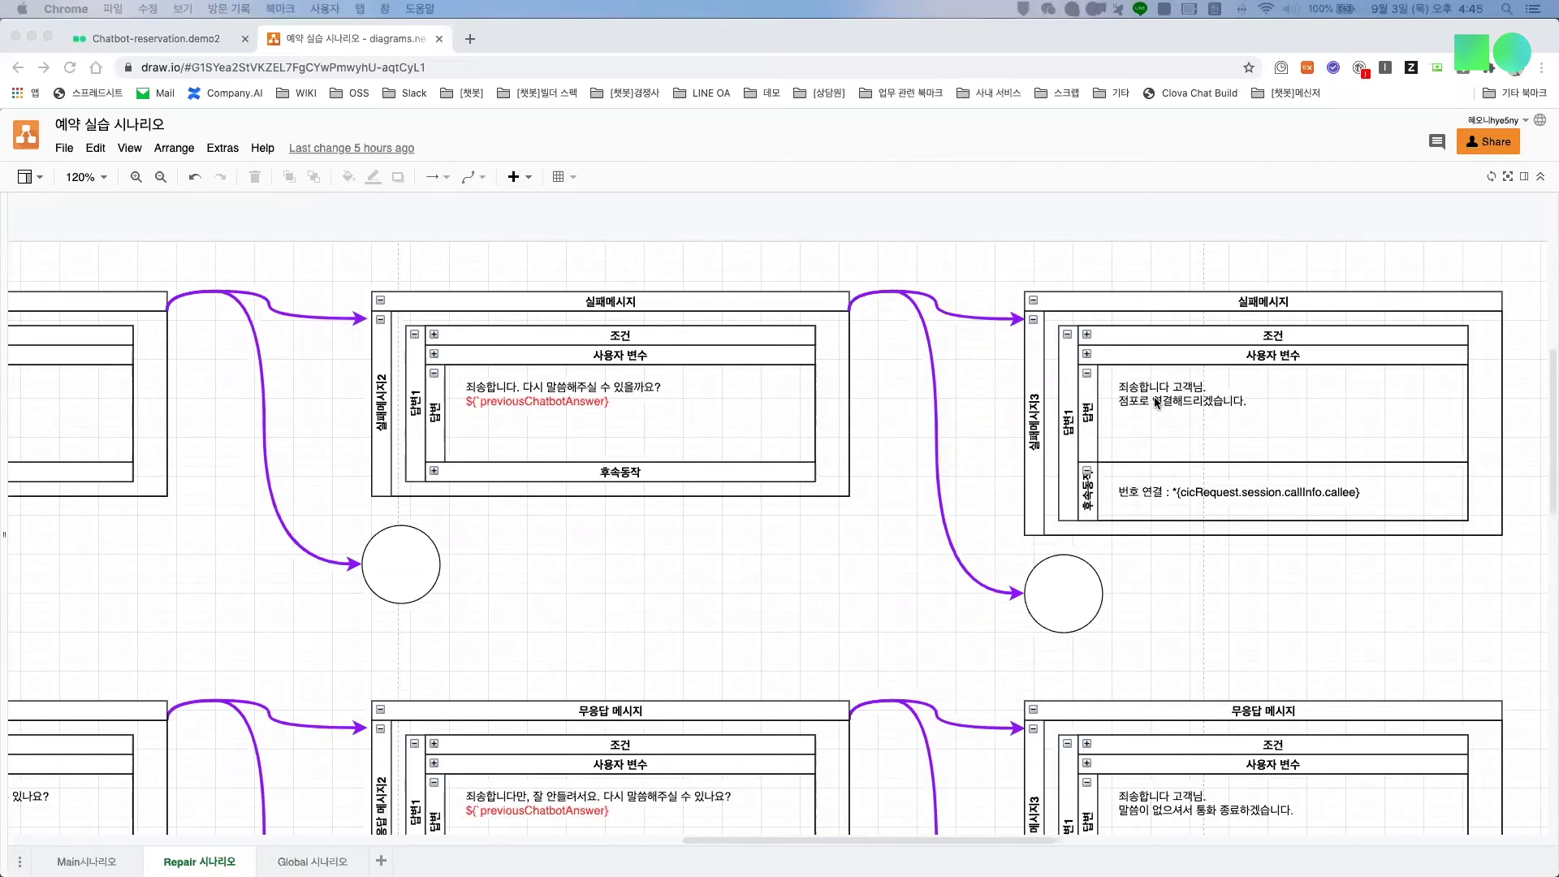
{"action": "left_click", "coordinate": [183, 39]}
{"action": "scroll", "coordinate": [646, 579], "scroll_direction": "down", "scroll_amount": 5}
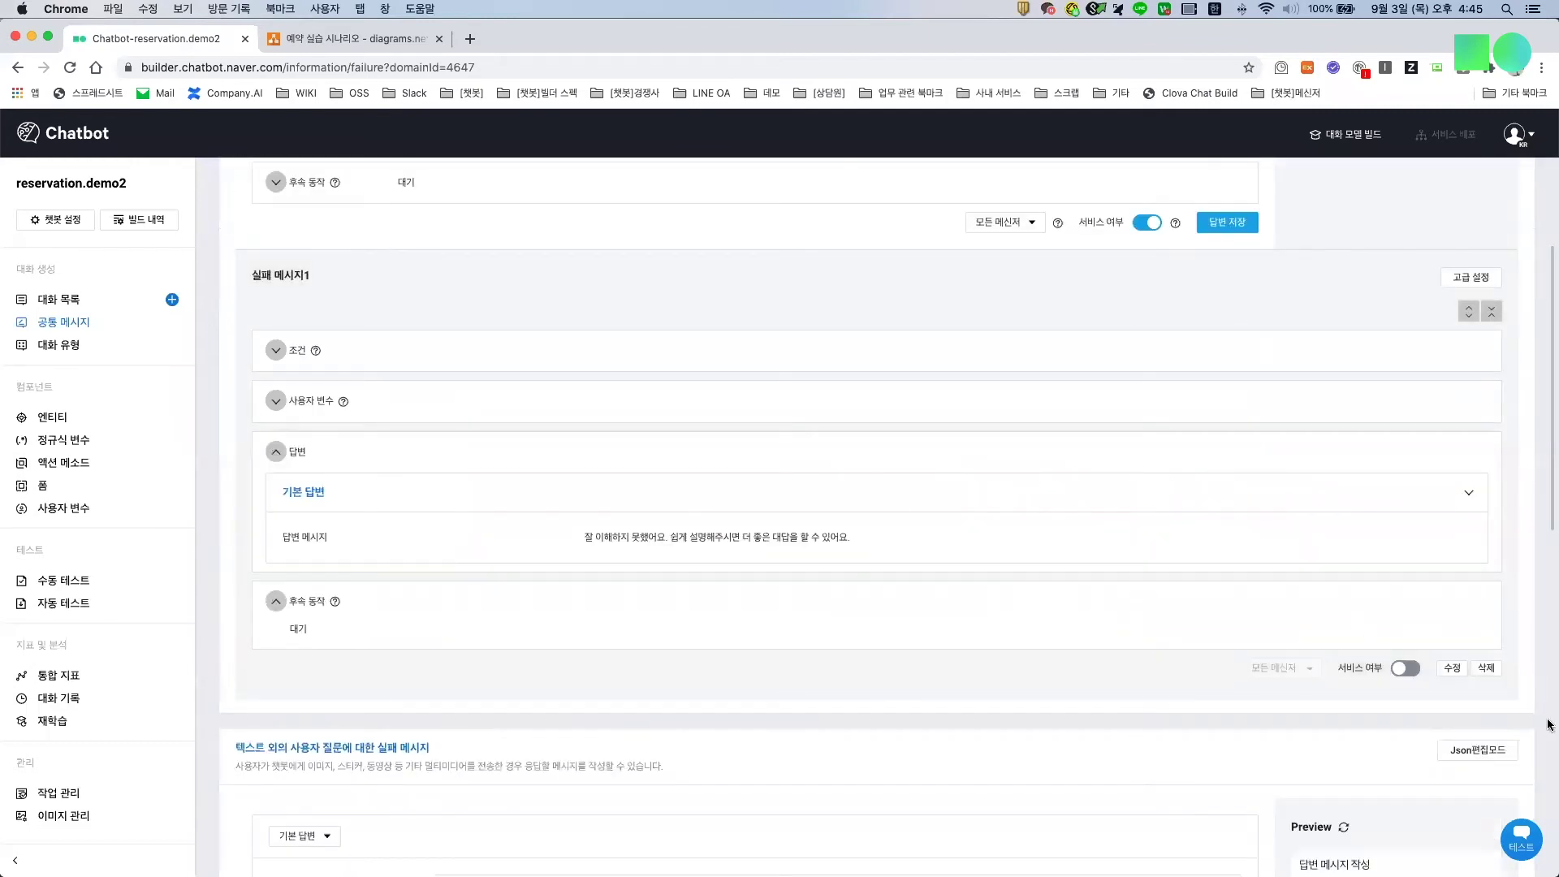
Step: Delete 실패 메시지1 and set the failure reply to '죄송합니다. 다시 말씀해주시겠어요?' ${previousChatbotAnswer} for Clova
{"action": "left_click", "coordinate": [1485, 668]}
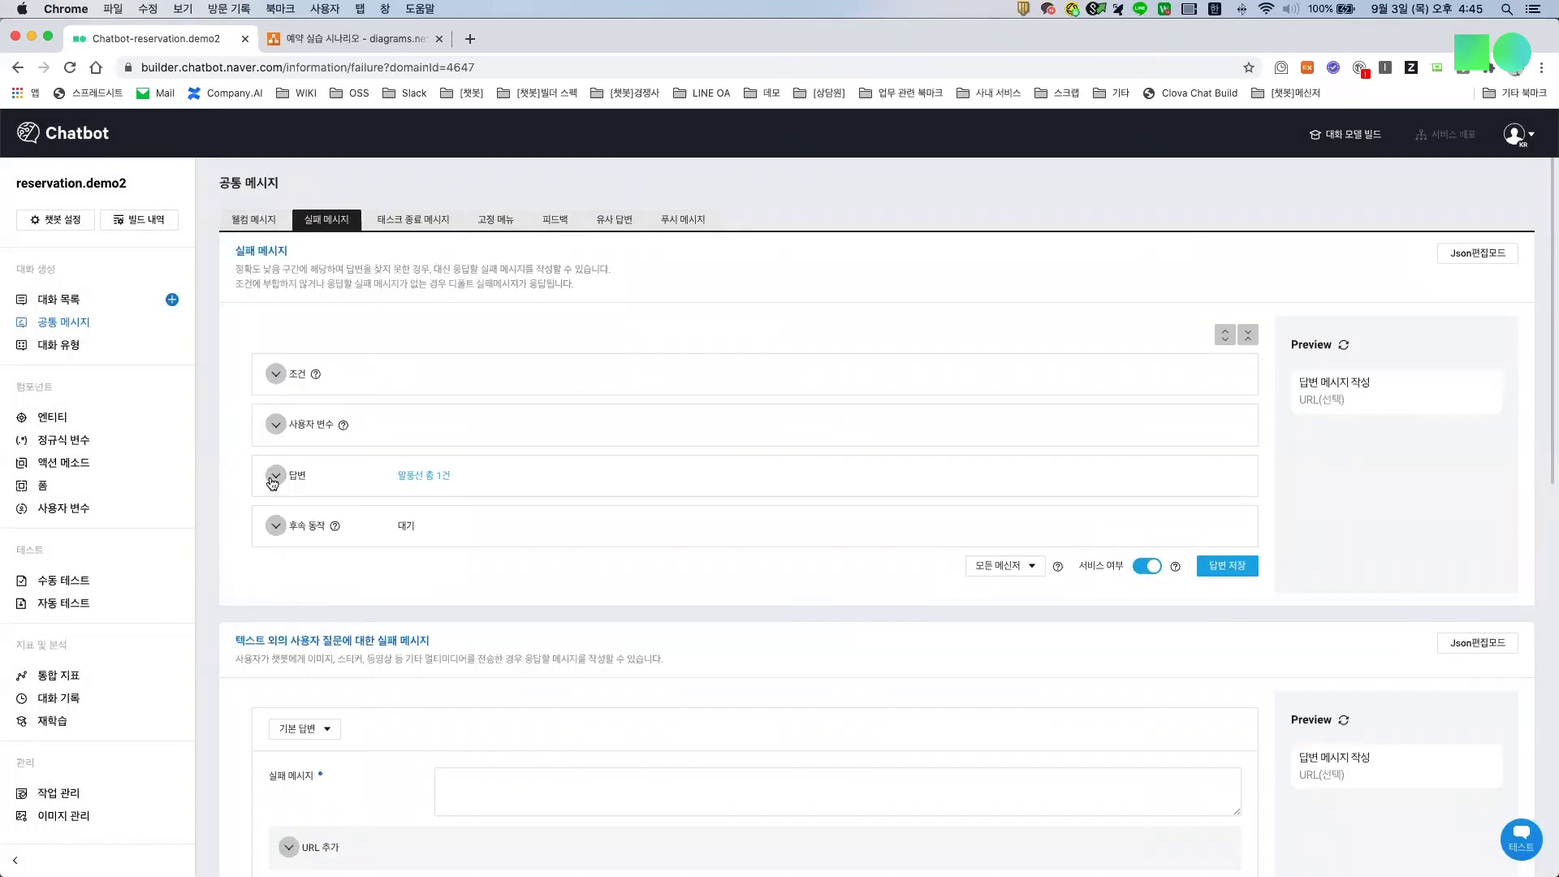
{"action": "left_click", "coordinate": [268, 479]}
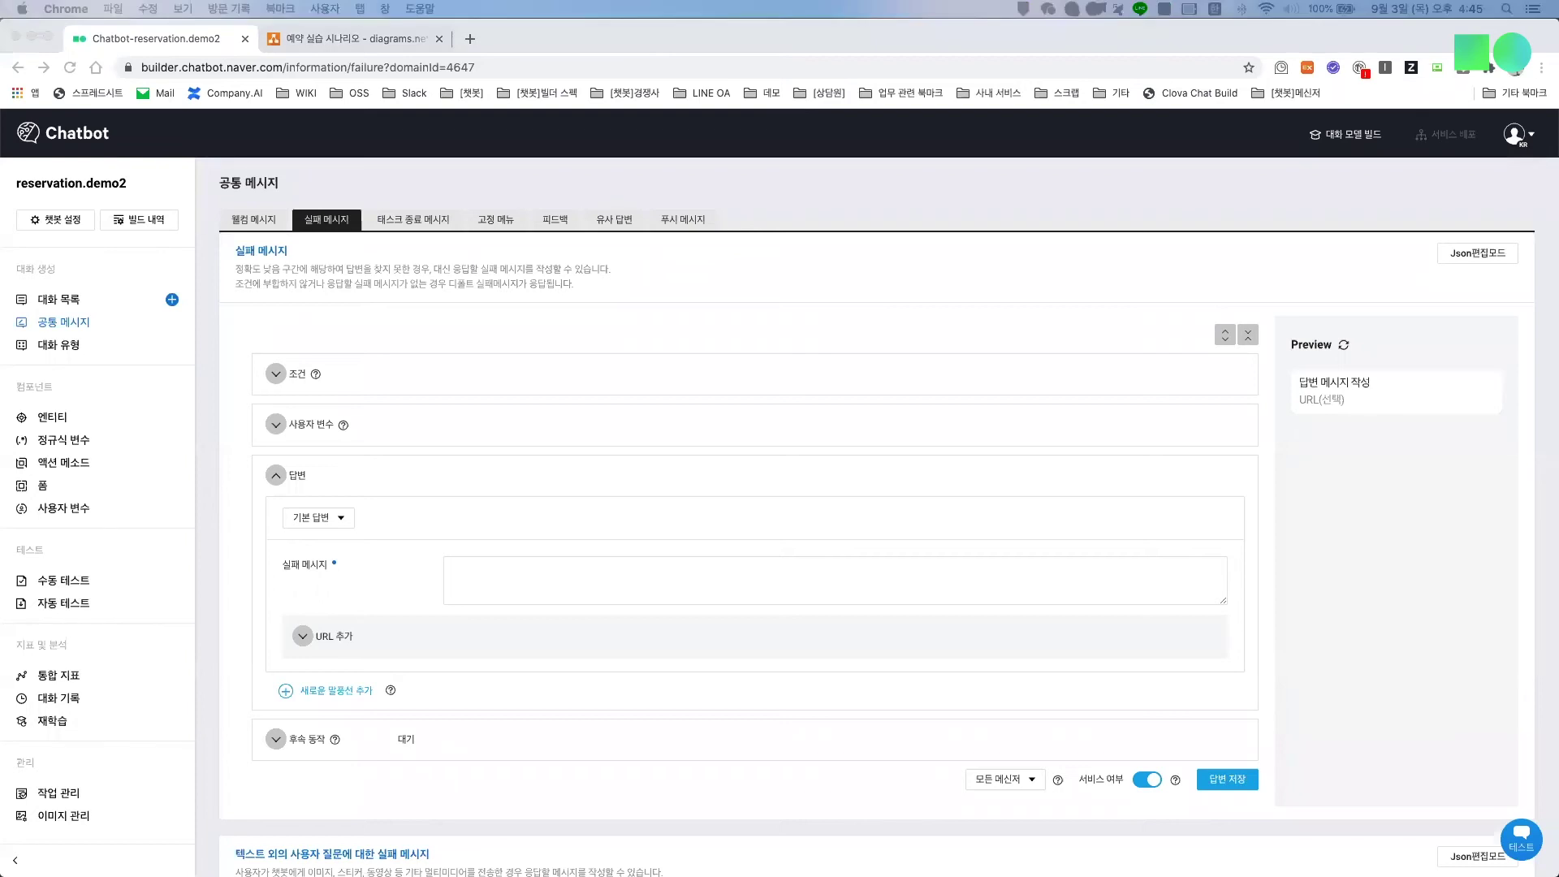
{"action": "left_click", "coordinate": [529, 578]}
{"action": "type", "text": "죄송합니다. 다시 말씀해주시겠어요?"}
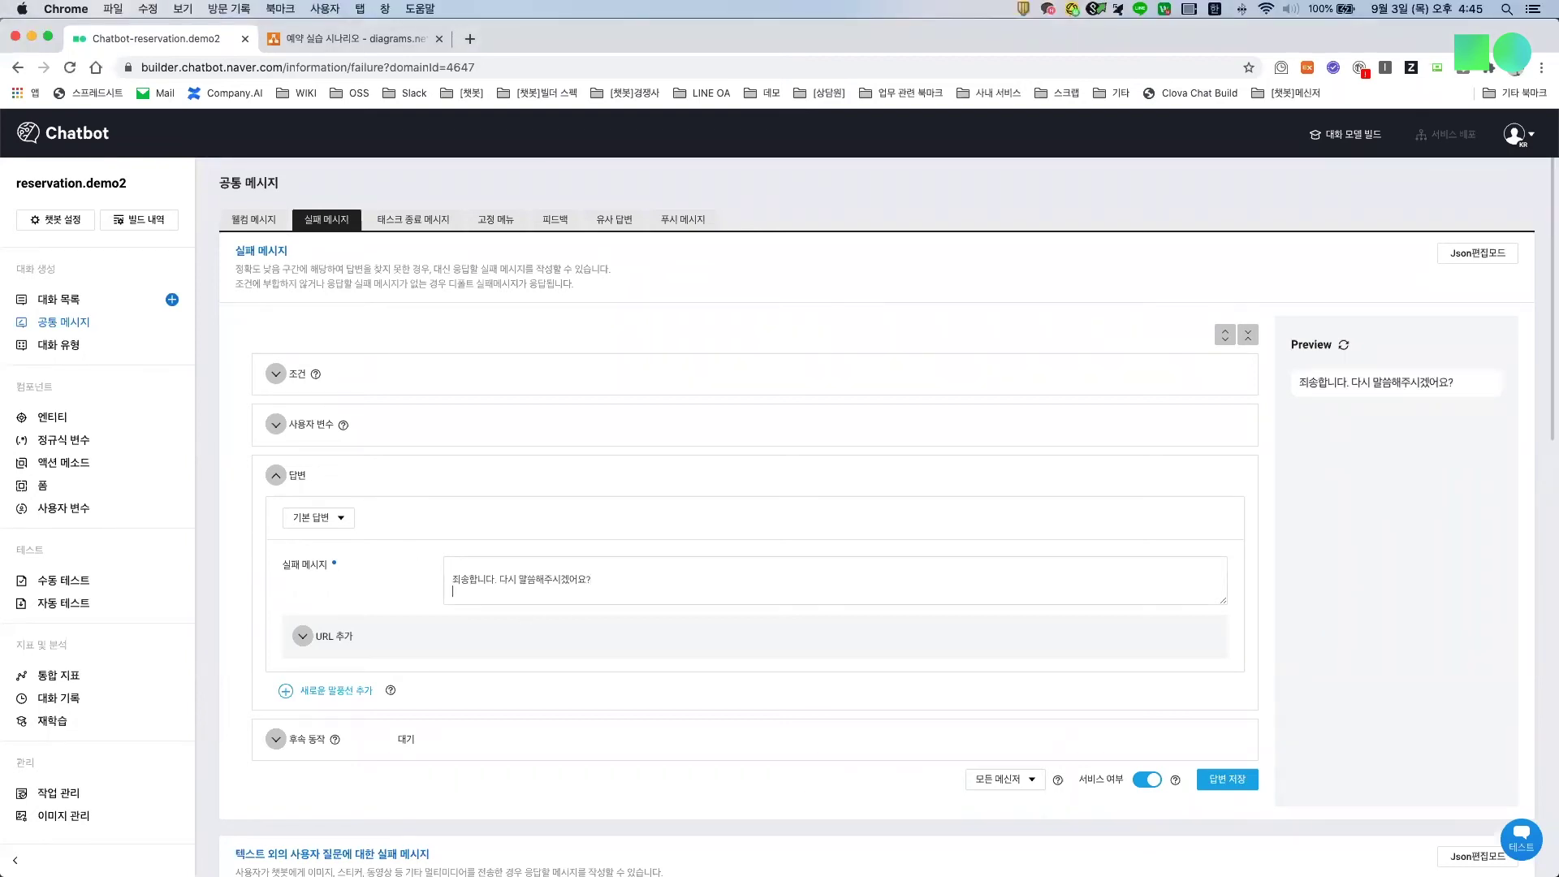
{"action": "type", "text": "$"}
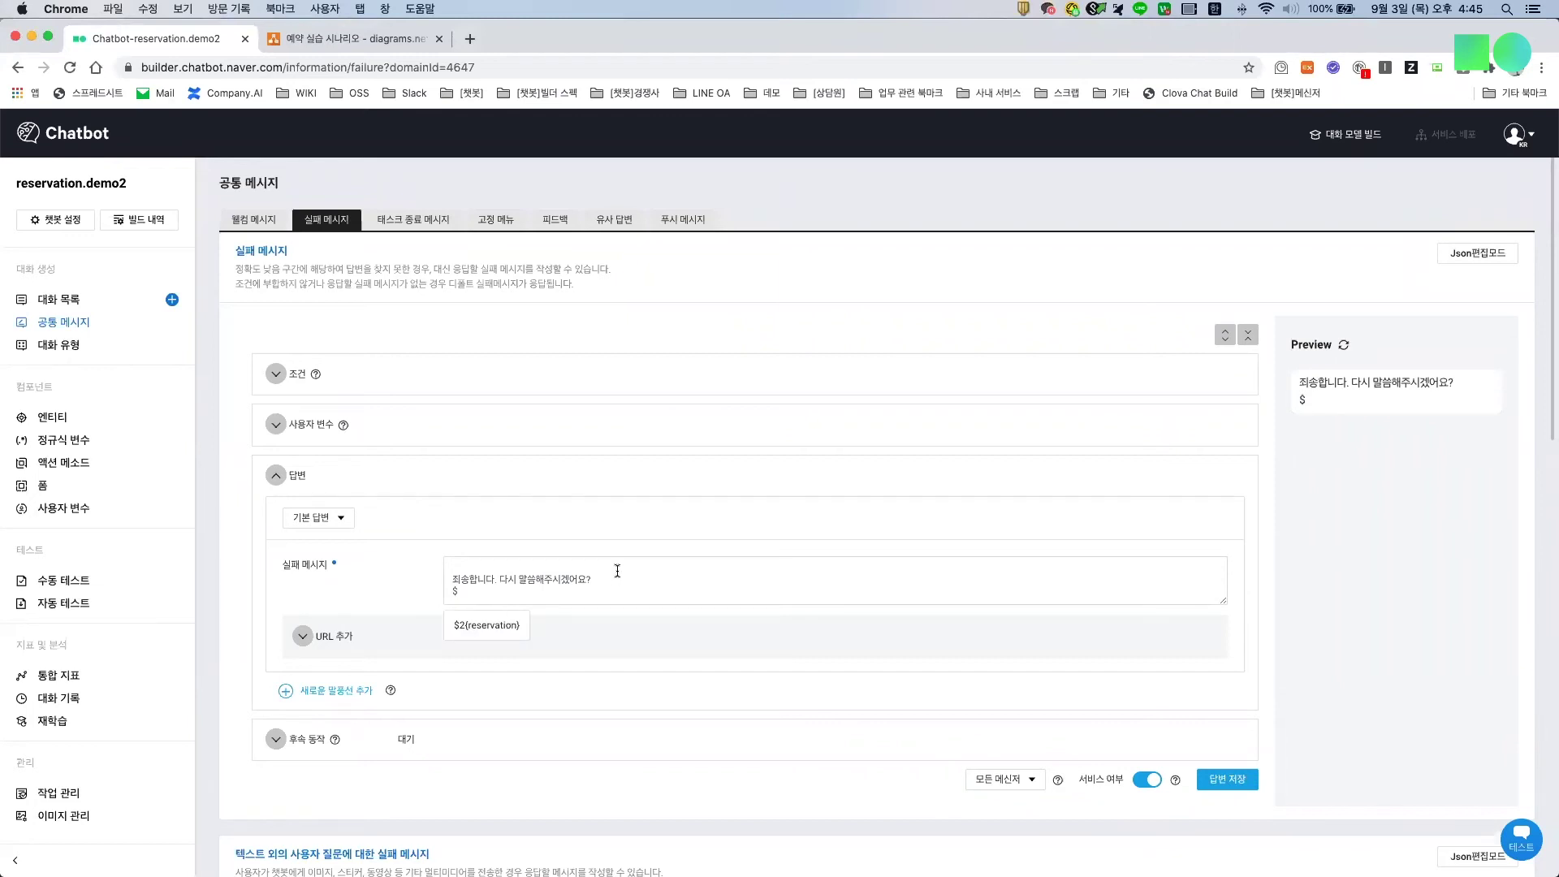
{"action": "type", "text": "`"}
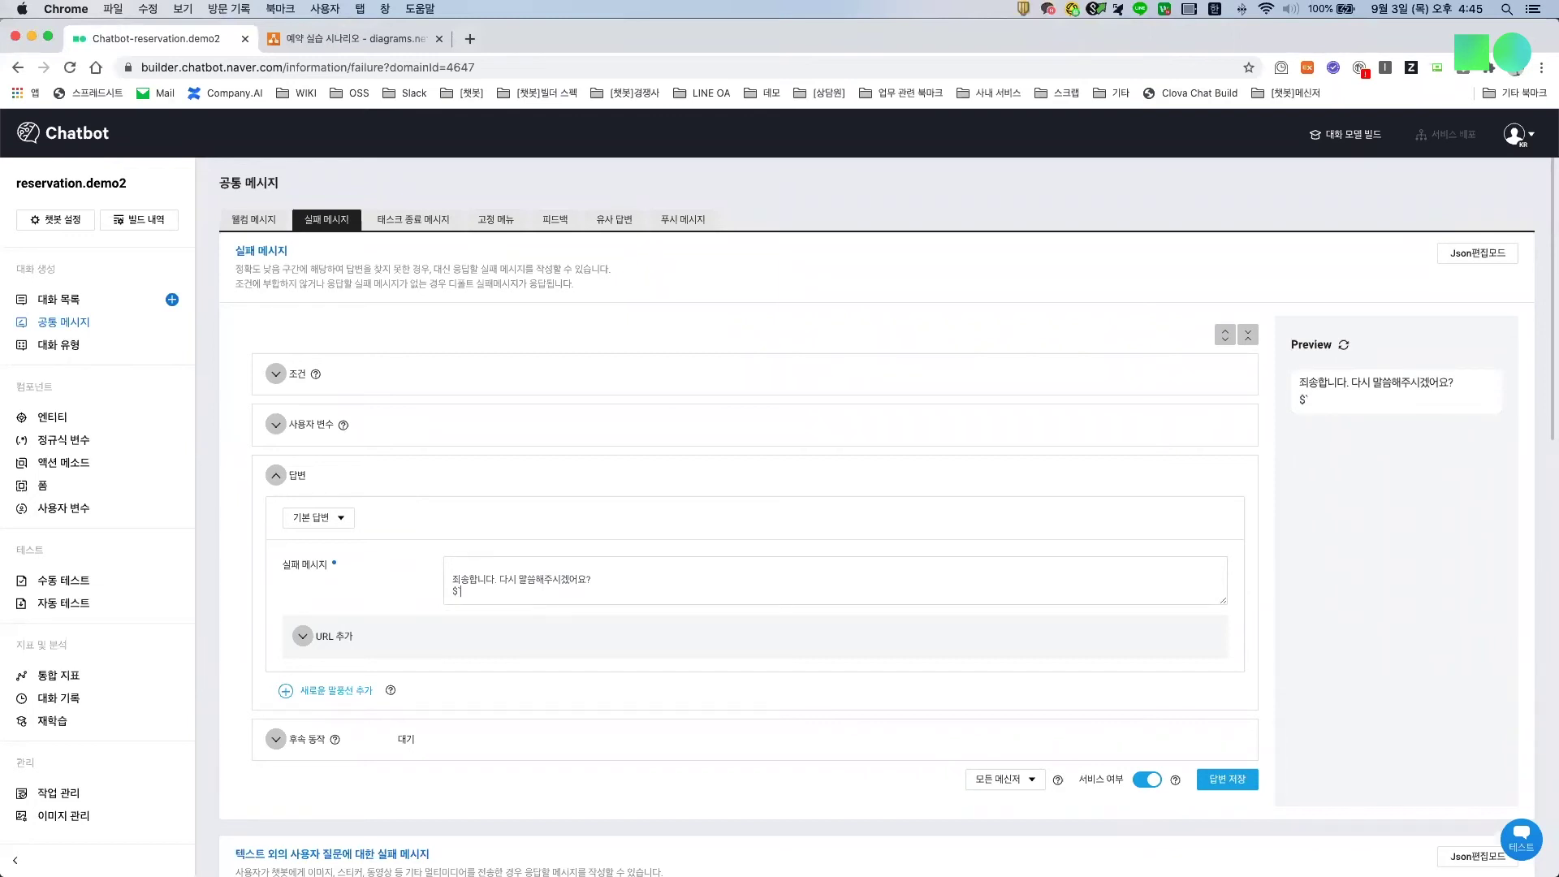
{"action": "type", "text": "{"}
{"action": "type", "text": "previousChatbotAnswer}"}
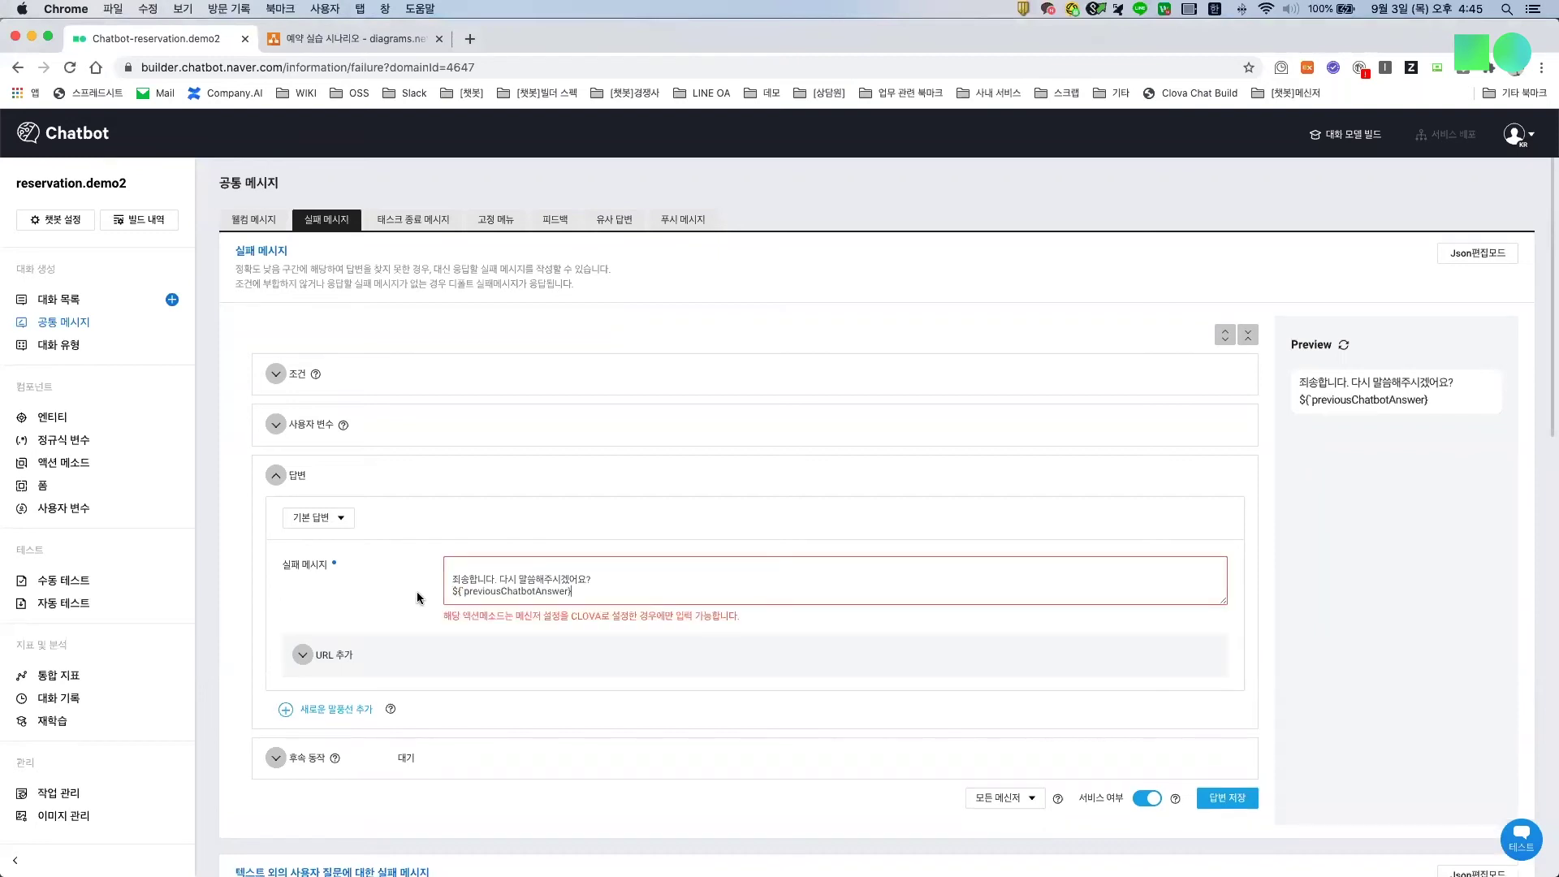
{"action": "left_click", "coordinate": [1005, 797]}
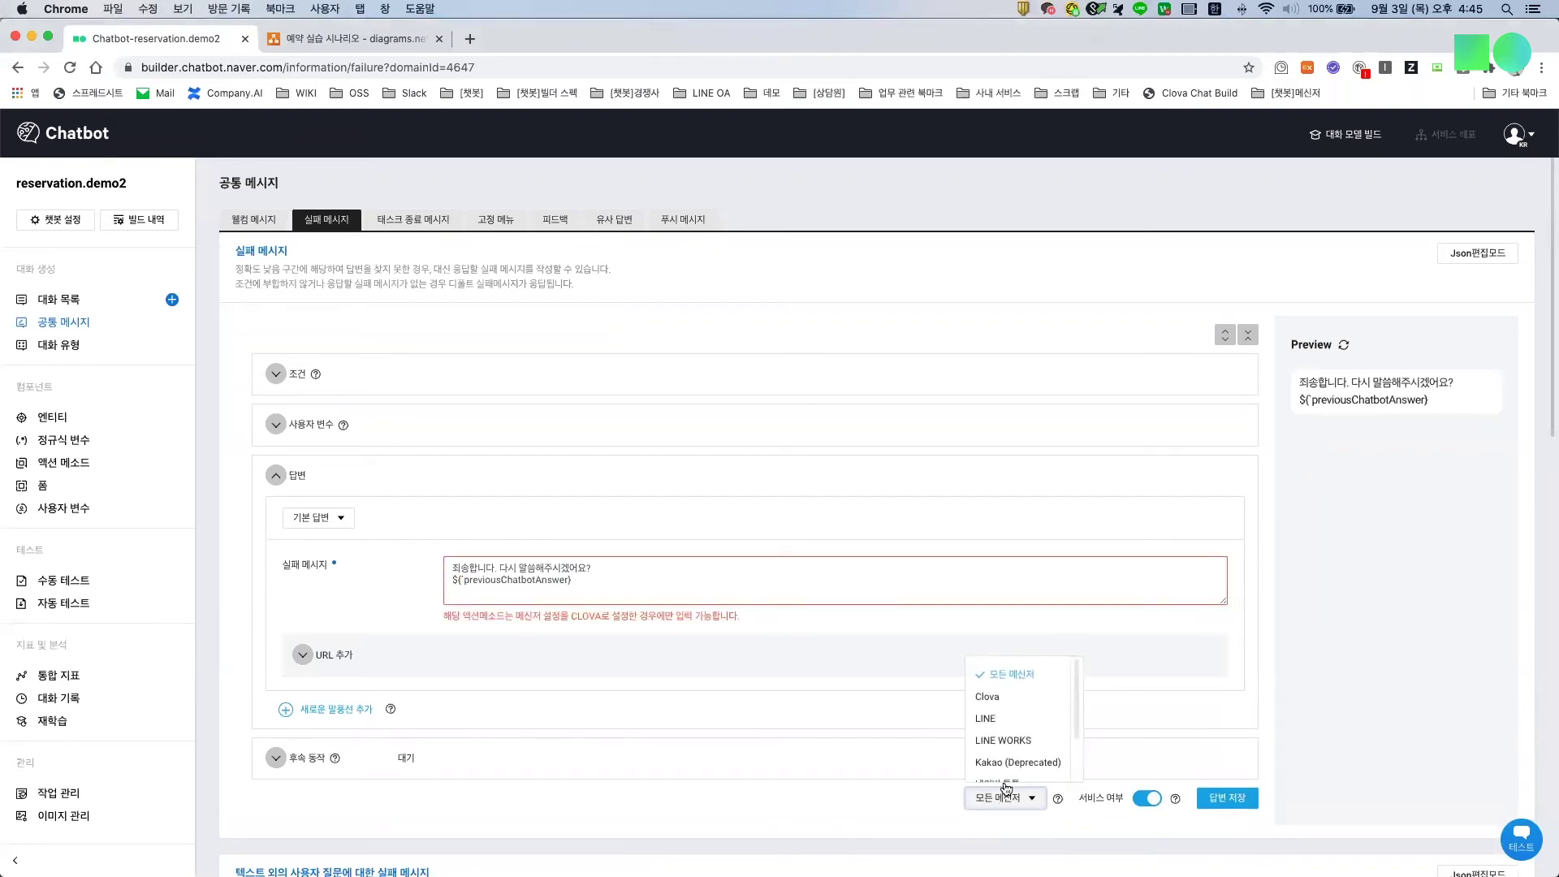
{"action": "left_click", "coordinate": [1011, 701]}
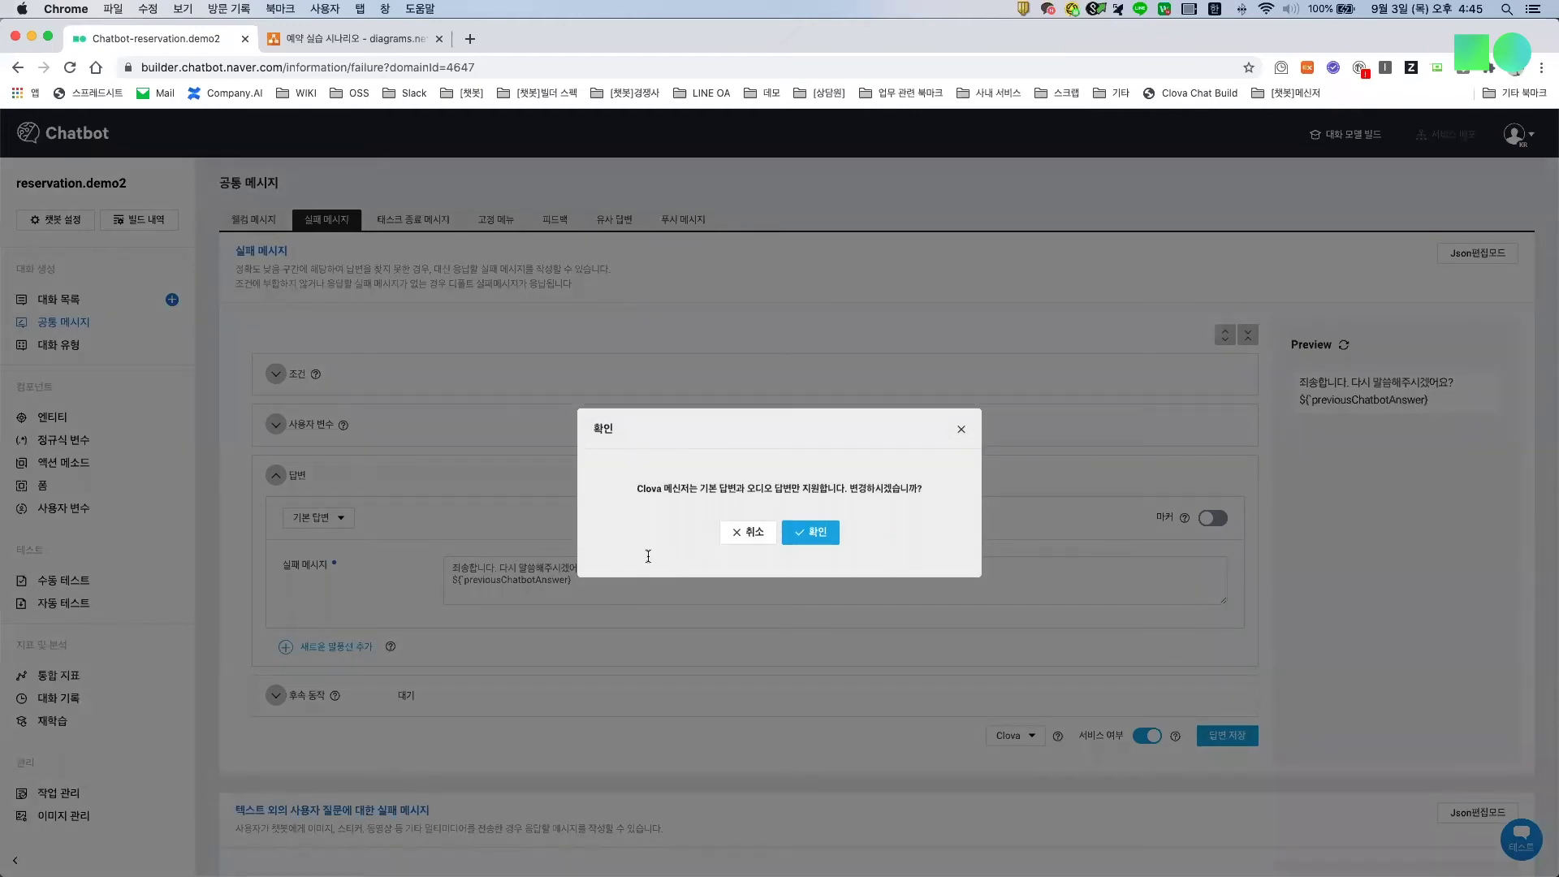
{"action": "left_click", "coordinate": [1218, 696]}
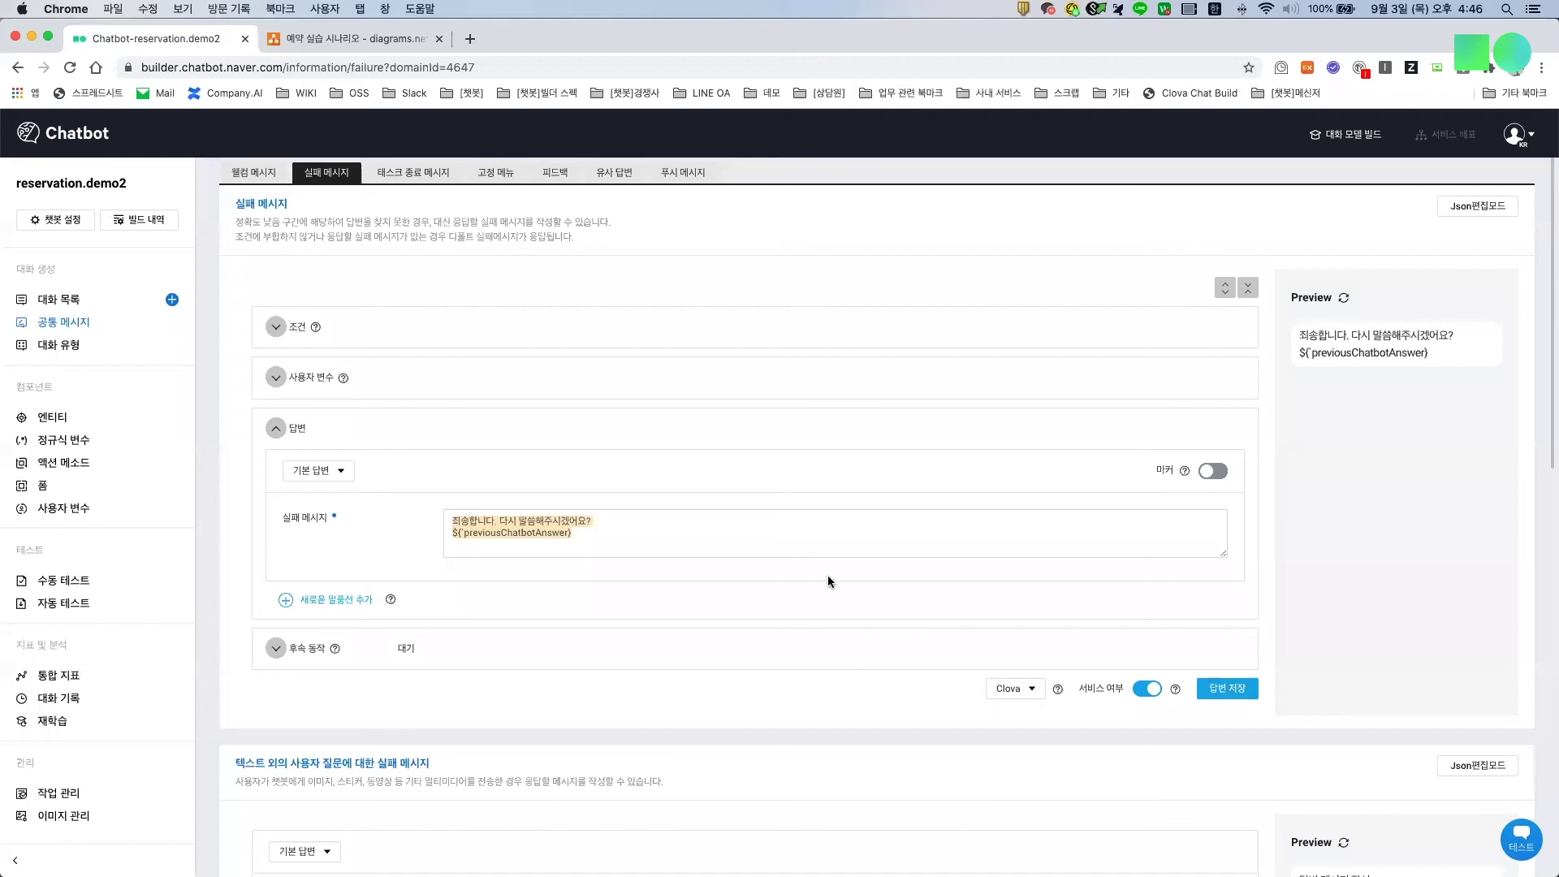
Step: Replace the failure message text with '죄송합니다 고객님. 점포로 연결해드리겠습니다.' from the scenario diagram
{"action": "key", "text": "BackSpace"}
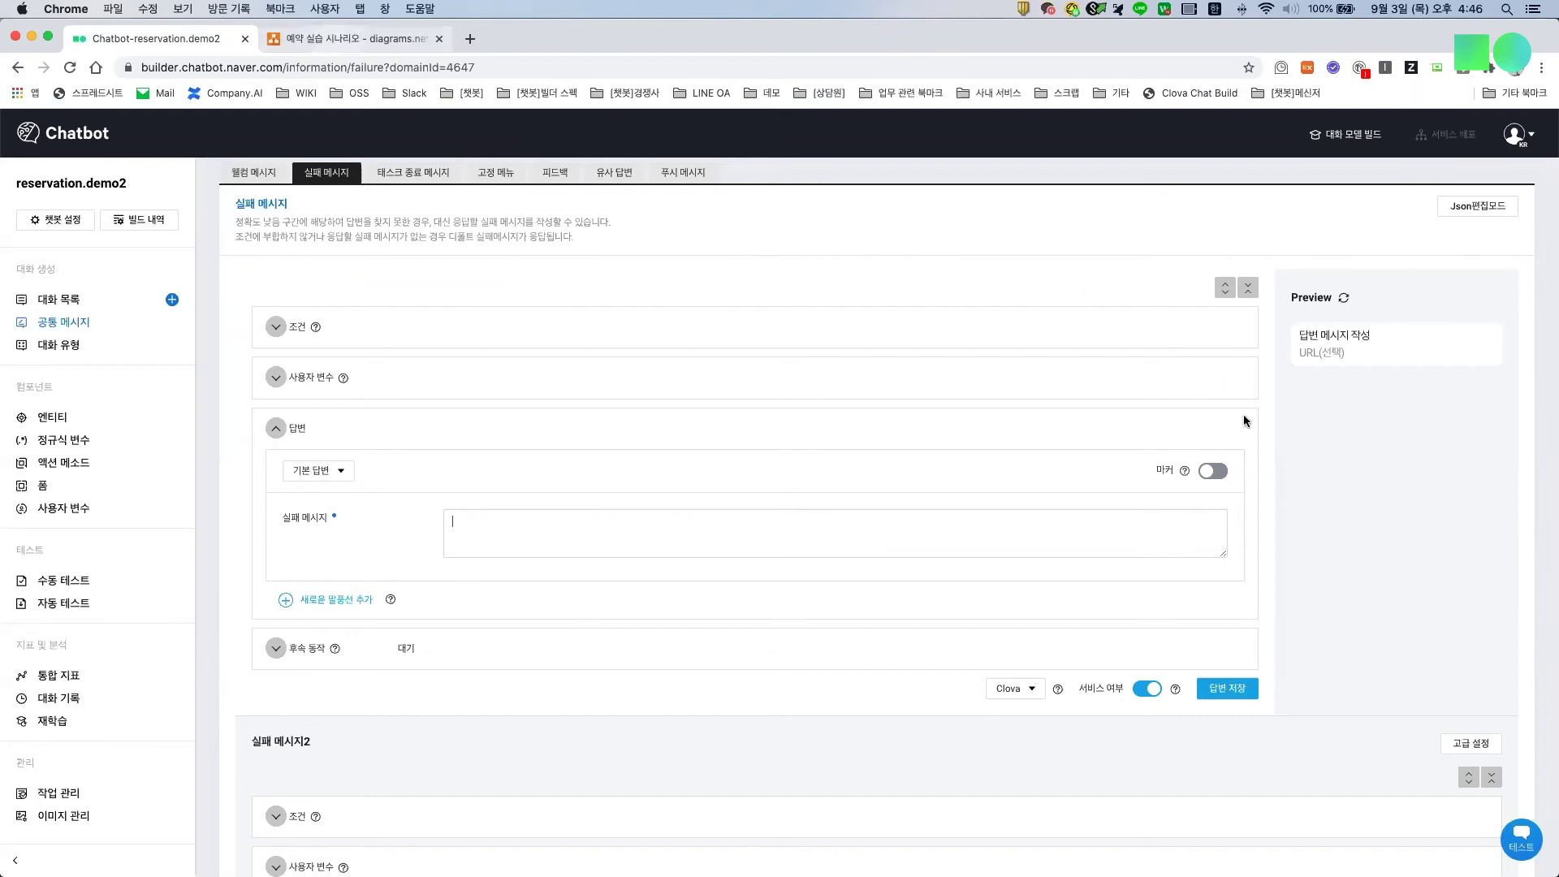
{"action": "key", "text": "ctrl+Tab"}
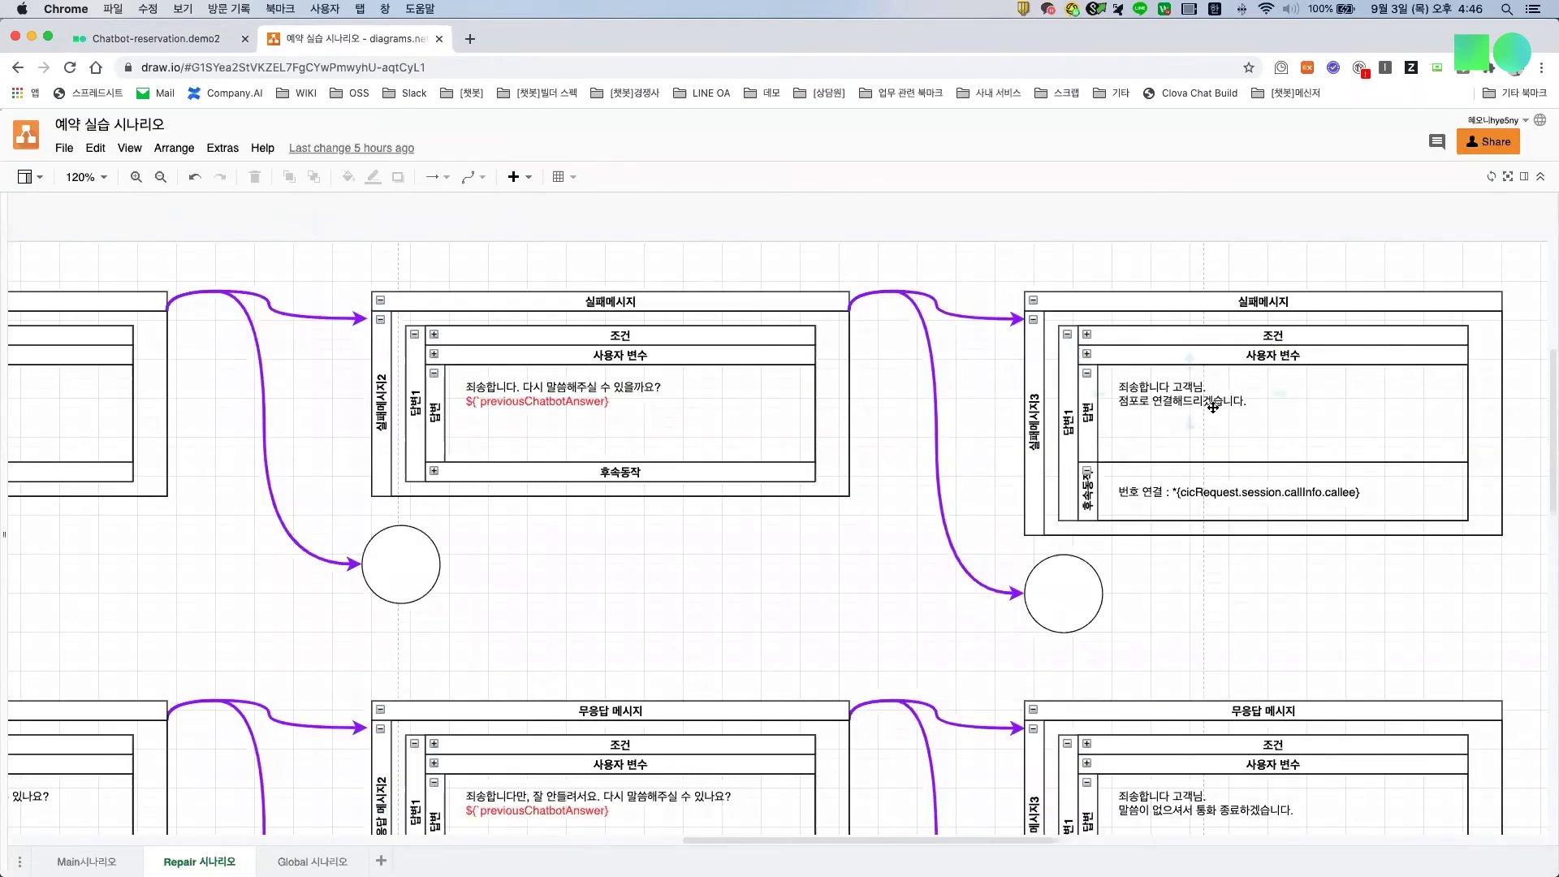
{"action": "left_click", "coordinate": [163, 38]}
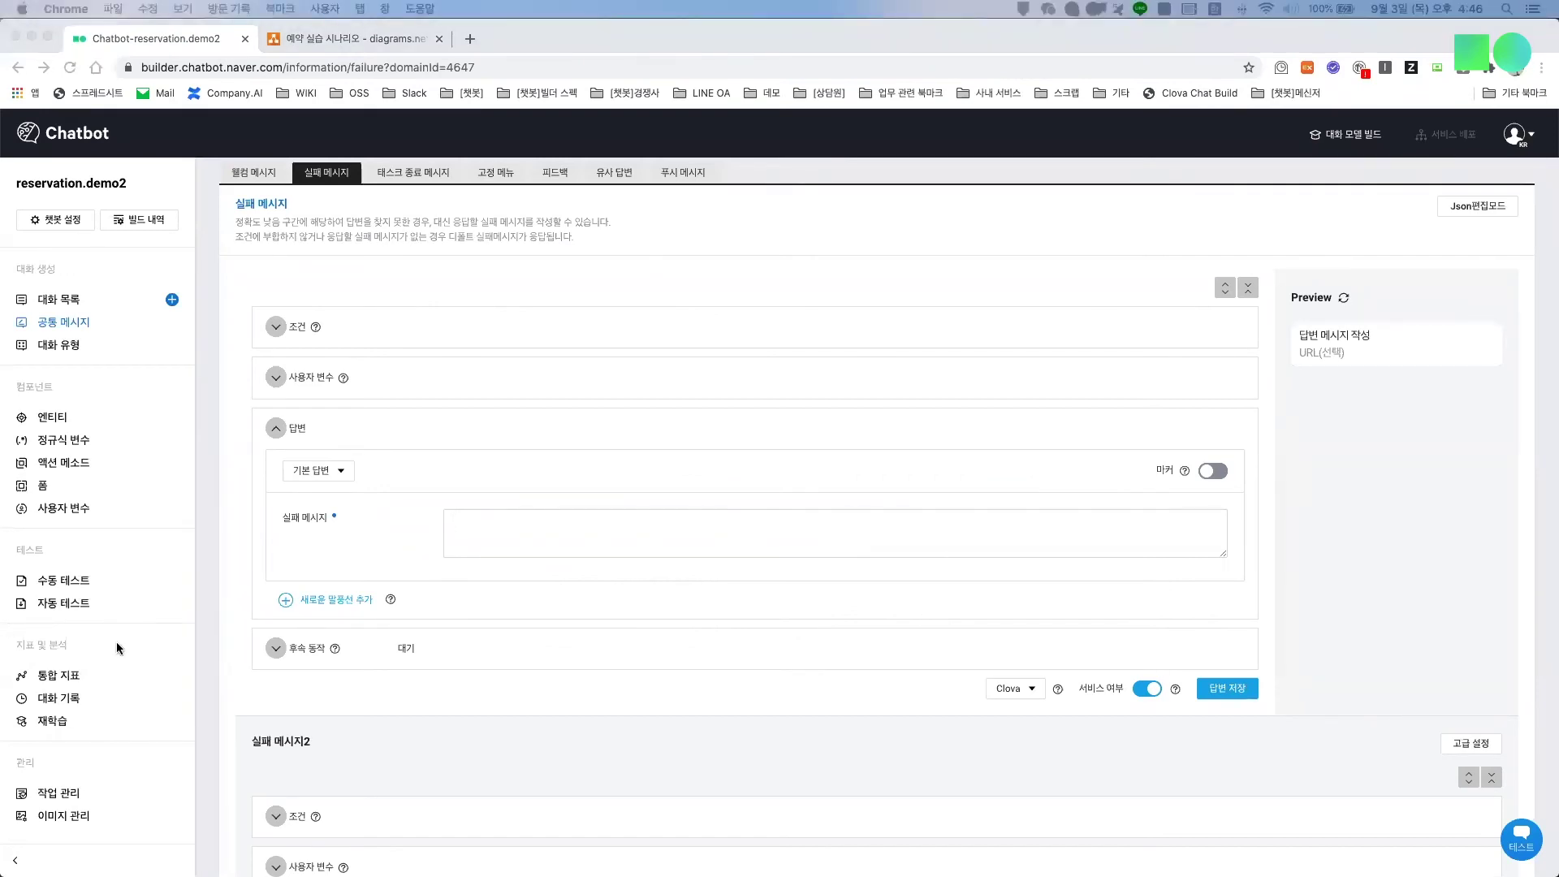
{"action": "left_click", "coordinate": [564, 530]}
{"action": "type", "text": "죄송합니다 고객님. 점포로 연결해드리겠습니다."}
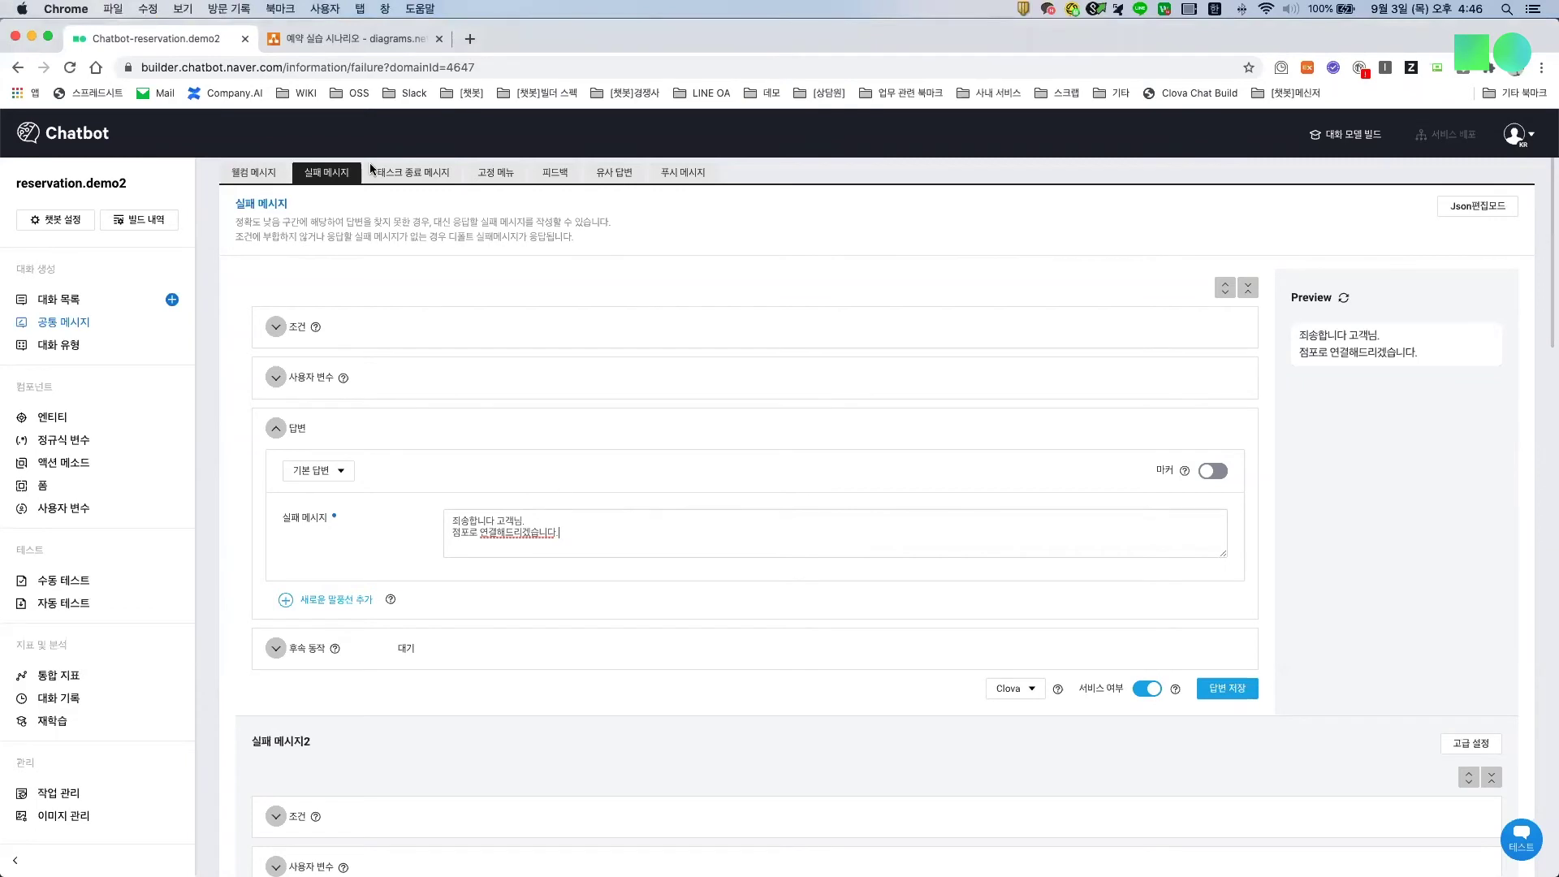
Step: Compare it with the diagram's third failure message, then switch the answer to Json편집모드
{"action": "left_click", "coordinate": [333, 41]}
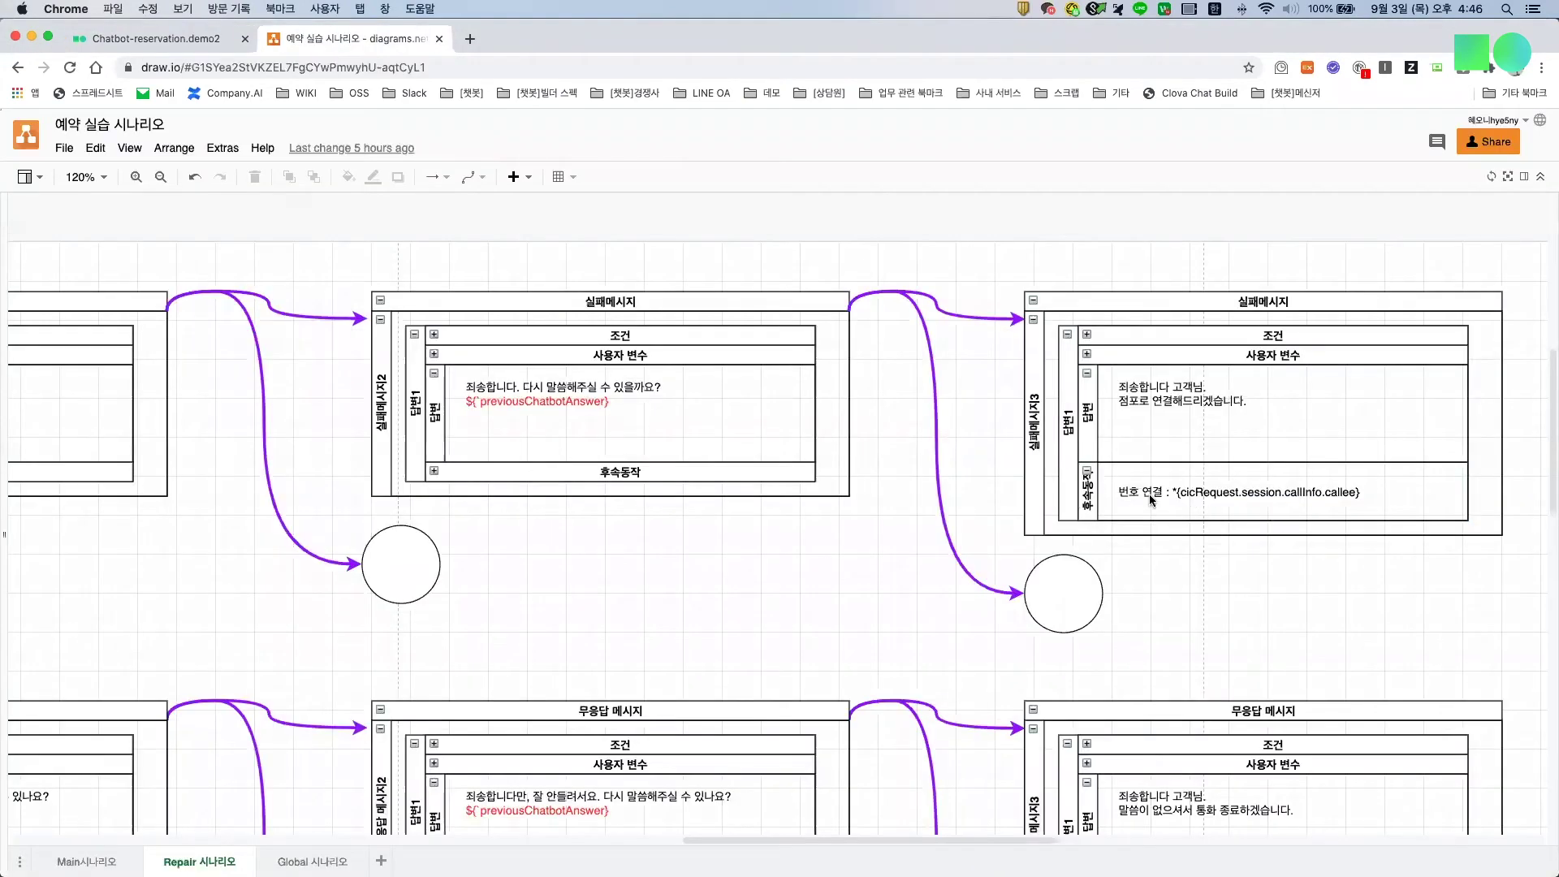
{"action": "scroll", "coordinate": [1080, 479], "scroll_direction": "right", "scroll_amount": 2}
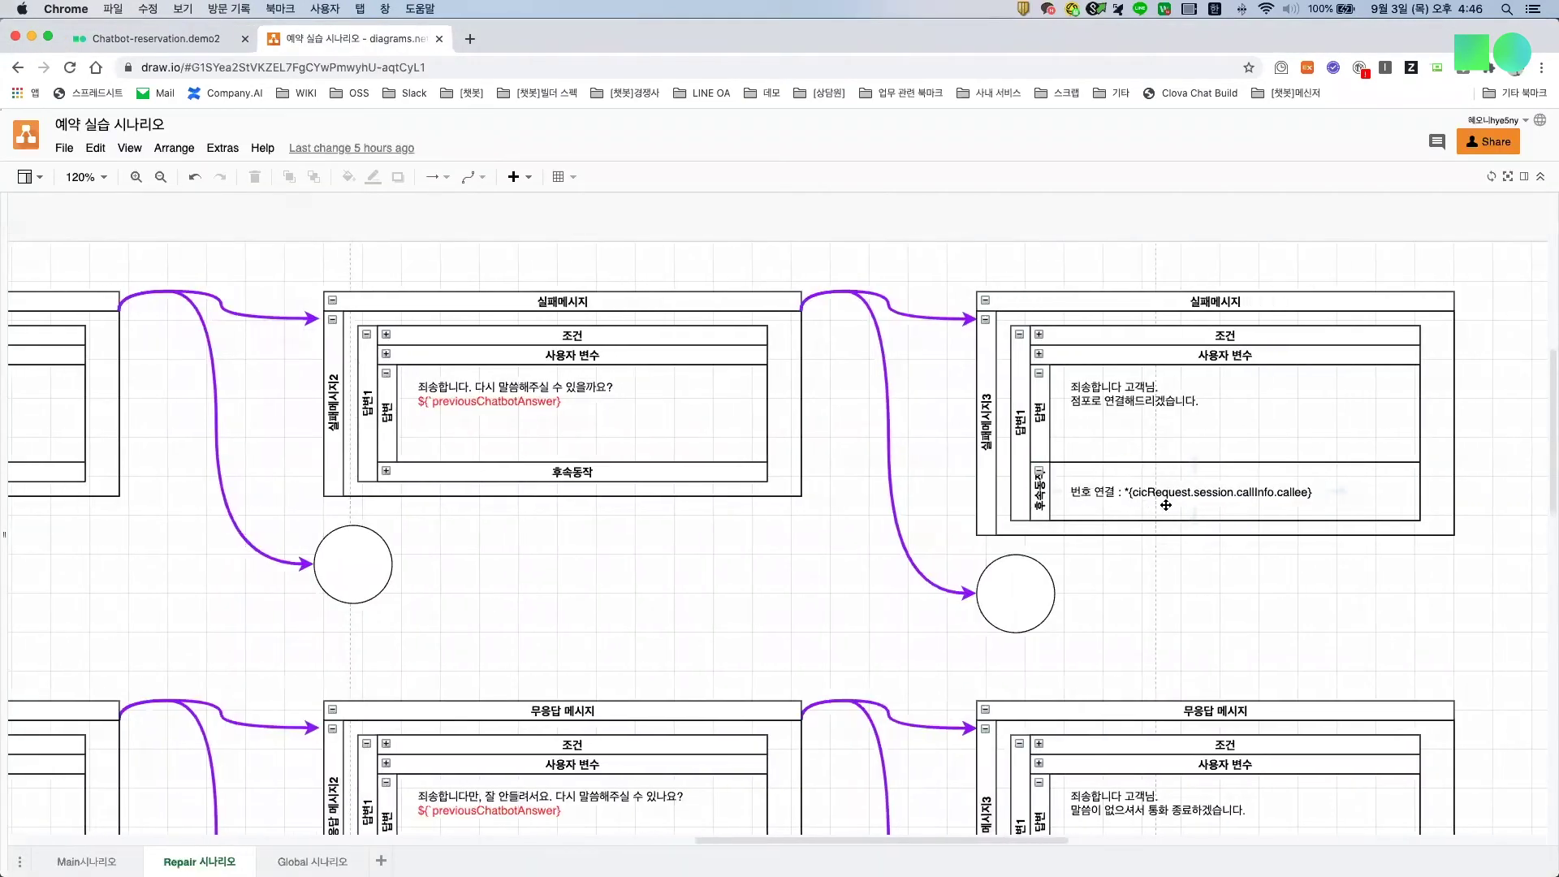
{"action": "scroll", "coordinate": [1117, 518], "scroll_direction": "right", "scroll_amount": 2}
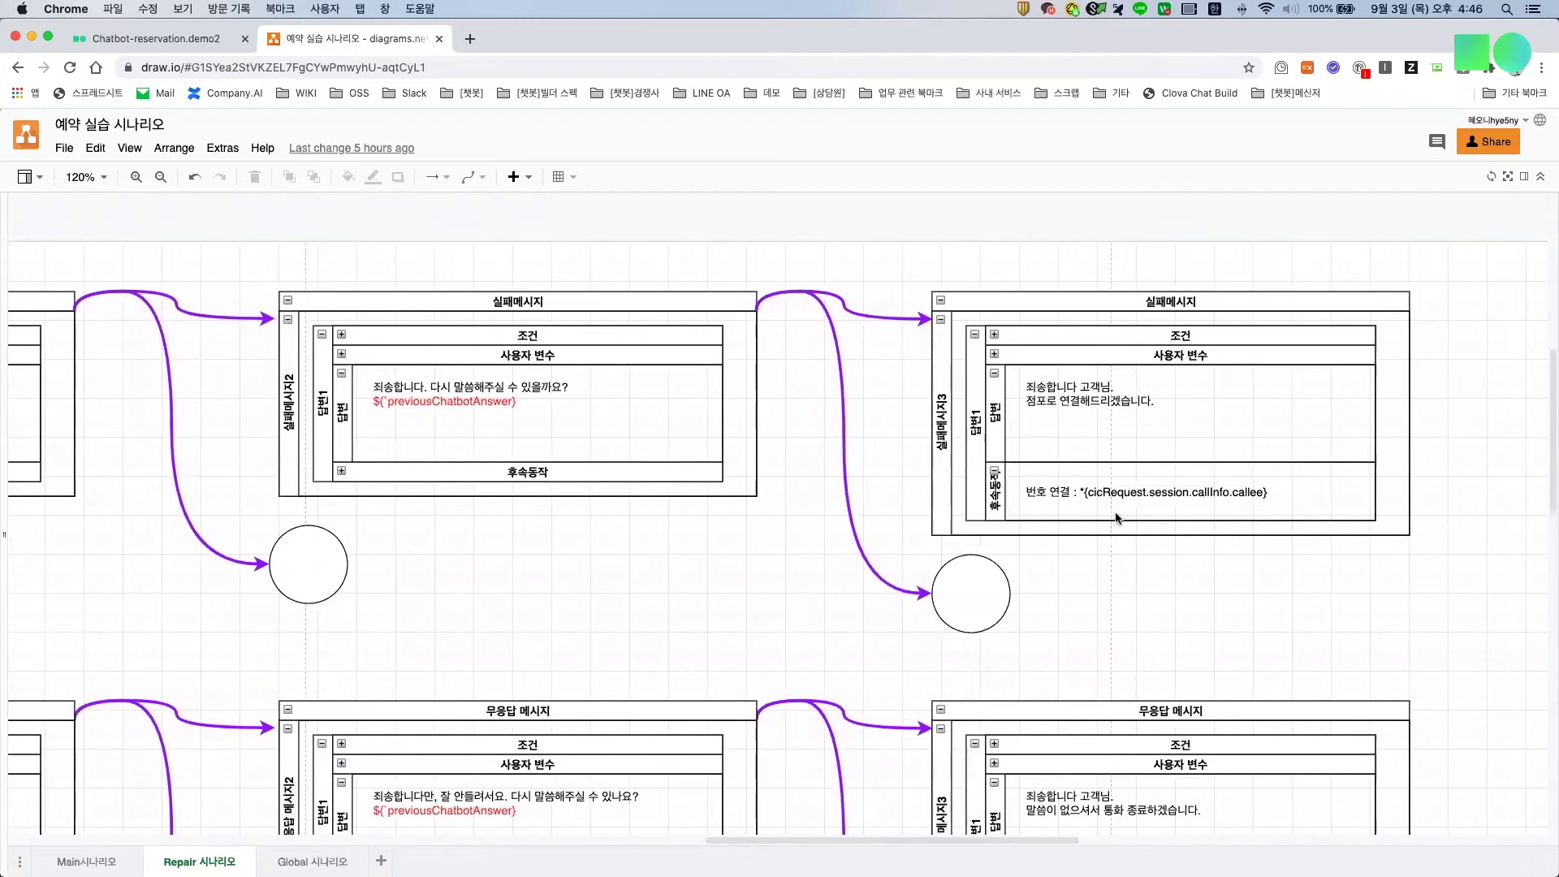
{"action": "left_click", "coordinate": [150, 41]}
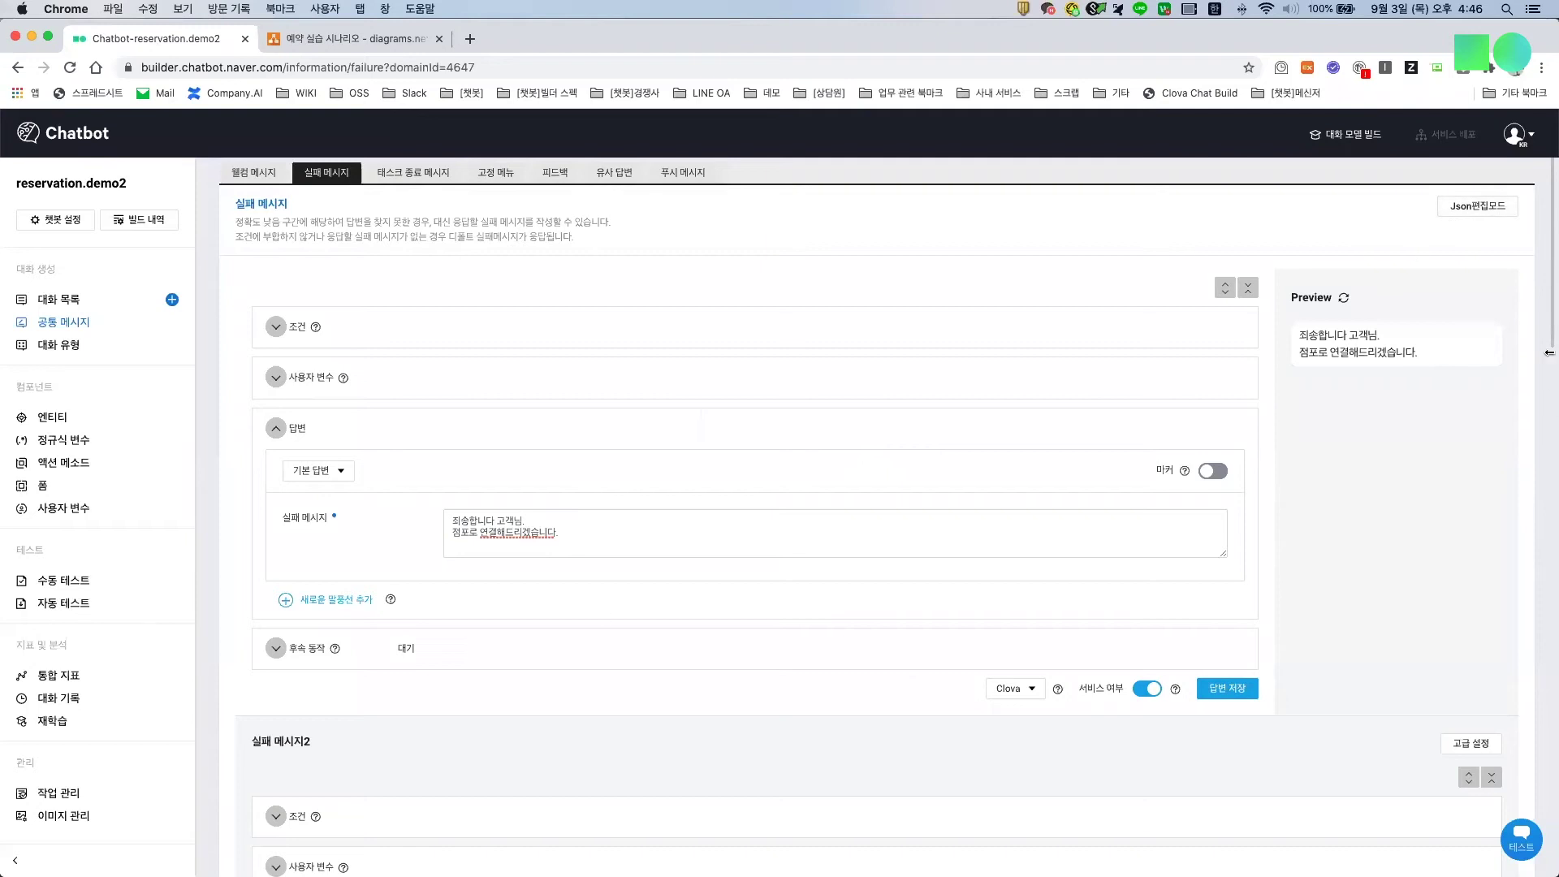
{"action": "left_click", "coordinate": [1491, 206]}
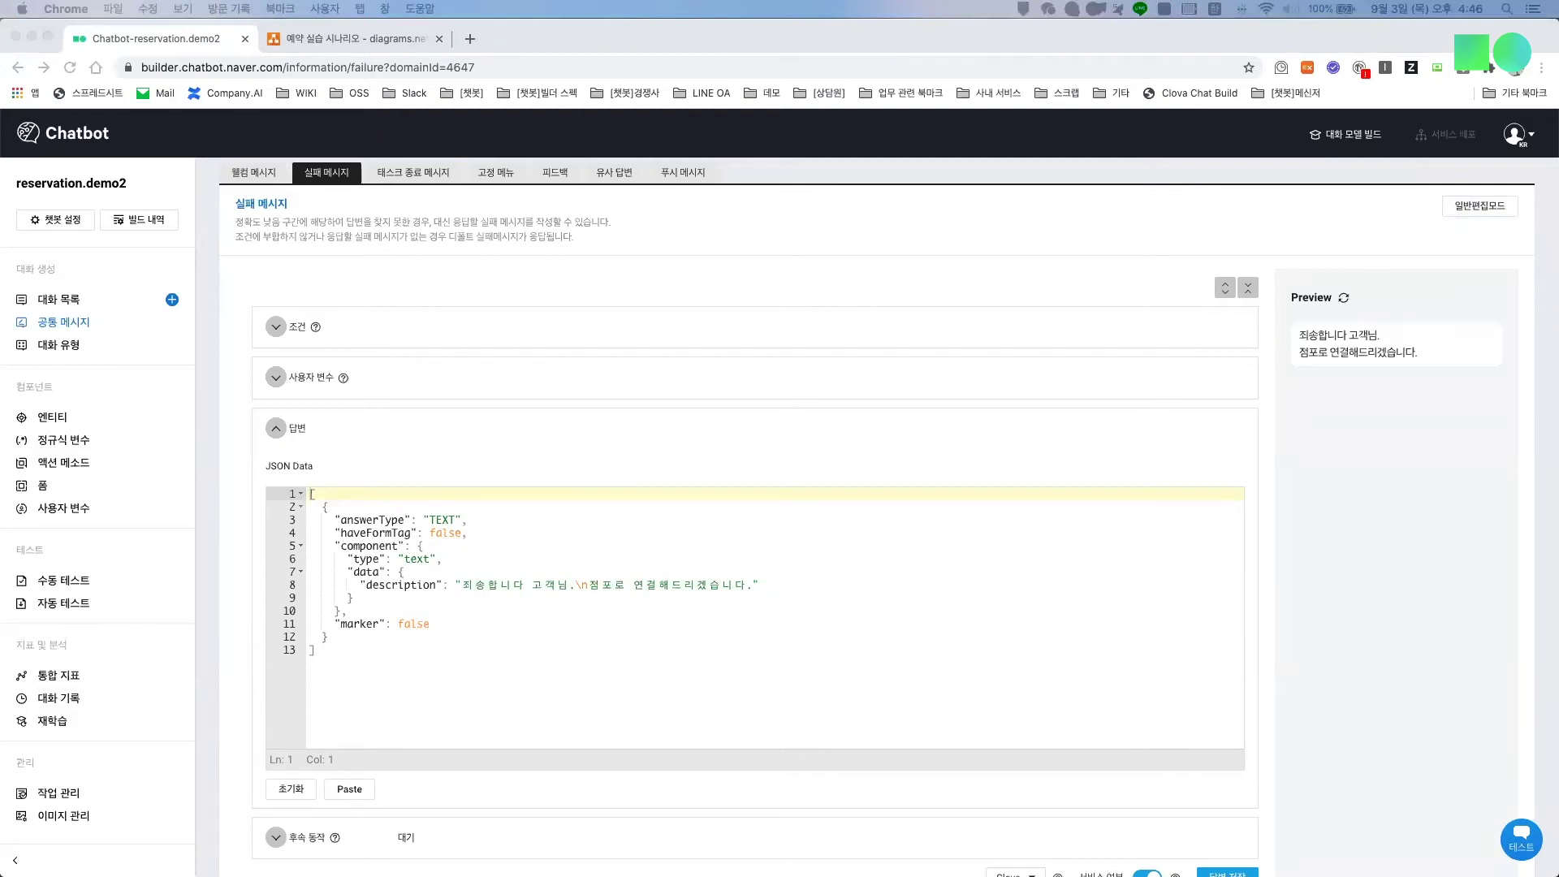
Step: Replace the JSON answer with the longer version containing TransferCall directives
{"action": "left_click", "coordinate": [471, 655]}
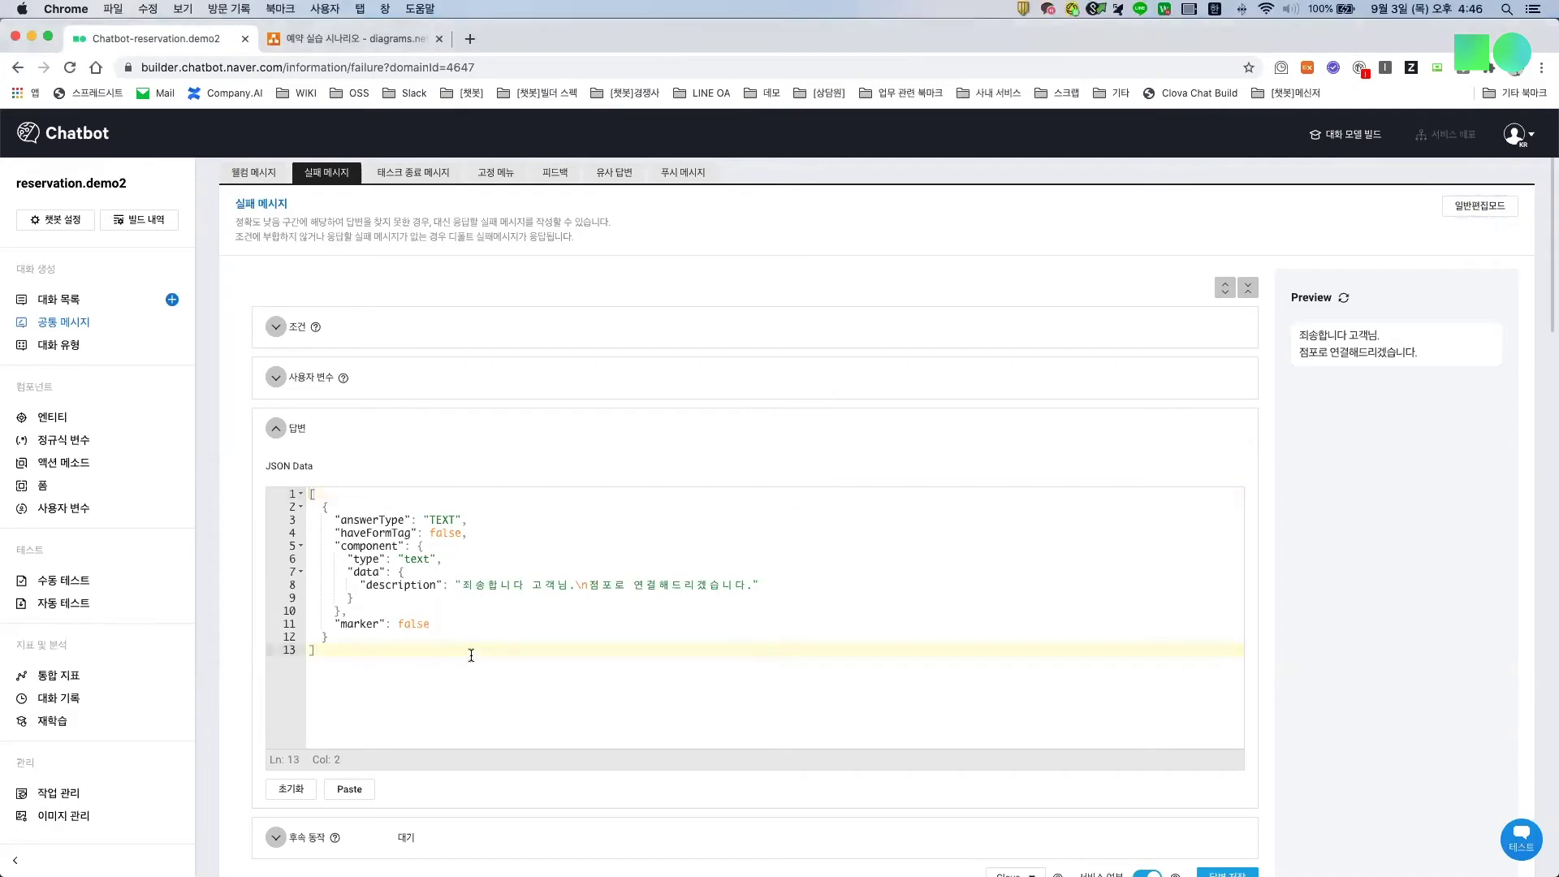
{"action": "key", "text": "ctrl+a"}
{"action": "key", "text": "ctrl+v"}
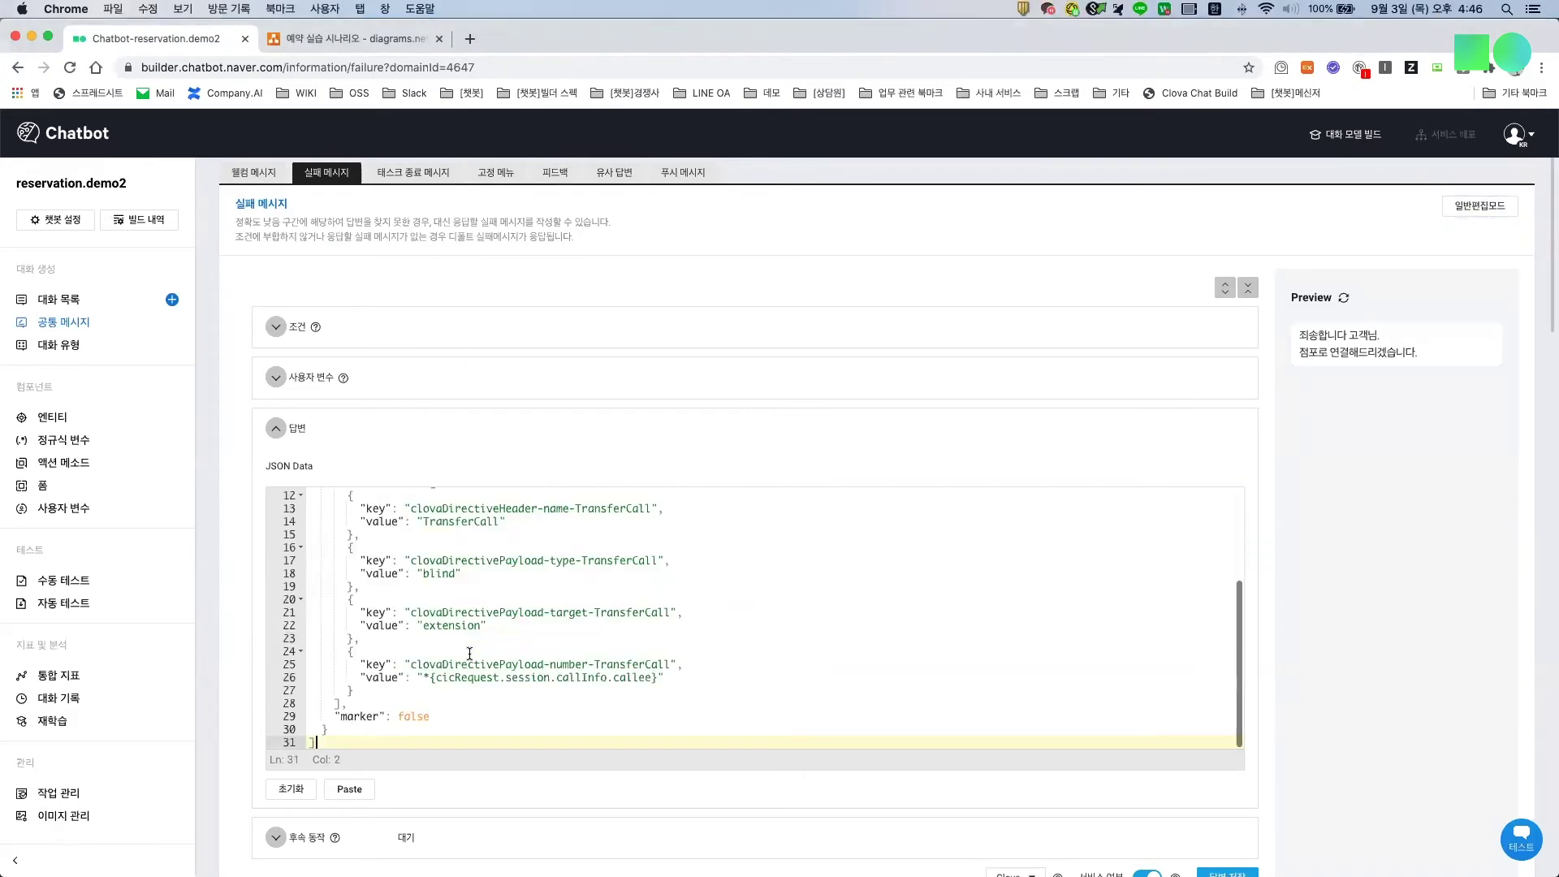
{"action": "scroll", "coordinate": [422, 609], "scroll_direction": "up", "scroll_amount": 3}
{"action": "left_click_drag", "start_coordinate": [334, 565], "coordinate": [413, 568]}
{"action": "scroll", "coordinate": [430, 596], "scroll_direction": "down", "scroll_amount": 2}
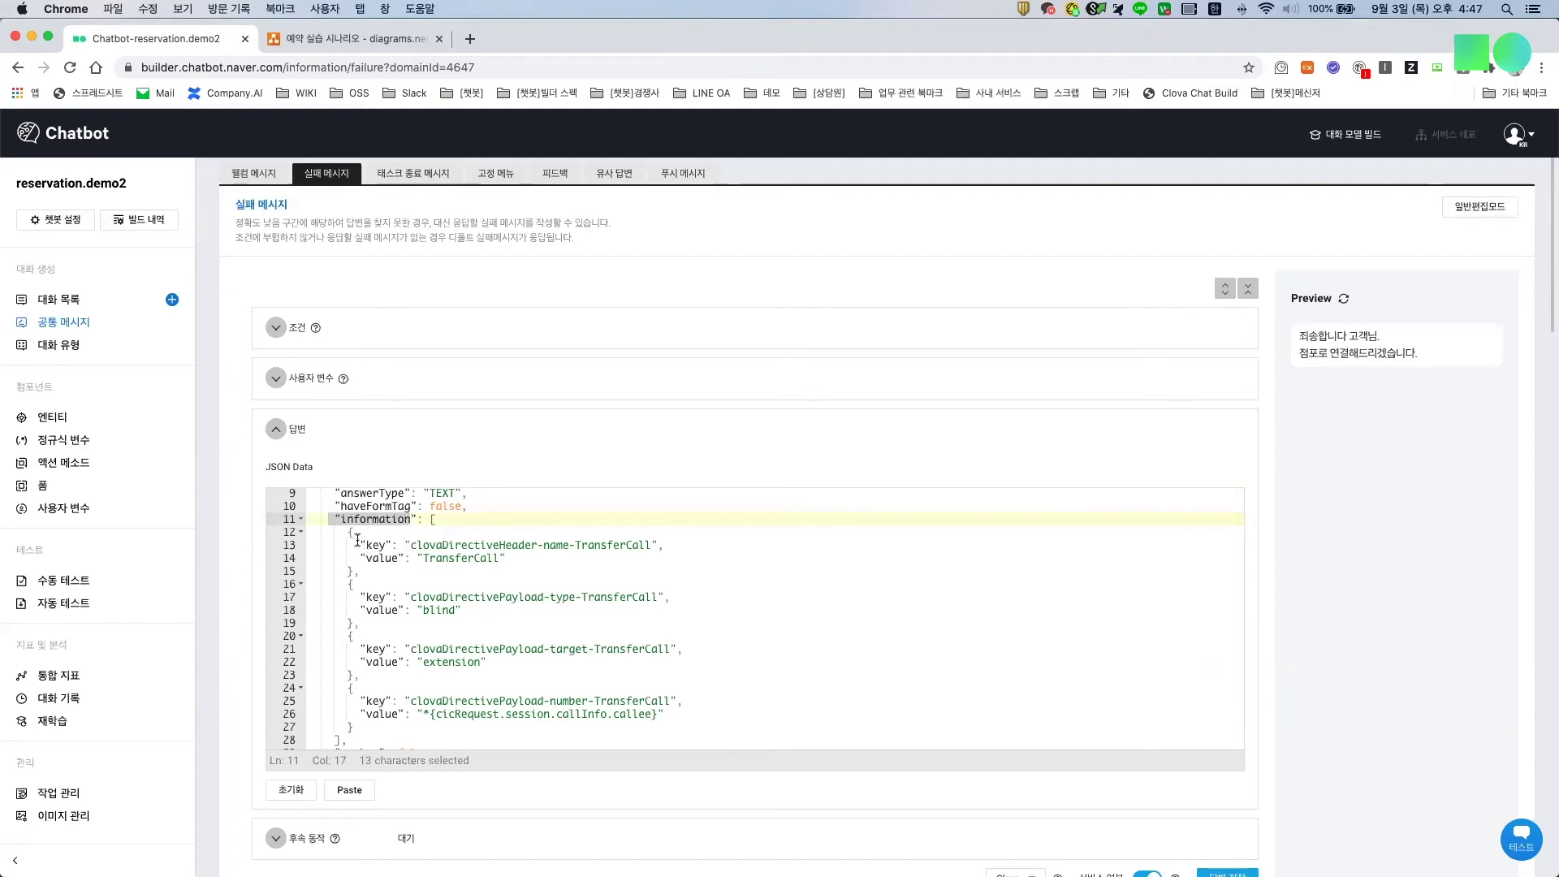
{"action": "left_click_drag", "start_coordinate": [348, 533], "coordinate": [664, 722]}
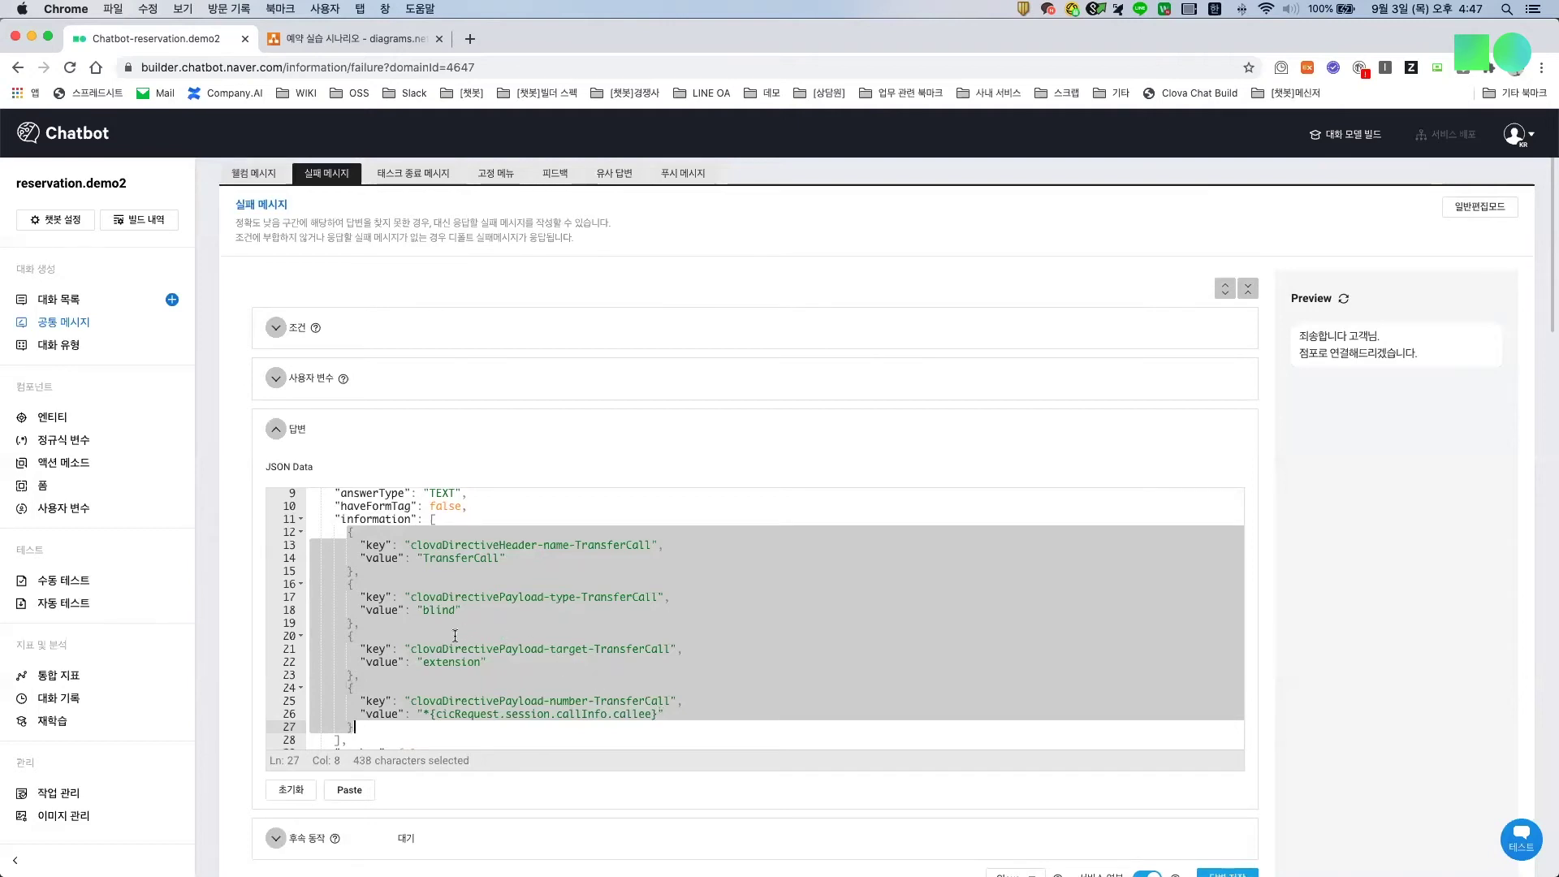
Step: Enter a transfer phone number as the callee value and save the answer as 실패 메시지3
{"action": "left_click_drag", "start_coordinate": [423, 714], "coordinate": [652, 718]}
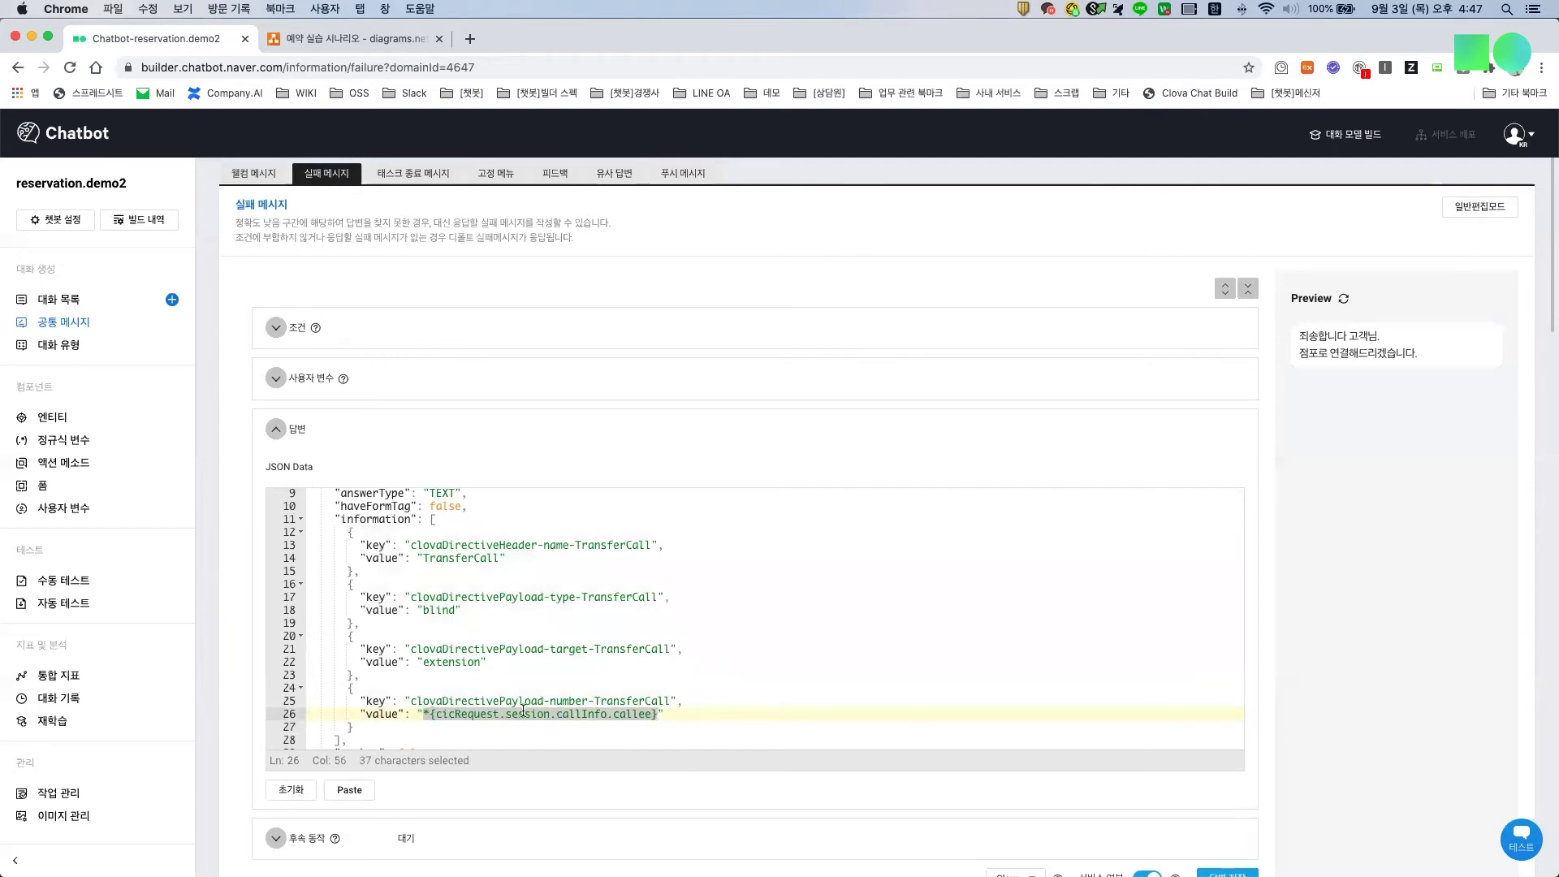
{"action": "scroll", "coordinate": [464, 701], "scroll_direction": "down", "scroll_amount": 1}
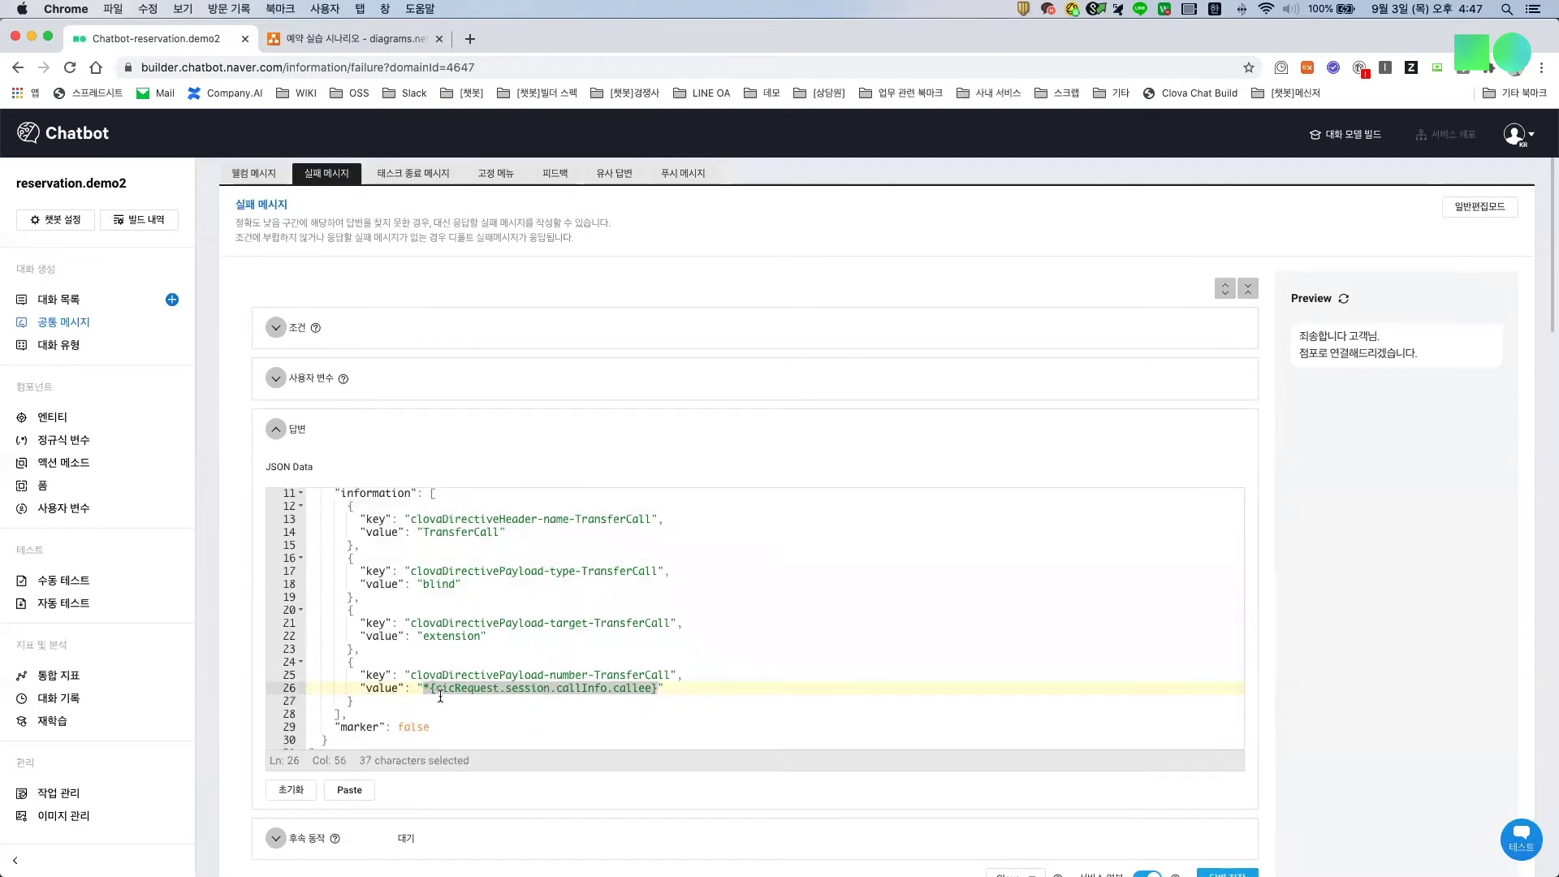
{"action": "scroll", "coordinate": [487, 692], "scroll_direction": "down", "scroll_amount": 1}
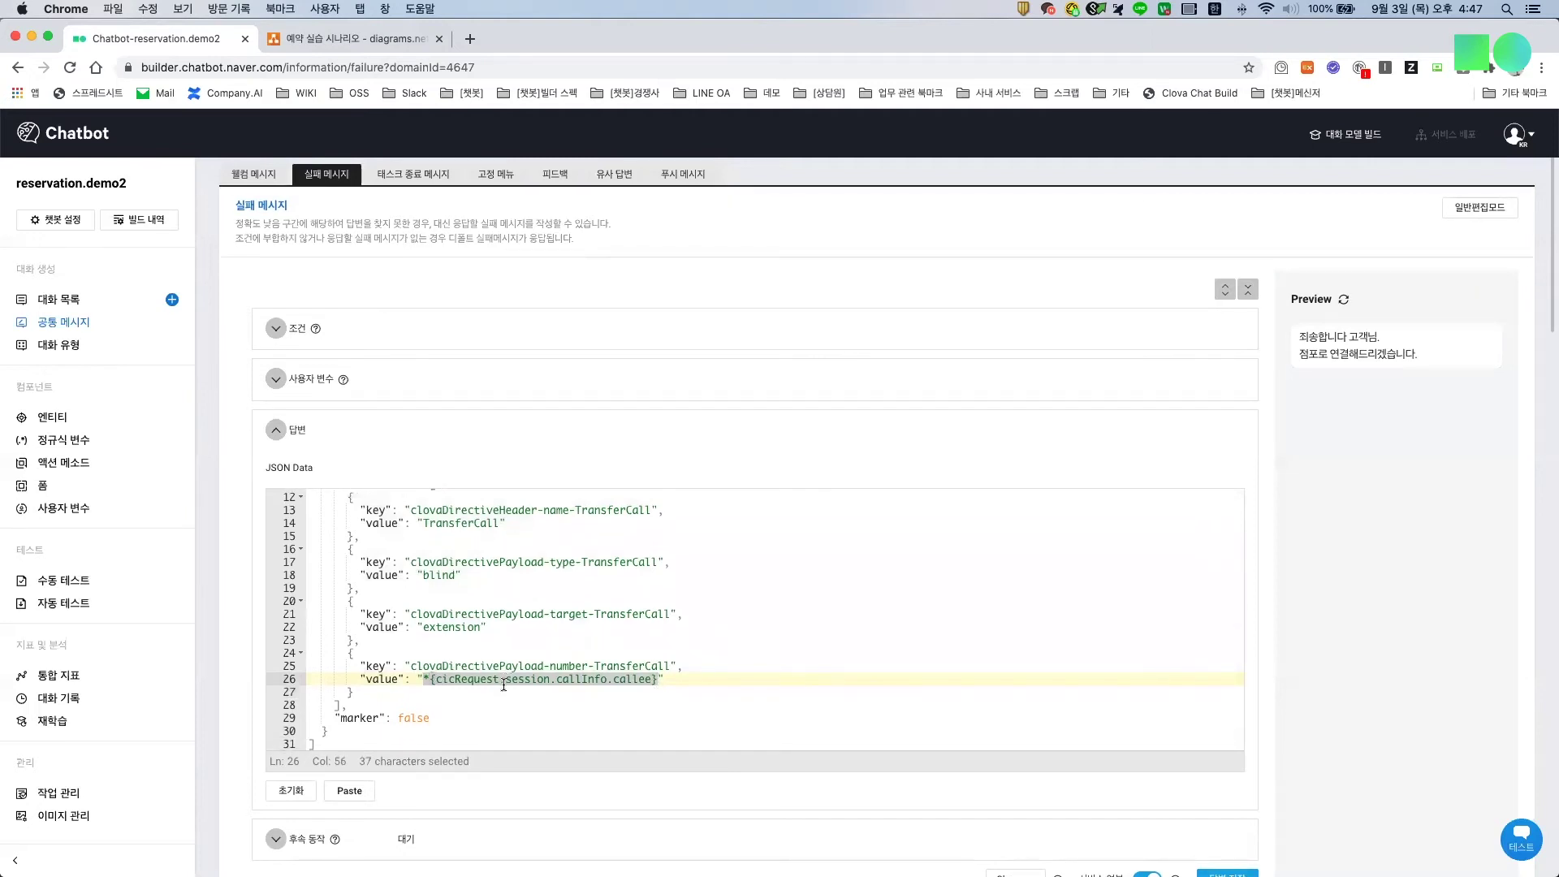
{"action": "type", "text": "010101"}
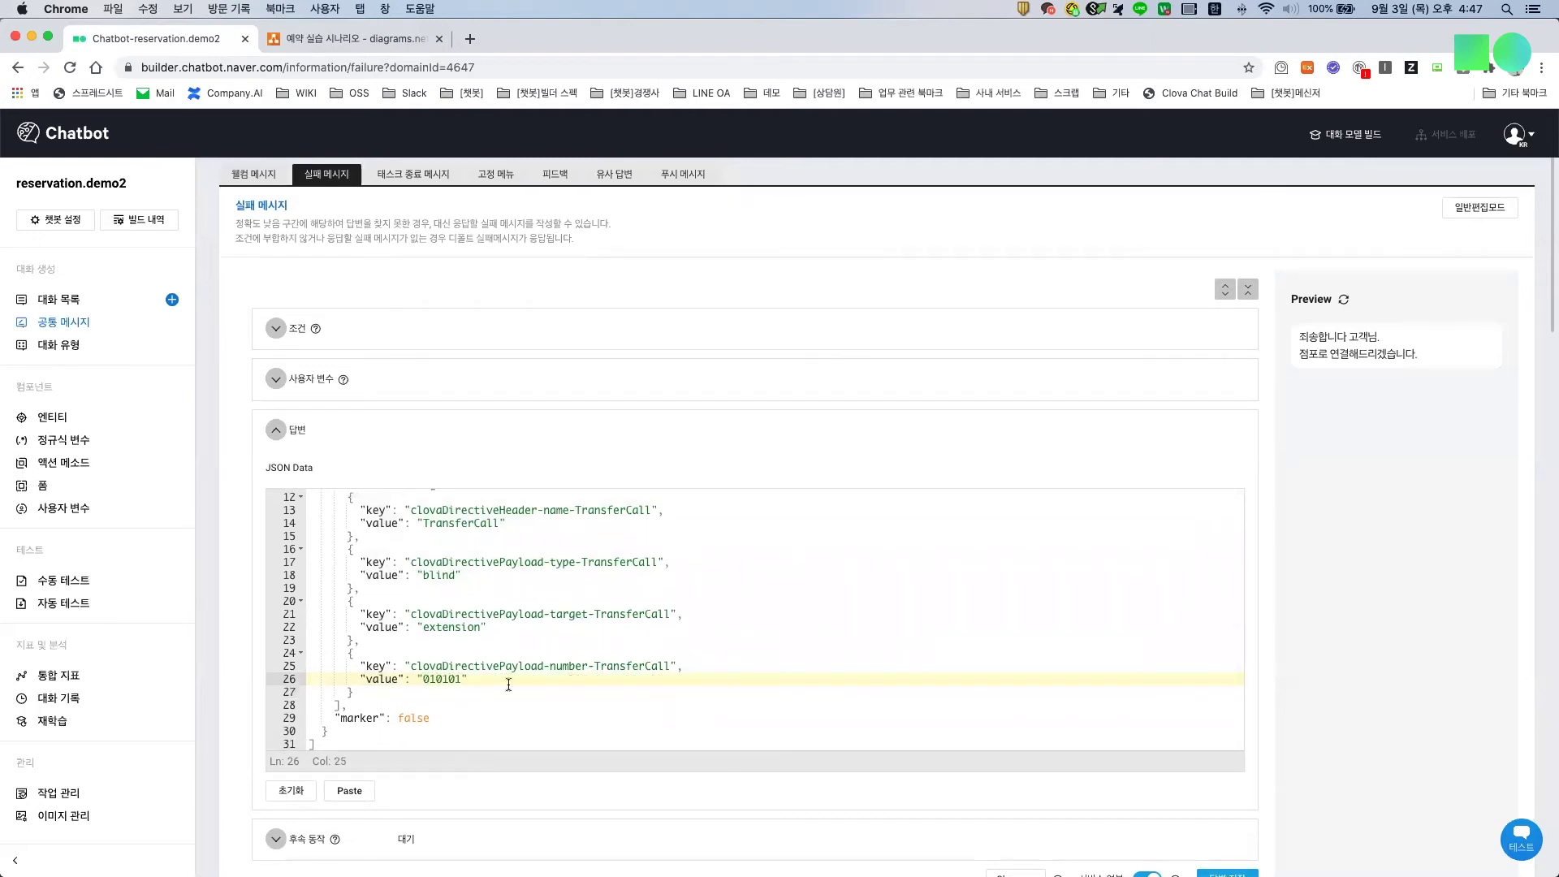
{"action": "key", "text": "super+z"}
{"action": "scroll", "coordinate": [1096, 787], "scroll_direction": "down", "scroll_amount": 3}
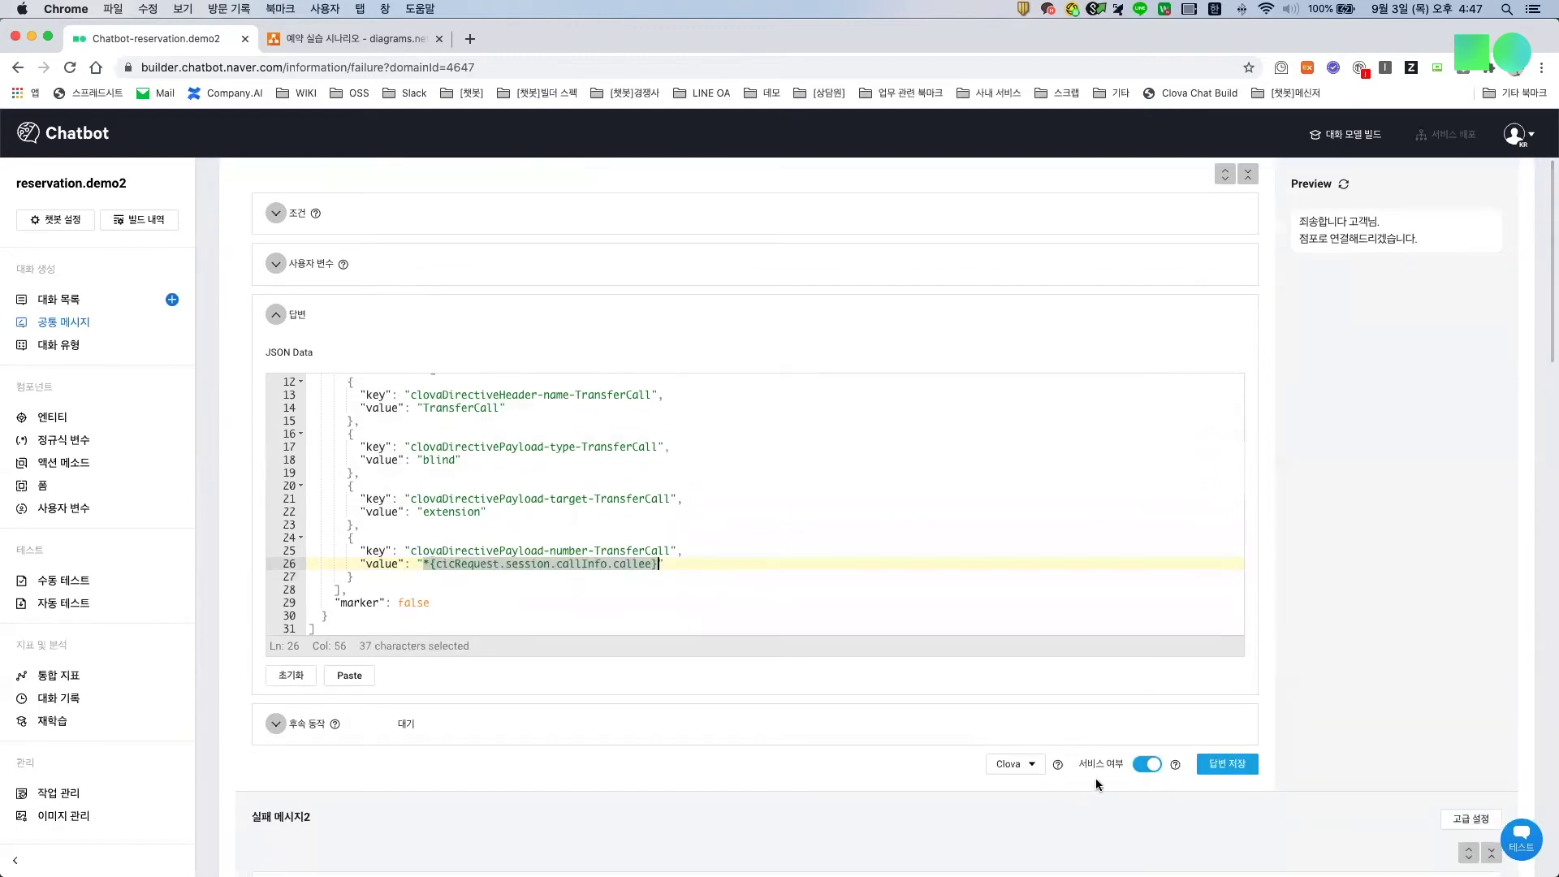
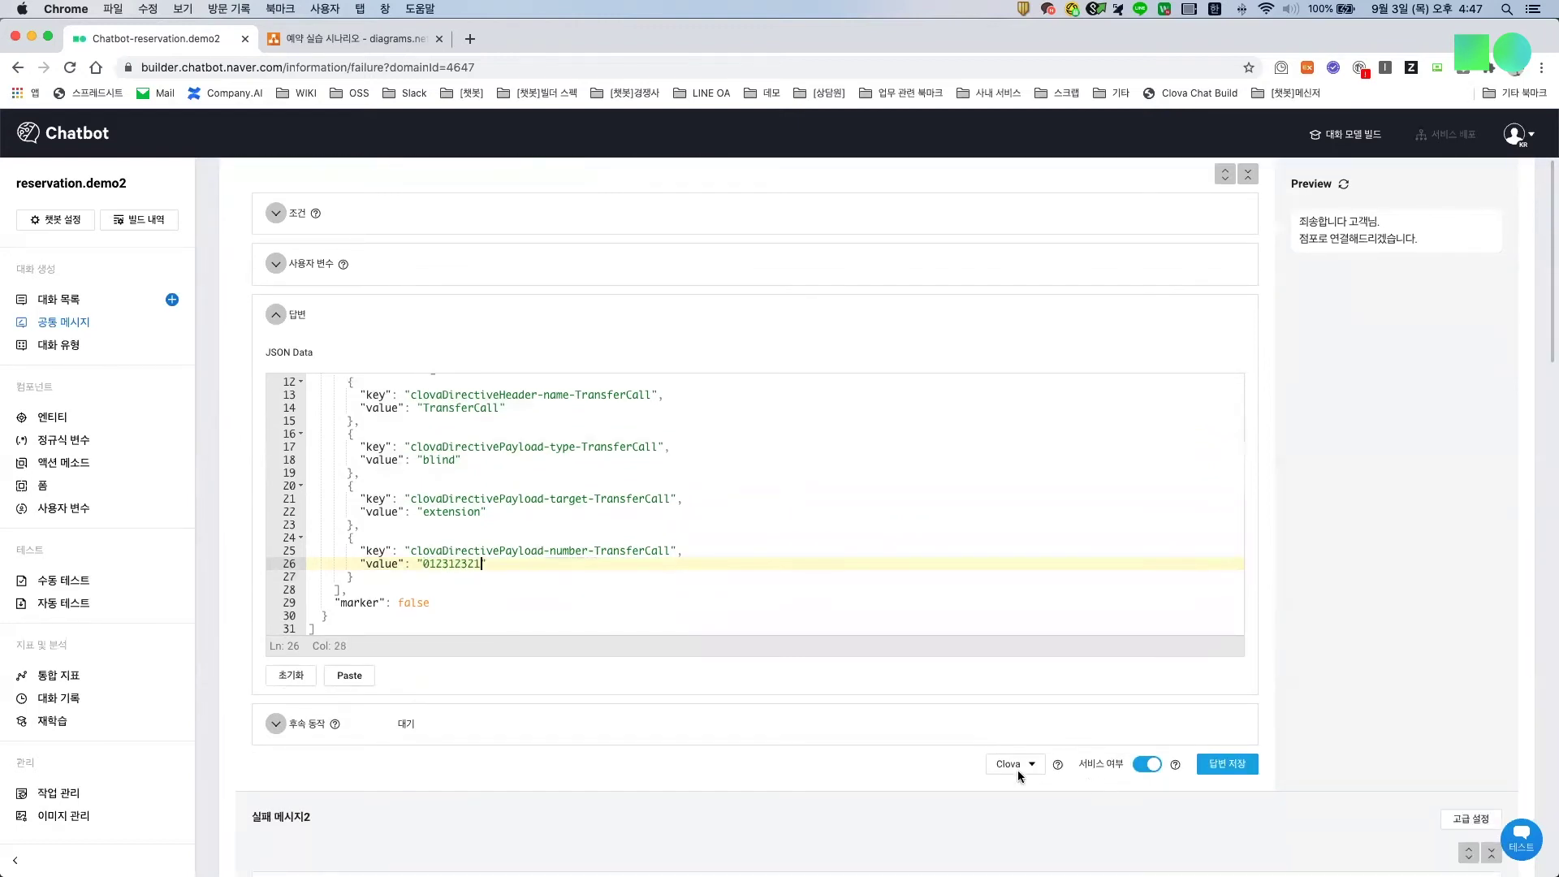
{"action": "left_click", "coordinate": [1227, 764]}
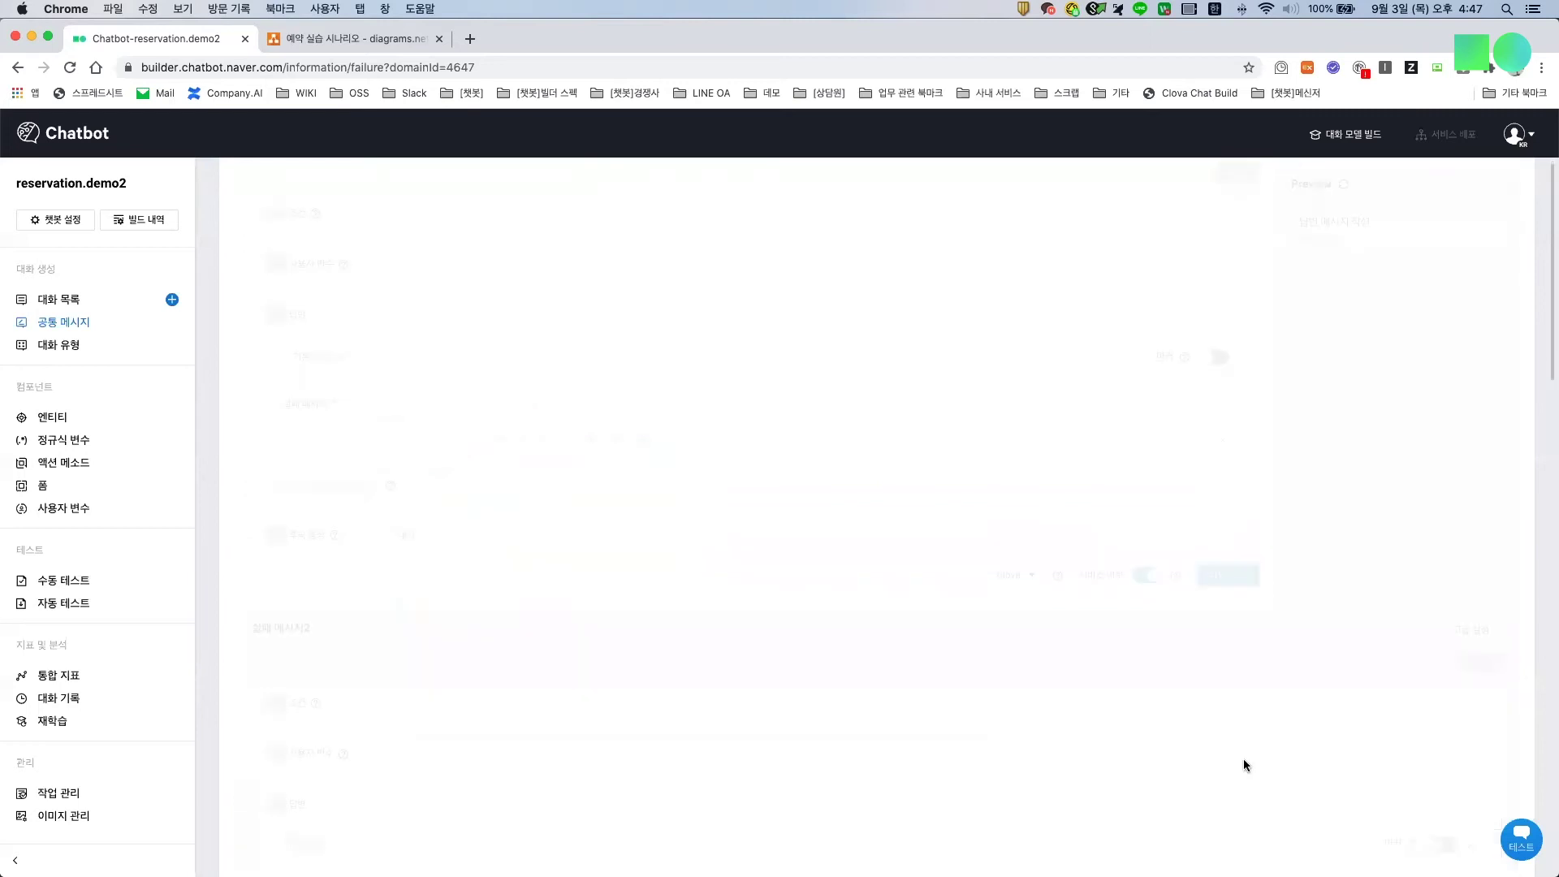
{"action": "scroll", "coordinate": [793, 592], "scroll_direction": "down", "scroll_amount": 4}
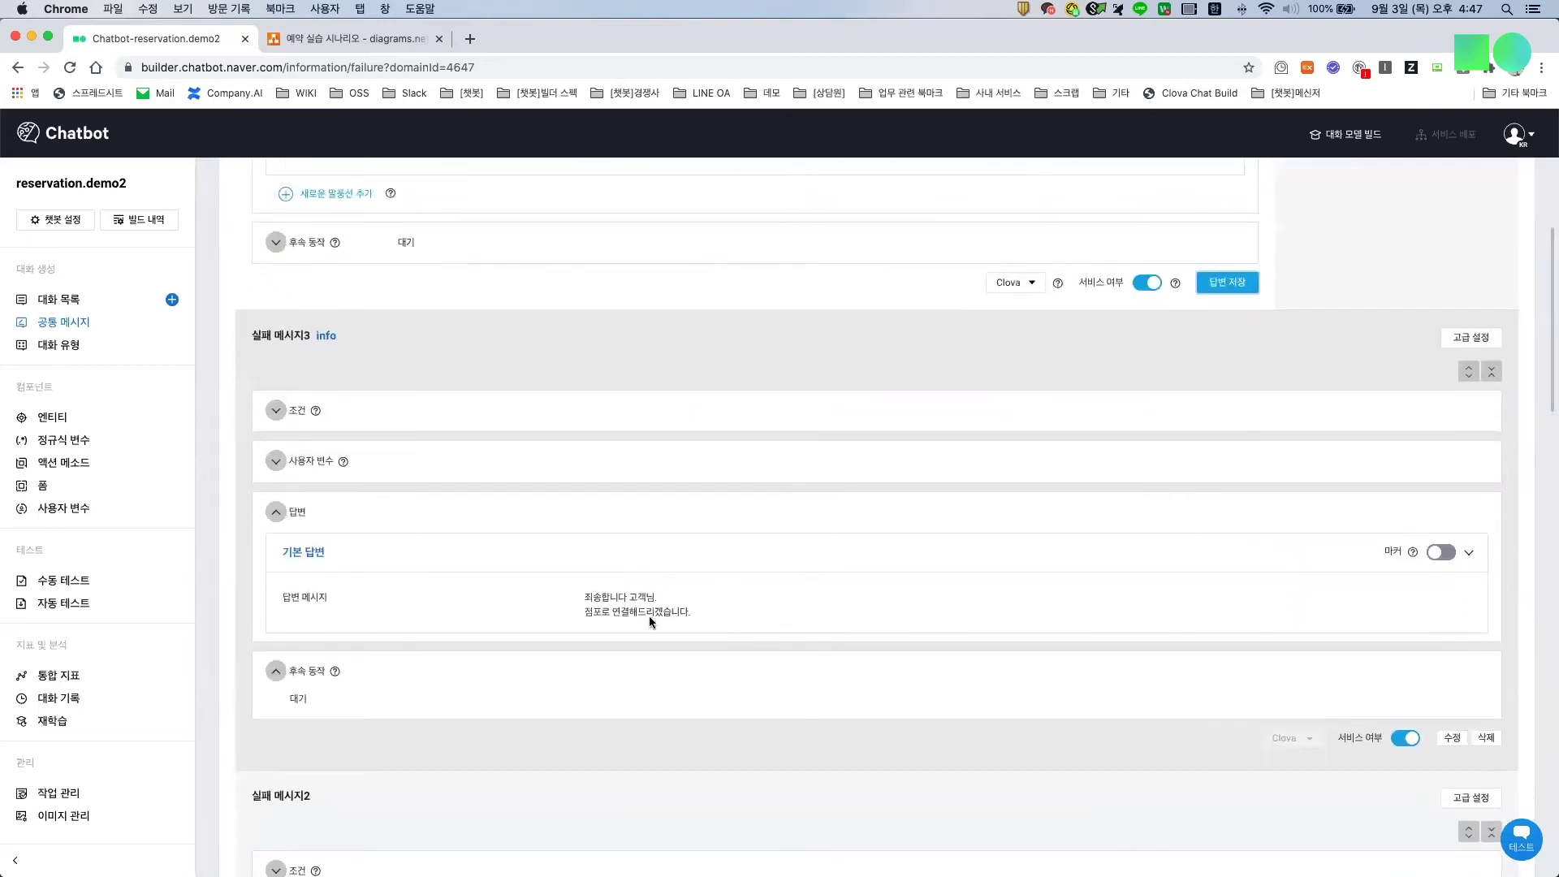
Step: Review 실패 메시지3's answer lines, then bring the staging builder window showing 웨저CRM연동 into view
{"action": "left_click_drag", "start_coordinate": [592, 594], "coordinate": [672, 617]}
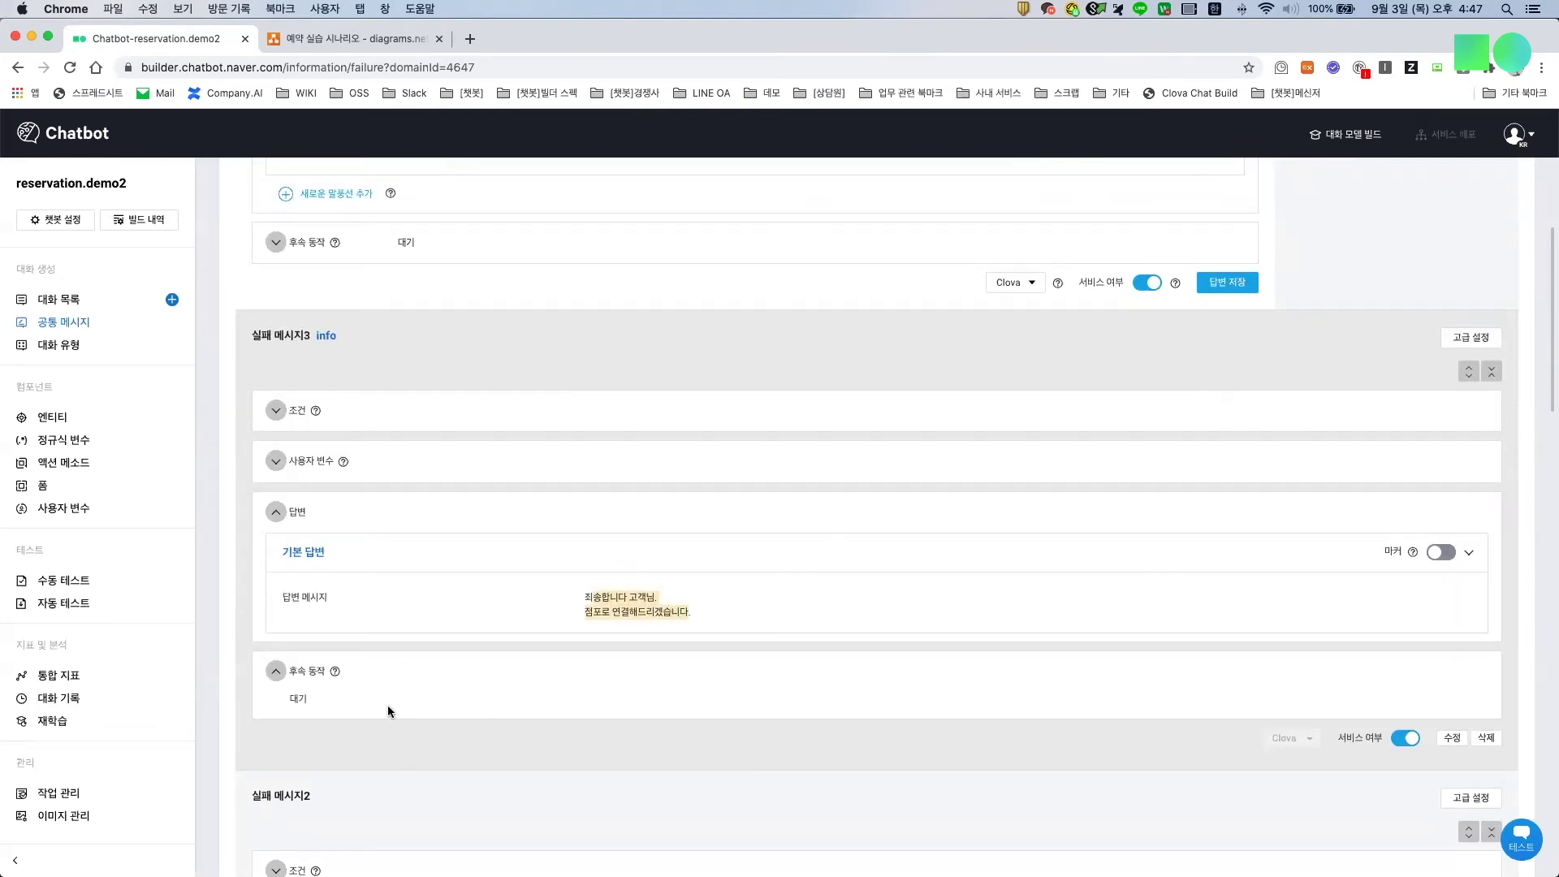
{"action": "left_click", "coordinate": [328, 338]}
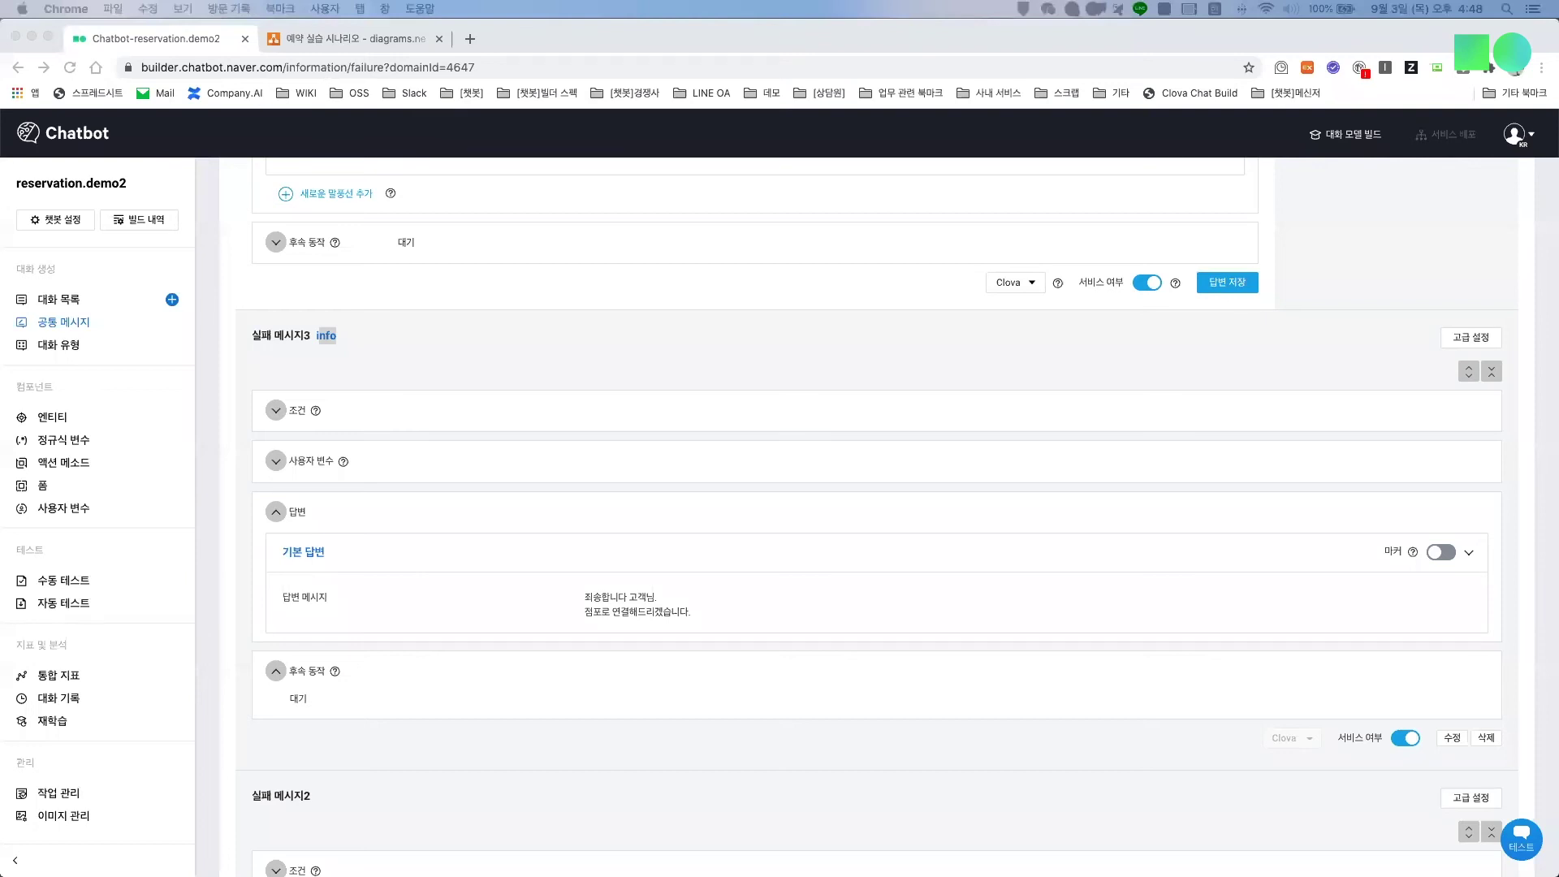
{"action": "key", "text": "super+Tab"}
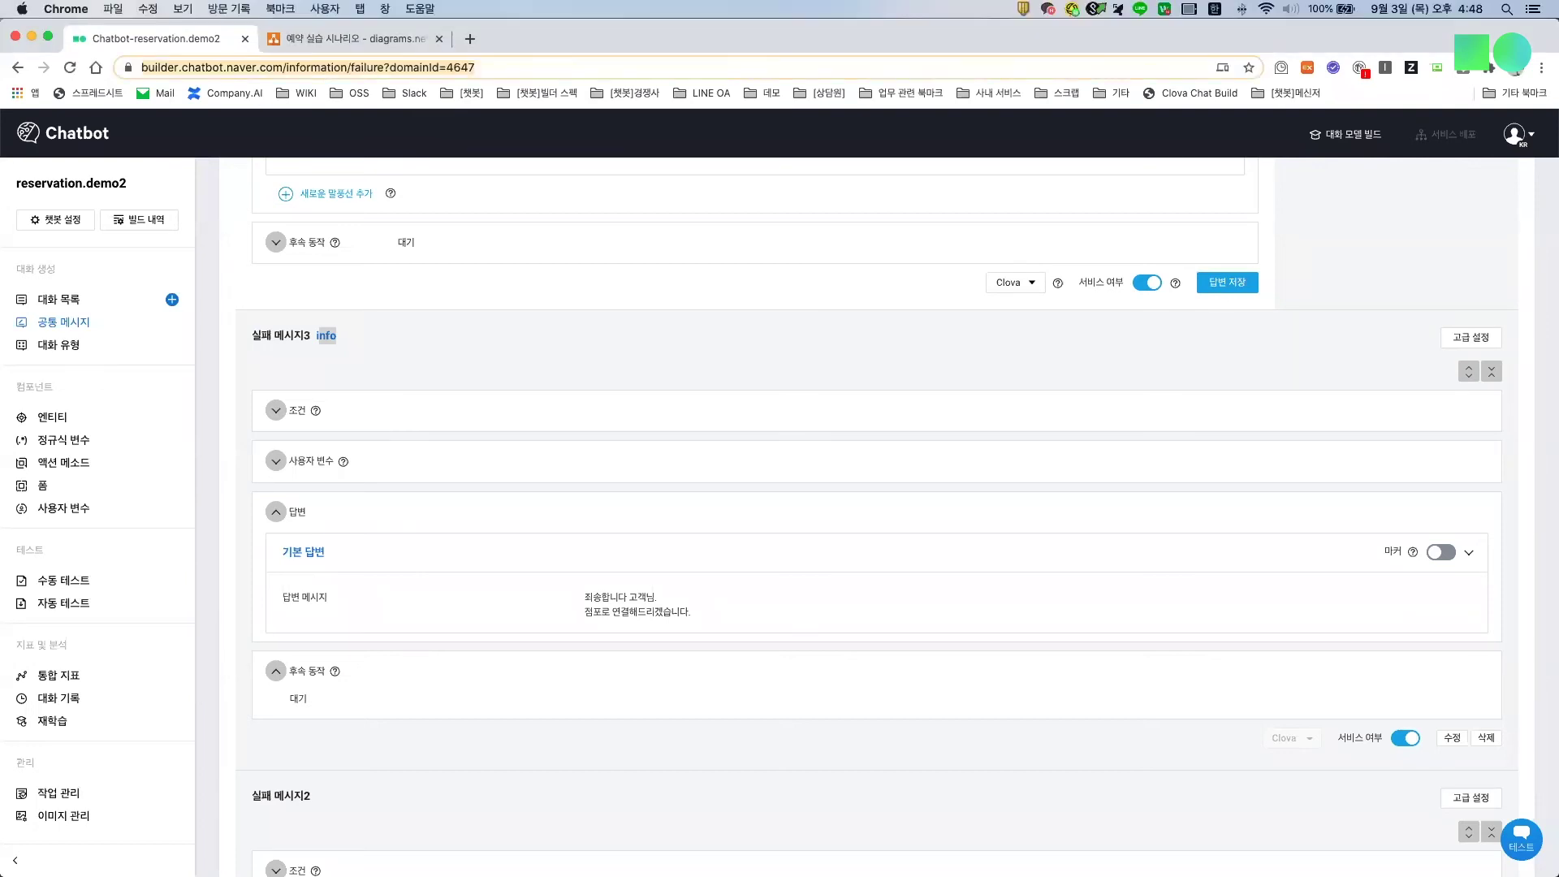
{"action": "left_click_drag", "start_coordinate": [0, 276], "coordinate": [456, 60]}
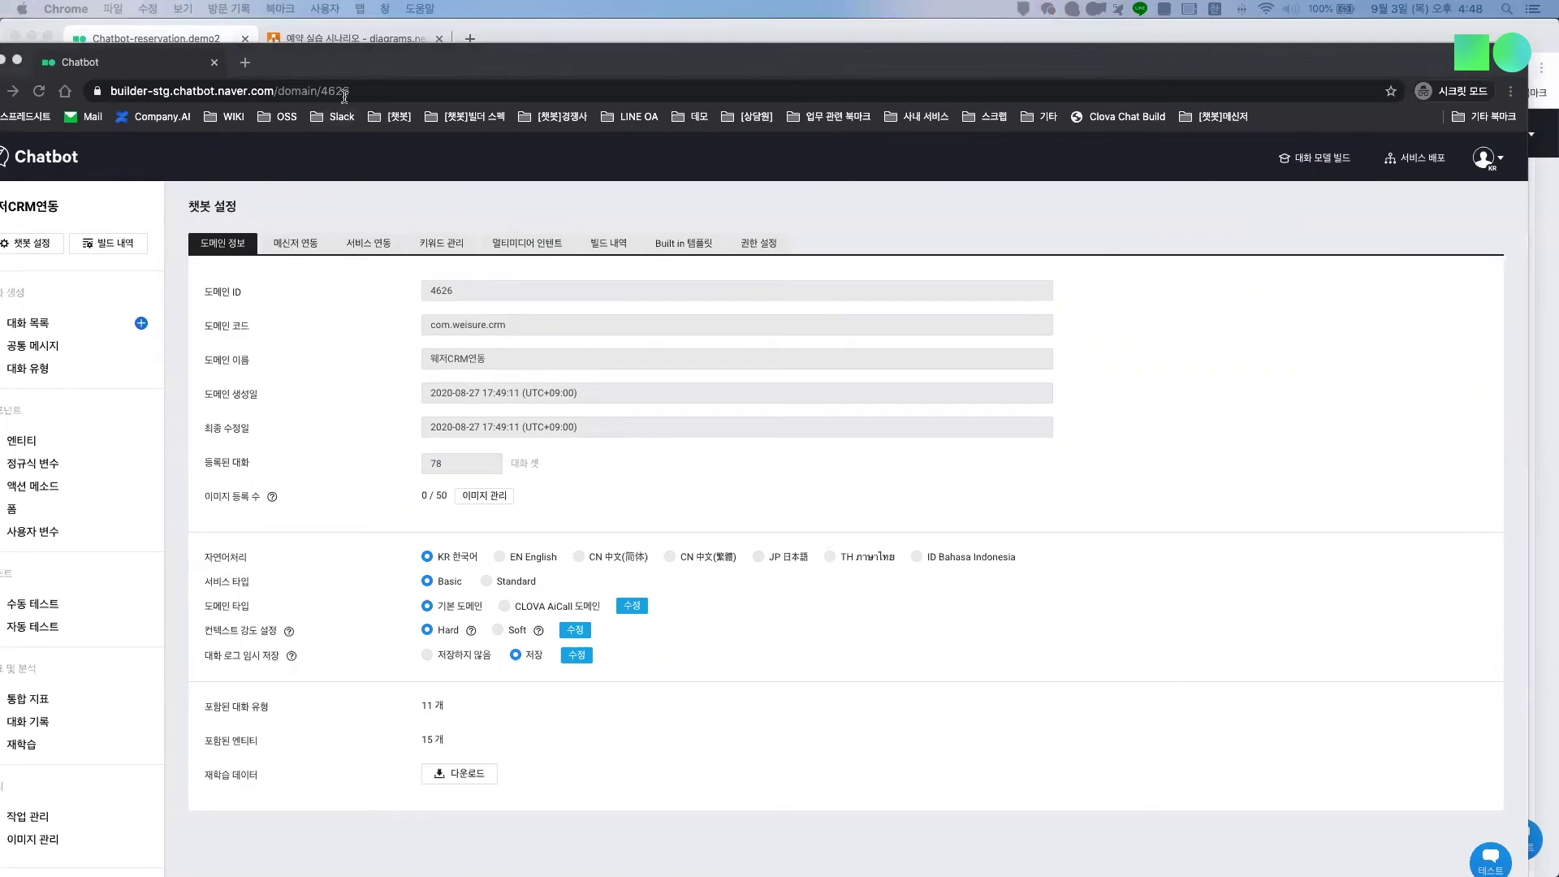
Step: Load the reservation.demo bot's domain/4637 page in the staging window and maximize it
{"action": "left_click", "coordinate": [390, 92]}
{"action": "left_click", "coordinate": [384, 91]}
{"action": "type", "text": "https://builder-stg.chatbot.naver.com/domain/4637"}
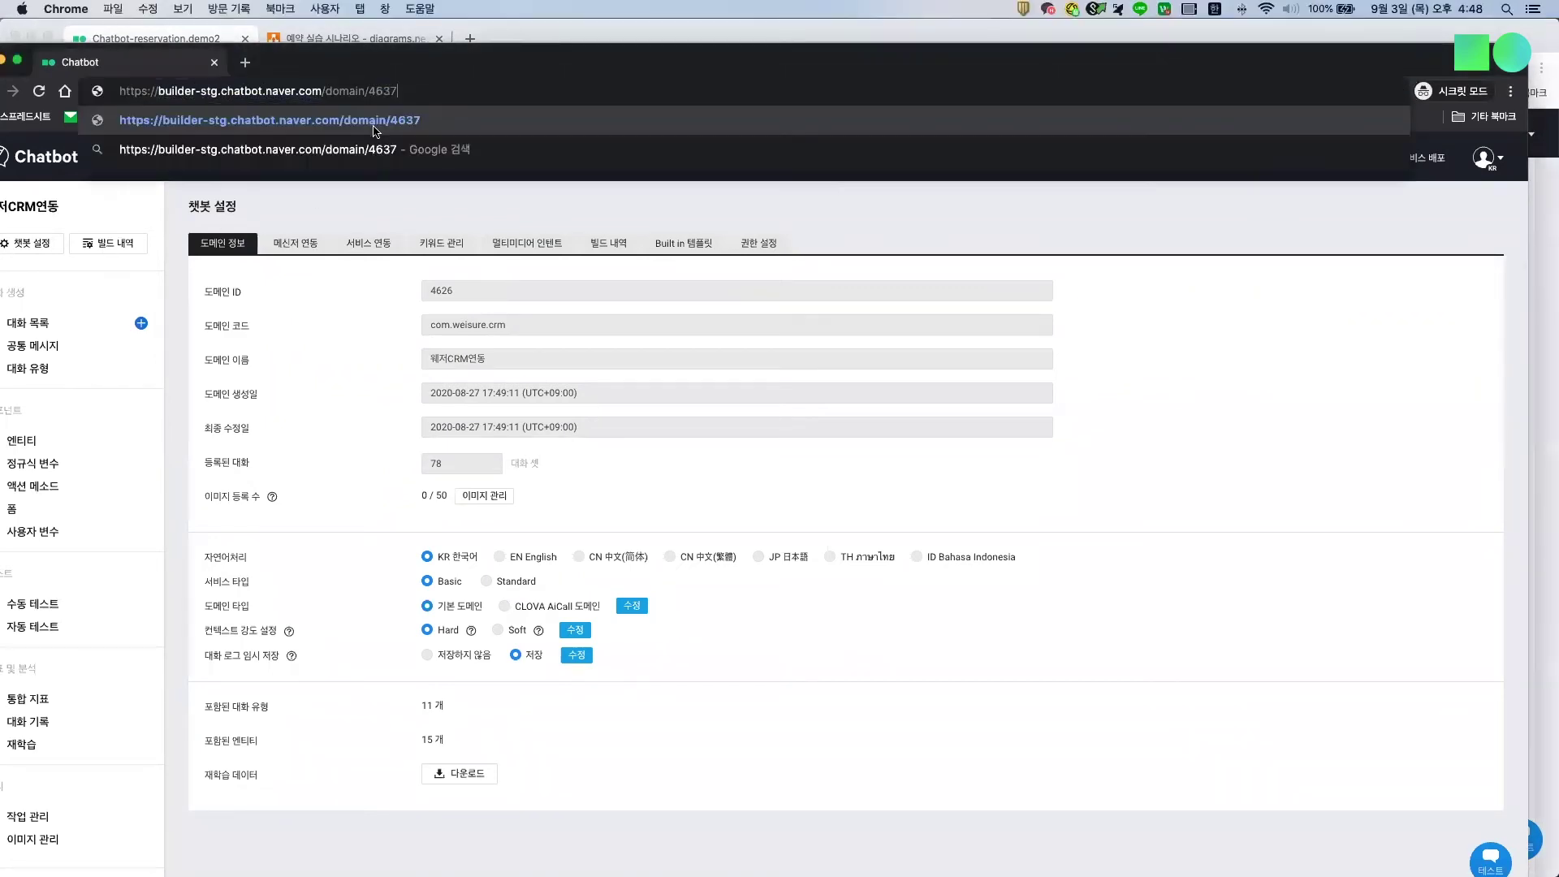
{"action": "key", "text": "Return"}
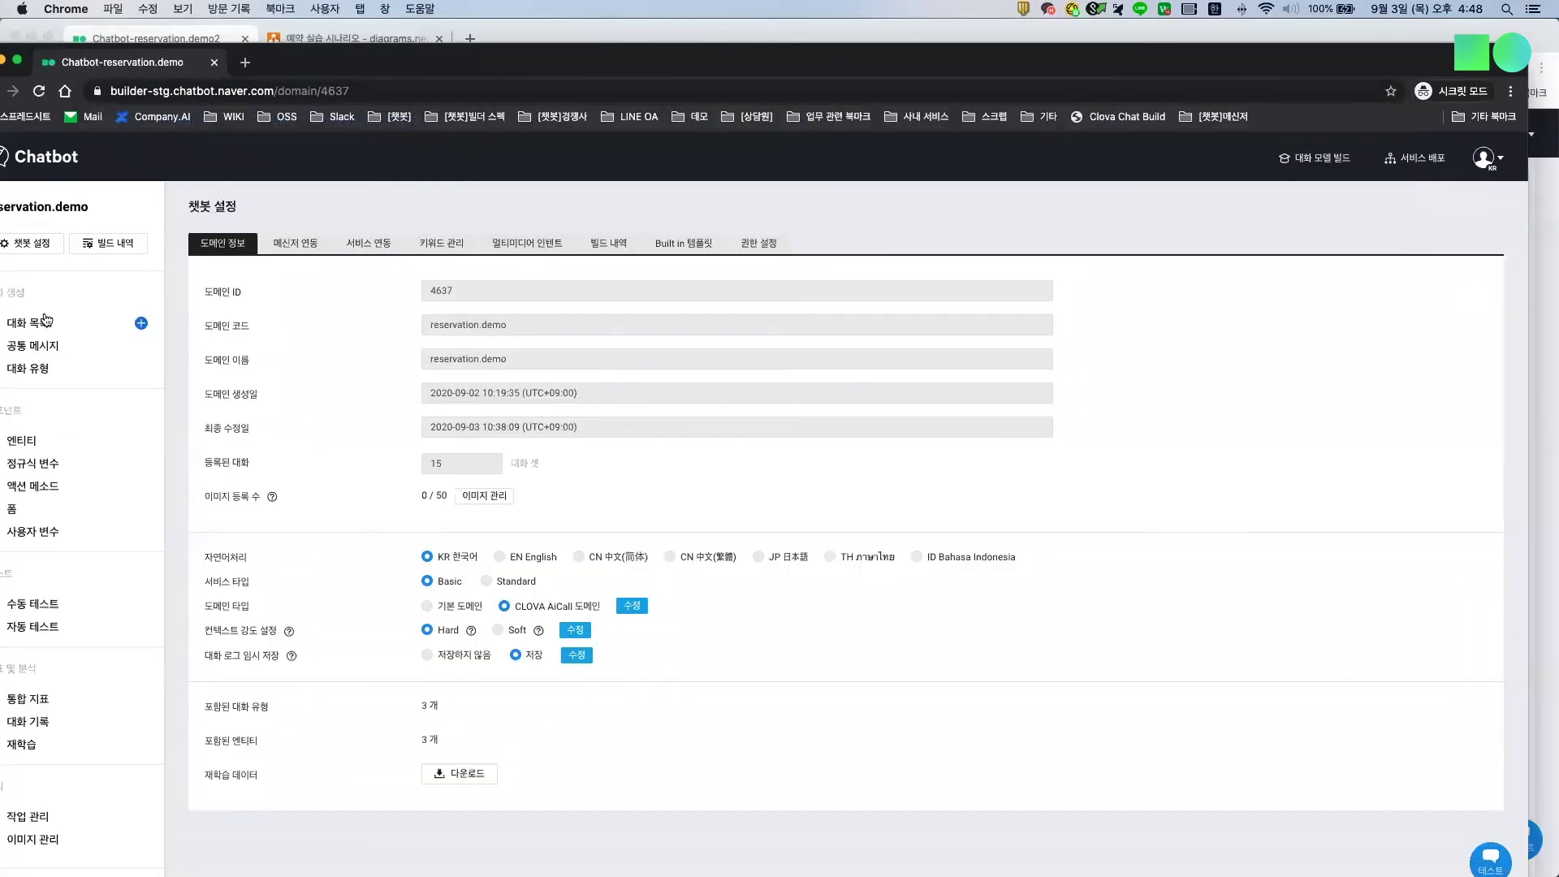
{"action": "key", "text": "ctrl+alt+Return"}
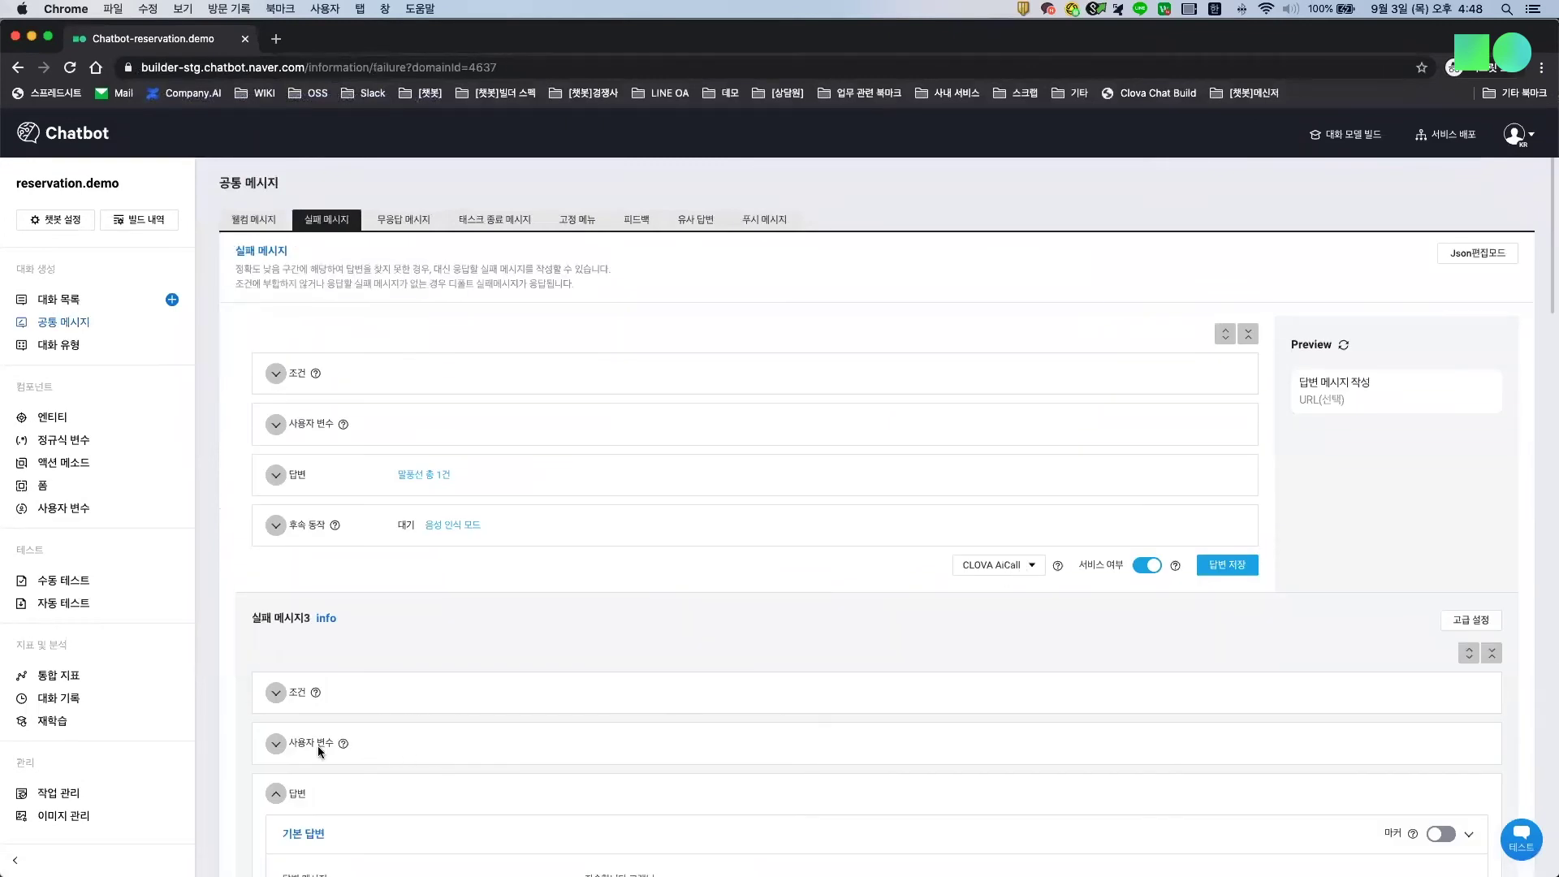
{"action": "scroll", "coordinate": [319, 745], "scroll_direction": "down", "scroll_amount": 5}
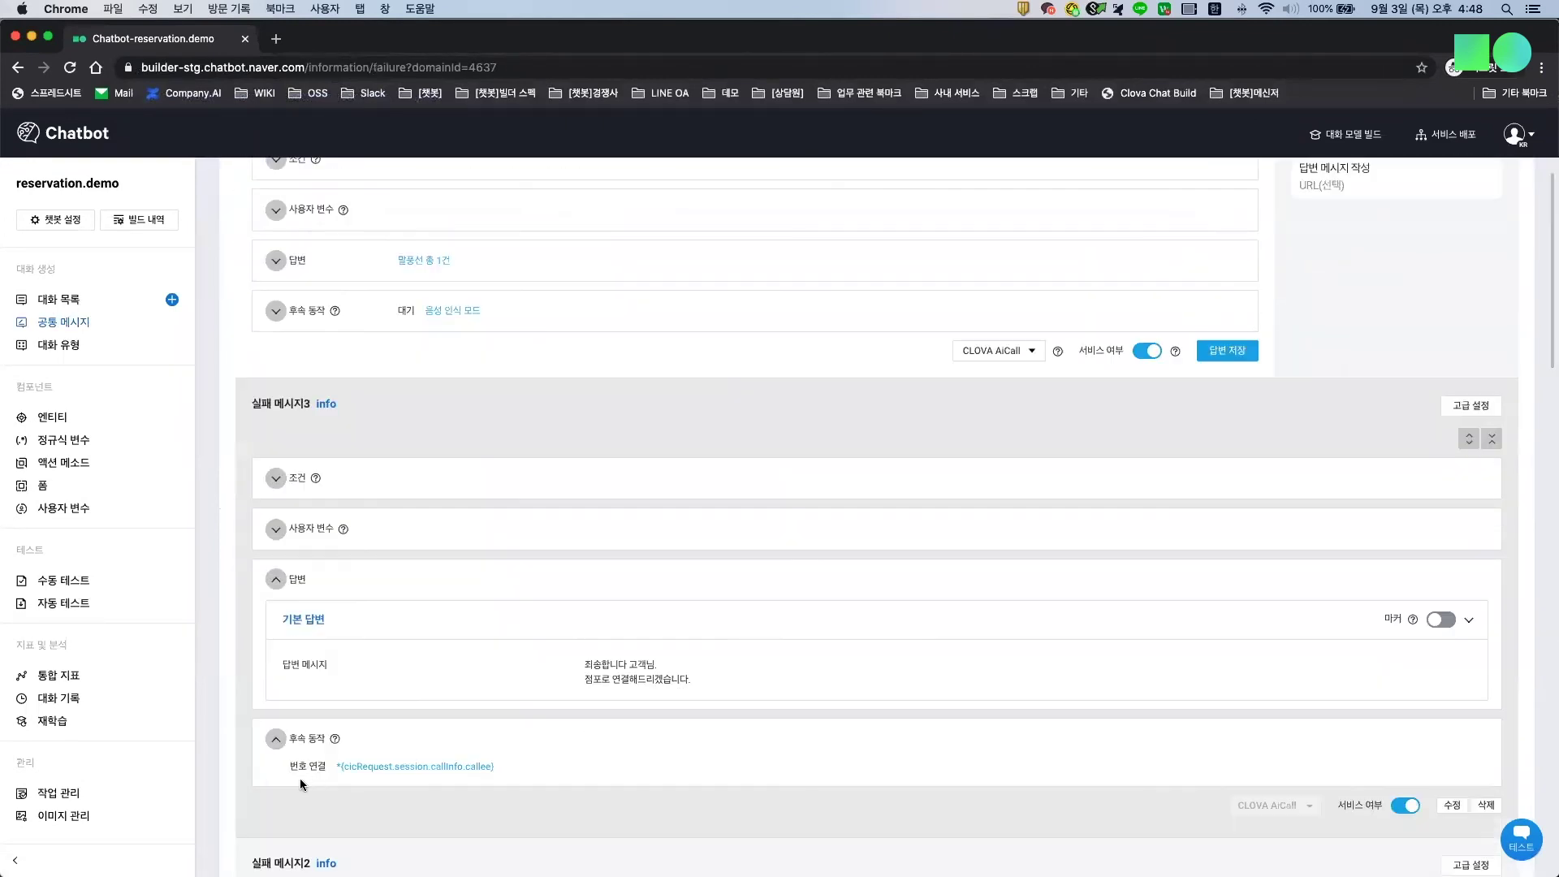
{"action": "scroll", "coordinate": [345, 643], "scroll_direction": "up", "scroll_amount": 1}
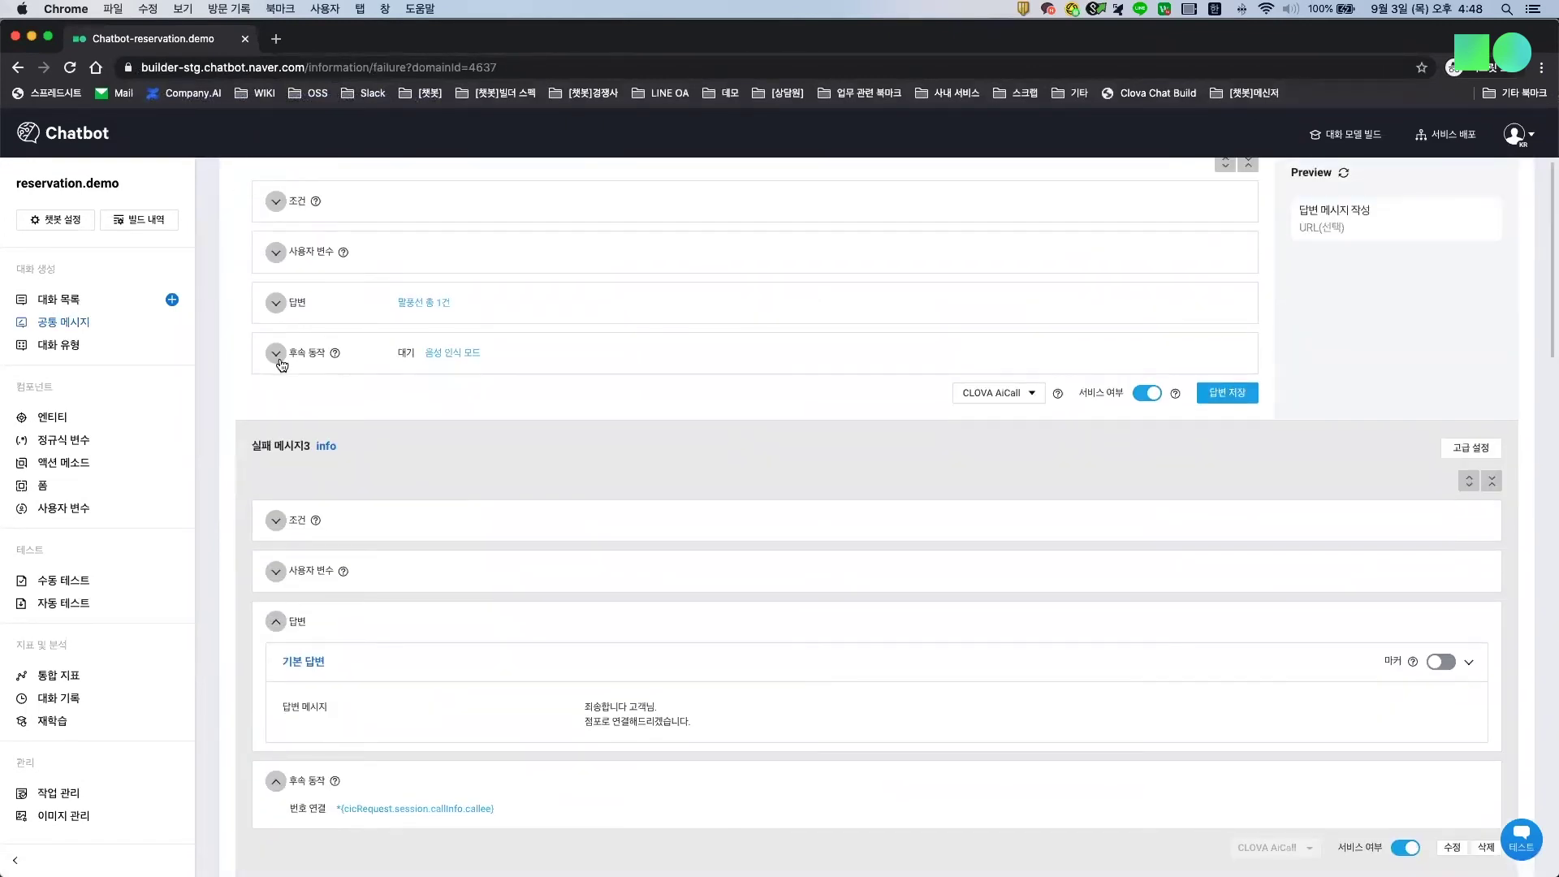
Step: Set the draft failure message's follow-up action to 번호 연결 with a test transfer number
{"action": "left_click", "coordinate": [276, 353]}
{"action": "left_click", "coordinate": [340, 391]}
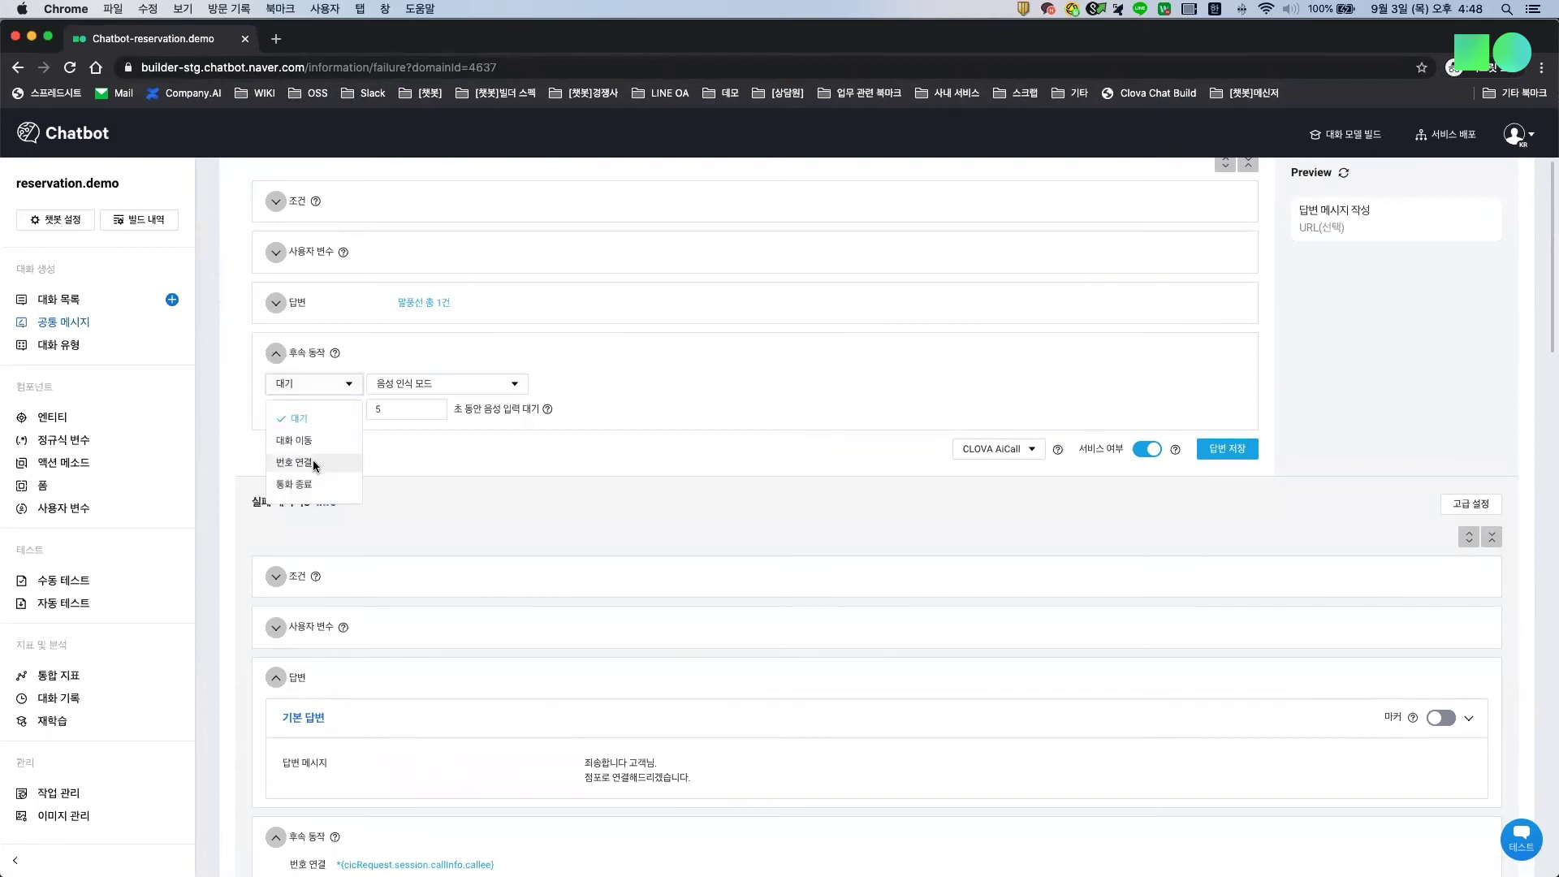
{"action": "left_click", "coordinate": [313, 459]}
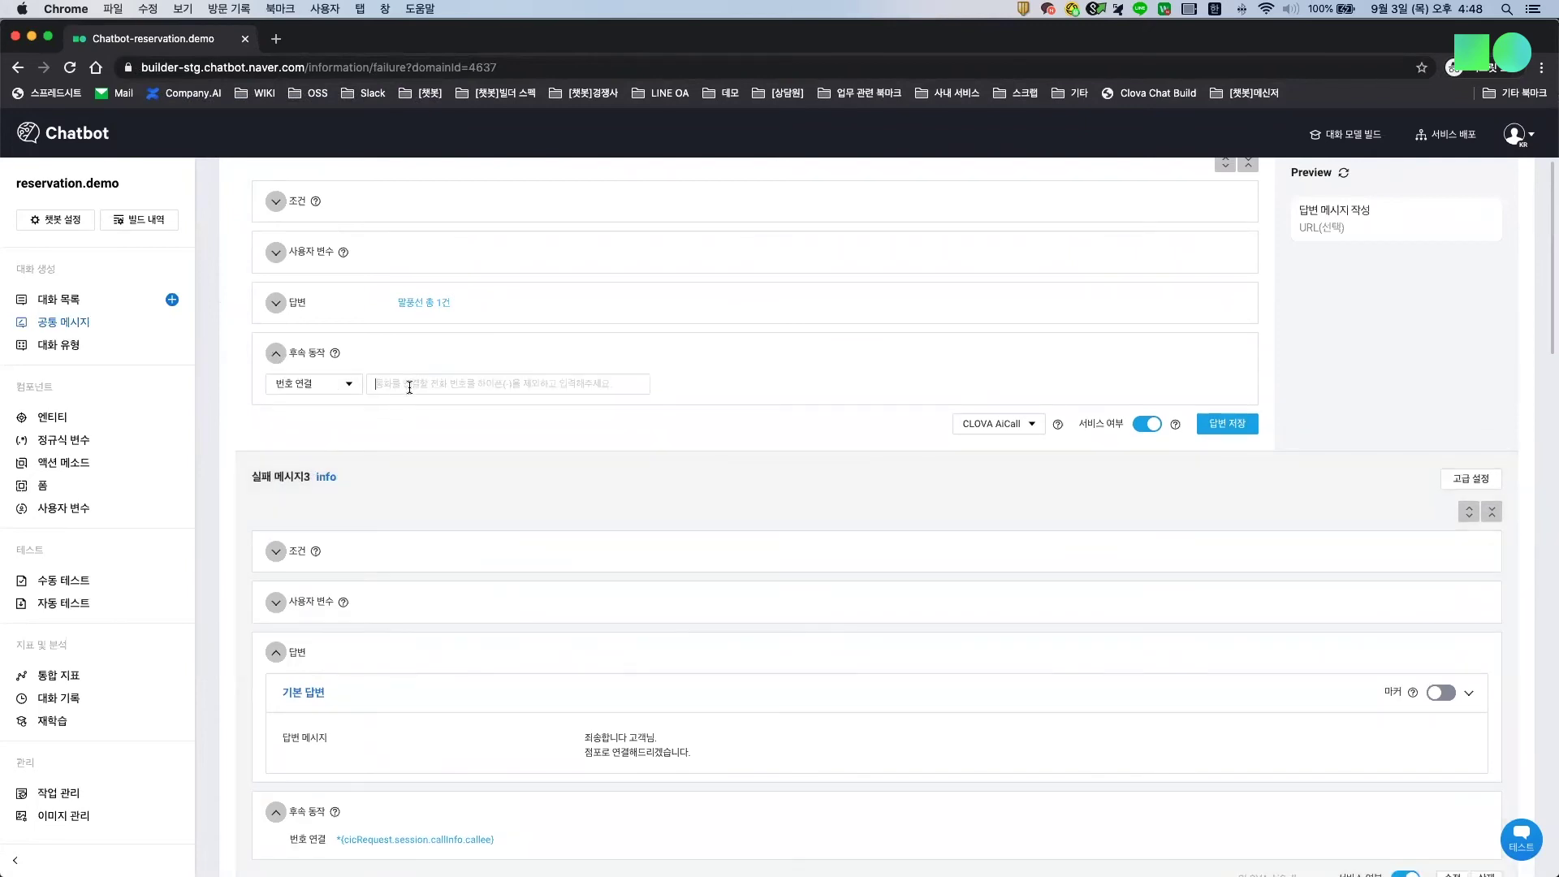
{"action": "left_click", "coordinate": [408, 386]}
{"action": "type", "text": "ㅇㄹㄴㅇㄹ"}
{"action": "key", "text": "BackSpace"}
{"action": "key", "text": "BackSpace"}
{"action": "key", "text": "BackSpace"}
{"action": "key", "text": "BackSpace"}
{"action": "key", "text": "BackSpace"}
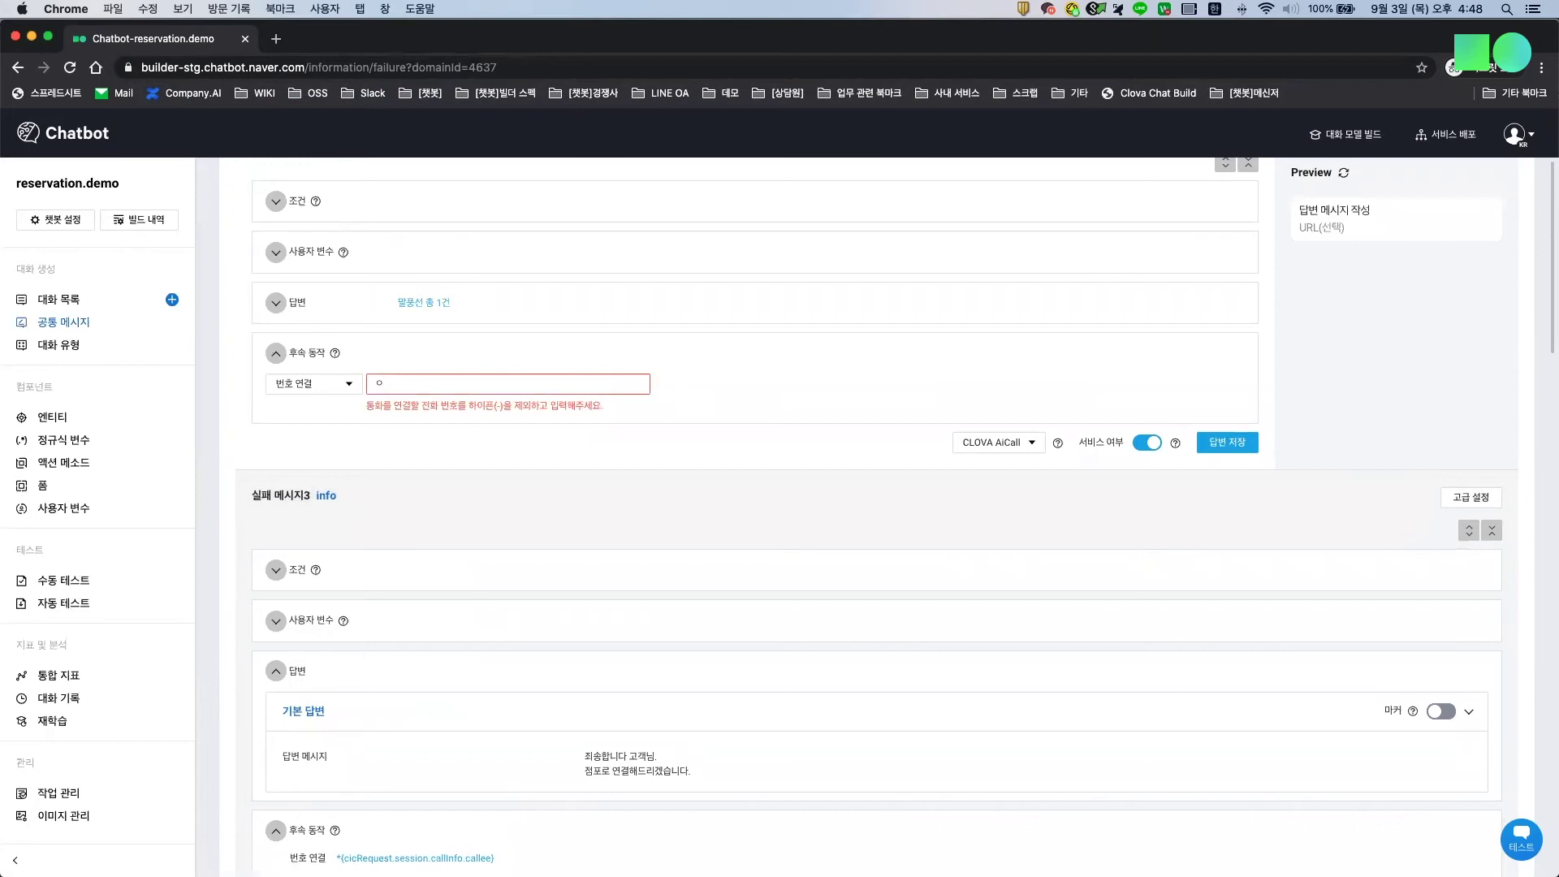
{"action": "type", "text": "123123123123"}
{"action": "scroll", "coordinate": [845, 520], "scroll_direction": "up", "scroll_amount": 3}
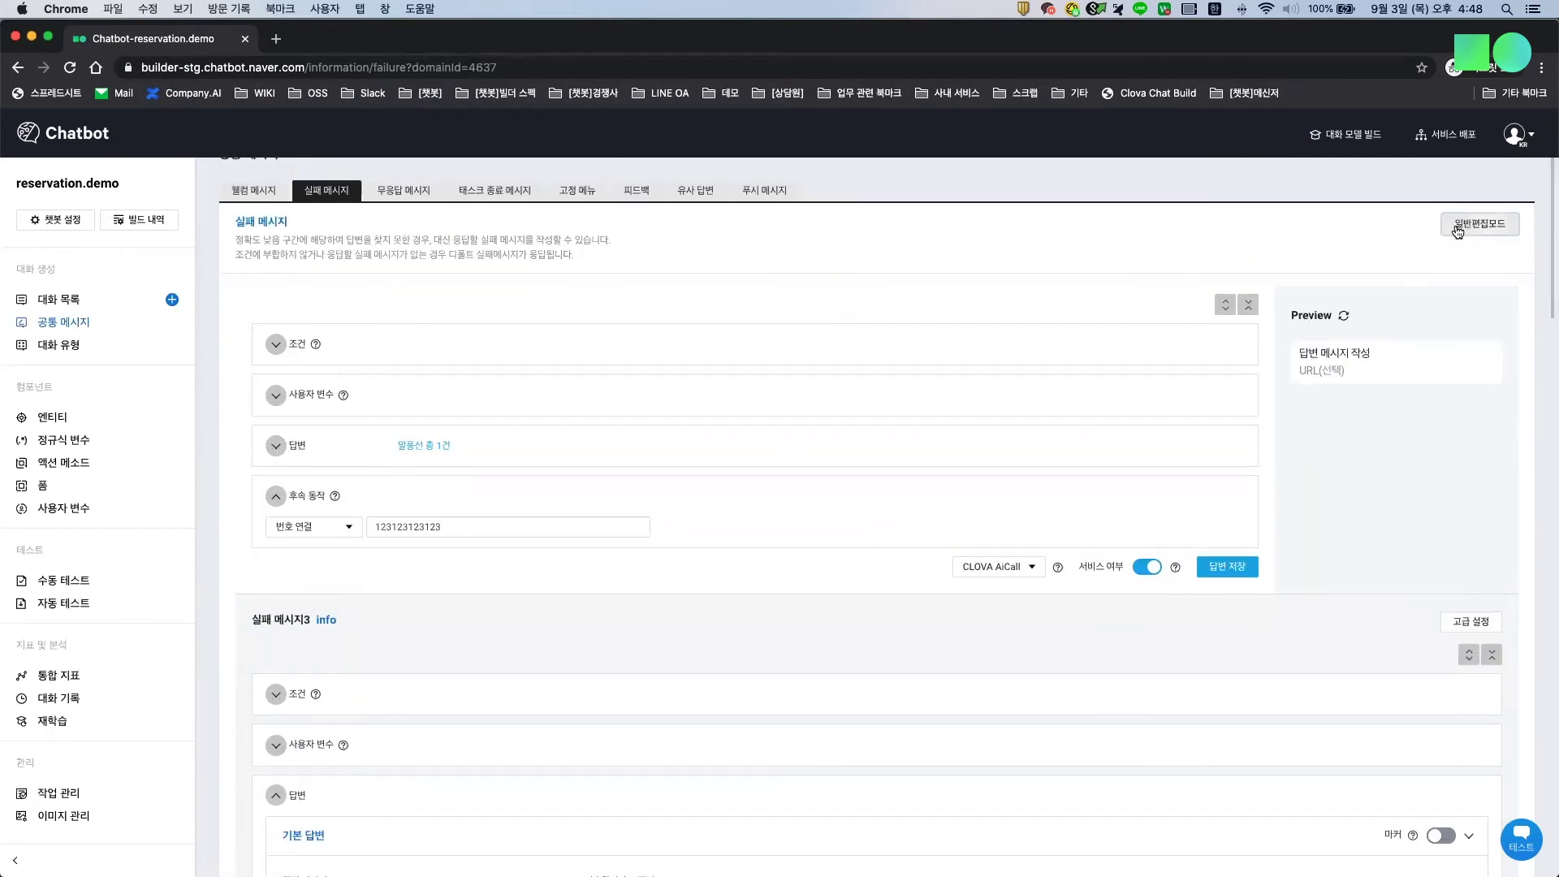
Step: Lengthen the TransferCall phone number in Json편집모드, review the entries, then minimize the window
{"action": "left_click", "coordinate": [276, 445]}
{"action": "scroll", "coordinate": [500, 497], "scroll_direction": "down", "scroll_amount": 3}
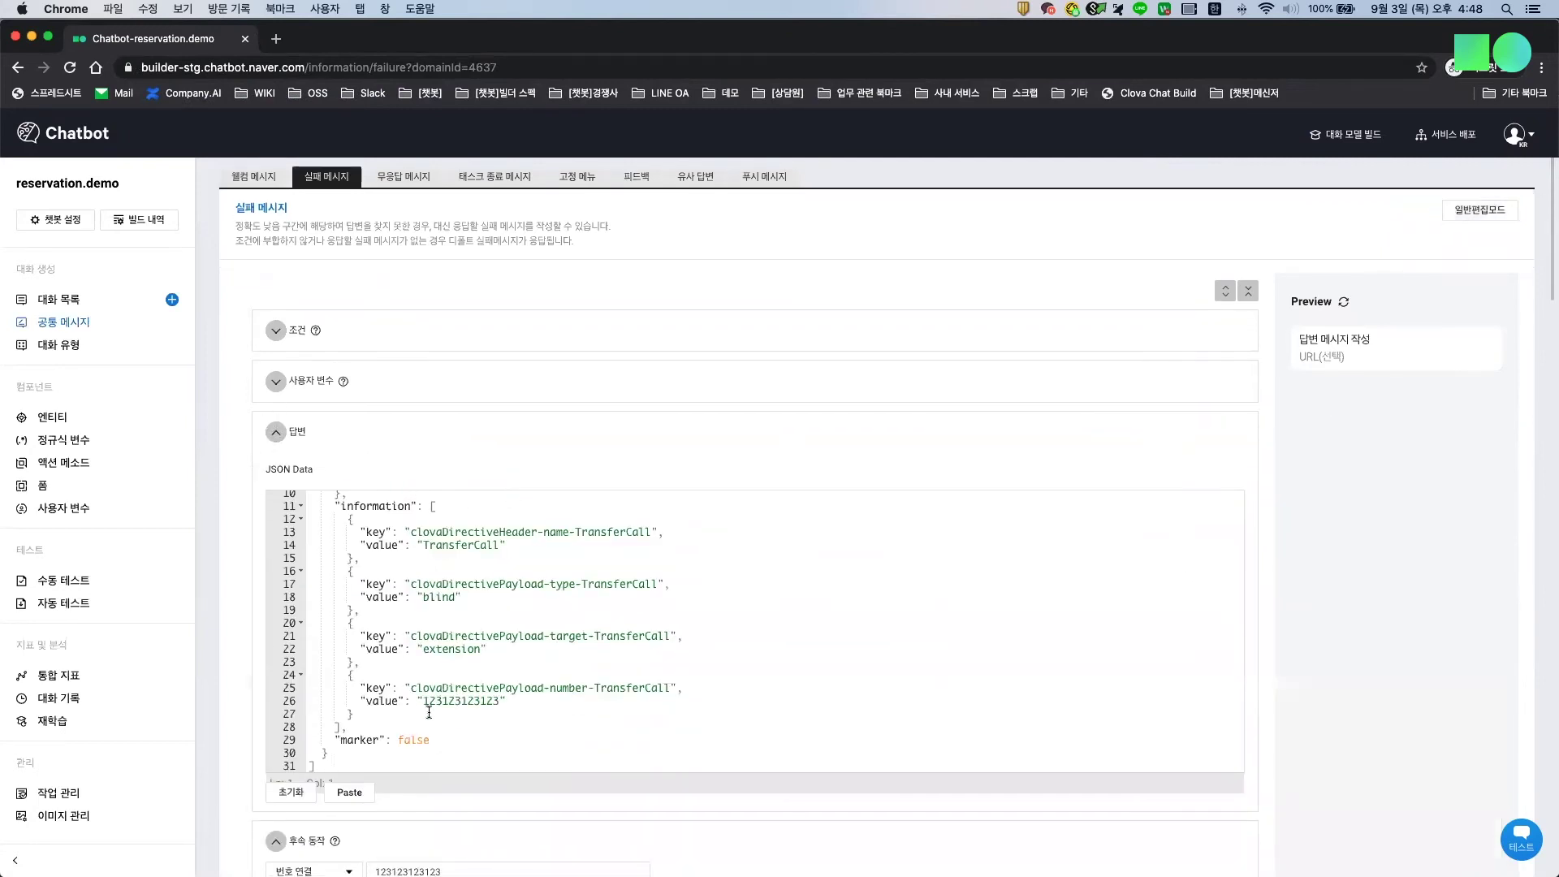
{"action": "left_click_drag", "start_coordinate": [430, 703], "coordinate": [481, 703]}
{"action": "scroll", "coordinate": [510, 583], "scroll_direction": "down", "scroll_amount": 3}
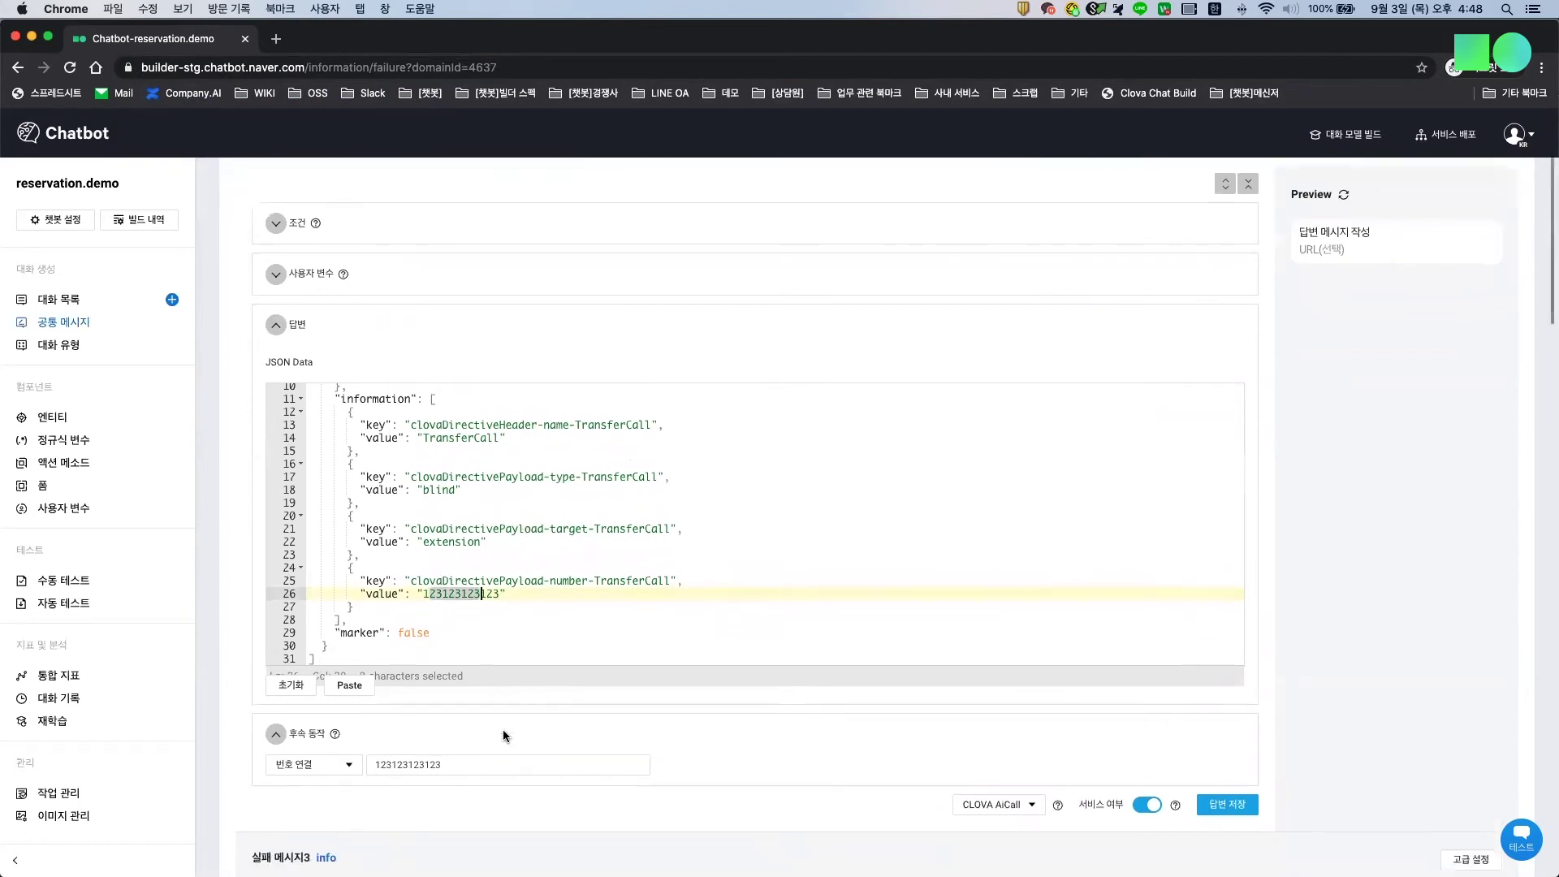
{"action": "left_click", "coordinate": [480, 739]}
{"action": "type", "text": "12321312"}
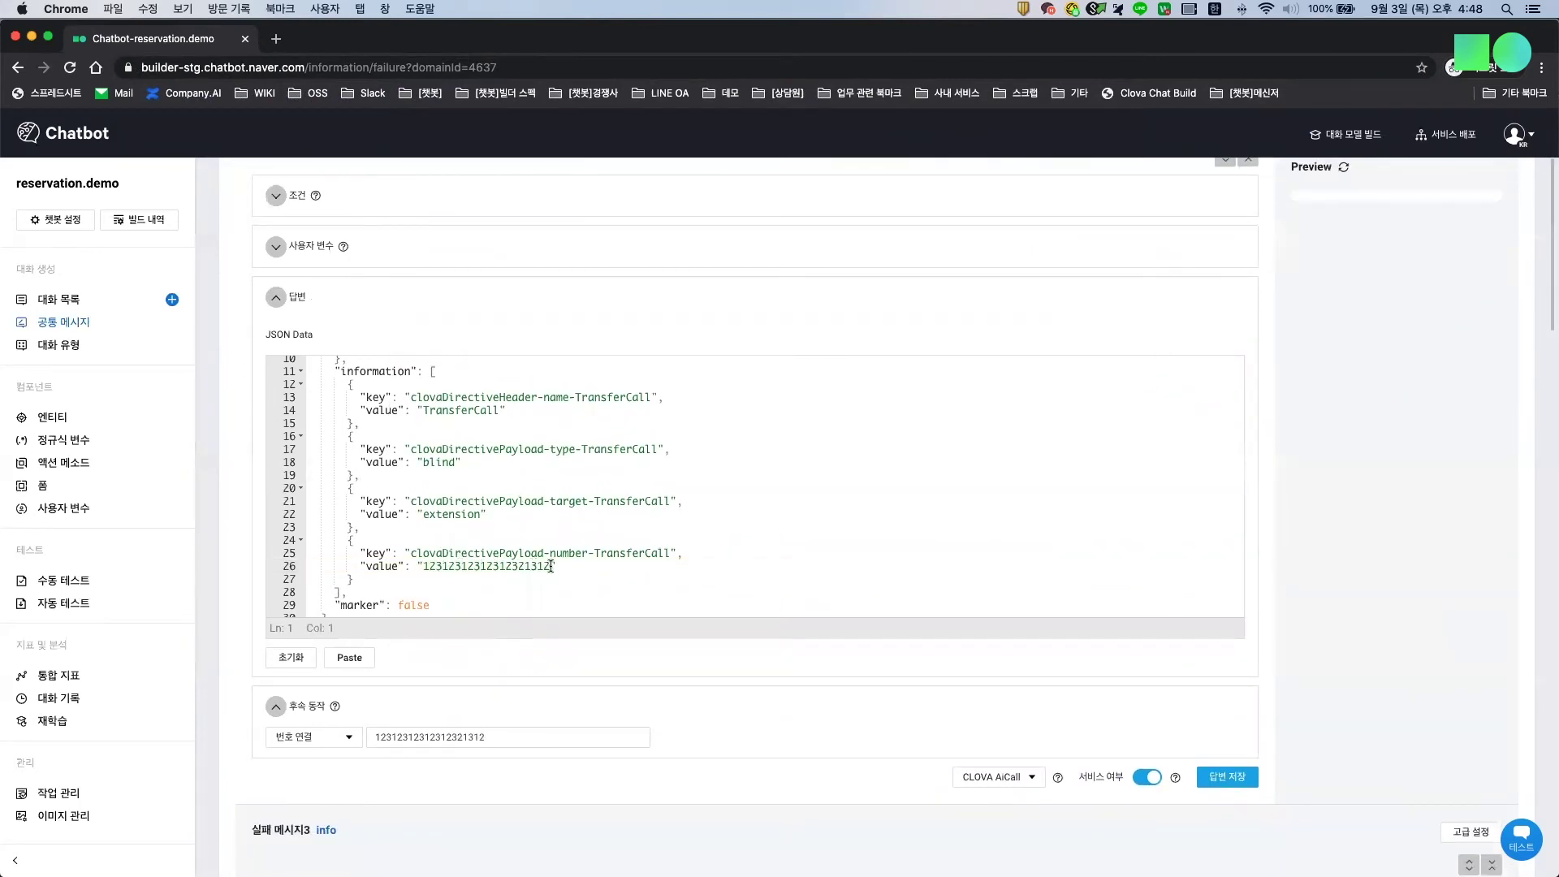
{"action": "left_click_drag", "start_coordinate": [551, 566], "coordinate": [349, 384]}
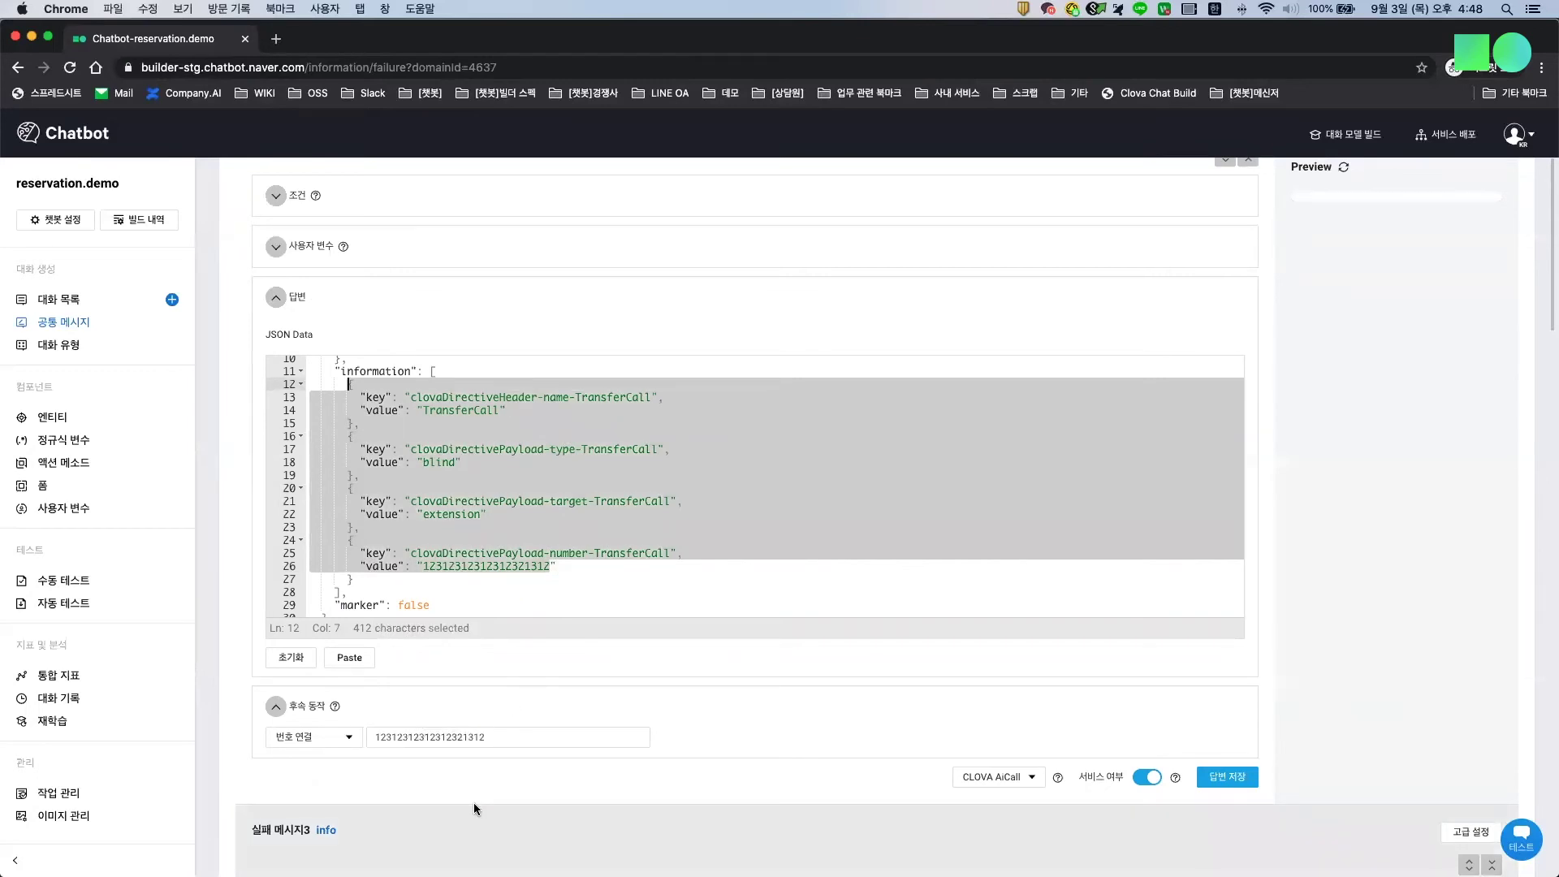
{"action": "left_click", "coordinate": [31, 36]}
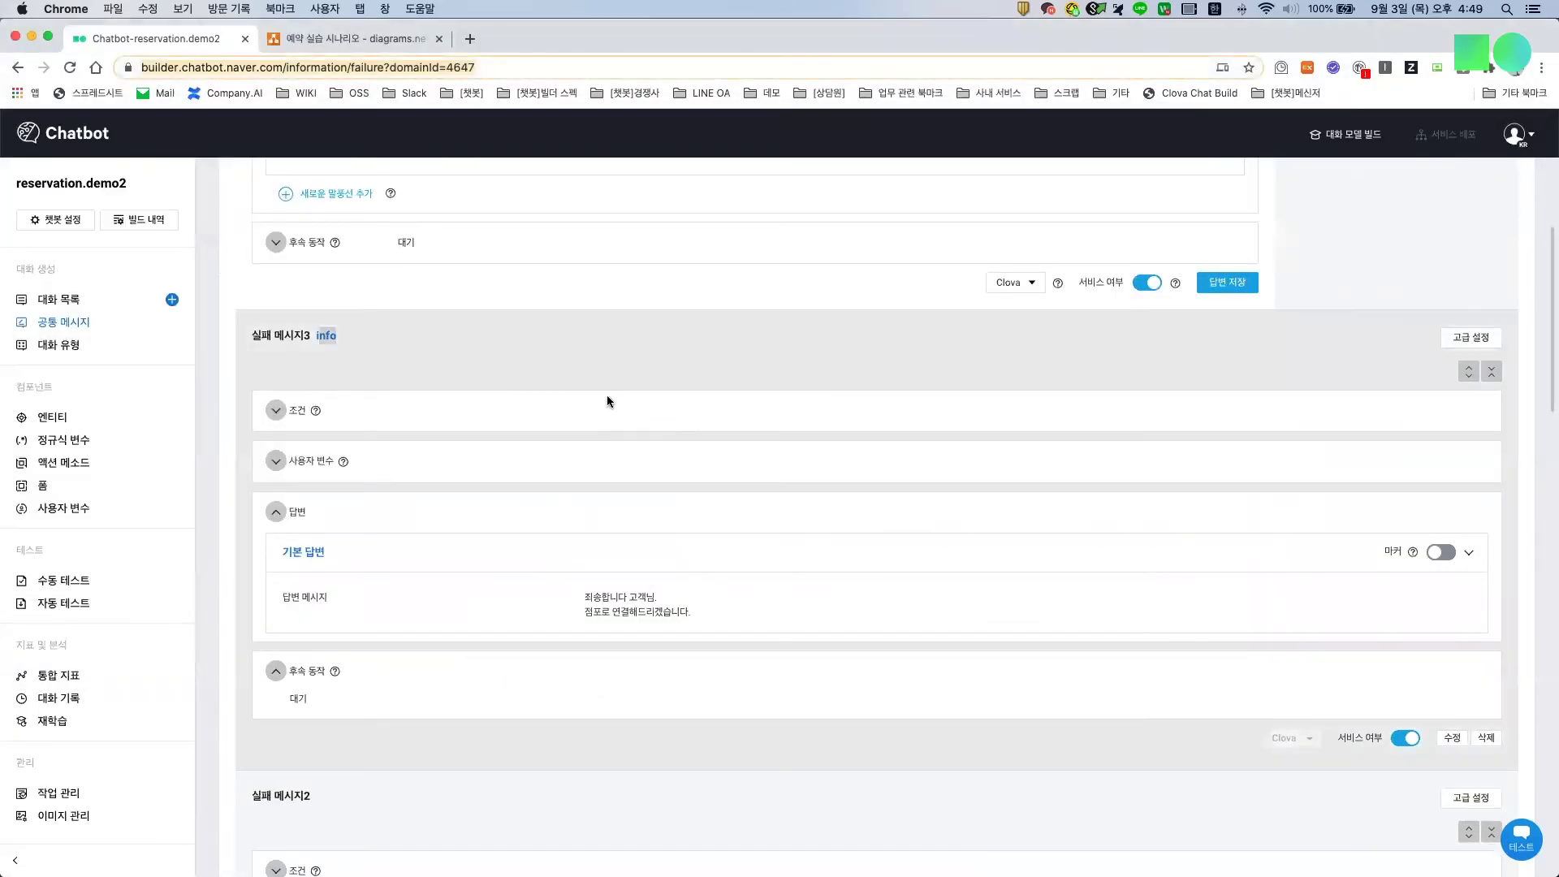
Step: Look over reservation.demo2's 실패 메시지2 and 실패 메시지1, then open its 대화 목록
{"action": "left_click", "coordinate": [704, 426]}
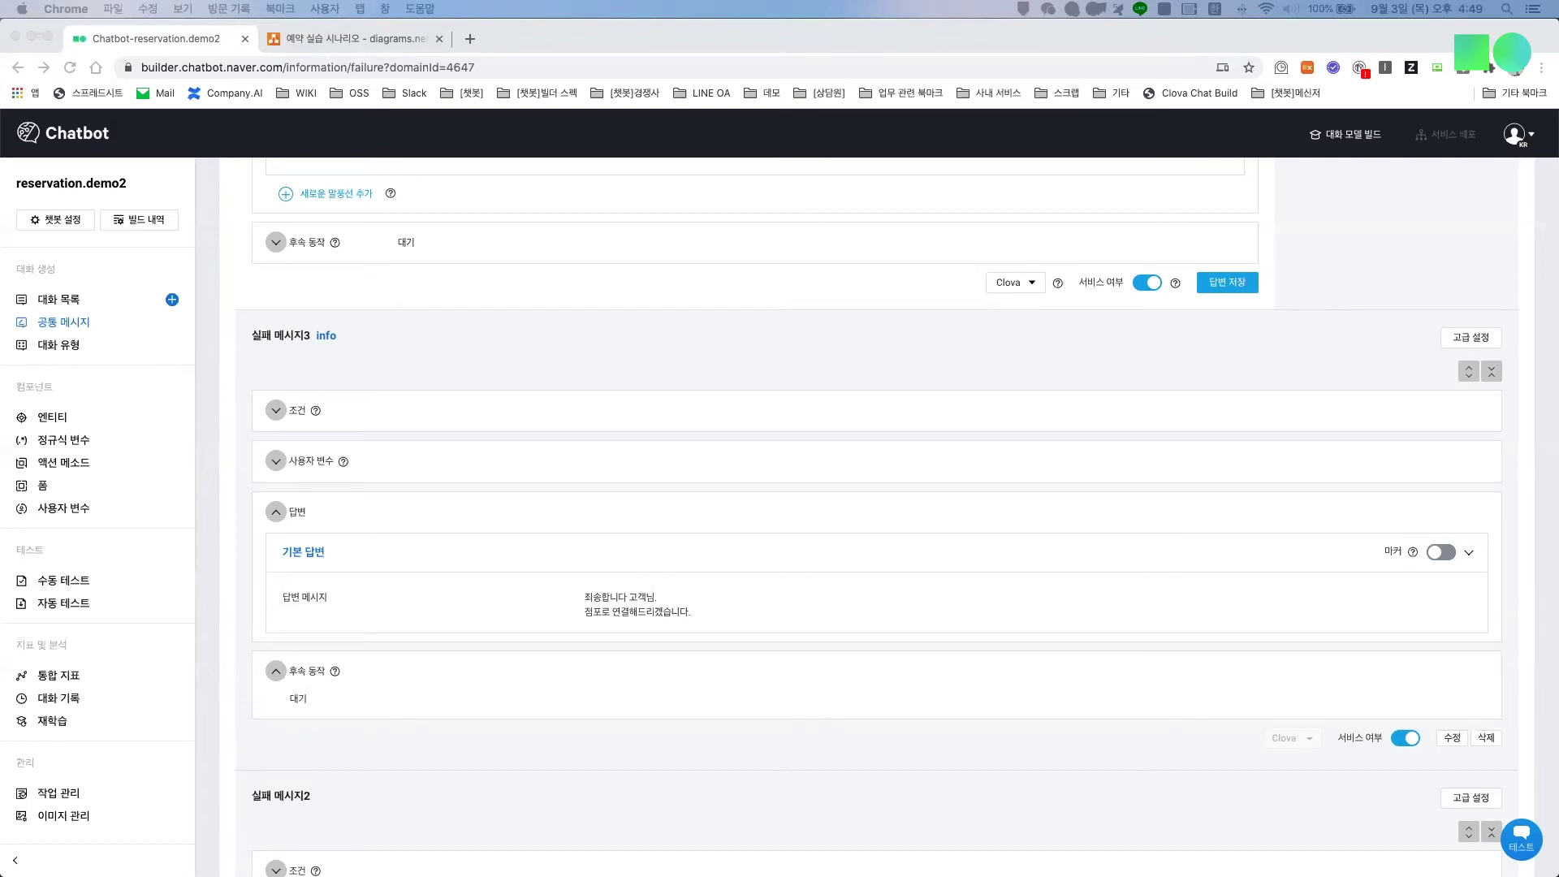
{"action": "left_click", "coordinate": [985, 493]}
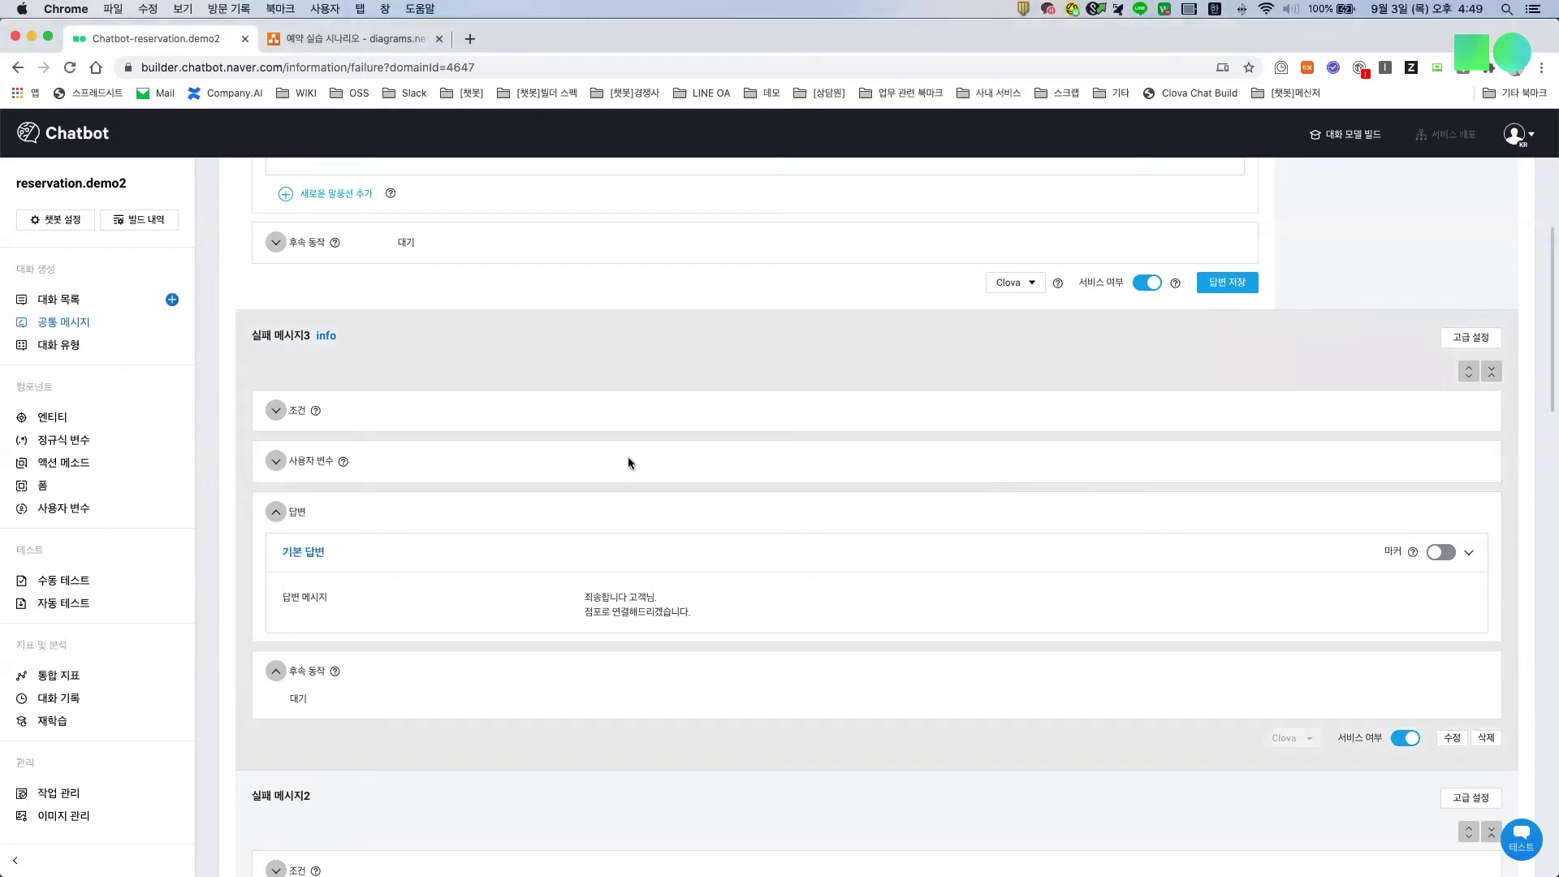
{"action": "scroll", "coordinate": [627, 457], "scroll_direction": "down", "scroll_amount": 10}
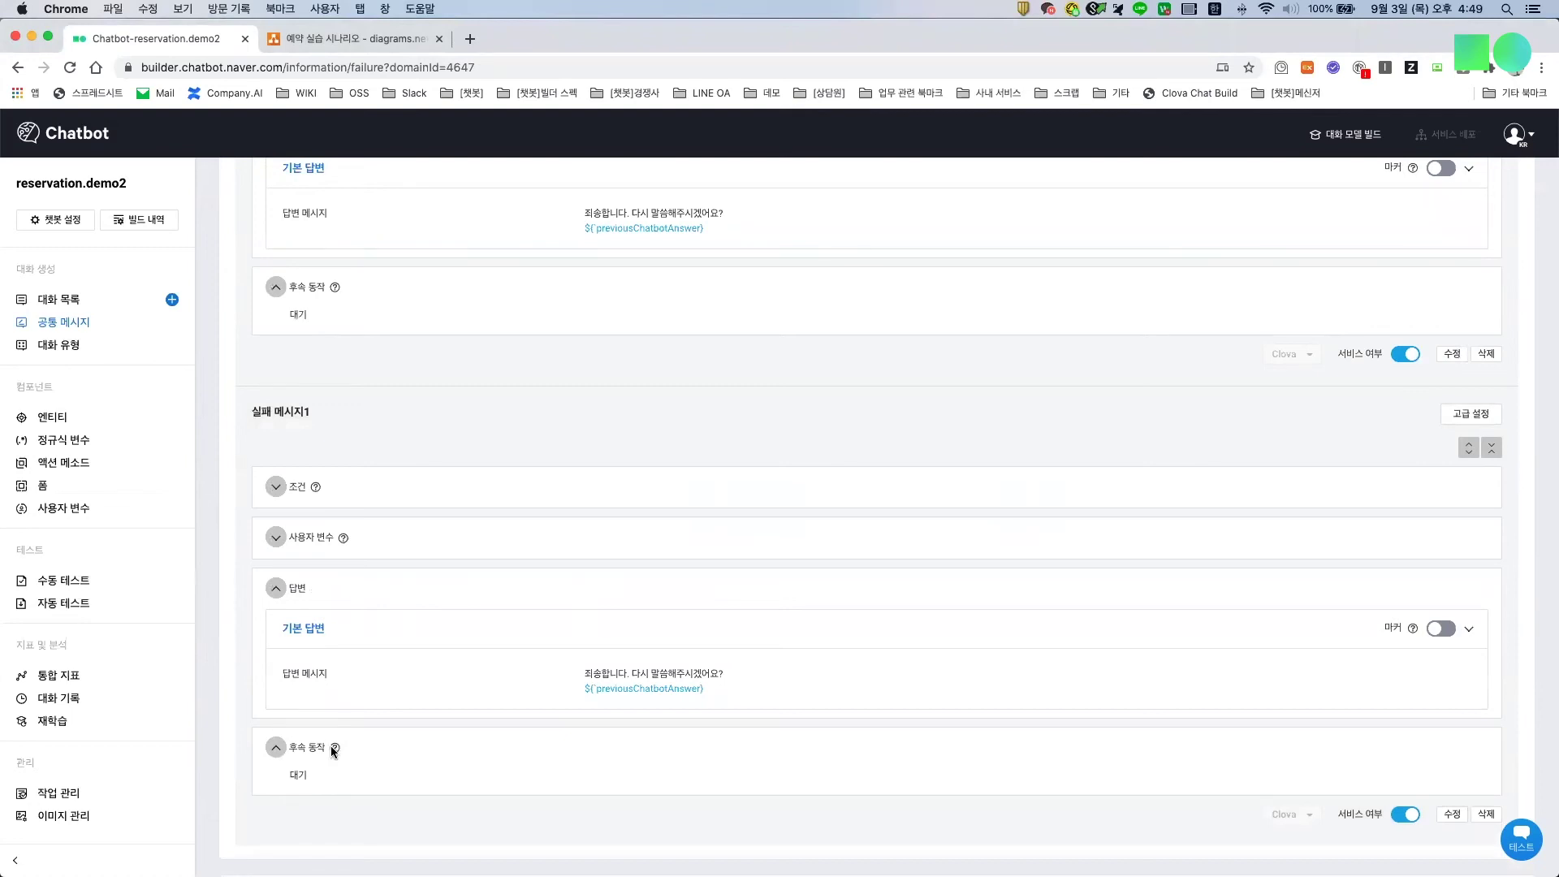
{"action": "scroll", "coordinate": [466, 638], "scroll_direction": "up", "scroll_amount": 4}
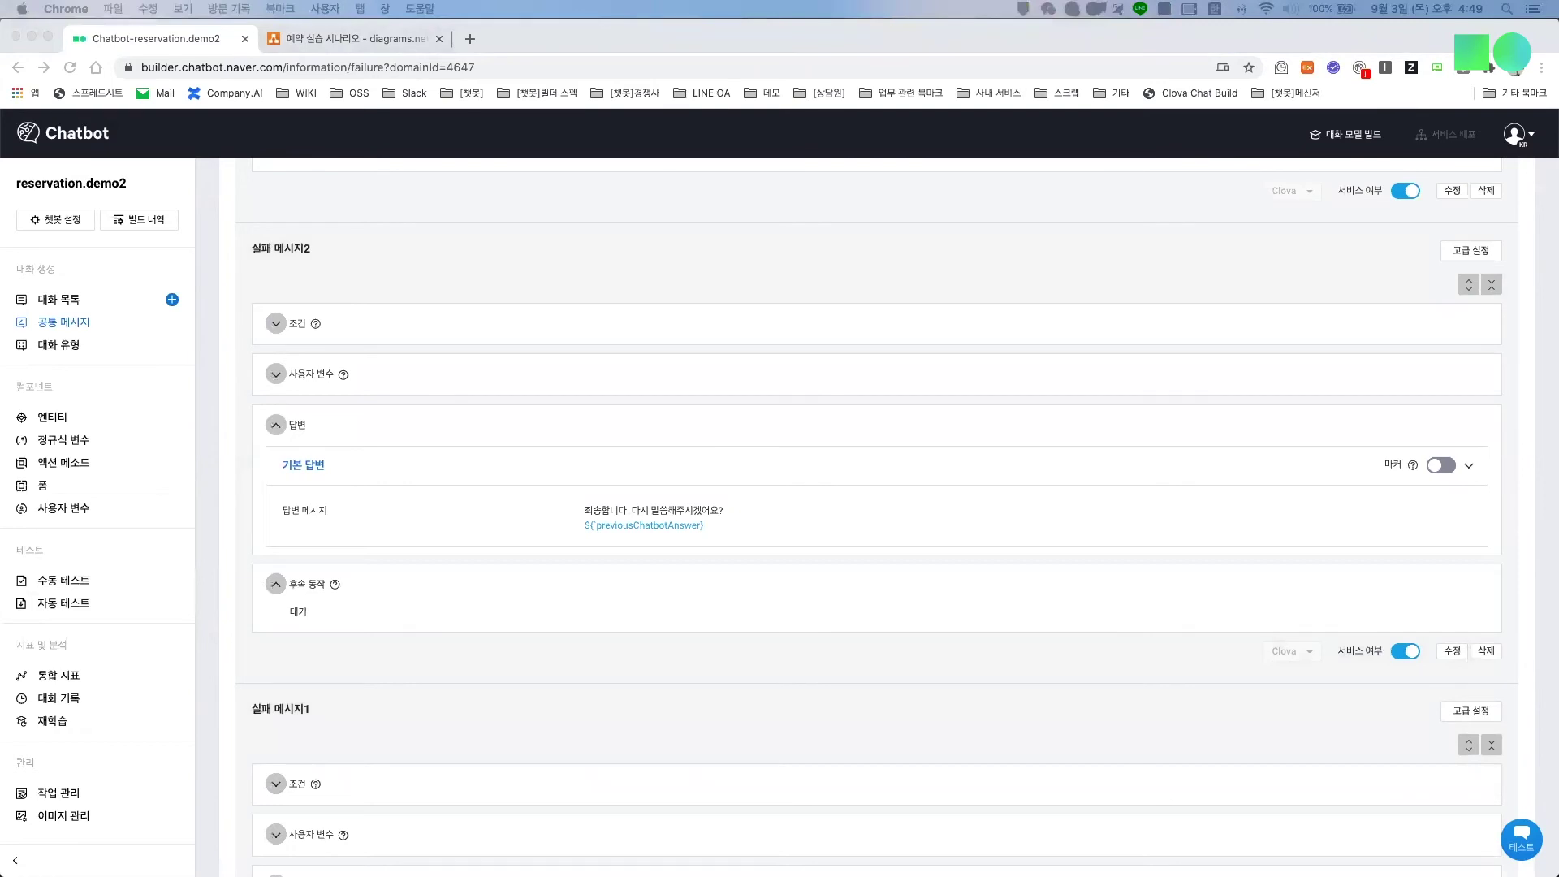
{"action": "left_click", "coordinate": [77, 305]}
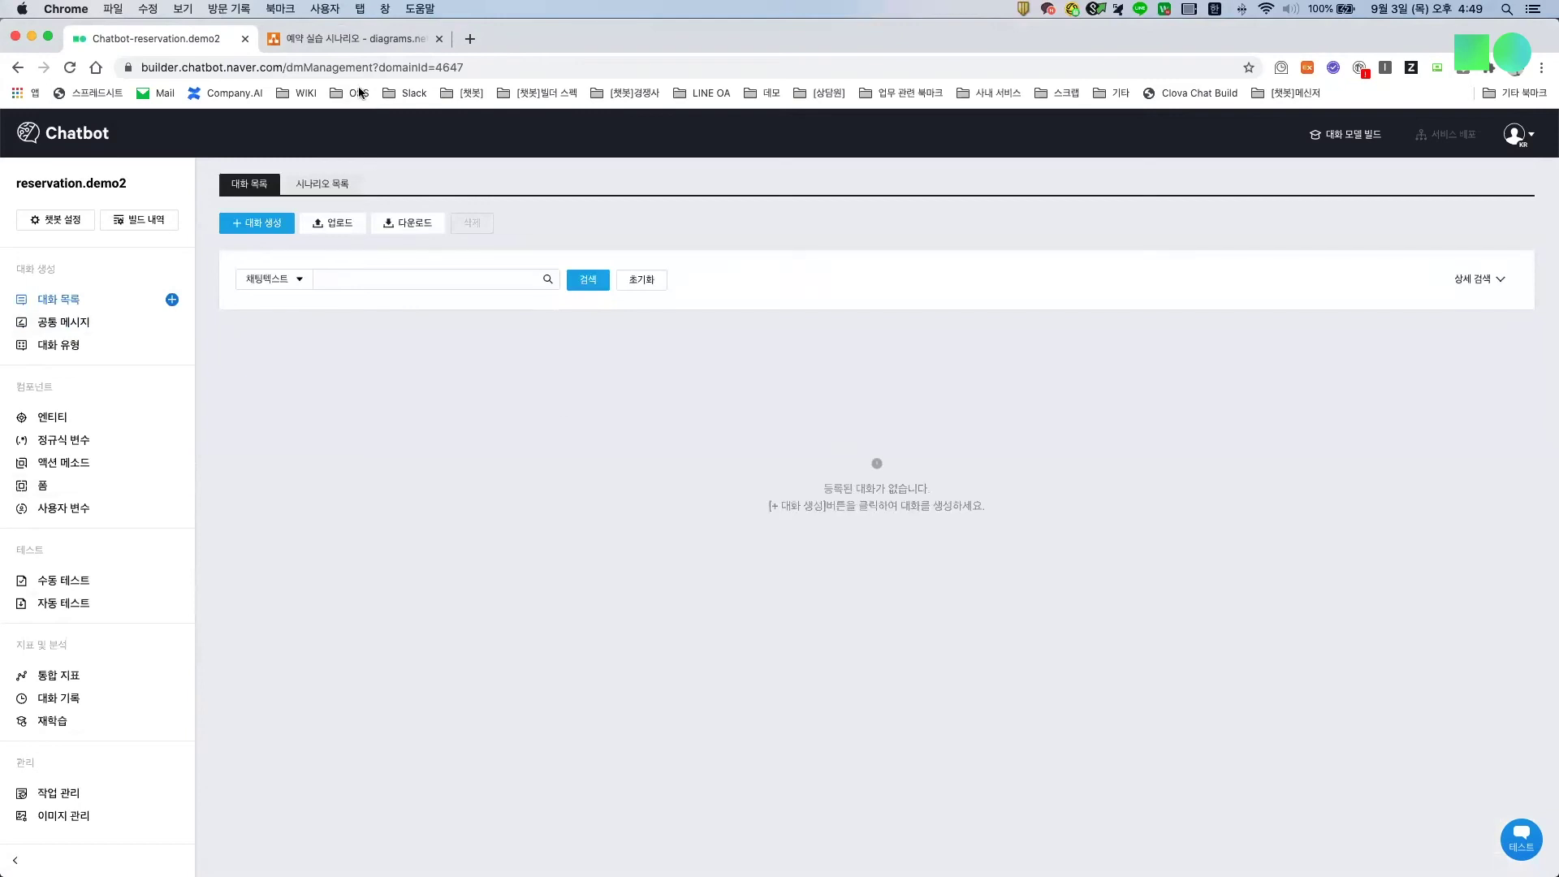
Step: Inspect the Main시나리오 page from the welcome message onward, then return to the chatbot builder
{"action": "left_click", "coordinate": [388, 43]}
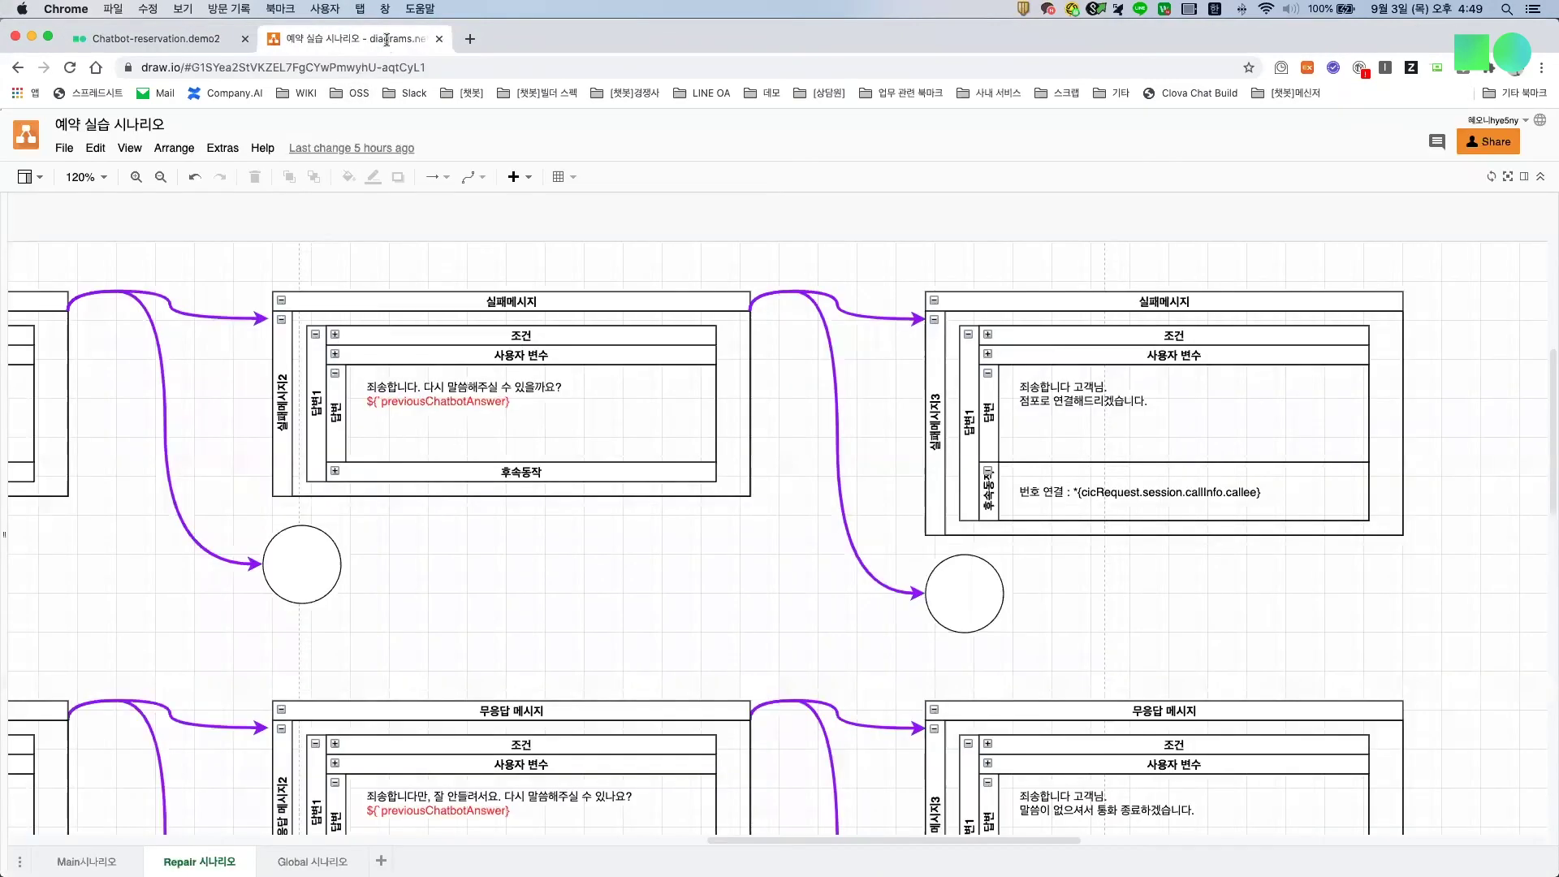
{"action": "left_click", "coordinate": [87, 861]}
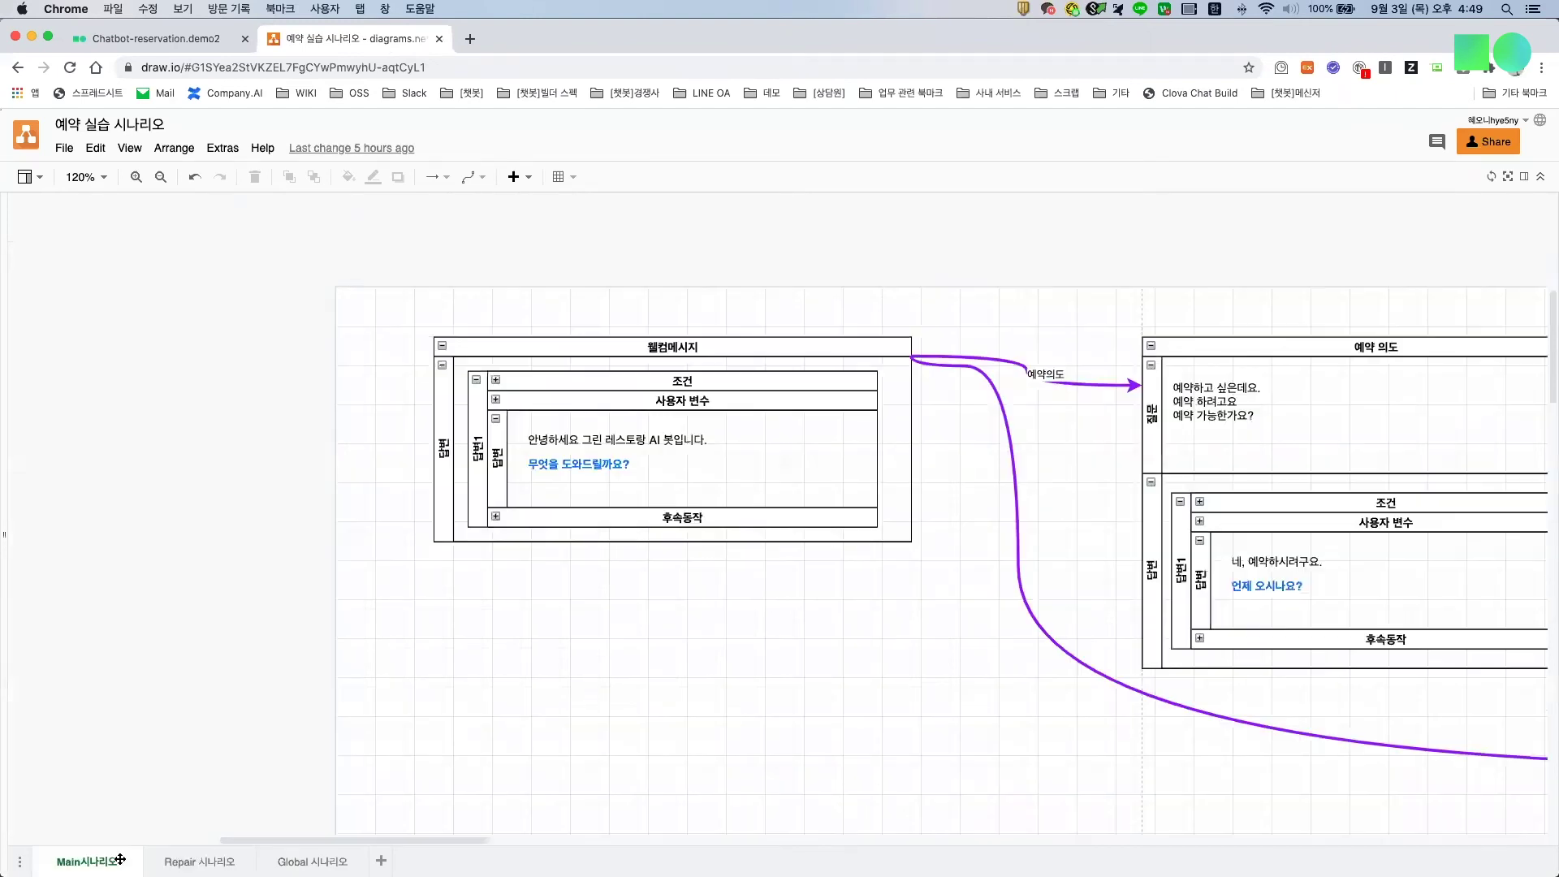
{"action": "double_click", "coordinate": [161, 176]}
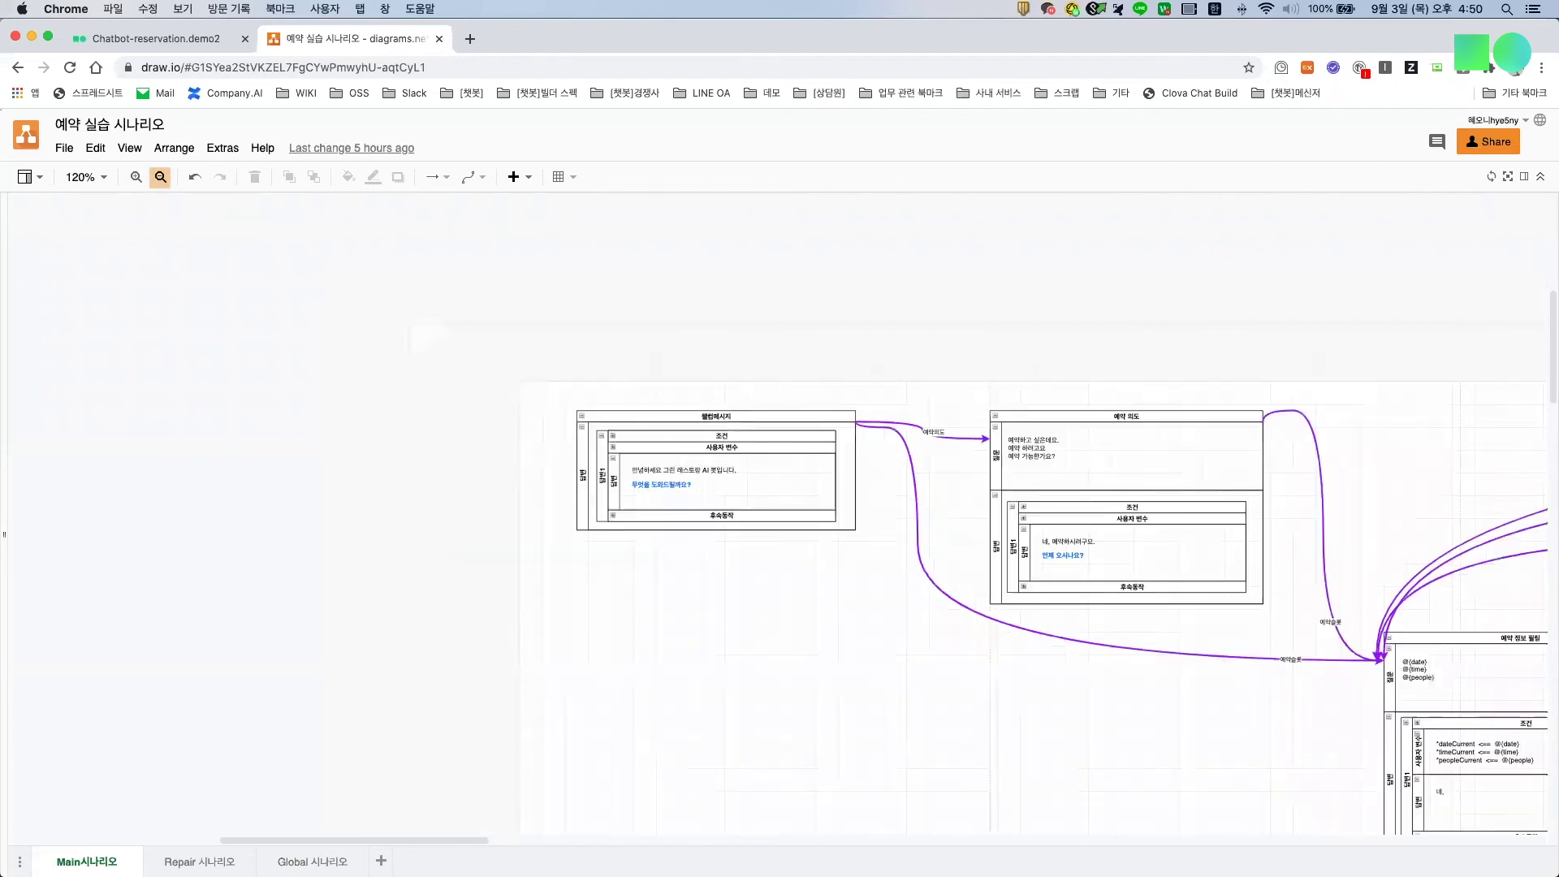
{"action": "scroll", "coordinate": [243, 236], "scroll_direction": "right", "scroll_amount": 4}
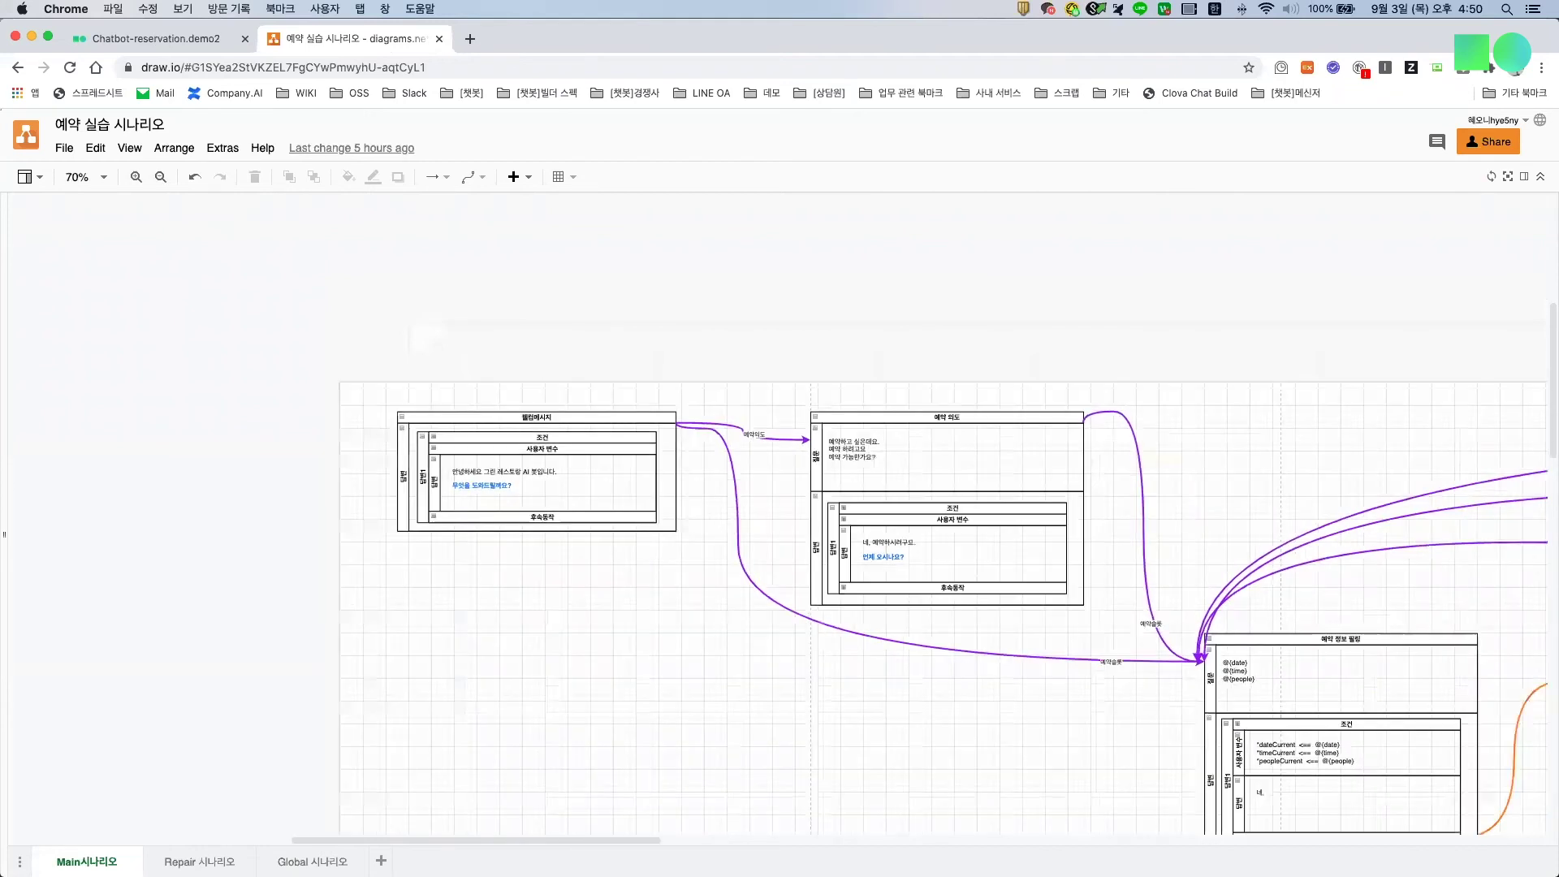
{"action": "left_click", "coordinate": [156, 39]}
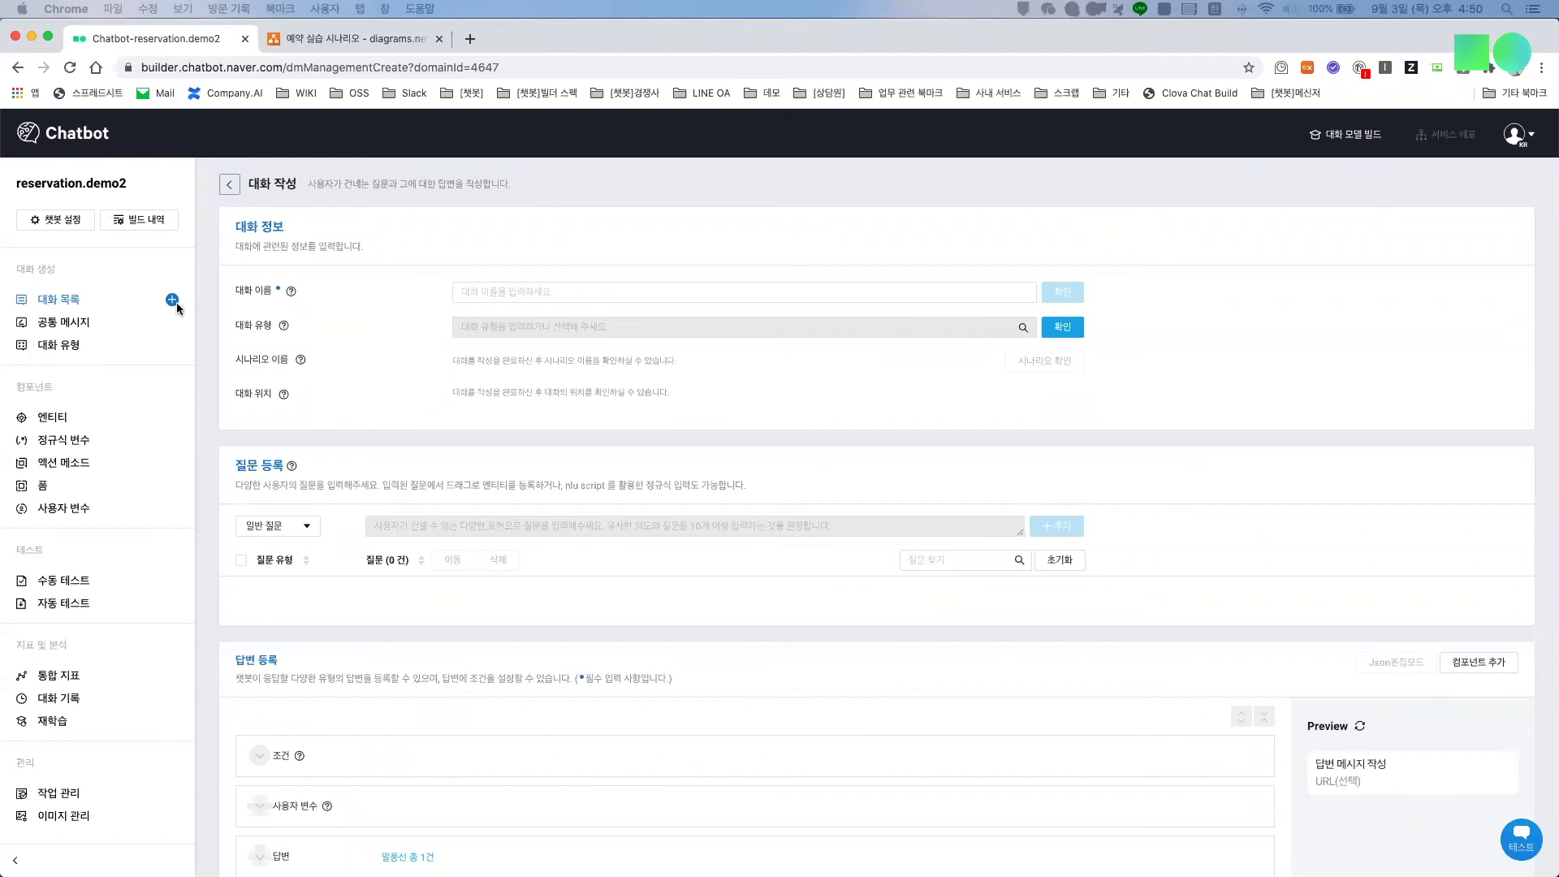
Step: Create the dialog 예약의도 with dialog type main
{"action": "left_click", "coordinate": [525, 286]}
{"action": "type", "text": "예약웰"}
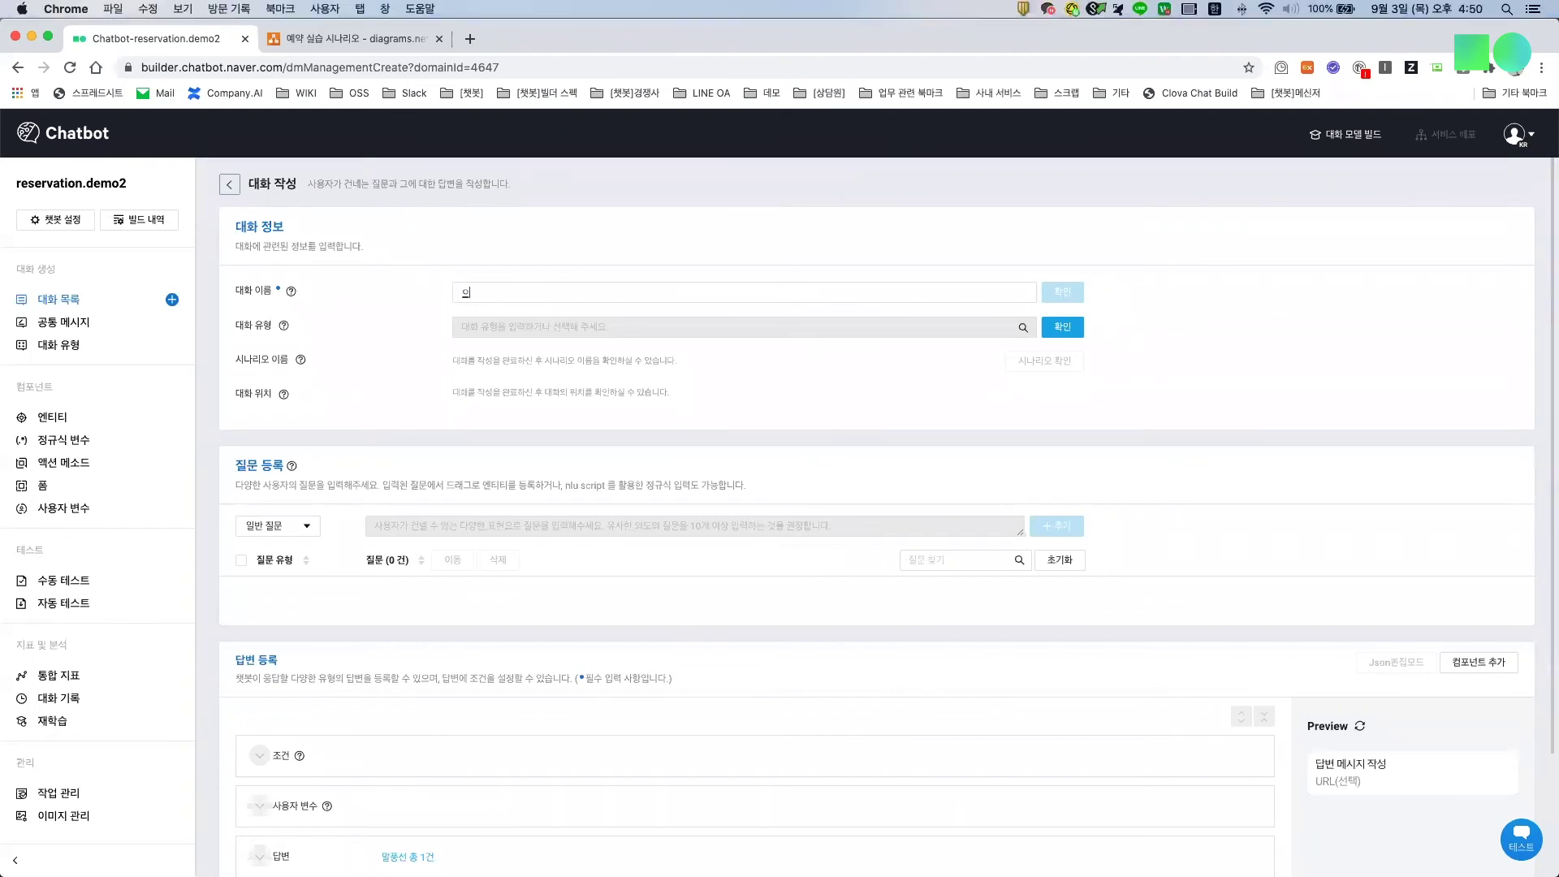
{"action": "type", "text": "뢰"}
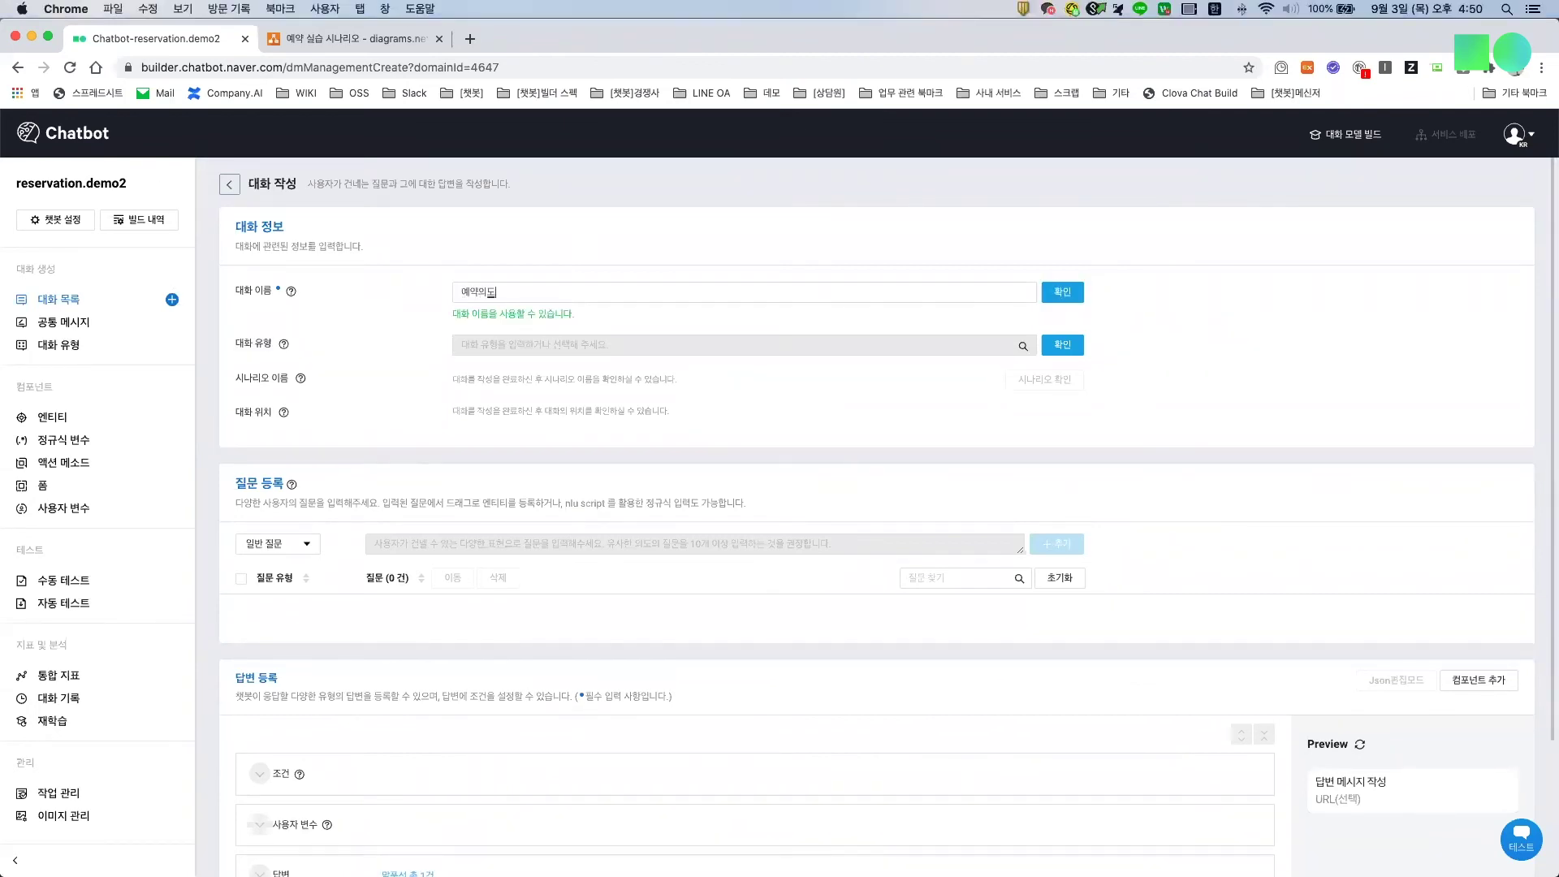
{"action": "key", "text": "Return"}
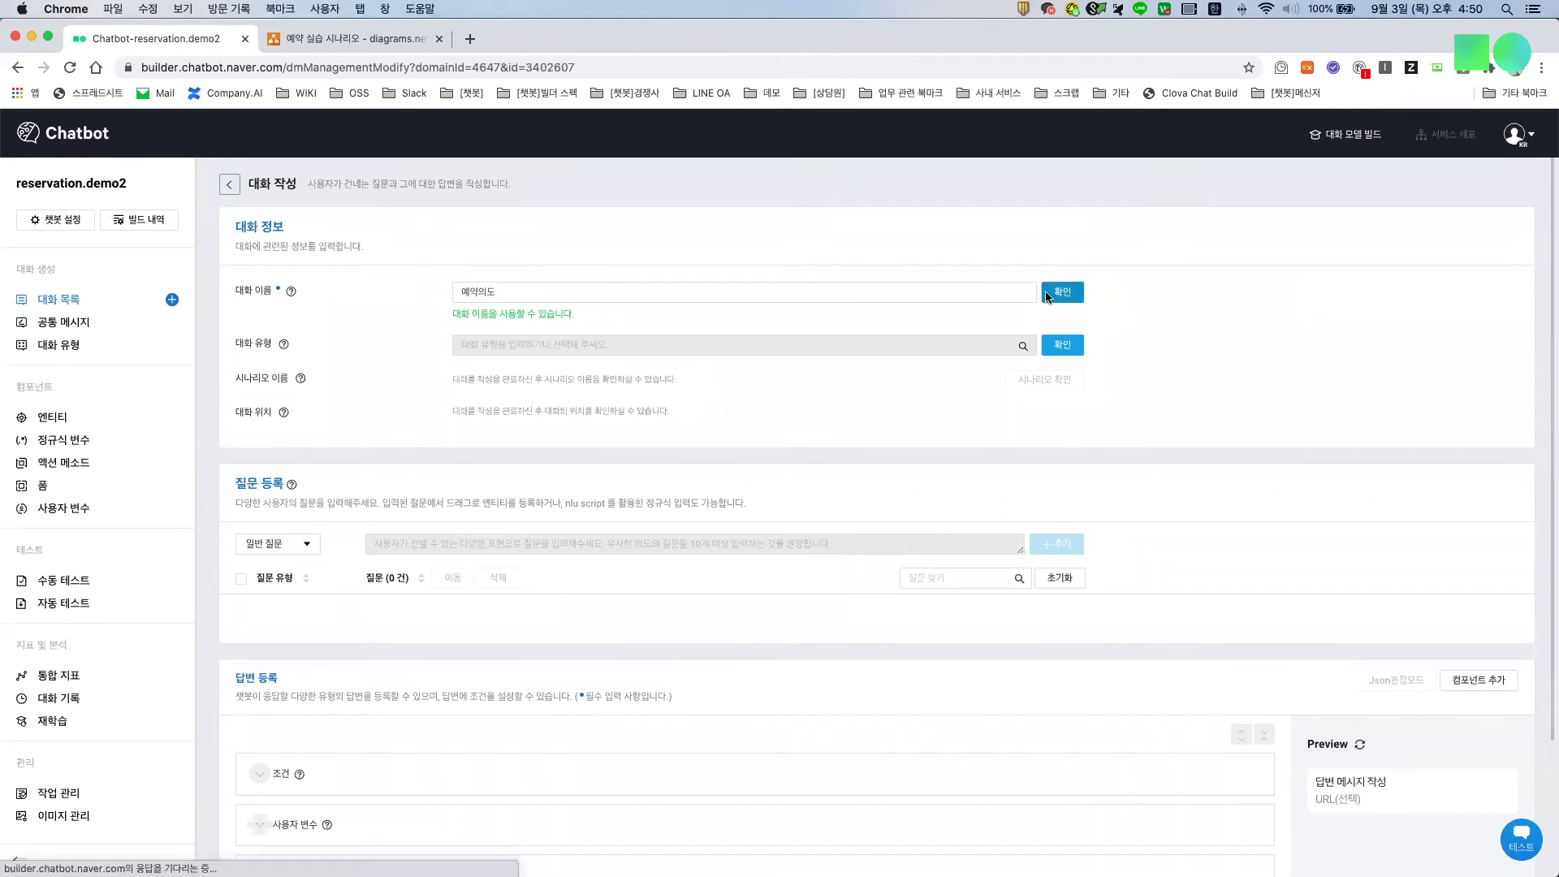
{"action": "left_click", "coordinate": [524, 326]}
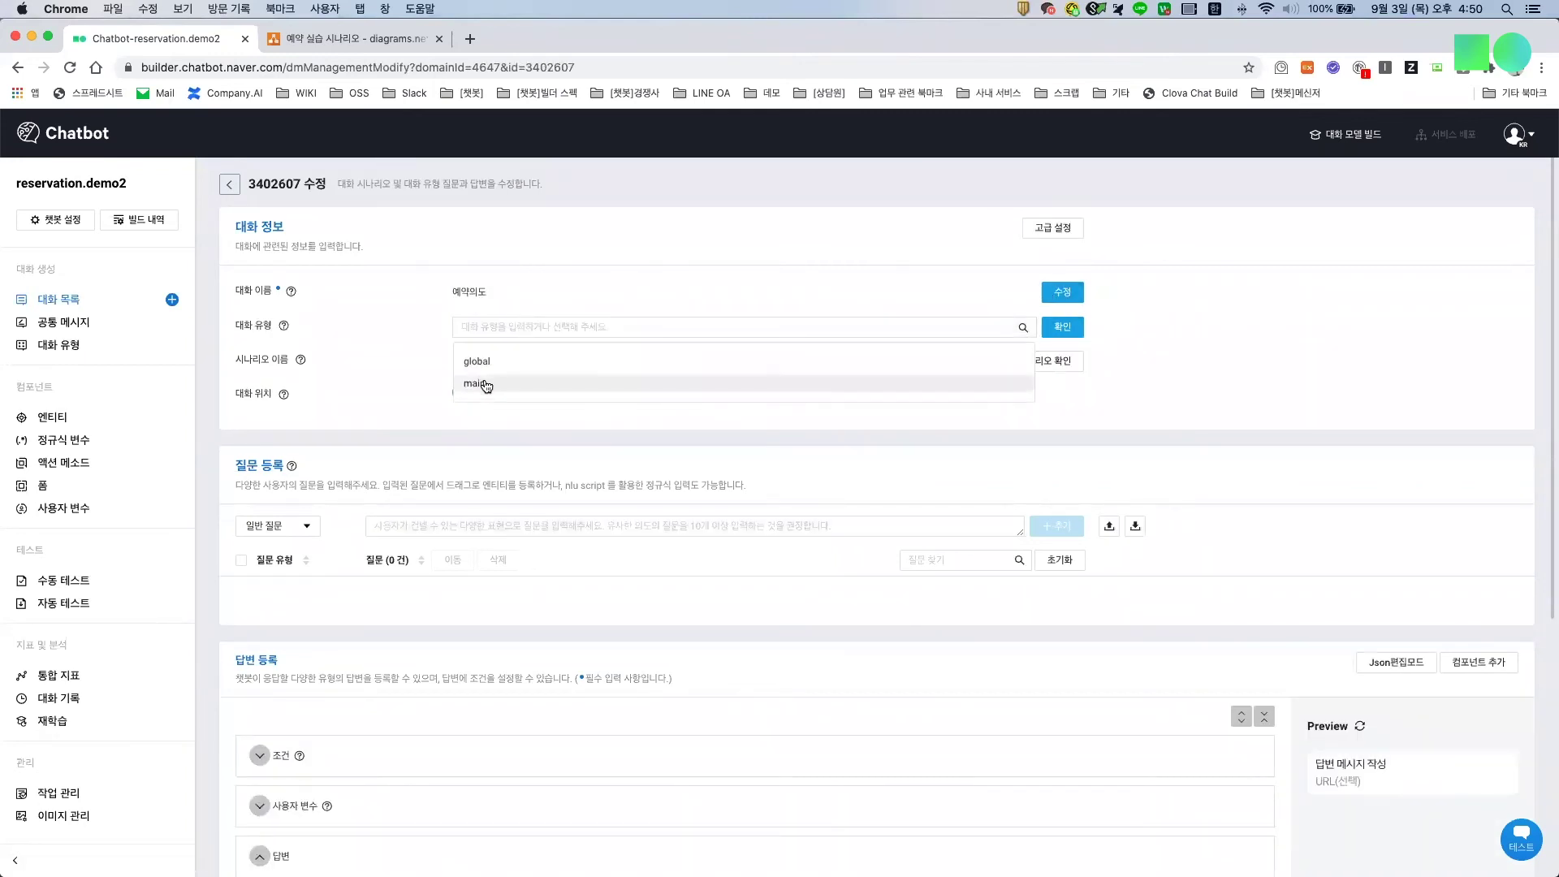
{"action": "left_click", "coordinate": [486, 382]}
Step: Create the dialog 예약 정보 슬롯 필링 with dialog type main
{"action": "left_click", "coordinate": [171, 301]}
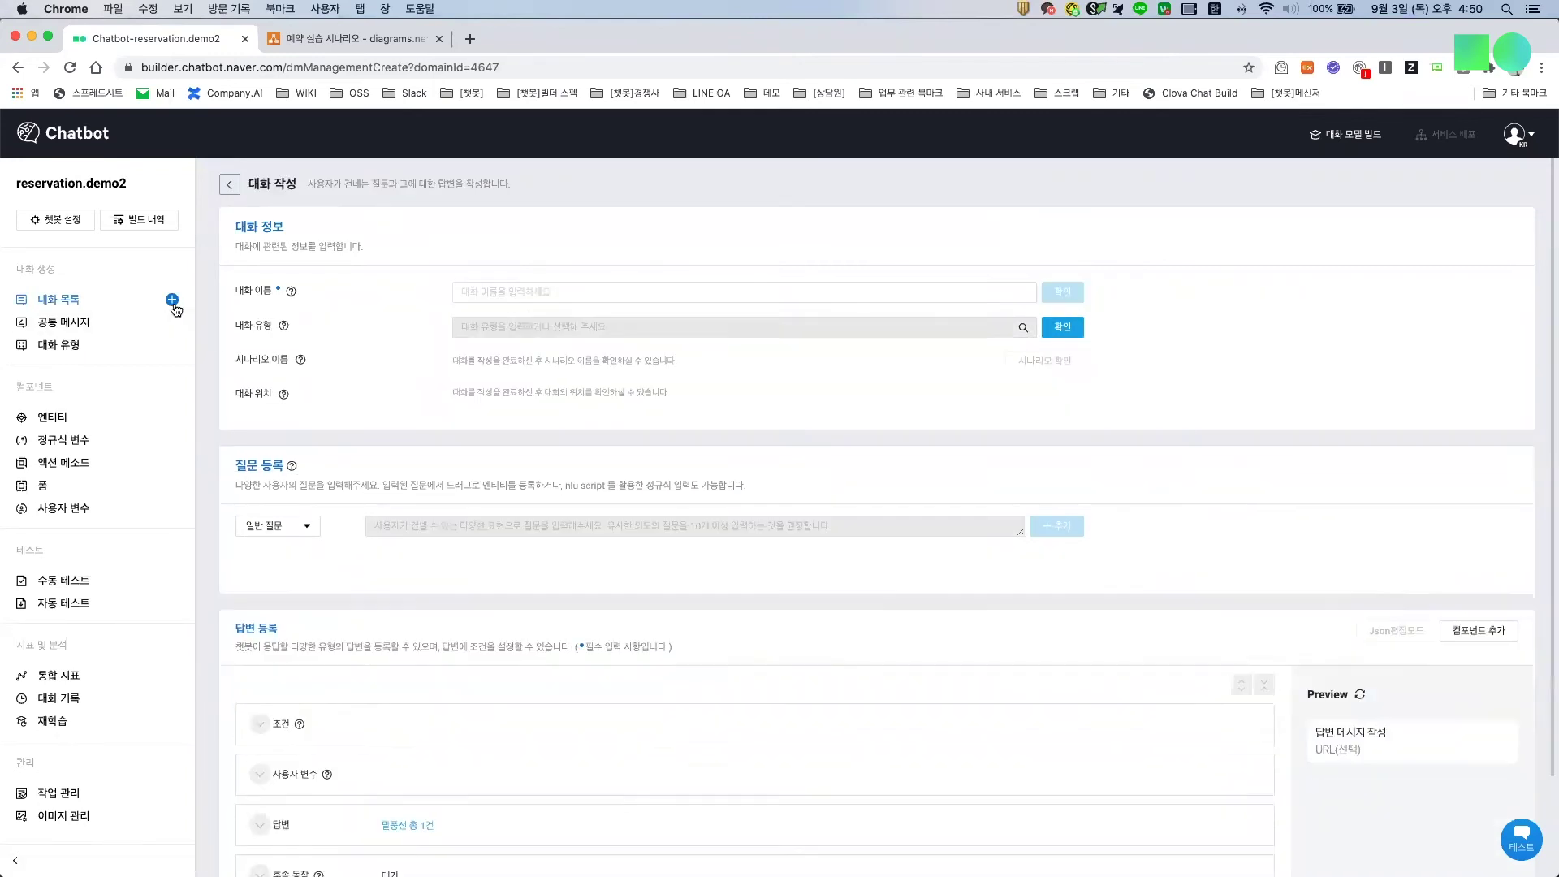
{"action": "left_click", "coordinate": [543, 294]}
{"action": "type", "text": "의약 정보 필렘"}
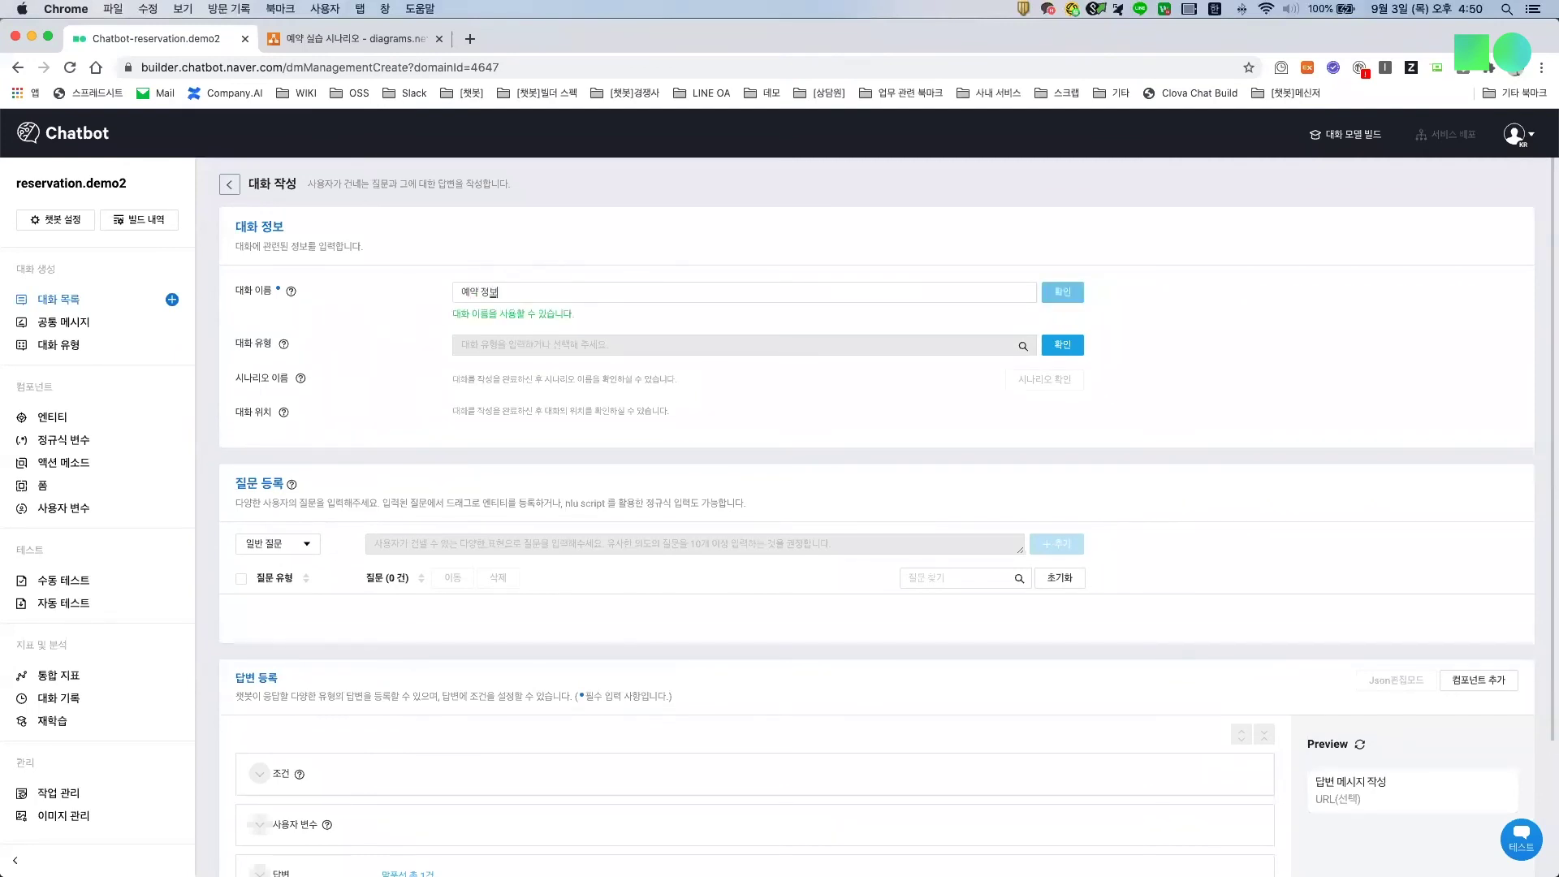
{"action": "key", "text": "BackSpace"}
{"action": "key", "text": "BackSpace"}
{"action": "type", "text": "슬롯 필리"}
{"action": "type", "text": "ㅇ"}
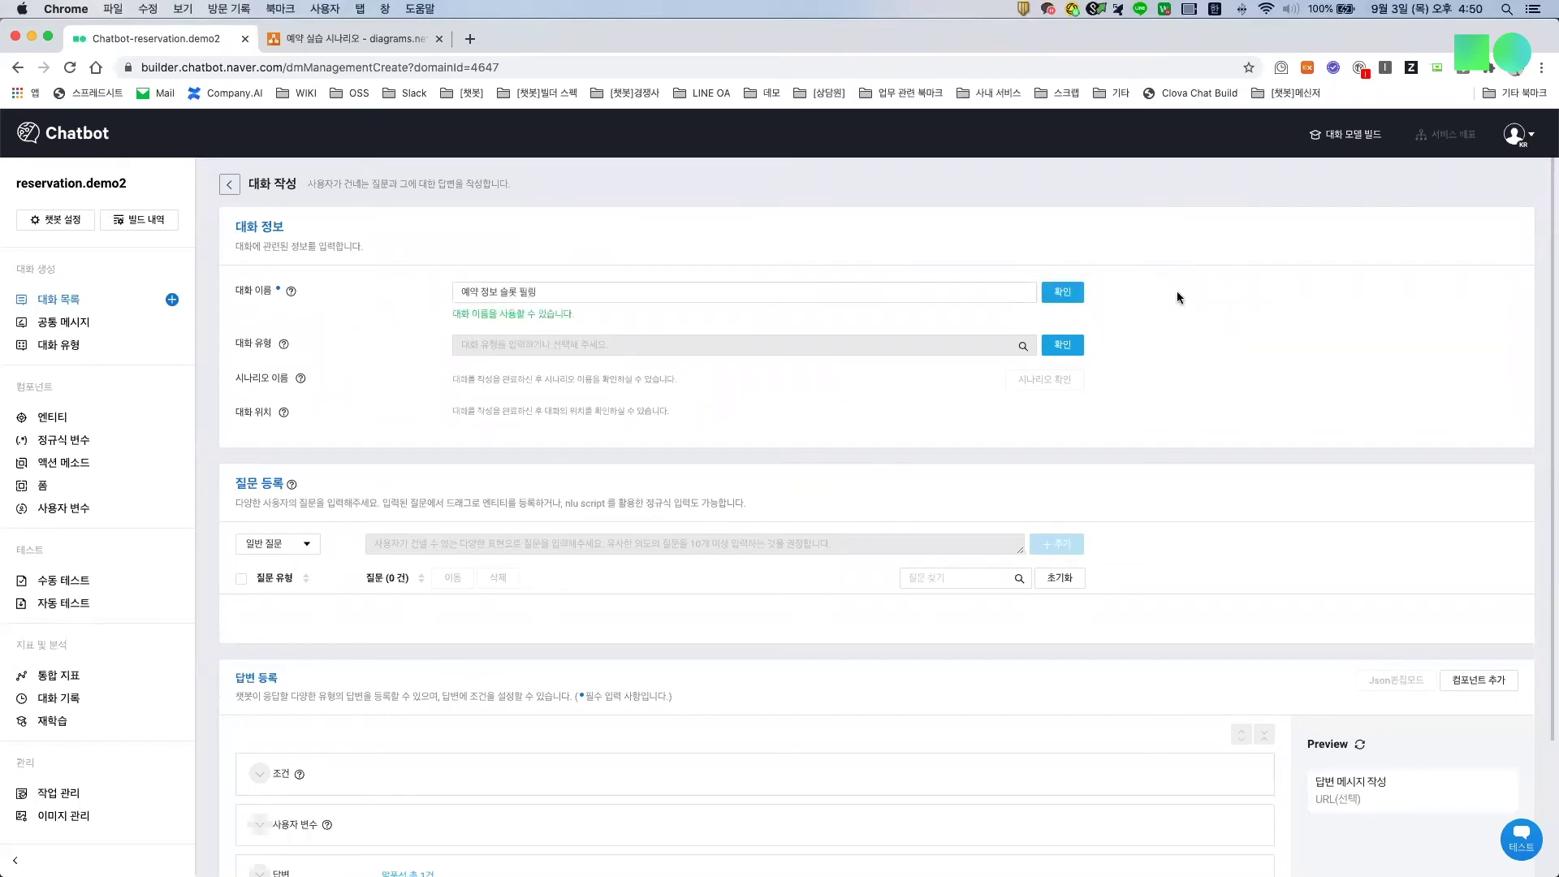
{"action": "left_click", "coordinate": [1063, 291]}
{"action": "left_click", "coordinate": [459, 327]}
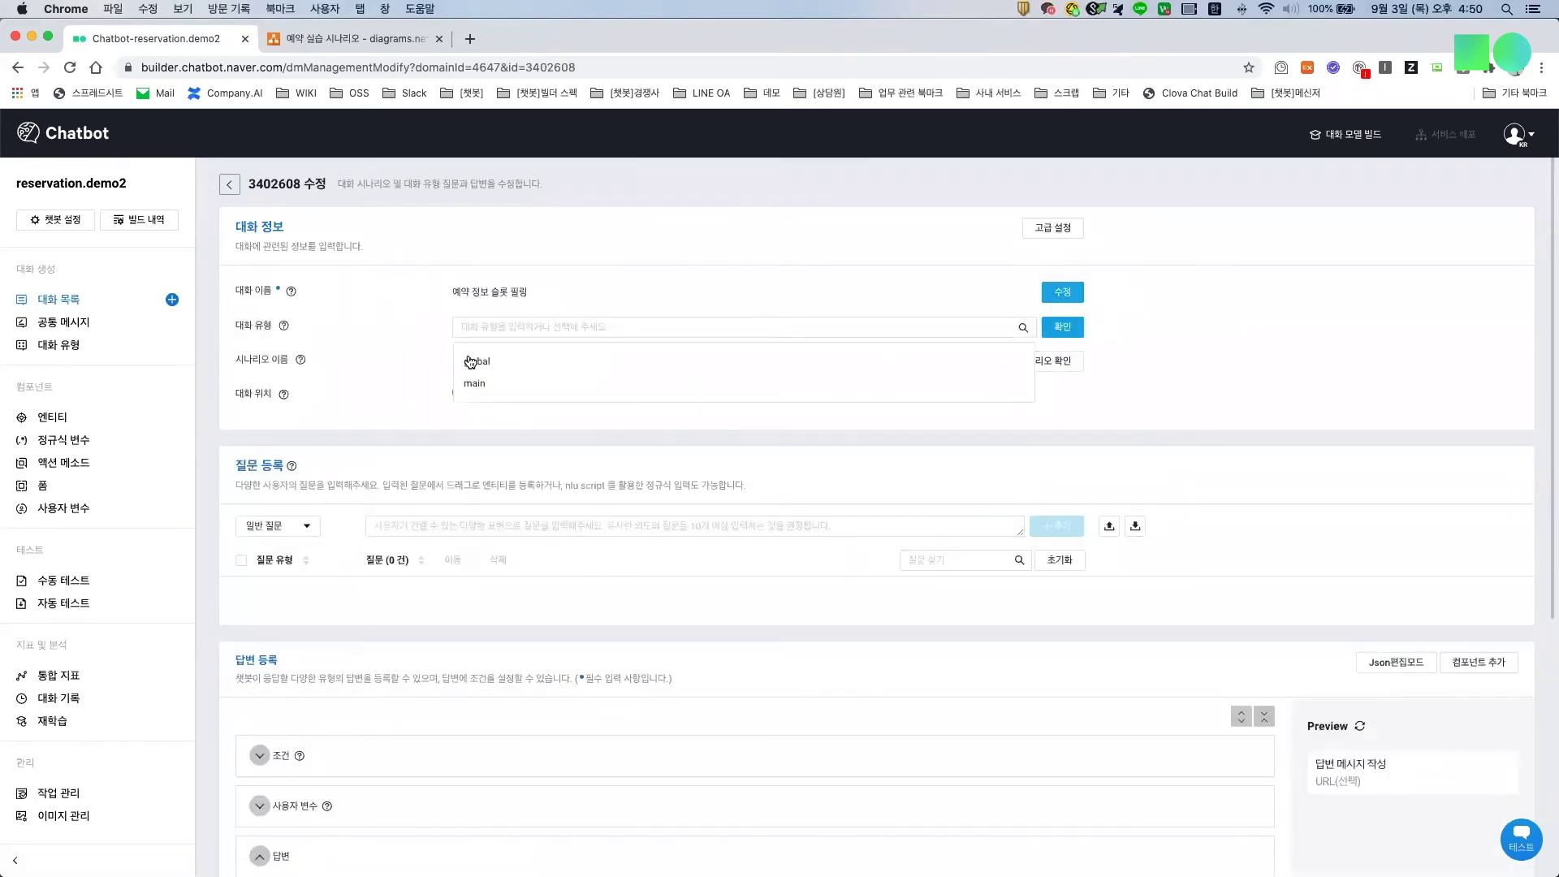
{"action": "left_click", "coordinate": [468, 382]}
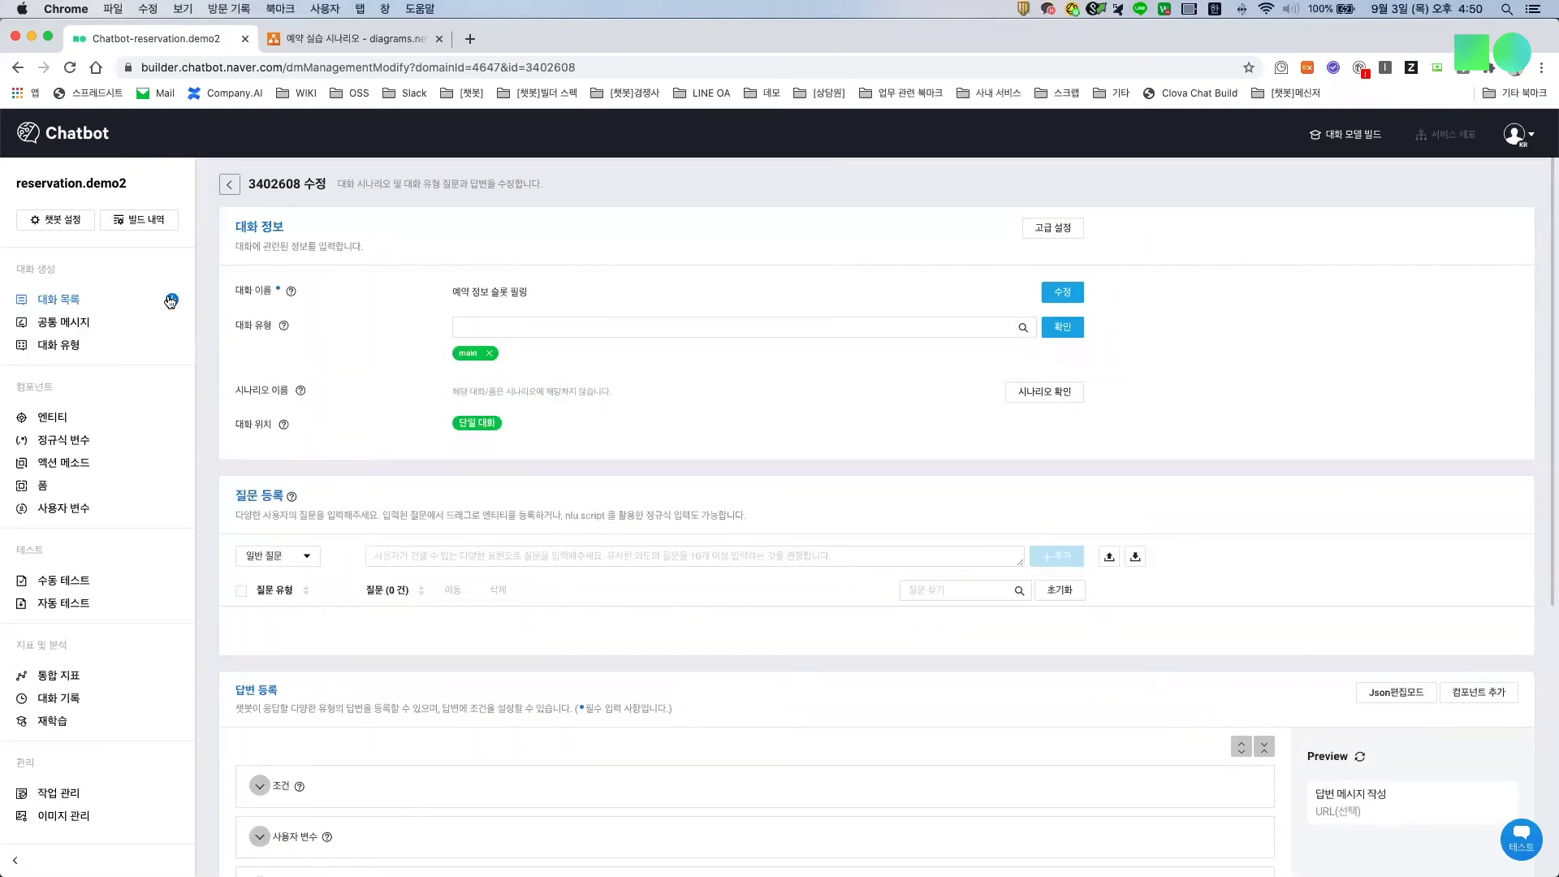
Step: Start a new dialog named 예약 정보 유효성 체크
{"action": "left_click", "coordinate": [173, 300]}
{"action": "left_click", "coordinate": [534, 291]}
{"action": "type", "text": "예"}
{"action": "type", "text": "약 정보 유효성"}
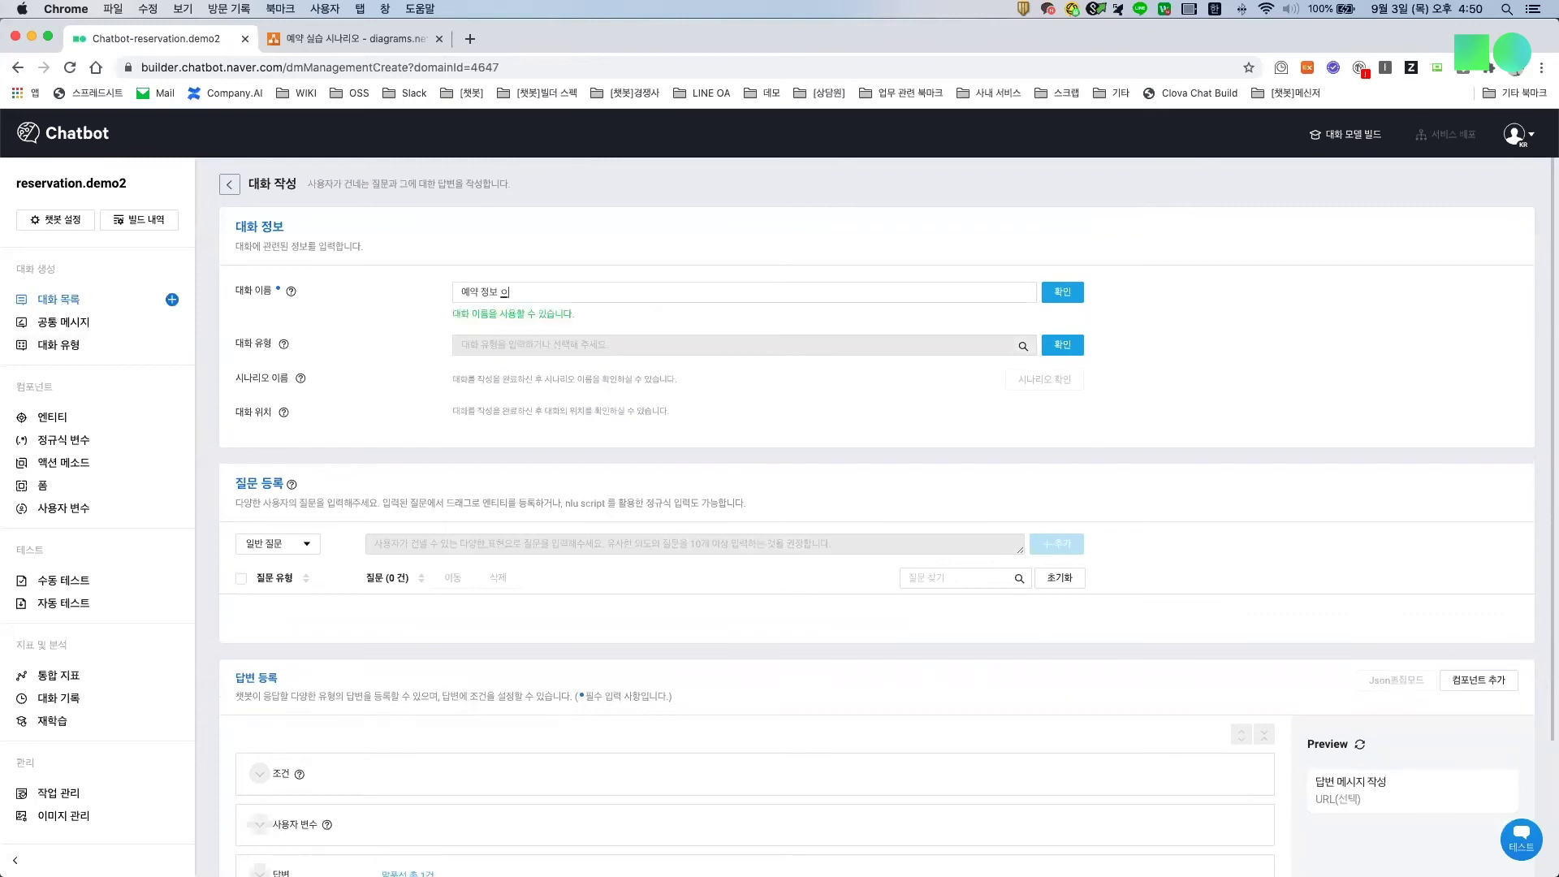
{"action": "type", "text": " 체크"}
Step: Save 예약 정보 유효성 체크 and 예약 컨펌 as main-type dialogs
{"action": "left_click", "coordinate": [1082, 296]}
{"action": "left_click", "coordinate": [495, 326]}
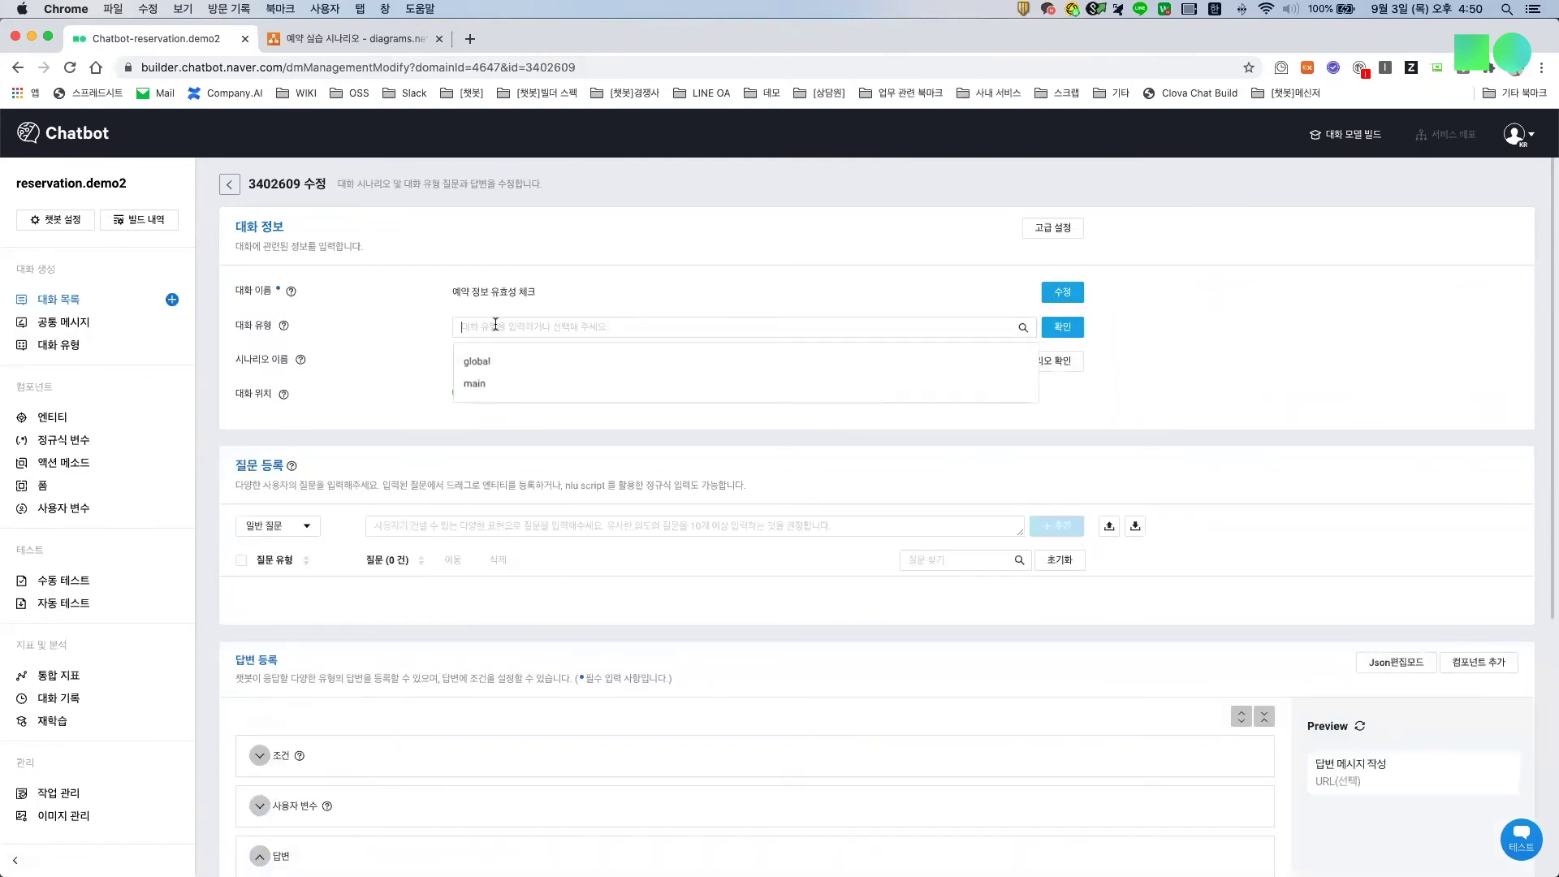
{"action": "left_click", "coordinate": [474, 384]}
{"action": "left_click", "coordinate": [172, 299]}
{"action": "left_click", "coordinate": [528, 292]}
{"action": "type", "text": "이"}
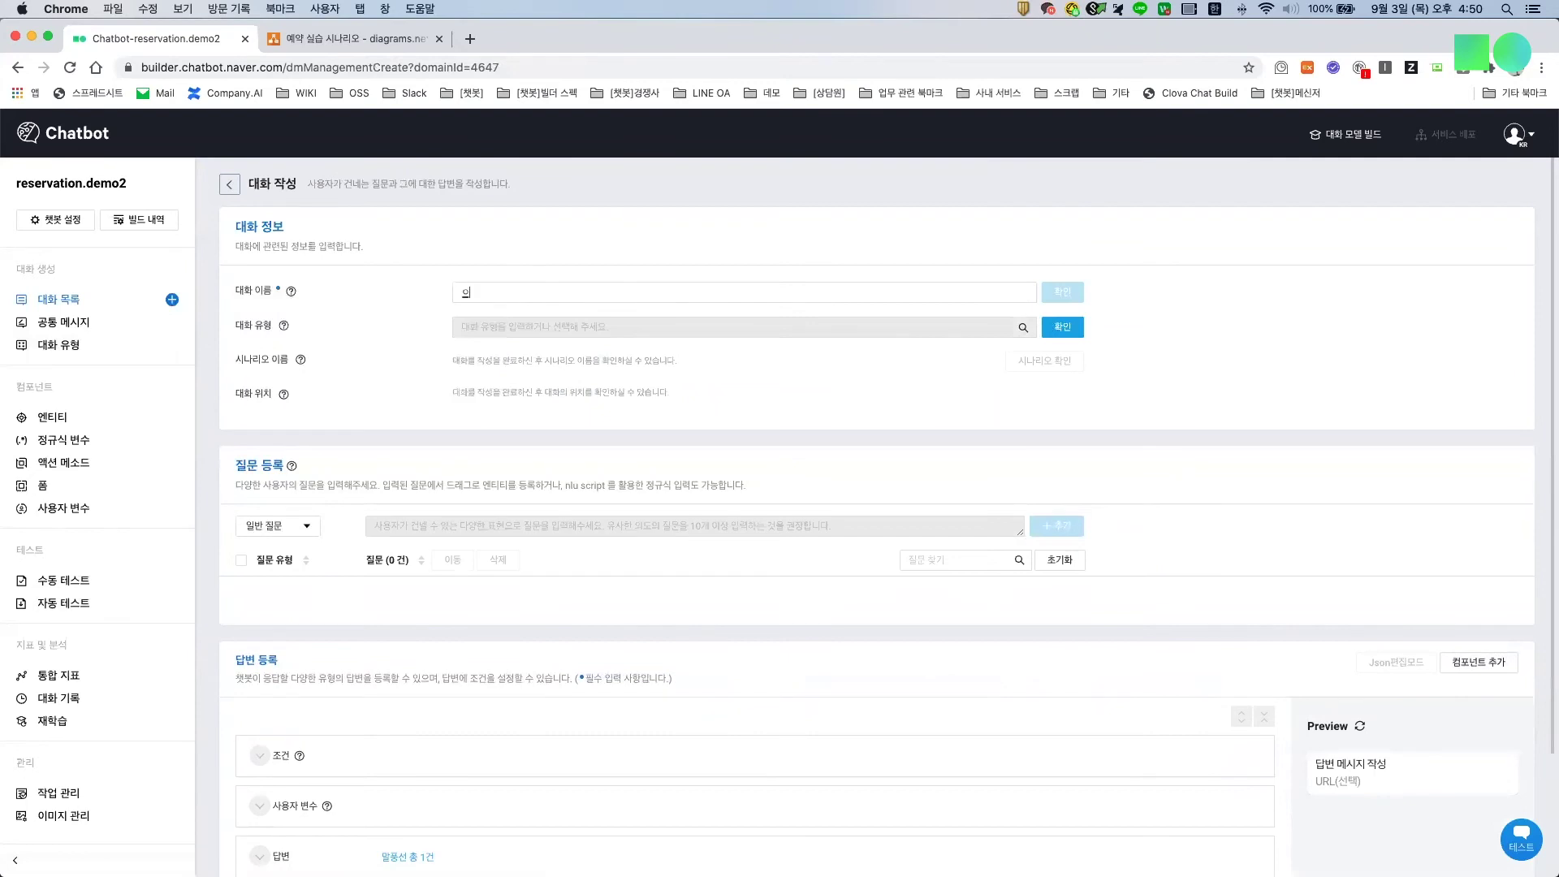
{"action": "type", "text": "약 컨펌"}
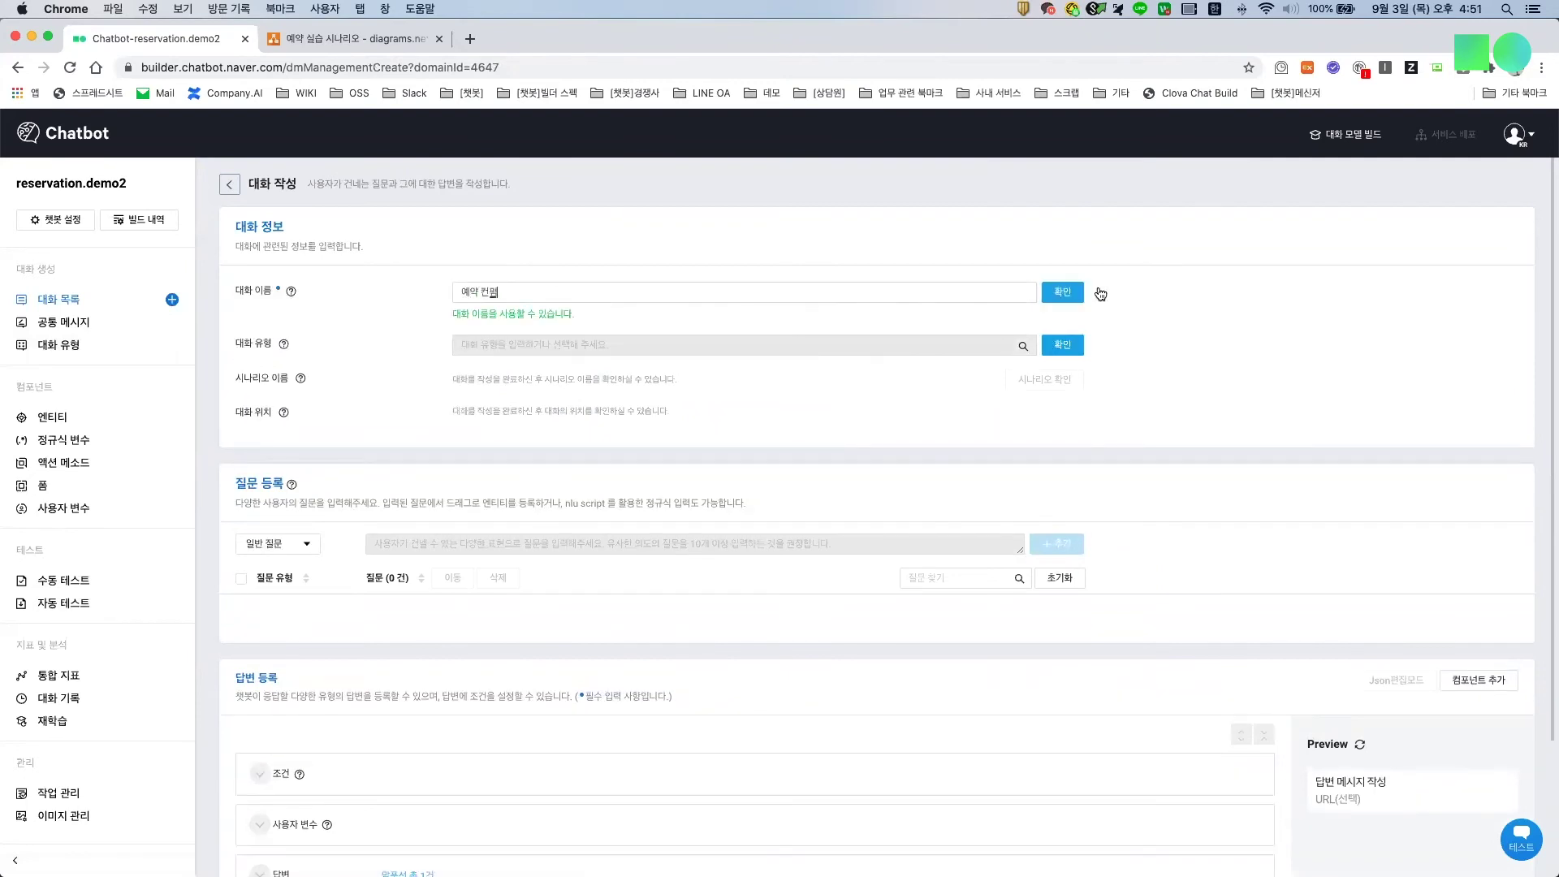
{"action": "left_click", "coordinate": [1067, 293]}
{"action": "left_click", "coordinate": [547, 326]}
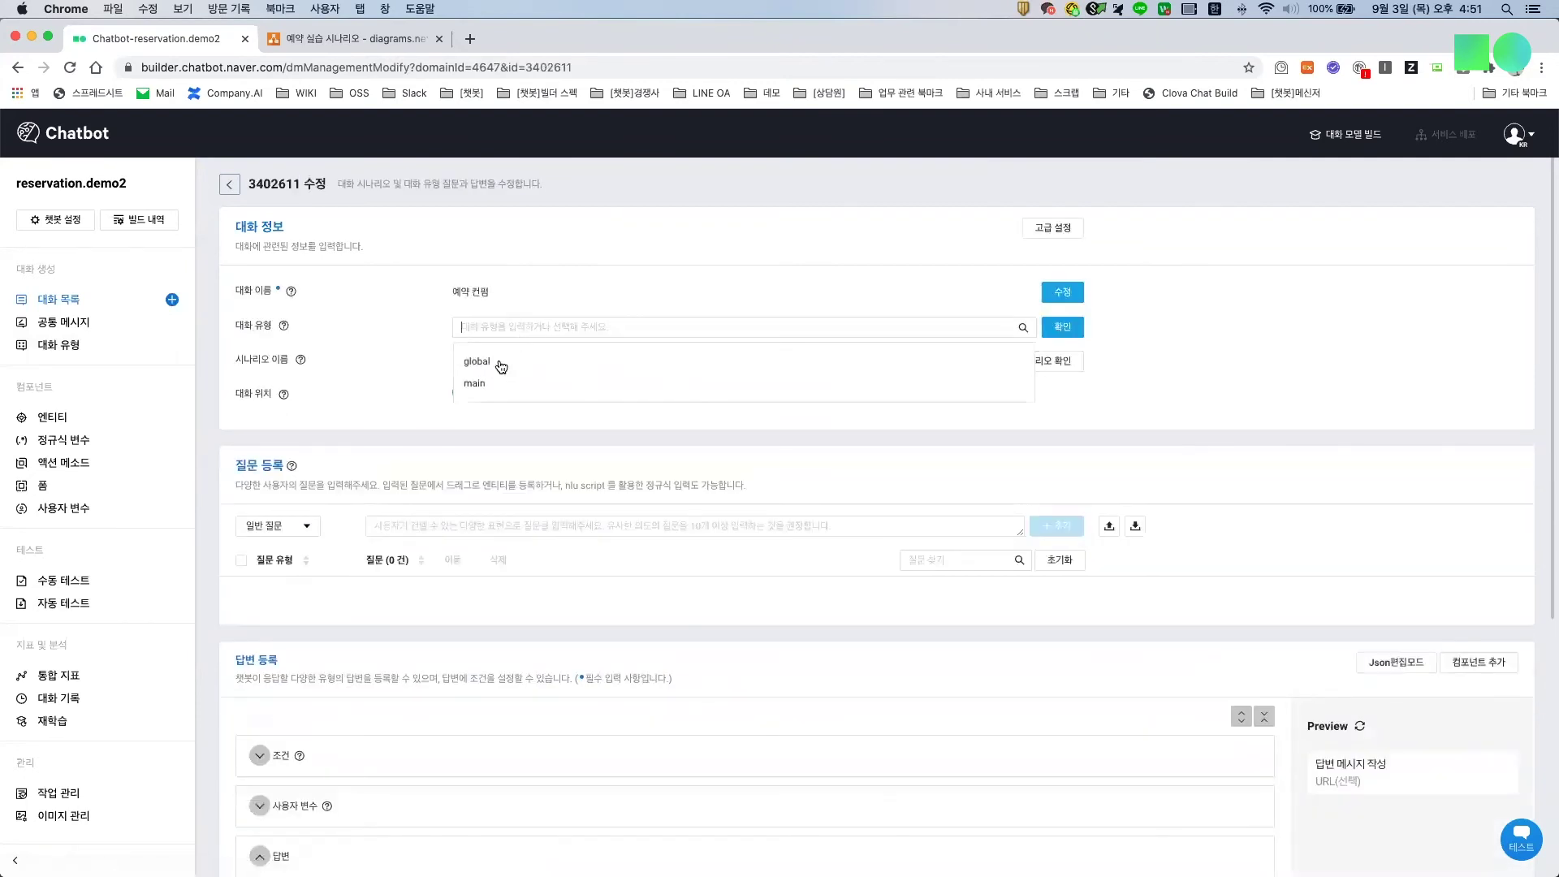
{"action": "left_click", "coordinate": [487, 367]}
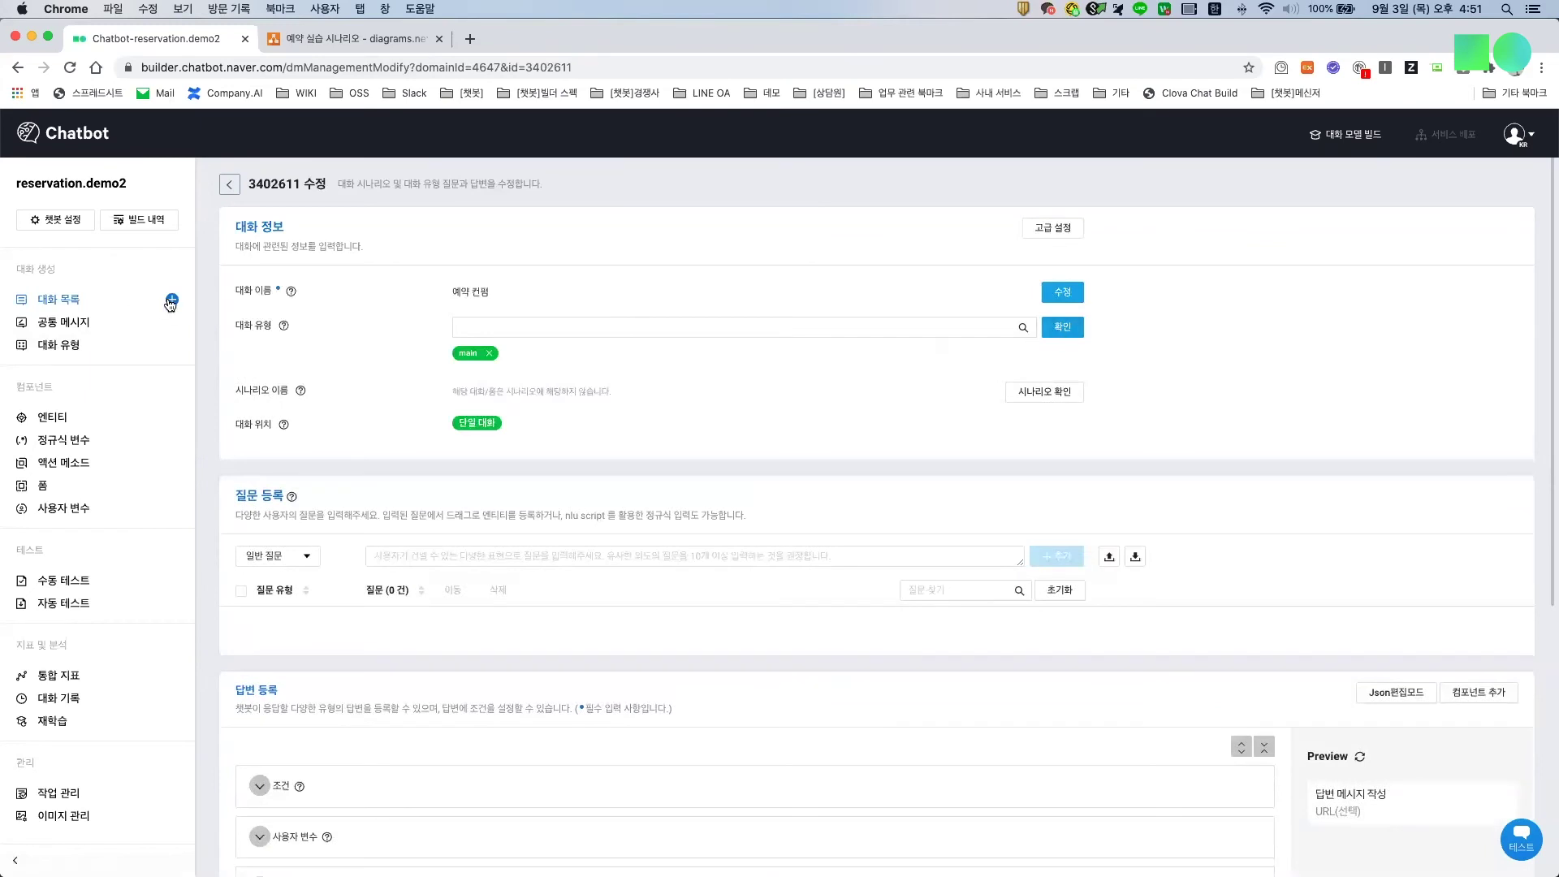
Step: Add main-type dialogs 예약 컨펌 긍정 and 예약 컨펌 부정
{"action": "left_click", "coordinate": [172, 300]}
{"action": "left_click", "coordinate": [975, 297]}
{"action": "type", "text": "예약 케"}
{"action": "type", "text": "ㄴ펌 공정"}
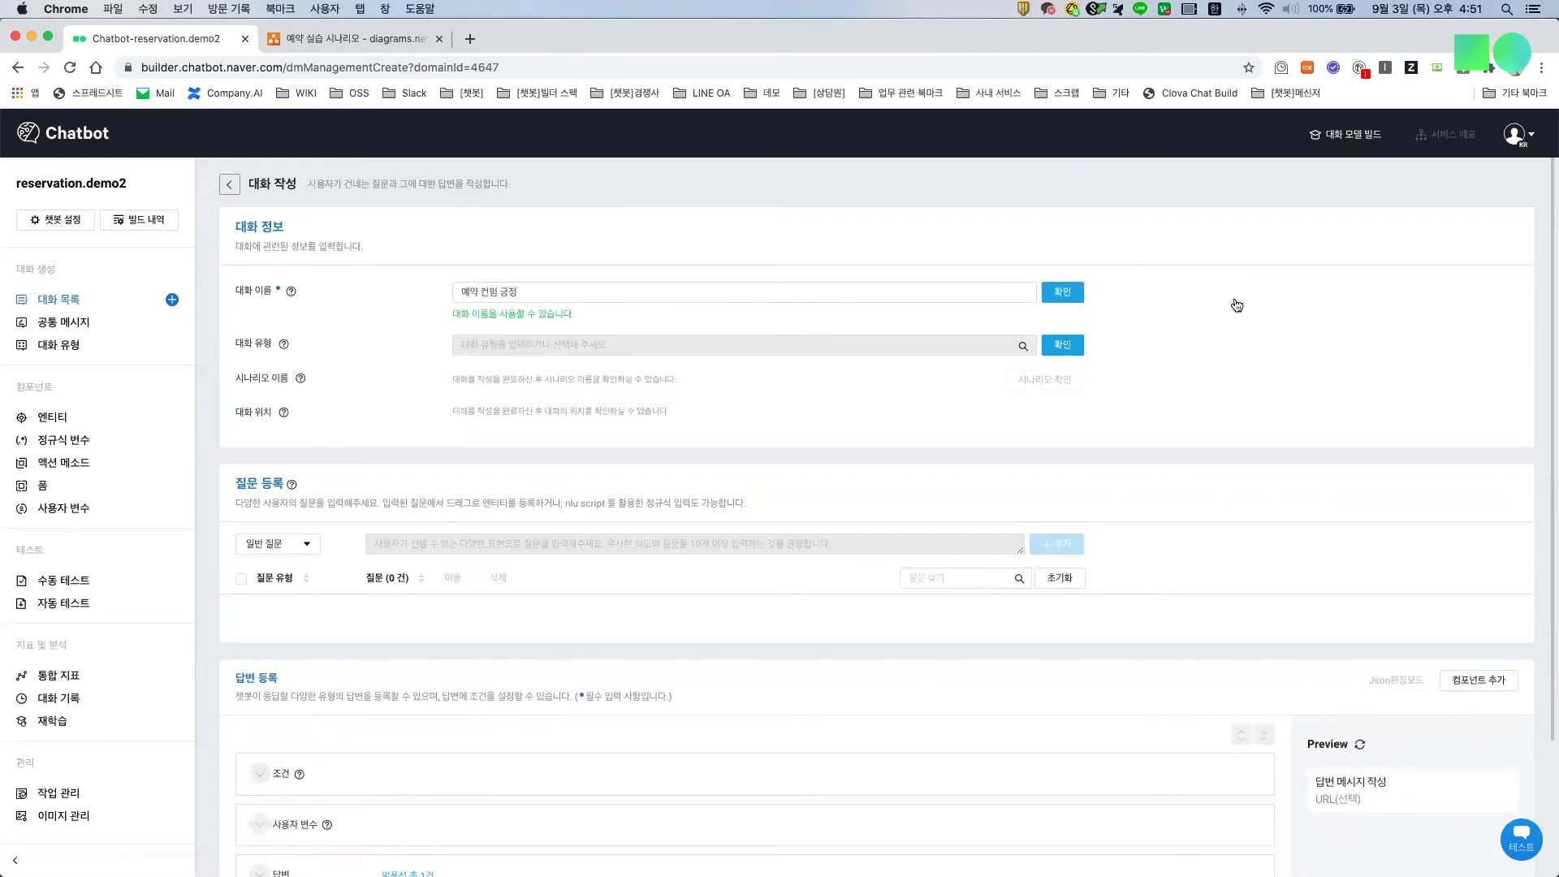
{"action": "left_click", "coordinate": [1062, 292]}
{"action": "left_click", "coordinate": [590, 331]}
{"action": "left_click", "coordinate": [511, 383]}
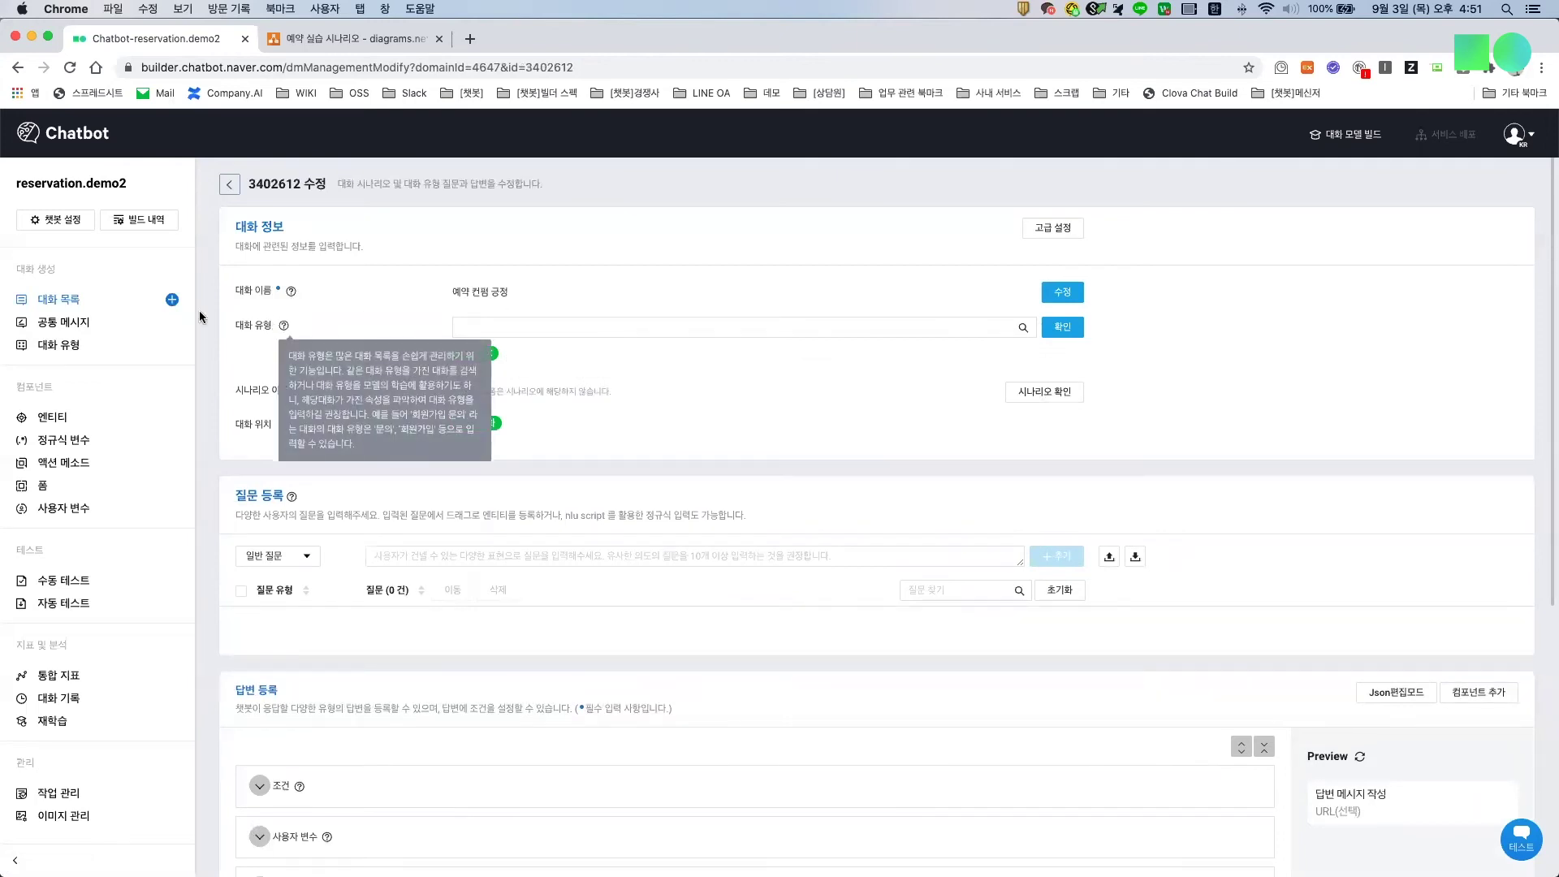
{"action": "left_click", "coordinate": [171, 300]}
{"action": "left_click", "coordinate": [780, 292]}
{"action": "type", "text": "부제"}
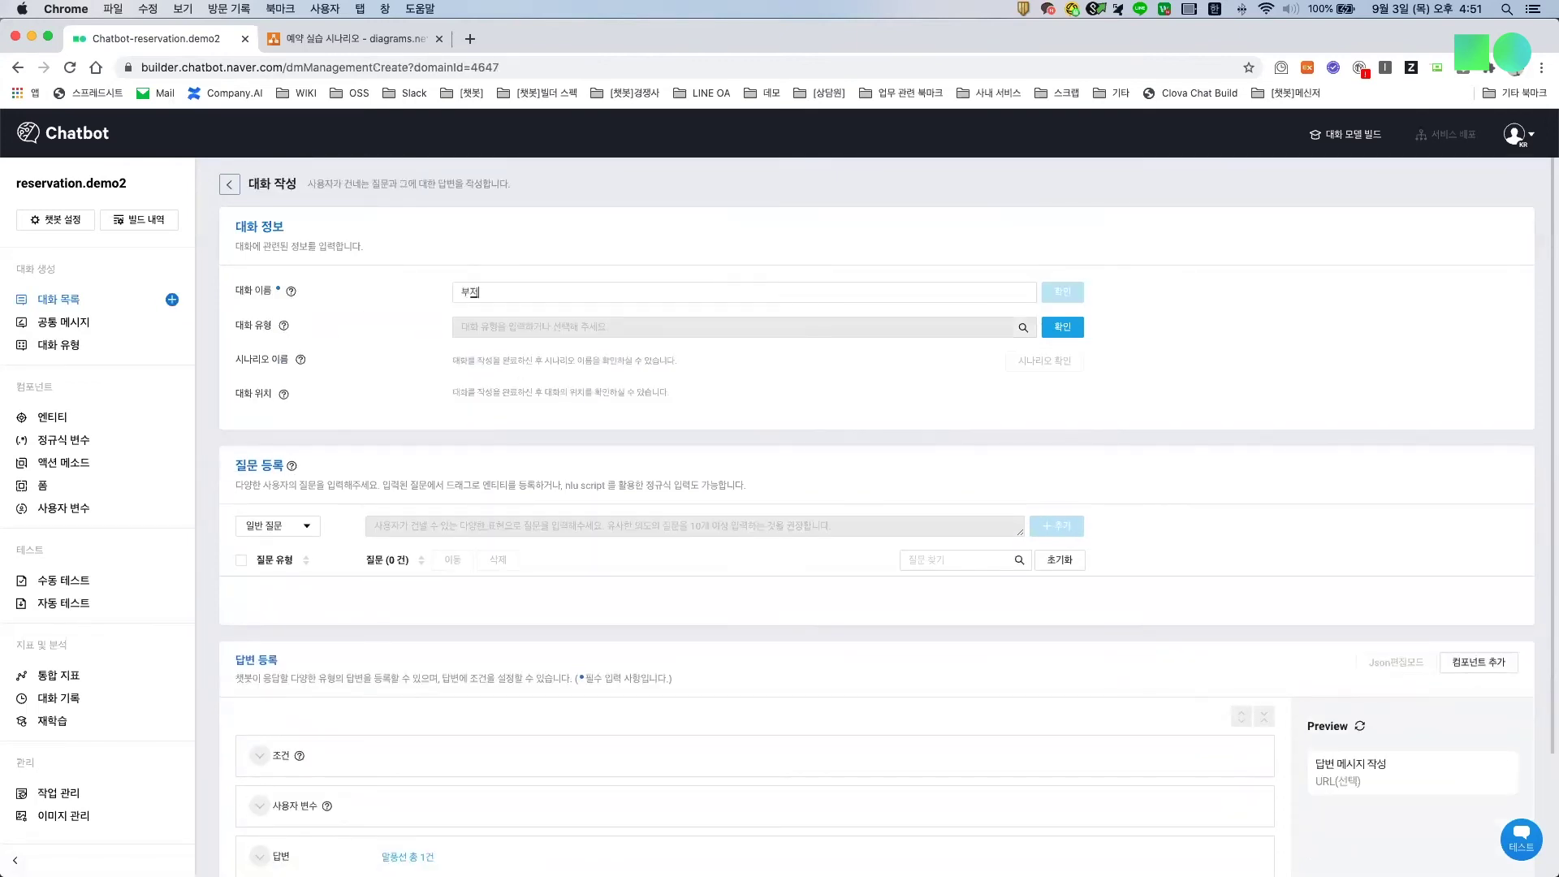
{"action": "key", "text": "BackSpace"}
{"action": "key", "text": "BackSpace"}
{"action": "key", "text": "BackSpace"}
{"action": "type", "text": "예약 컨펌 부제"}
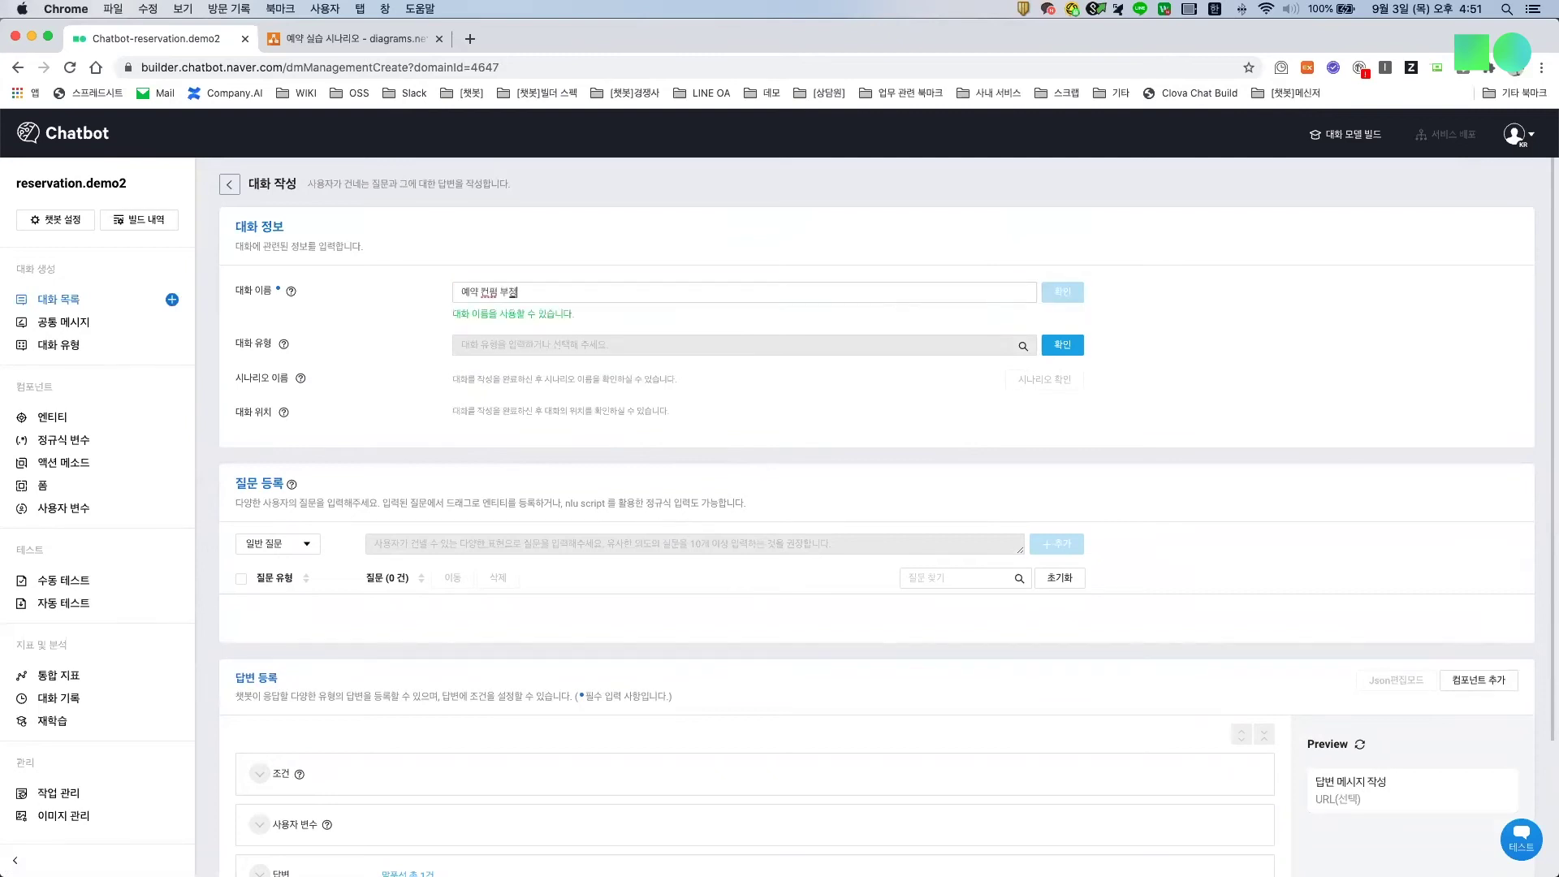
{"action": "left_click", "coordinate": [1055, 293]}
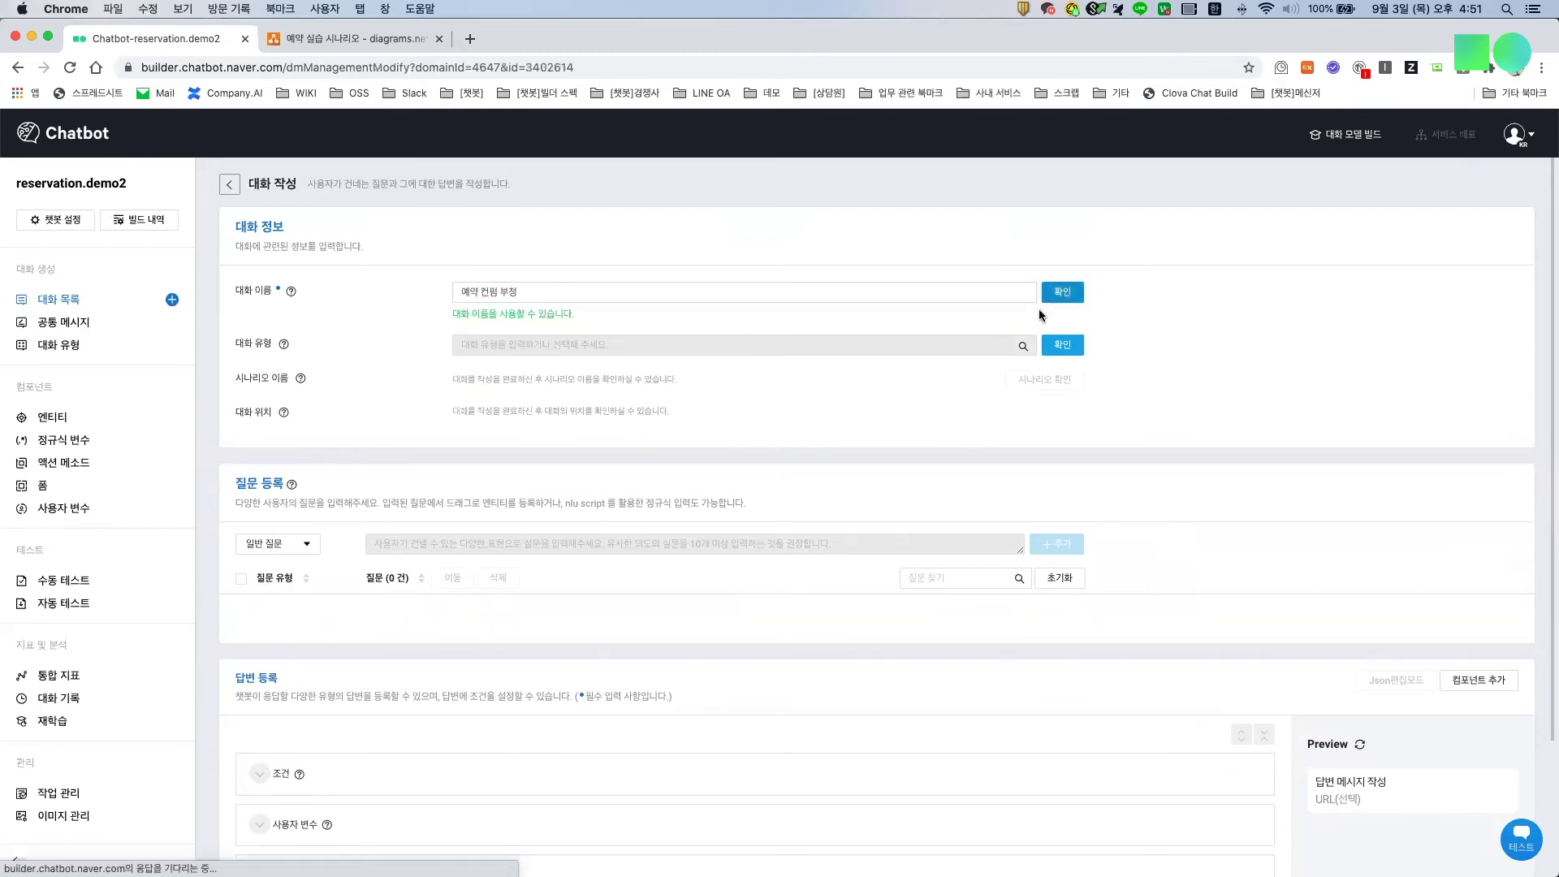
{"action": "left_click", "coordinate": [589, 327]}
{"action": "left_click", "coordinate": [501, 391]}
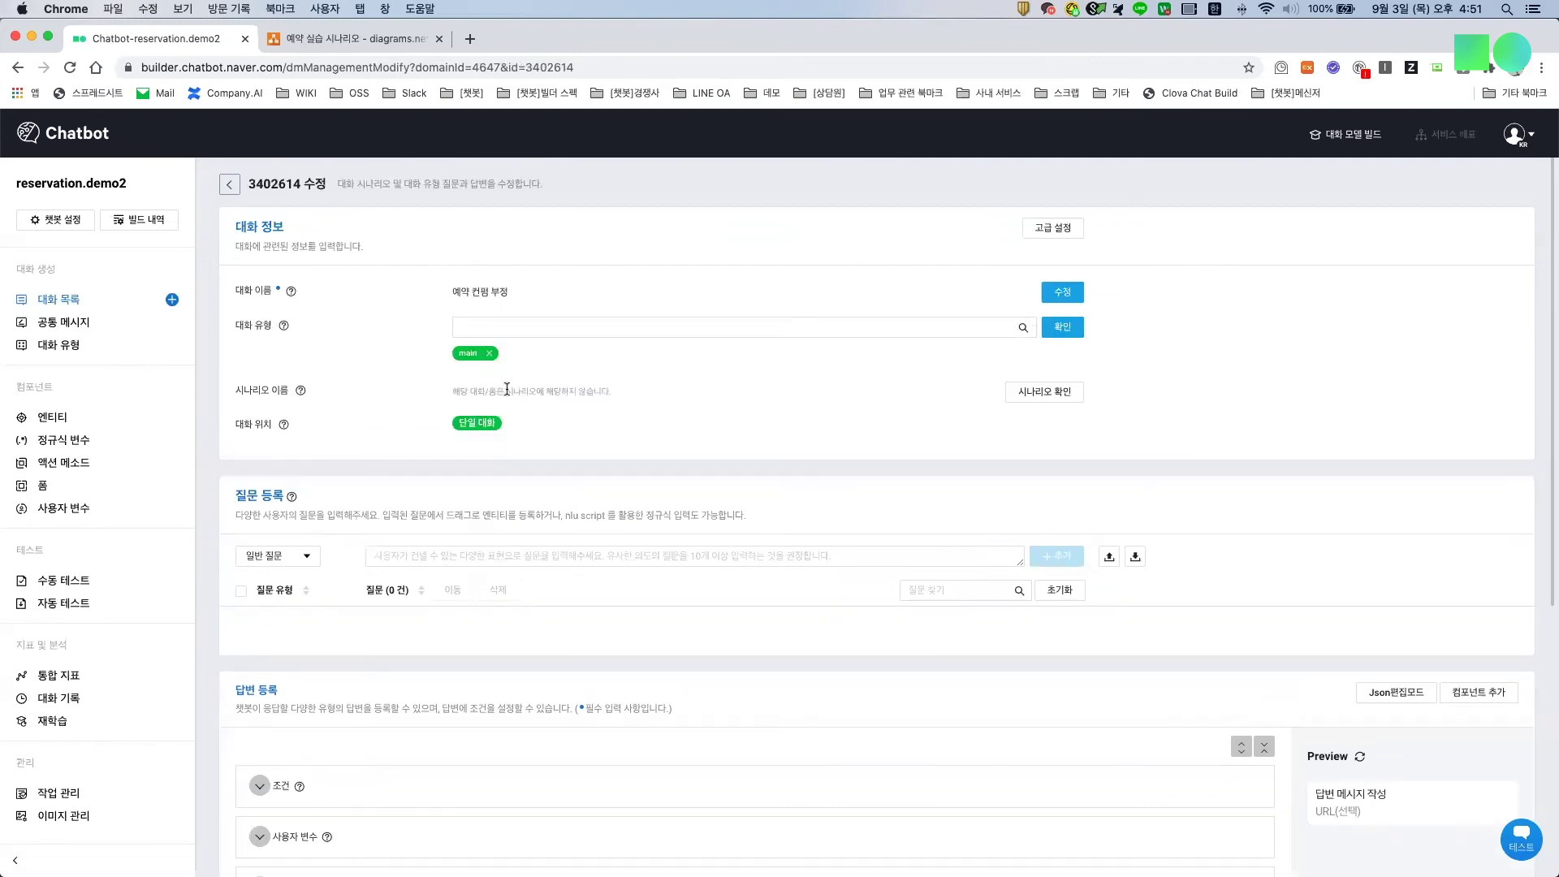
Step: Start a new dialog named 통화종료
{"action": "left_click", "coordinate": [171, 299]}
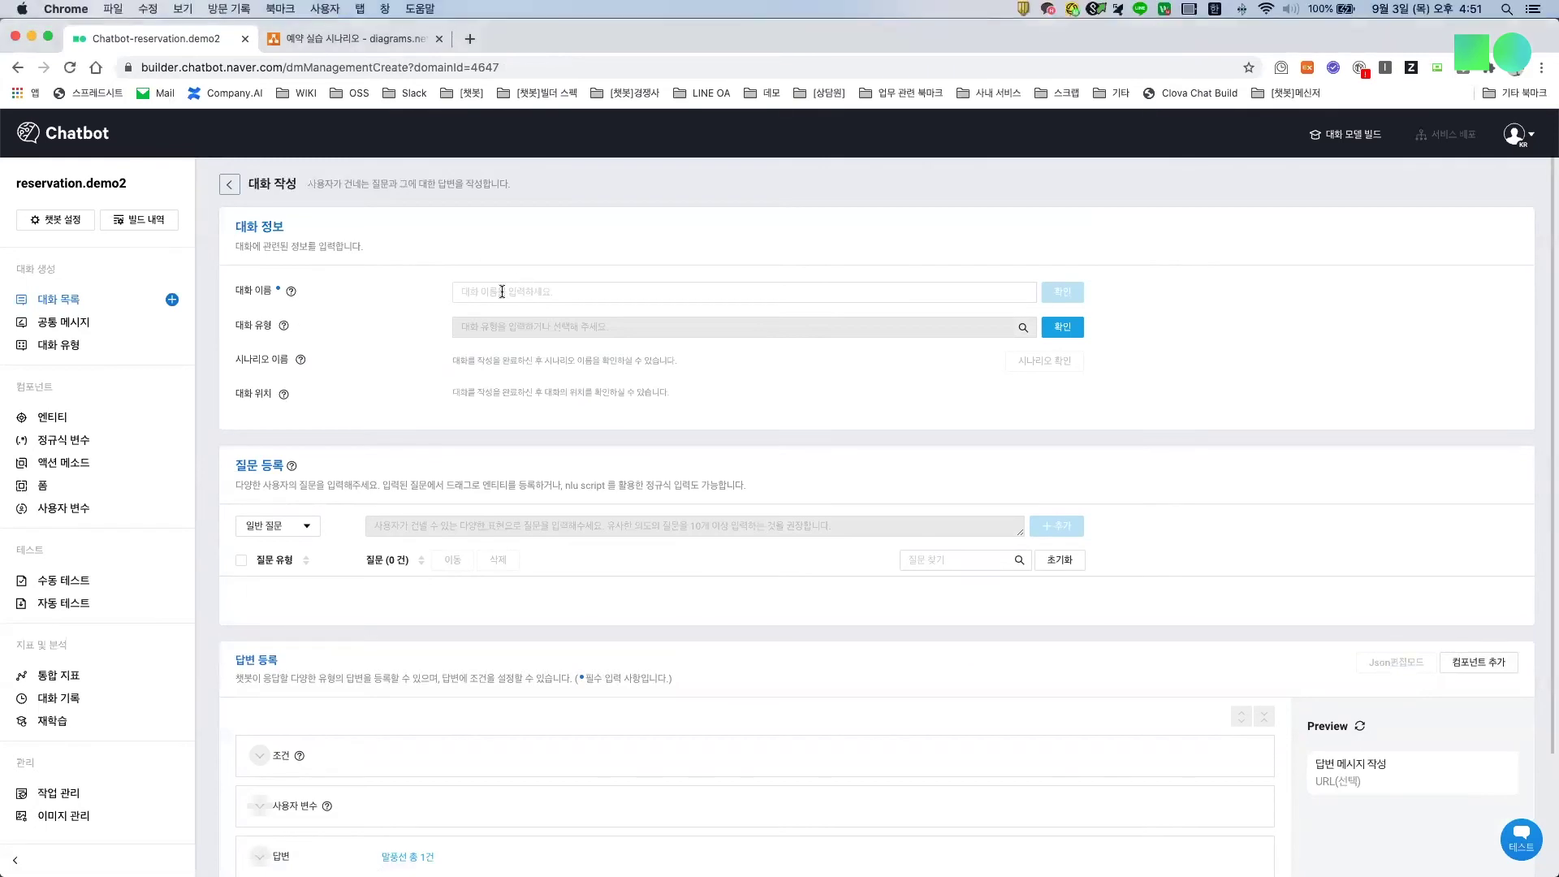
{"action": "type", "text": "티"}
{"action": "key", "text": "BackSpace"}
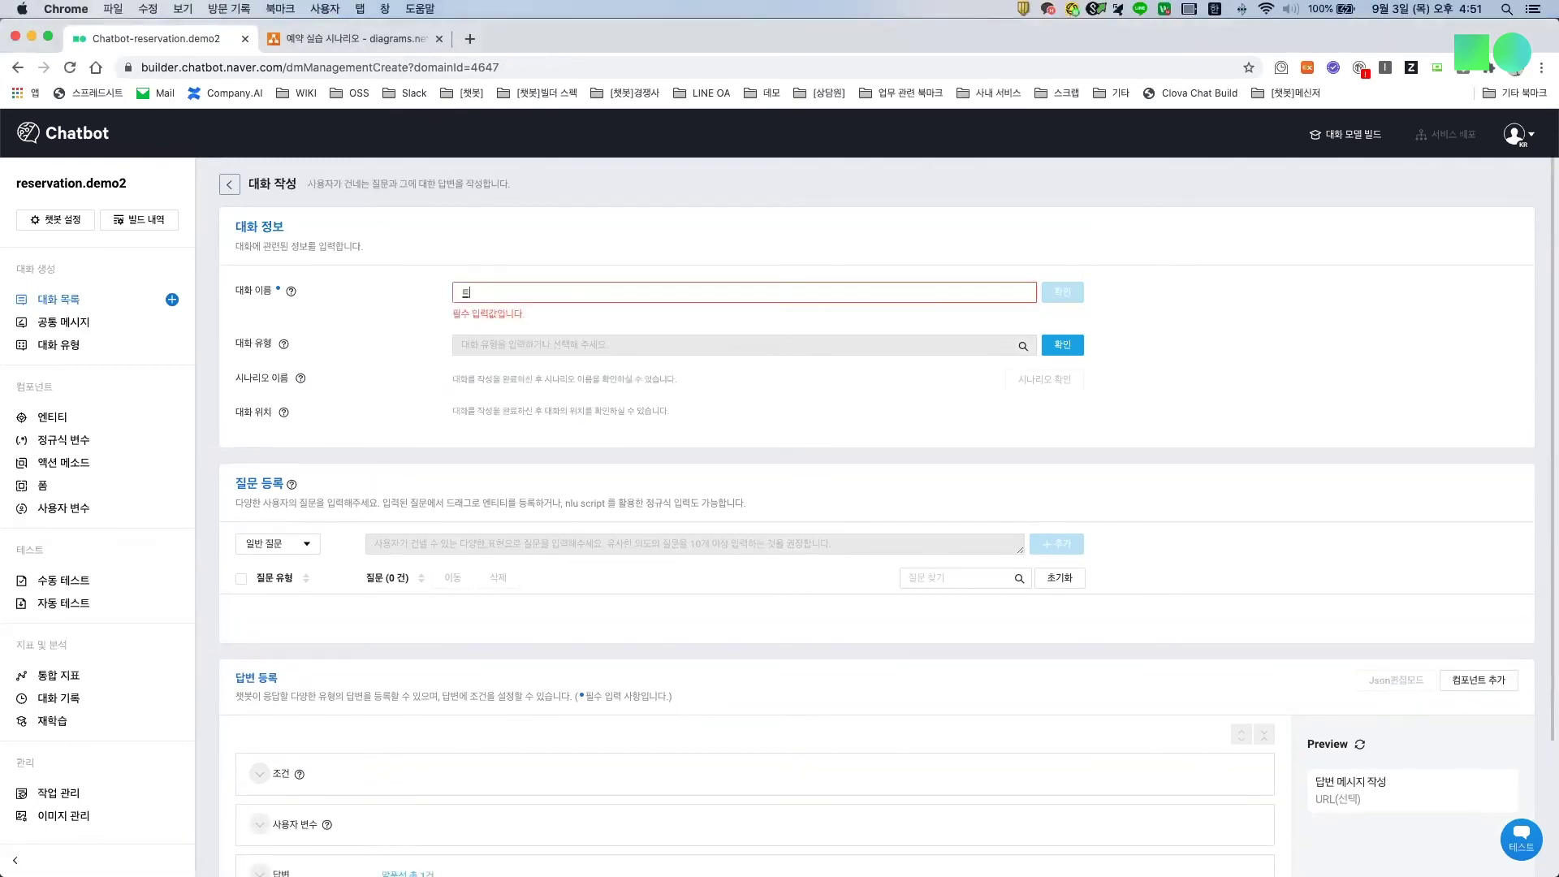
{"action": "type", "text": "통화종료"}
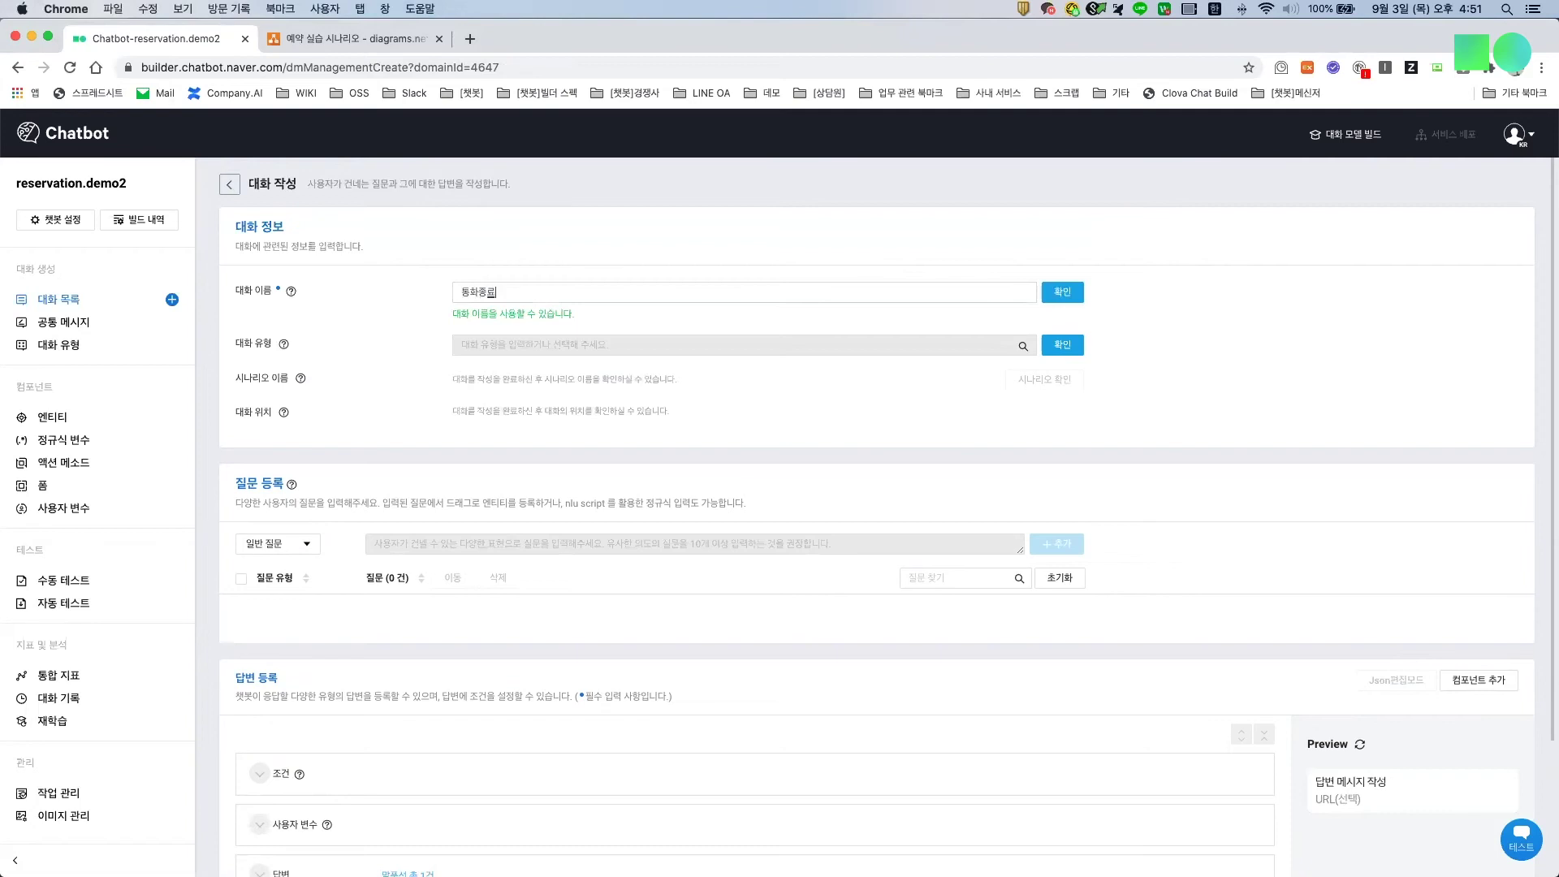
Step: Confirm the 통화종료 dialog name and set its dialog type to global
{"action": "left_click", "coordinate": [1062, 292]}
{"action": "left_click", "coordinate": [575, 327]}
{"action": "left_click", "coordinate": [529, 360]}
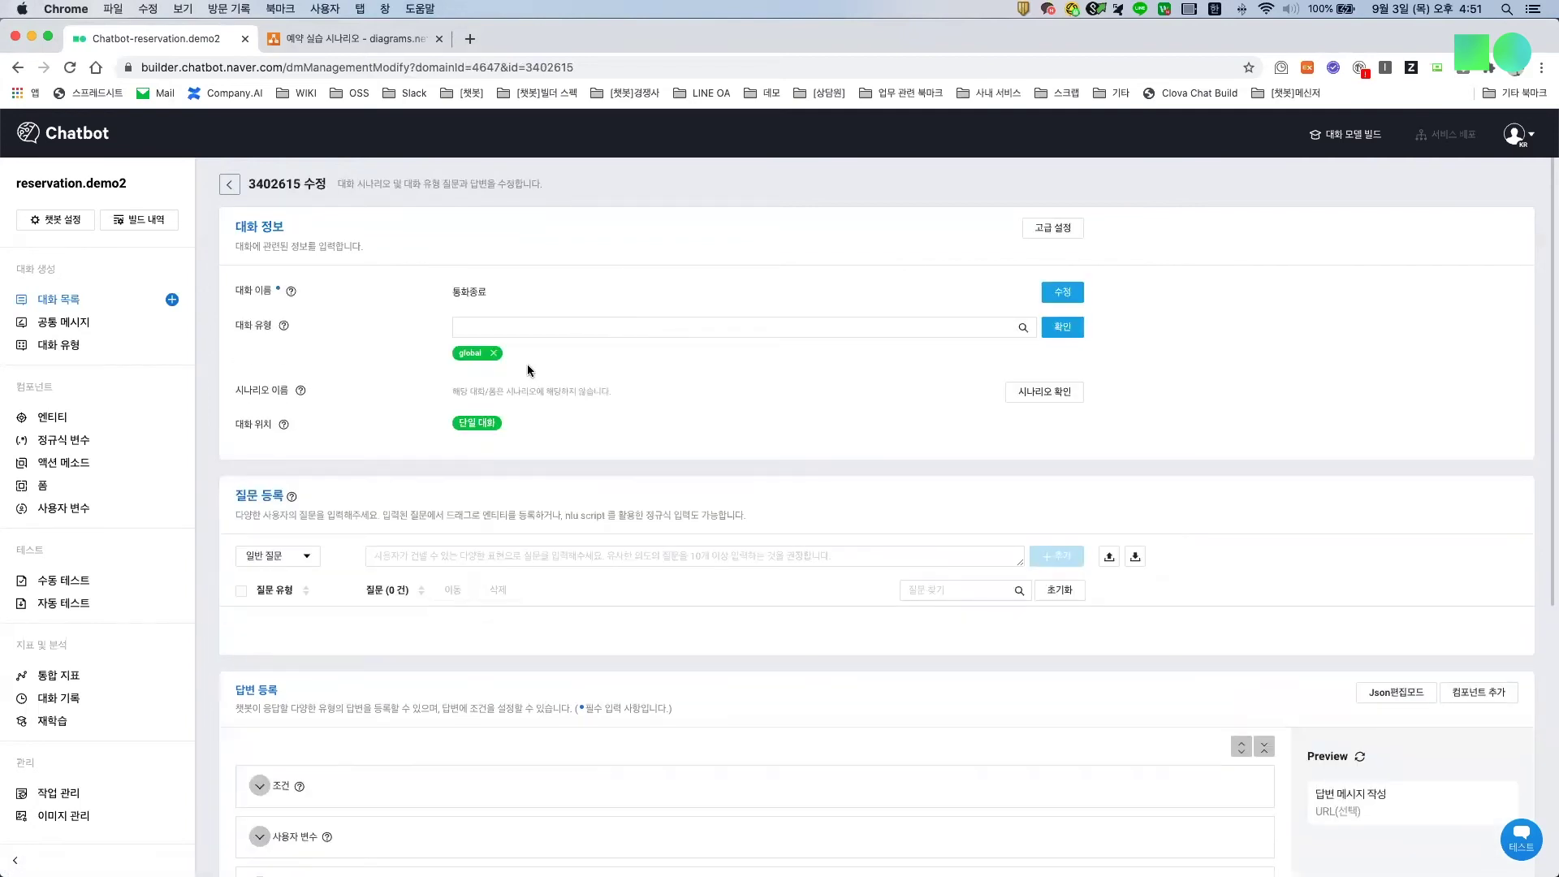
Step: Create a new global-type 주차장 dialog, then show the full list of eight dialogs
{"action": "left_click", "coordinate": [171, 300]}
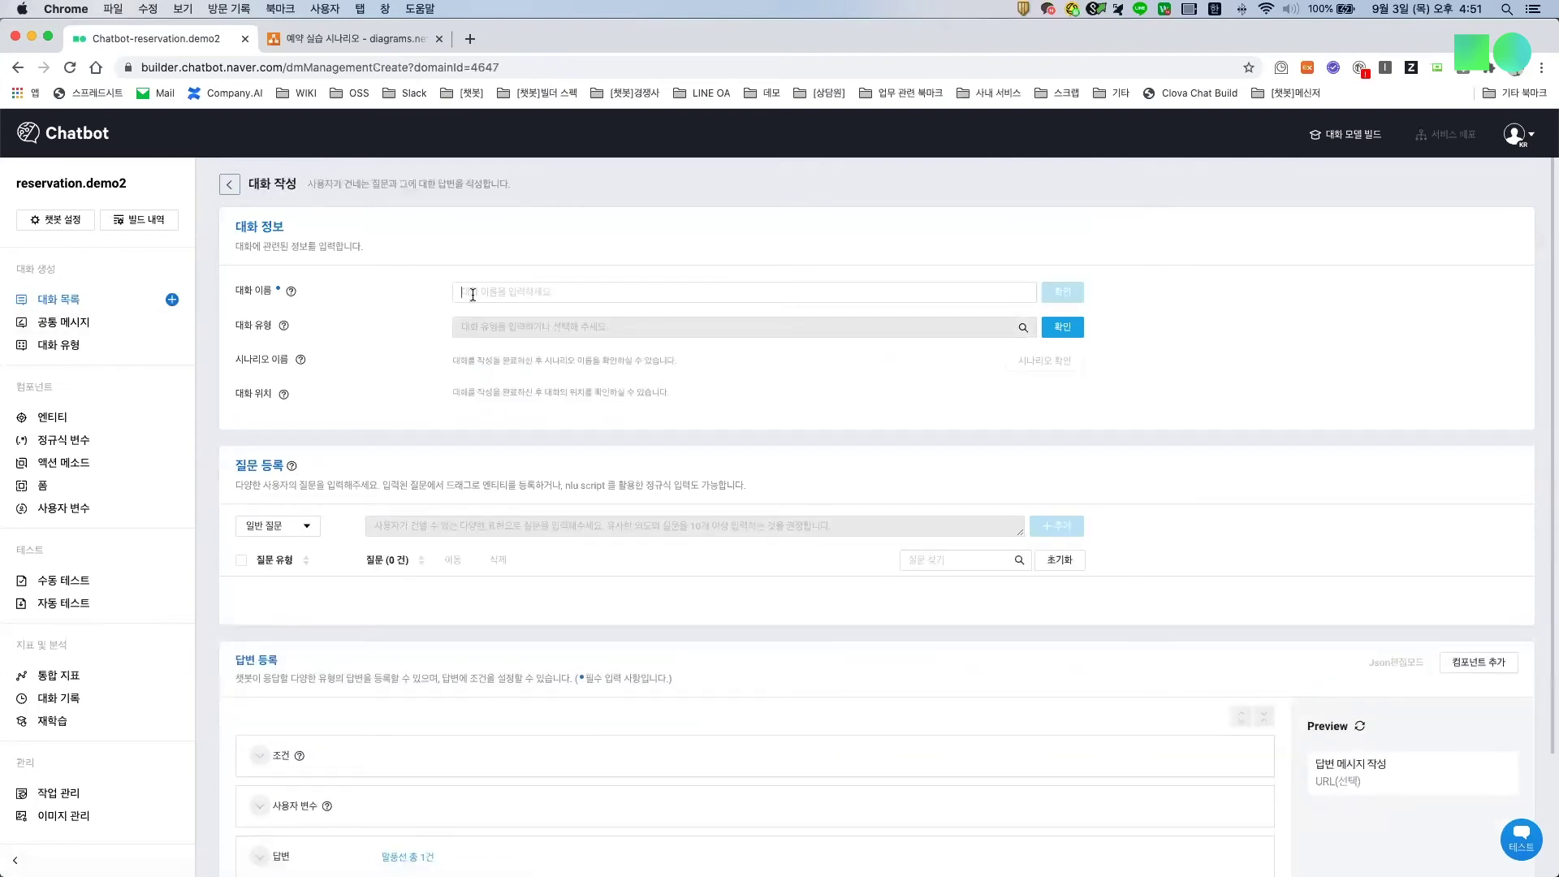
{"action": "type", "text": "예"}
{"action": "key", "text": "BackSpace"}
{"action": "type", "text": "주차장"}
{"action": "left_click", "coordinate": [1043, 288]}
{"action": "left_click", "coordinate": [1062, 292]}
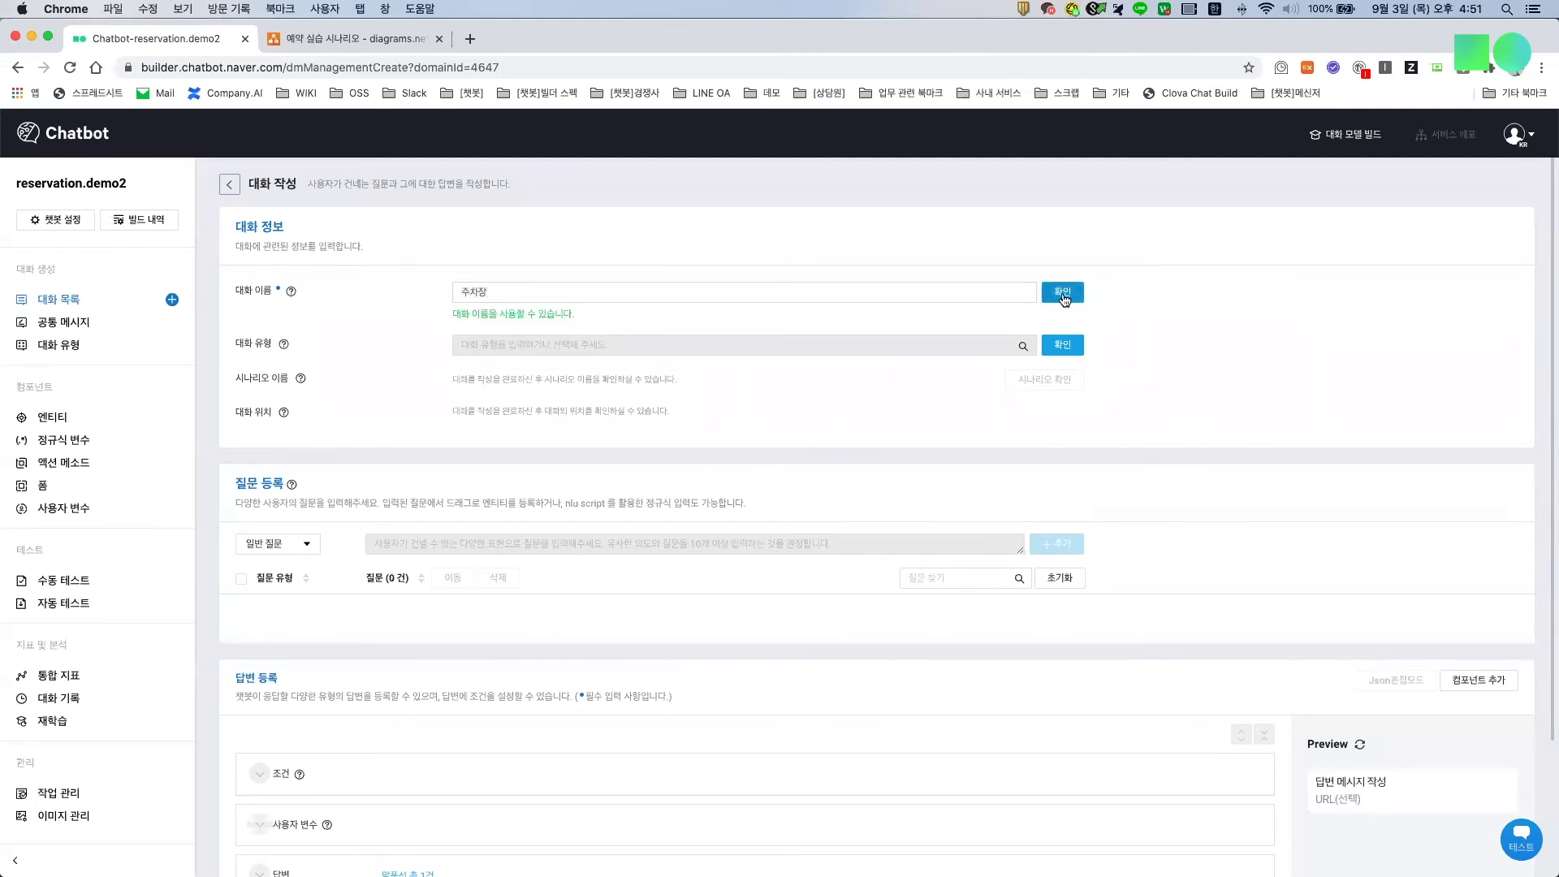
{"action": "left_click", "coordinate": [859, 320]}
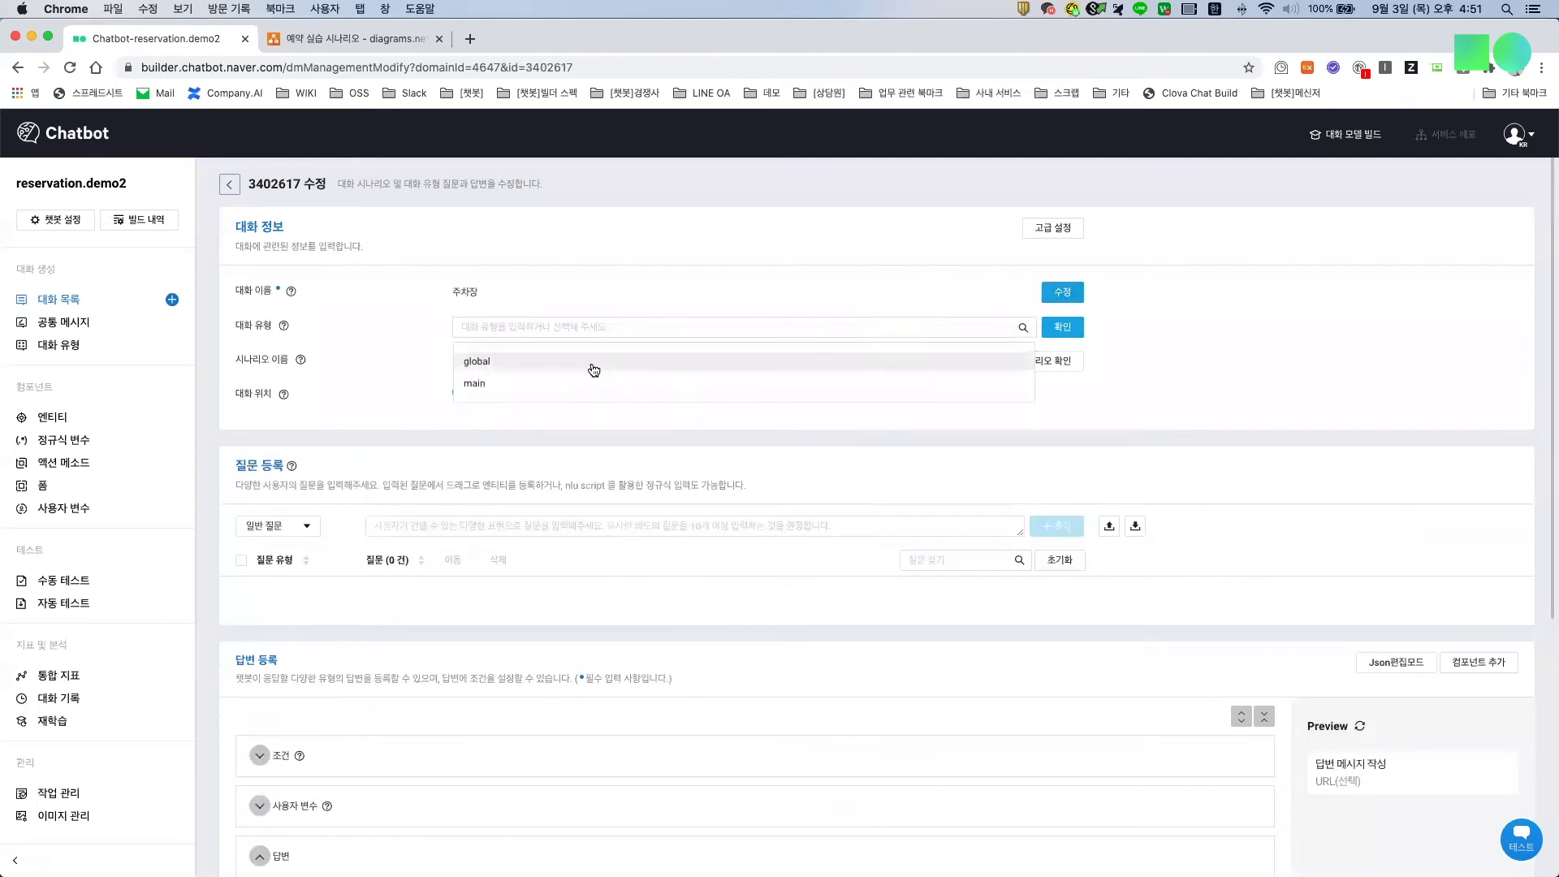
{"action": "left_click", "coordinate": [592, 365]}
{"action": "left_click", "coordinate": [70, 297]}
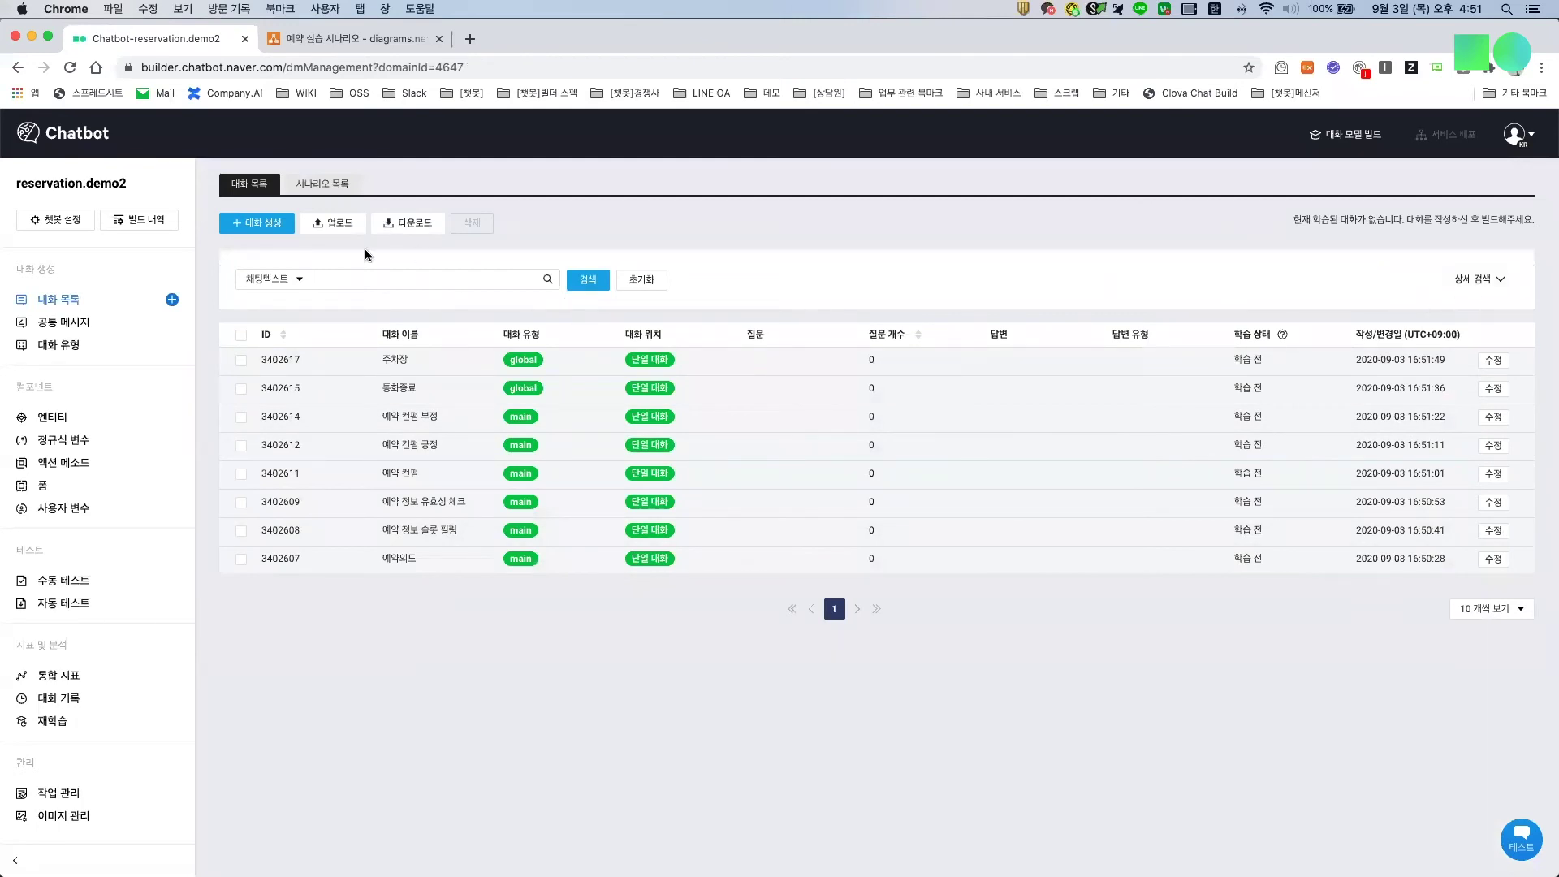
Step: Search dialogs by type 'main', reset the search to list all eight, then bring in the reservation.demo tab
{"action": "left_click", "coordinate": [272, 279]}
{"action": "left_click", "coordinate": [260, 359]}
{"action": "key", "text": "ctrl+space"}
{"action": "type", "text": "mian"}
{"action": "key", "text": "Return"}
{"action": "key", "text": "BackSpace"}
{"action": "key", "text": "BackSpace"}
{"action": "key", "text": "BackSpace"}
{"action": "type", "text": "ain"}
{"action": "key", "text": "Return"}
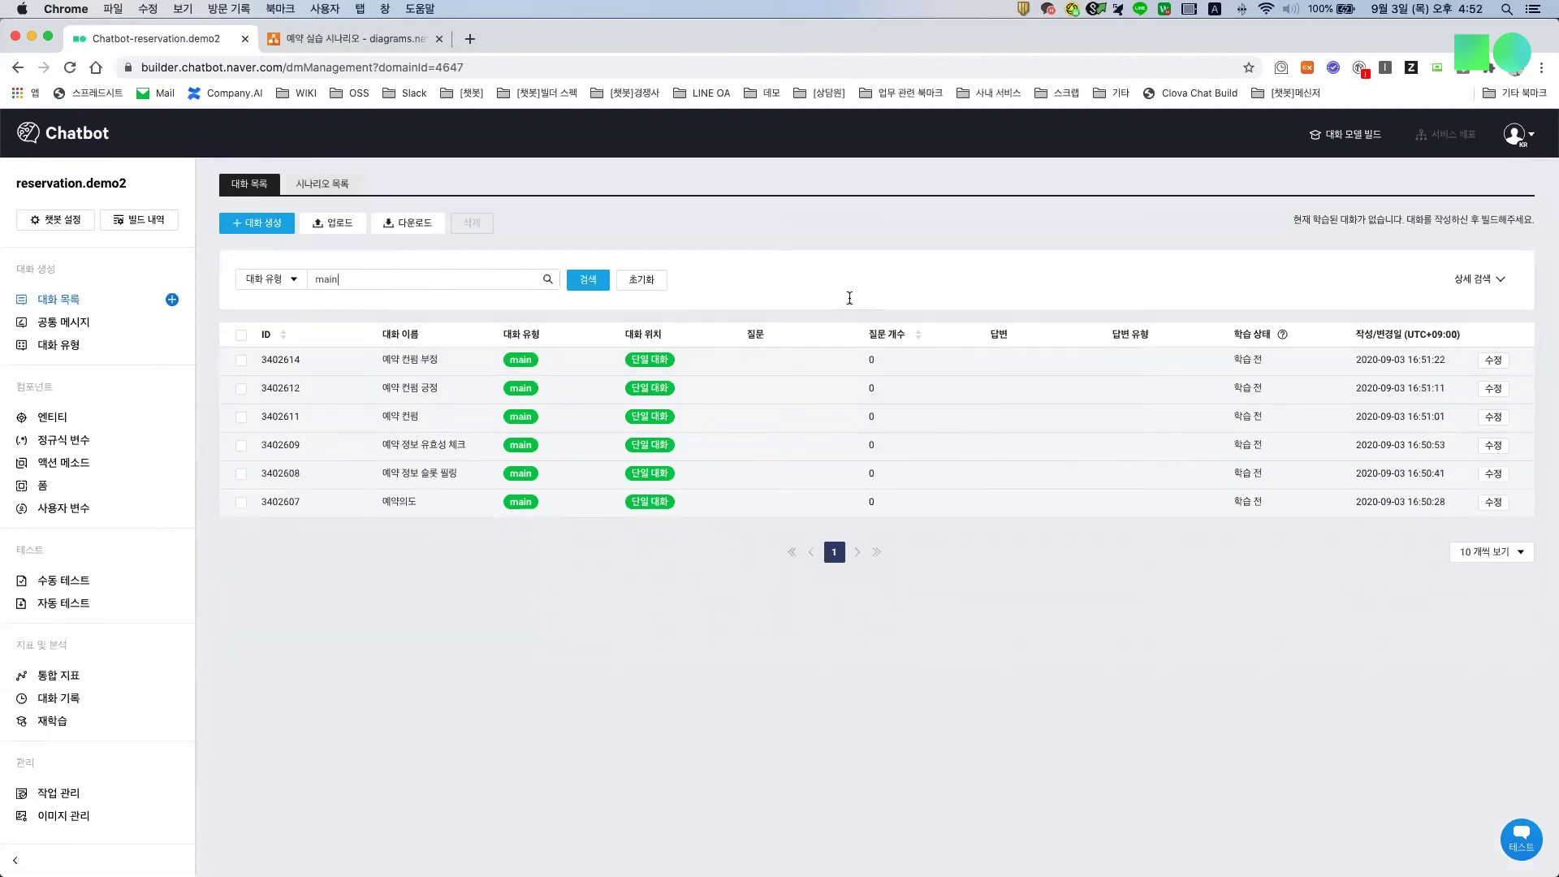
{"action": "left_click", "coordinate": [644, 282]}
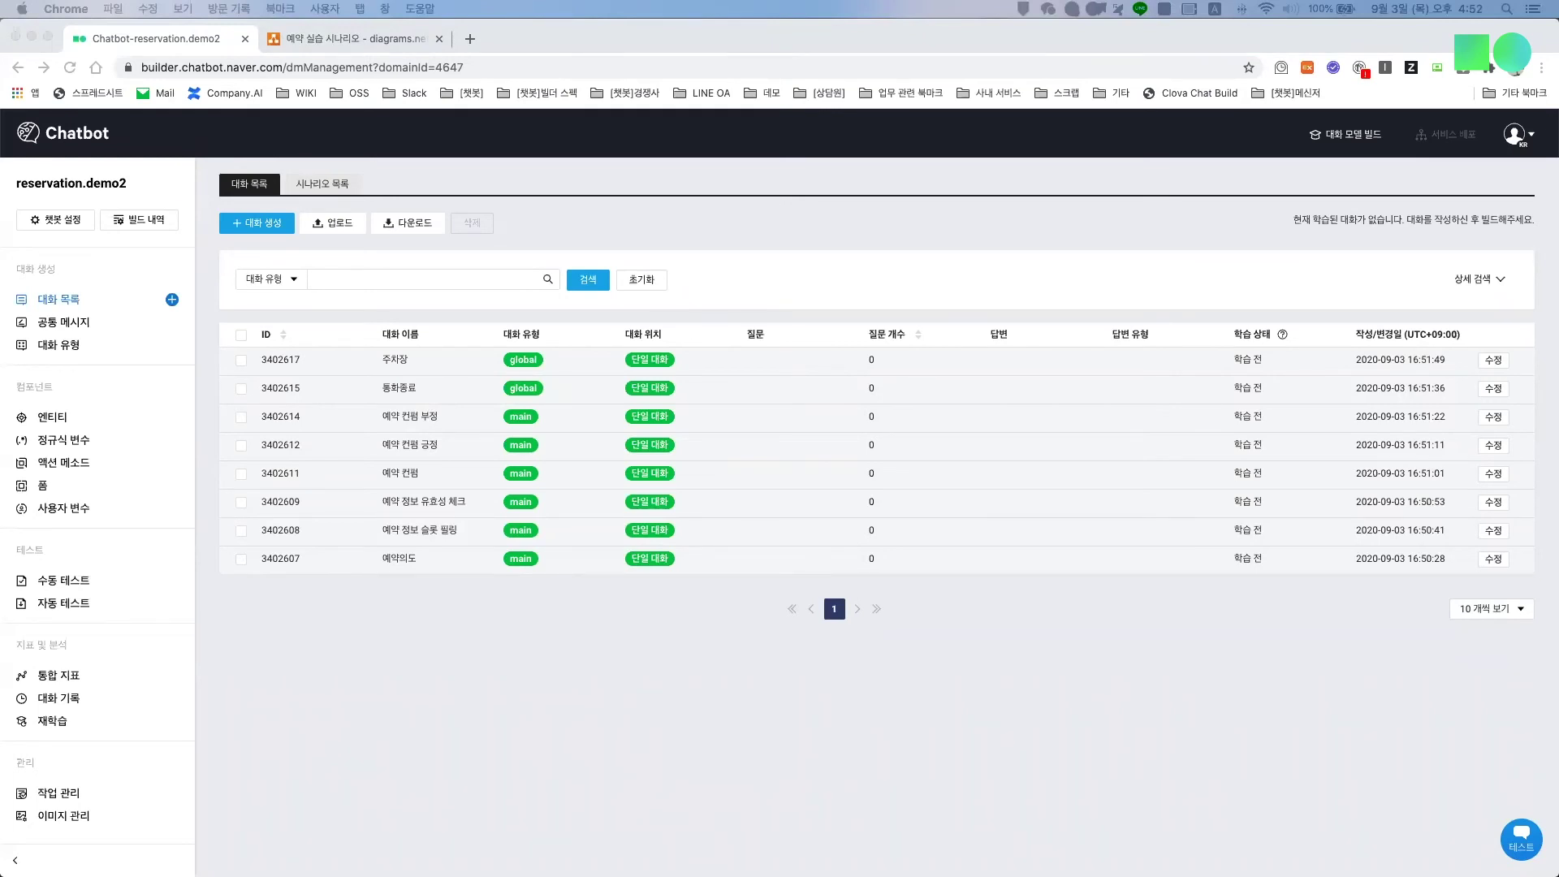
{"action": "left_click_drag", "start_coordinate": [76, 255], "coordinate": [275, 48]}
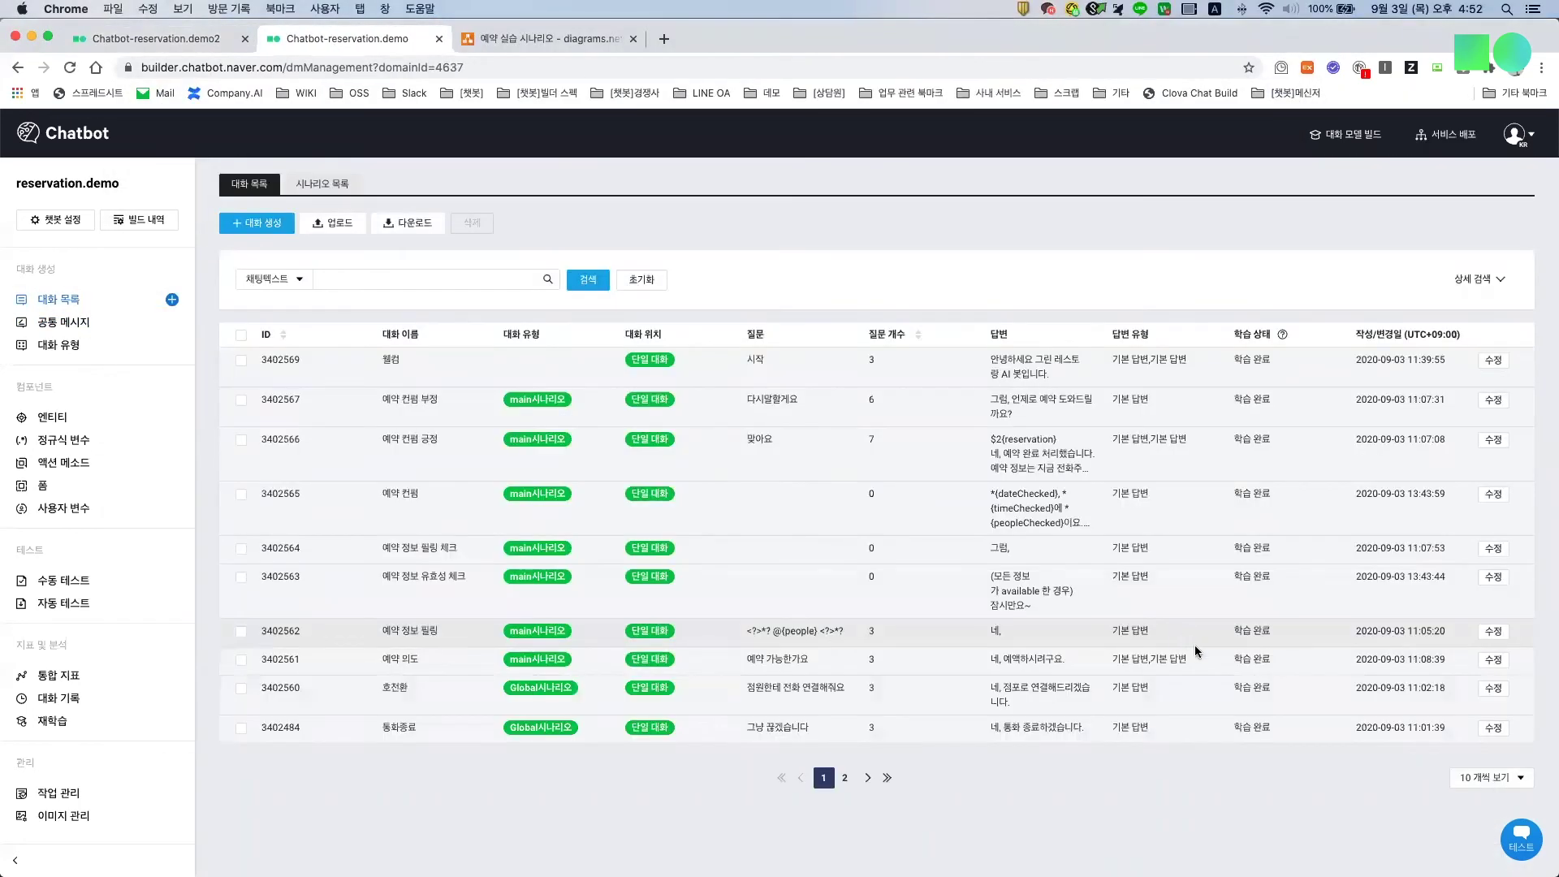
{"action": "left_click", "coordinate": [1484, 662]}
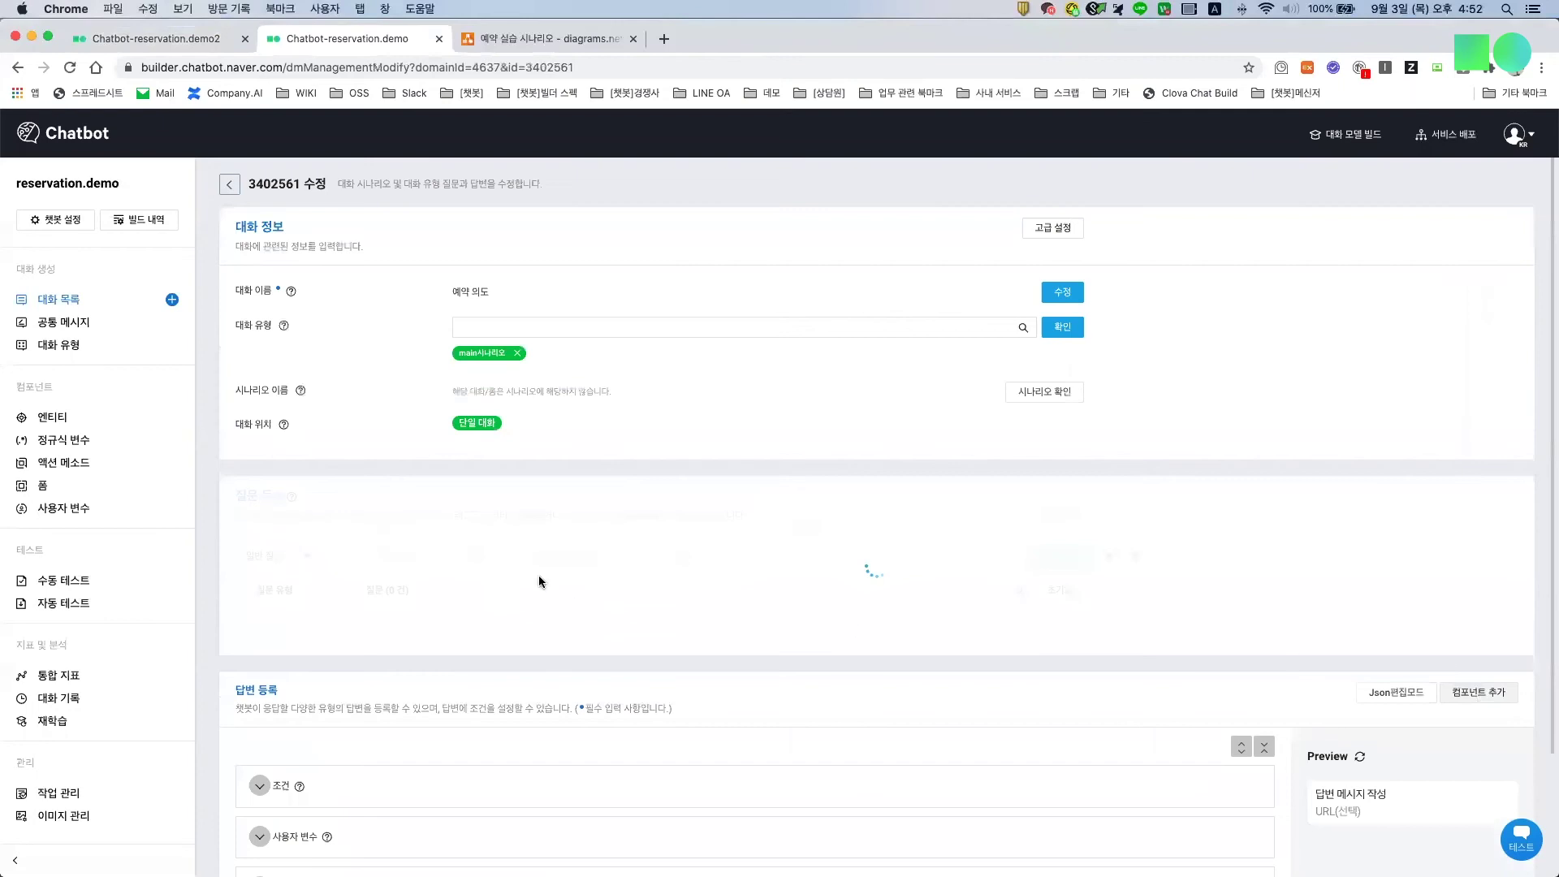
{"action": "scroll", "coordinate": [538, 575], "scroll_direction": "down", "scroll_amount": 3}
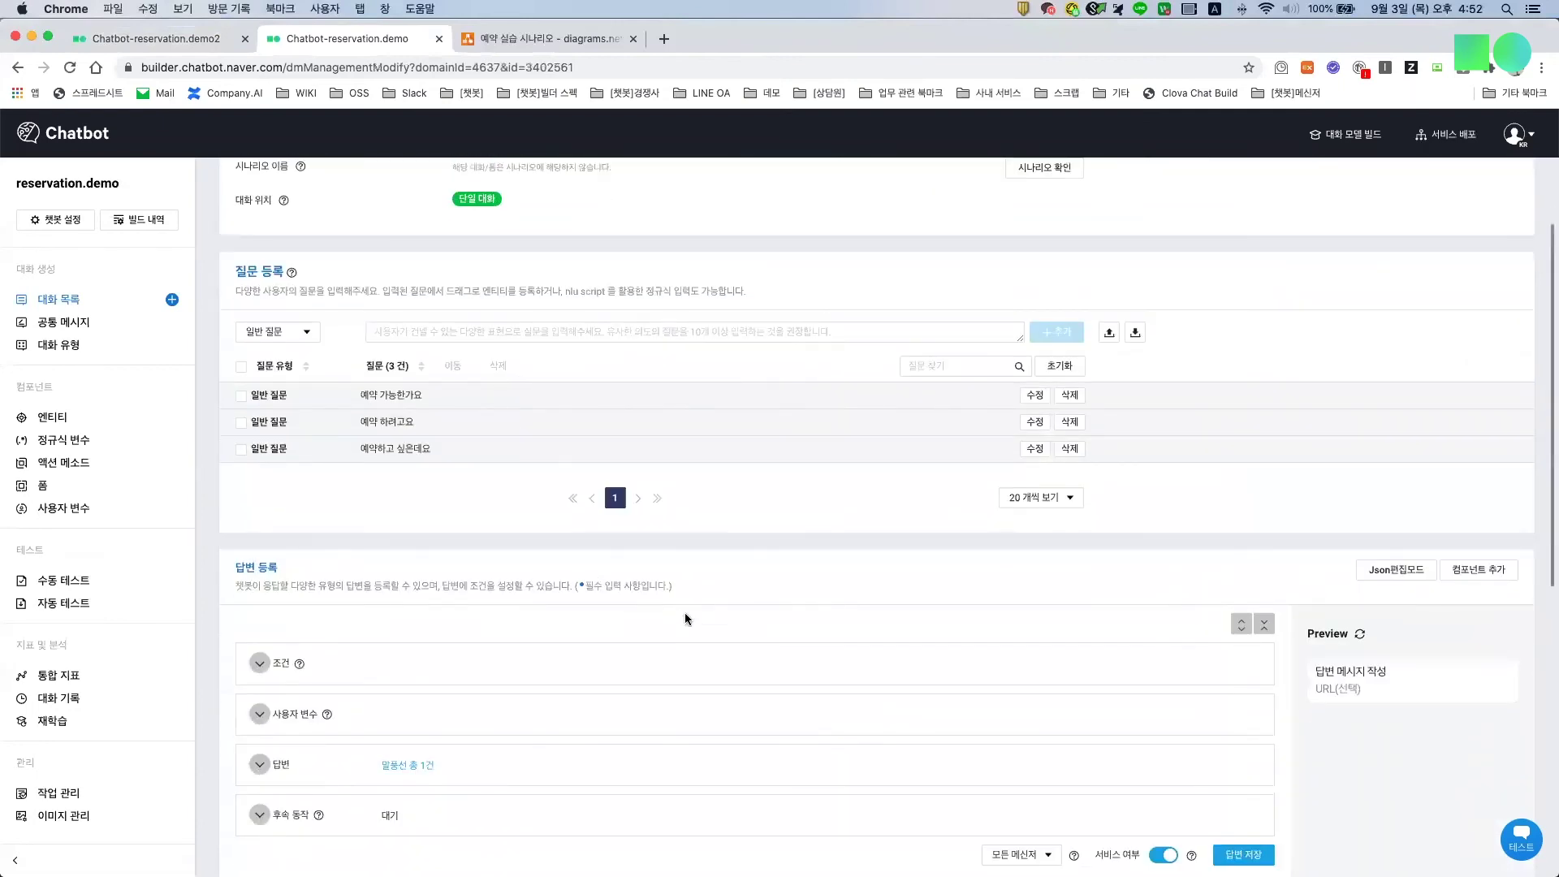
{"action": "scroll", "coordinate": [685, 612], "scroll_direction": "down", "scroll_amount": 4}
{"action": "scroll", "coordinate": [621, 715], "scroll_direction": "down", "scroll_amount": 4}
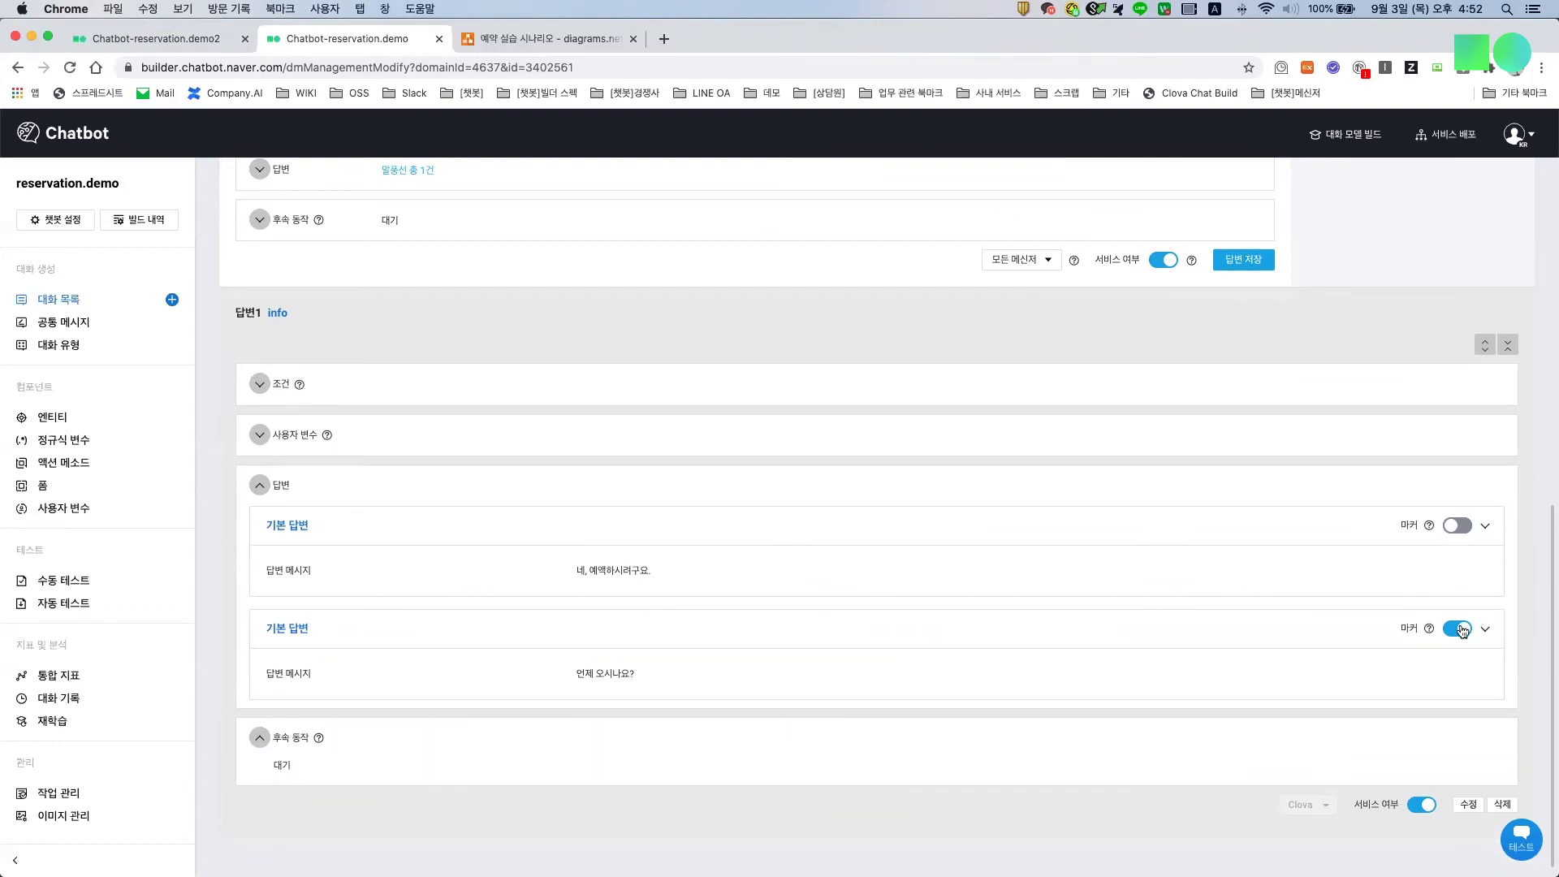
{"action": "left_click", "coordinate": [18, 67]}
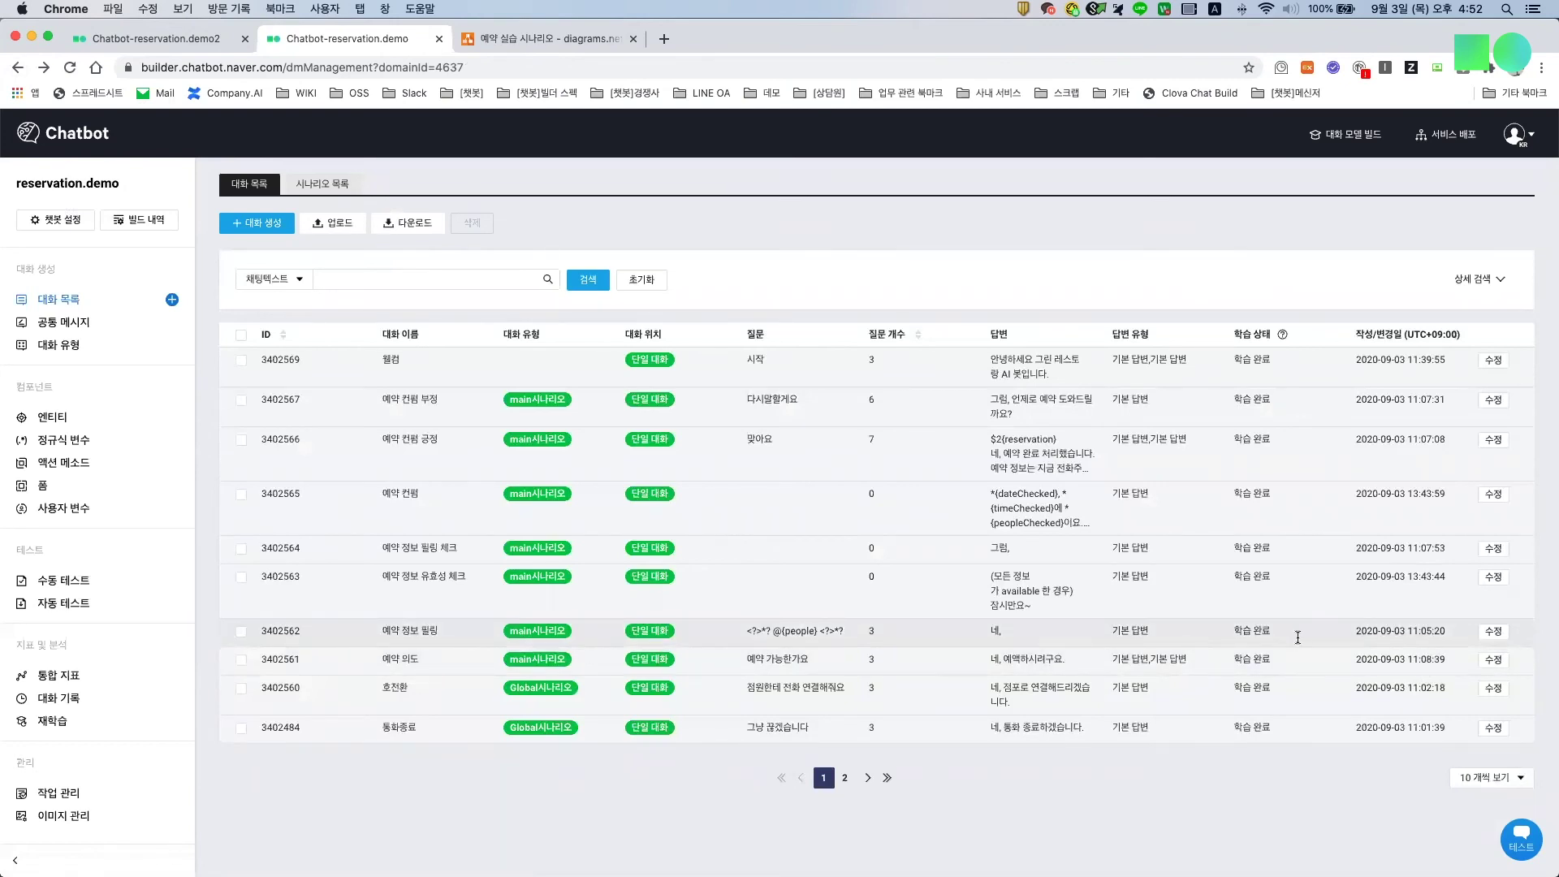
Step: Open the 예약 정보 필링 dialog (row 3402562) and expand answer 1's three user variables
{"action": "left_click", "coordinate": [1494, 631]}
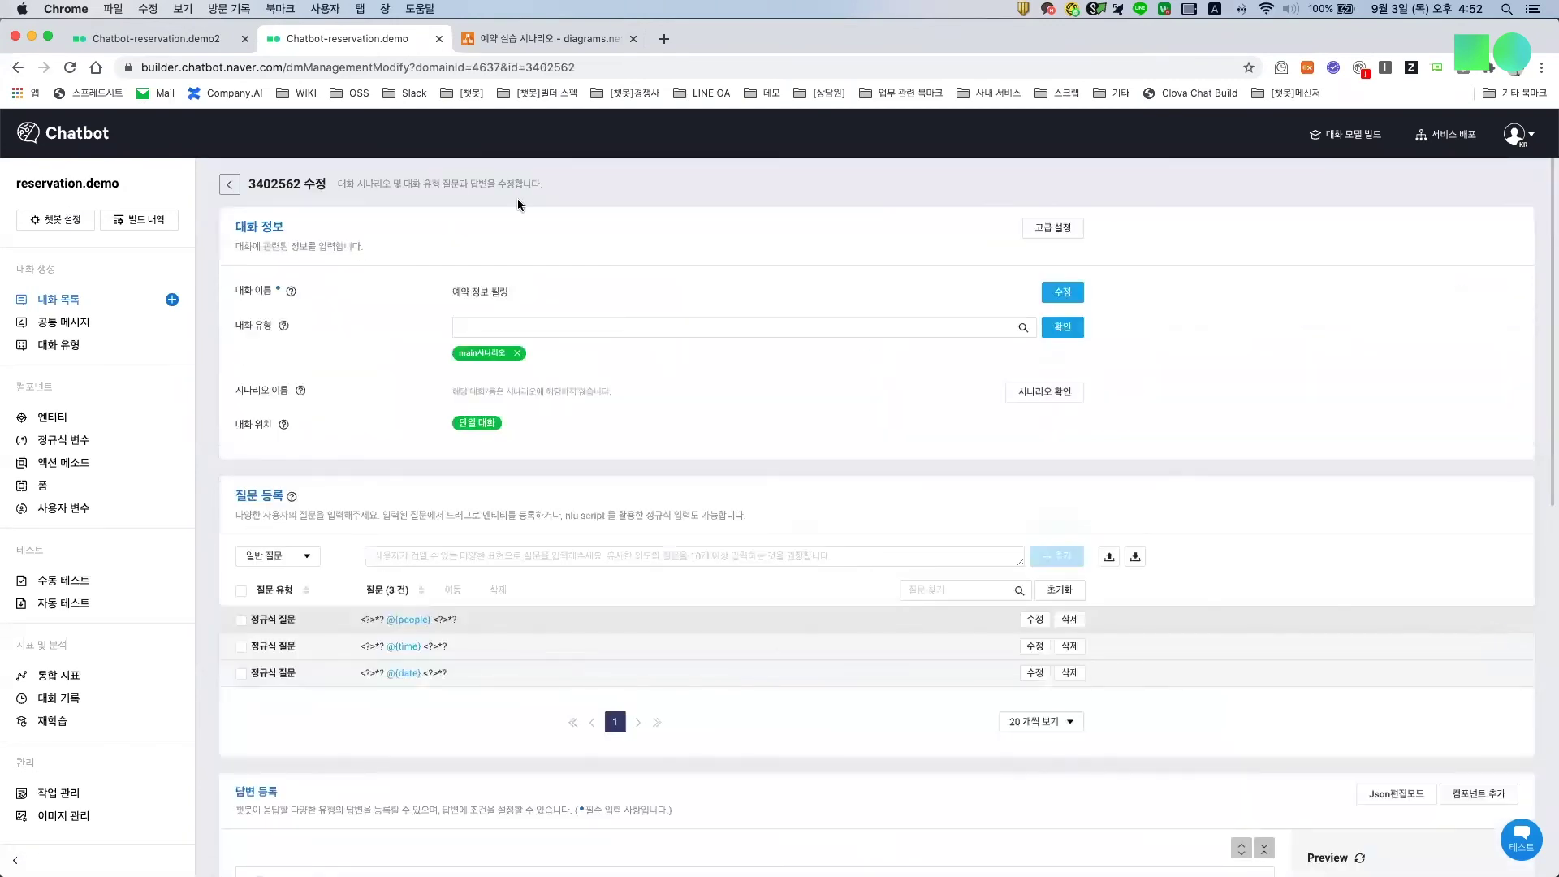
{"action": "scroll", "coordinate": [840, 355], "scroll_direction": "down", "scroll_amount": 10}
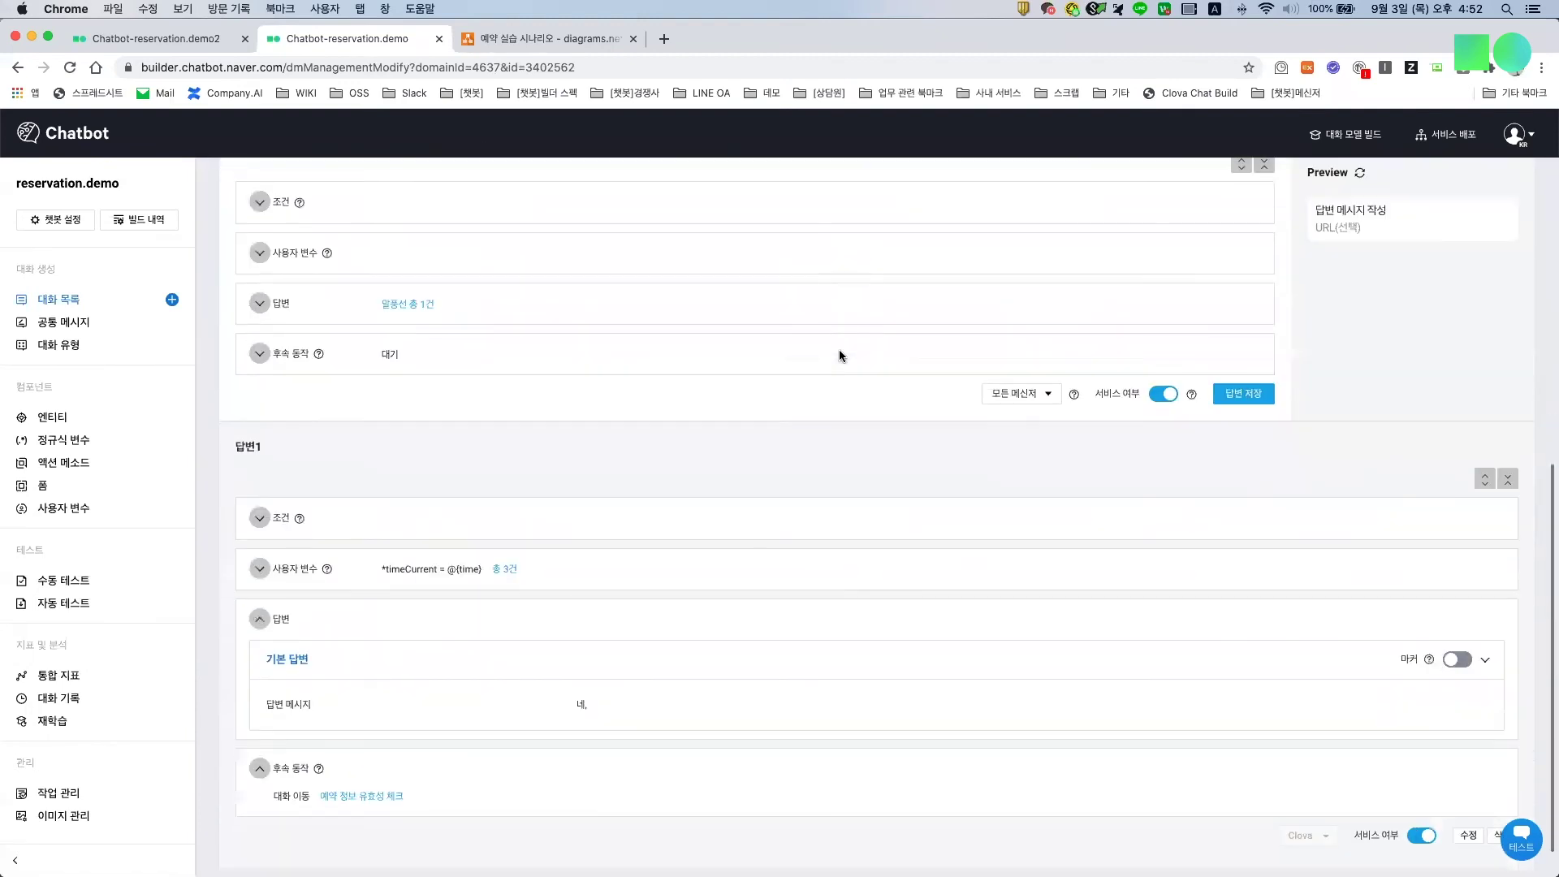
{"action": "scroll", "coordinate": [840, 355], "scroll_direction": "up", "scroll_amount": 2}
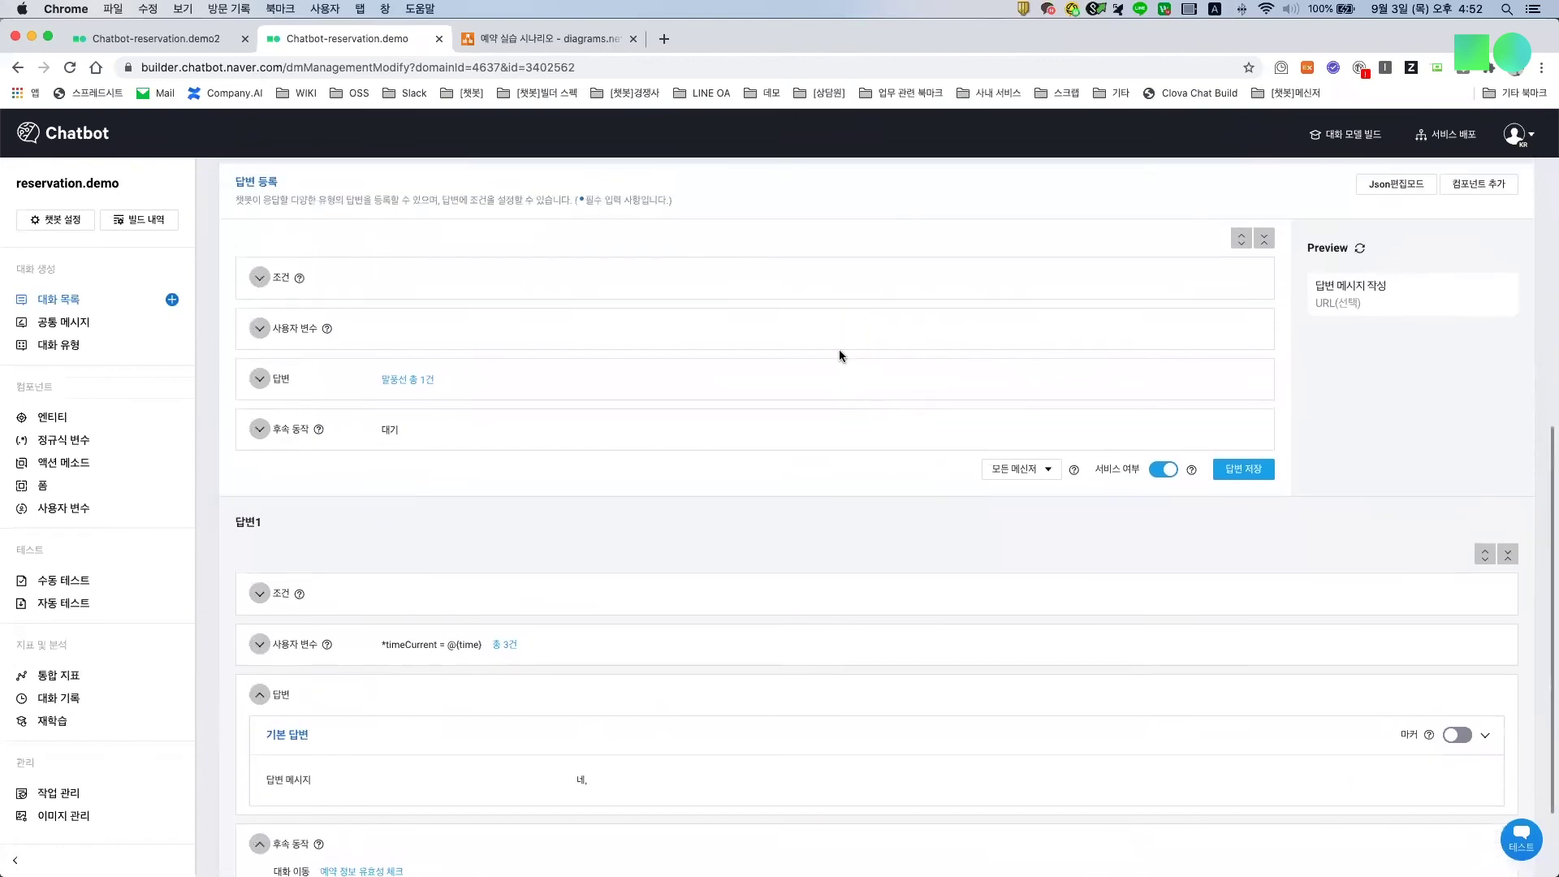
{"action": "scroll", "coordinate": [483, 606], "scroll_direction": "down", "scroll_amount": 4}
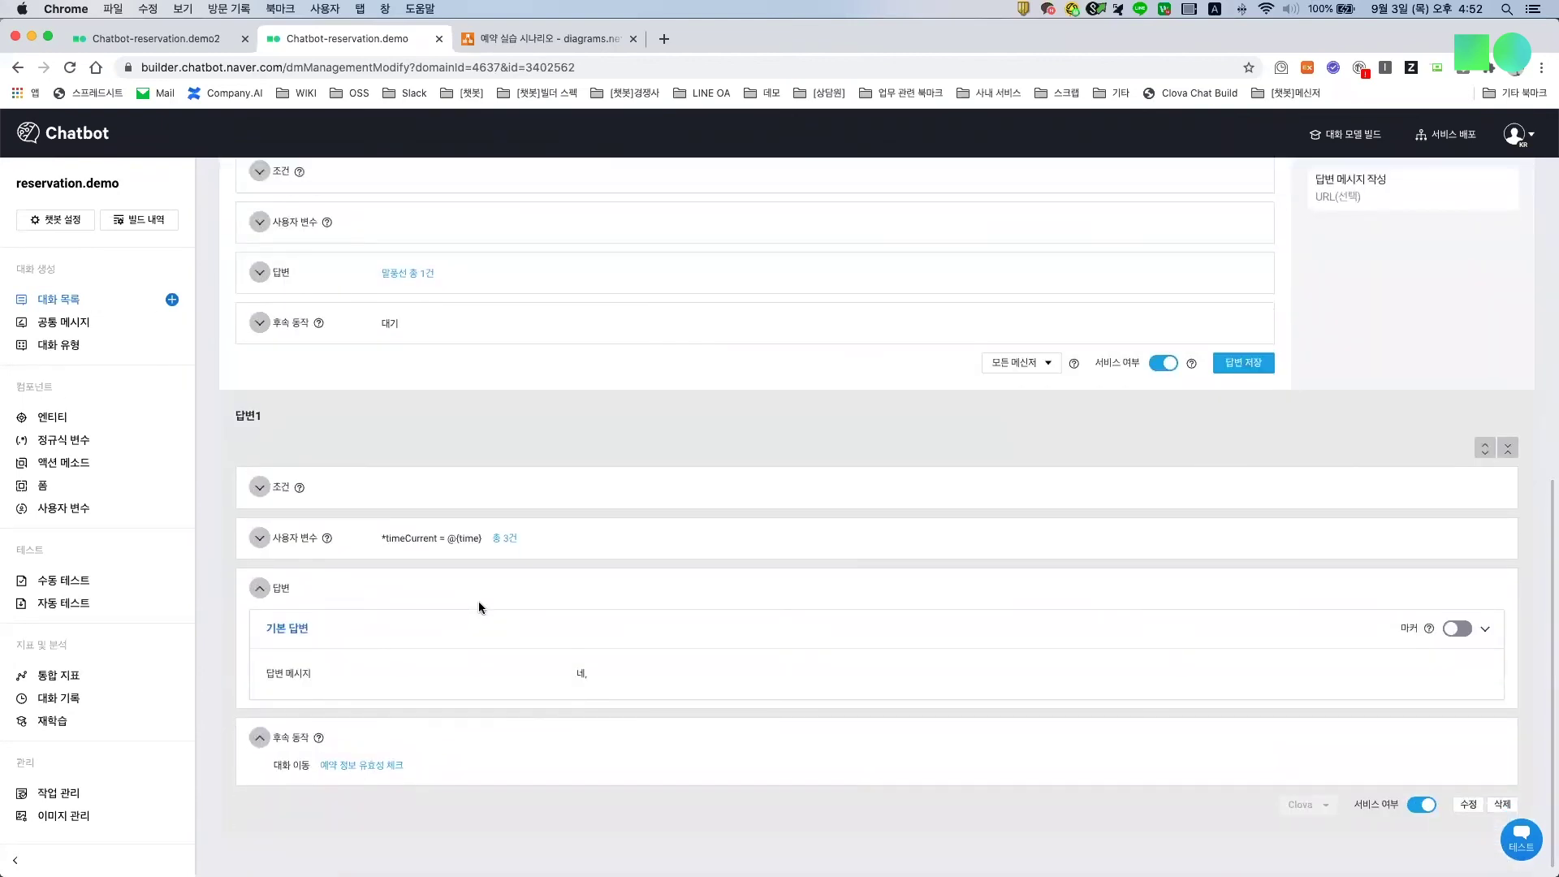
{"action": "left_click", "coordinate": [260, 538]}
Step: Follow the 후속 동작 link to the 예약 정보 유효성 체크 dialog
{"action": "scroll", "coordinate": [475, 548], "scroll_direction": "up", "scroll_amount": 5}
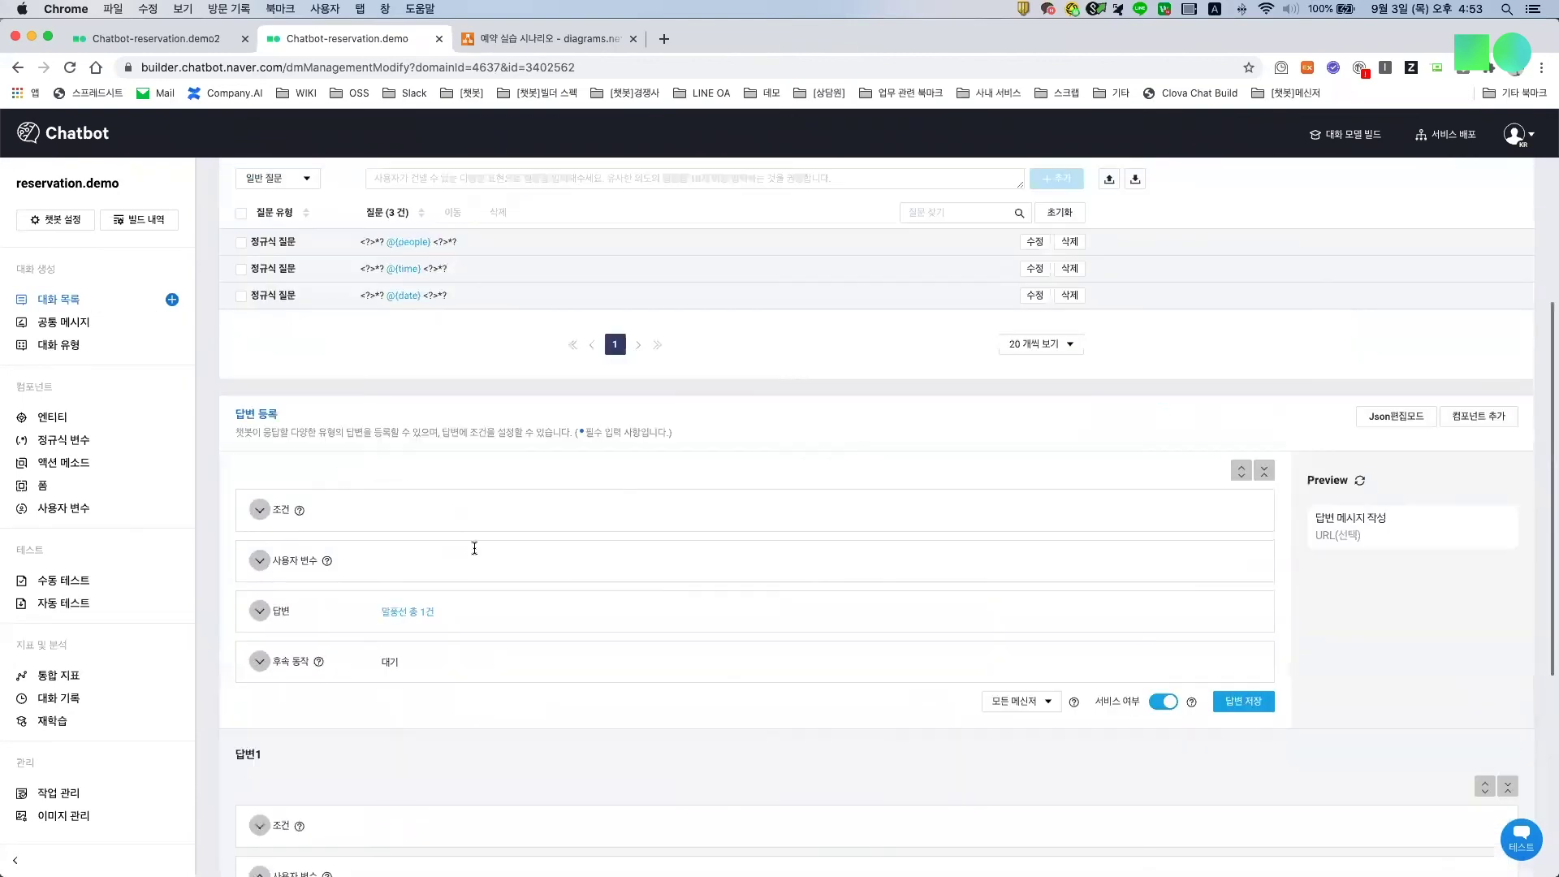
{"action": "scroll", "coordinate": [474, 548], "scroll_direction": "up", "scroll_amount": 3}
{"action": "scroll", "coordinate": [384, 694], "scroll_direction": "up", "scroll_amount": 3}
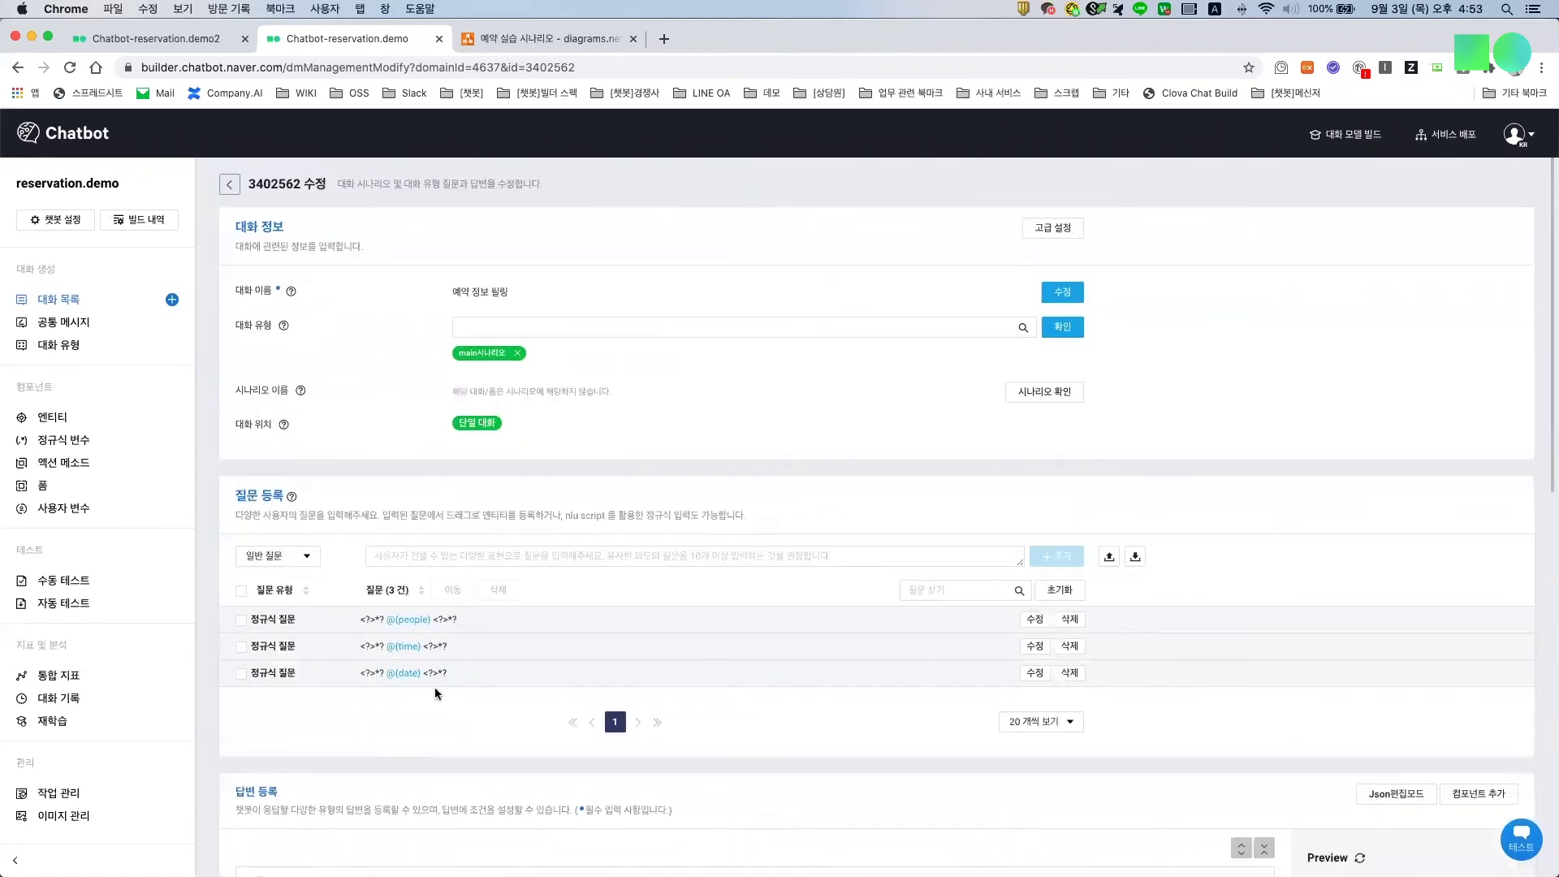
{"action": "scroll", "coordinate": [421, 658], "scroll_direction": "down", "scroll_amount": 8}
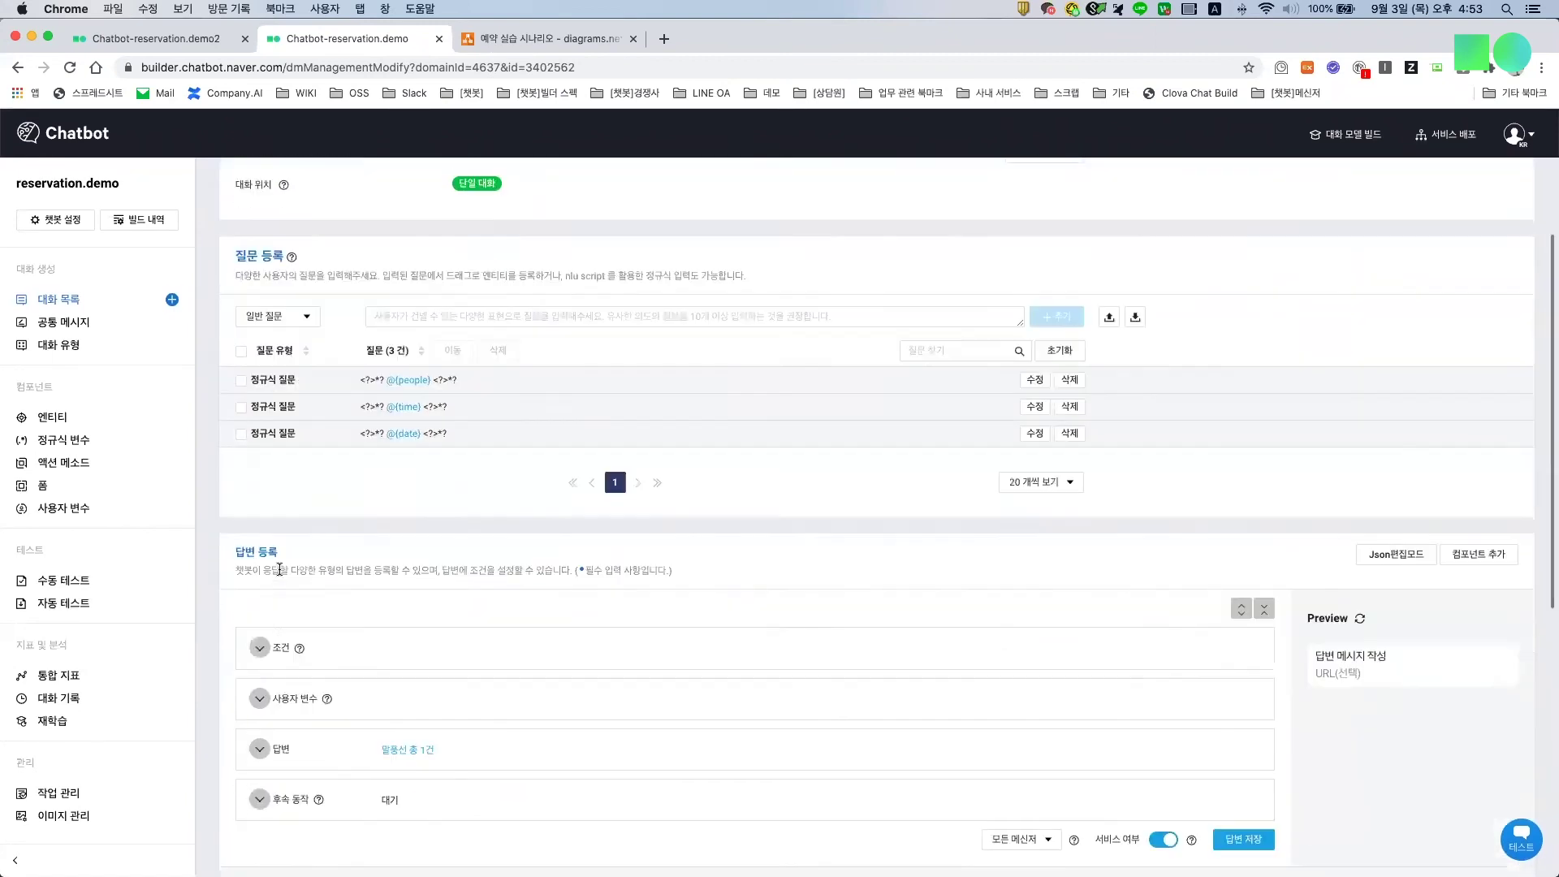
{"action": "scroll", "coordinate": [288, 591], "scroll_direction": "down", "scroll_amount": 5}
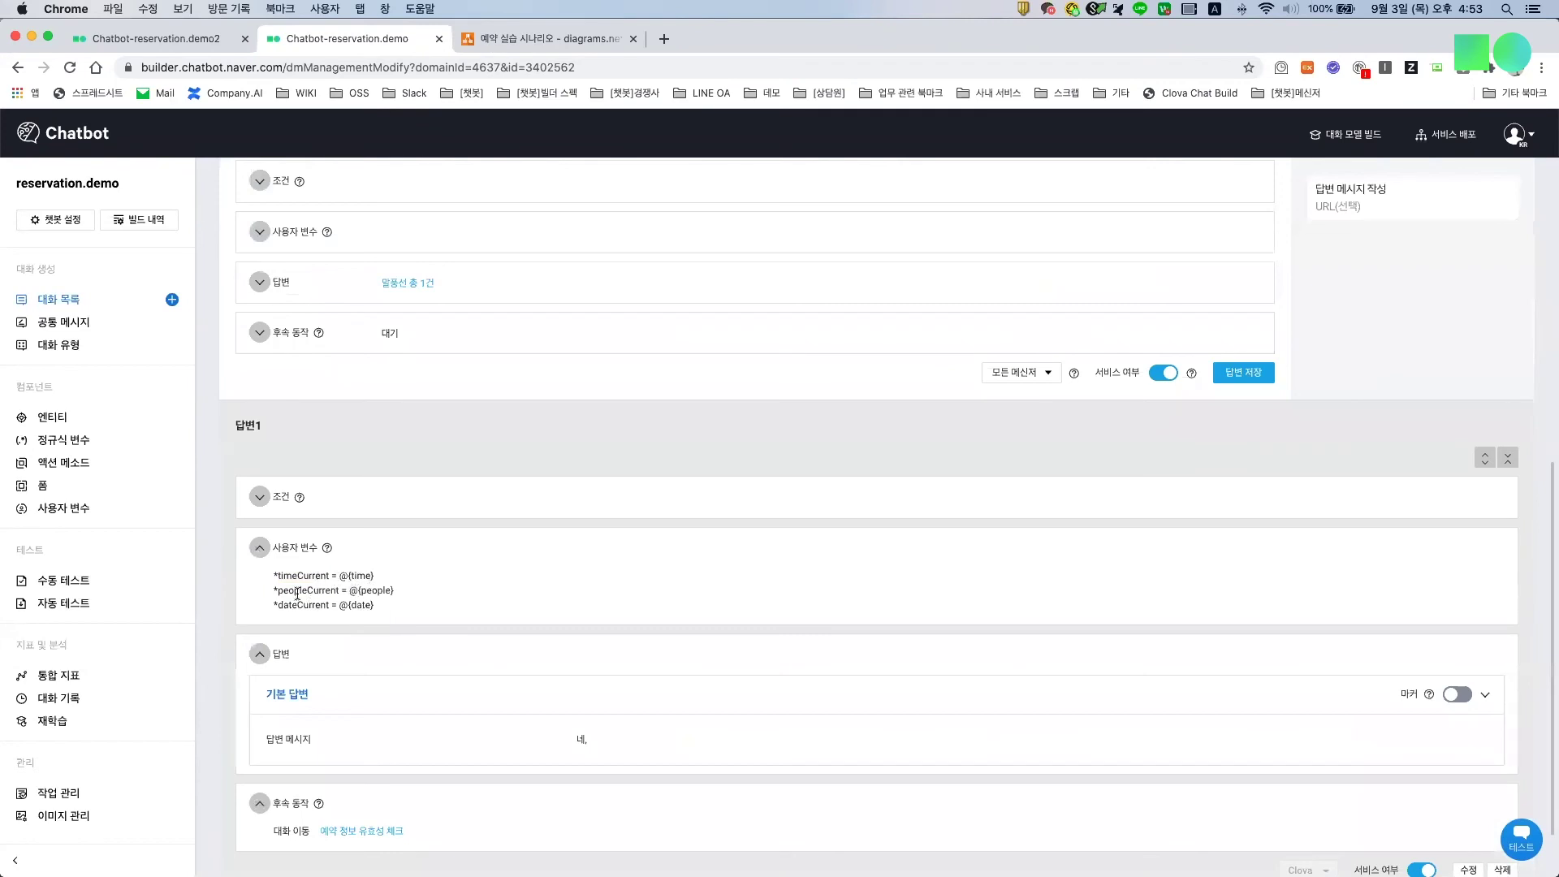
{"action": "scroll", "coordinate": [450, 656], "scroll_direction": "down", "scroll_amount": 2}
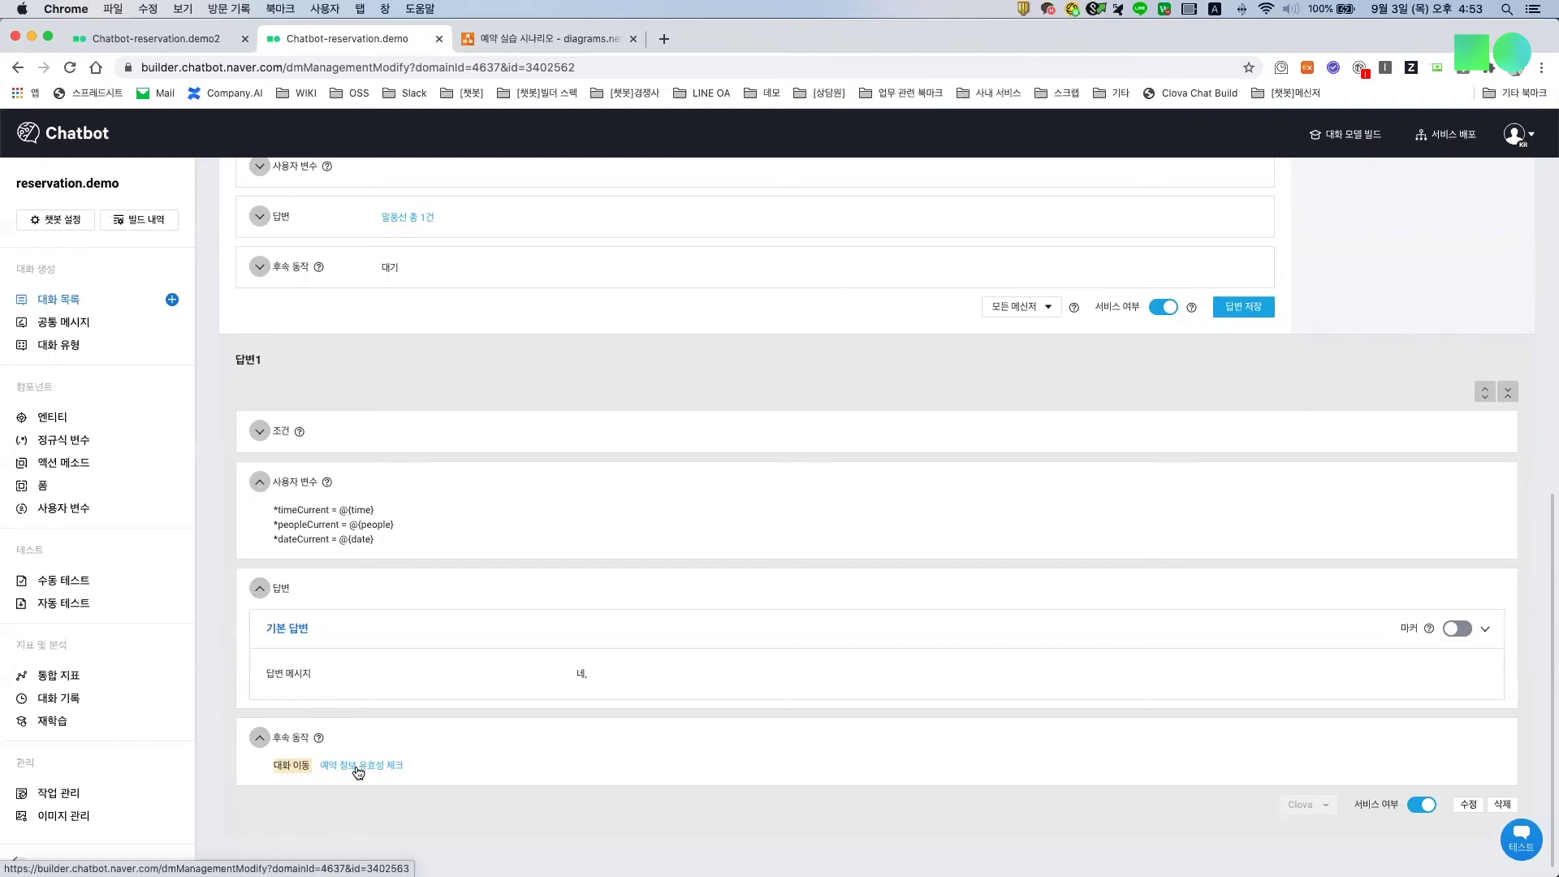
{"action": "left_click", "coordinate": [359, 770]}
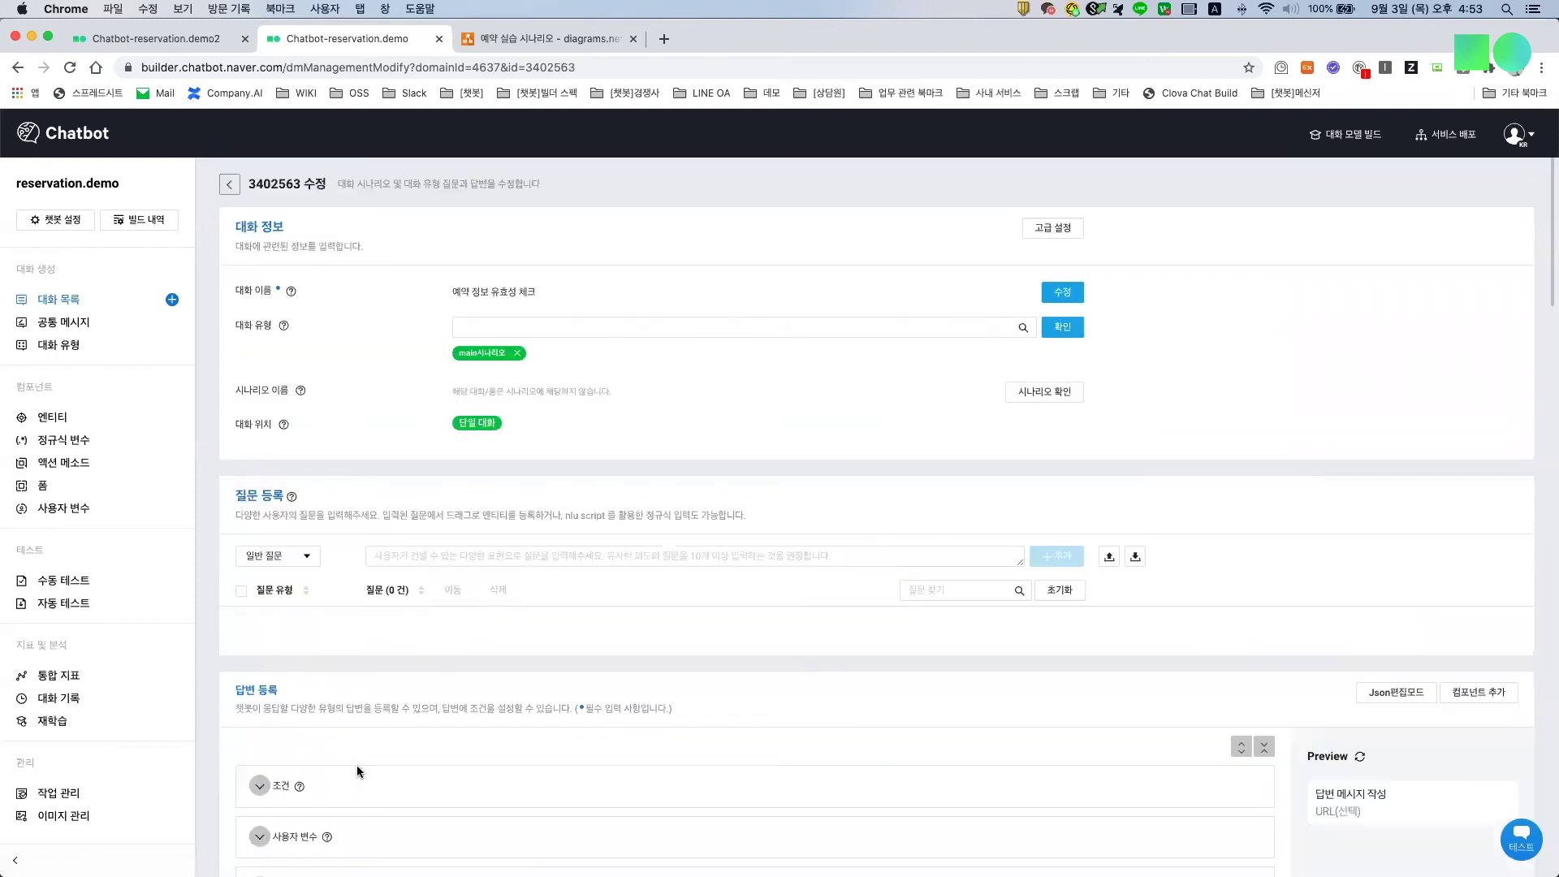
Step: Review the dialog's answers and highlight peopleCurrent in the first answer message
{"action": "scroll", "coordinate": [711, 556], "scroll_direction": "down", "scroll_amount": 5}
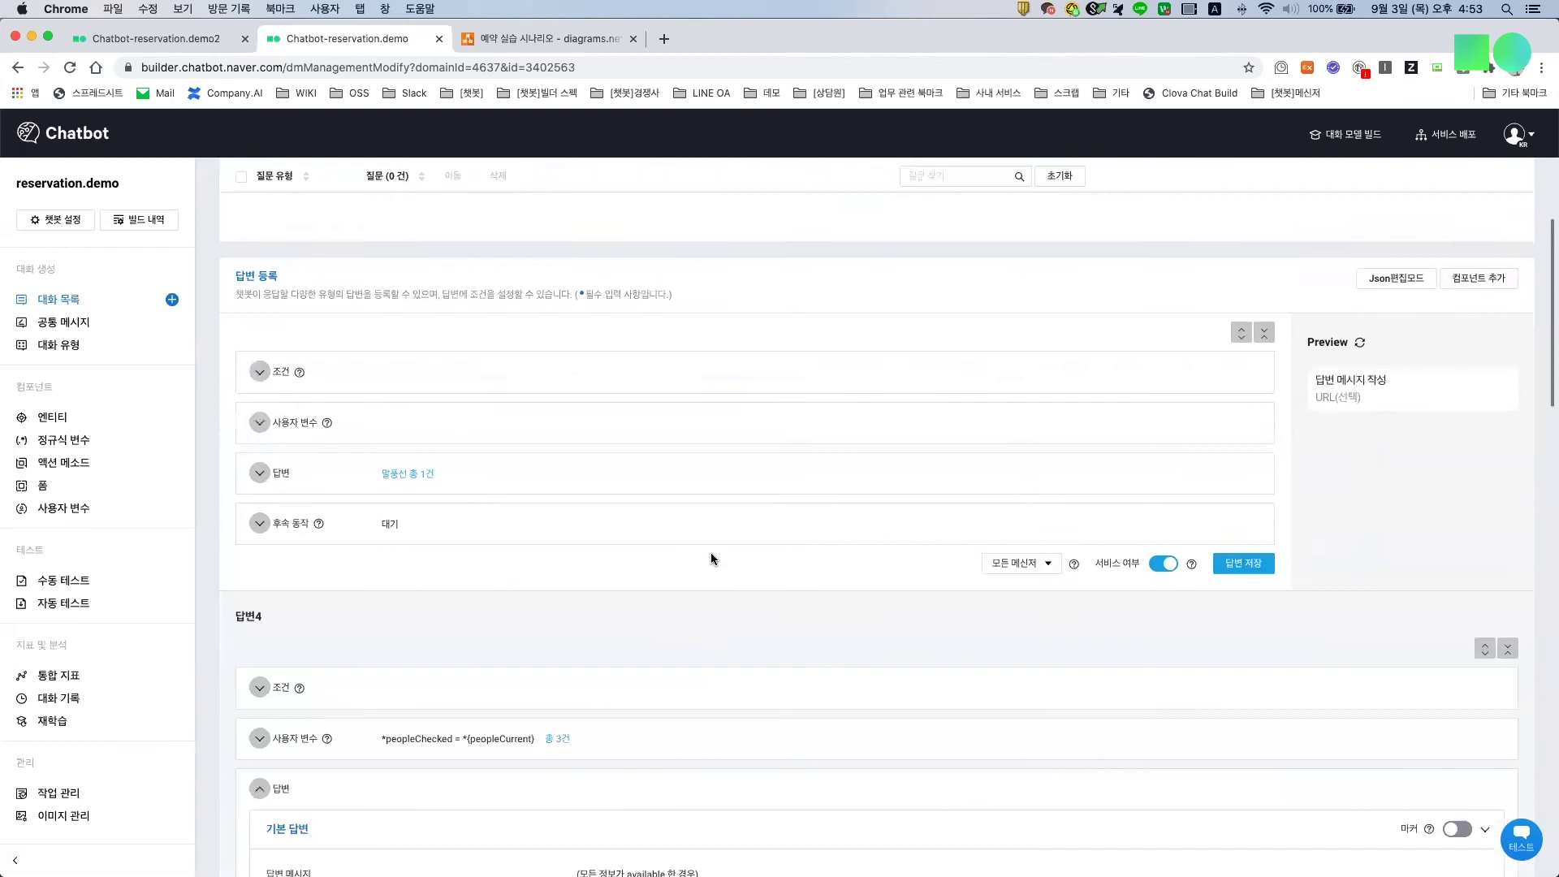
{"action": "scroll", "coordinate": [699, 554], "scroll_direction": "down", "scroll_amount": 4}
{"action": "scroll", "coordinate": [699, 554], "scroll_direction": "up", "scroll_amount": 9}
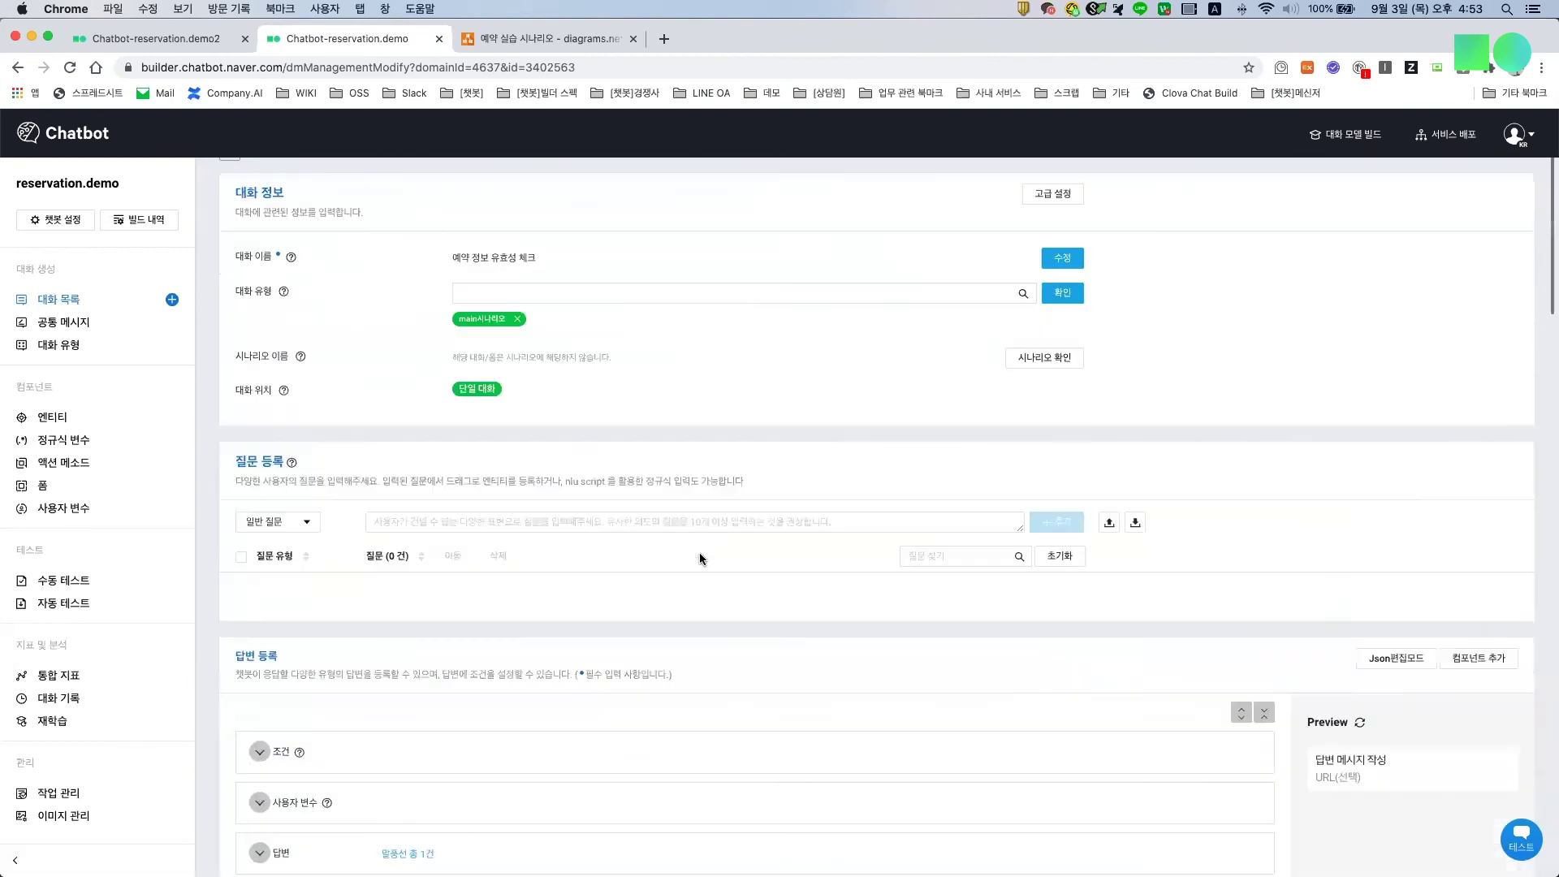
{"action": "scroll", "coordinate": [657, 541], "scroll_direction": "down", "scroll_amount": 10}
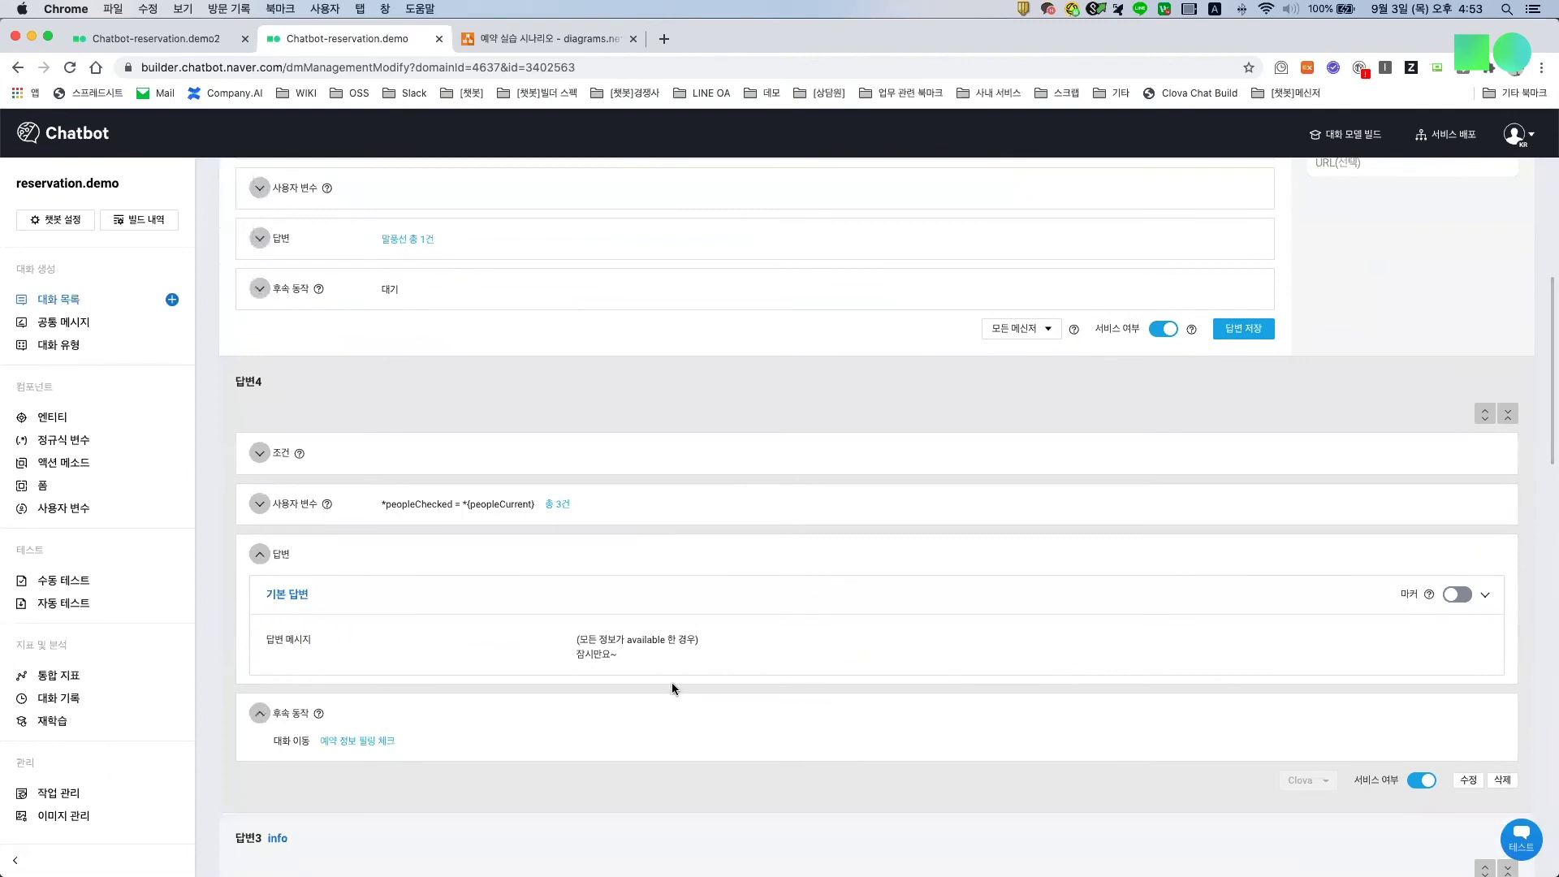
{"action": "scroll", "coordinate": [659, 688], "scroll_direction": "down", "scroll_amount": 8}
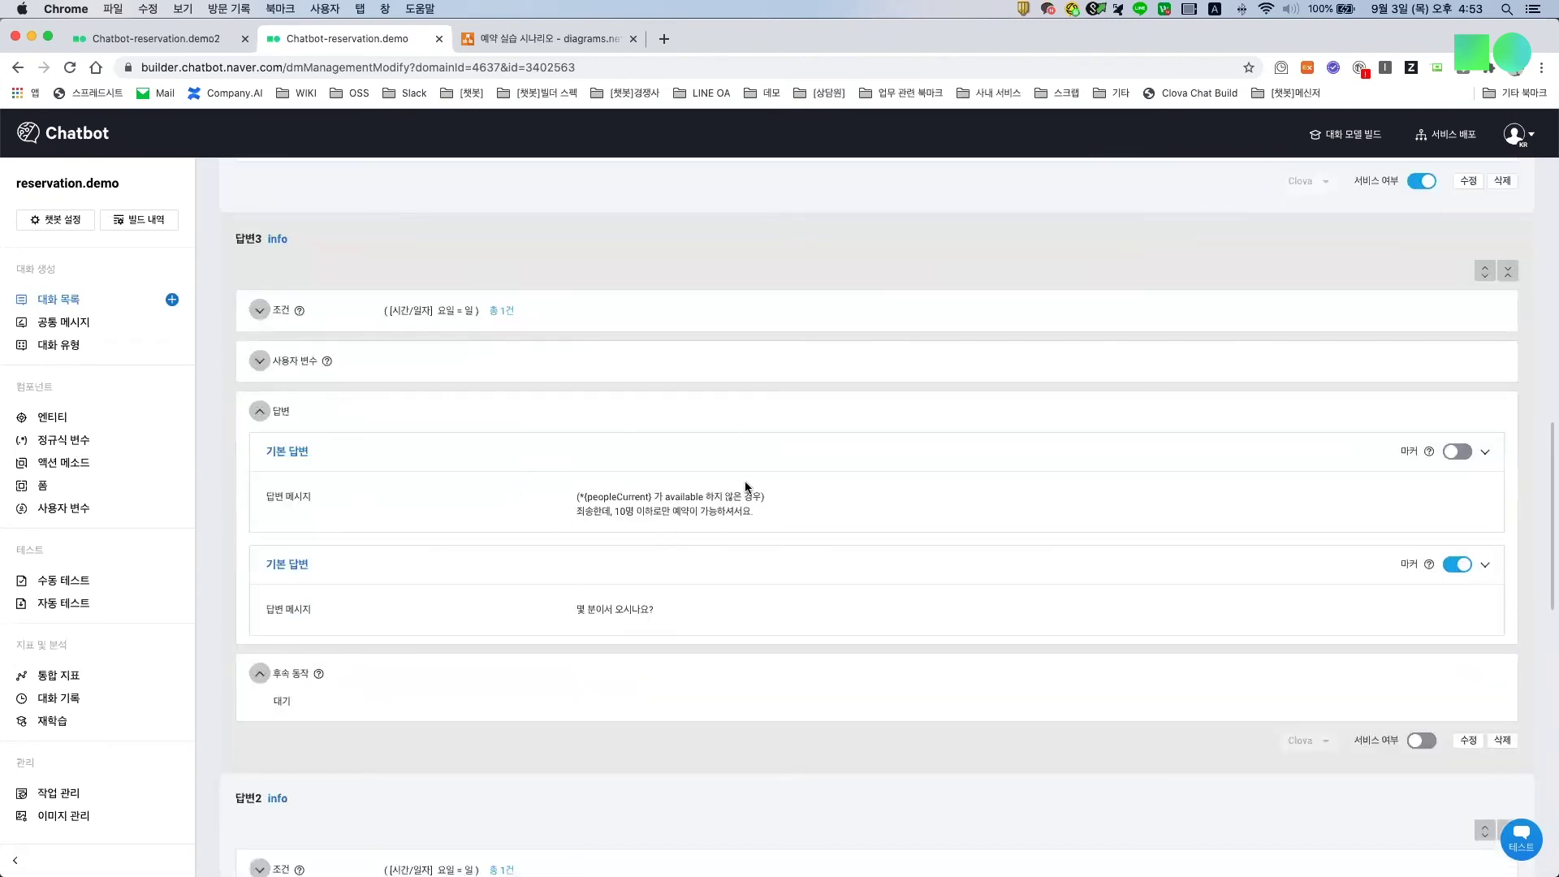
{"action": "scroll", "coordinate": [746, 486], "scroll_direction": "down", "scroll_amount": 6}
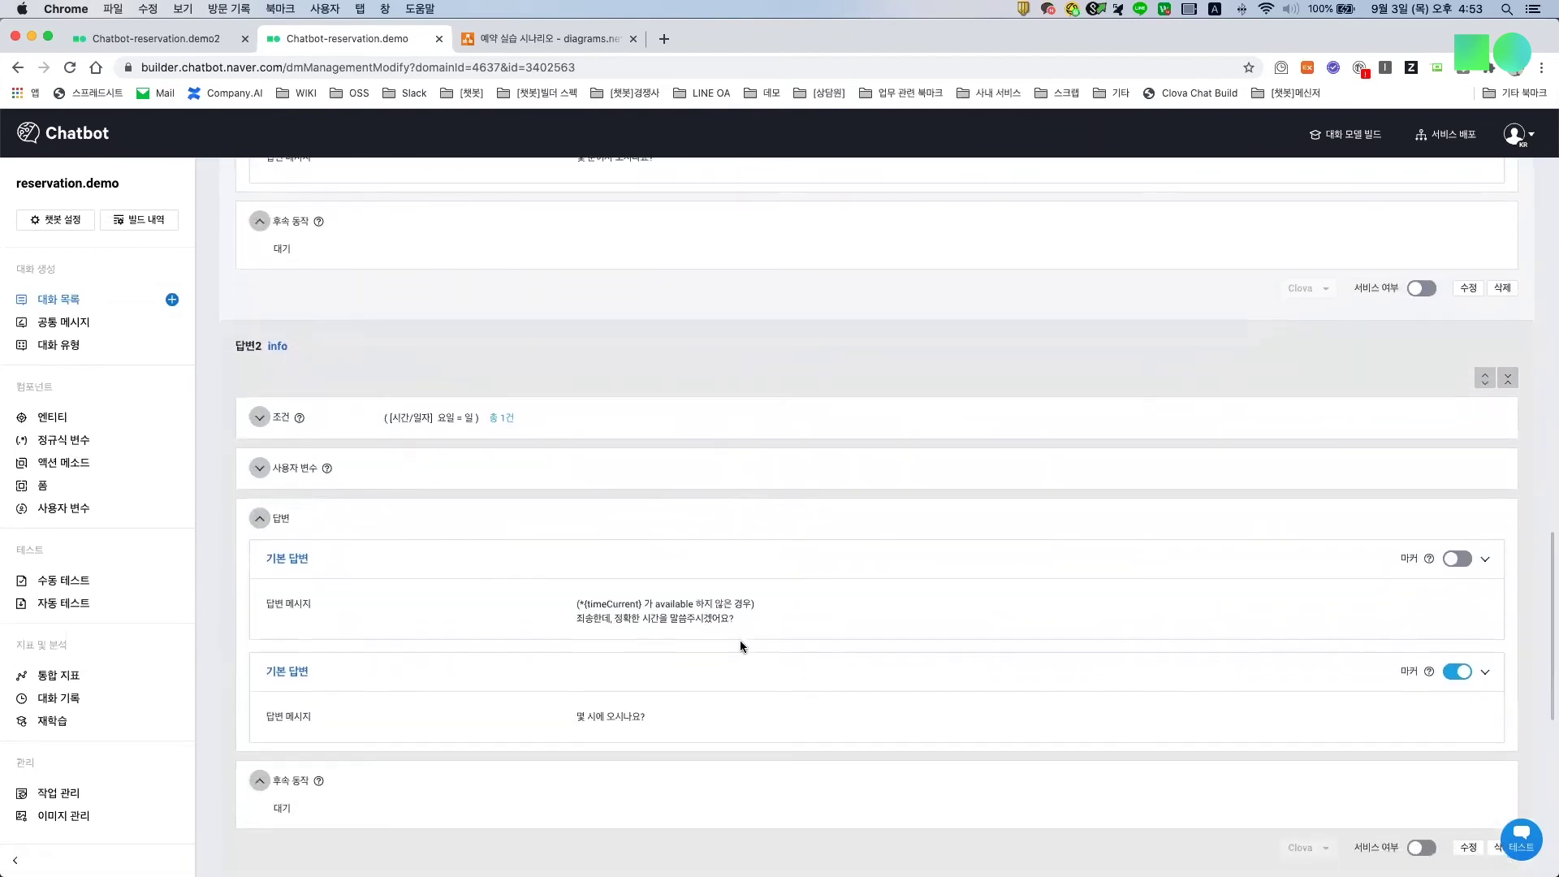
{"action": "scroll", "coordinate": [739, 640], "scroll_direction": "down", "scroll_amount": 5}
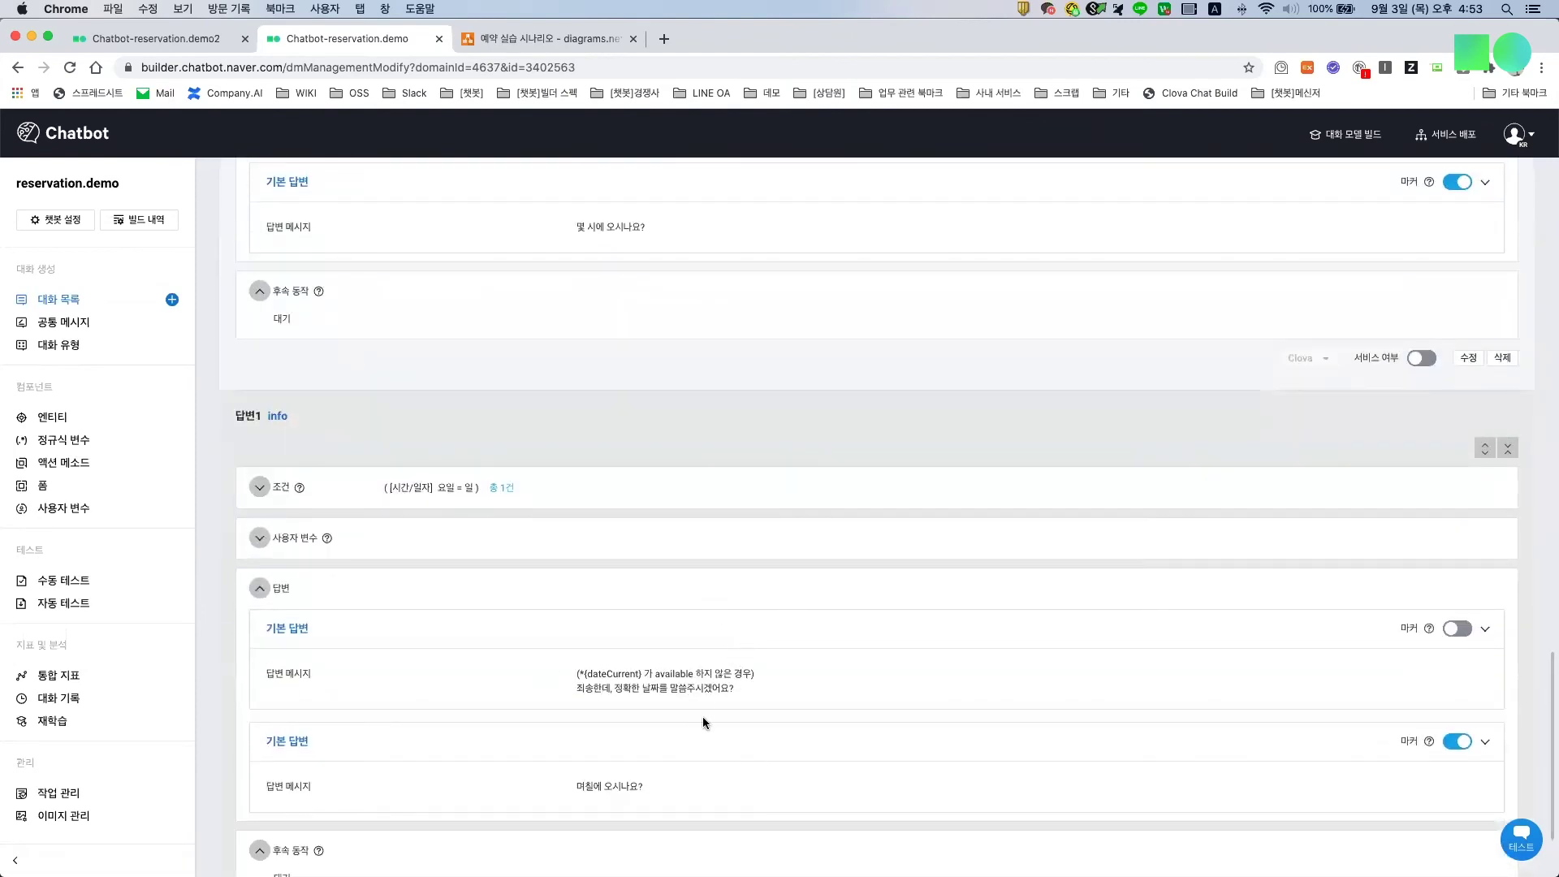
{"action": "scroll", "coordinate": [704, 723], "scroll_direction": "down", "scroll_amount": 2}
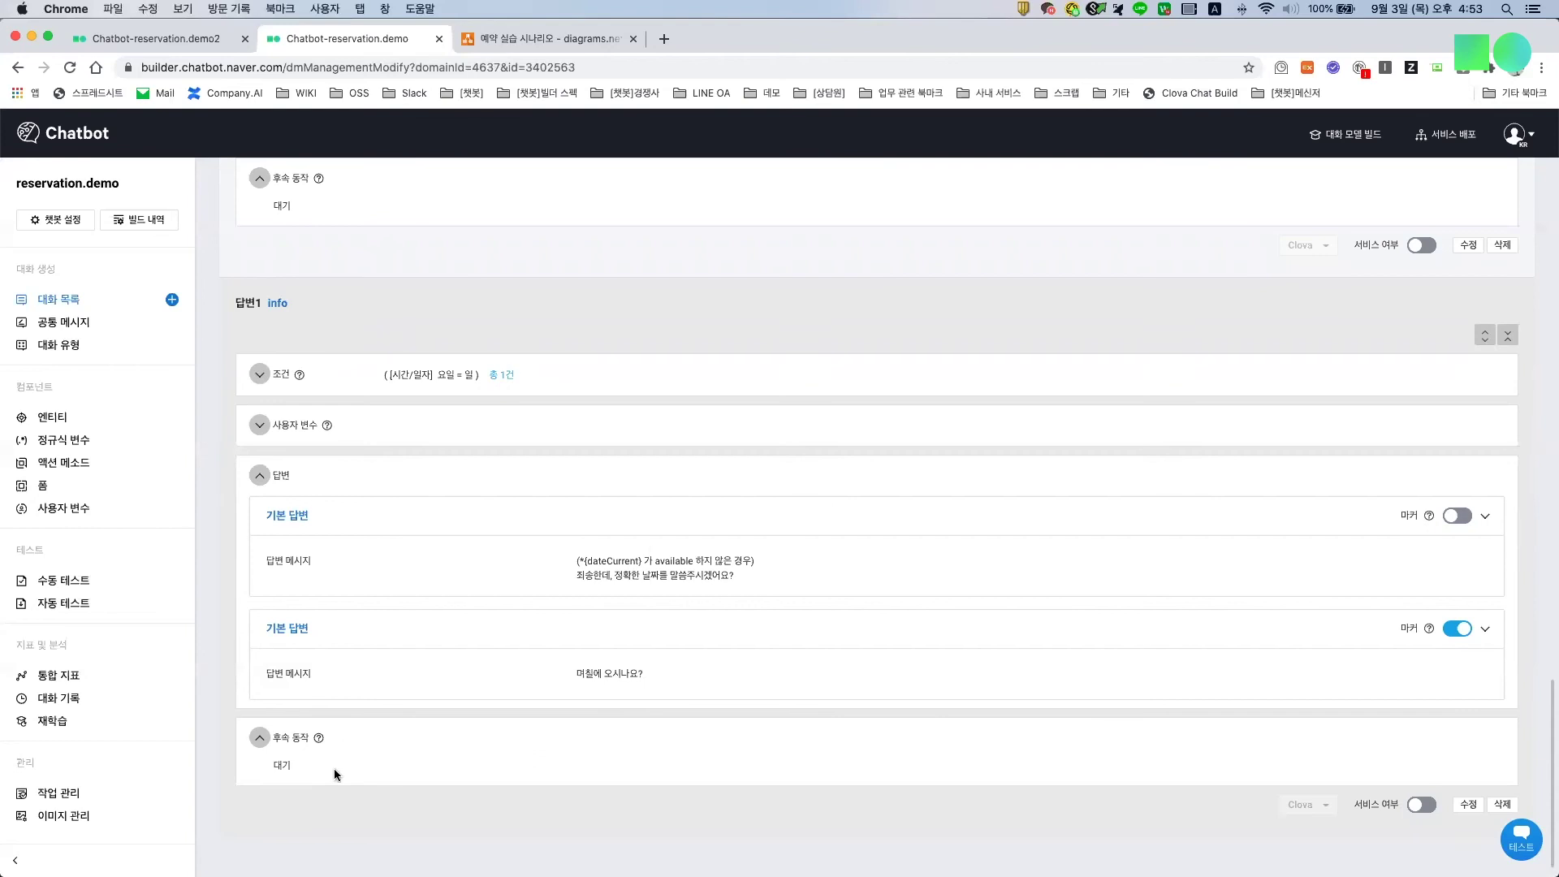
{"action": "scroll", "coordinate": [621, 736], "scroll_direction": "up", "scroll_amount": 5}
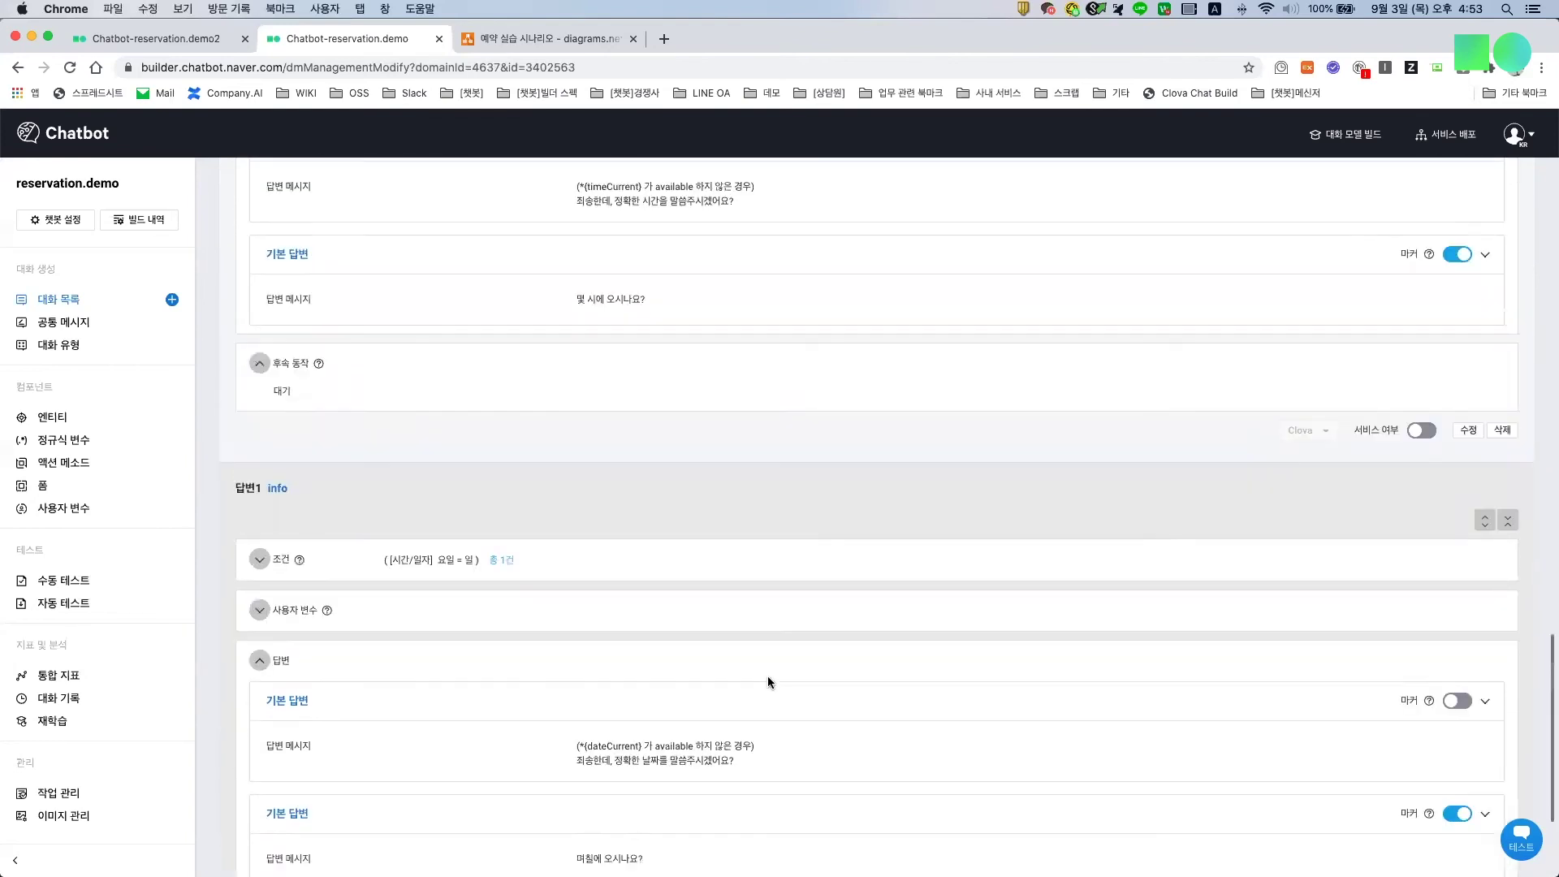
{"action": "scroll", "coordinate": [710, 596], "scroll_direction": "up", "scroll_amount": 2}
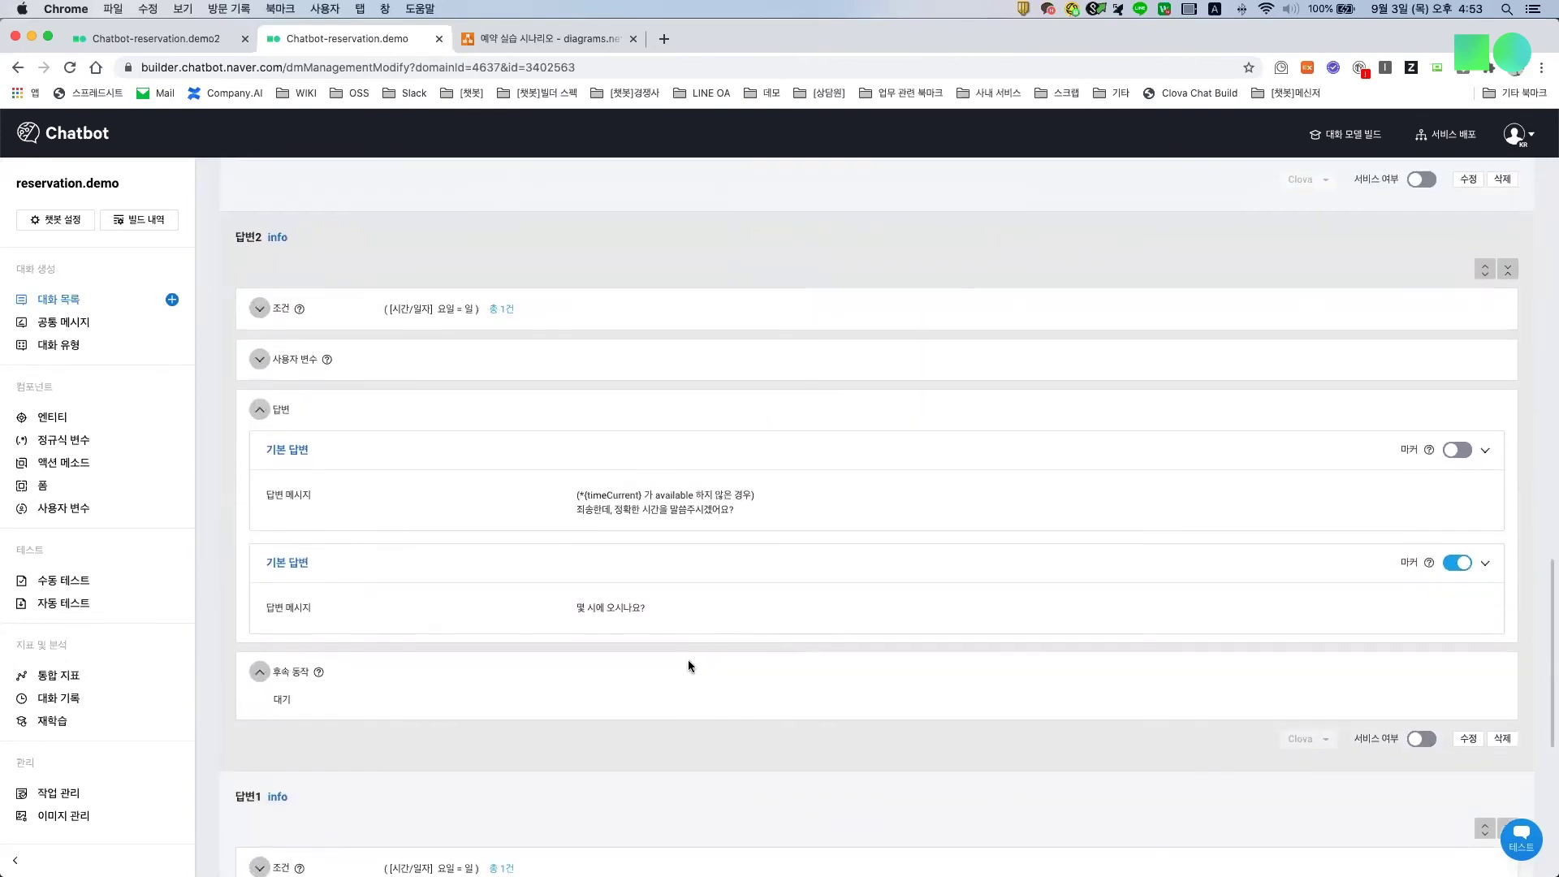
{"action": "scroll", "coordinate": [800, 675], "scroll_direction": "up", "scroll_amount": 6}
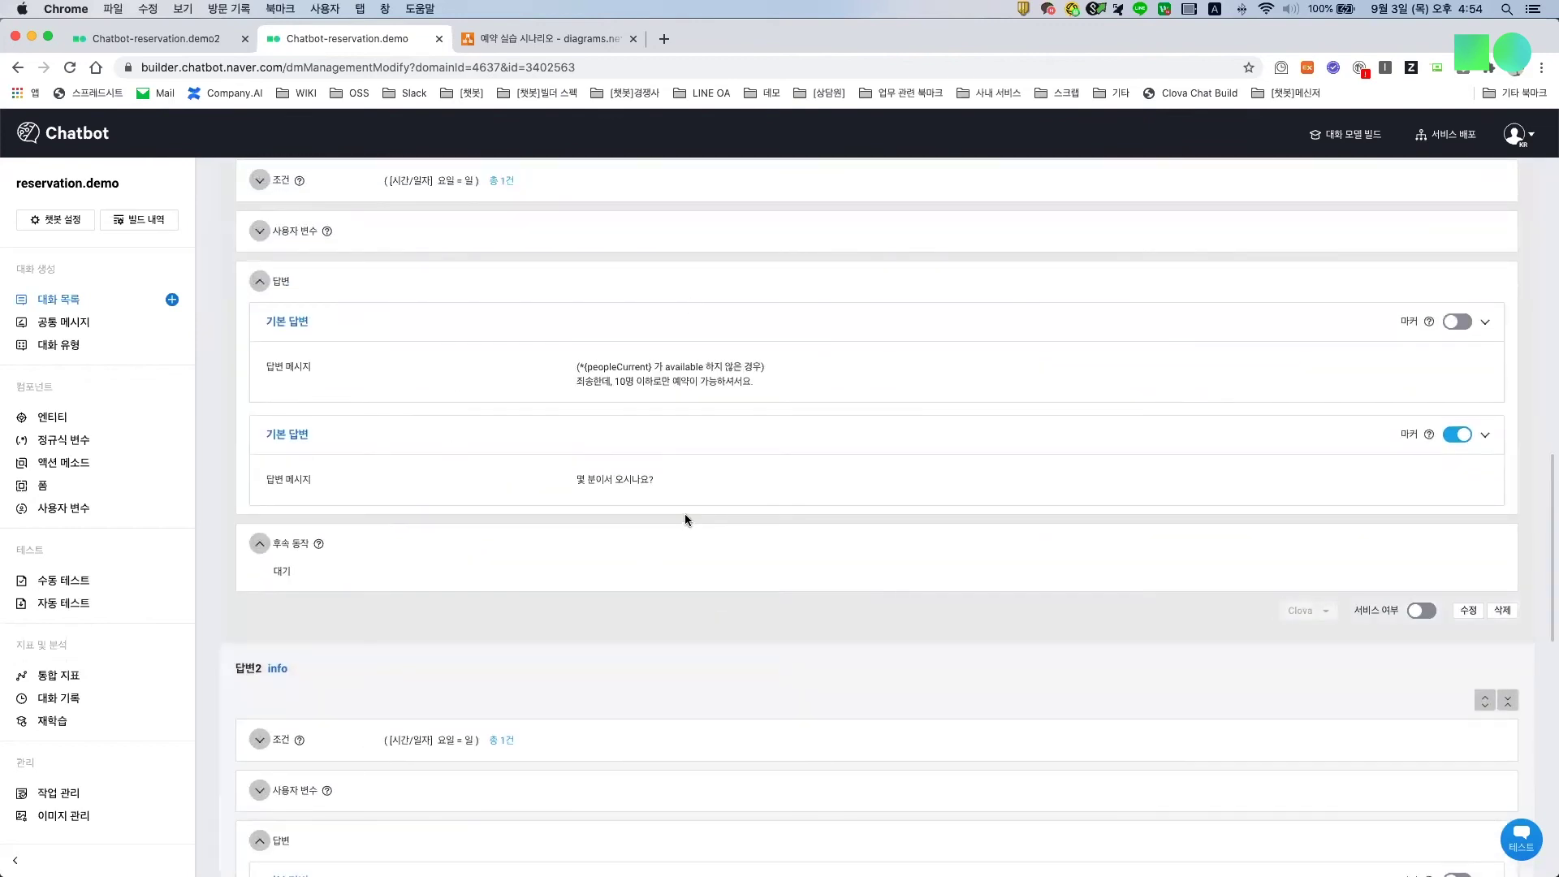
{"action": "scroll", "coordinate": [683, 514], "scroll_direction": "down", "scroll_amount": 7}
{"action": "scroll", "coordinate": [684, 513], "scroll_direction": "up", "scroll_amount": 6}
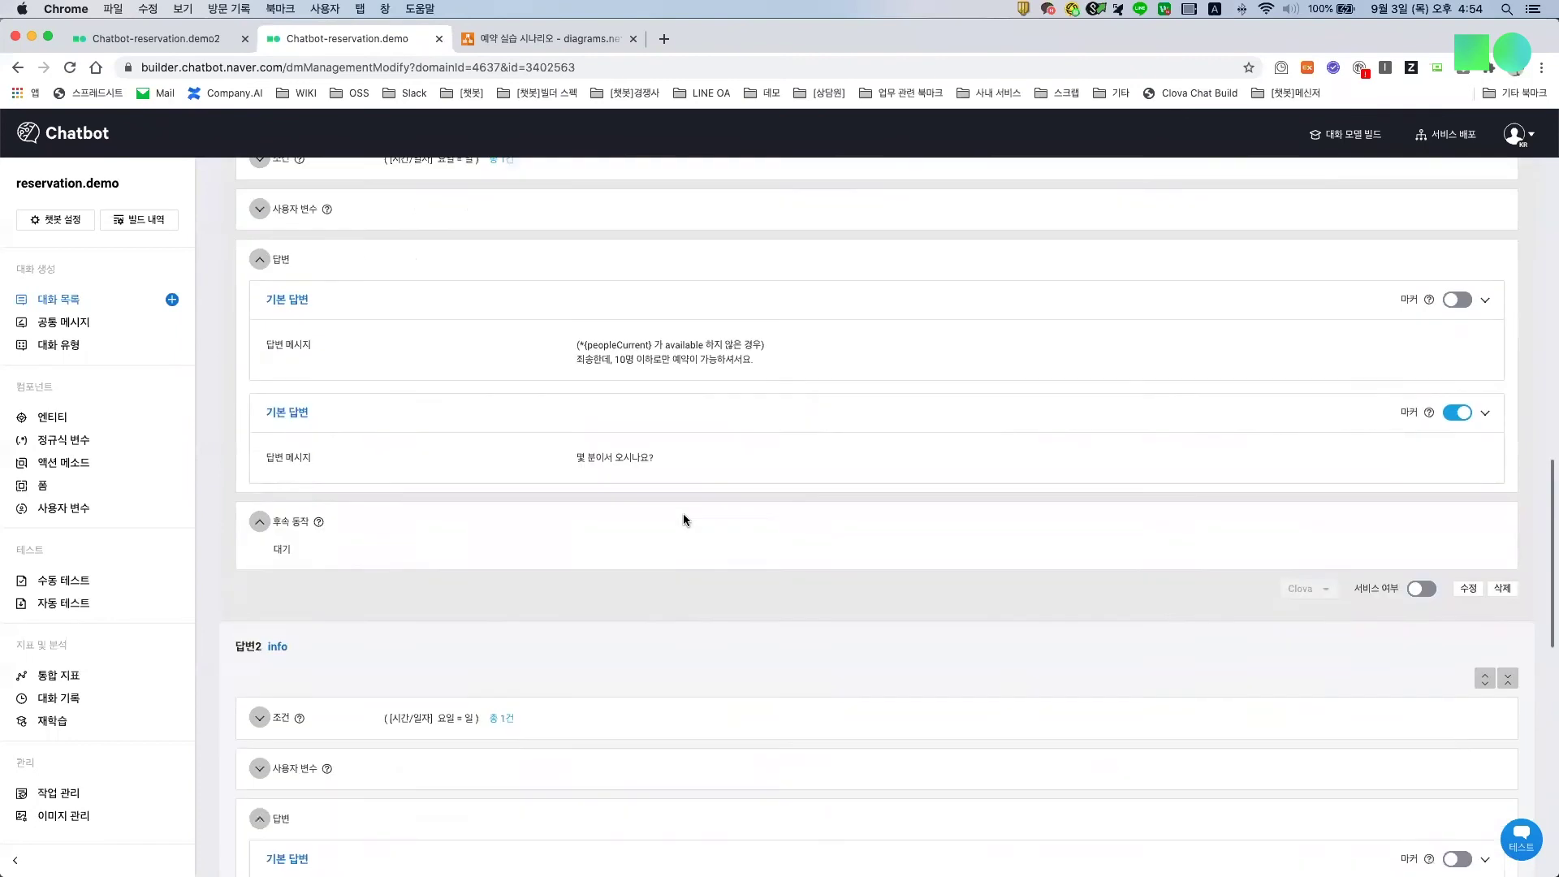
{"action": "scroll", "coordinate": [684, 520], "scroll_direction": "up", "scroll_amount": 1}
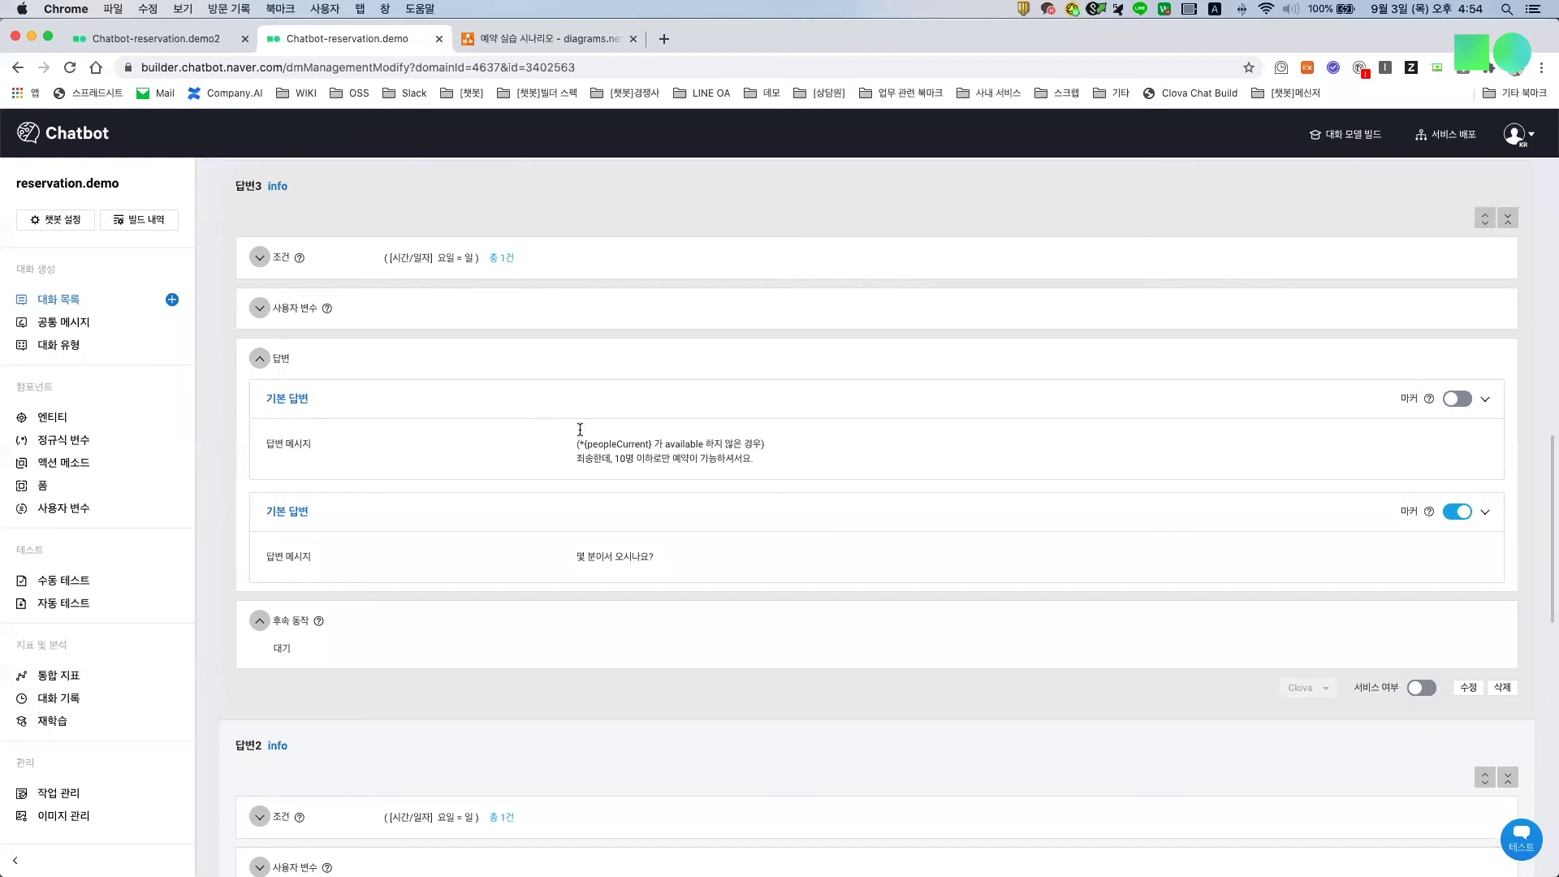
{"action": "left_click_drag", "start_coordinate": [651, 444], "coordinate": [587, 442]}
Step: Expand answer 4's user variables, highlighting the peopleCurrent, timeChecked and dateChecked assignments
{"action": "scroll", "coordinate": [515, 731], "scroll_direction": "up", "scroll_amount": 1}
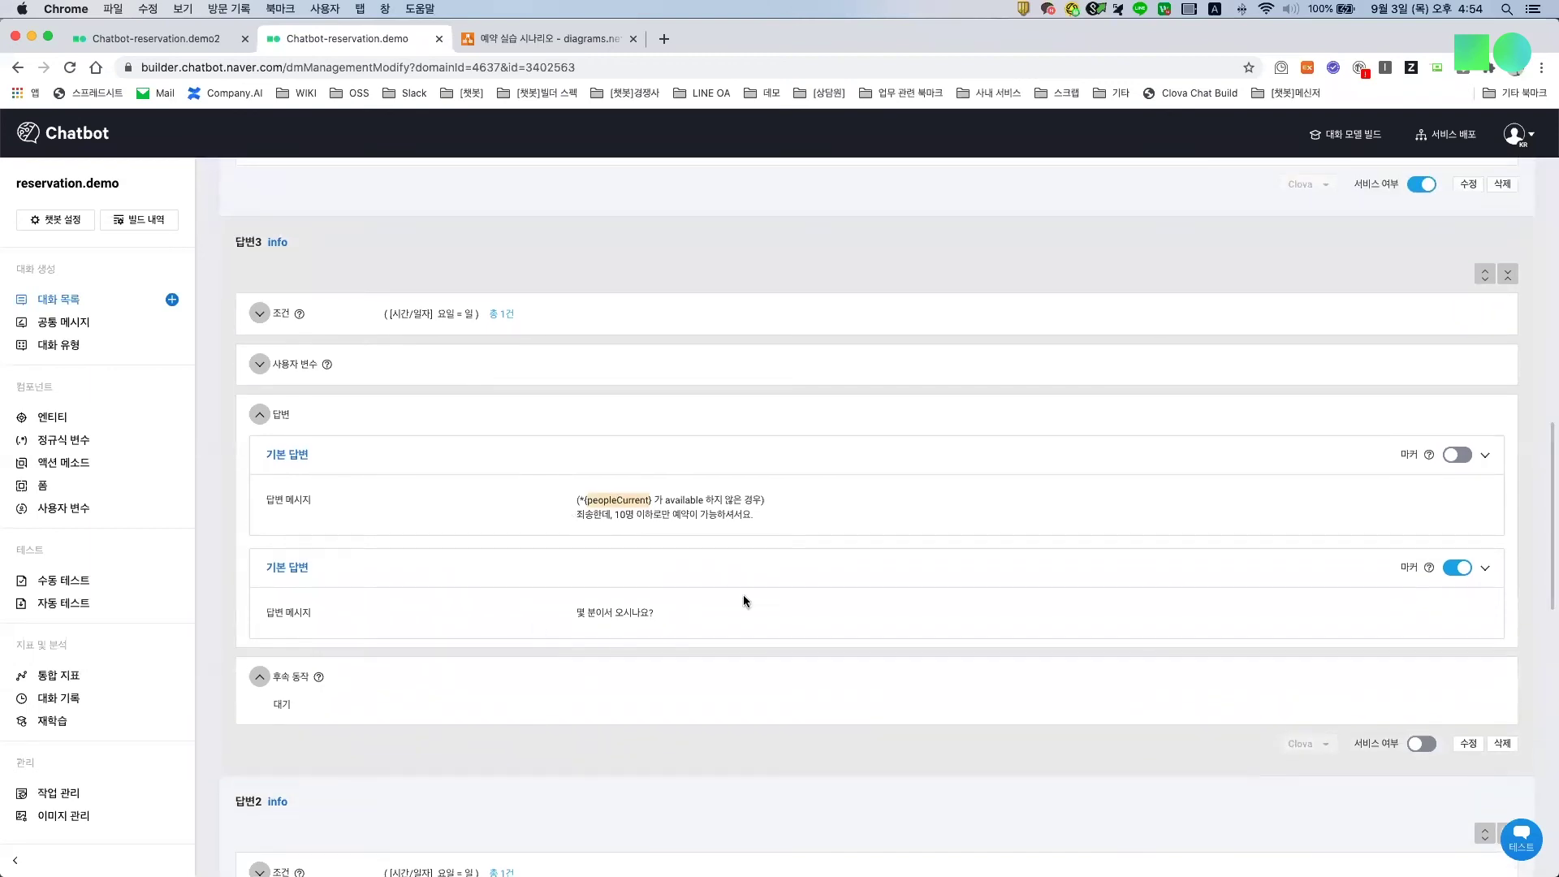
{"action": "scroll", "coordinate": [743, 595], "scroll_direction": "down", "scroll_amount": 3}
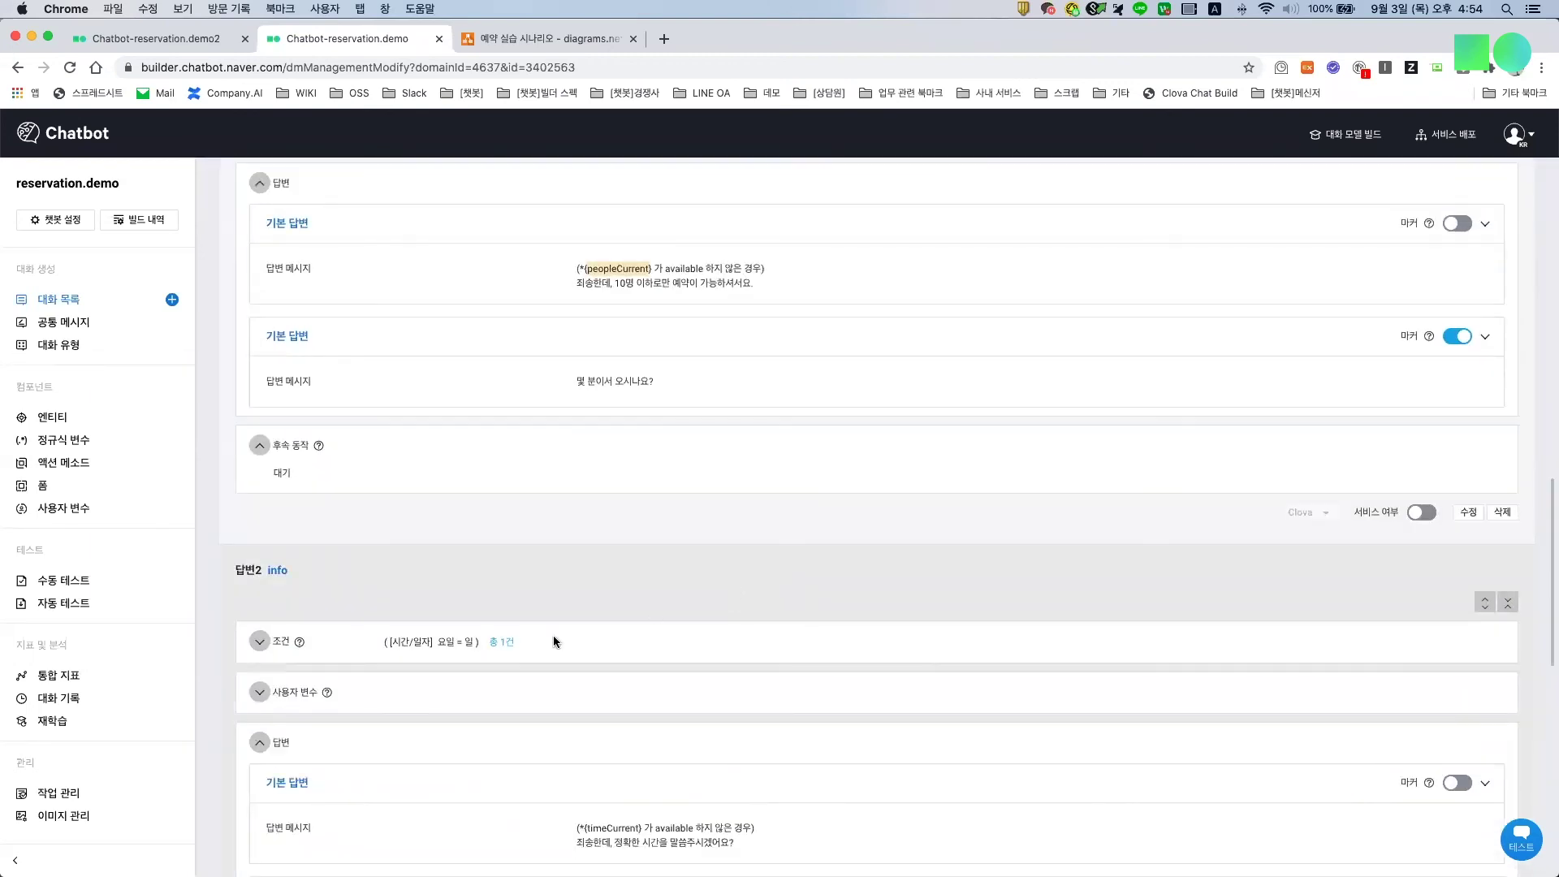
{"action": "scroll", "coordinate": [1299, 557], "scroll_direction": "up", "scroll_amount": 10}
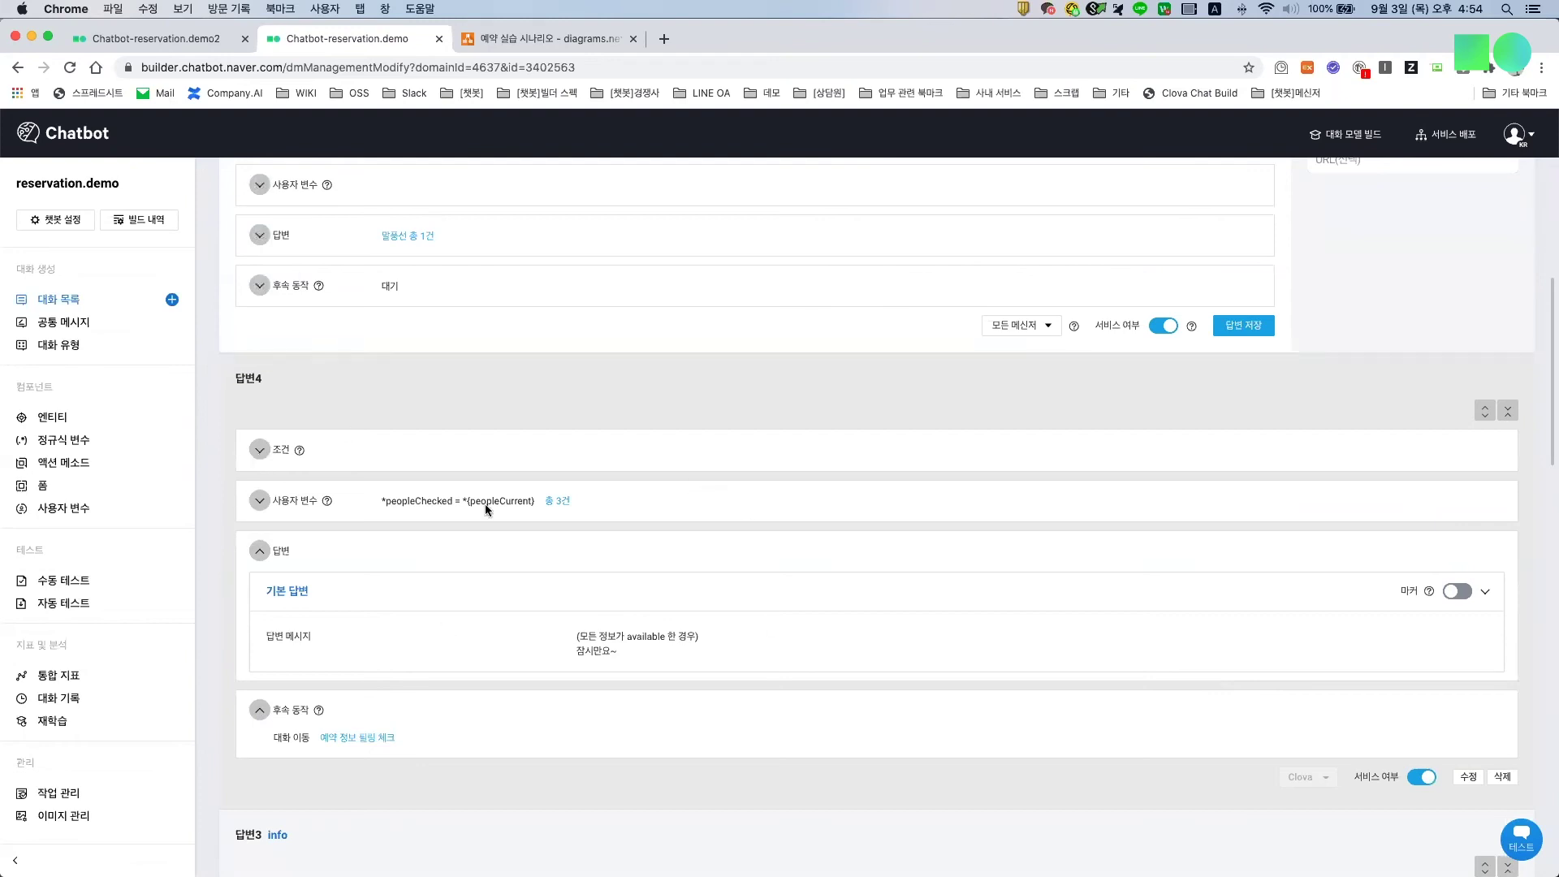
{"action": "left_click", "coordinate": [259, 500]}
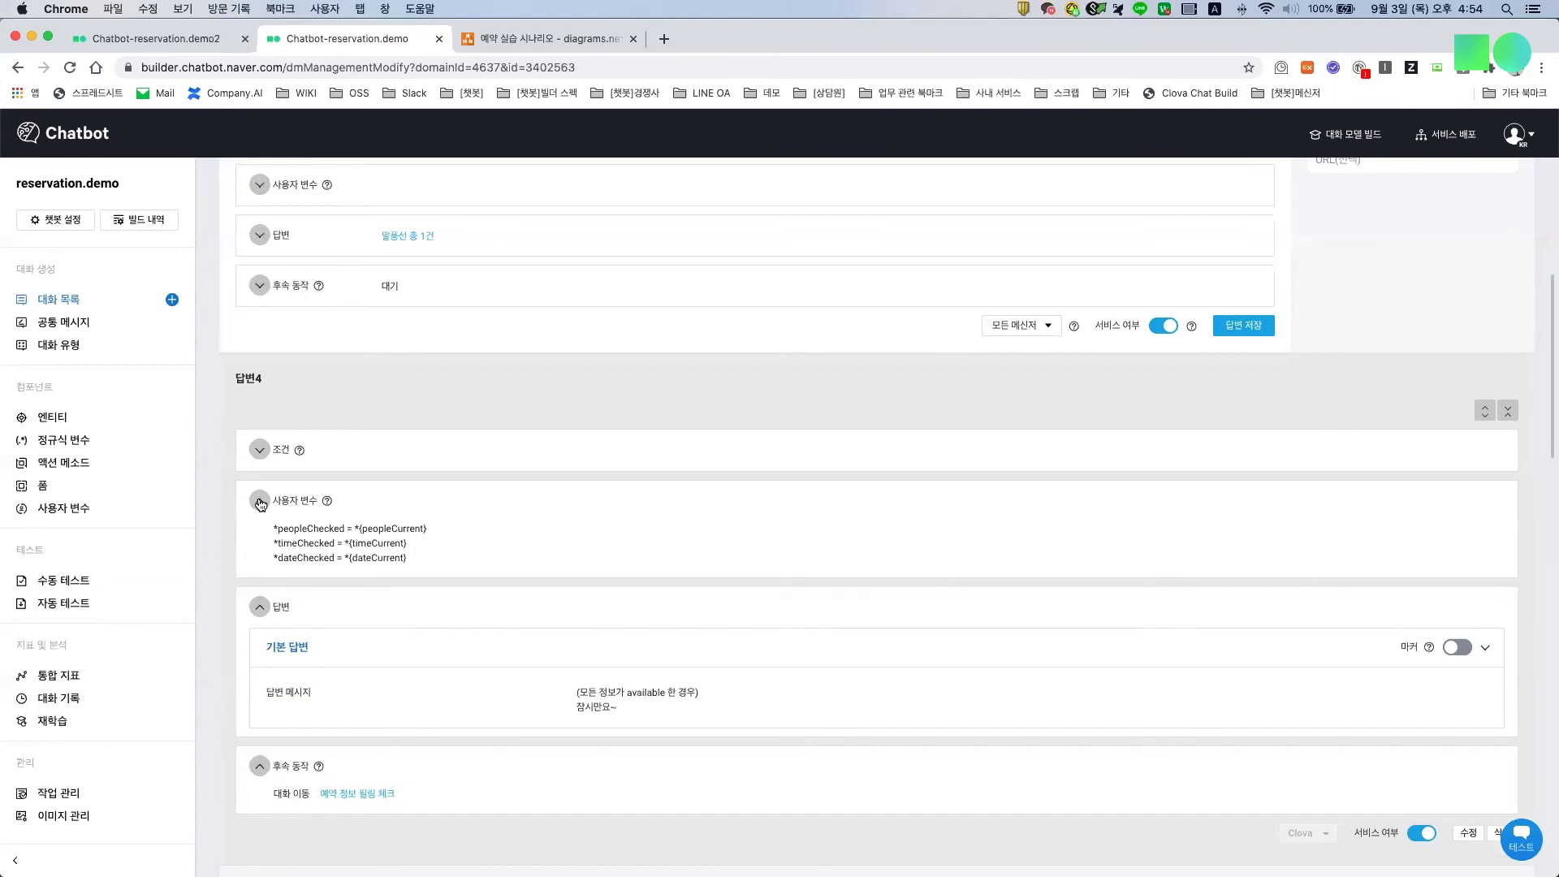
{"action": "left_click_drag", "start_coordinate": [421, 529], "coordinate": [285, 526]}
{"action": "left_click_drag", "start_coordinate": [404, 544], "coordinate": [368, 560]}
{"action": "left_click_drag", "start_coordinate": [341, 559], "coordinate": [289, 559]}
Step: Open the linked 예약 정보 필링 체크 dialog and expand the conditions of answers 3 and 1
{"action": "left_click", "coordinate": [344, 800]}
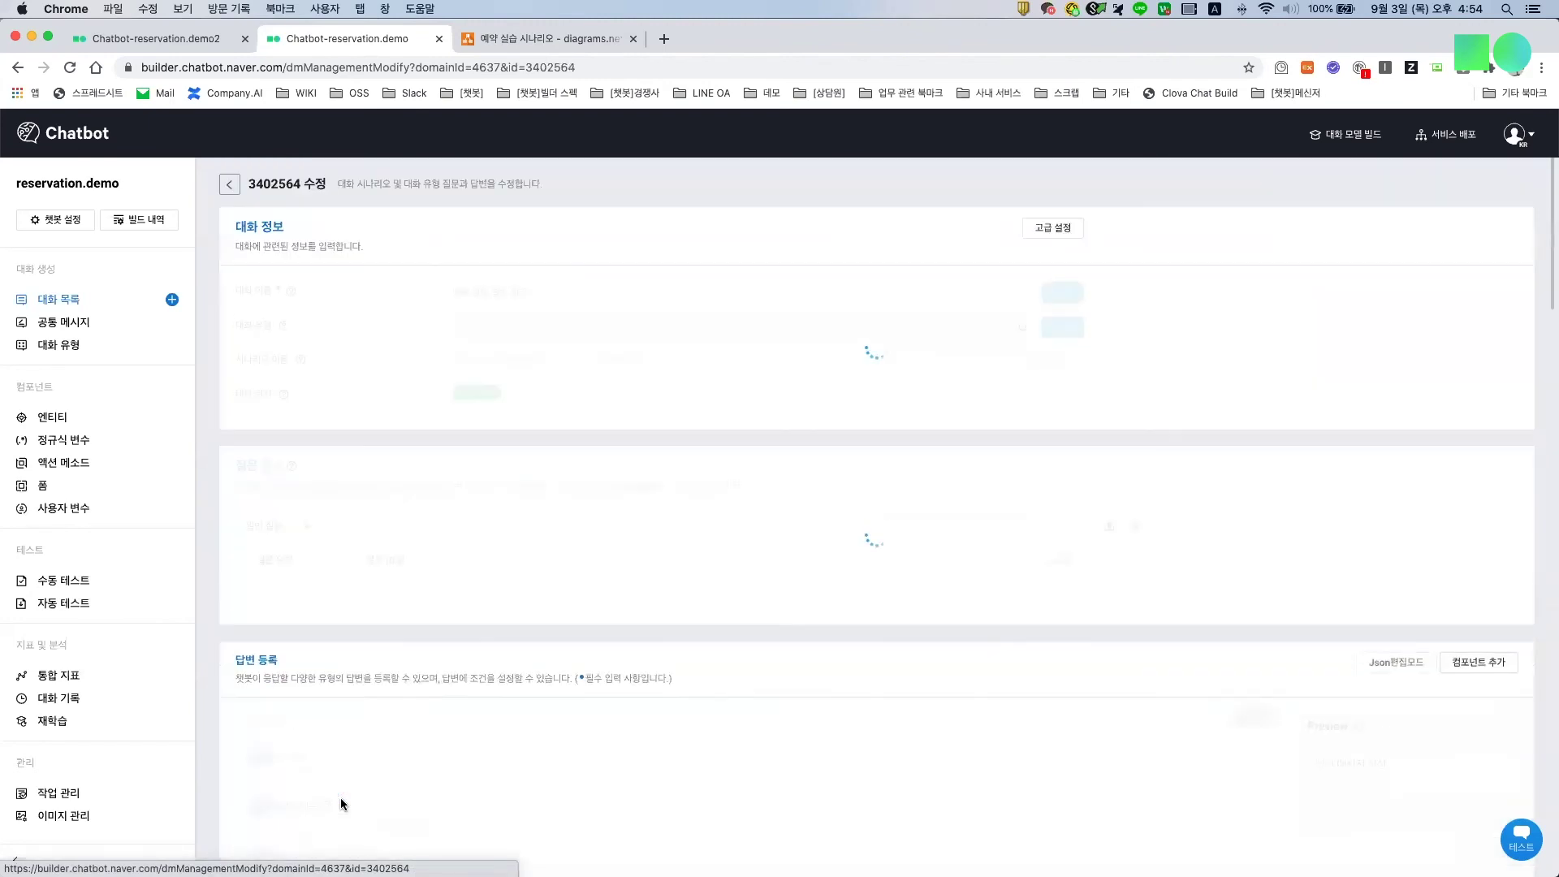
{"action": "scroll", "coordinate": [544, 723], "scroll_direction": "down", "scroll_amount": 15}
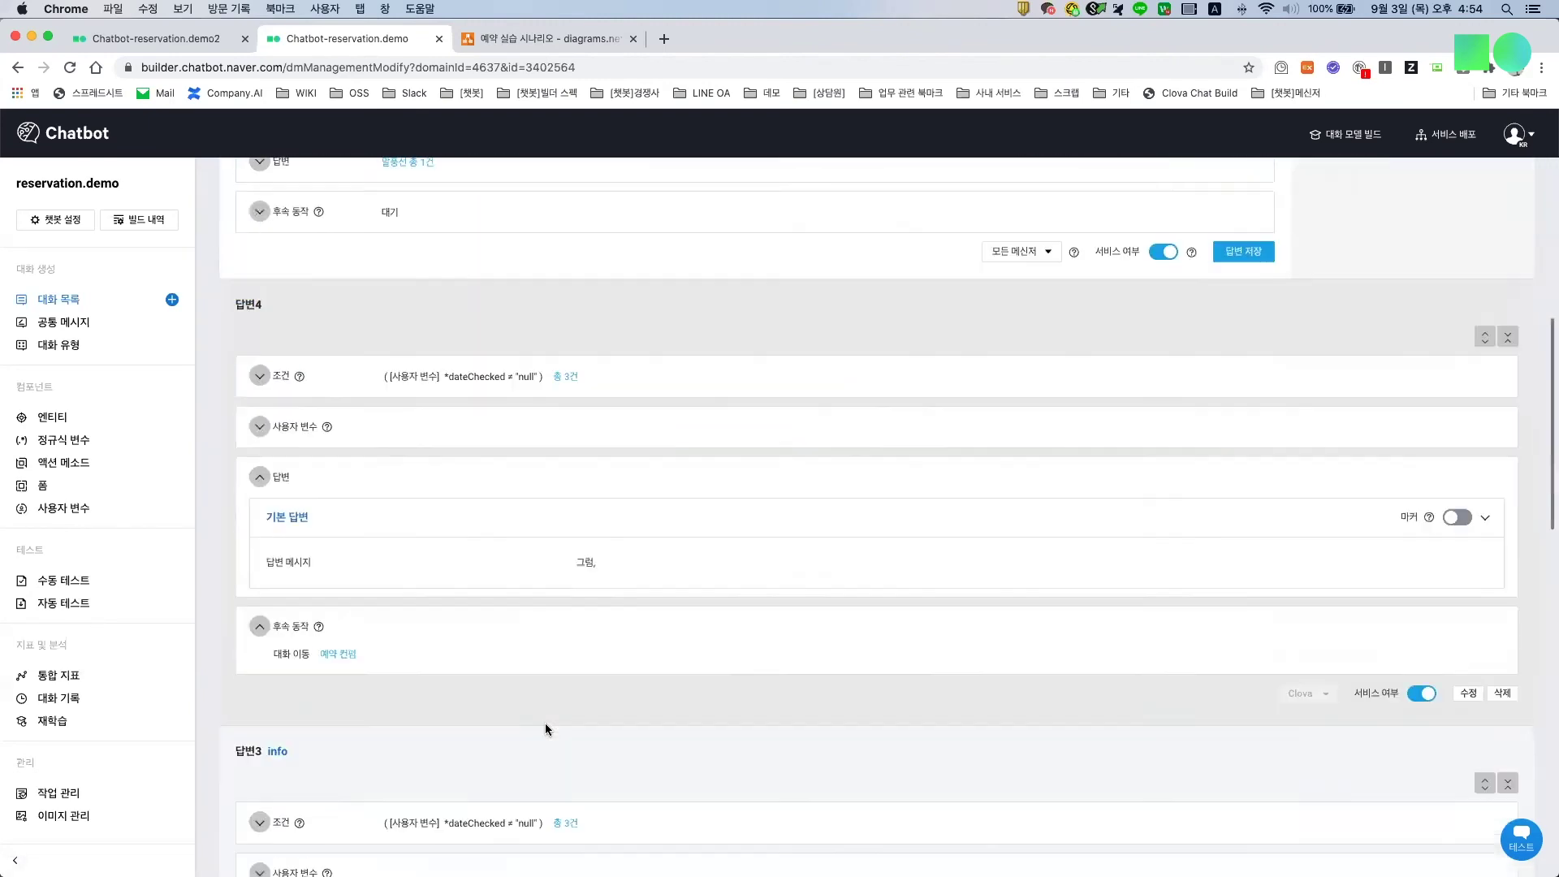
{"action": "scroll", "coordinate": [544, 722], "scroll_direction": "up", "scroll_amount": 2}
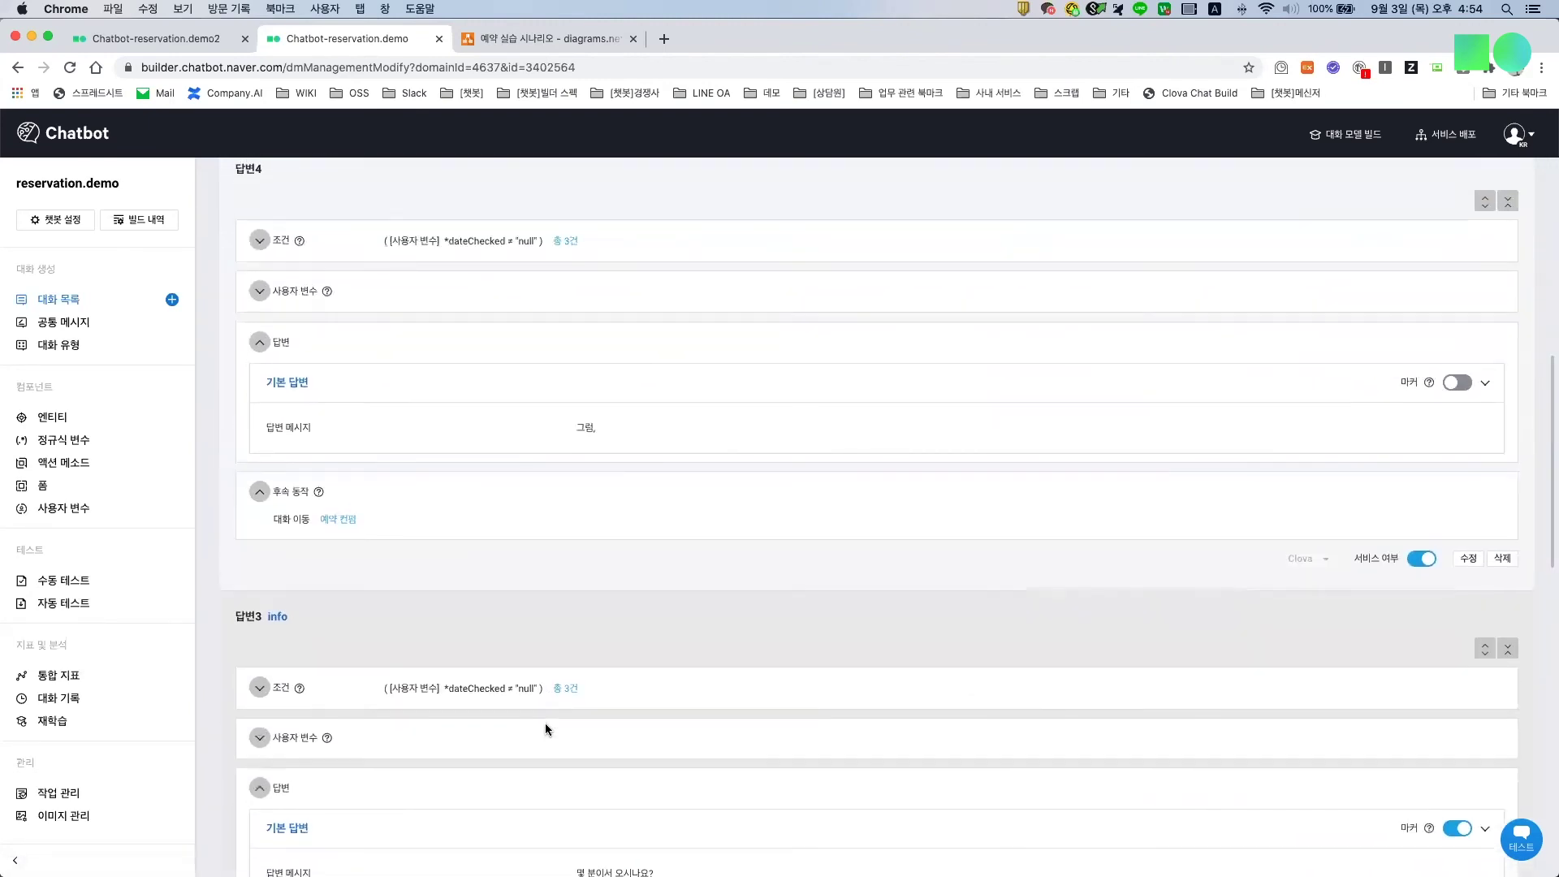
{"action": "scroll", "coordinate": [544, 728], "scroll_direction": "down", "scroll_amount": 1}
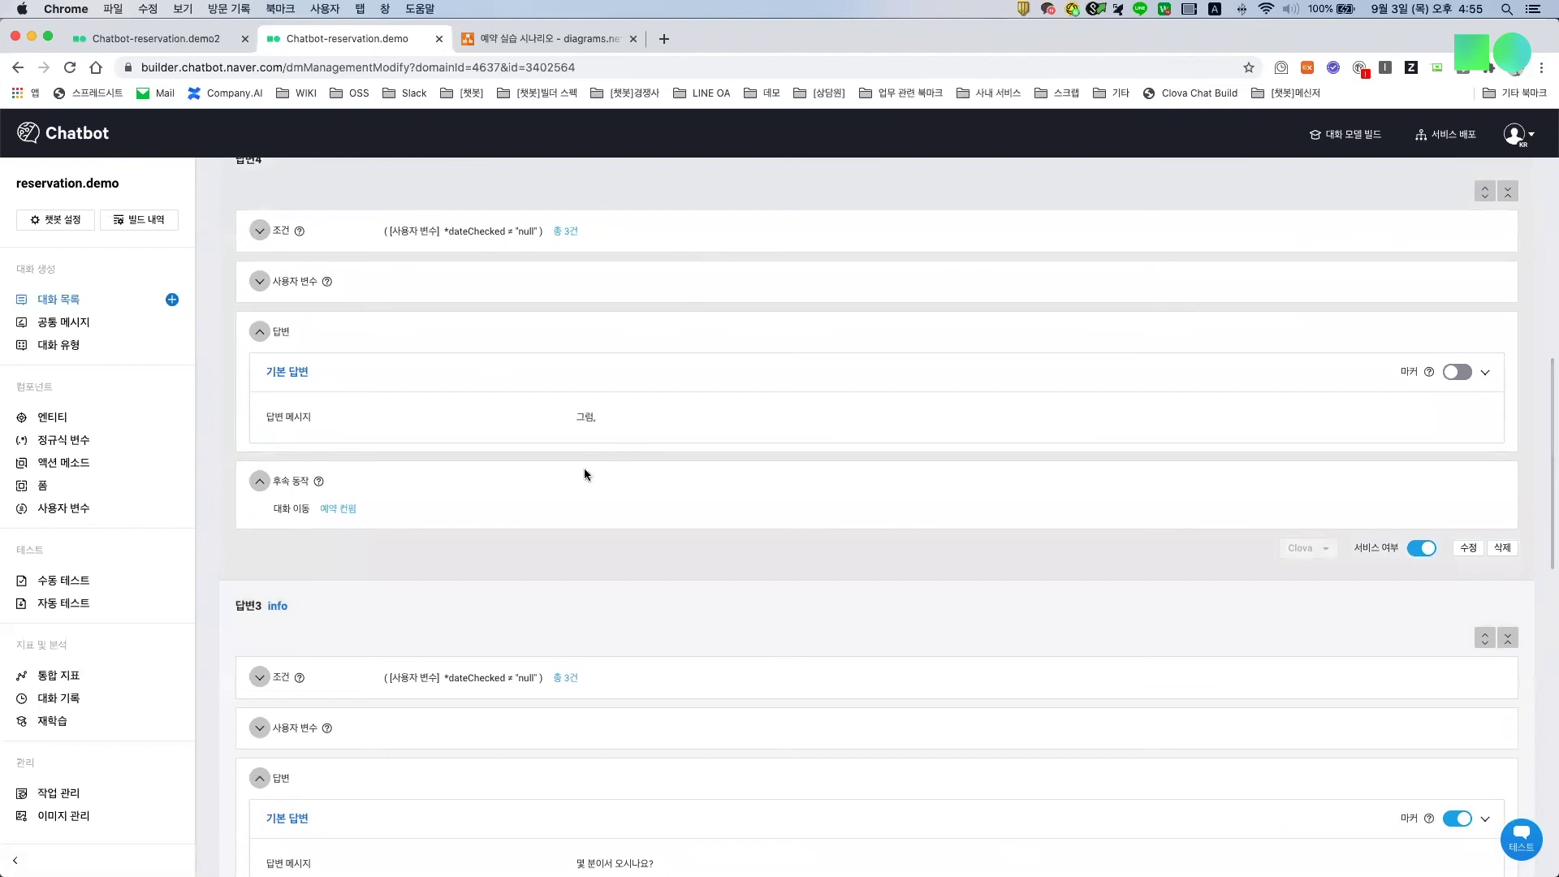
{"action": "scroll", "coordinate": [596, 586], "scroll_direction": "down", "scroll_amount": 2}
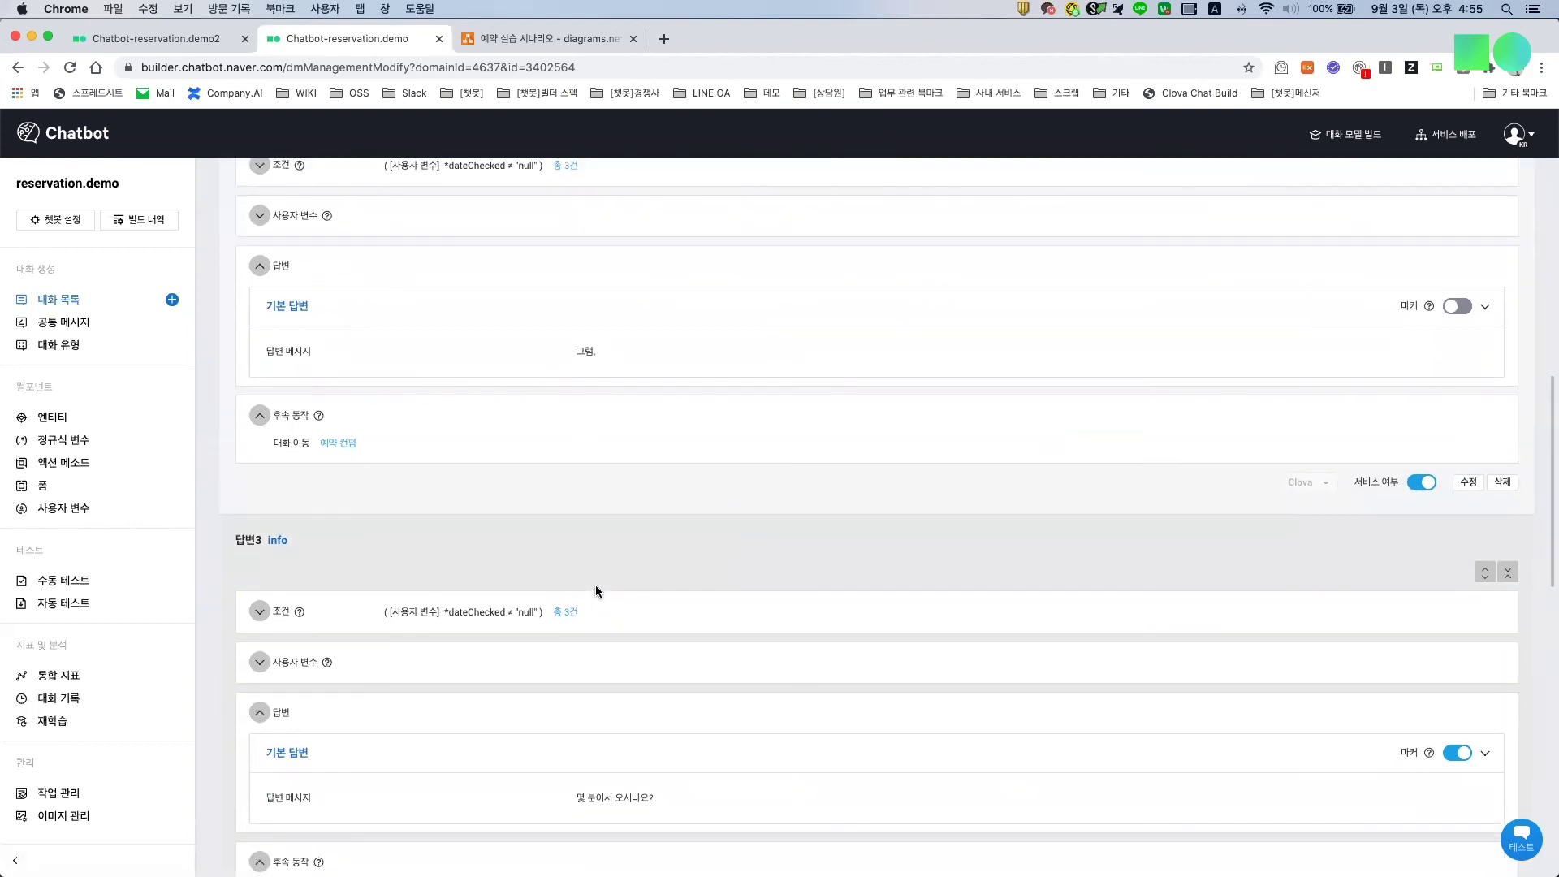
{"action": "scroll", "coordinate": [596, 584], "scroll_direction": "down", "scroll_amount": 10}
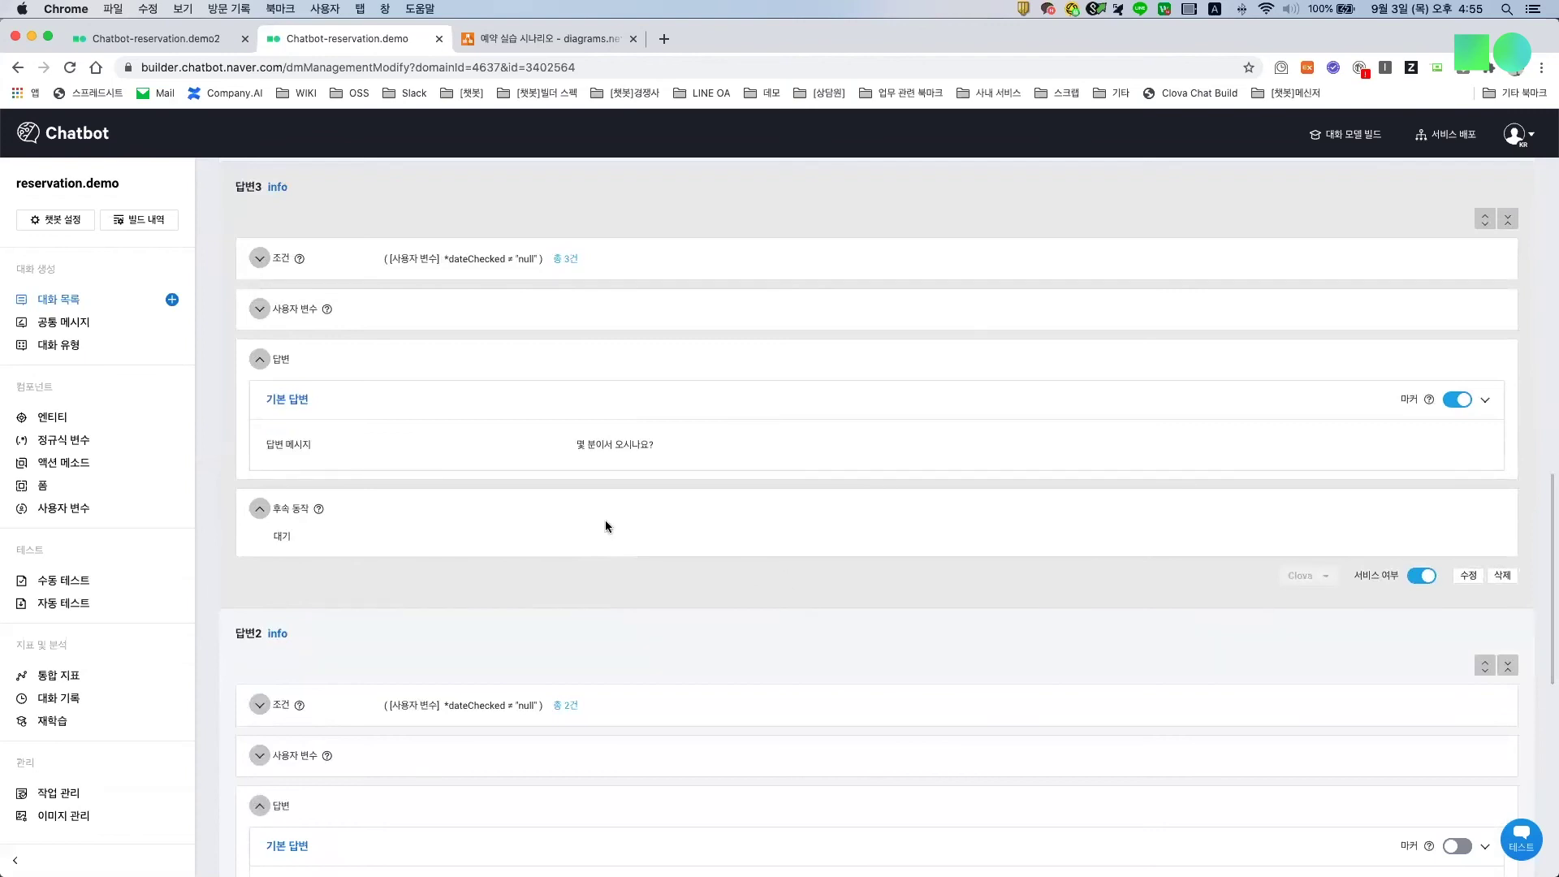
{"action": "left_click", "coordinate": [259, 260]}
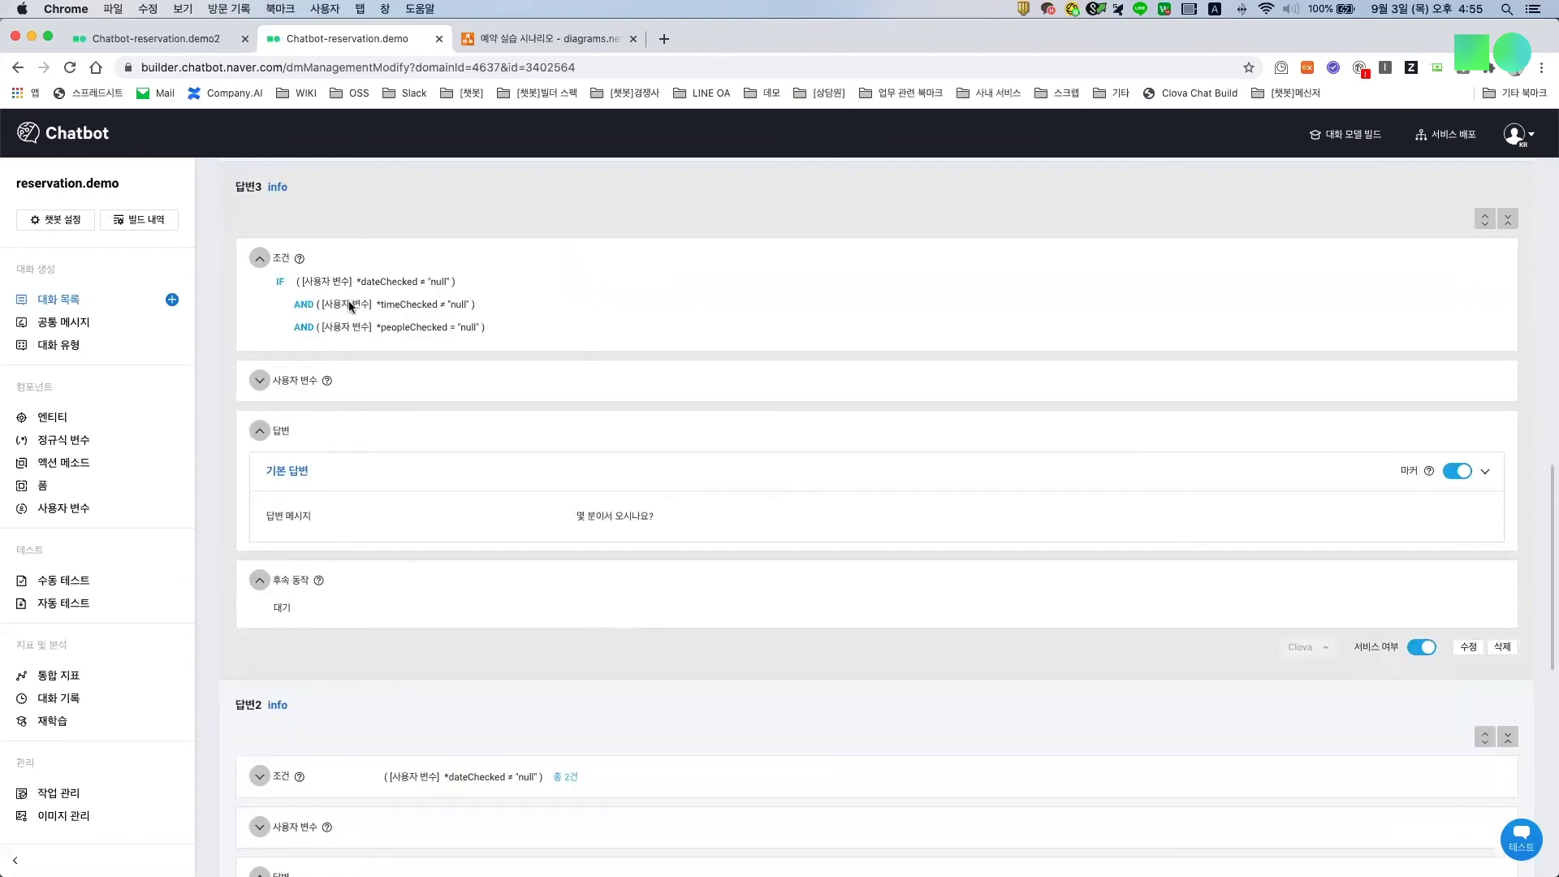
{"action": "scroll", "coordinate": [409, 658], "scroll_direction": "down", "scroll_amount": 7}
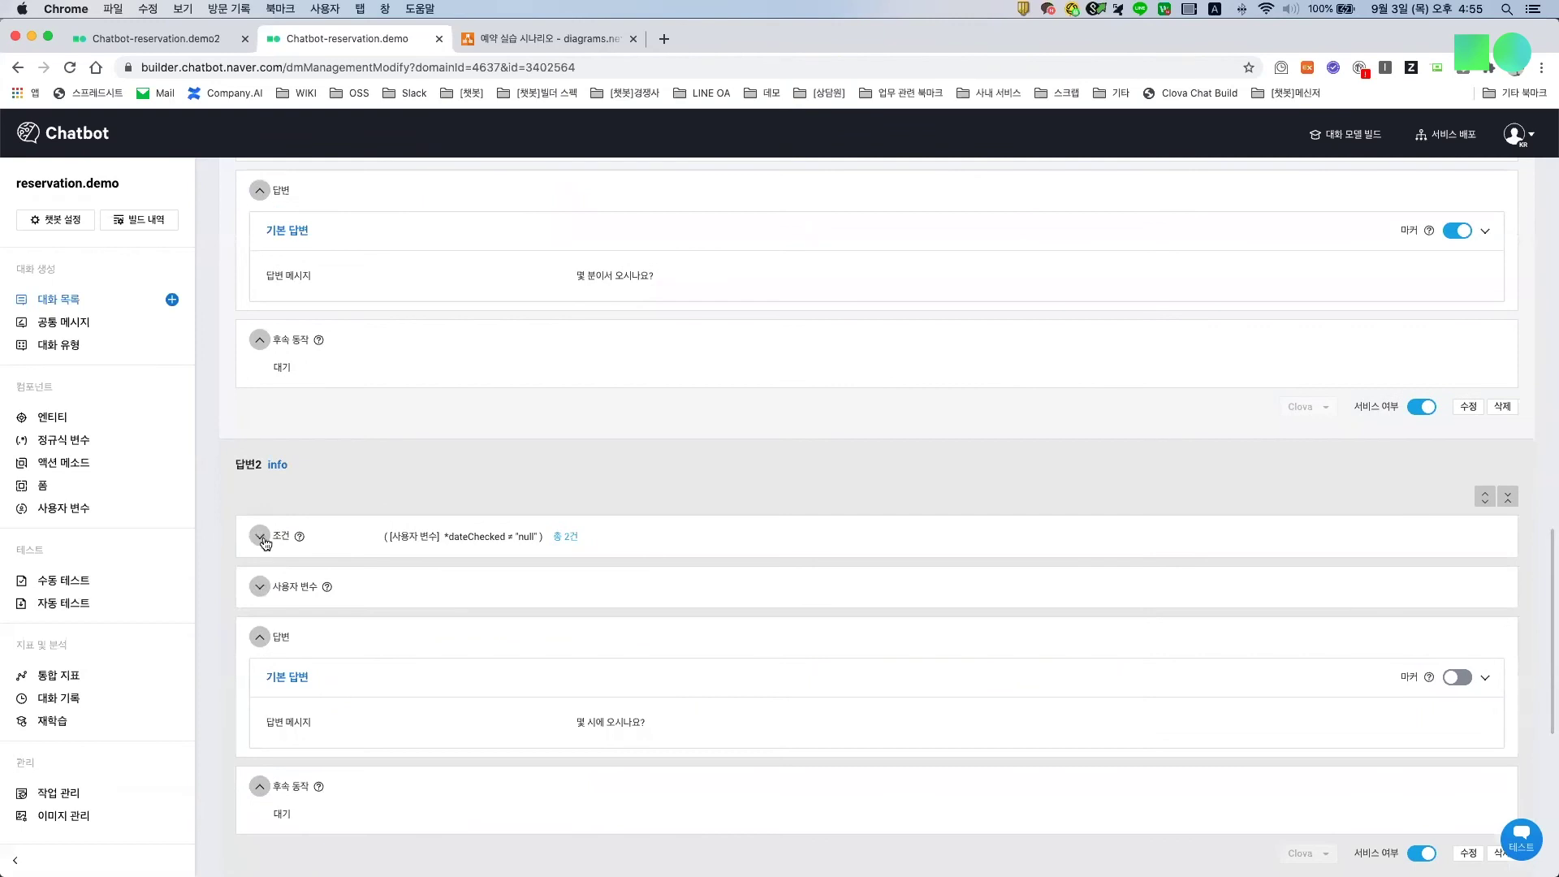
{"action": "scroll", "coordinate": [380, 570], "scroll_direction": "down", "scroll_amount": 11}
{"action": "scroll", "coordinate": [380, 570], "scroll_direction": "down", "scroll_amount": 2}
{"action": "left_click", "coordinate": [259, 487]}
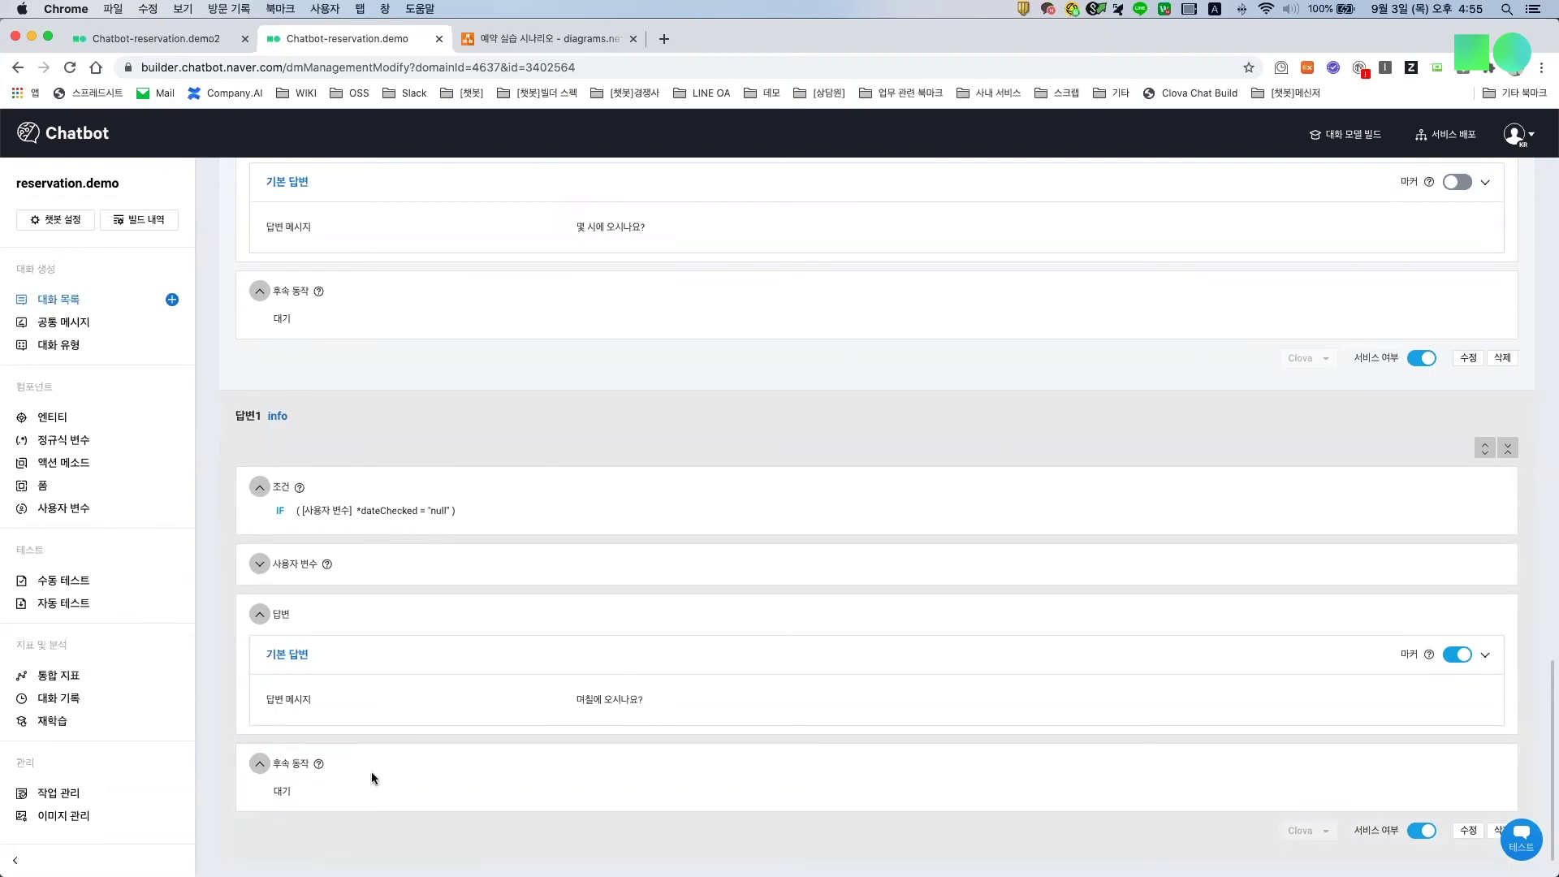
Step: Highlight answer 3's peopleChecked condition and its party-size question
{"action": "scroll", "coordinate": [621, 572], "scroll_direction": "up", "scroll_amount": 3}
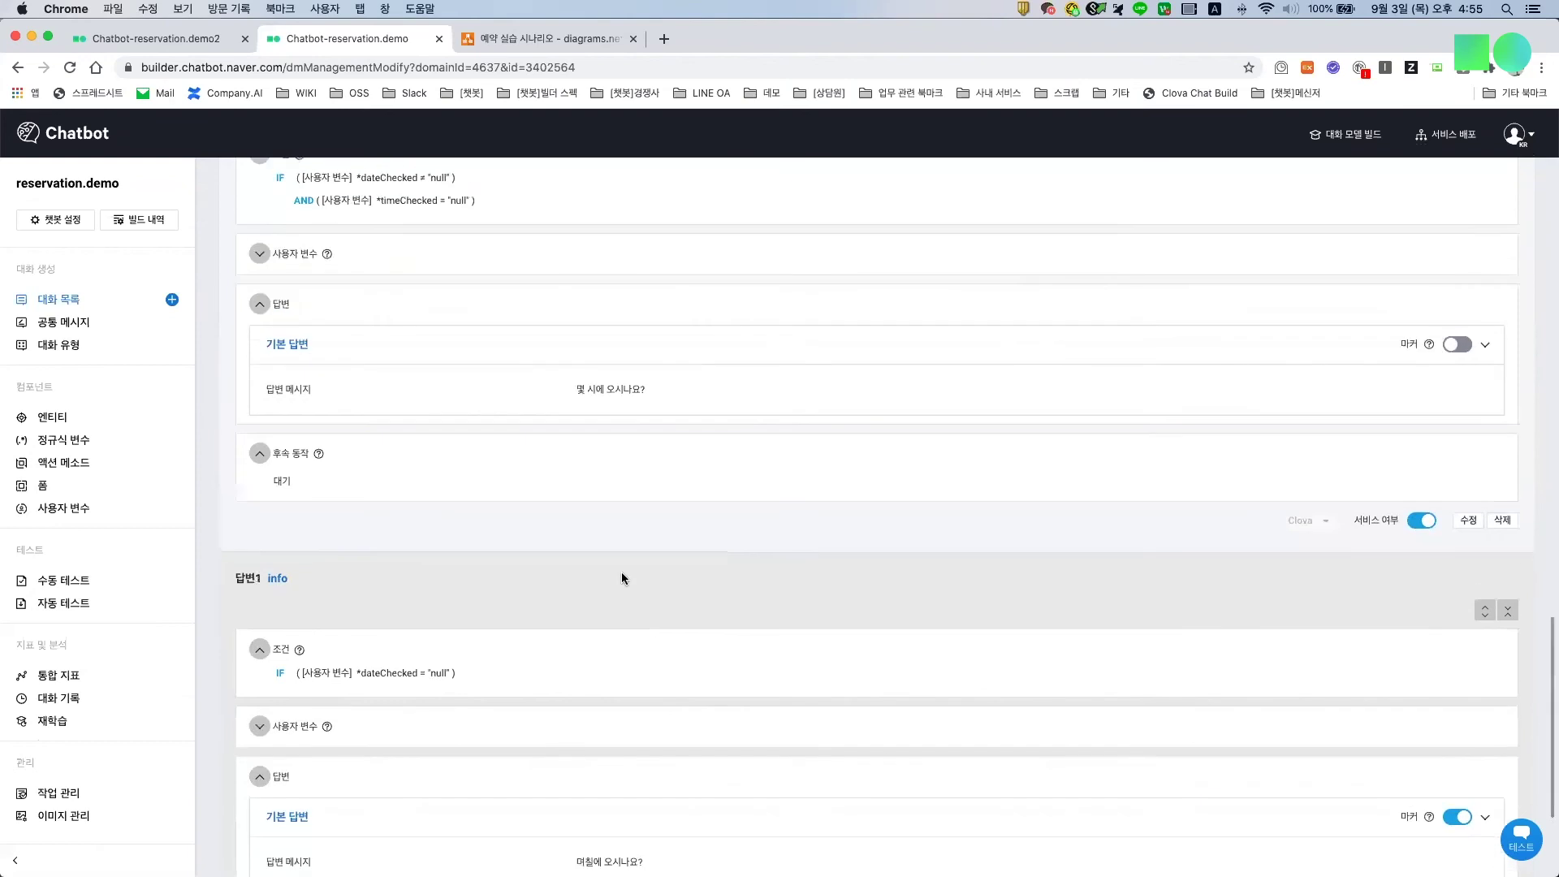
{"action": "scroll", "coordinate": [622, 572], "scroll_direction": "up", "scroll_amount": 1}
{"action": "left_click_drag", "start_coordinate": [393, 224], "coordinate": [473, 246]}
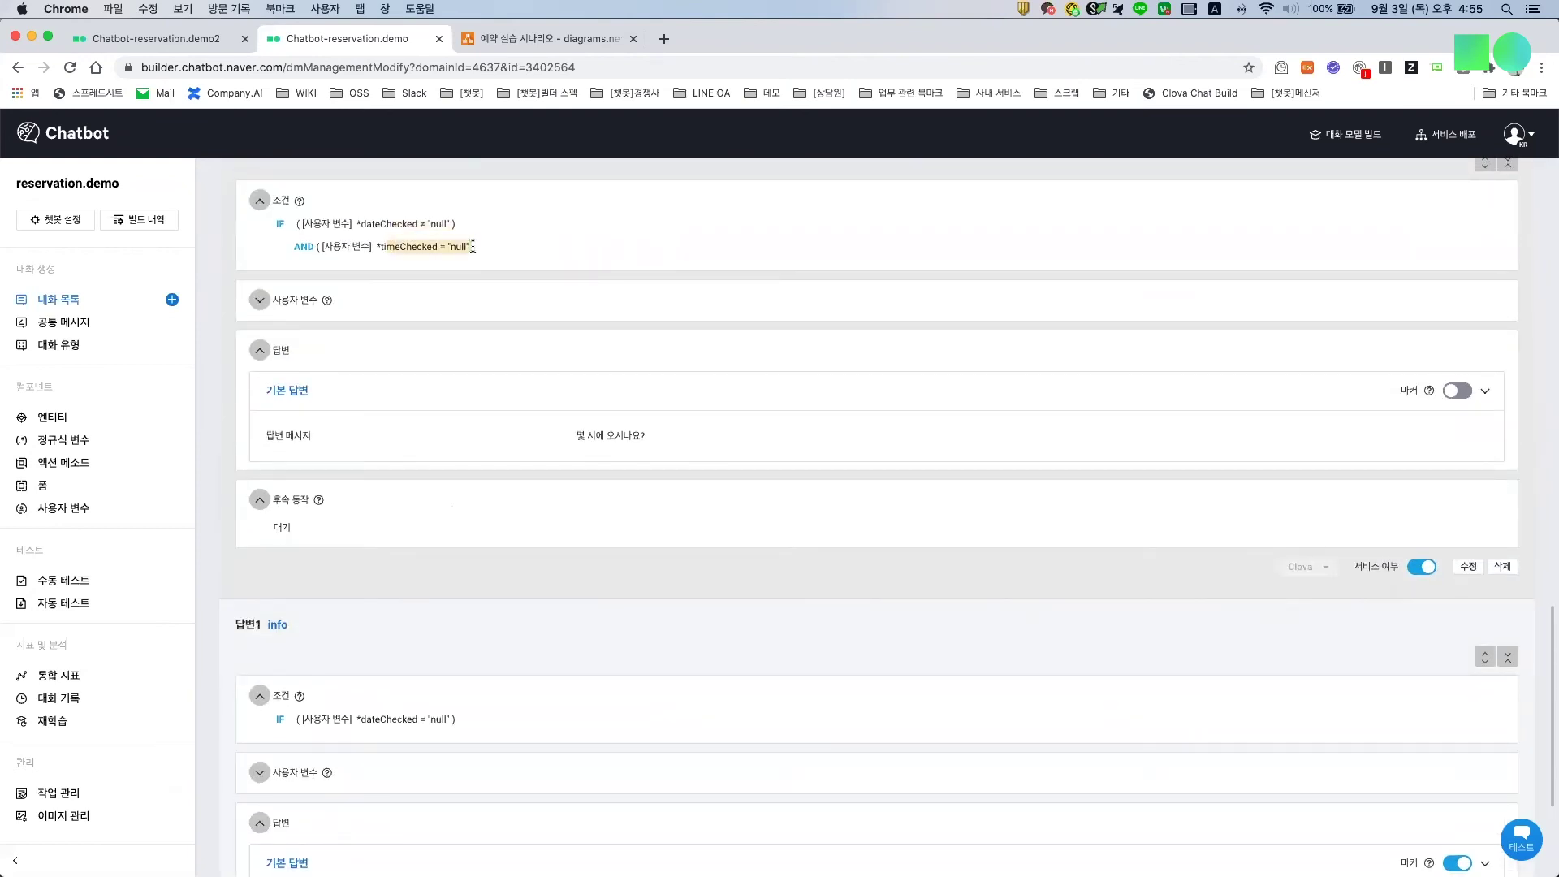
{"action": "left_click", "coordinate": [583, 432]}
{"action": "scroll", "coordinate": [572, 489], "scroll_direction": "up", "scroll_amount": 3}
{"action": "scroll", "coordinate": [572, 488], "scroll_direction": "up", "scroll_amount": 10}
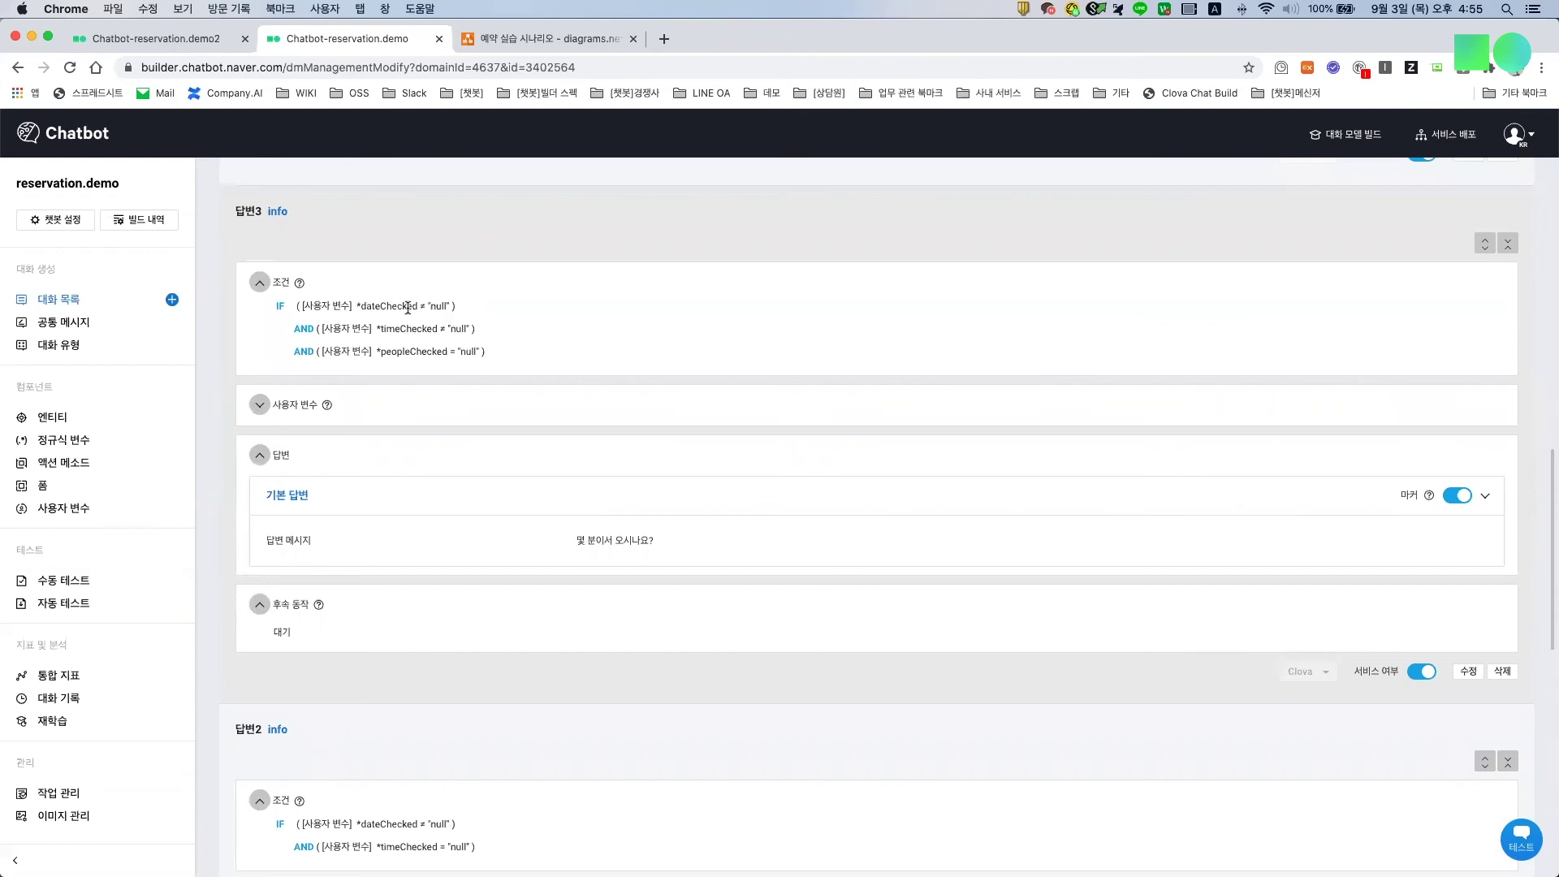
{"action": "left_click_drag", "start_coordinate": [403, 351], "coordinate": [466, 351]}
{"action": "left_click_drag", "start_coordinate": [580, 538], "coordinate": [632, 540]}
Step: Expand answer 4's three conditions, then open the linked 예약 컨펌 dialog
{"action": "scroll", "coordinate": [631, 540], "scroll_direction": "up", "scroll_amount": 6}
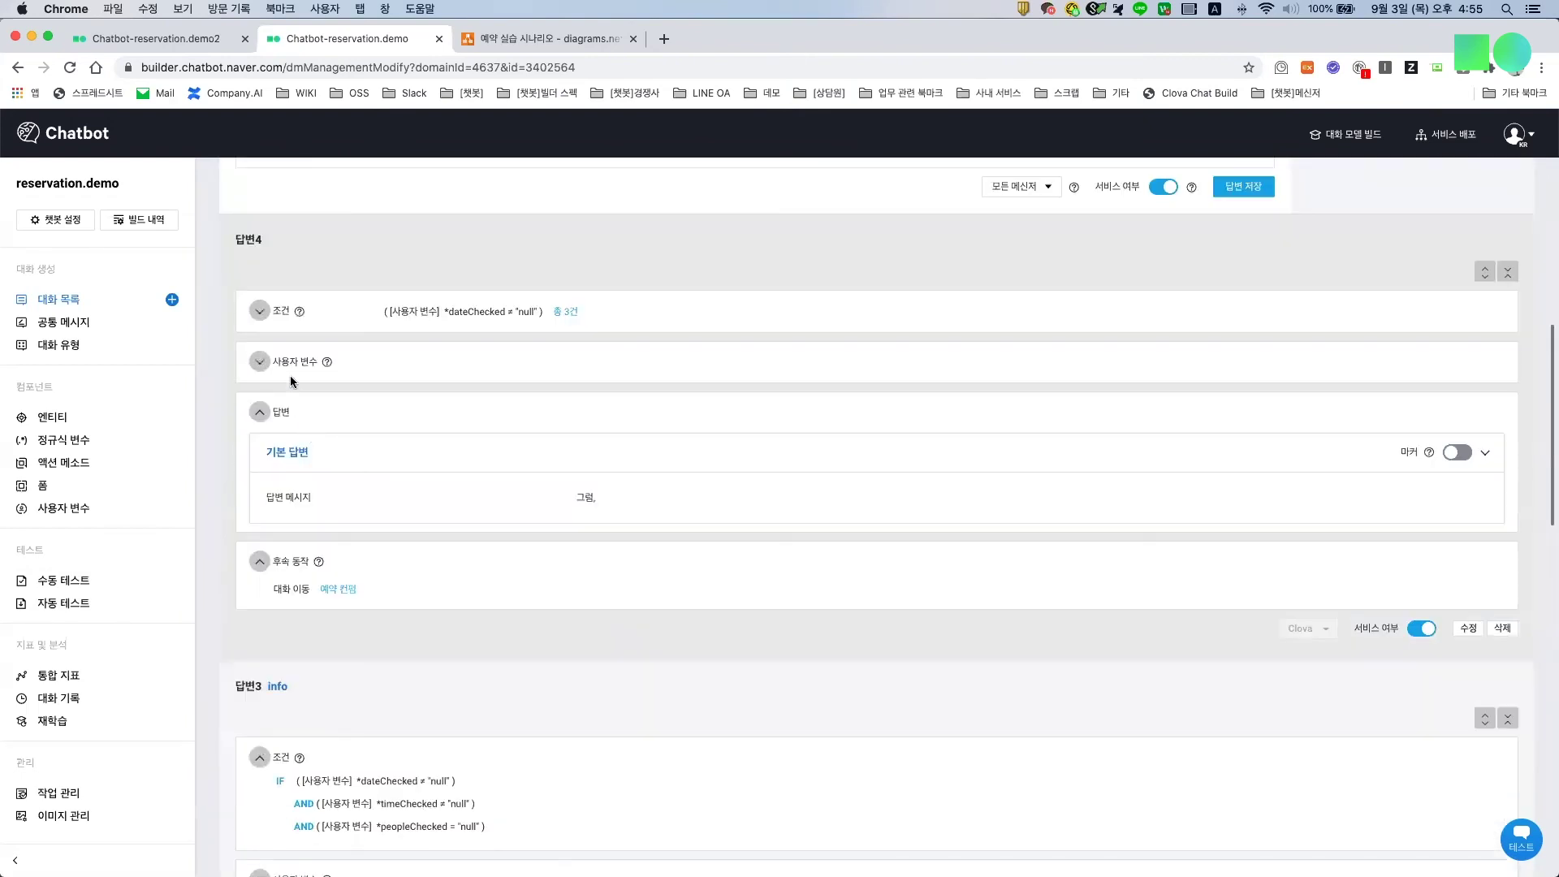
{"action": "left_click", "coordinate": [389, 359]}
{"action": "left_click_drag", "start_coordinate": [382, 372], "coordinate": [467, 417]}
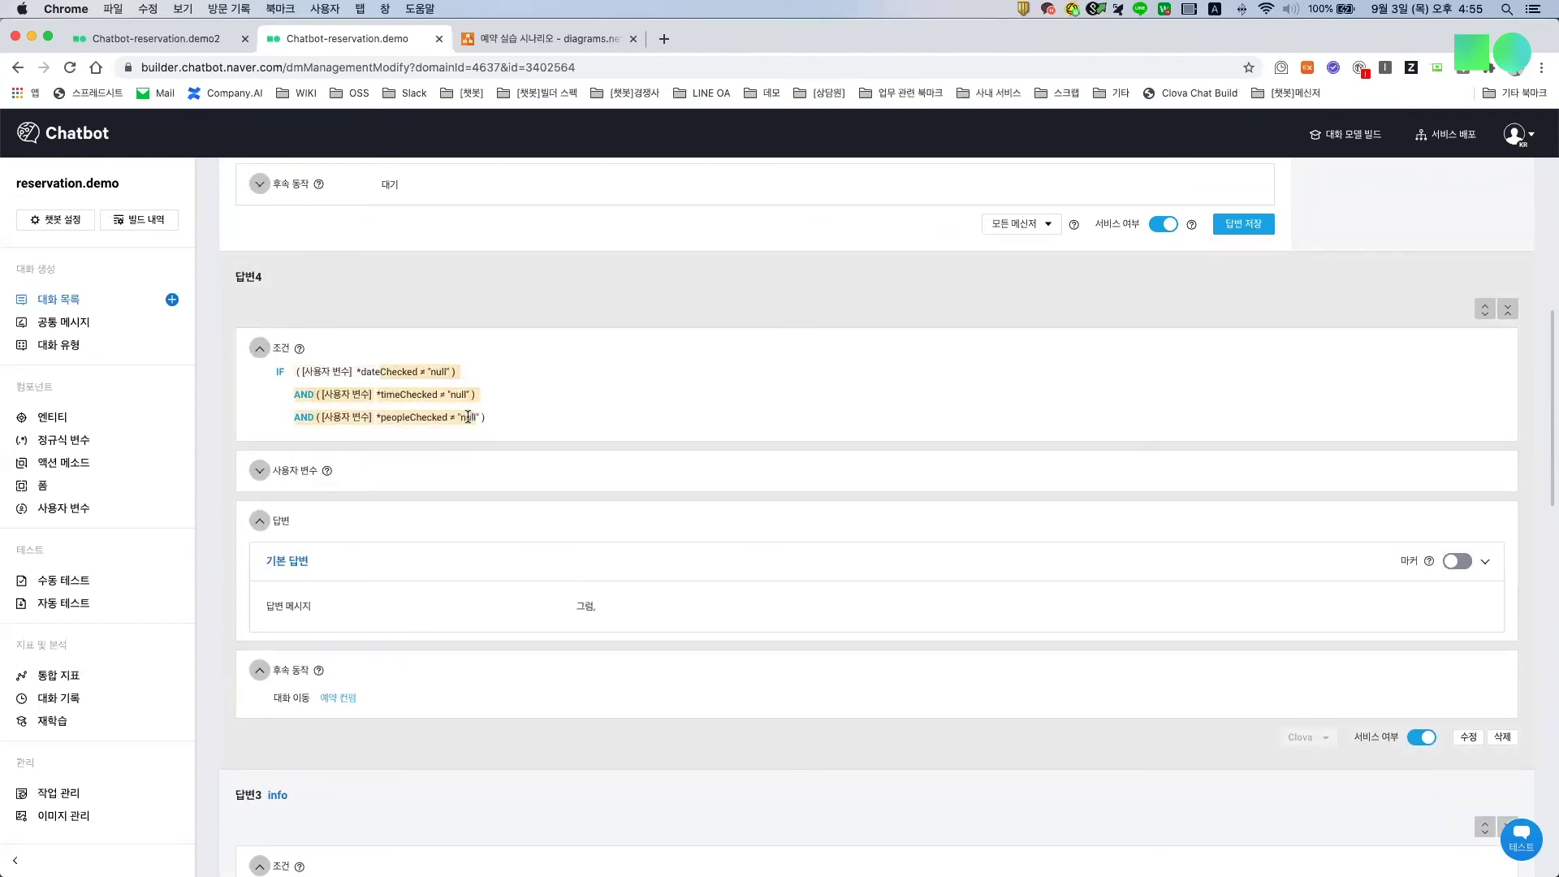
{"action": "left_click", "coordinate": [344, 700]}
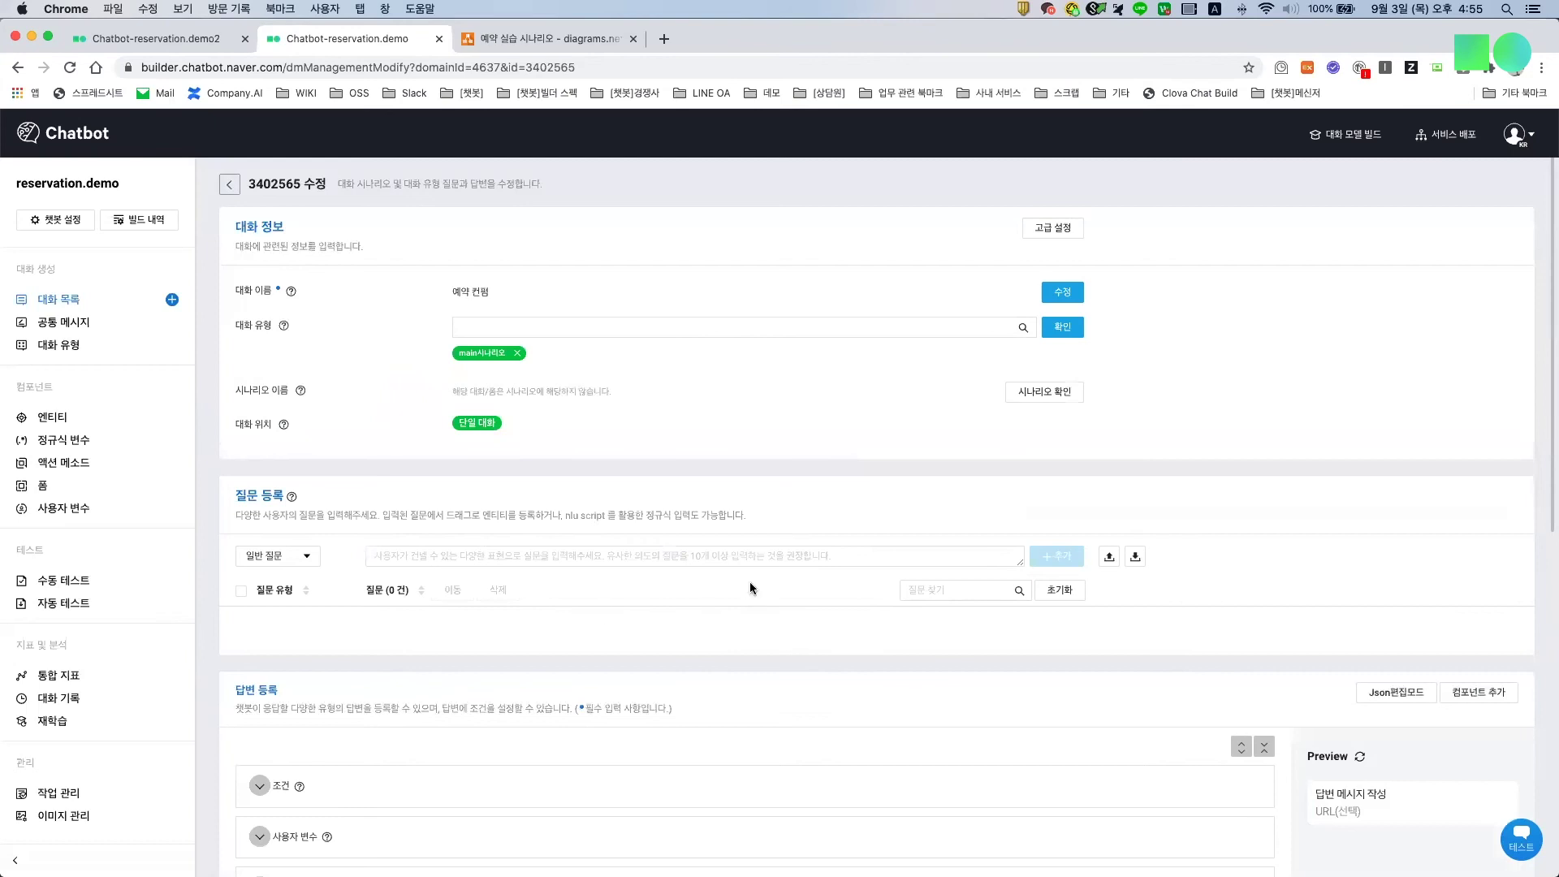
Step: Highlight the date and time placeholders in 예약 컨펌's answer 1 message
{"action": "scroll", "coordinate": [738, 569], "scroll_direction": "down", "scroll_amount": 7}
{"action": "scroll", "coordinate": [739, 566], "scroll_direction": "down", "scroll_amount": 1}
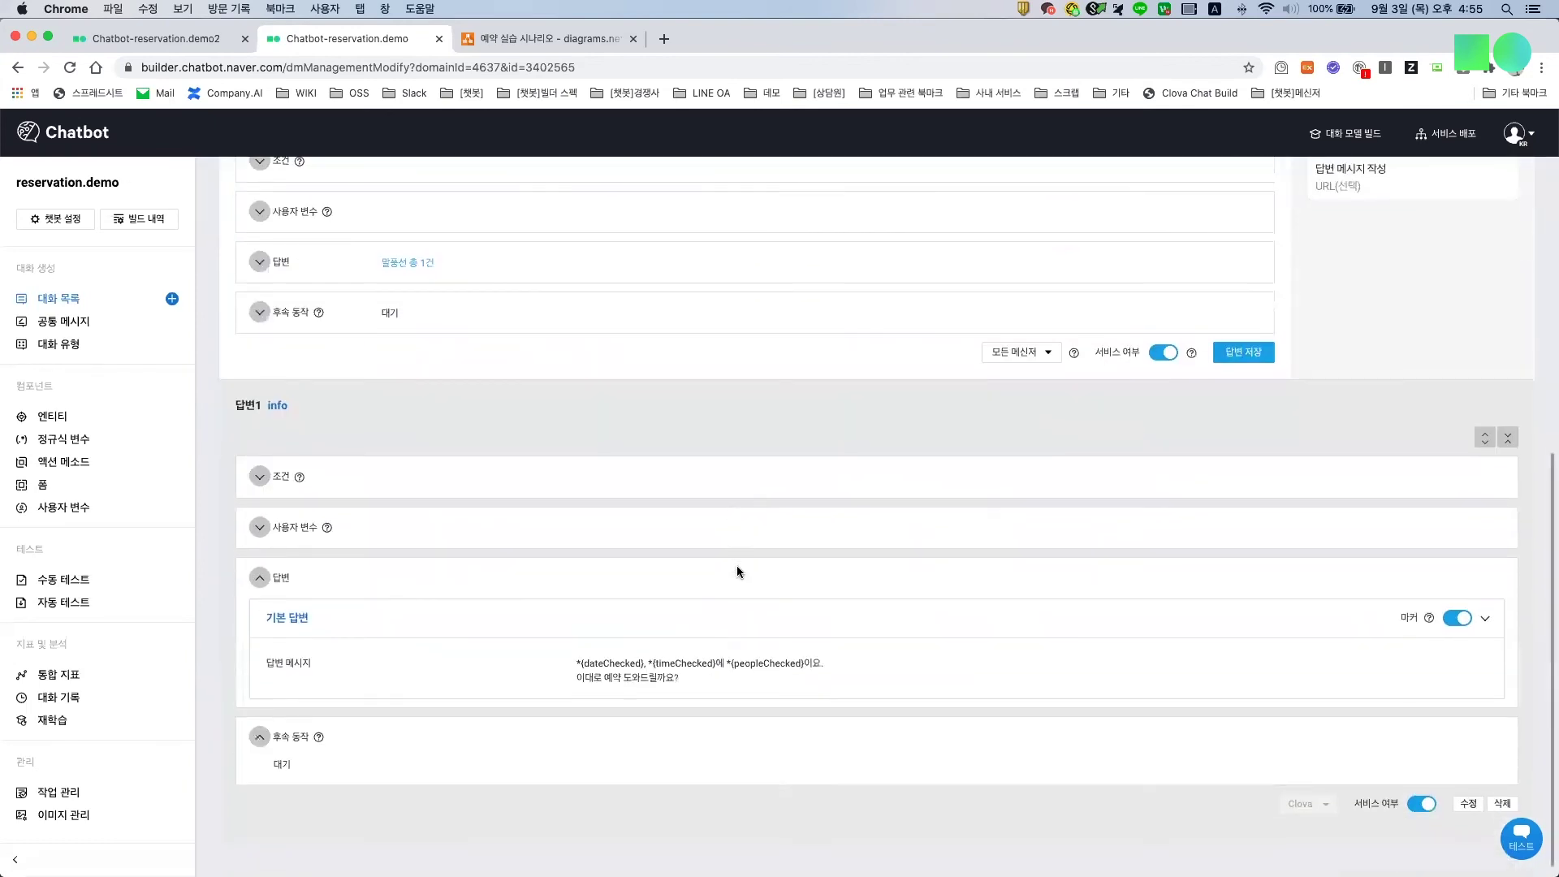
{"action": "left_click_drag", "start_coordinate": [599, 665], "coordinate": [710, 681]}
{"action": "left_click", "coordinate": [713, 684]}
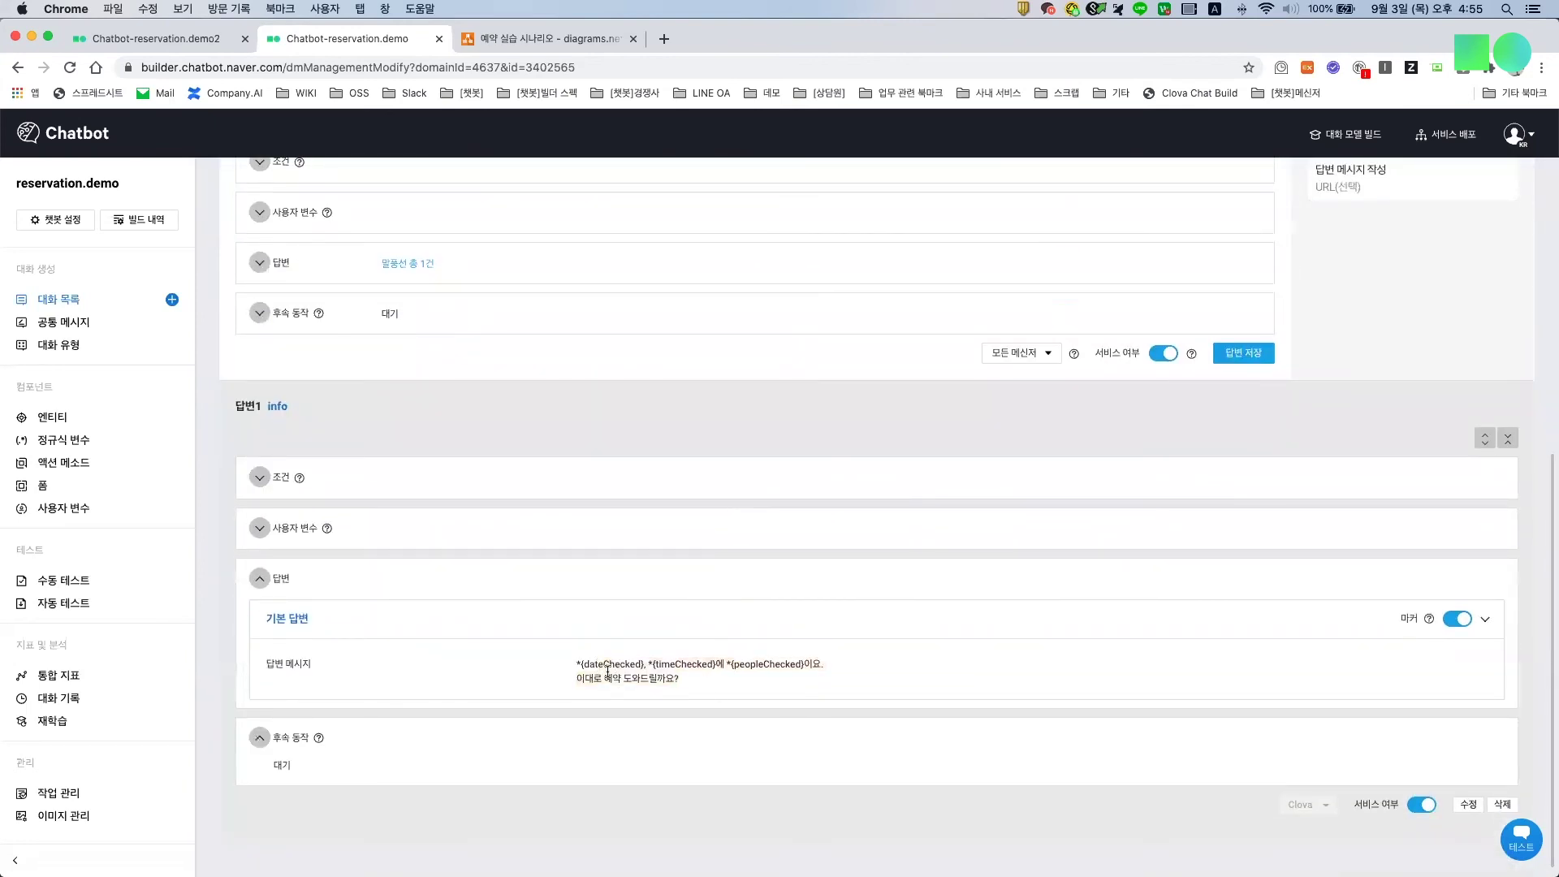
{"action": "left_click_drag", "start_coordinate": [576, 665], "coordinate": [822, 676]}
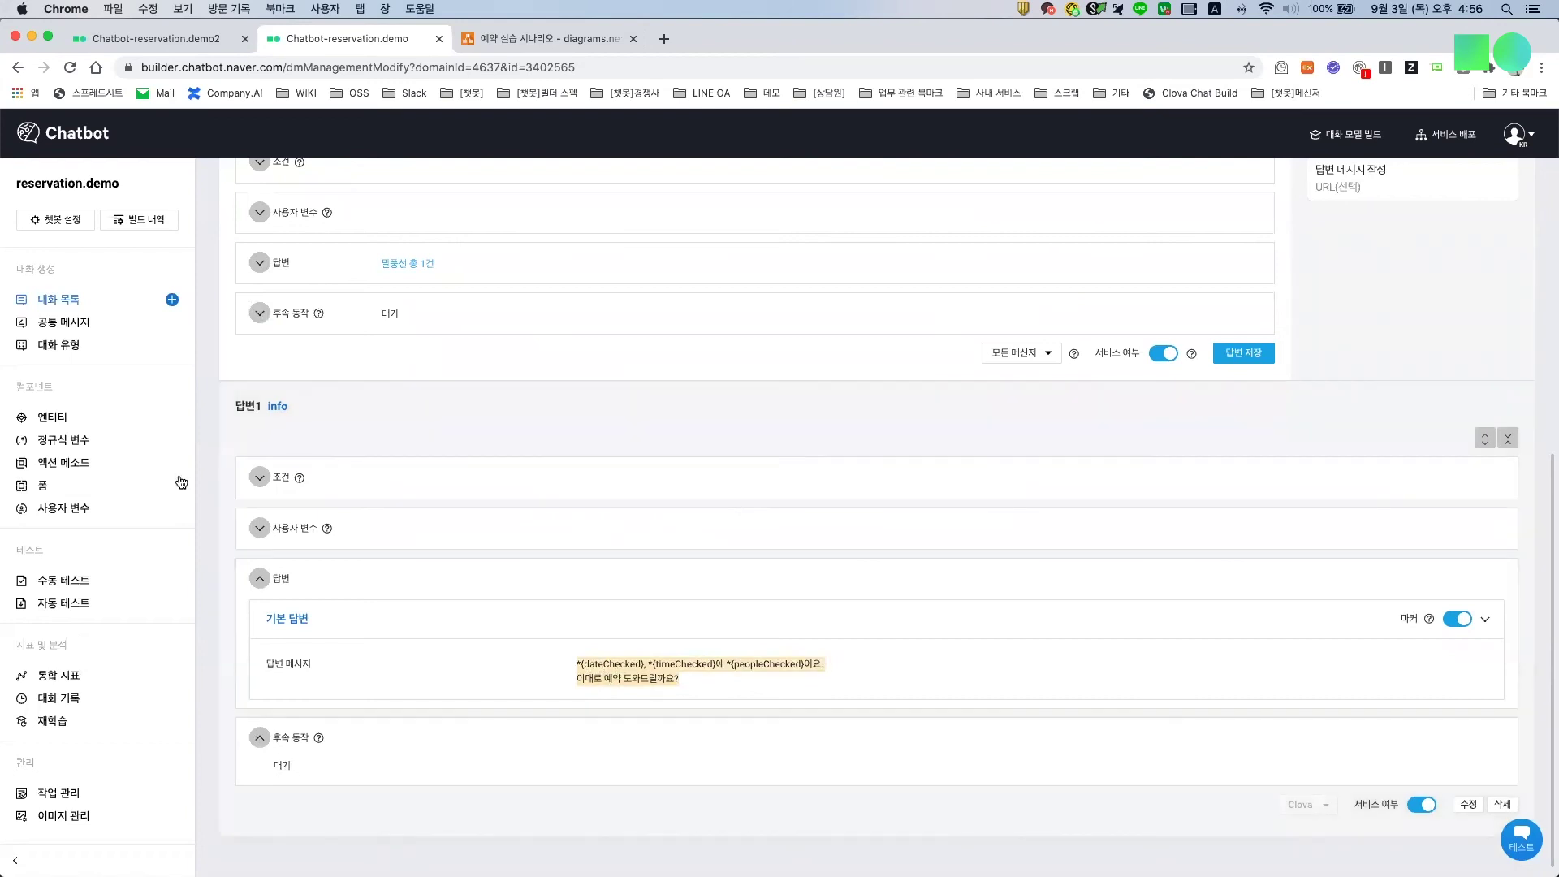
Step: Go back to the dialog list and open dialog 3402566, 예약 컨펌 긍정, to its answers
{"action": "left_click", "coordinate": [61, 302]}
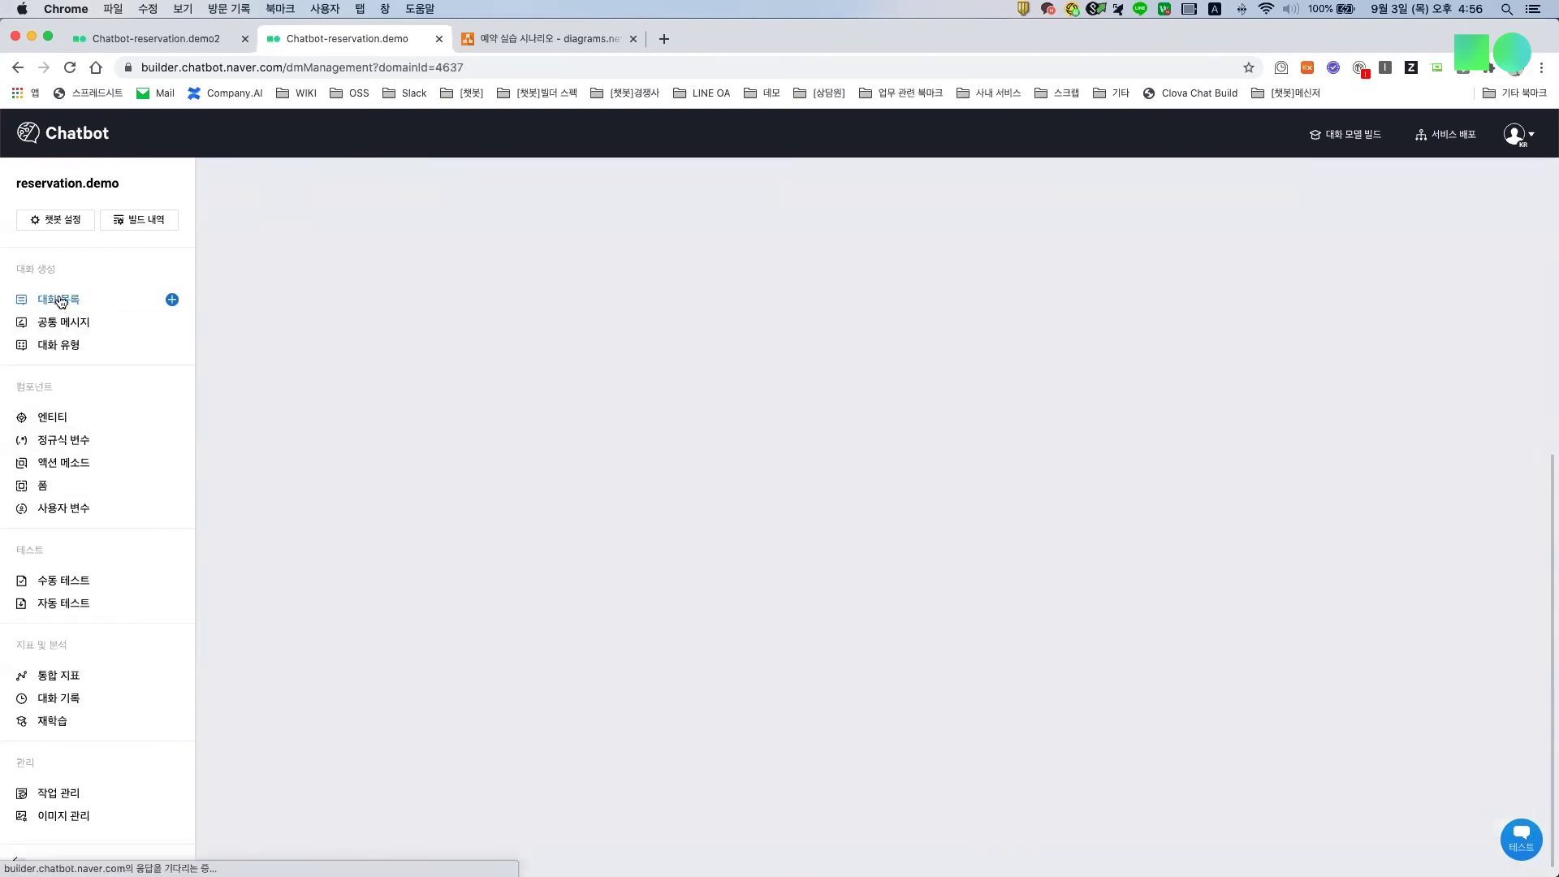
{"action": "left_click", "coordinate": [1502, 443]}
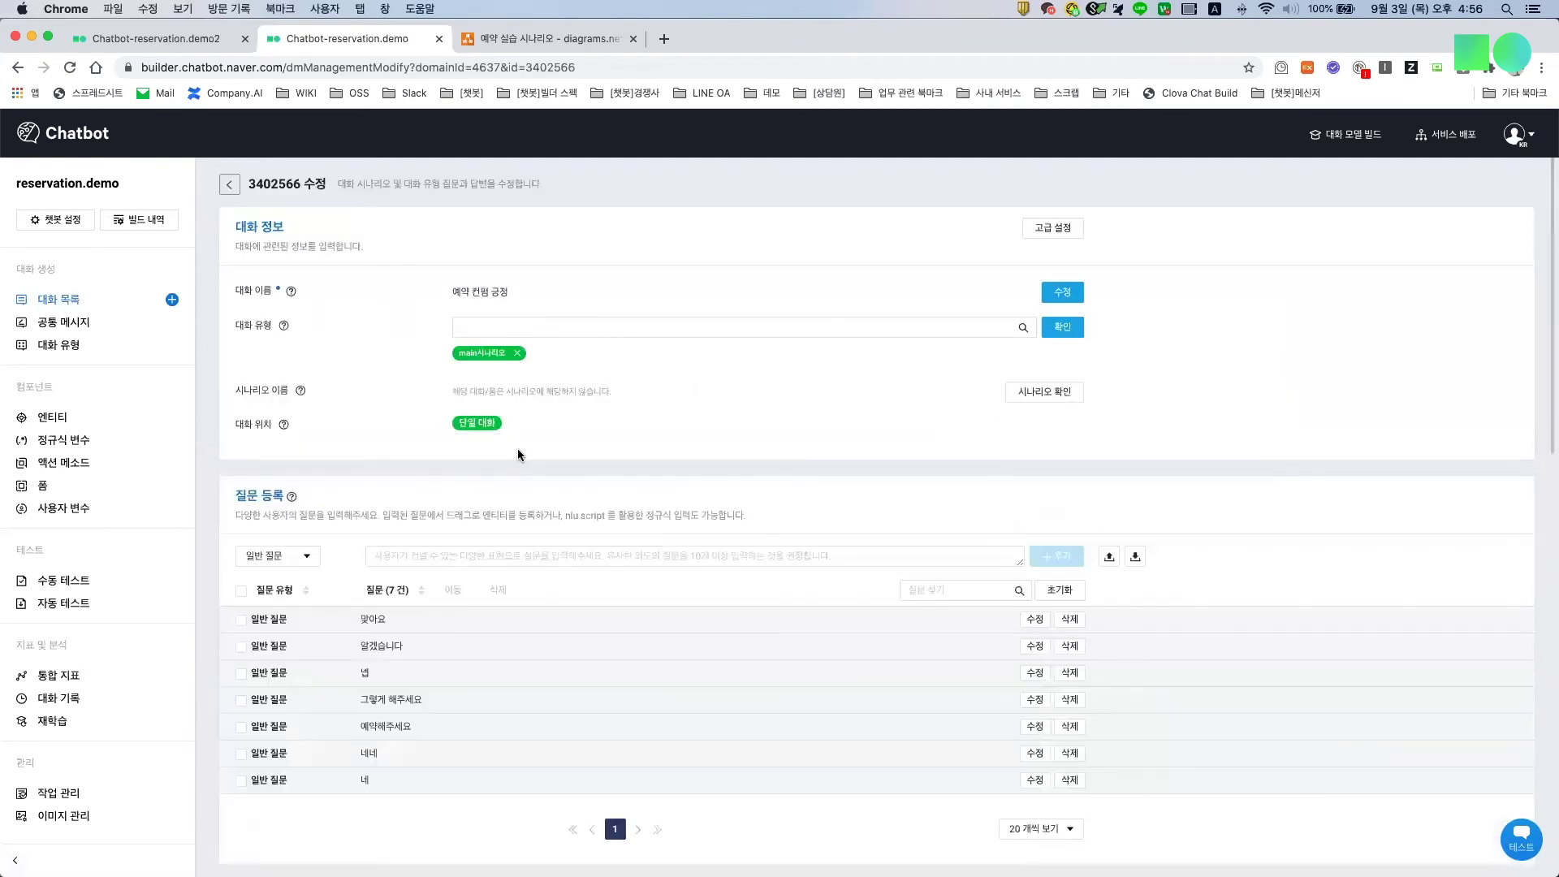
{"action": "scroll", "coordinate": [578, 531], "scroll_direction": "down", "scroll_amount": 3}
{"action": "scroll", "coordinate": [576, 533], "scroll_direction": "down", "scroll_amount": 2}
{"action": "scroll", "coordinate": [577, 538], "scroll_direction": "down", "scroll_amount": 5}
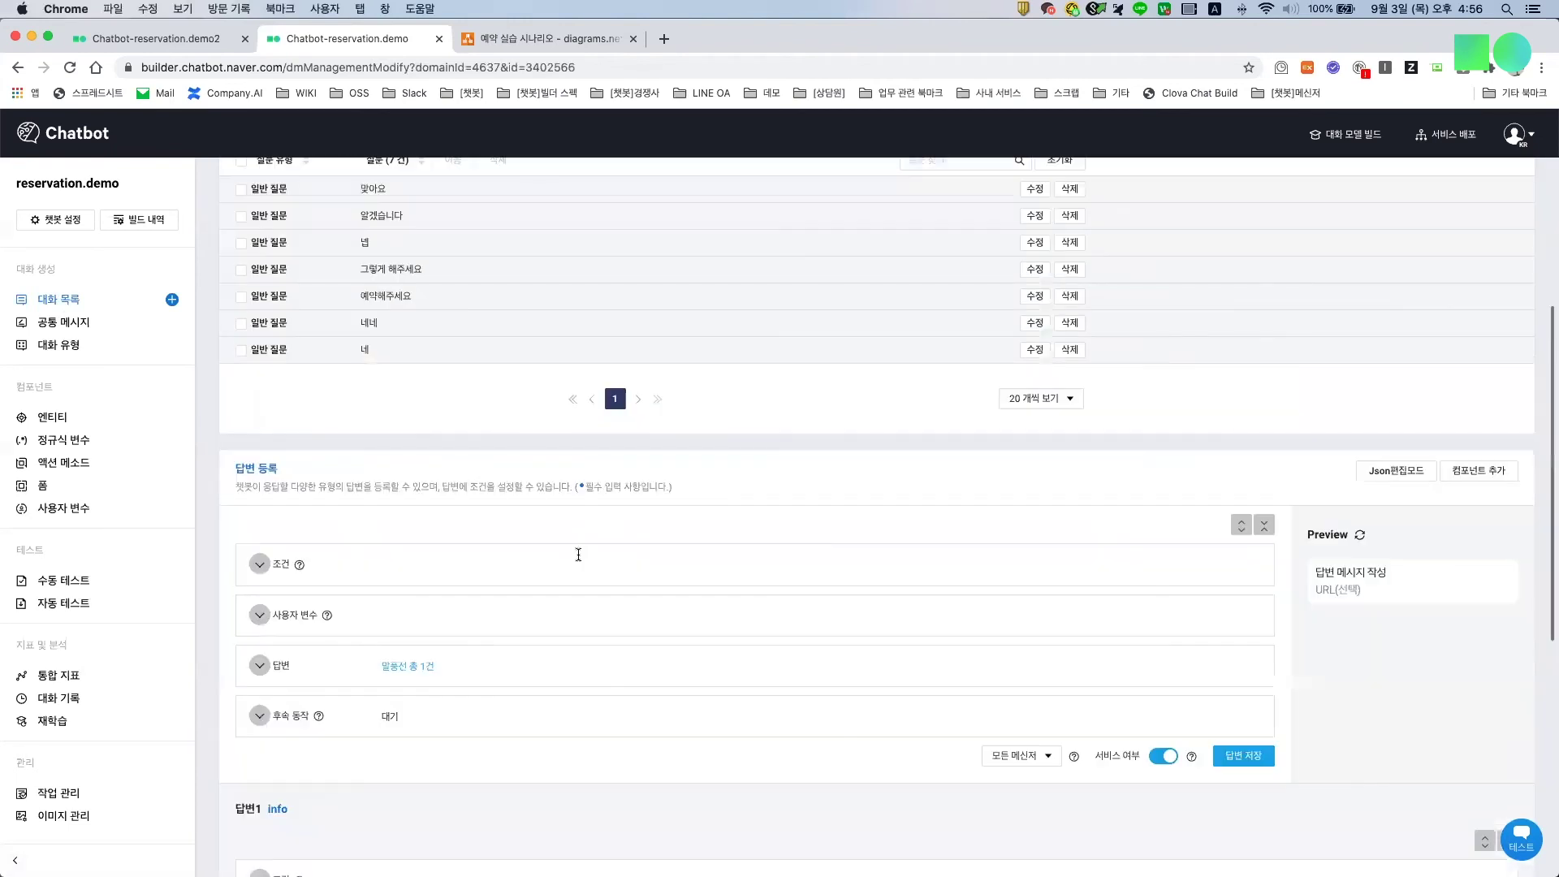
{"action": "scroll", "coordinate": [650, 588], "scroll_direction": "down", "scroll_amount": 4}
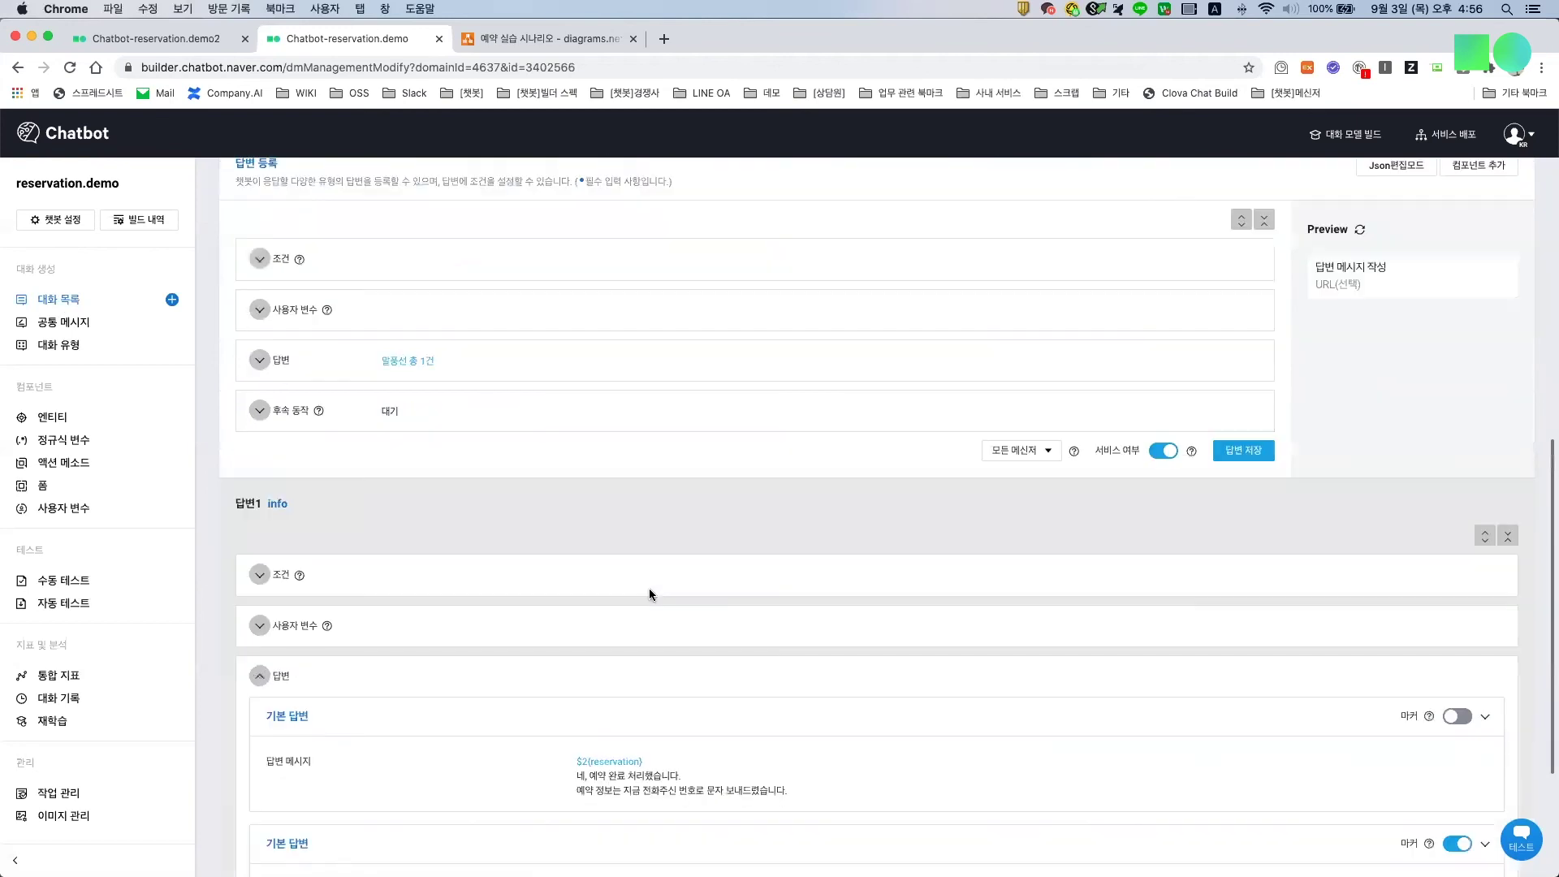
Step: Highlight the reservation-complete message, the '더 궁금하신 점 없으신가요?' question and the 대기 follow-up
{"action": "left_click_drag", "start_coordinate": [575, 561], "coordinate": [786, 579]}
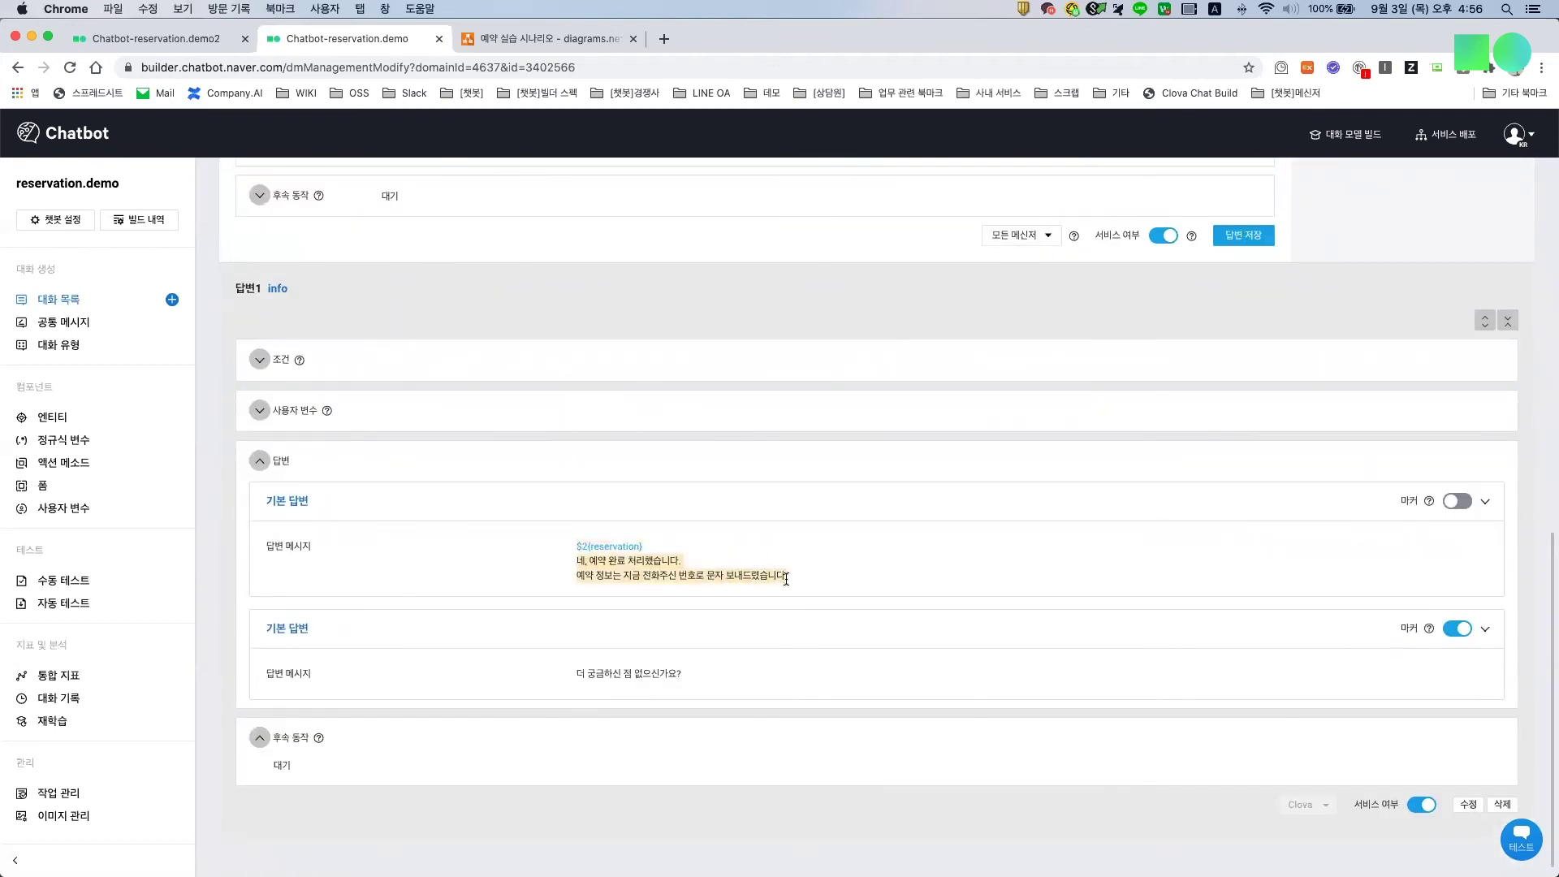
{"action": "left_click", "coordinate": [797, 575]}
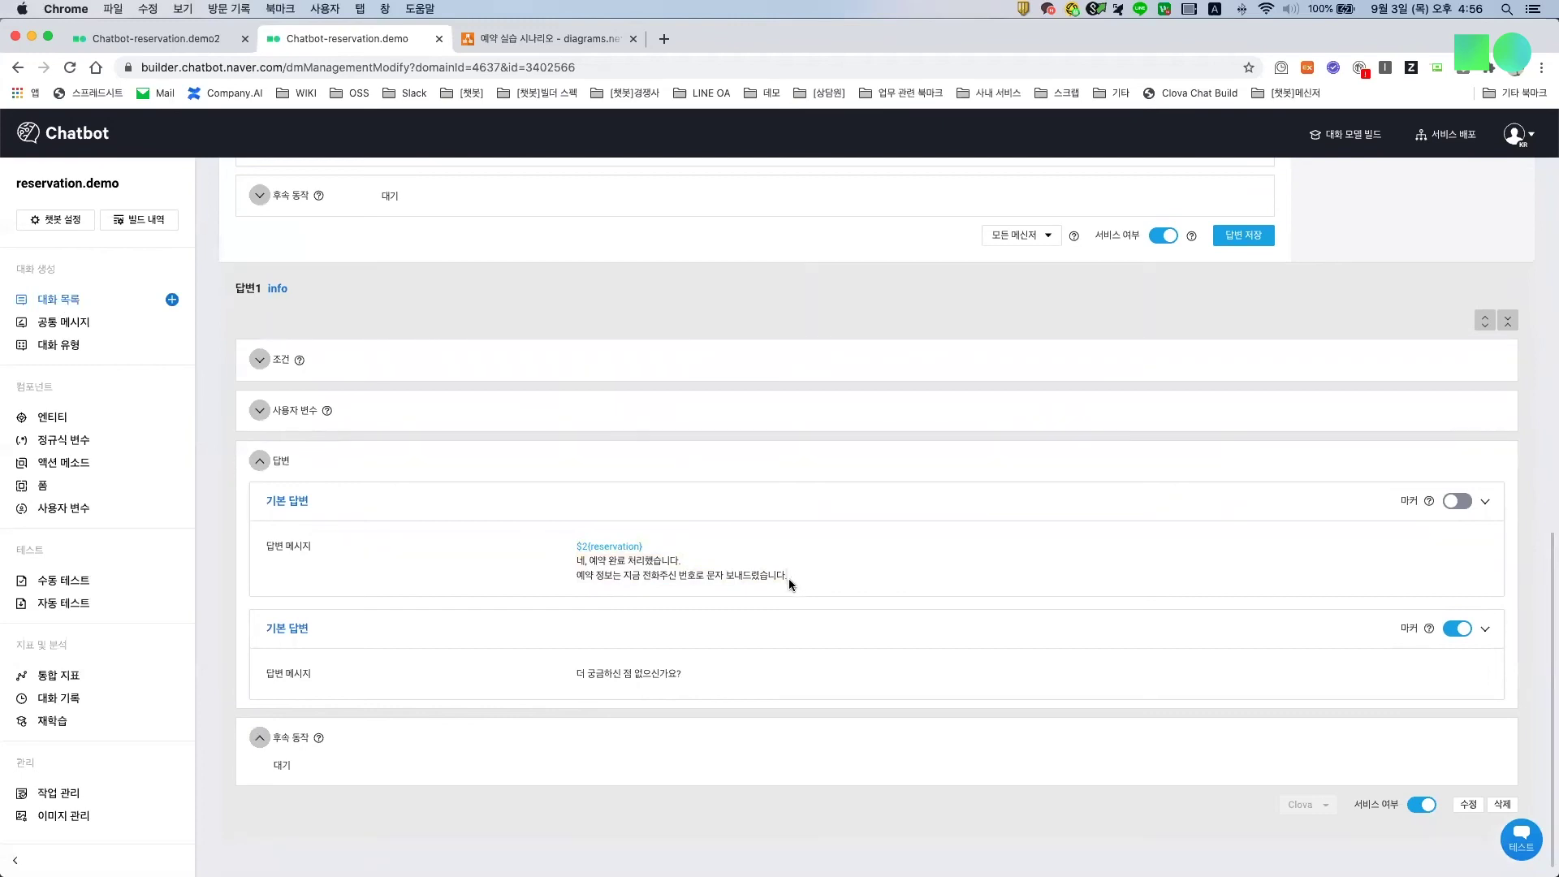
{"action": "left_click_drag", "start_coordinate": [792, 574], "coordinate": [552, 534]}
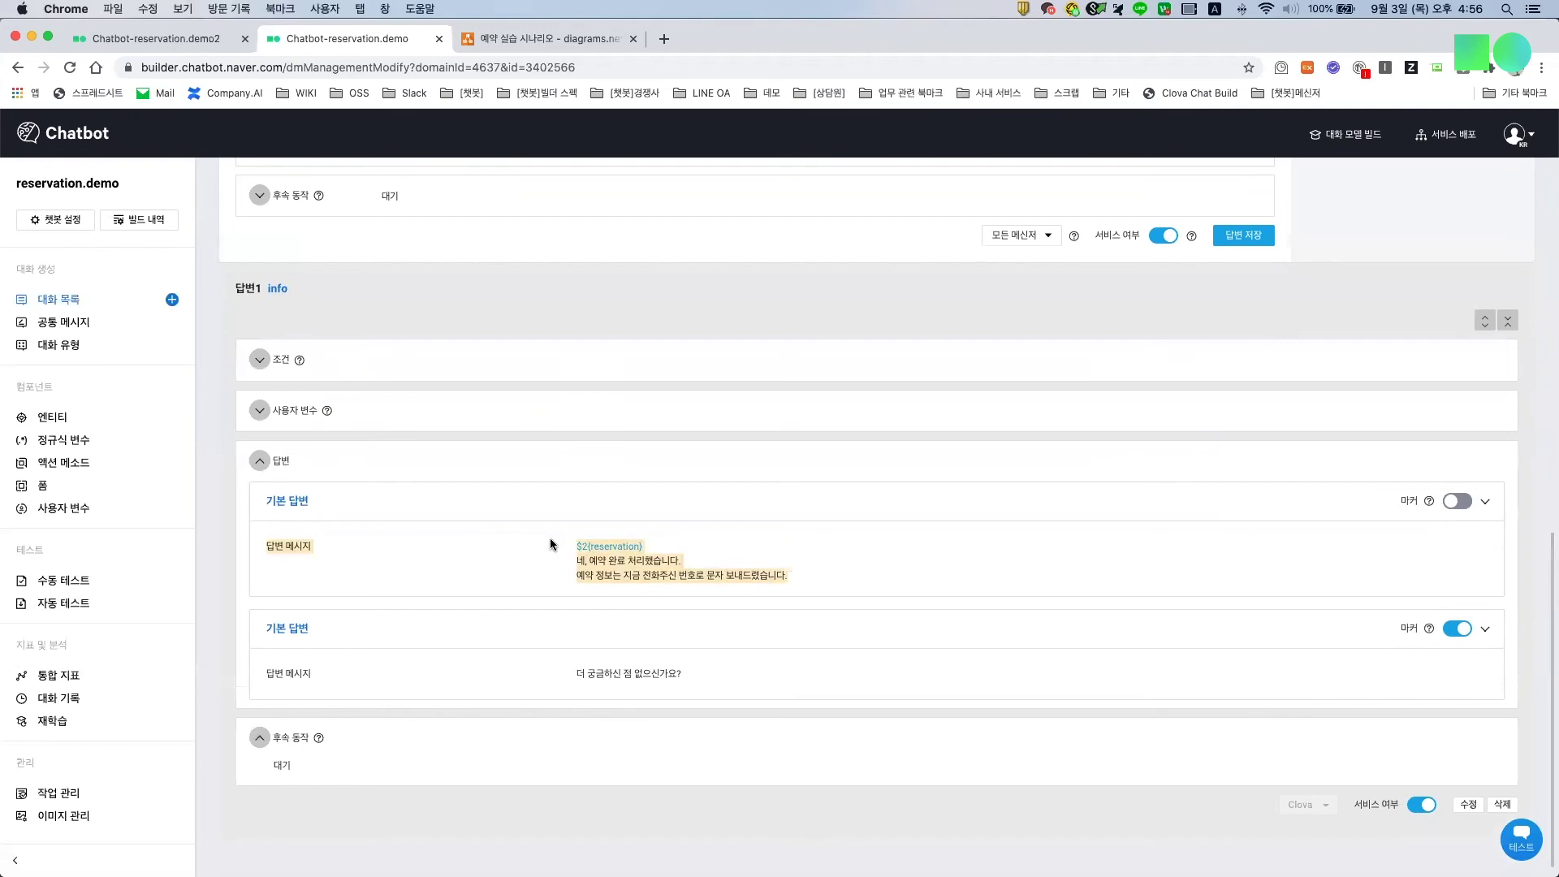
{"action": "left_click", "coordinate": [578, 675]}
{"action": "left_click_drag", "start_coordinate": [578, 674], "coordinate": [696, 682]}
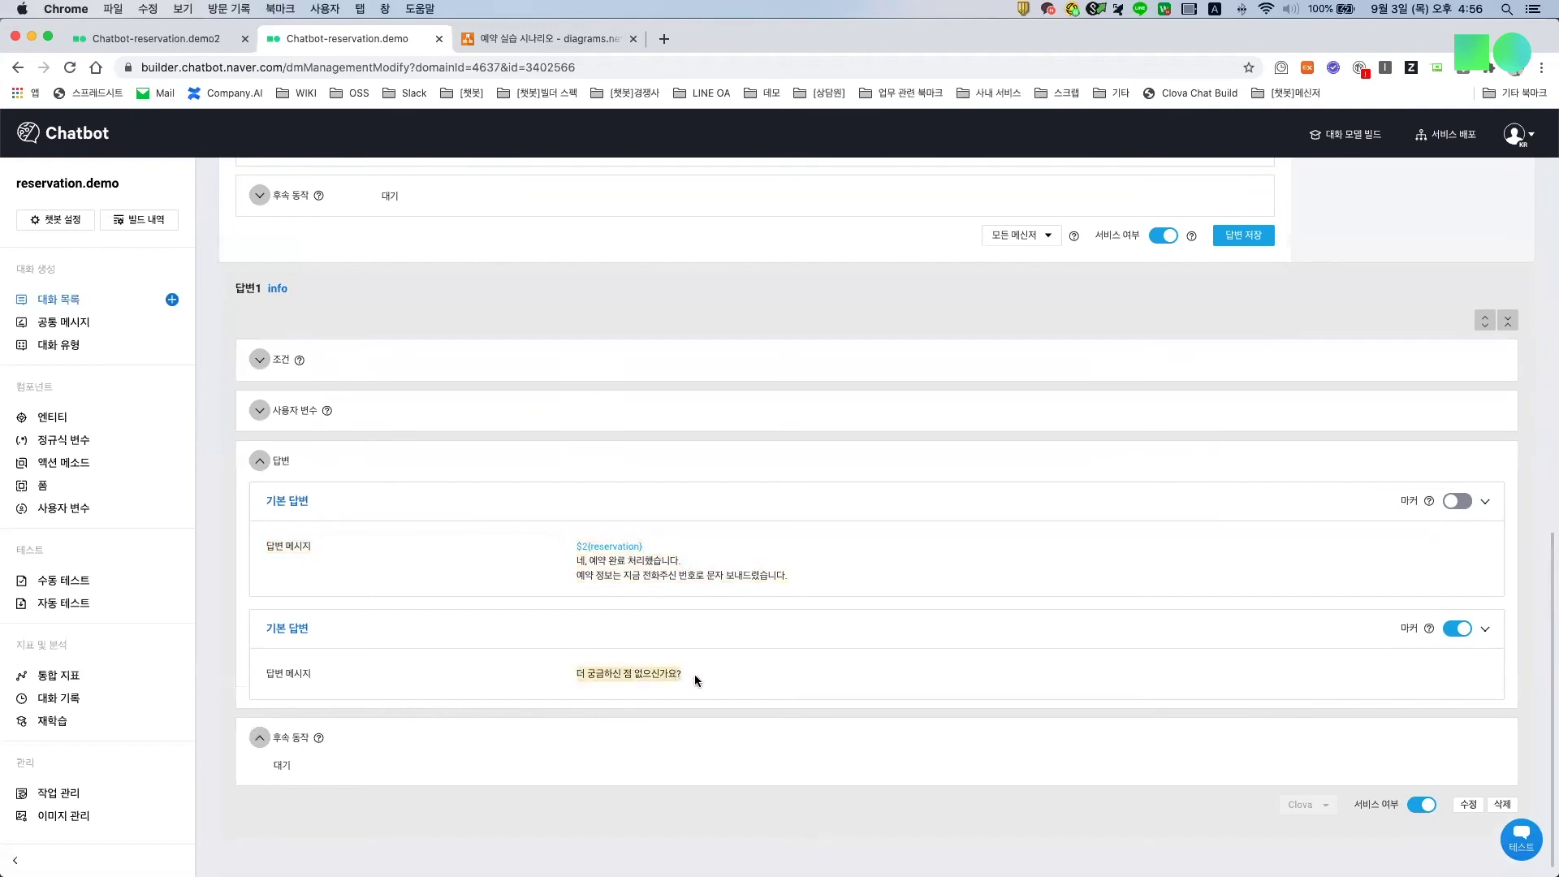
{"action": "left_click_drag", "start_coordinate": [268, 772], "coordinate": [300, 776]}
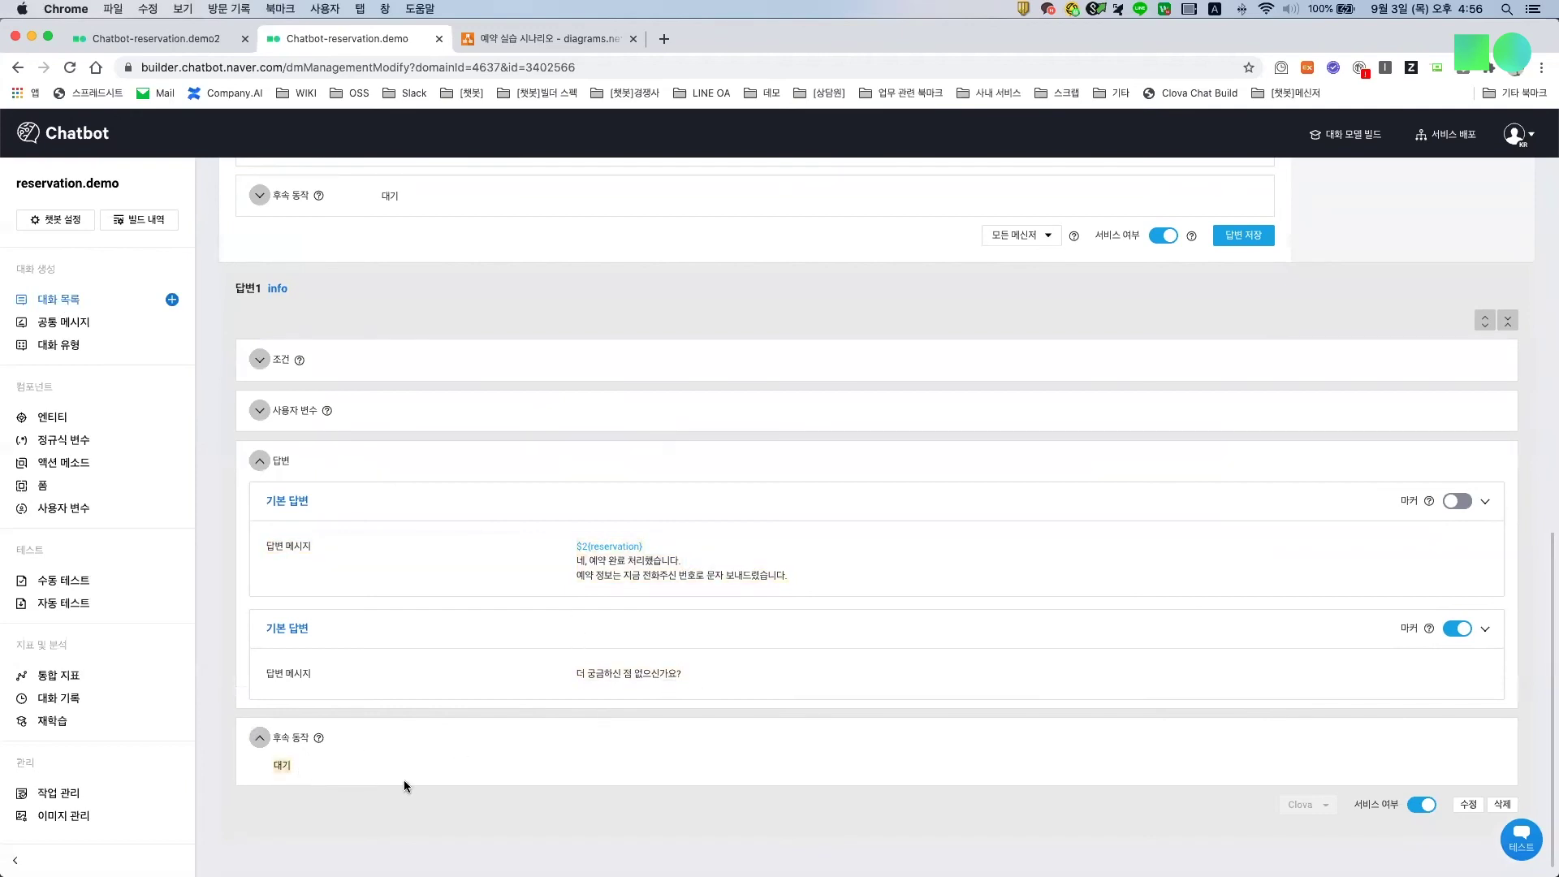
{"action": "left_click", "coordinate": [15, 70]}
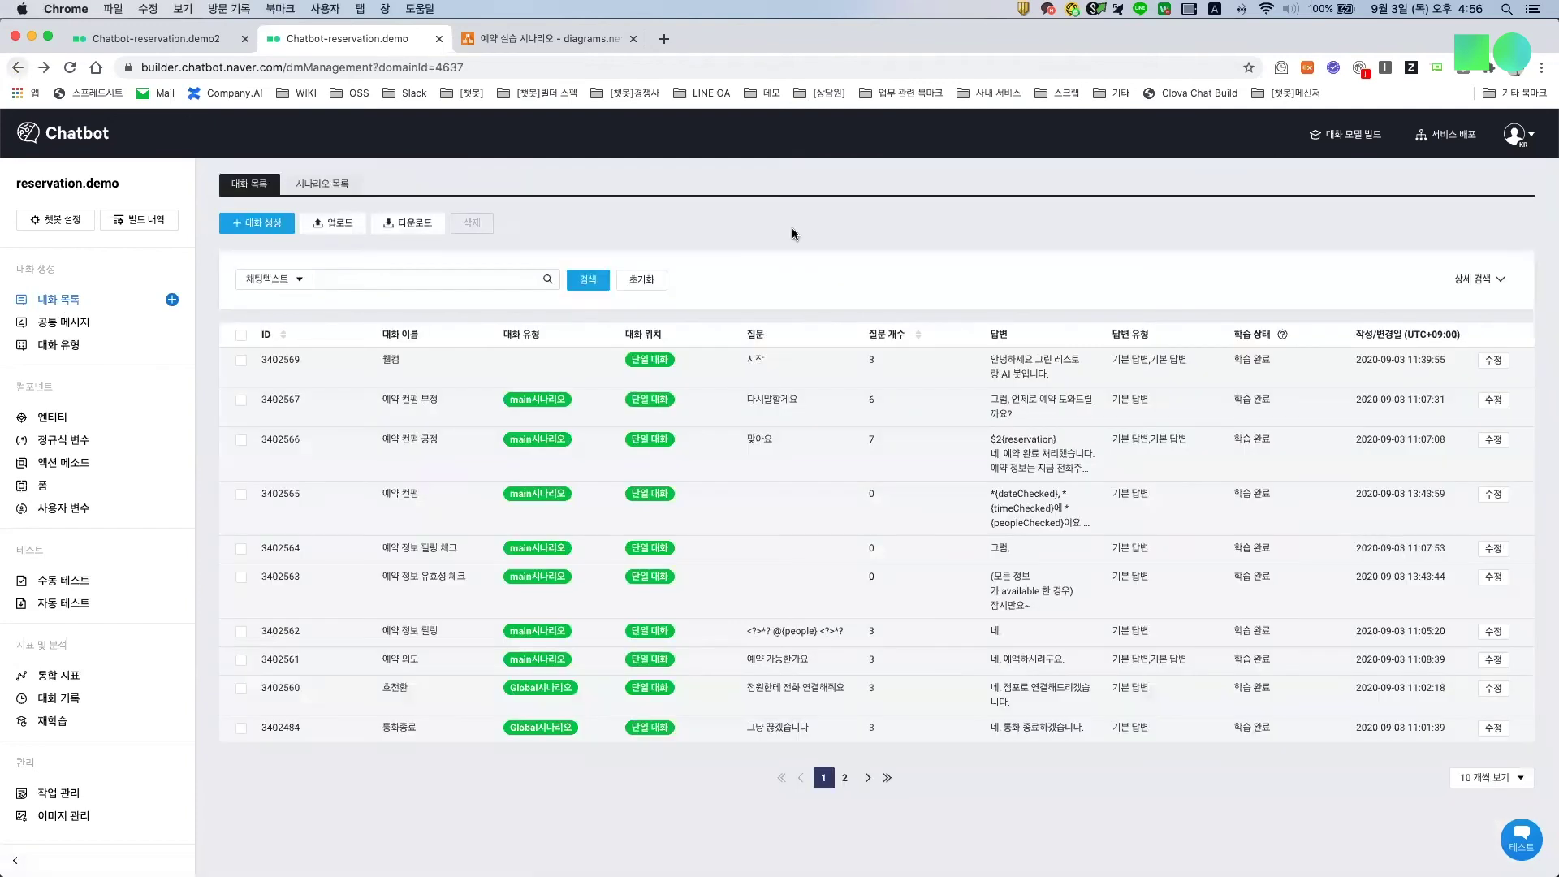
{"action": "left_click", "coordinate": [1494, 401]}
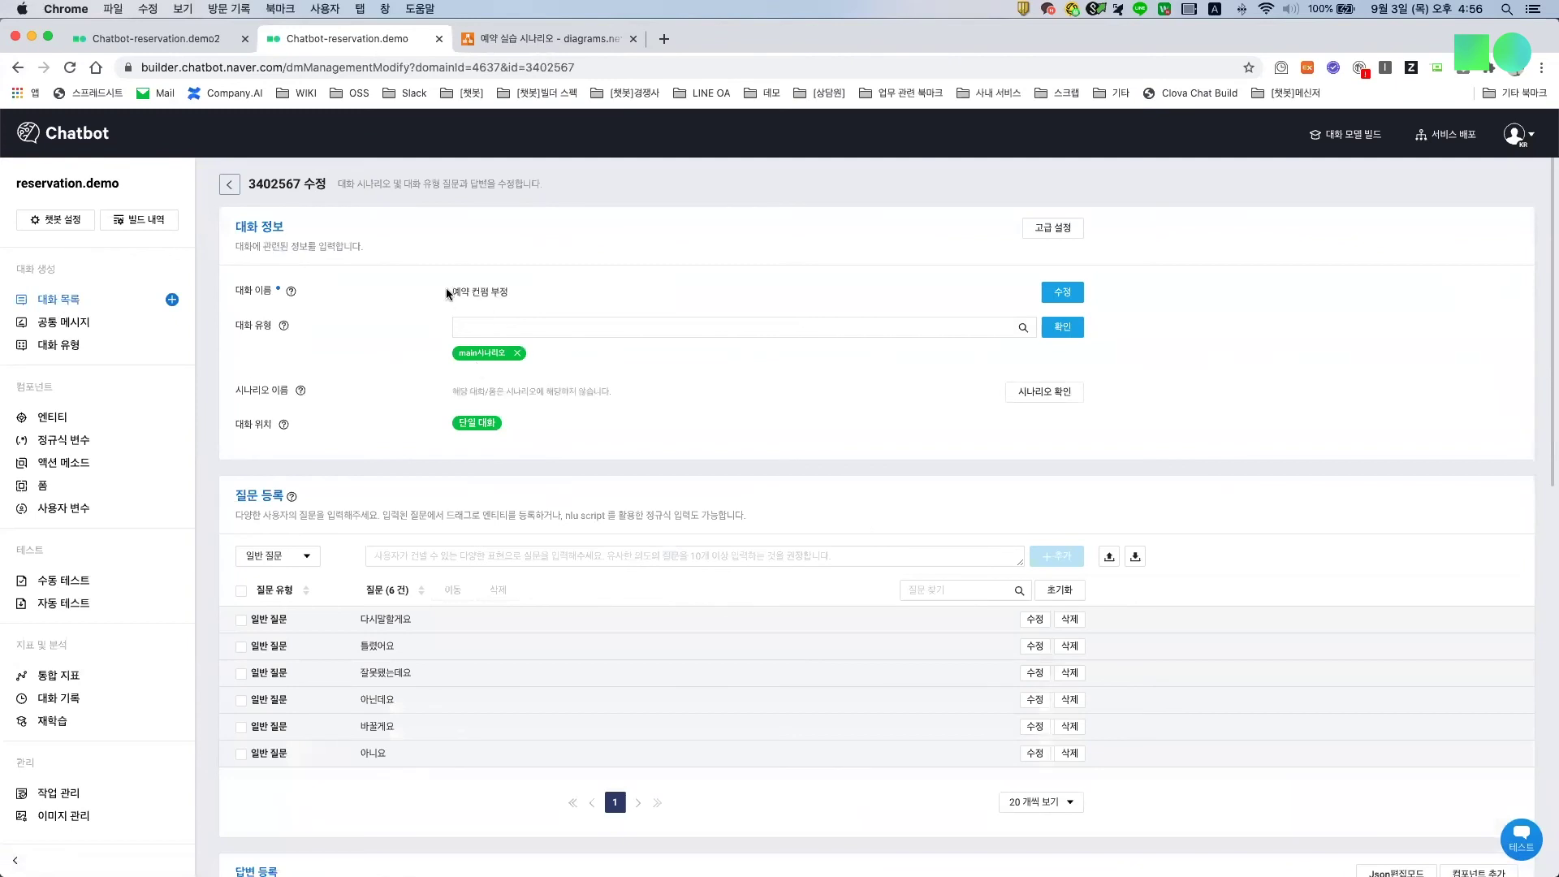
{"action": "scroll", "coordinate": [364, 676], "scroll_direction": "down", "scroll_amount": 10}
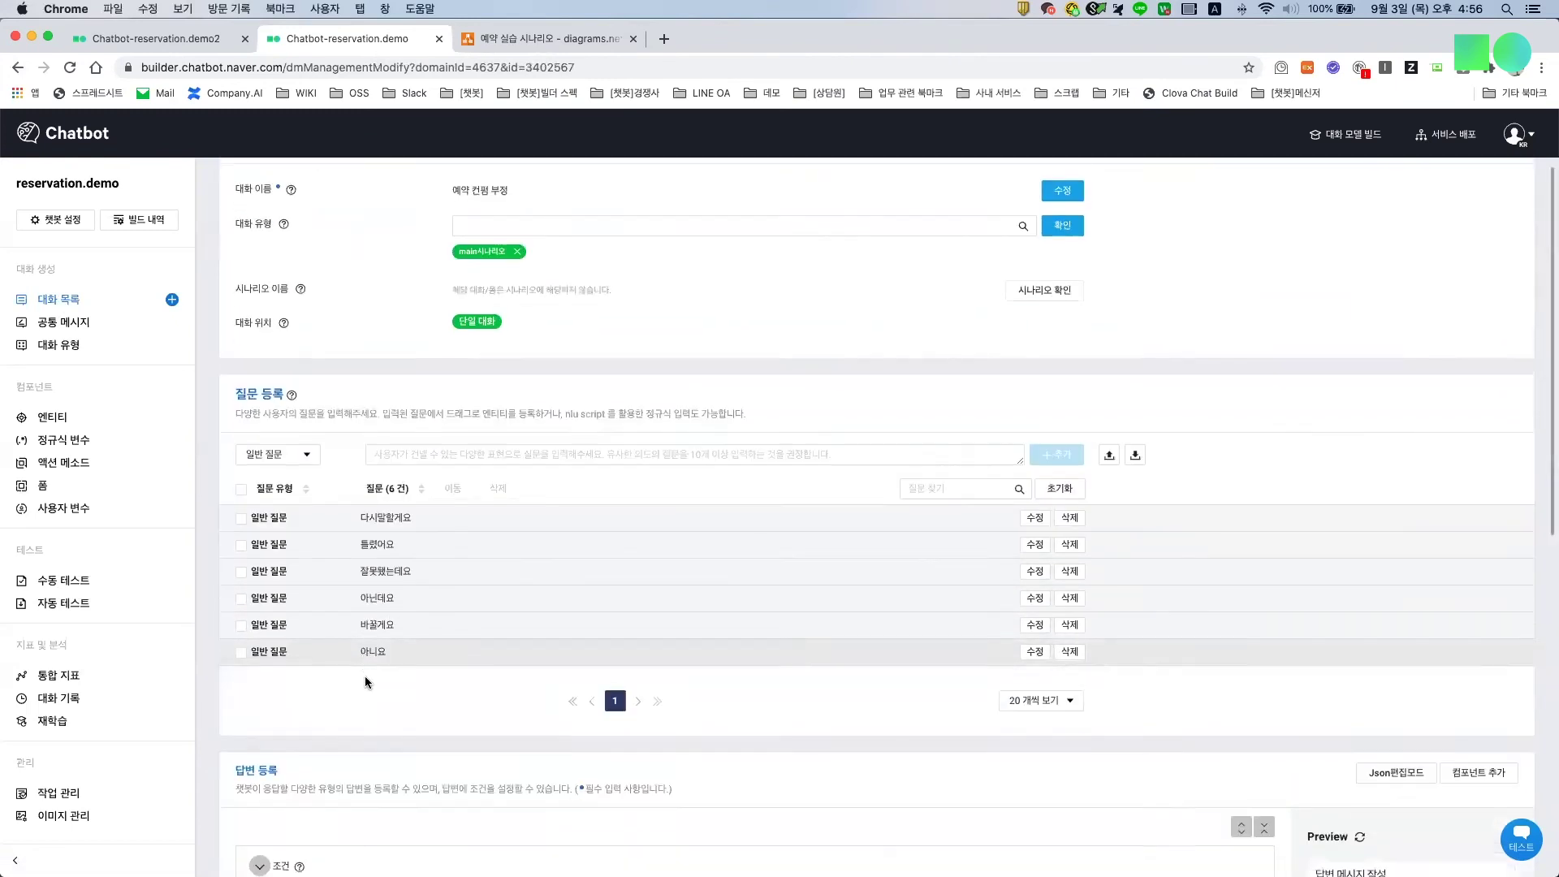
{"action": "scroll", "coordinate": [364, 676], "scroll_direction": "down", "scroll_amount": 2}
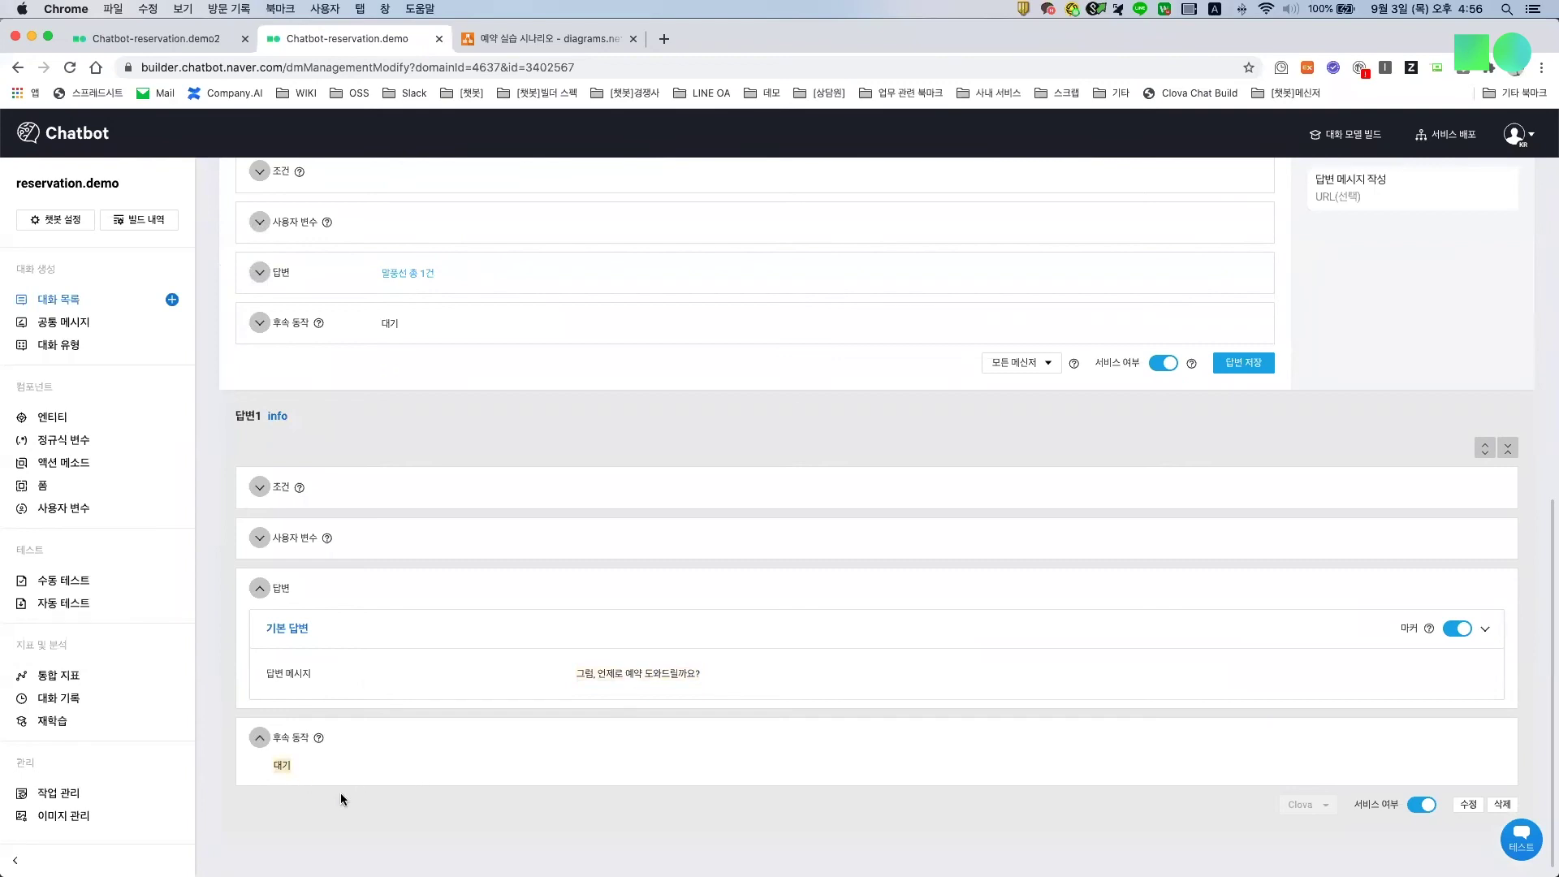
{"action": "left_click", "coordinate": [78, 312]}
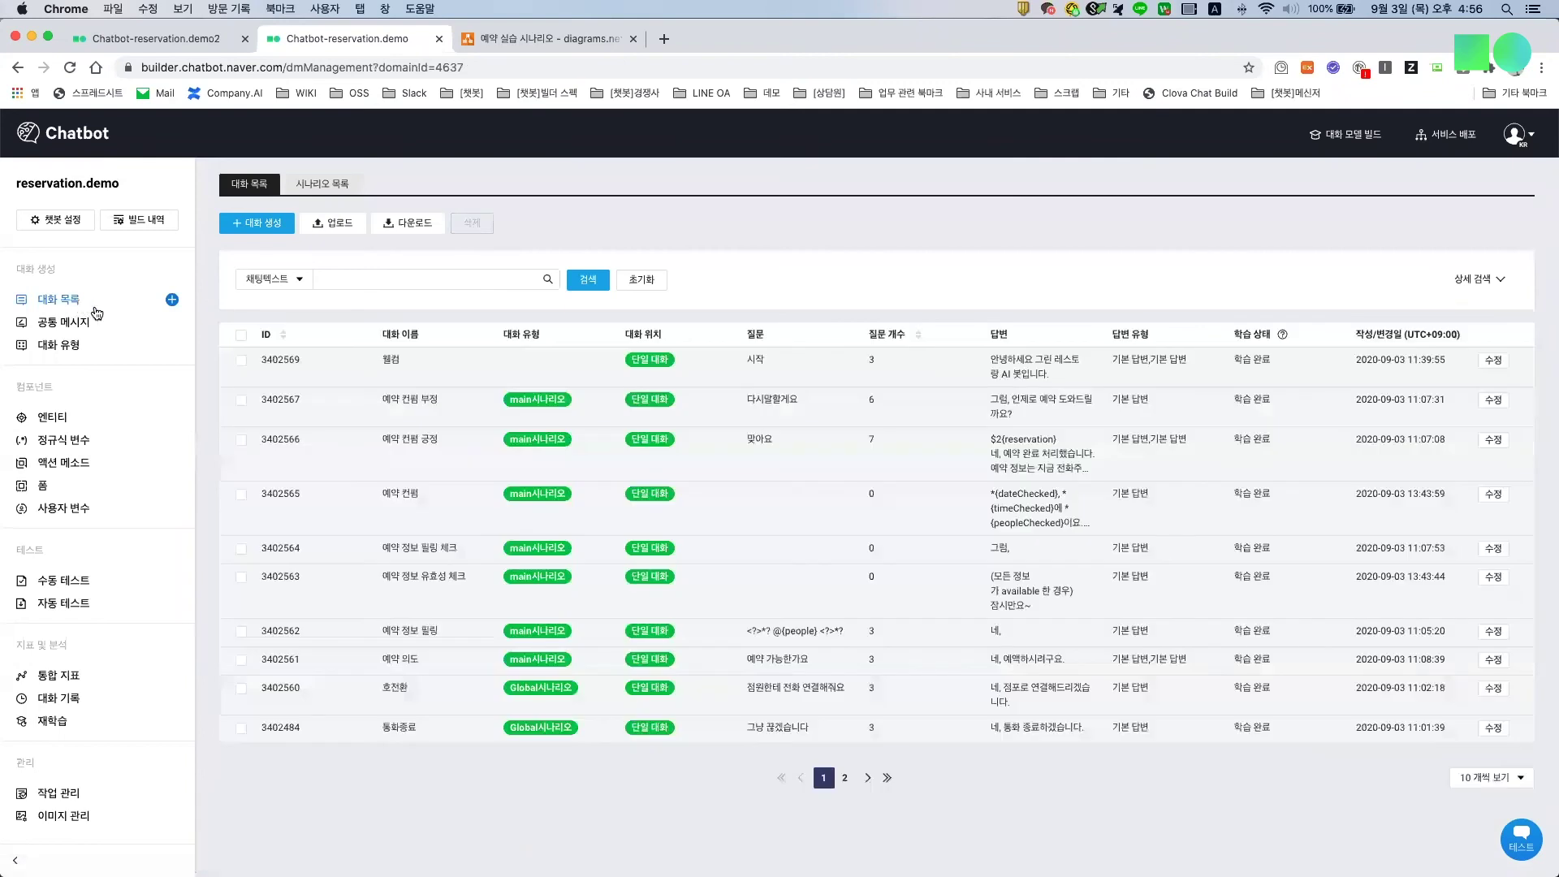
{"action": "left_click", "coordinate": [1492, 688]}
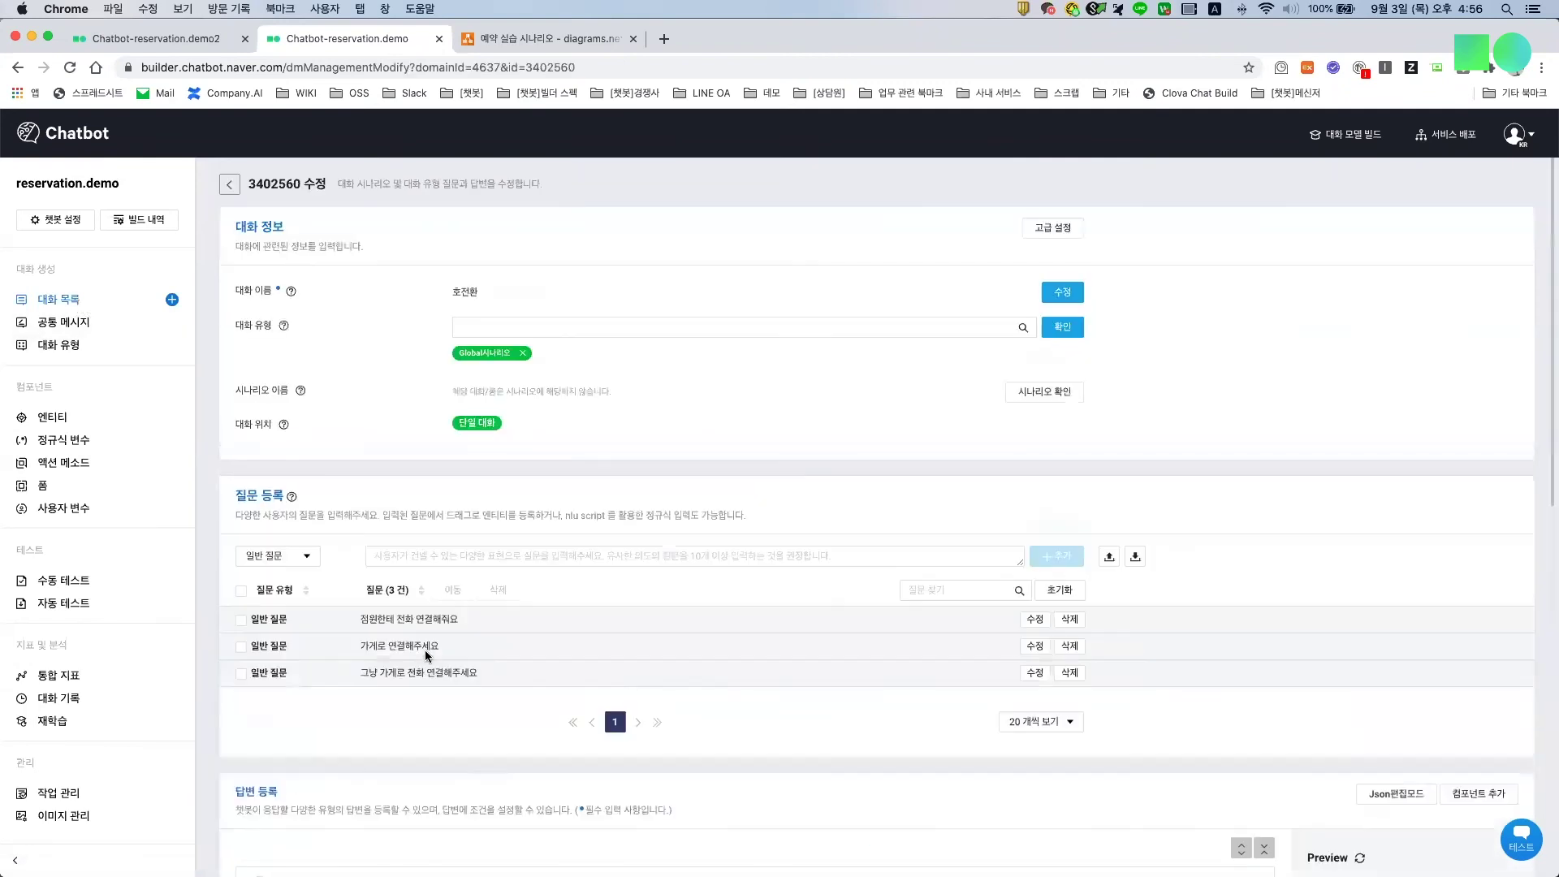
{"action": "scroll", "coordinate": [432, 646], "scroll_direction": "down", "scroll_amount": 5}
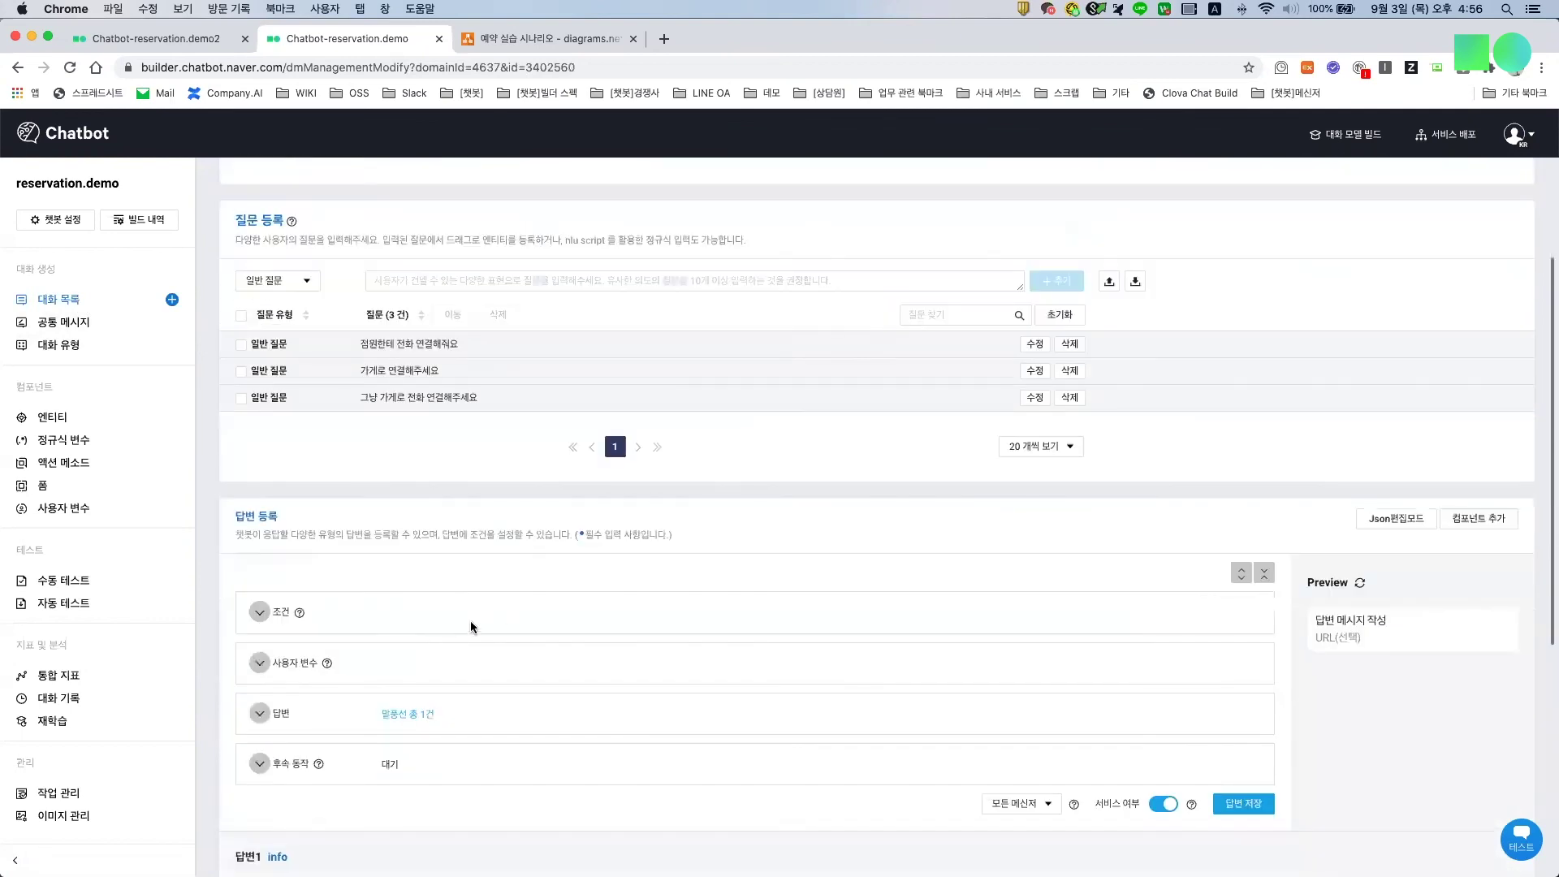
{"action": "scroll", "coordinate": [603, 713], "scroll_direction": "down", "scroll_amount": 5}
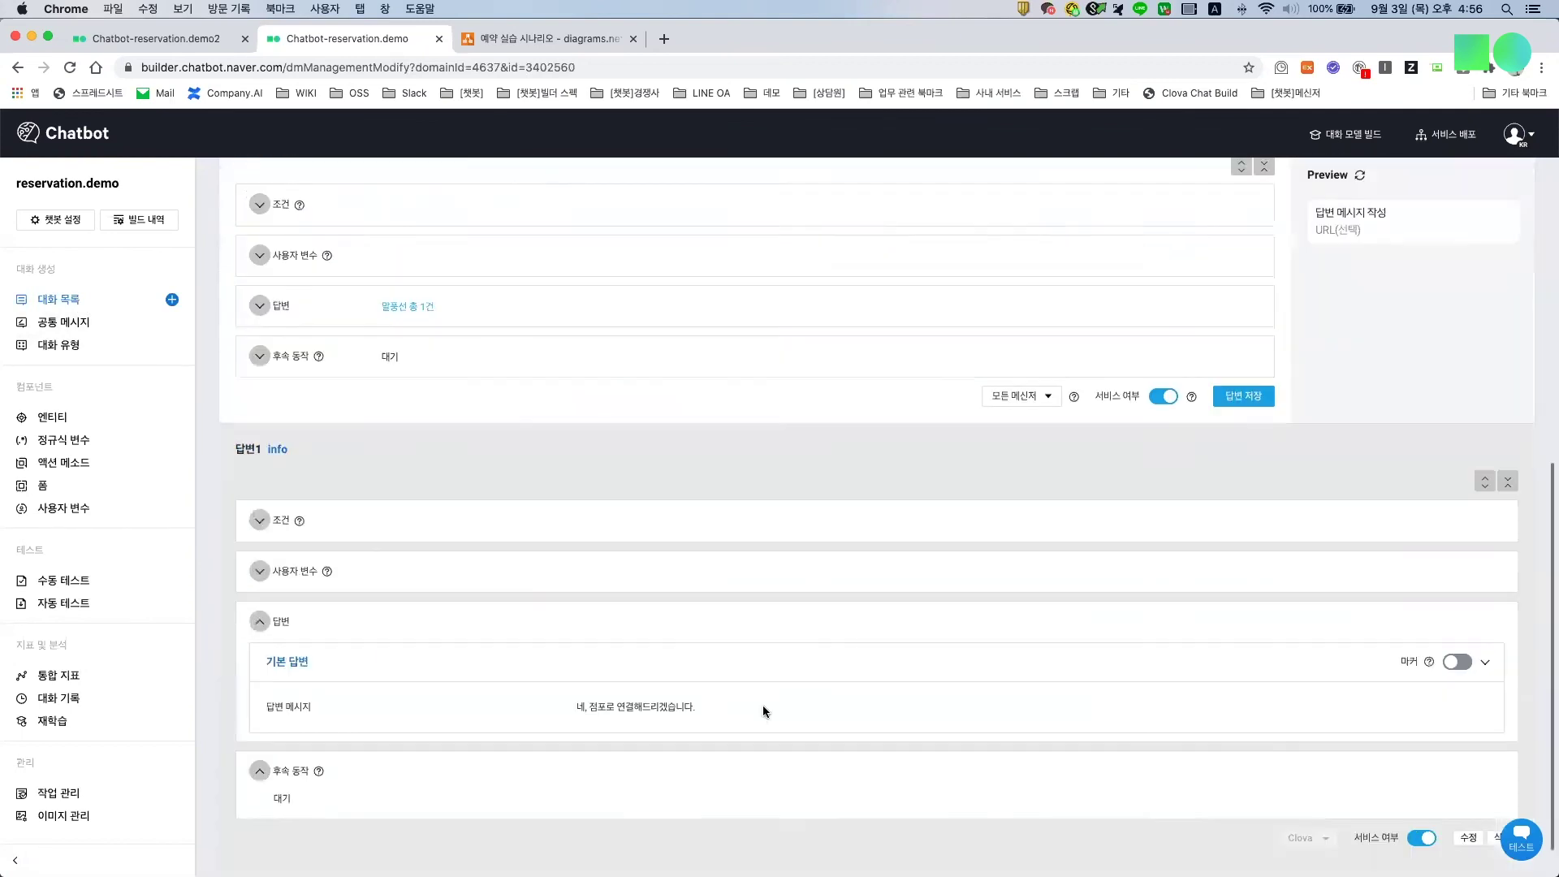
{"action": "scroll", "coordinate": [763, 700], "scroll_direction": "up", "scroll_amount": 3}
{"action": "scroll", "coordinate": [636, 837], "scroll_direction": "down", "scroll_amount": 4}
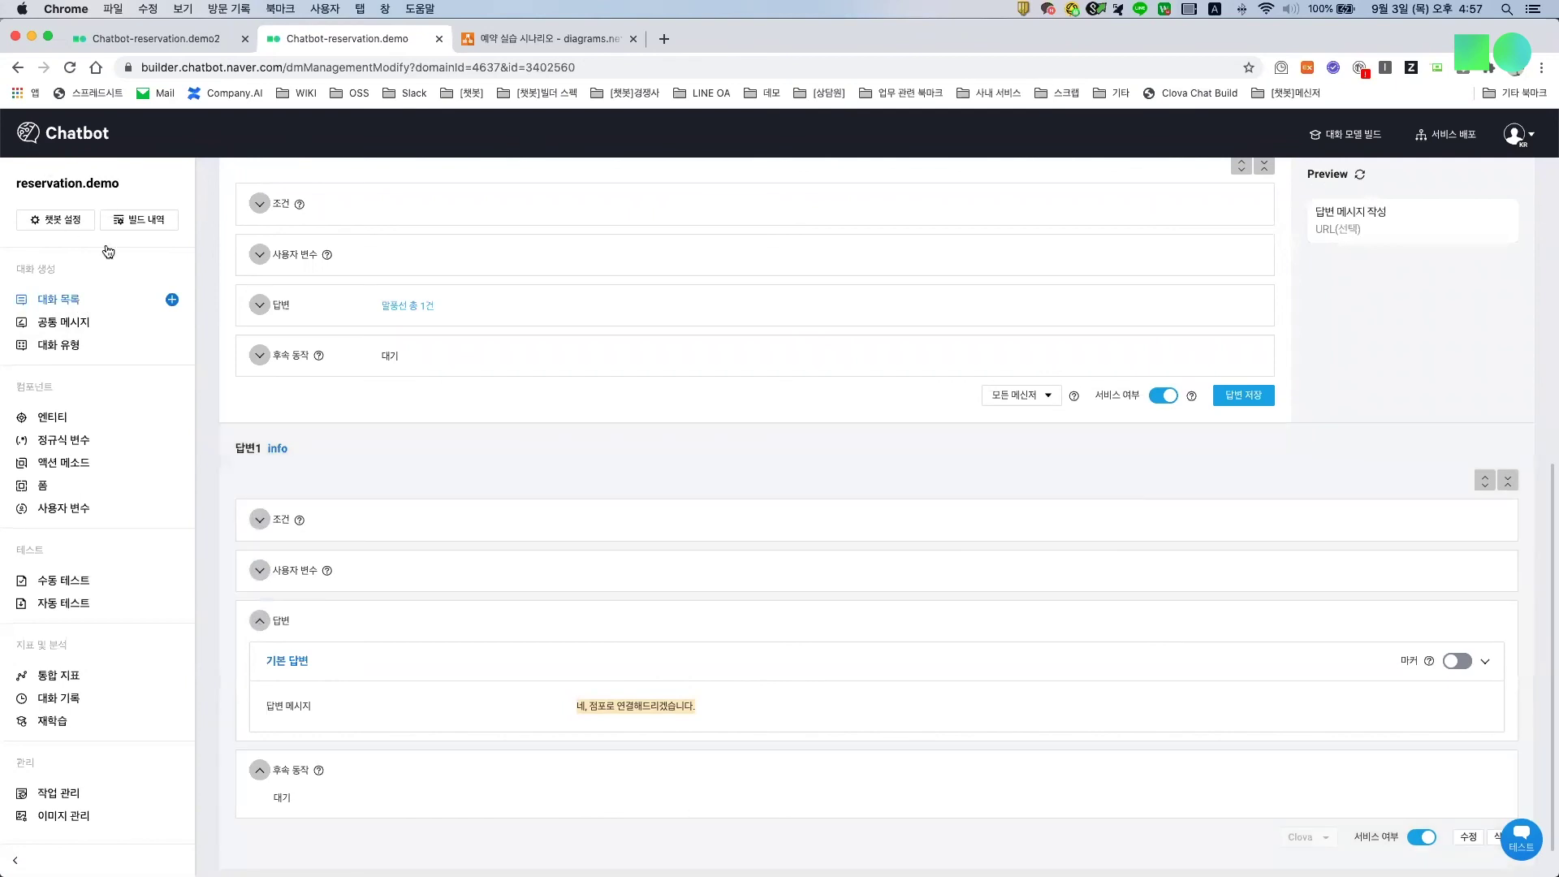
{"action": "left_click", "coordinate": [89, 299]}
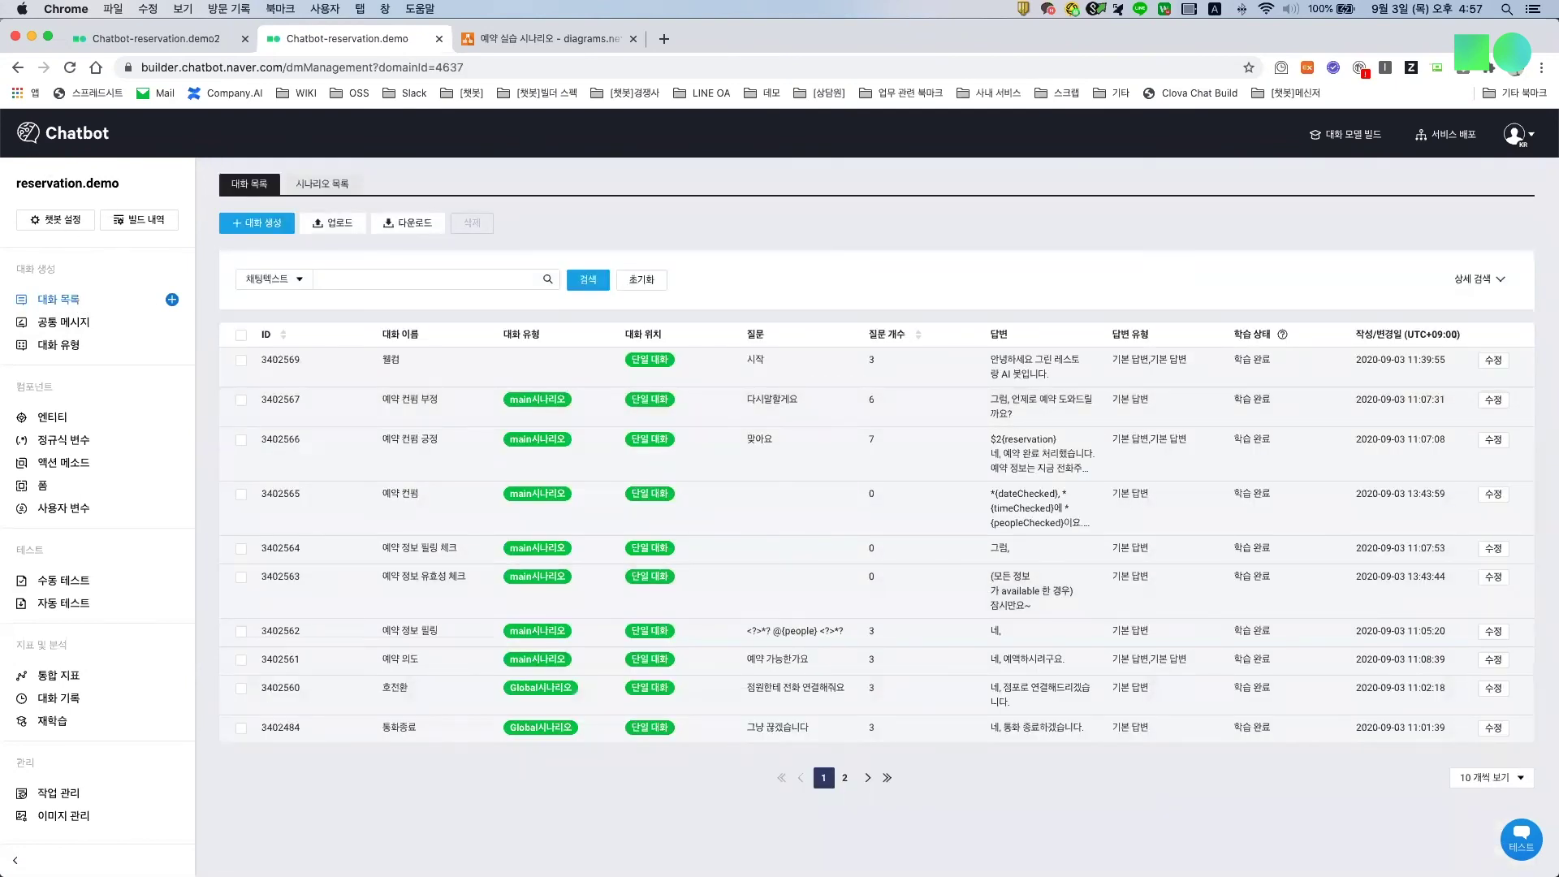
{"action": "key", "text": "super+Tab"}
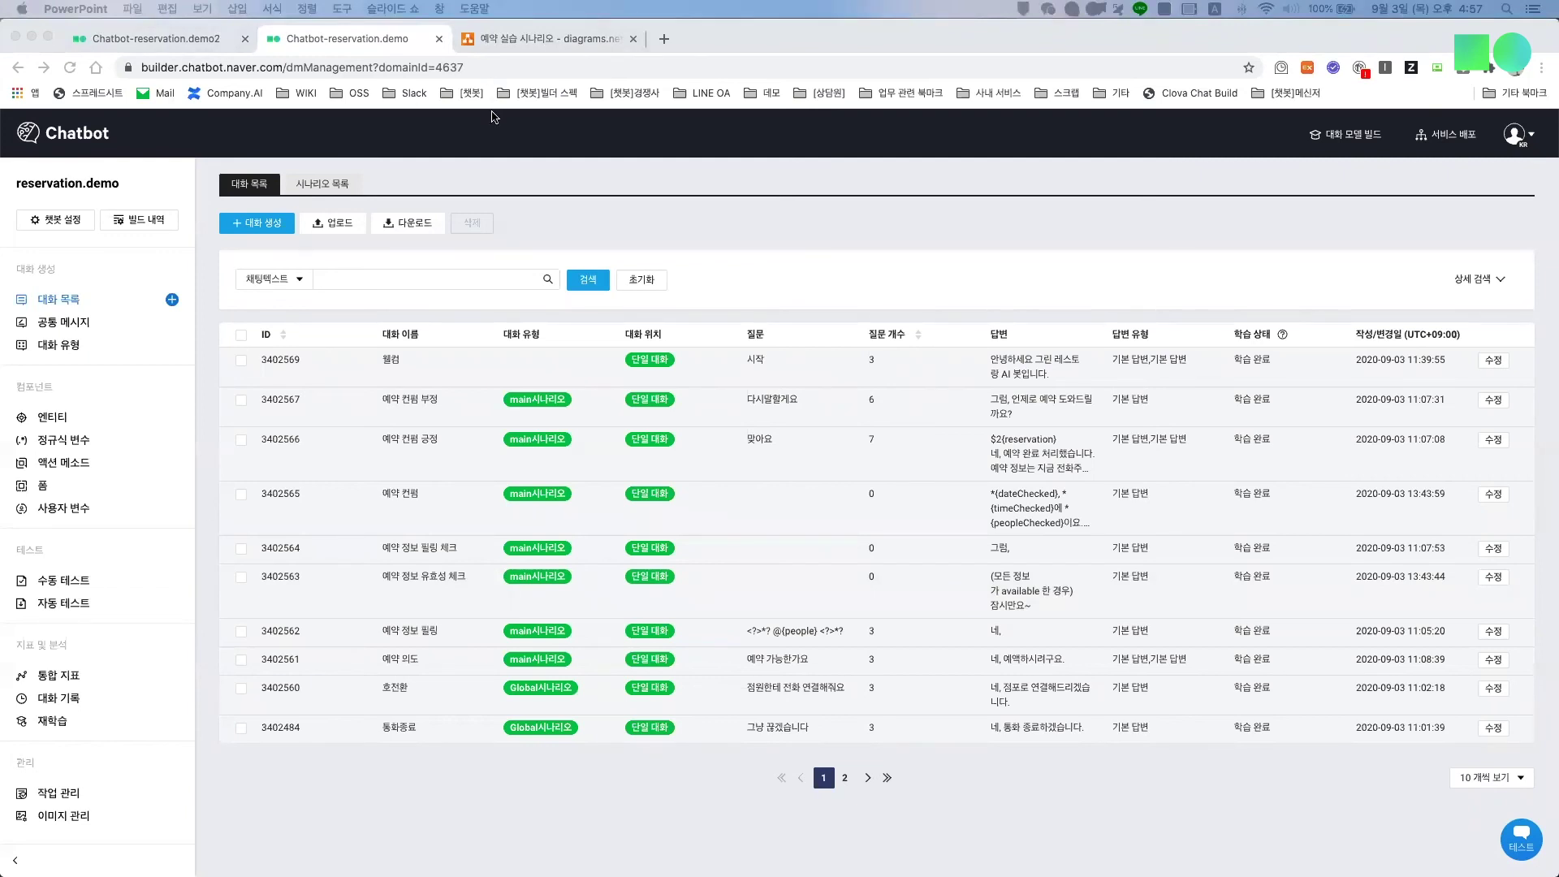
Step: Open the 공통 메시지 page and 웰컴 메시지1's advanced context settings
{"action": "left_click", "coordinate": [78, 333]}
{"action": "left_click", "coordinate": [78, 331]}
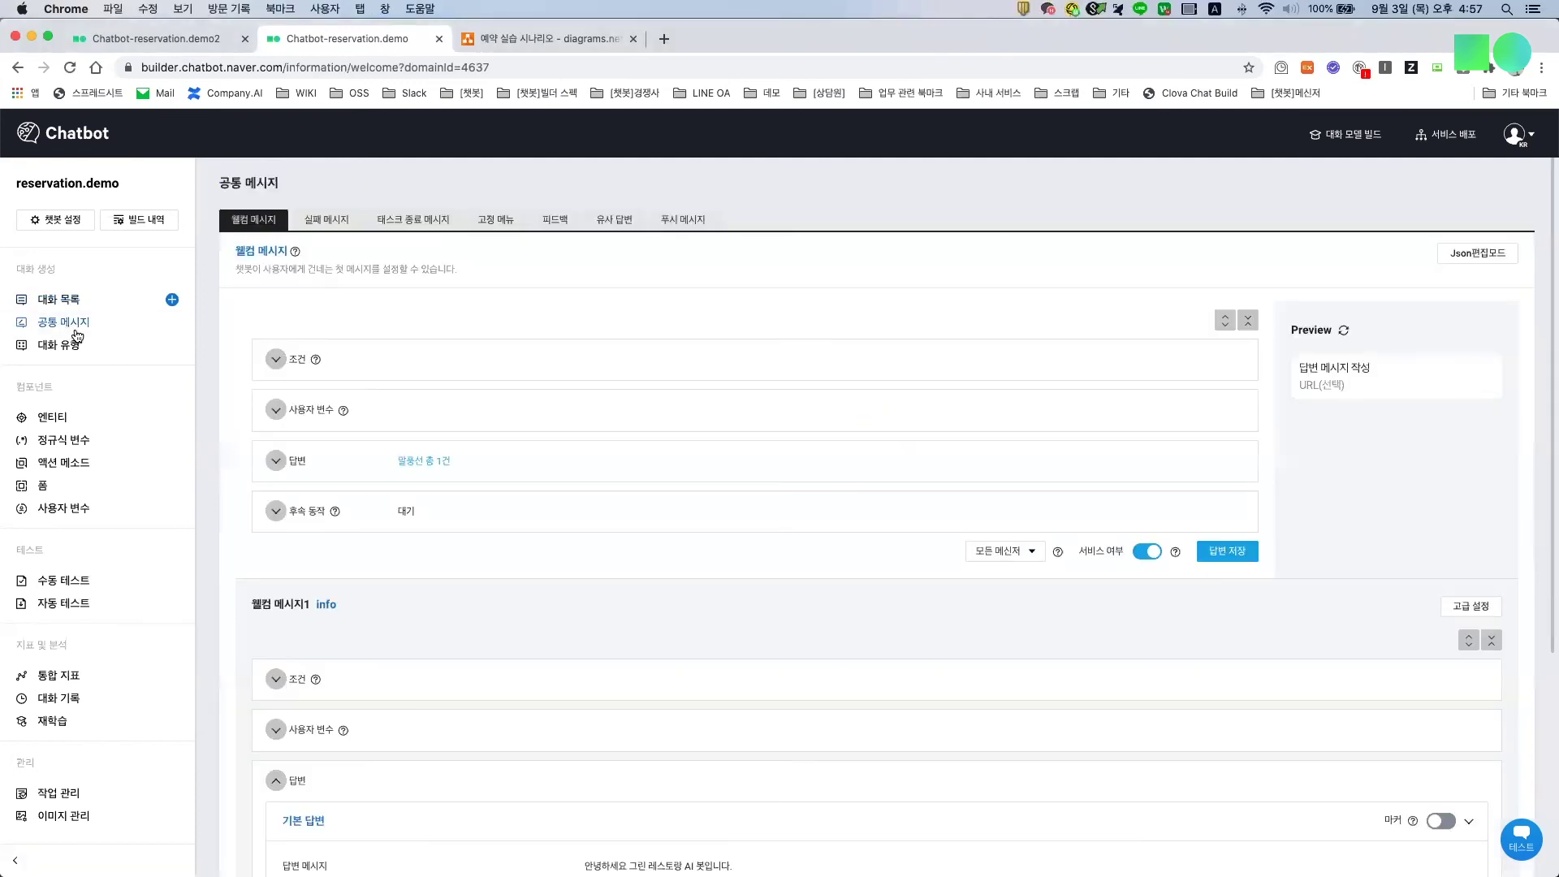
{"action": "scroll", "coordinate": [374, 531], "scroll_direction": "down", "scroll_amount": 3}
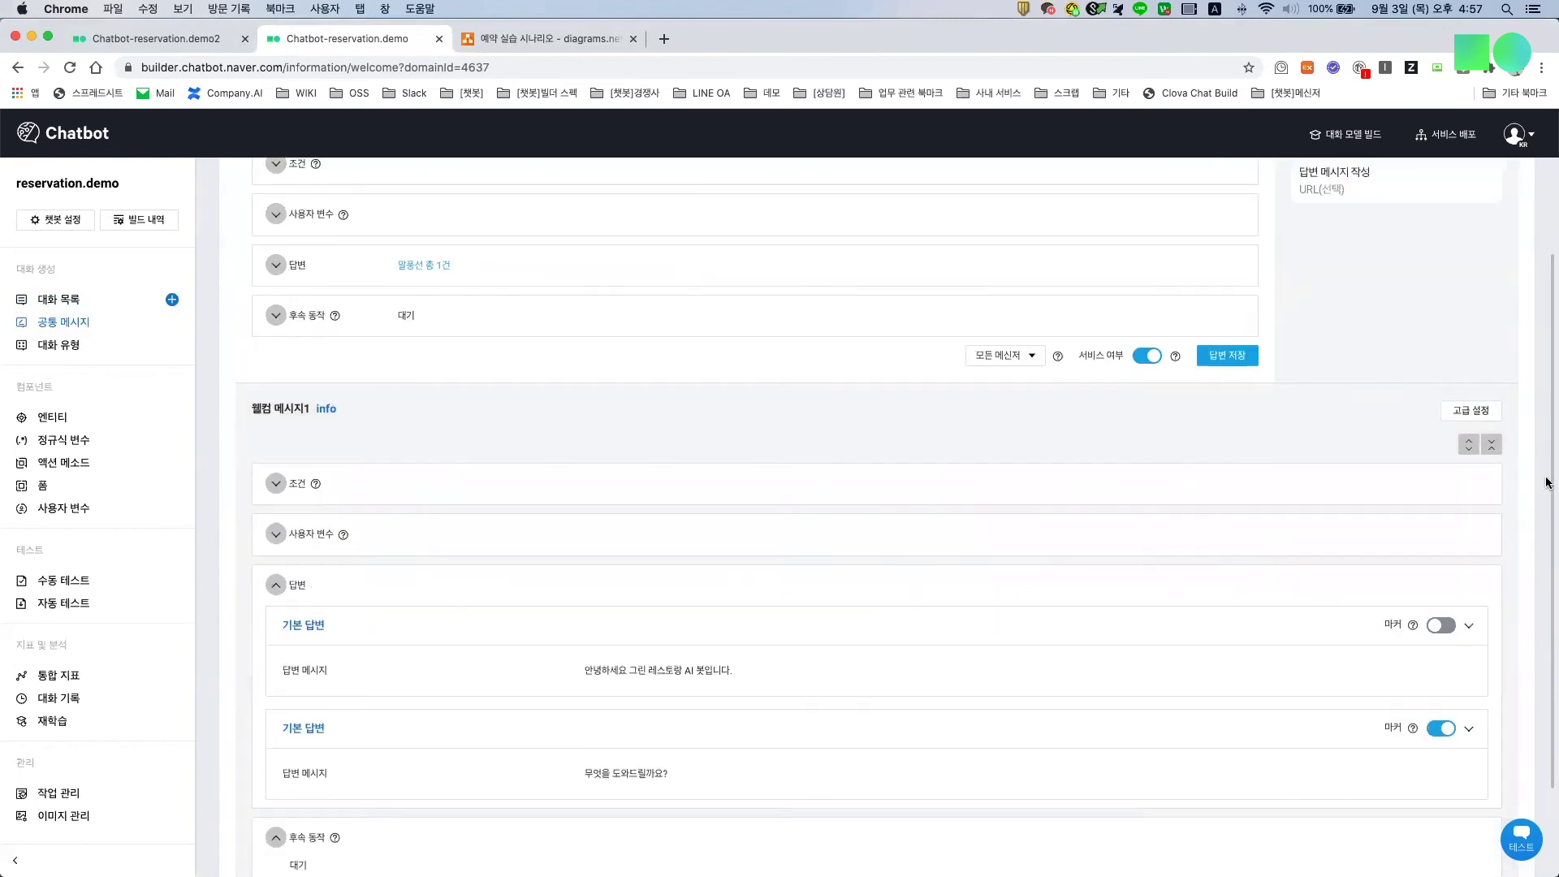
{"action": "left_click", "coordinate": [1484, 415]}
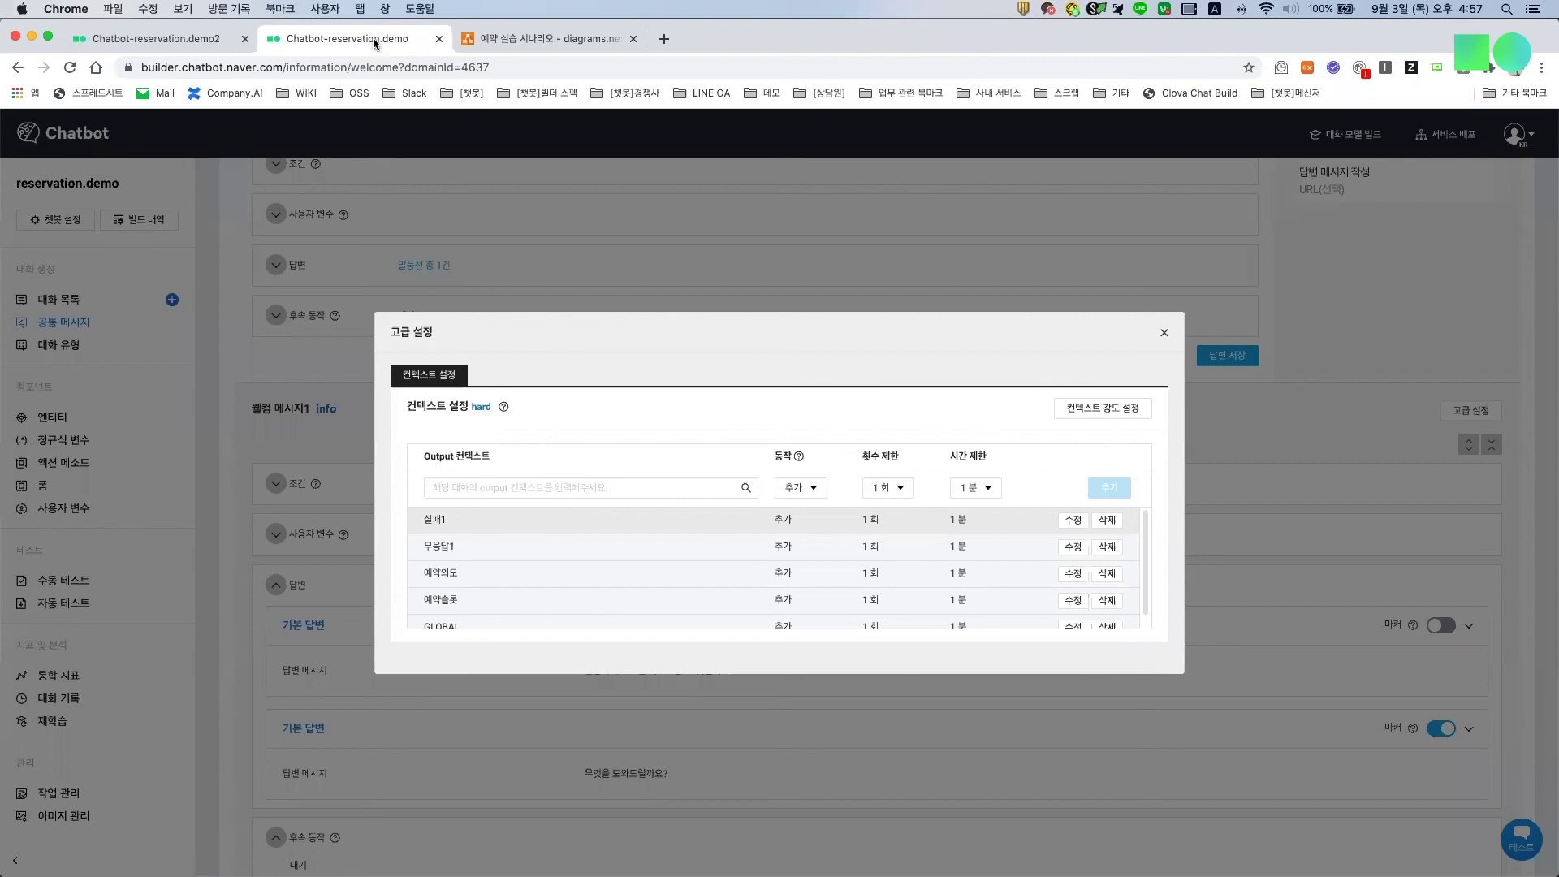
Step: Check the GLOBAL and 무응답1 contexts against the draw.io diagram, then close the settings
{"action": "left_click", "coordinate": [502, 39]}
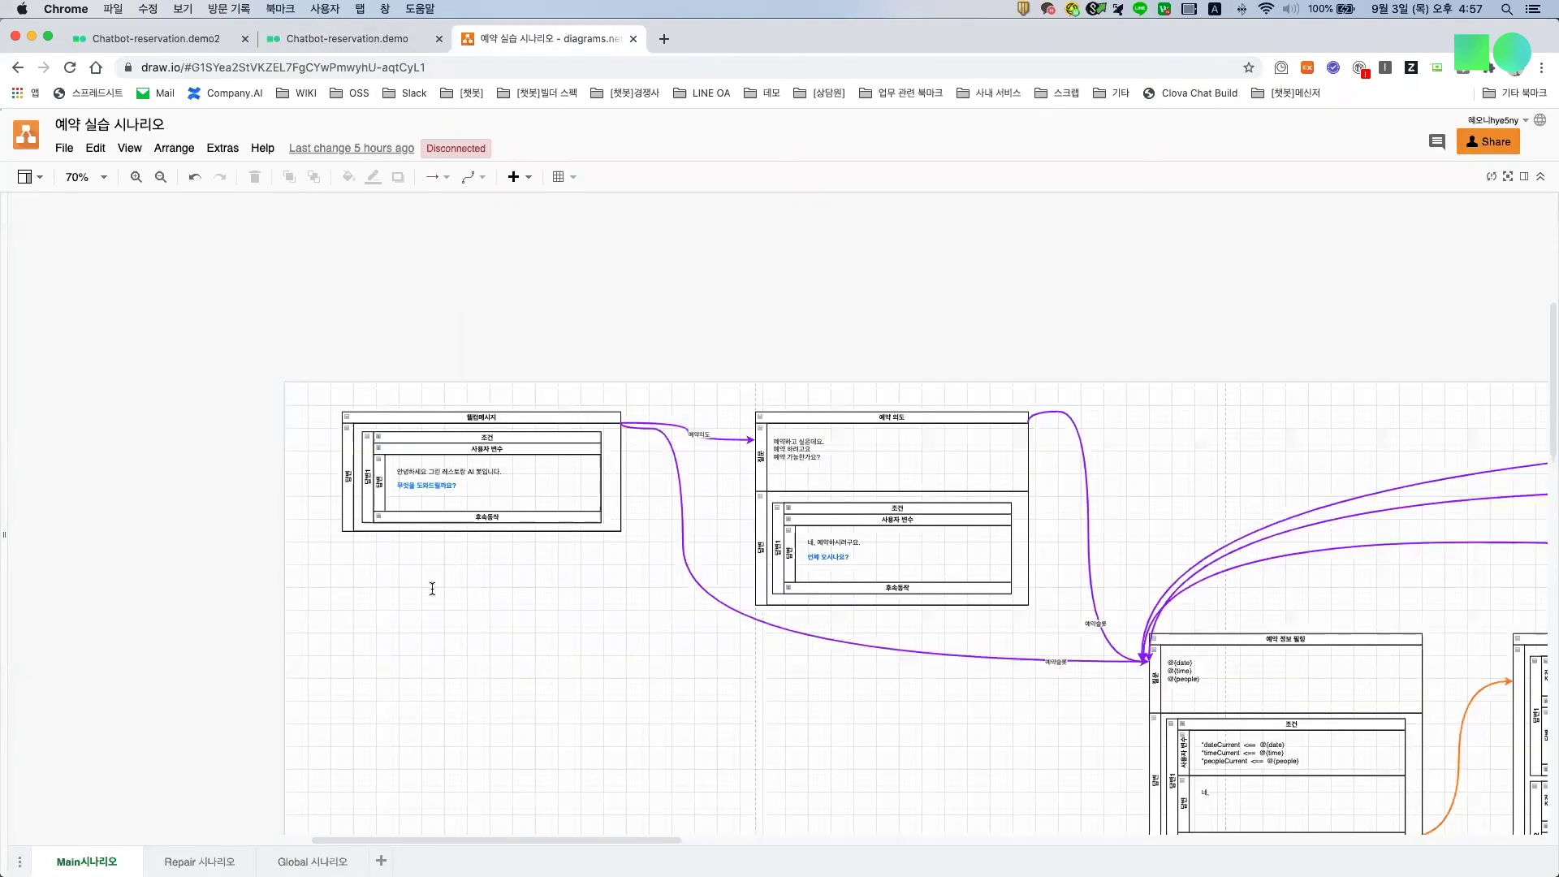
{"action": "key", "text": "ctrl+shift+Tab"}
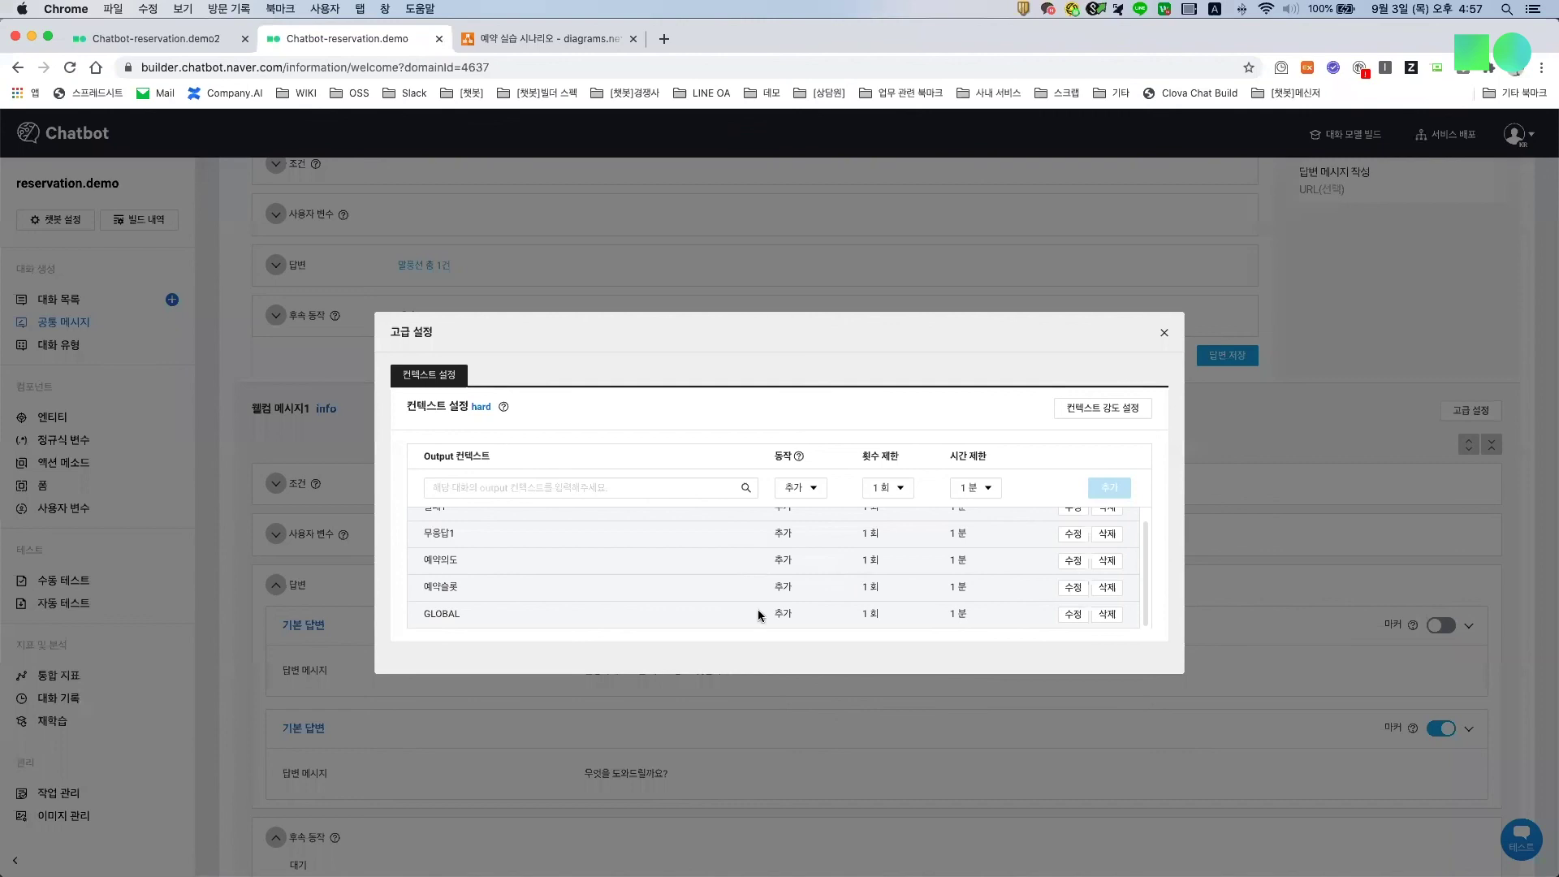
{"action": "double_click", "coordinate": [456, 614]}
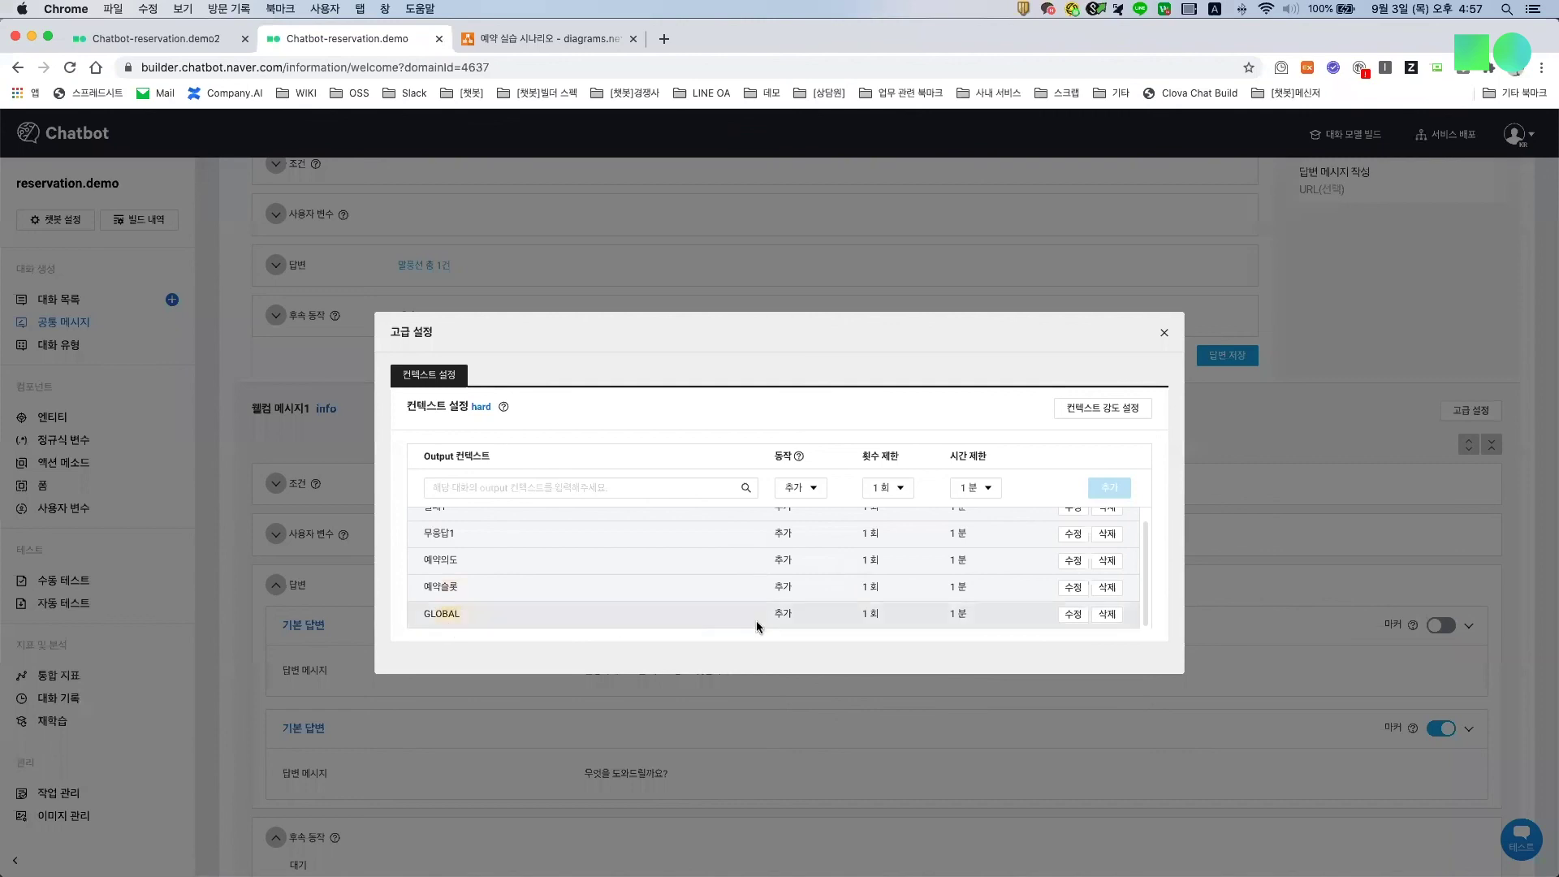
{"action": "scroll", "coordinate": [439, 545], "scroll_direction": "up", "scroll_amount": 2}
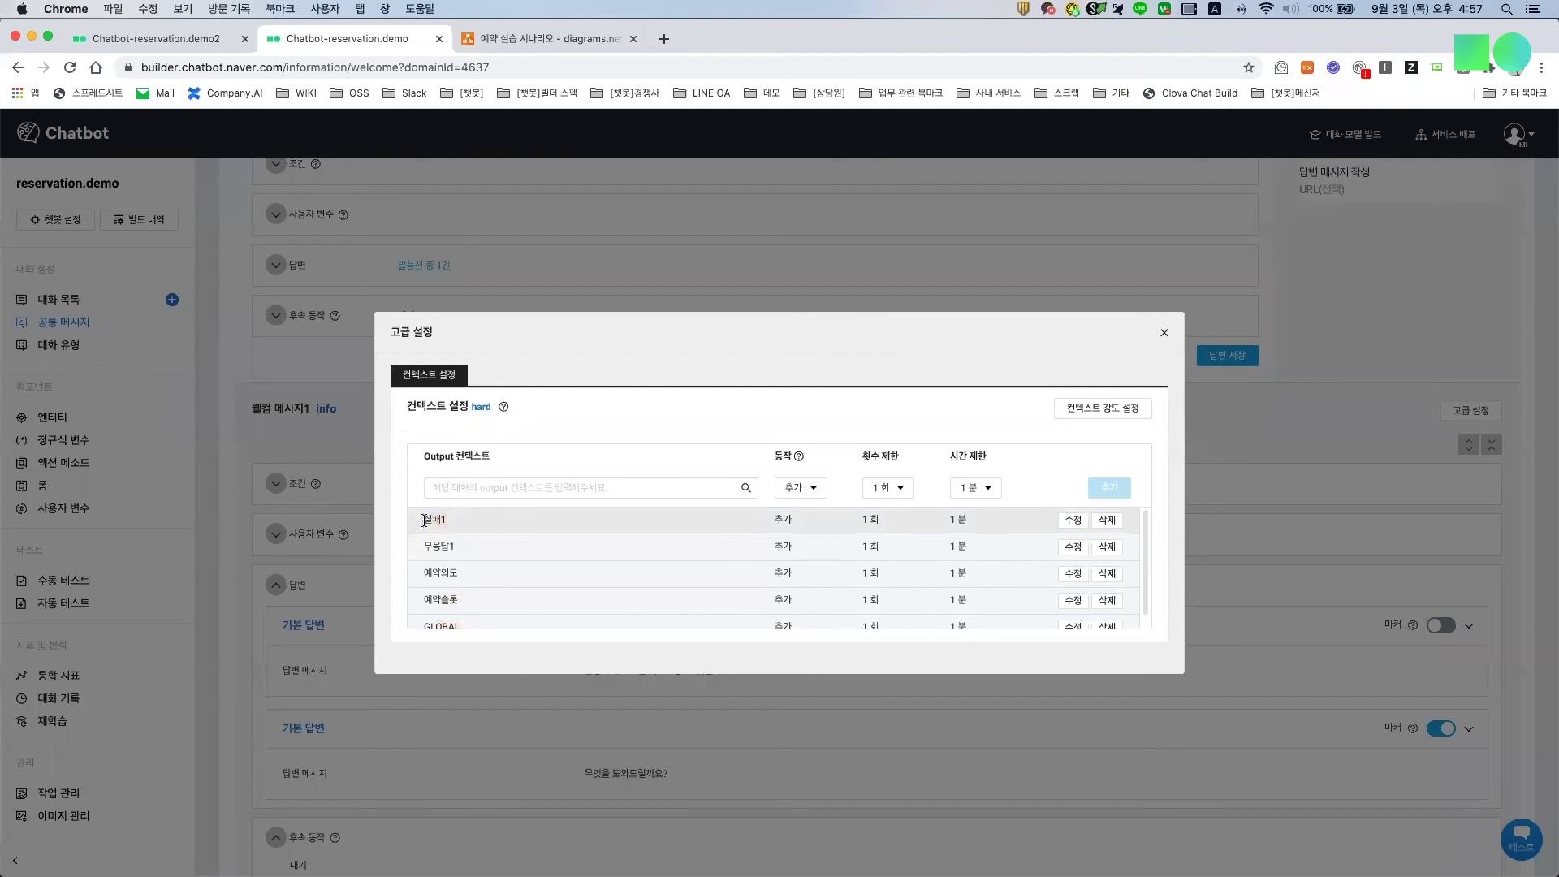
{"action": "double_click", "coordinate": [430, 546]}
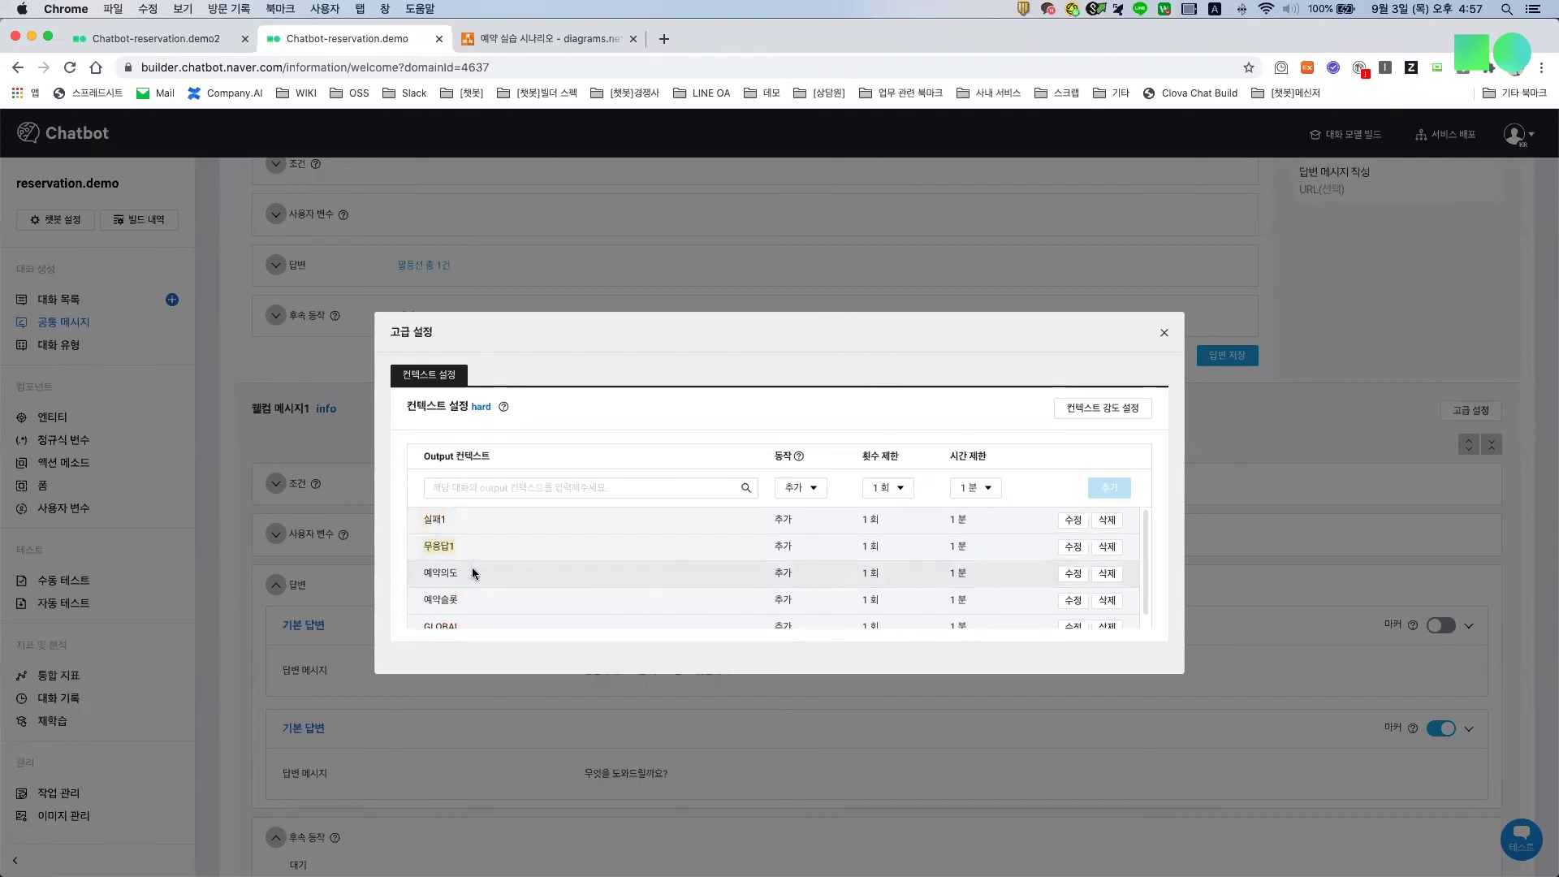
{"action": "scroll", "coordinate": [471, 567], "scroll_direction": "down", "scroll_amount": 2}
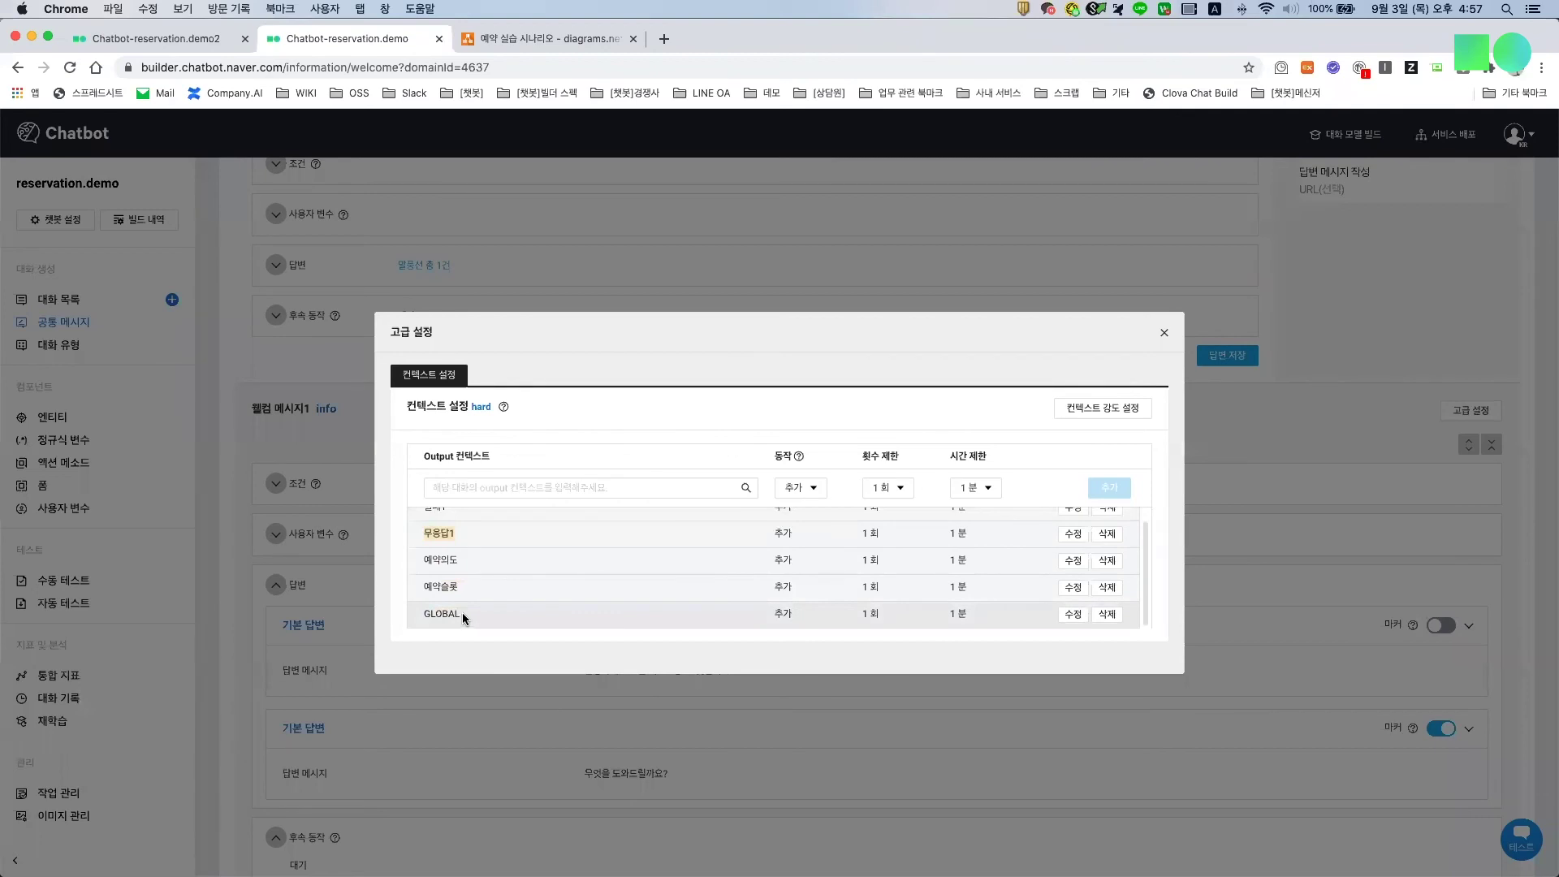
{"action": "left_click", "coordinate": [1165, 333]}
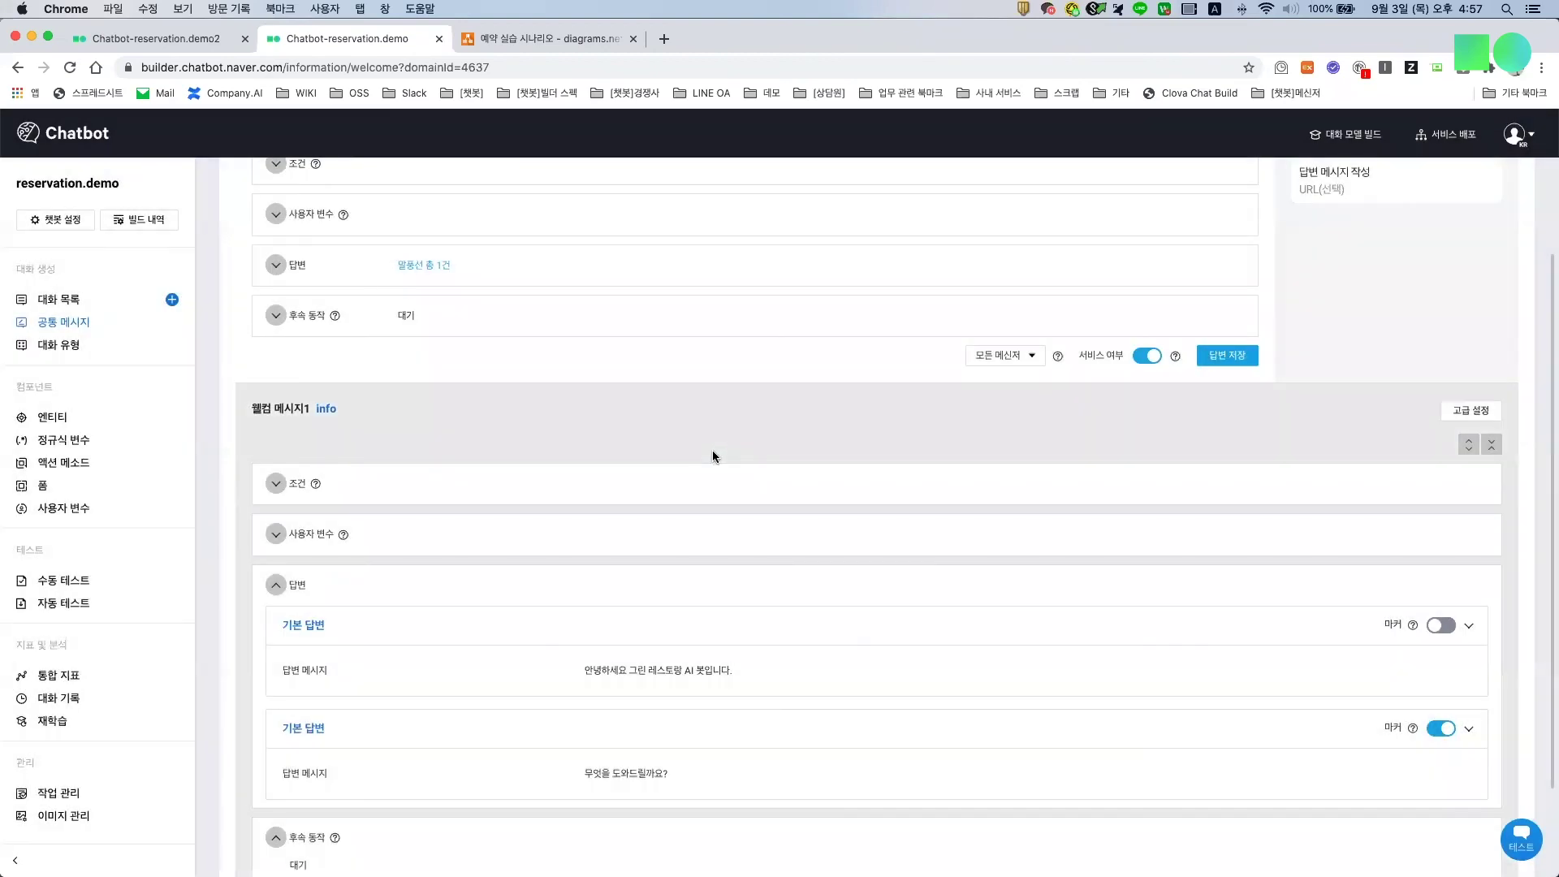
{"action": "scroll", "coordinate": [321, 219], "scroll_direction": "up", "scroll_amount": 3}
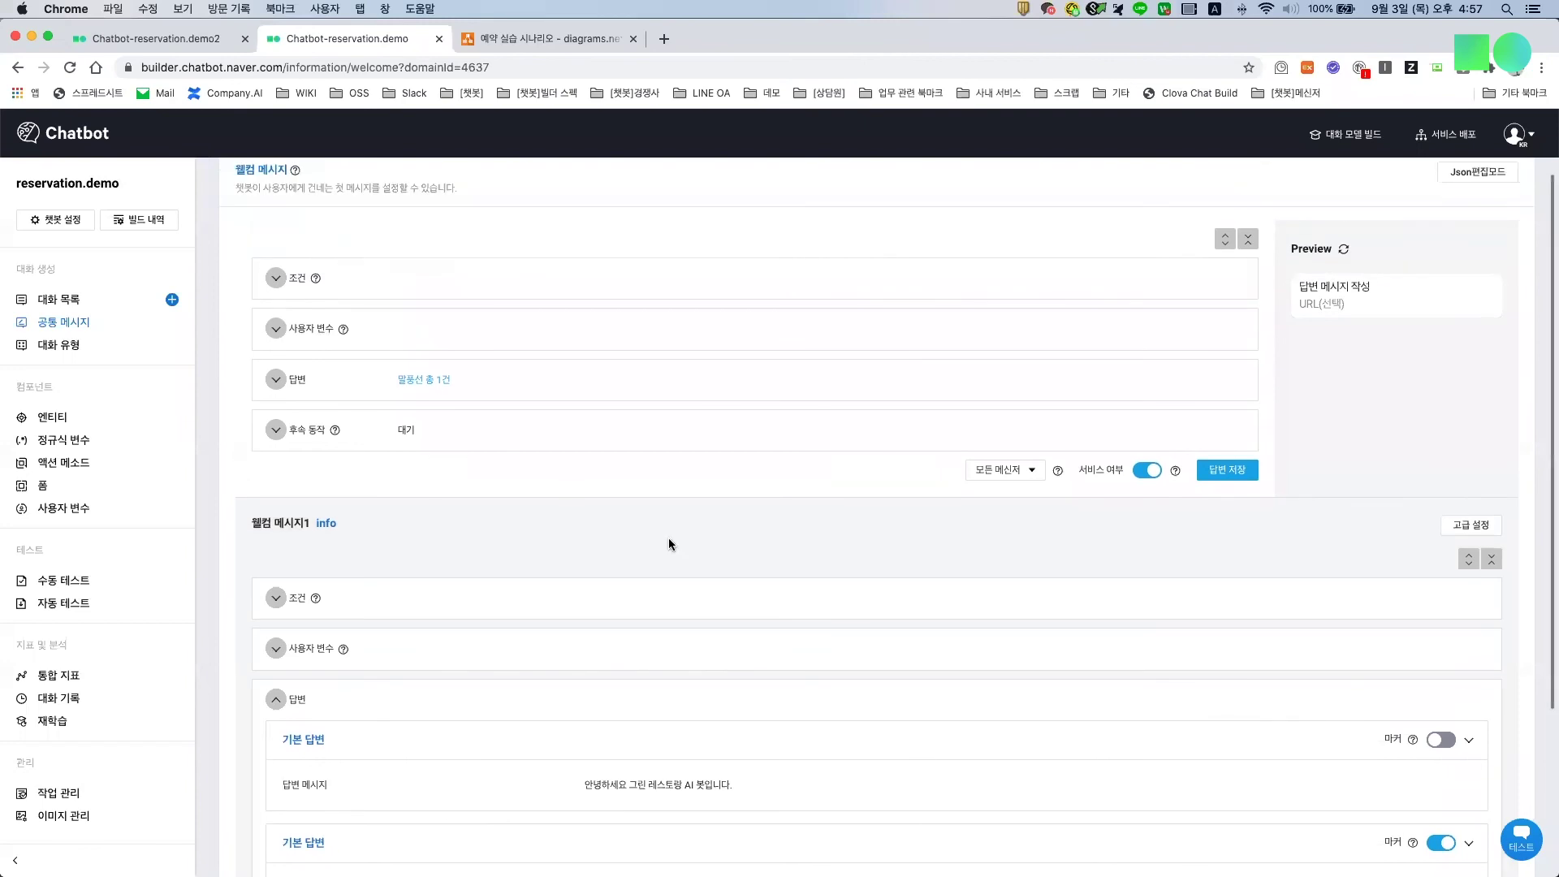
{"action": "scroll", "coordinate": [674, 540], "scroll_direction": "up", "scroll_amount": 2}
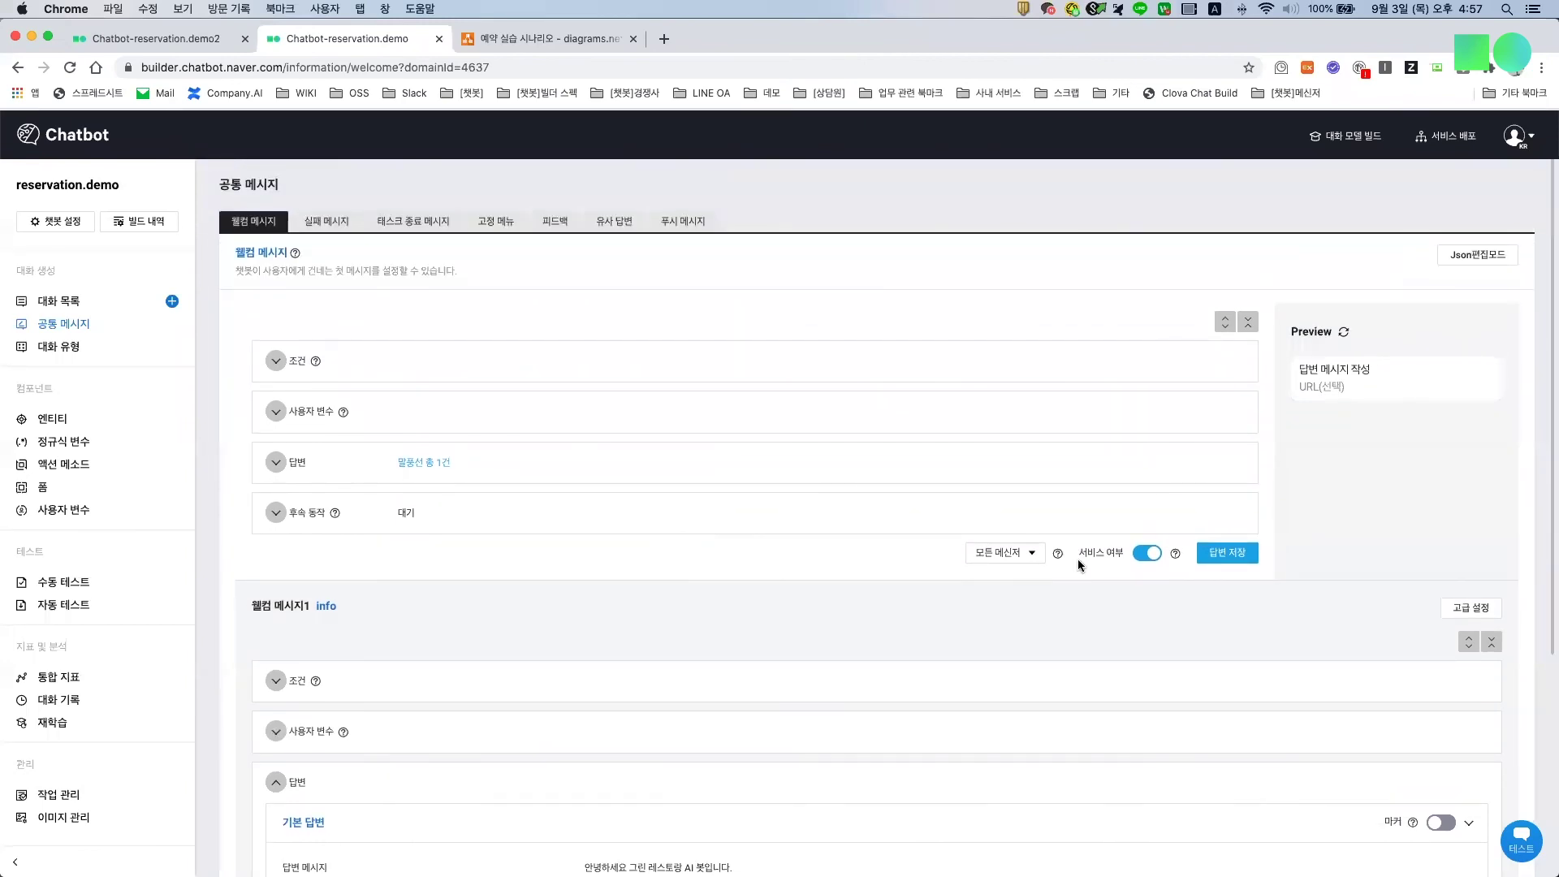
Step: Compare 실패 메시지1's contexts (input 실패1, add 실패2, remove 실패1) with the draw.io diagram
{"action": "scroll", "coordinate": [898, 670], "scroll_direction": "down", "scroll_amount": 1}
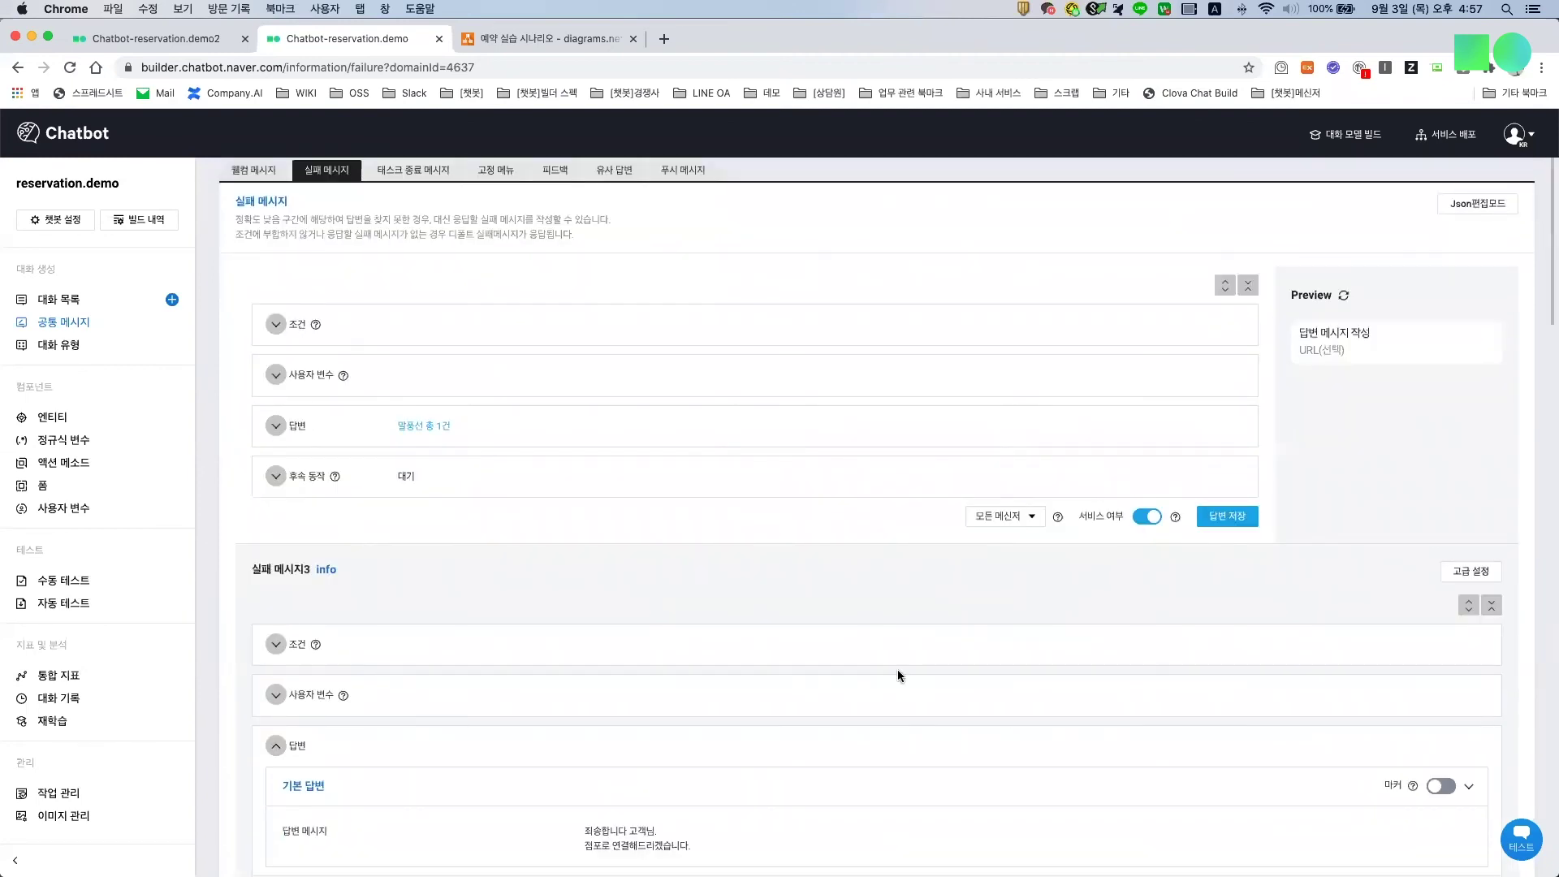
{"action": "scroll", "coordinate": [898, 669], "scroll_direction": "down", "scroll_amount": 3}
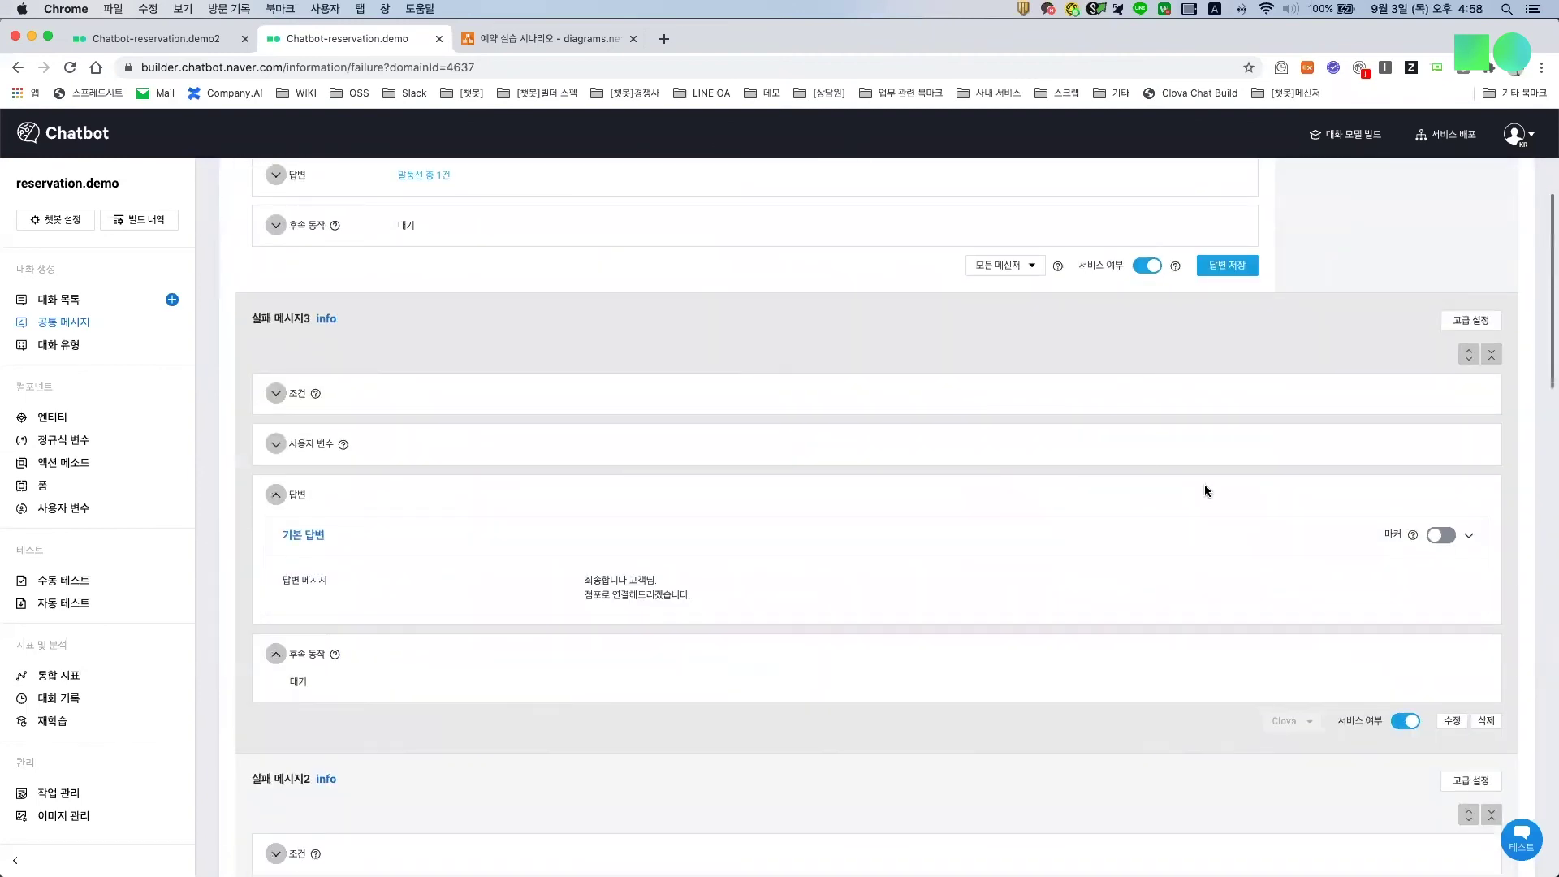
{"action": "scroll", "coordinate": [1468, 588], "scroll_direction": "down", "scroll_amount": 9}
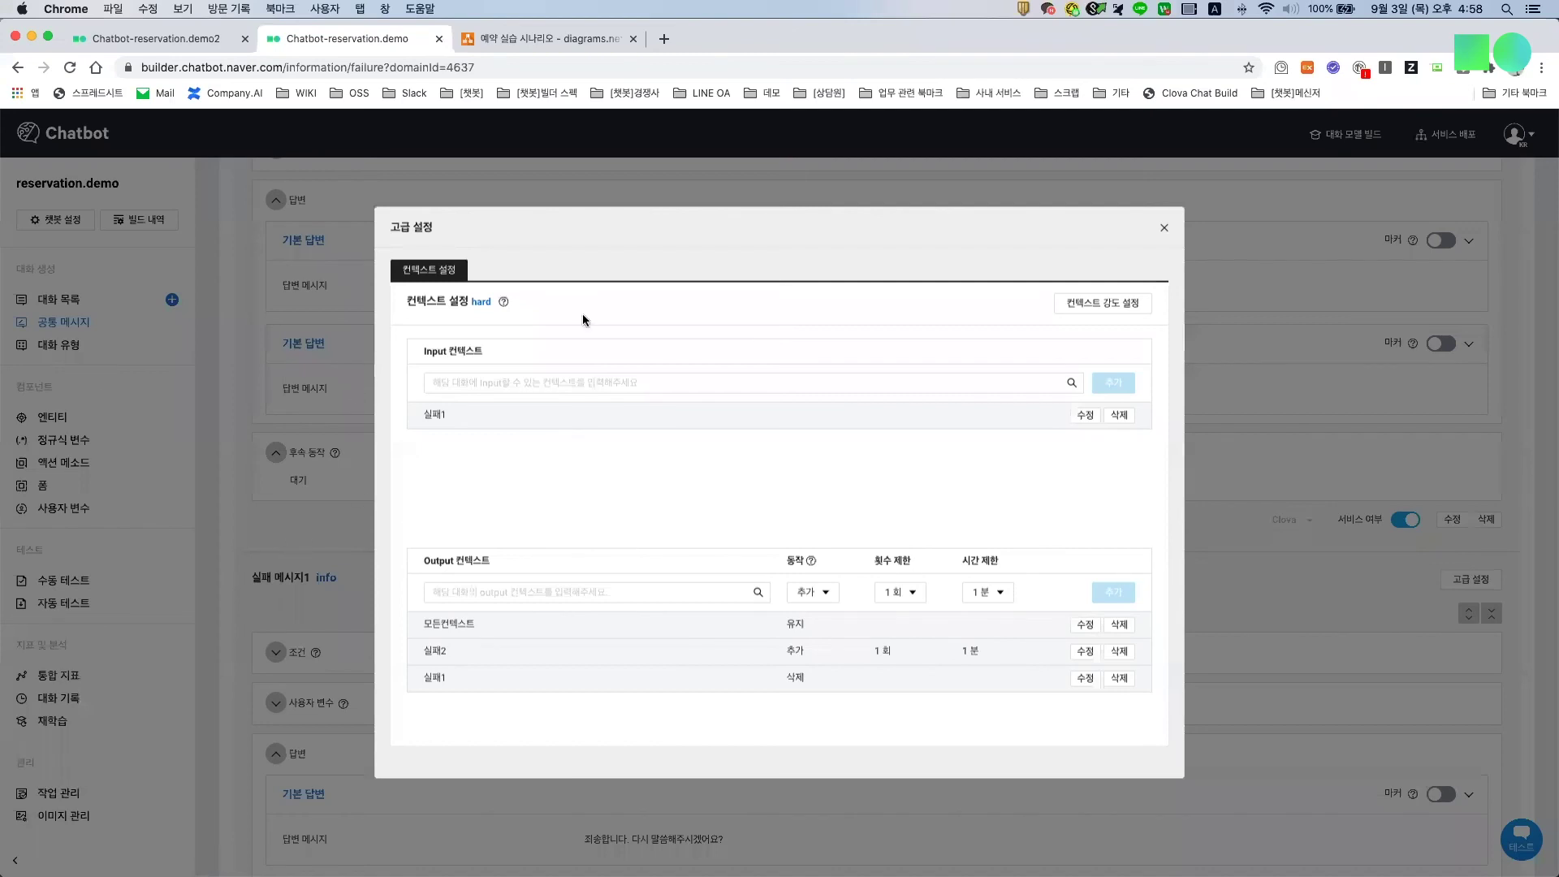
{"action": "key", "text": "ctrl+Tab"}
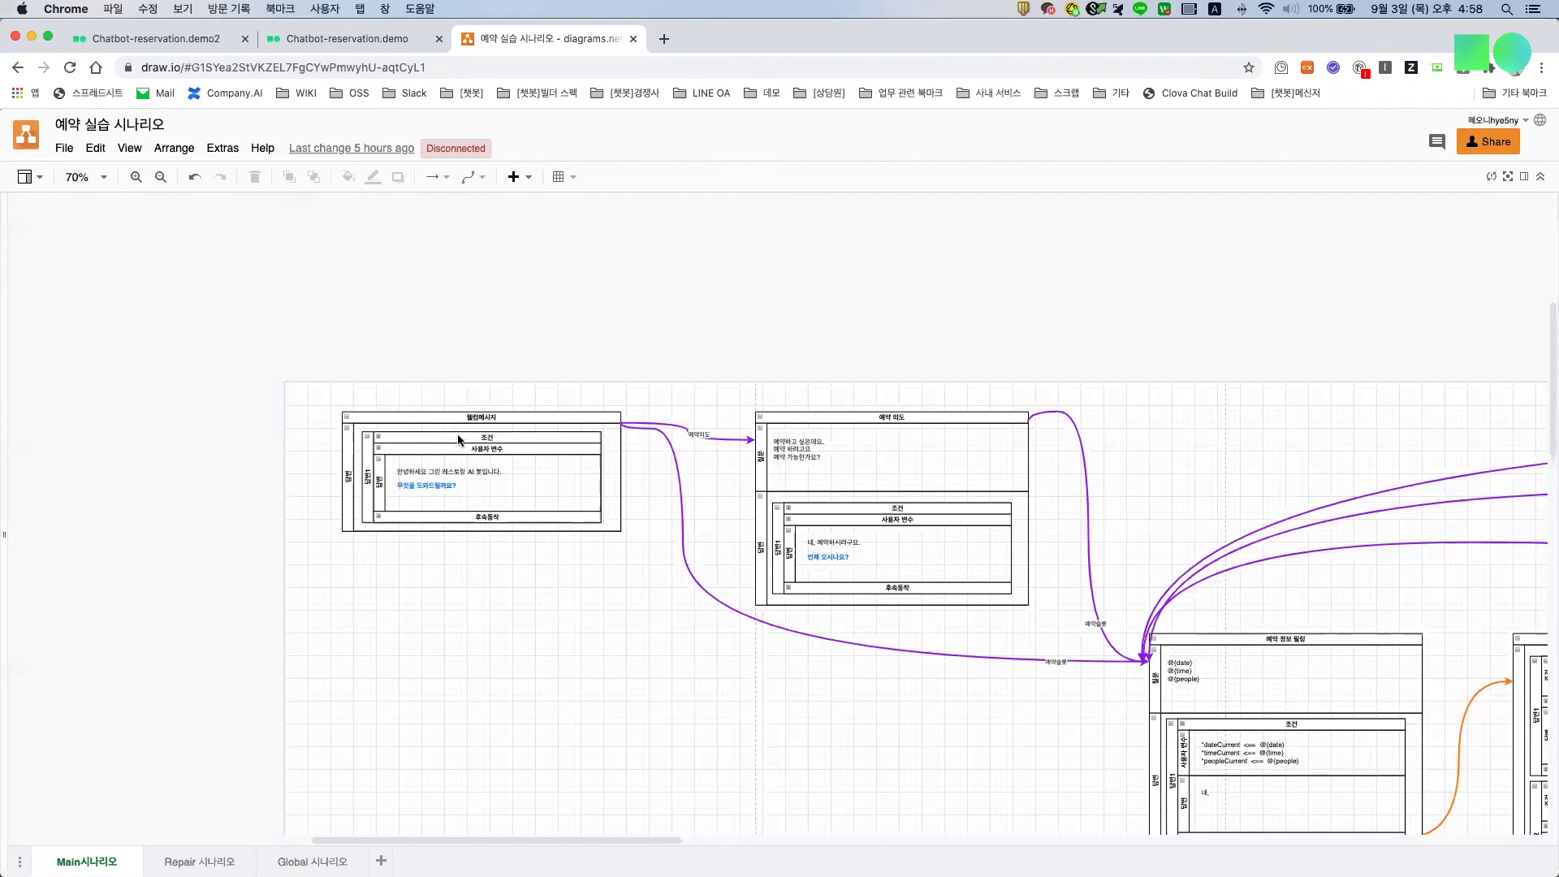
{"action": "key", "text": "ctrl+shift+Tab"}
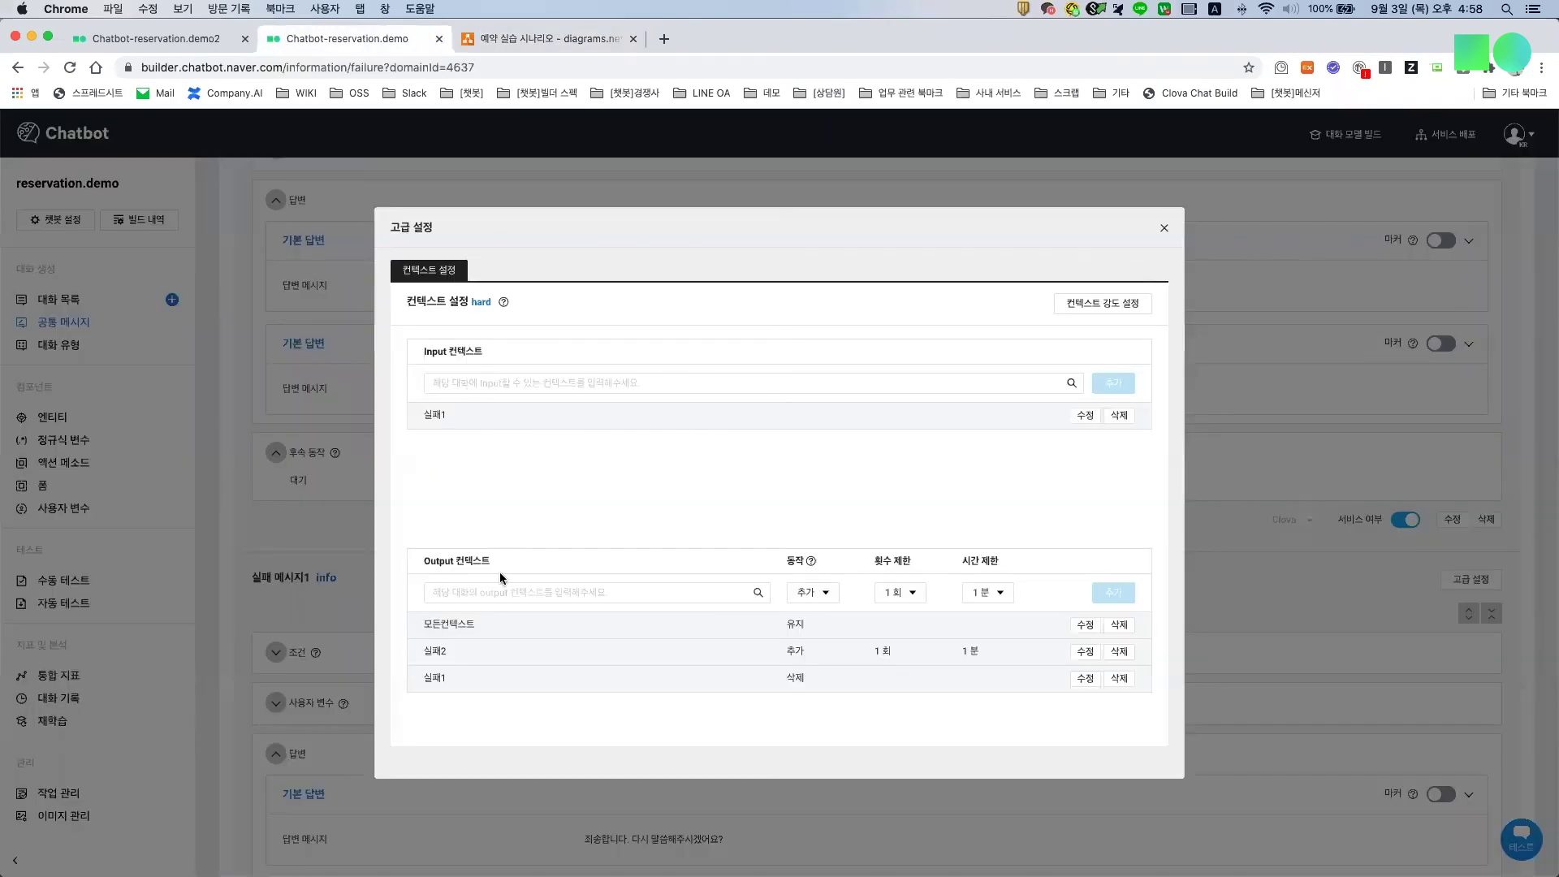
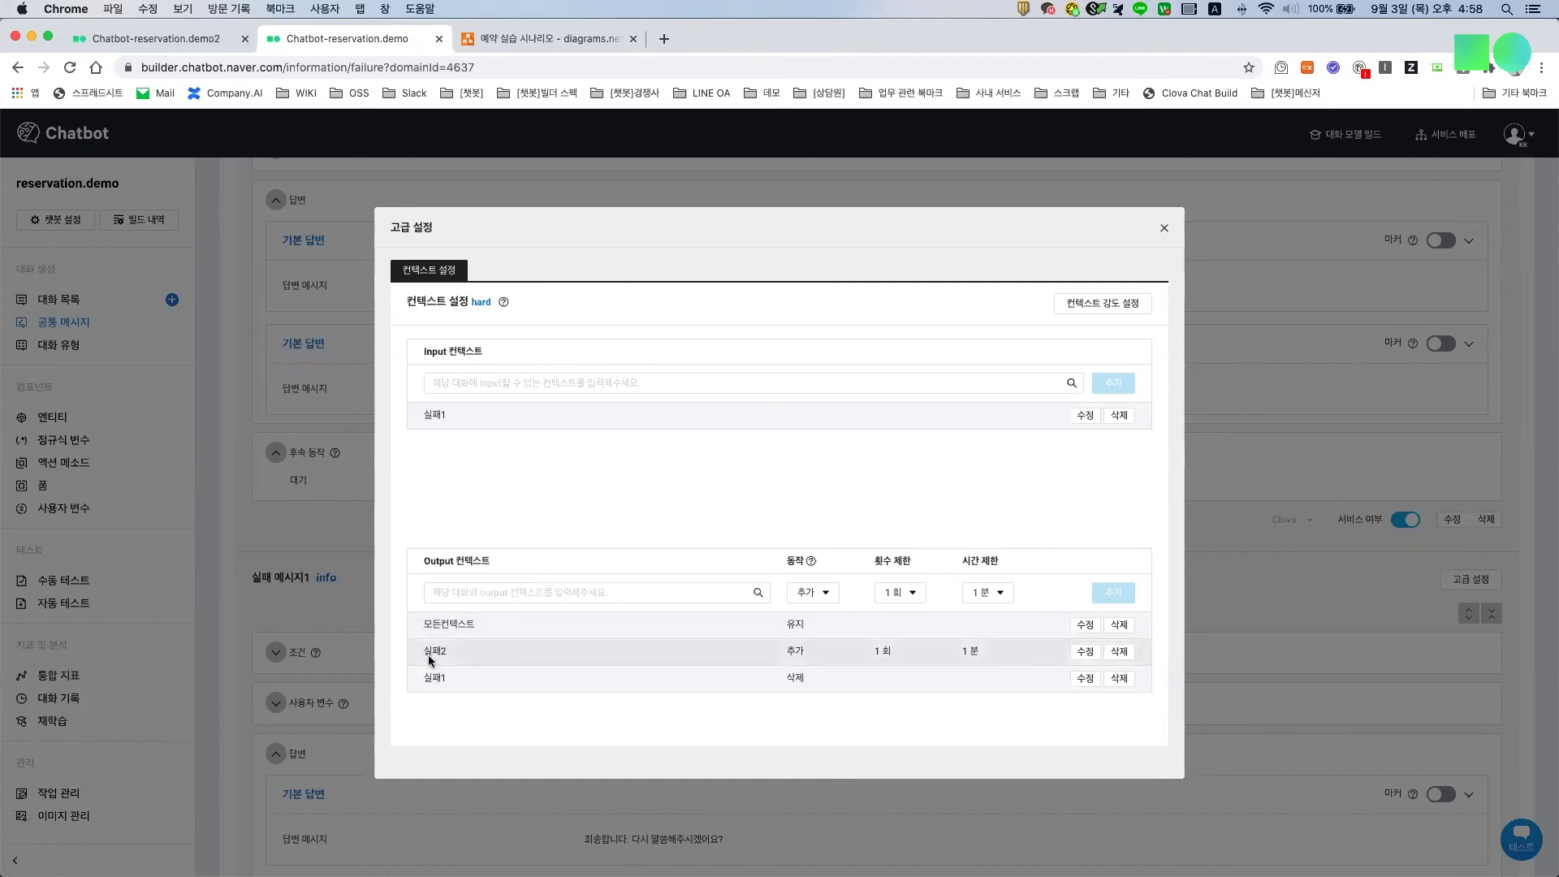
Step: Close 실패 메시지1's context settings and review 실패 메시지2's input and output contexts
{"action": "left_click", "coordinate": [1165, 229]}
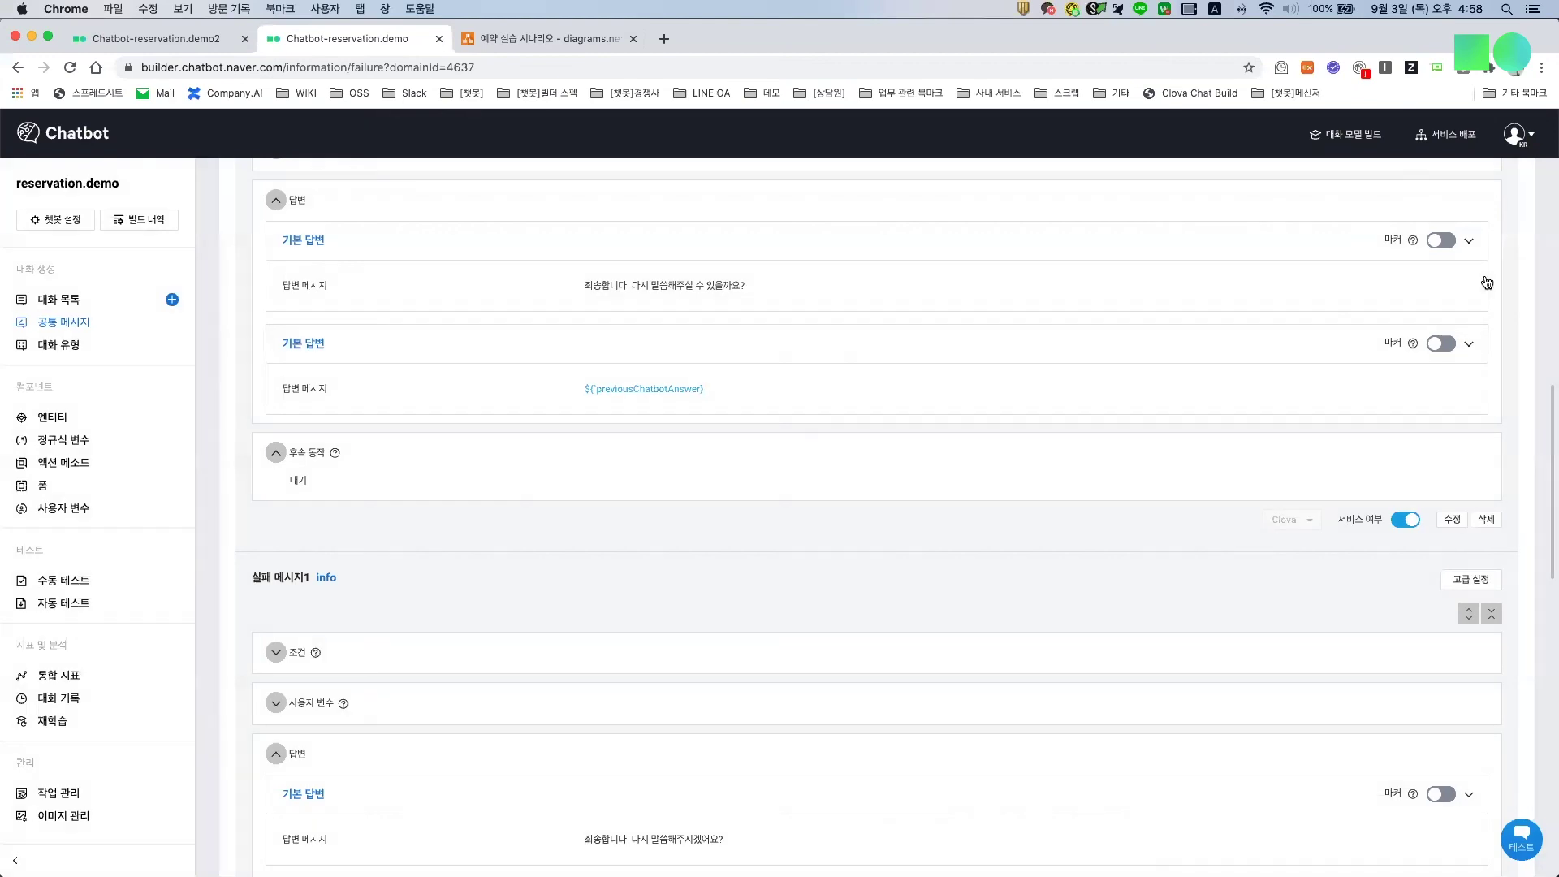
{"action": "scroll", "coordinate": [435, 386], "scroll_direction": "up", "scroll_amount": 3}
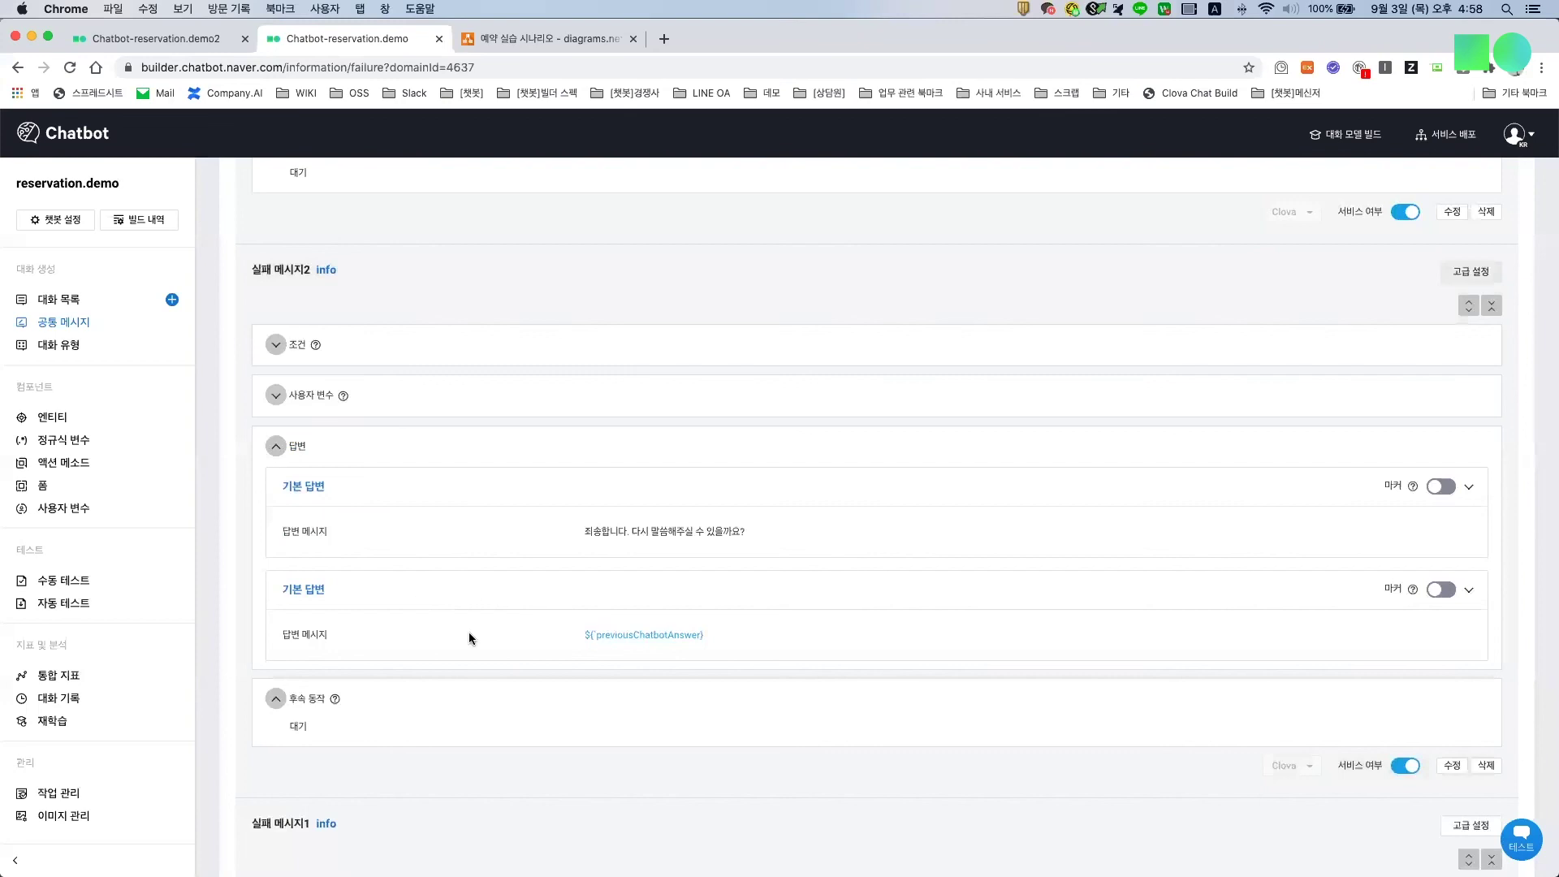
{"action": "left_click", "coordinate": [470, 638]}
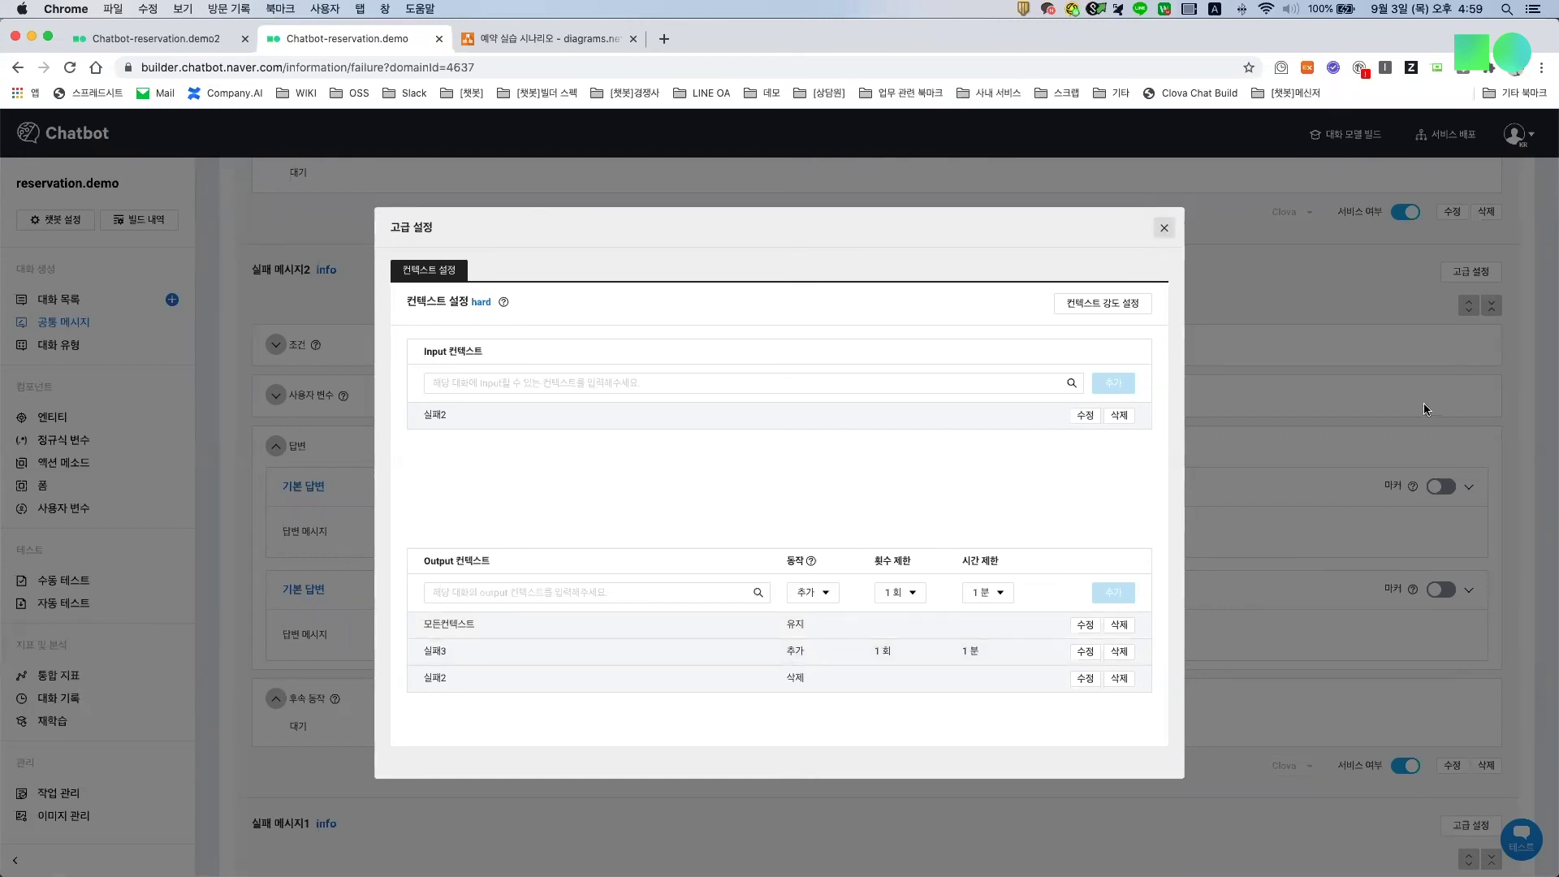
{"action": "left_click", "coordinate": [1484, 252]}
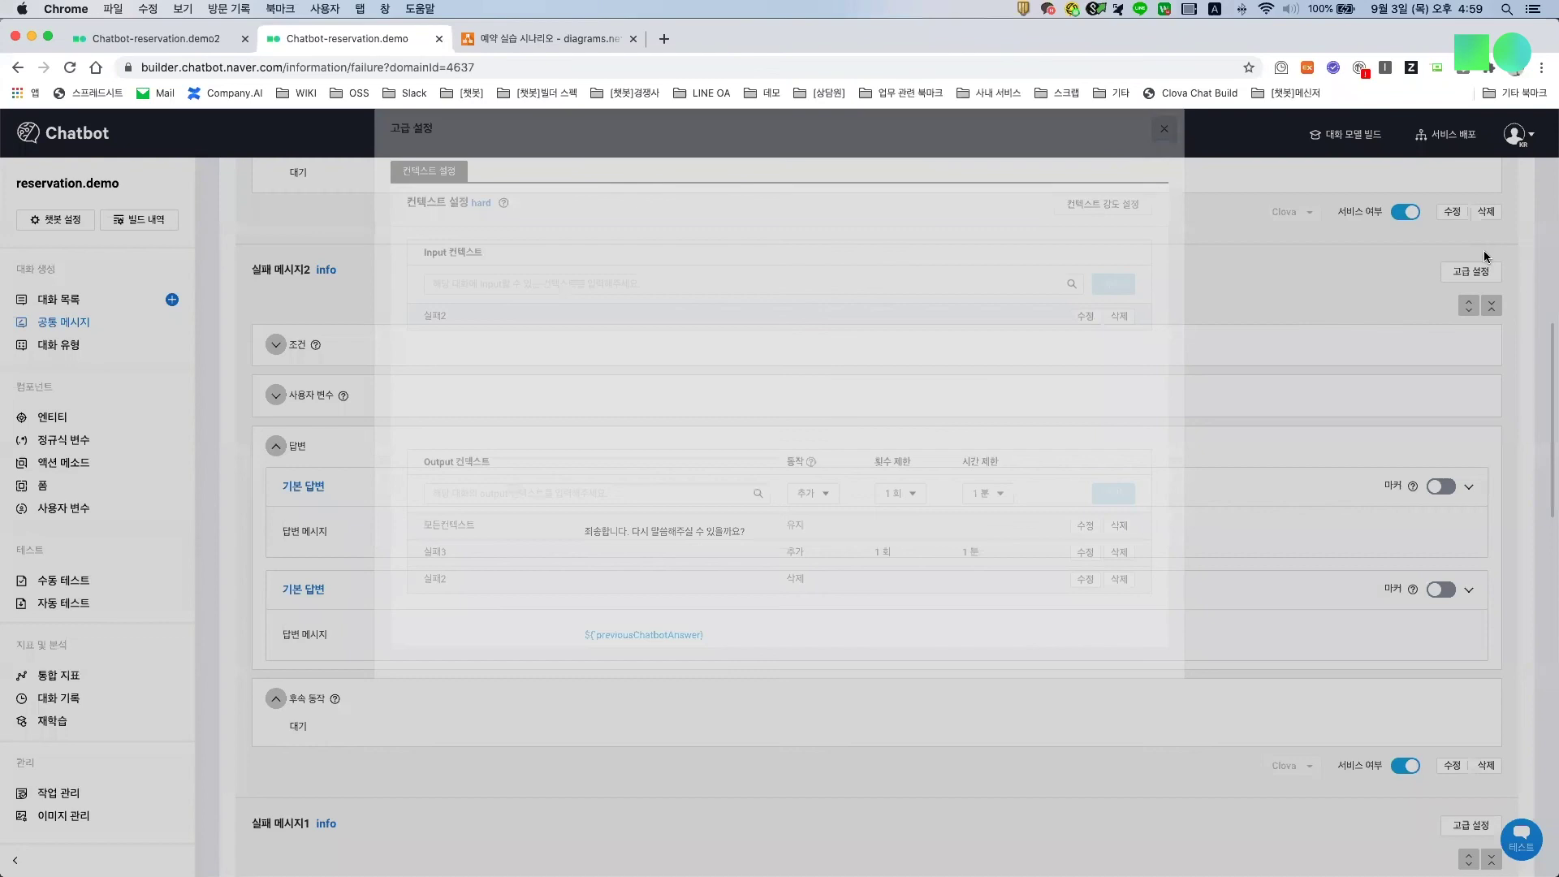
Step: Review 실패 메시지3's contexts, then compare with the draw.io diagram
{"action": "scroll", "coordinate": [1173, 290], "scroll_direction": "up", "scroll_amount": 5}
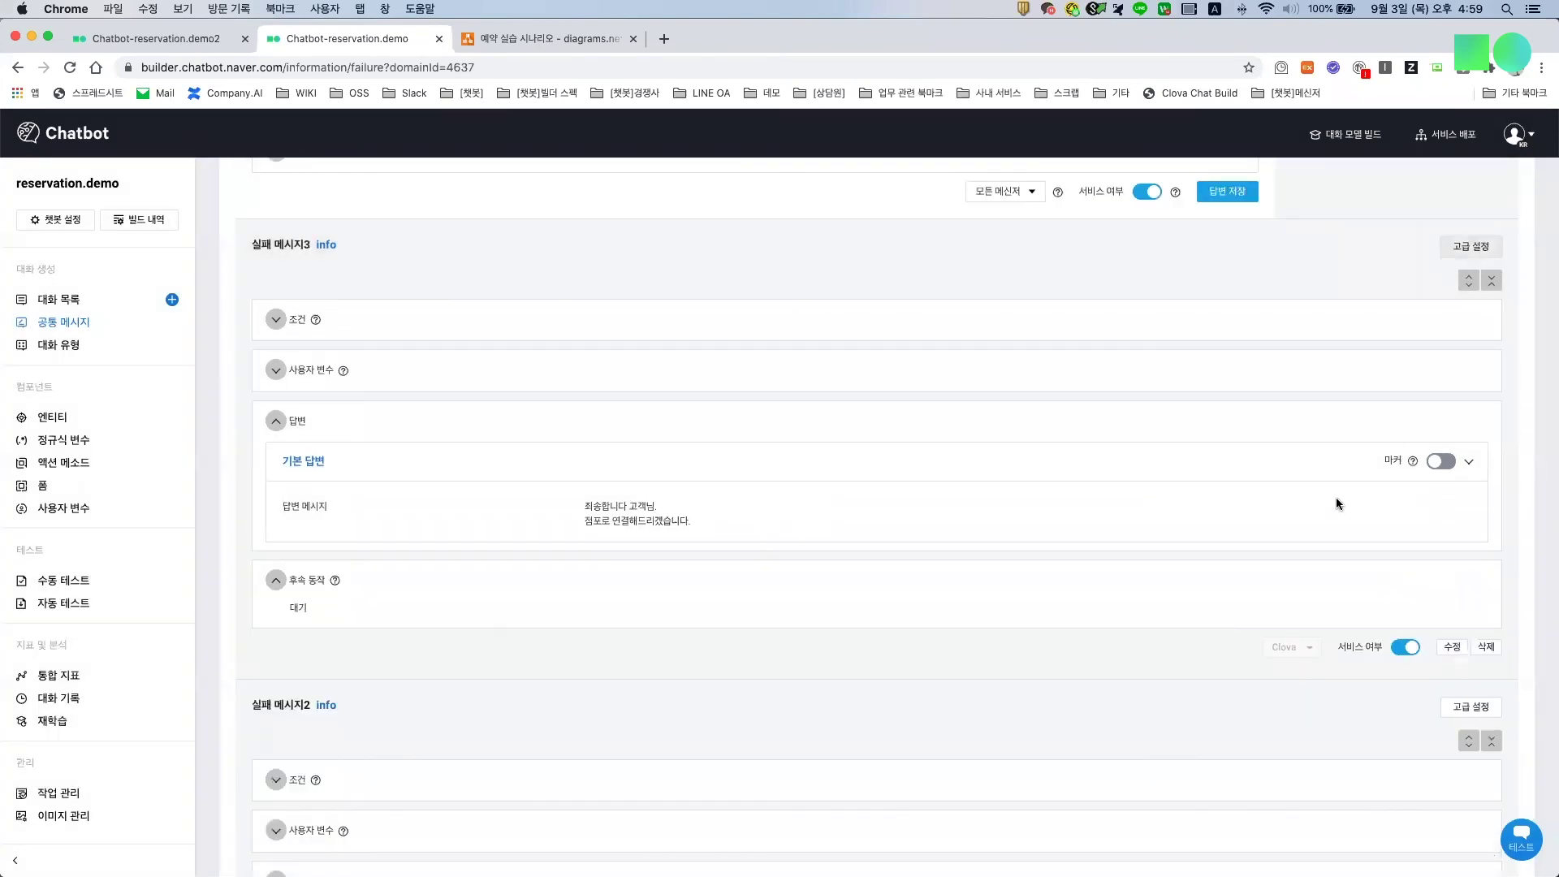
{"action": "left_click", "coordinate": [1470, 246]}
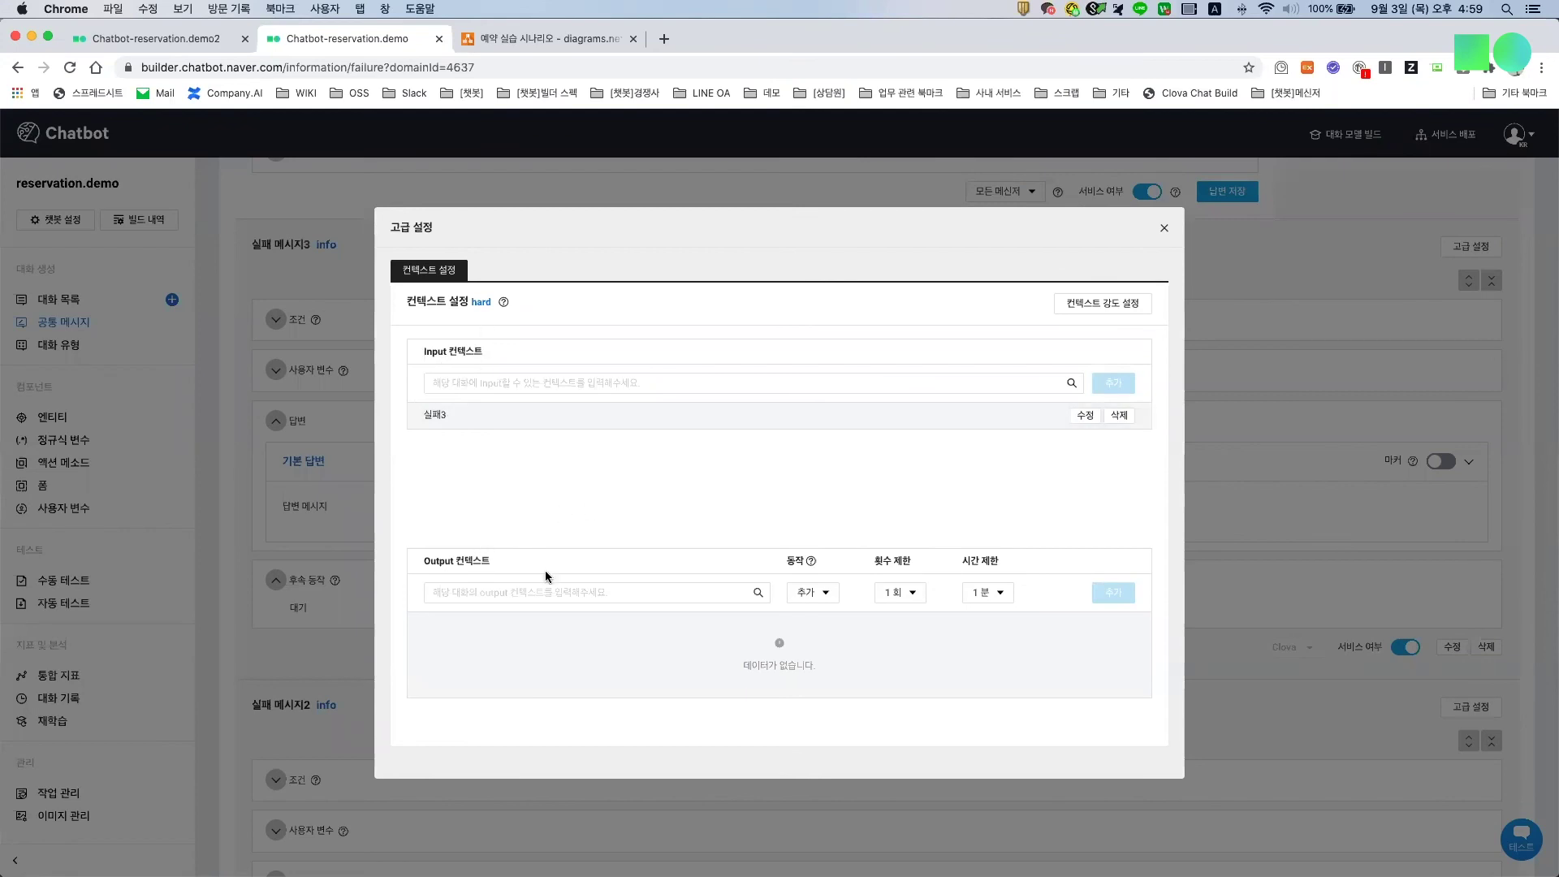
{"action": "left_click", "coordinate": [1164, 231]}
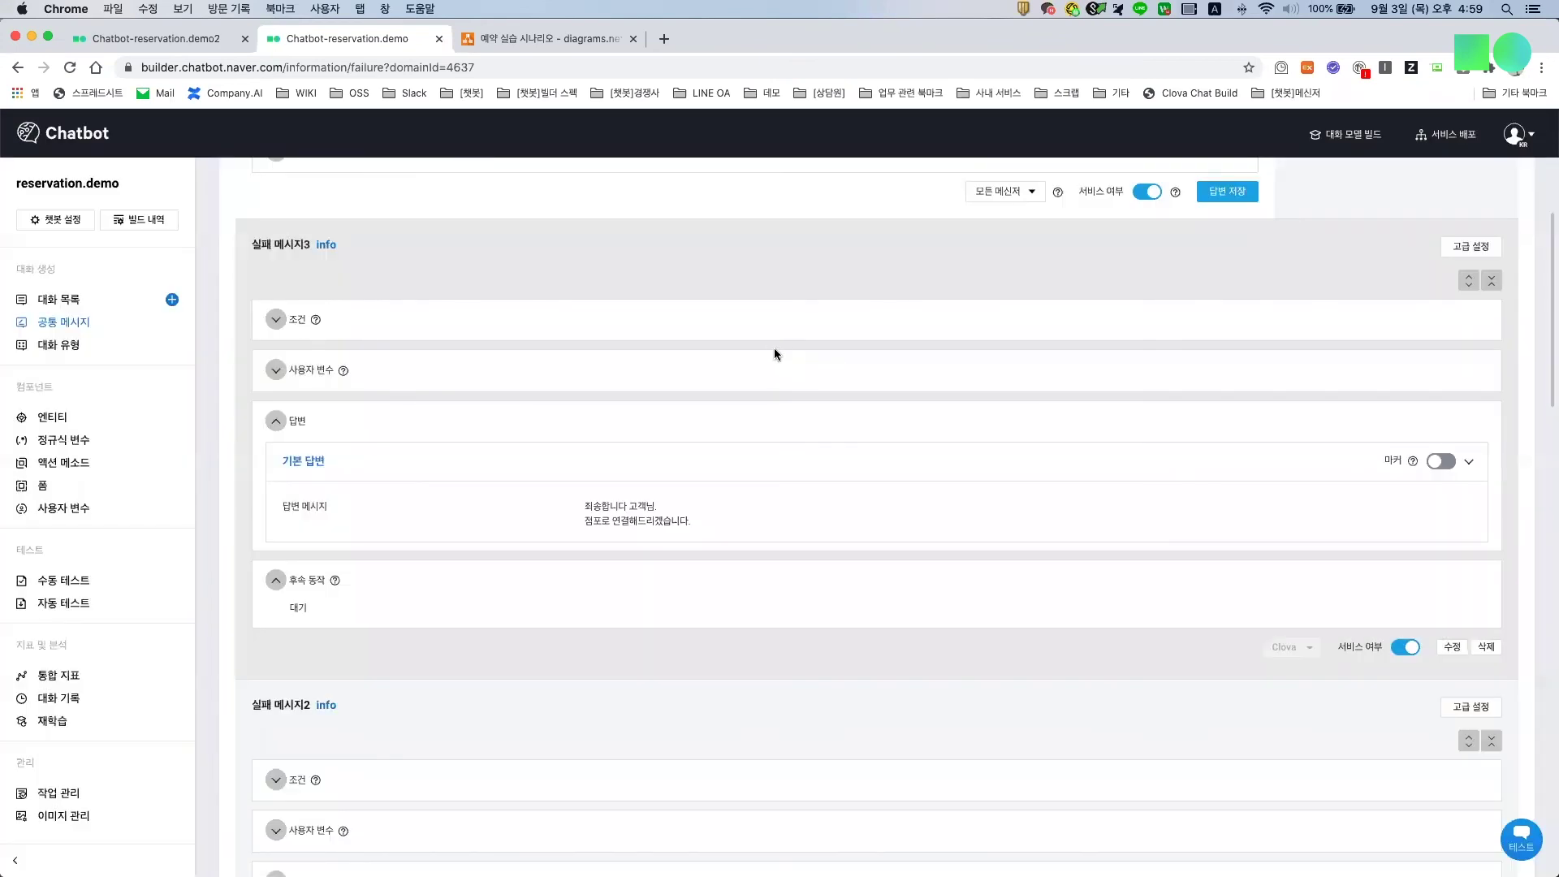
{"action": "left_click", "coordinate": [551, 33]}
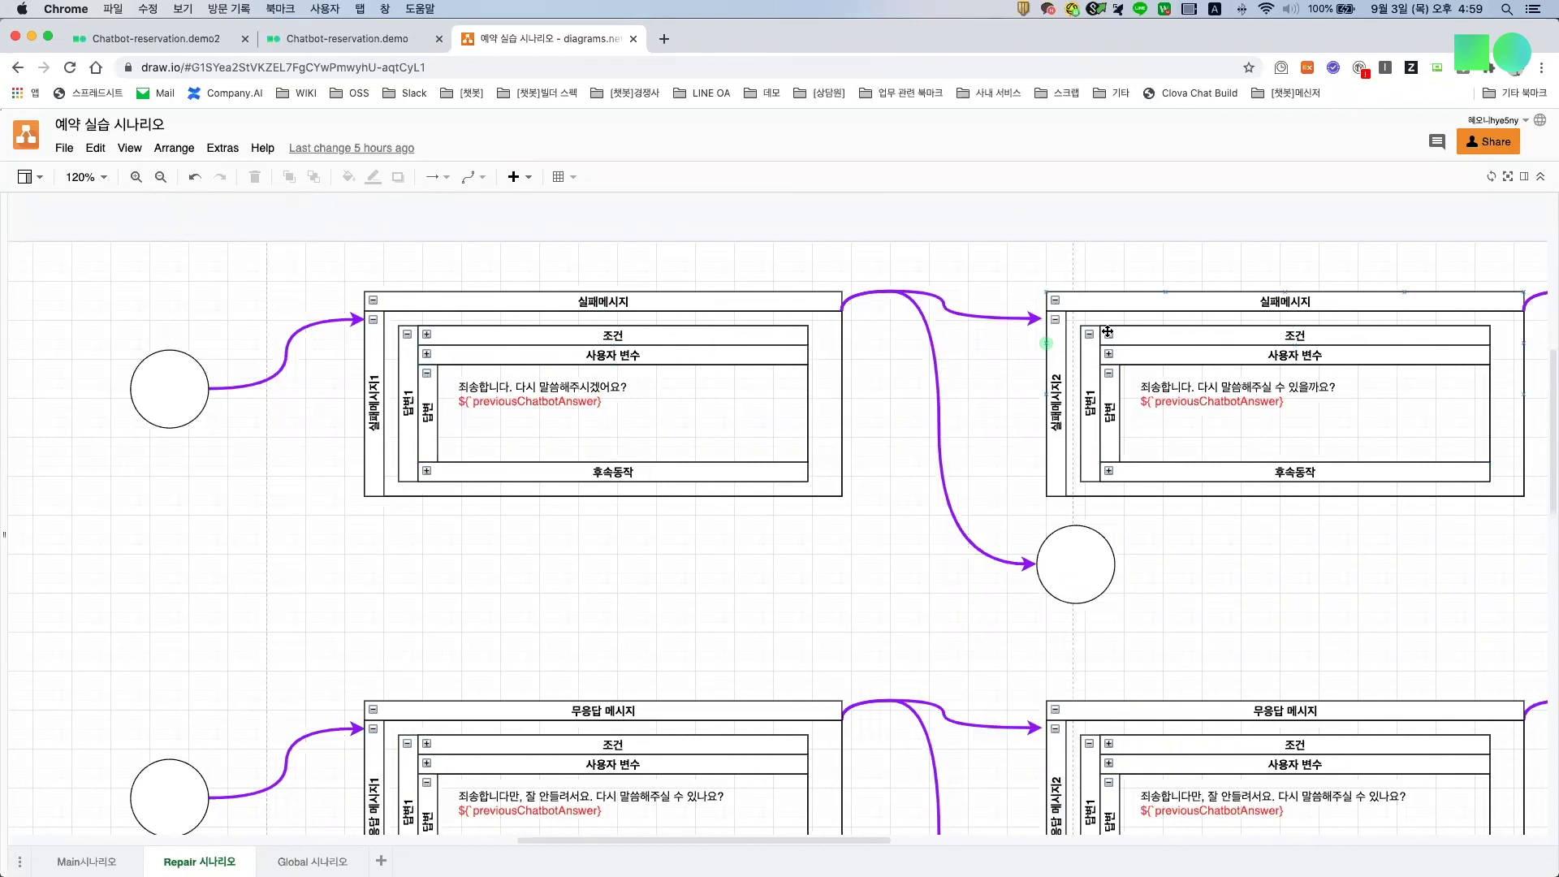
Step: Compare with the Repair 시나리오 flow from 실패메시지1 to 실패메시지2, then return to the chatbot builder
{"action": "left_click", "coordinate": [296, 40]}
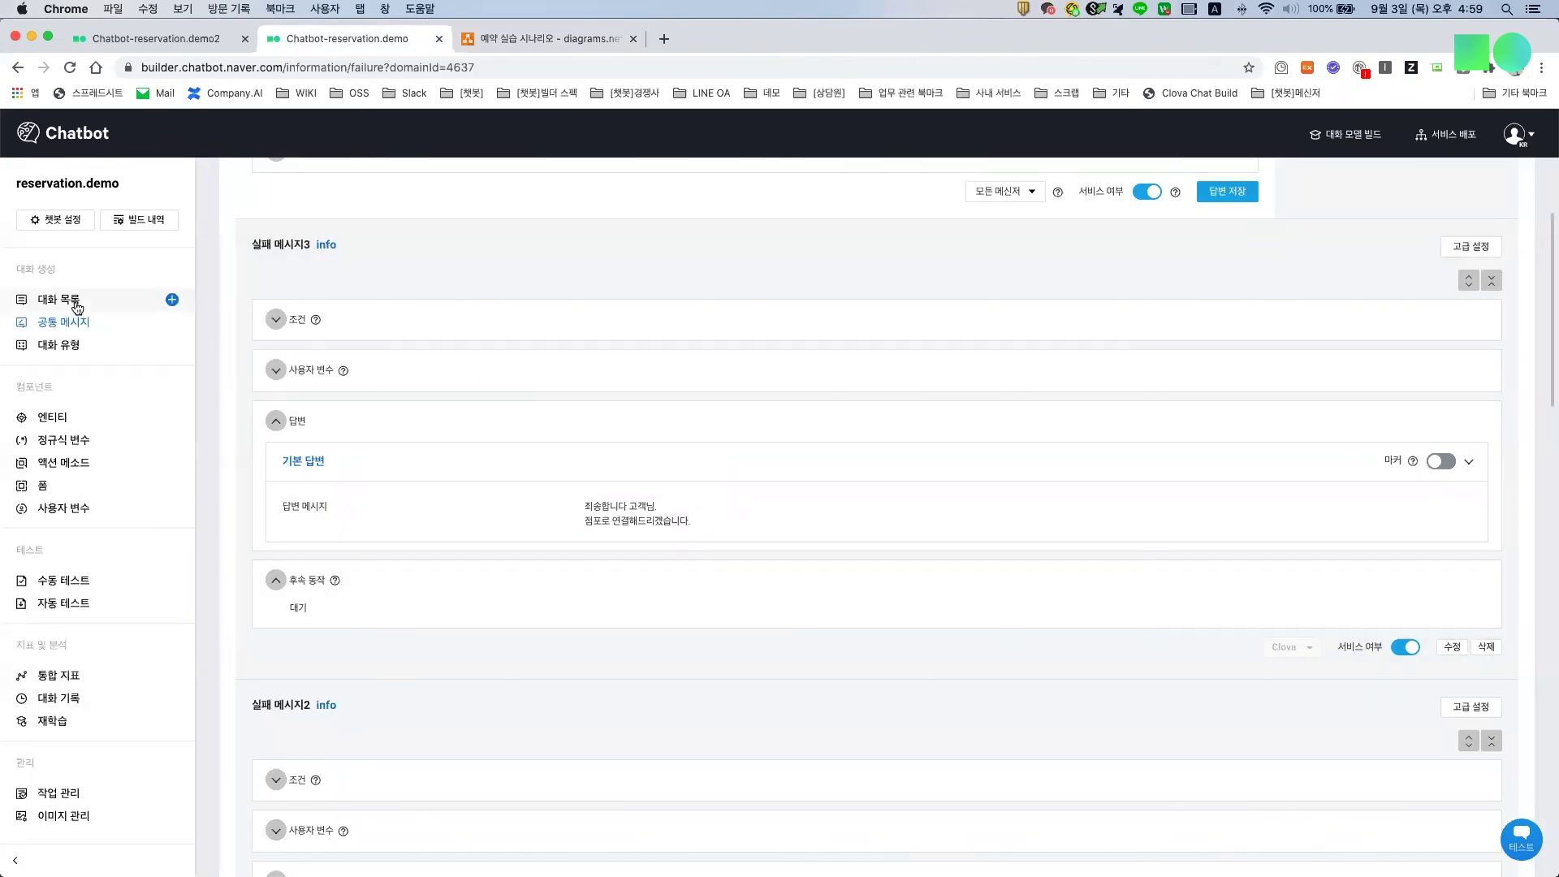
Step: Bring up conversation 3402561 (예약 의도) from the conversation list and compare with the diagram
{"action": "left_click", "coordinate": [77, 306]}
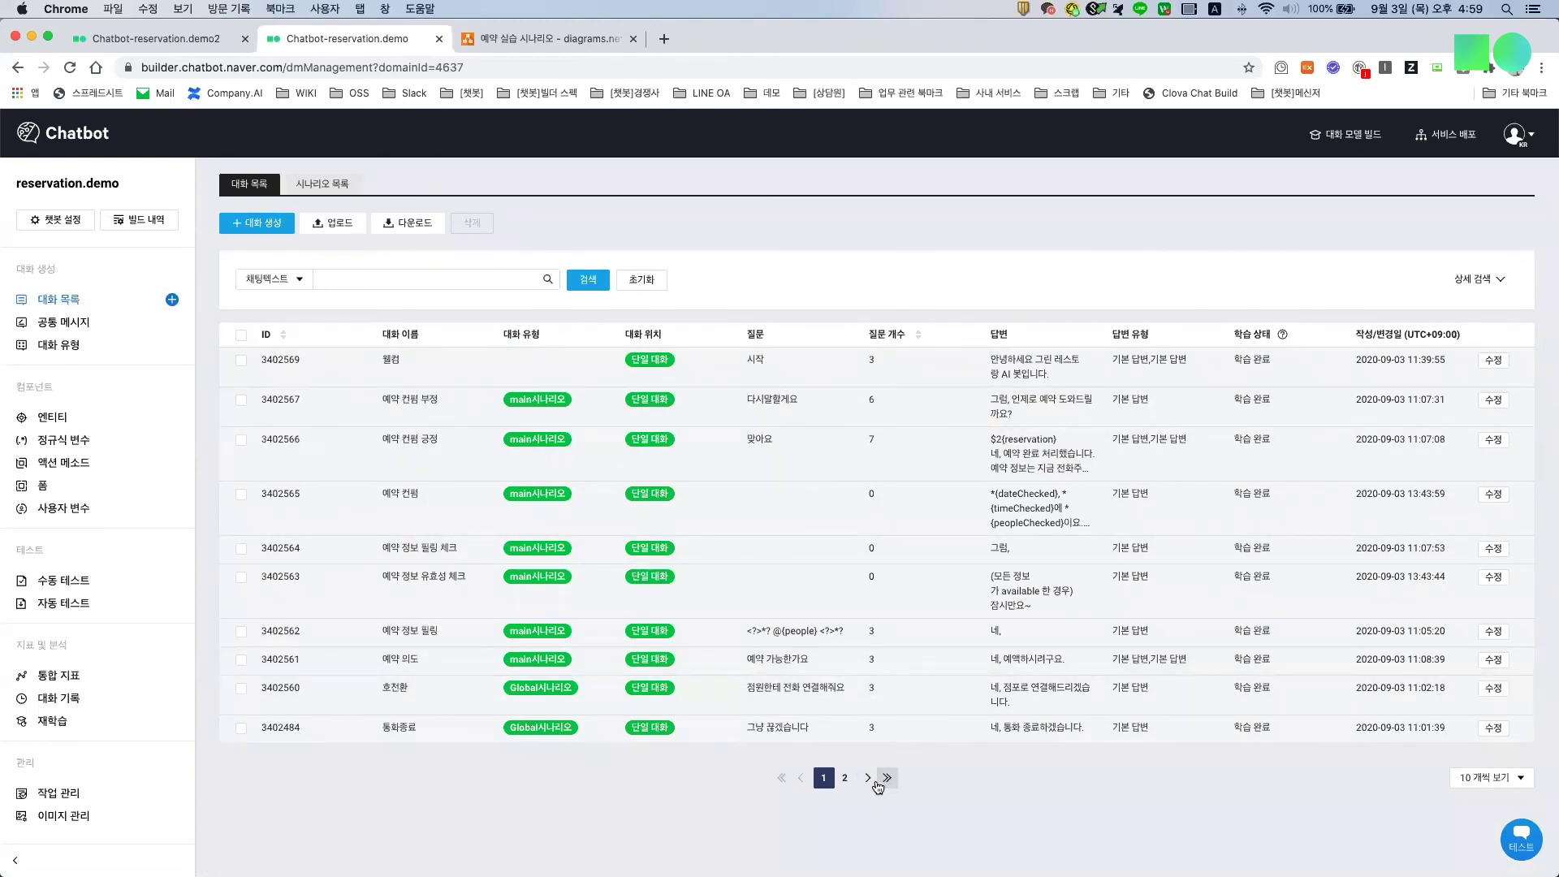
{"action": "left_click", "coordinate": [1493, 660]}
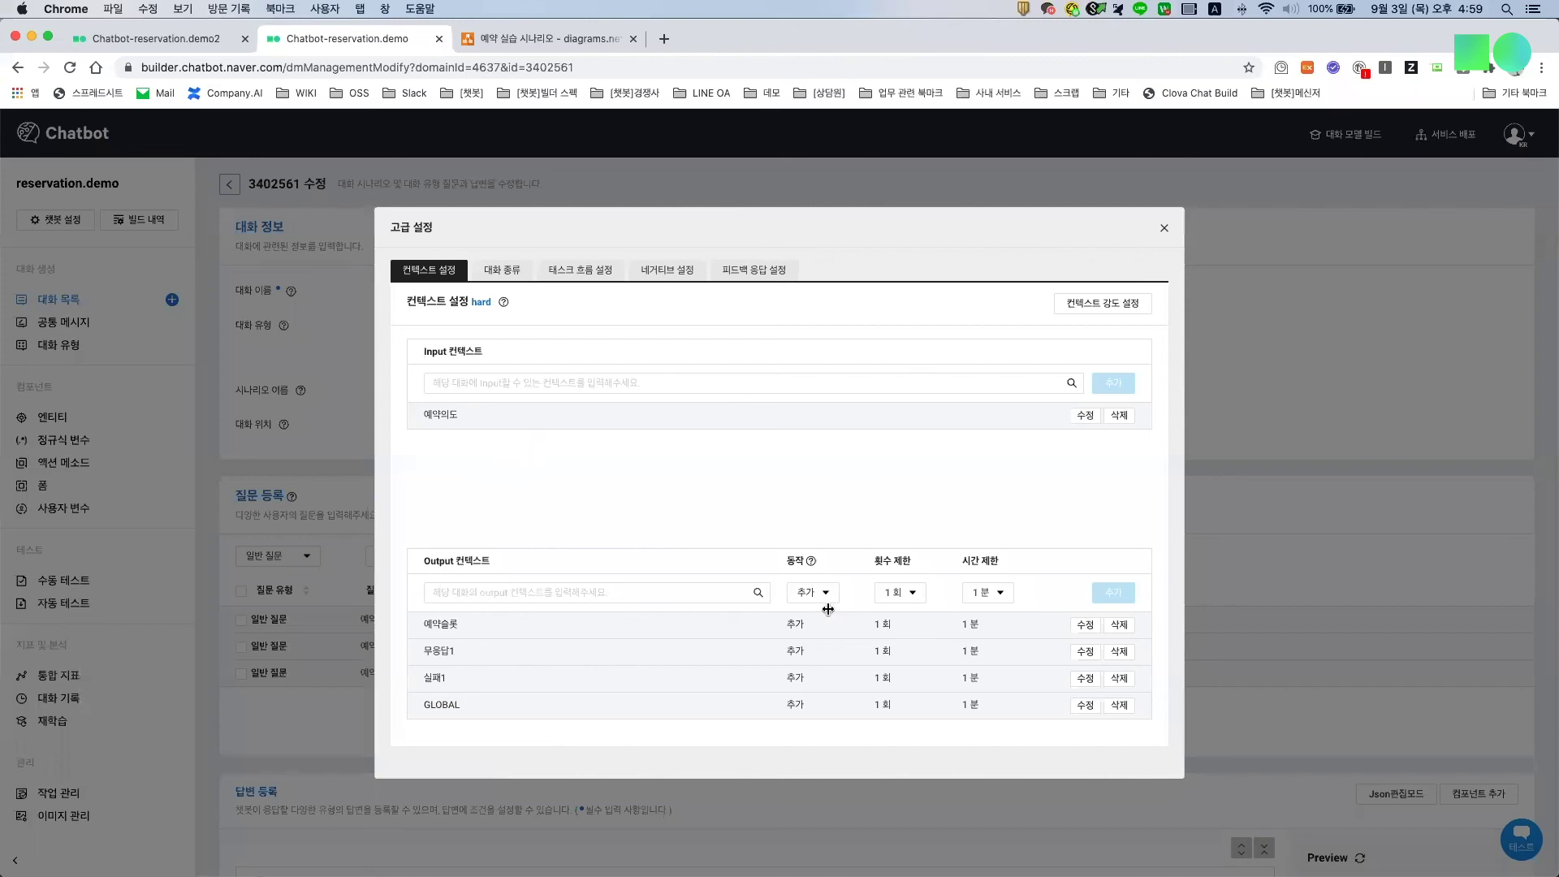
{"action": "left_click", "coordinate": [505, 45]}
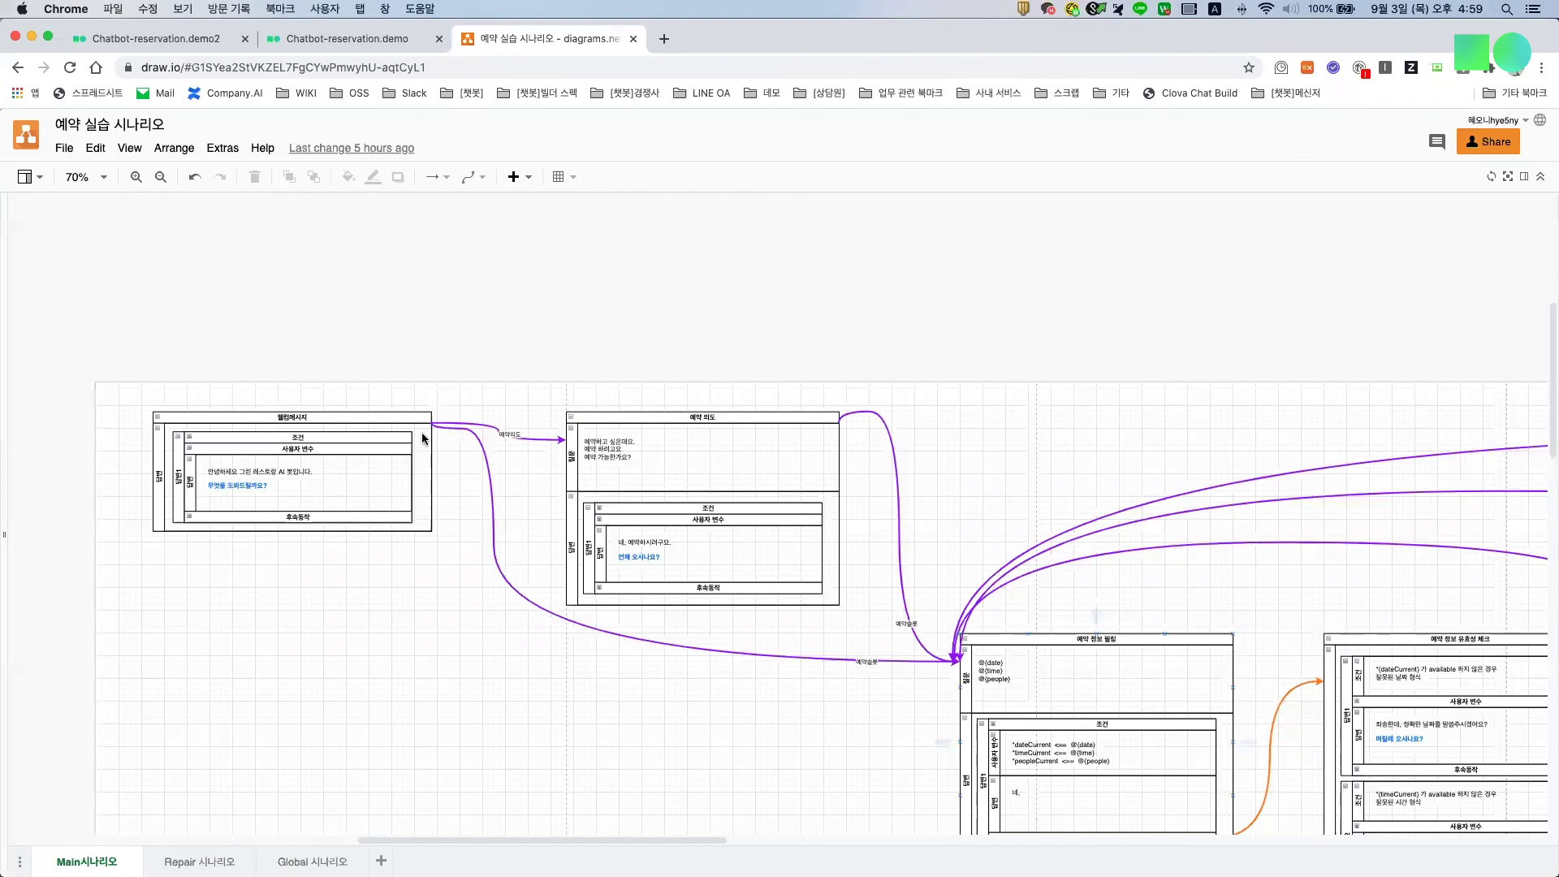
Step: After the Main시나리오 flow, return to 3402561's contexts: input 예약의도, outputs 예약슬롯, 무응답1, 실패1, GLOBAL
{"action": "key", "text": "ctrl+shift+Tab"}
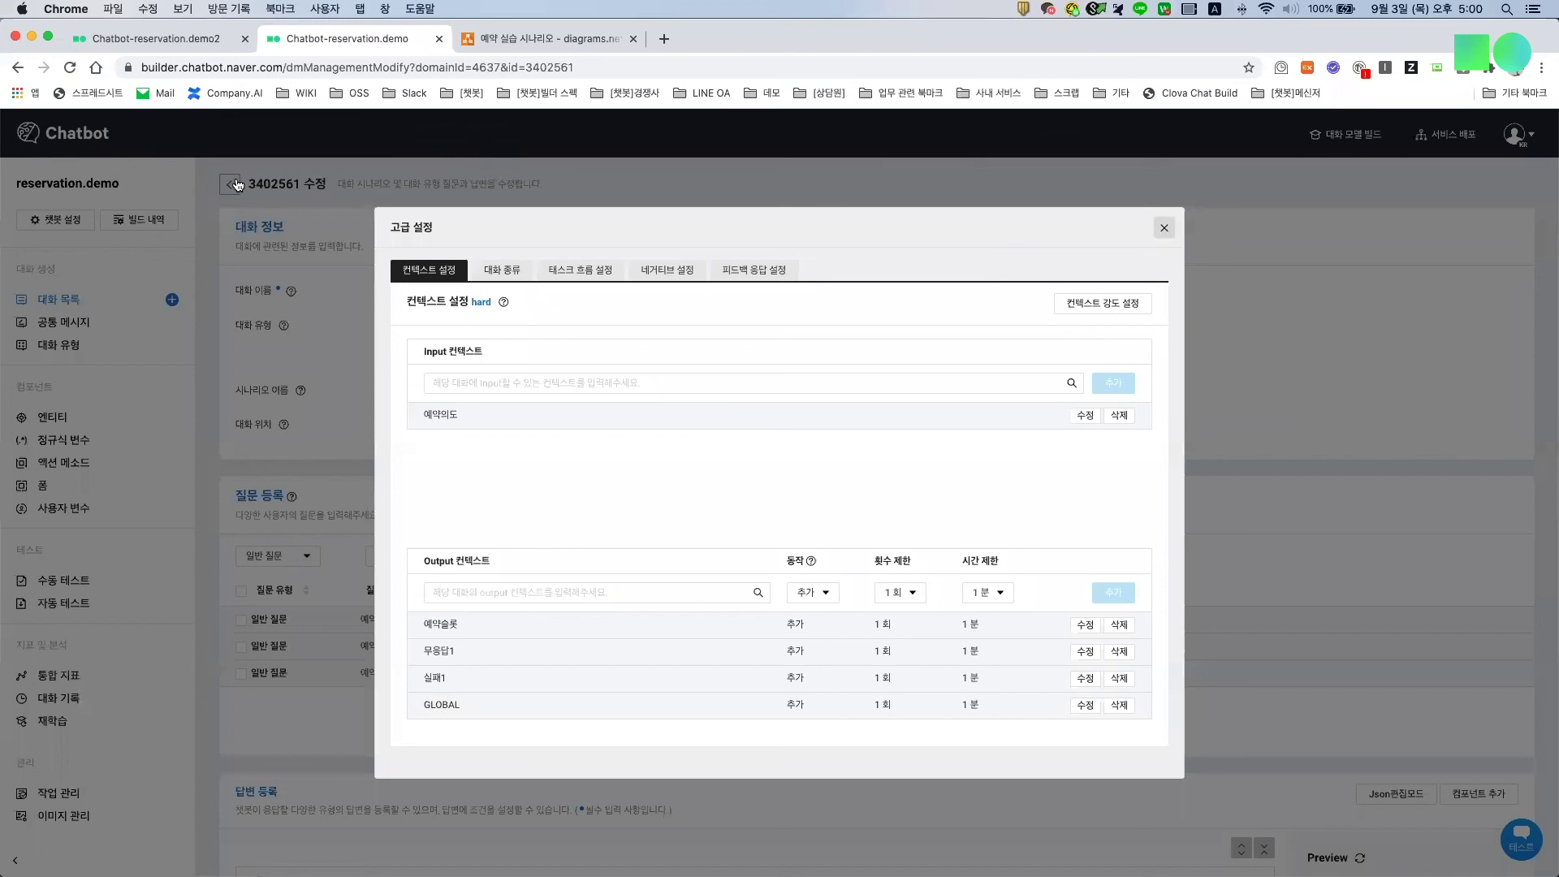
Step: Bring up conversation 3402562 (예약 정보 필링) and compare it with the Main시나리오 diagram
{"action": "left_click", "coordinate": [1349, 636]}
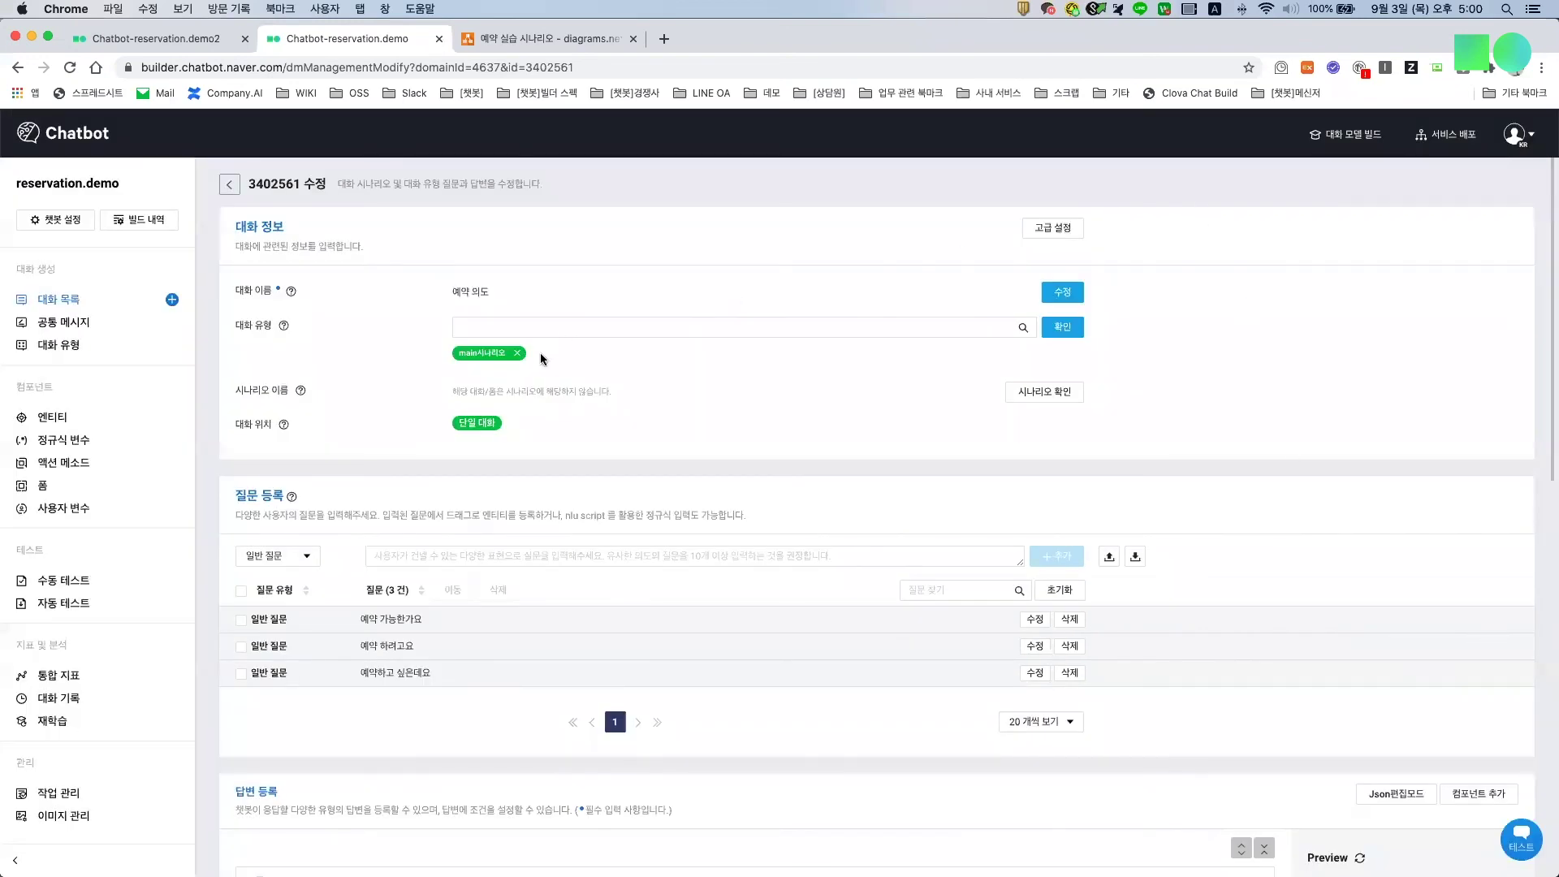
{"action": "key", "text": "super+Left"}
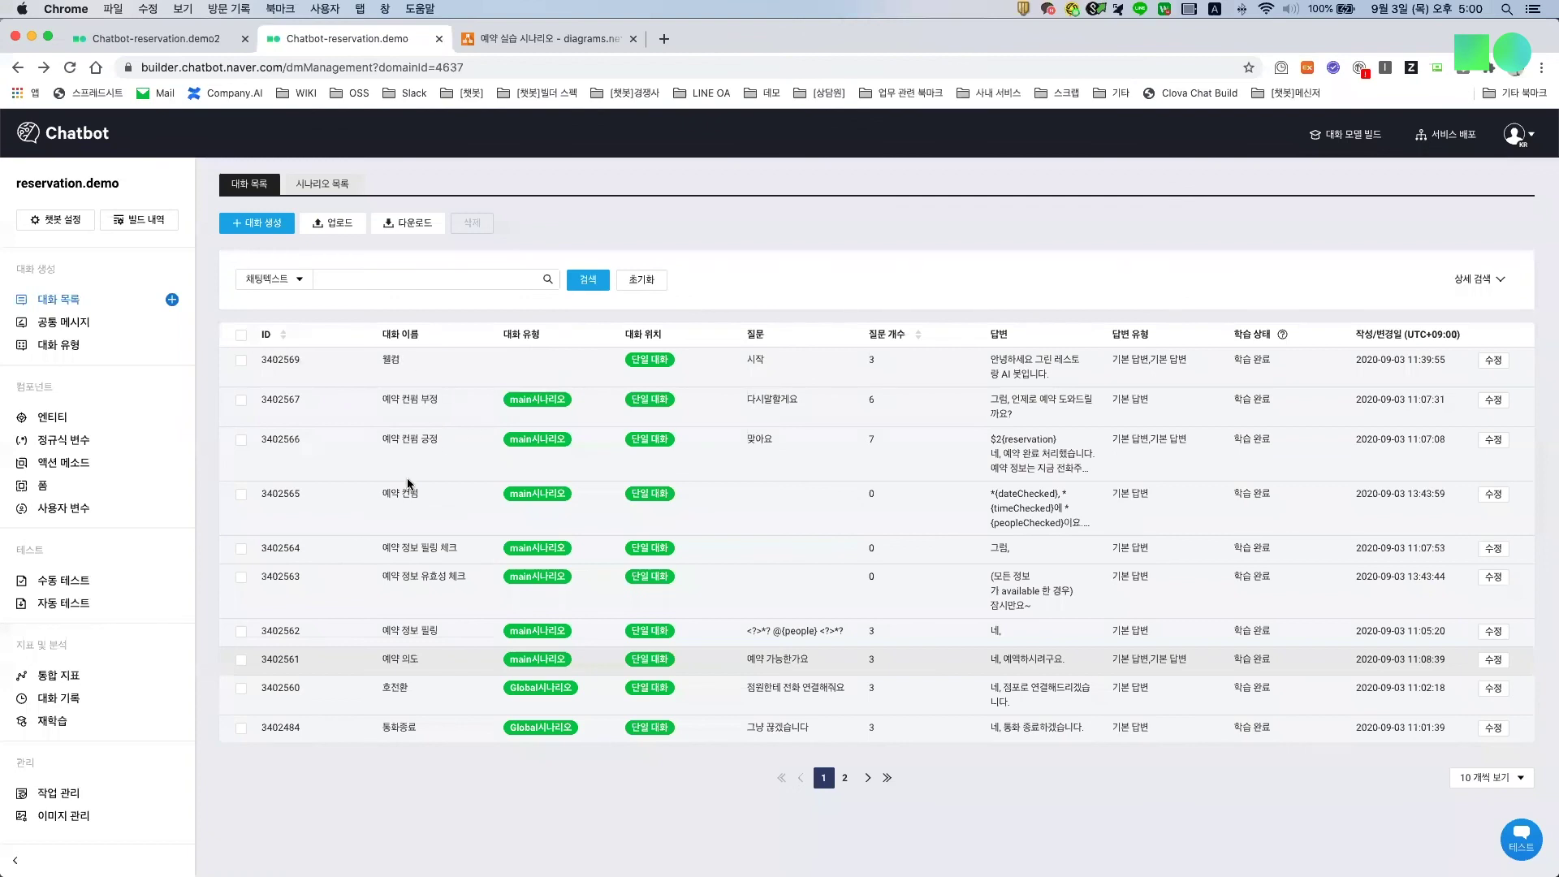
{"action": "left_click", "coordinate": [409, 480]}
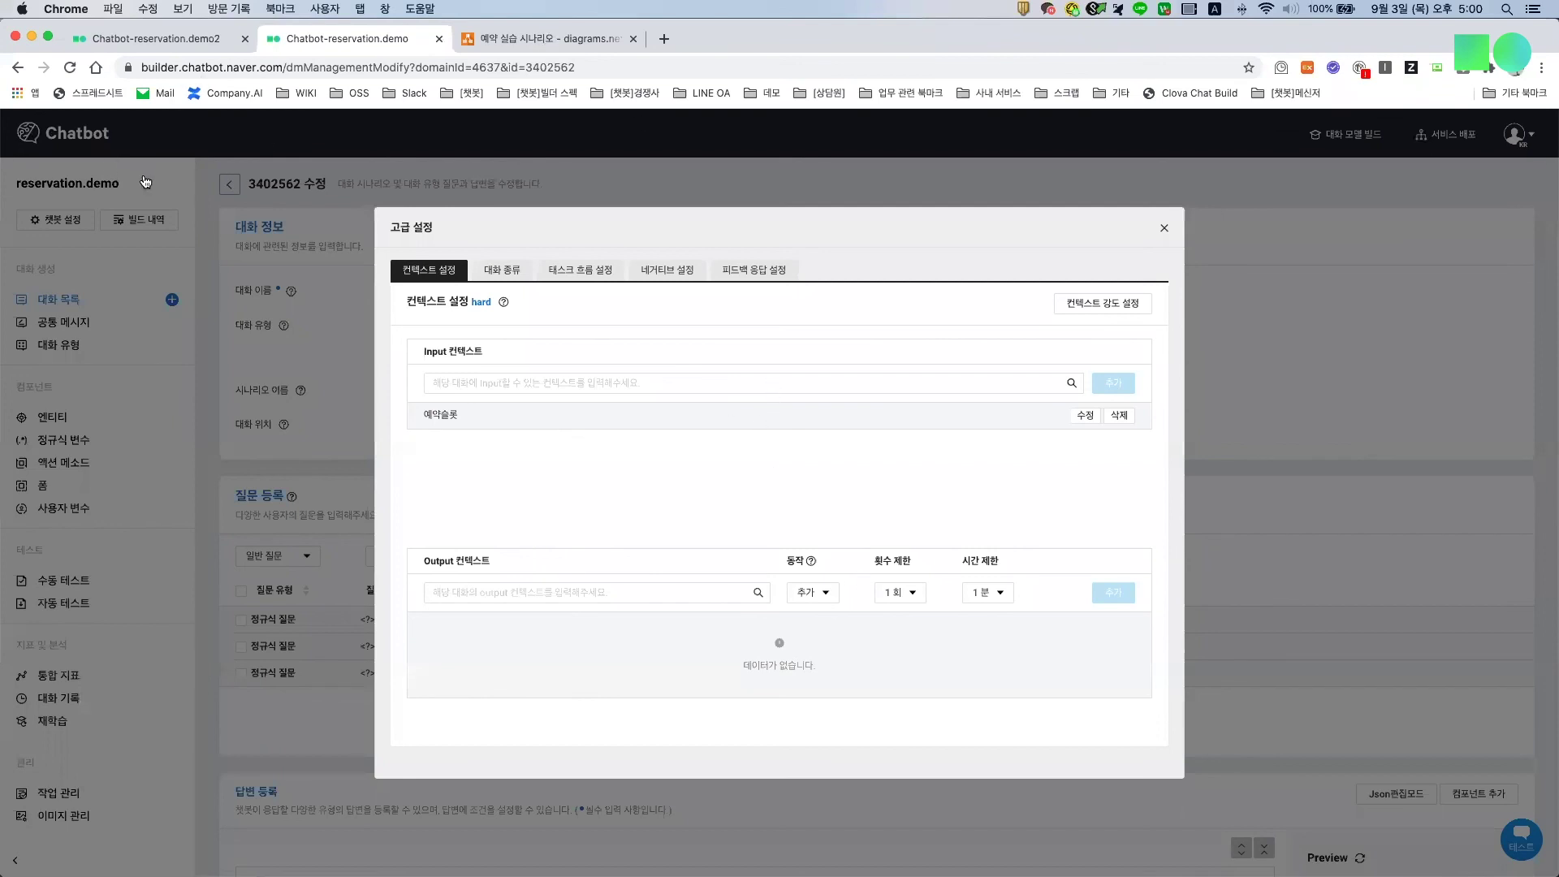
{"action": "key", "text": "ctrl+Tab"}
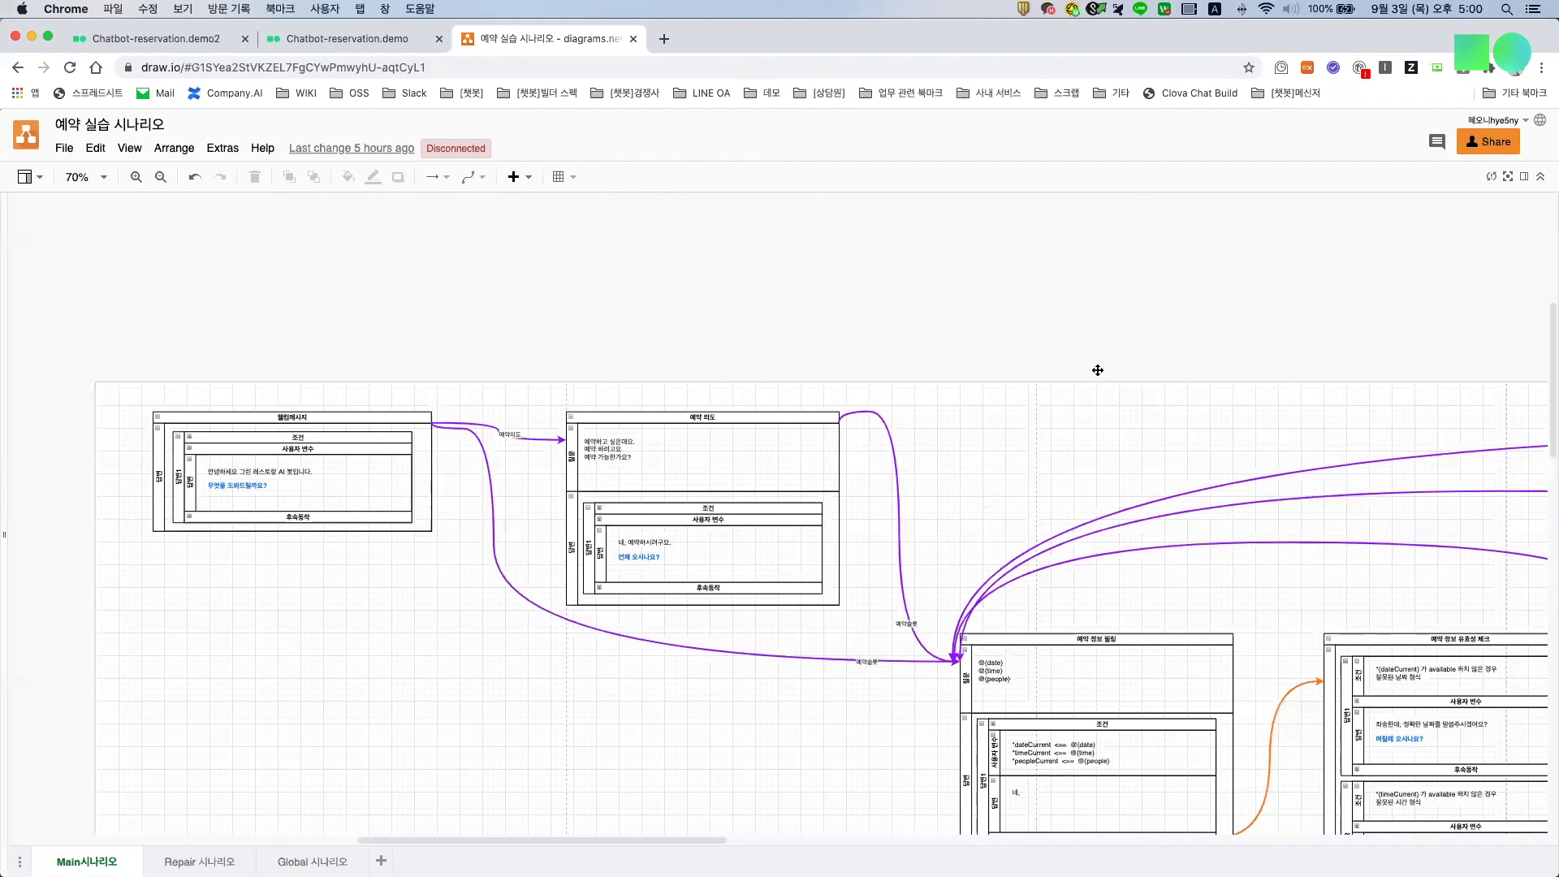
Step: Zoom in on the 예약 정보 필링 and 유효성 체크 blocks, then revisit 3402562's contexts (input 예약슬롯)
{"action": "scroll", "coordinate": [961, 459], "scroll_direction": "down", "scroll_amount": 5}
{"action": "scroll", "coordinate": [961, 460], "scroll_direction": "right", "scroll_amount": 5}
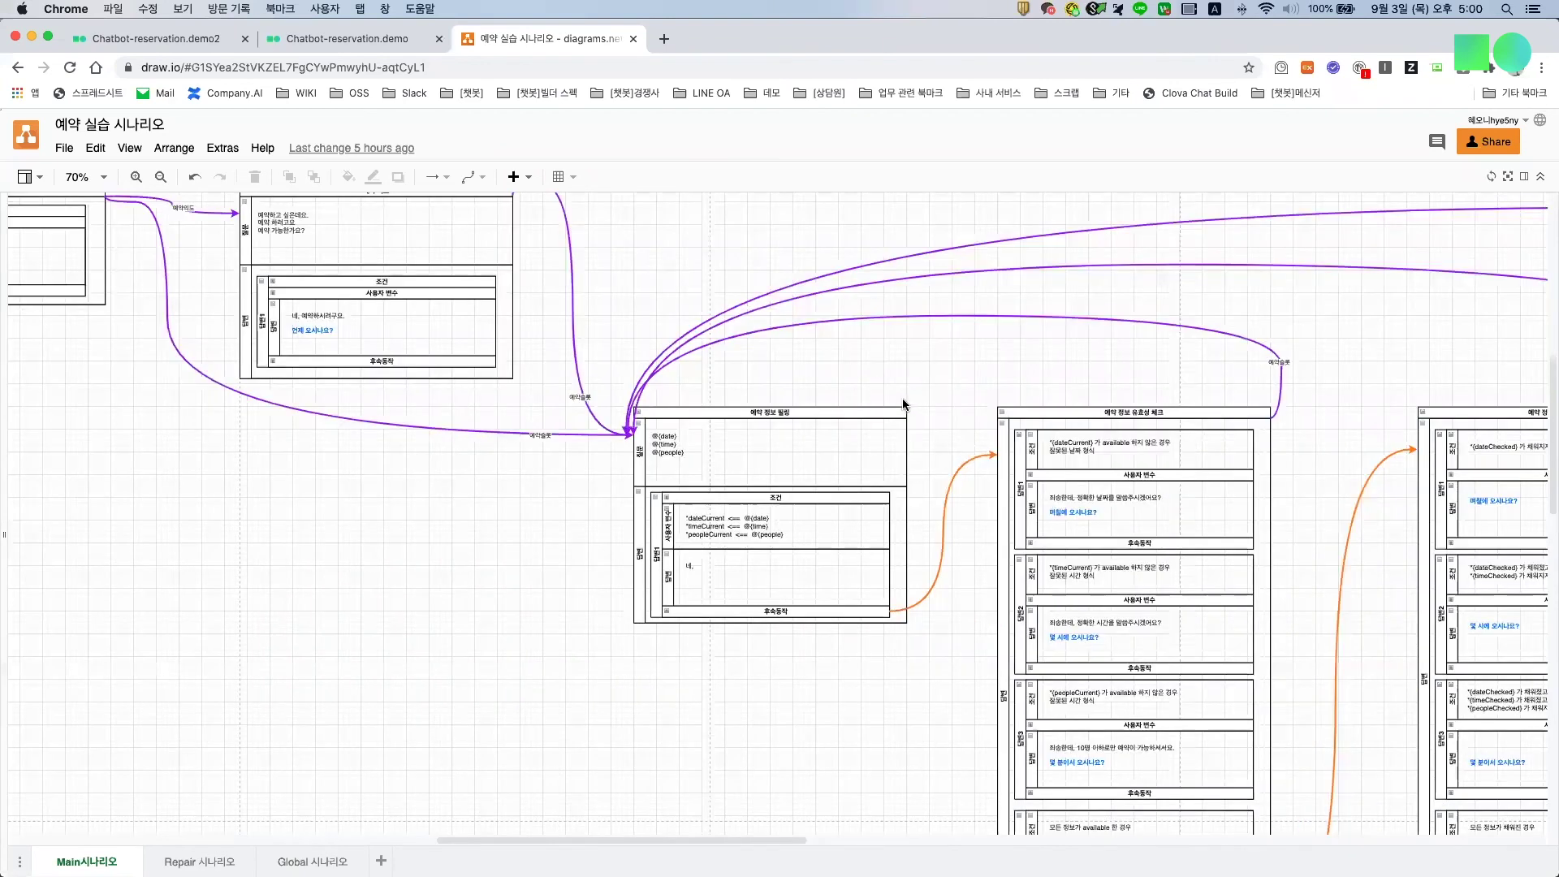
{"action": "scroll", "coordinate": [1060, 385], "scroll_direction": "up", "scroll_amount": 3}
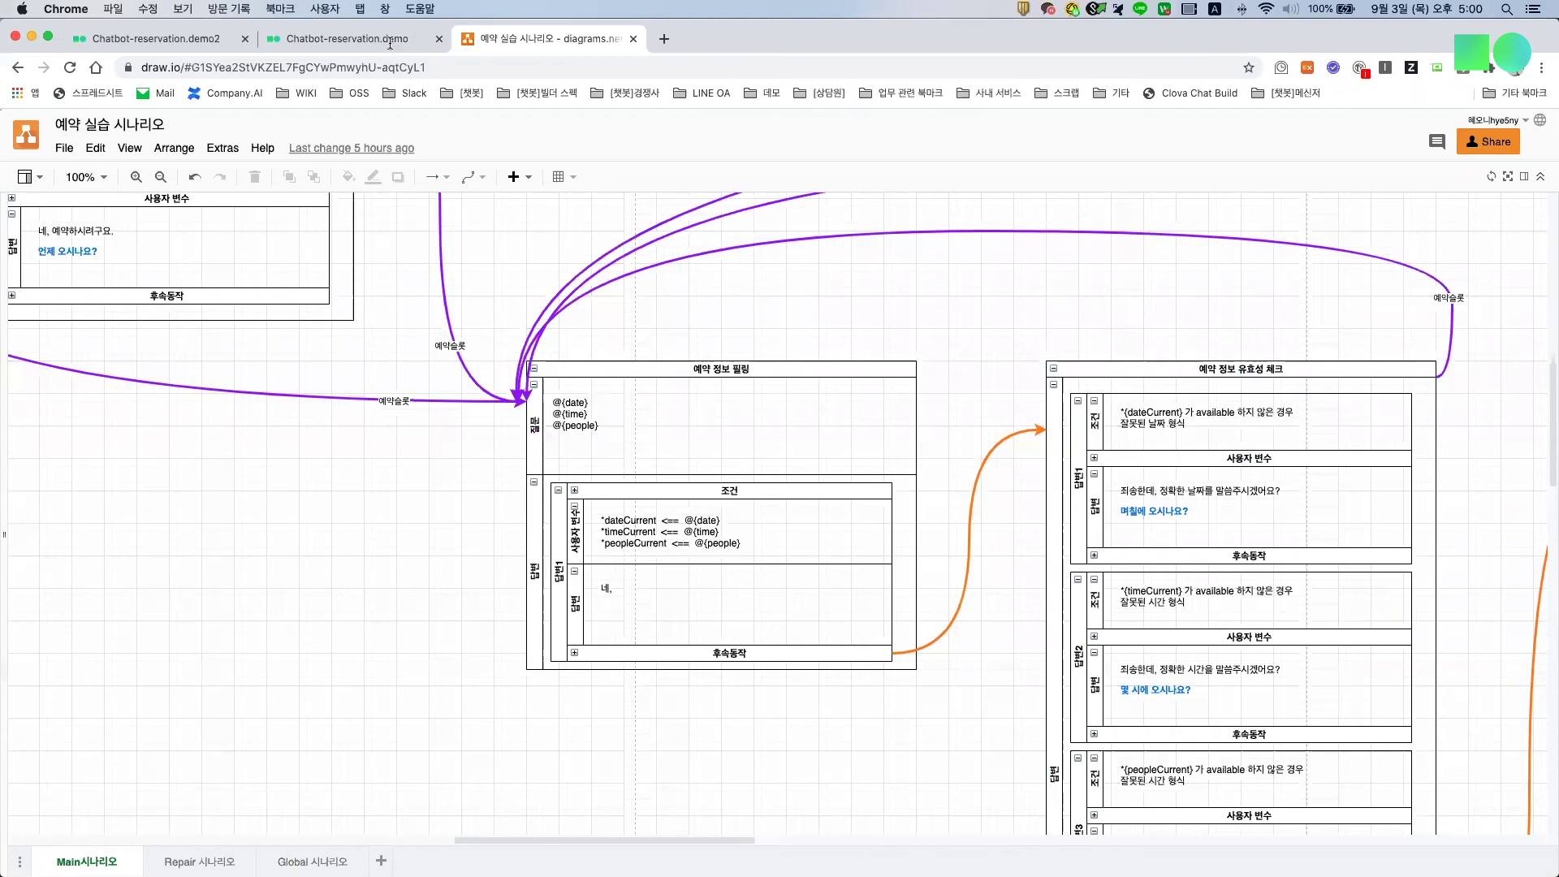
{"action": "key", "text": "ctrl+shift+Tab"}
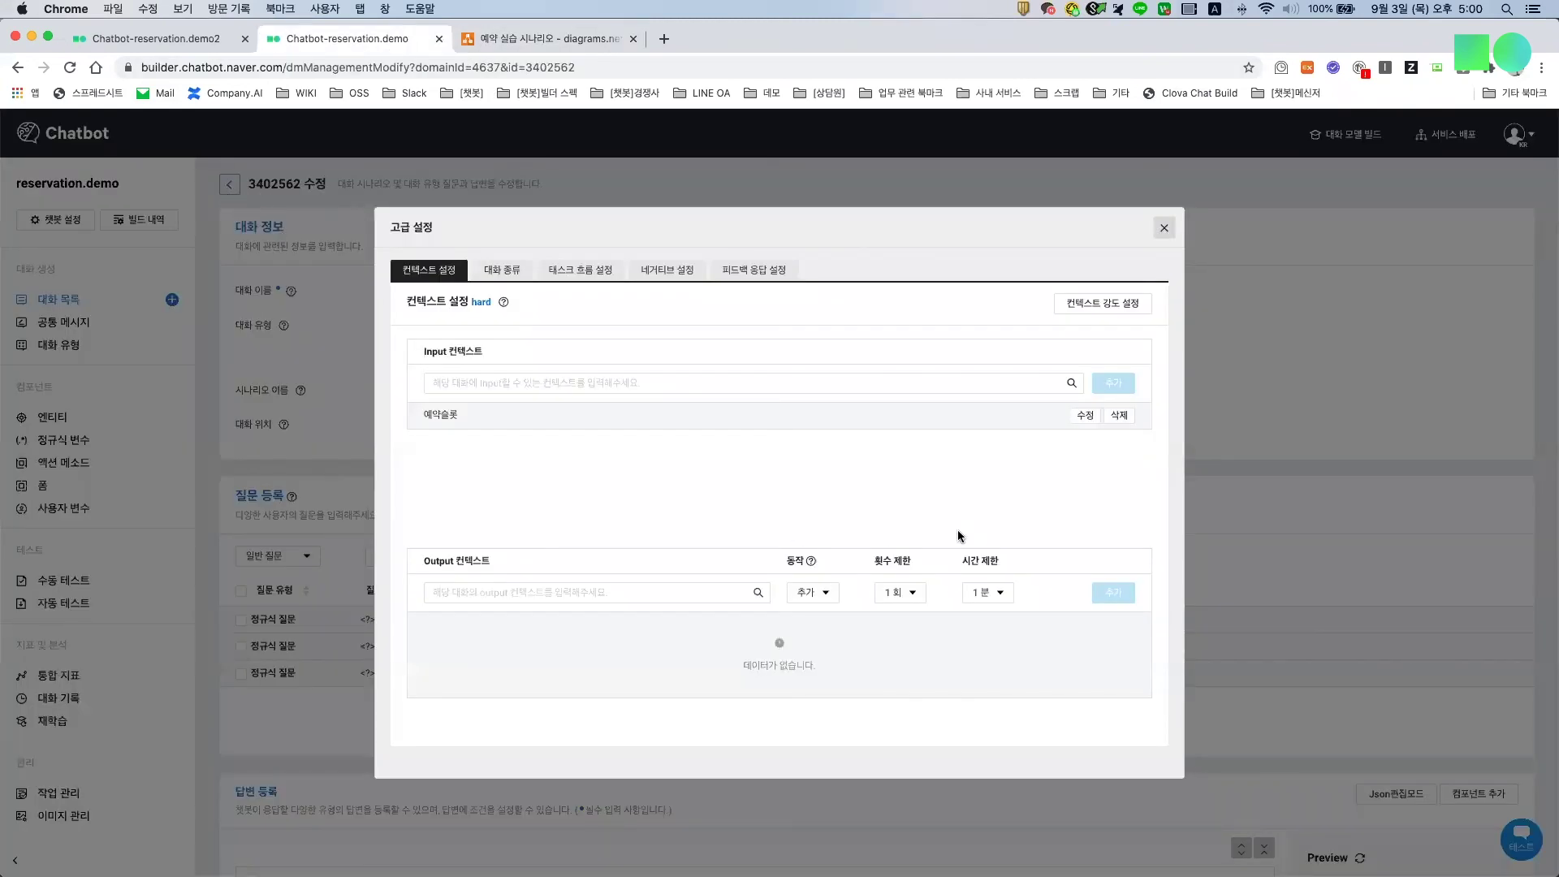
Step: Review conversation 3402563 (예약 정보 유효성 체크)'s contexts, then go back to the conversation list
{"action": "left_click", "coordinate": [1487, 562]}
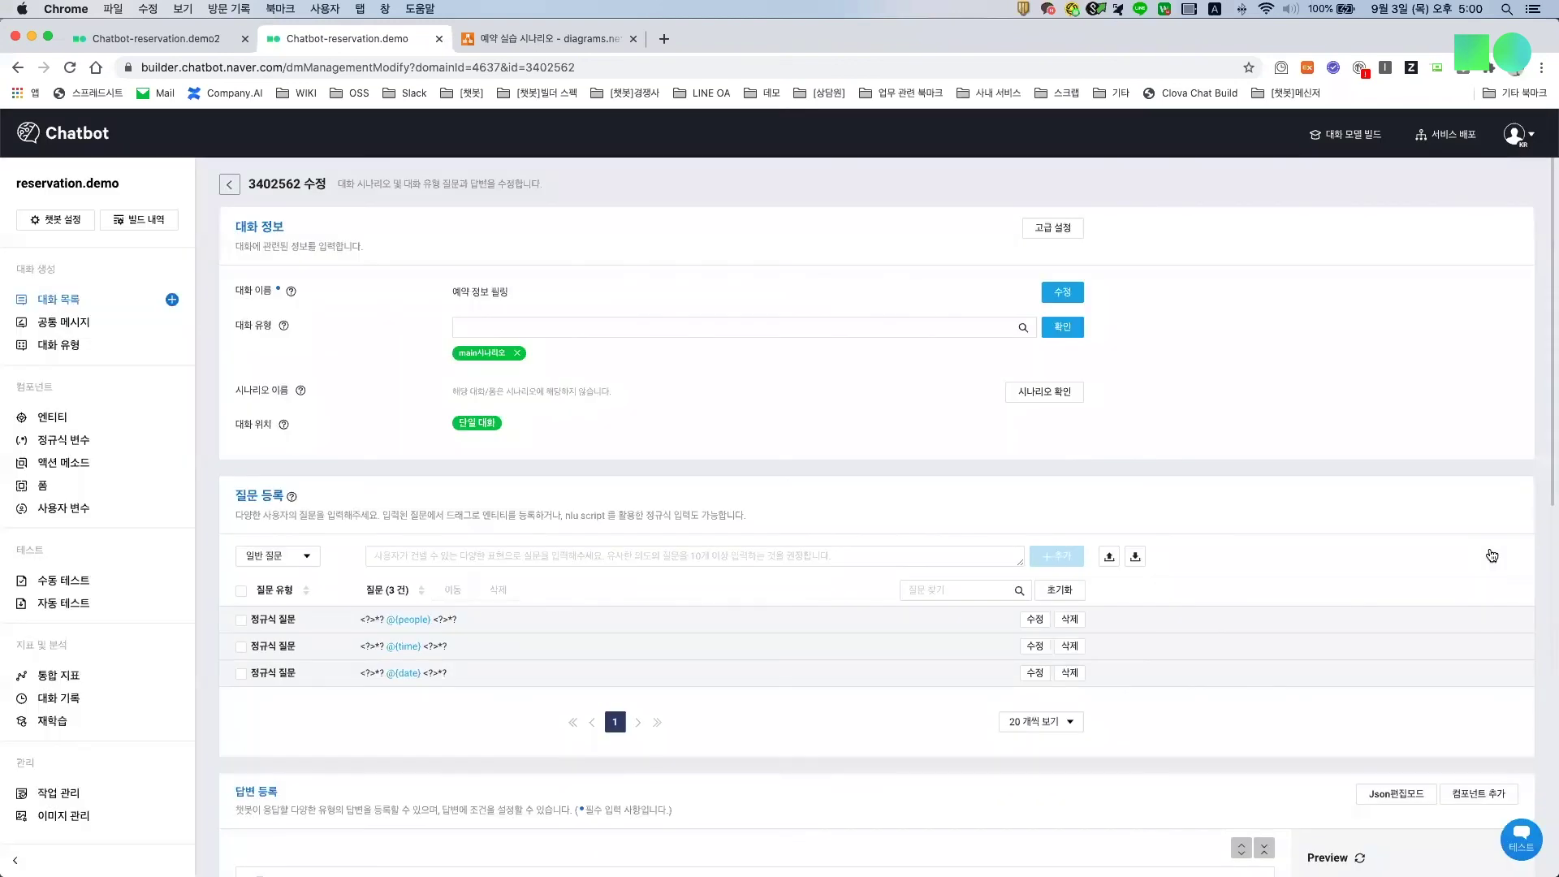
{"action": "key", "text": "super+bracketleft"}
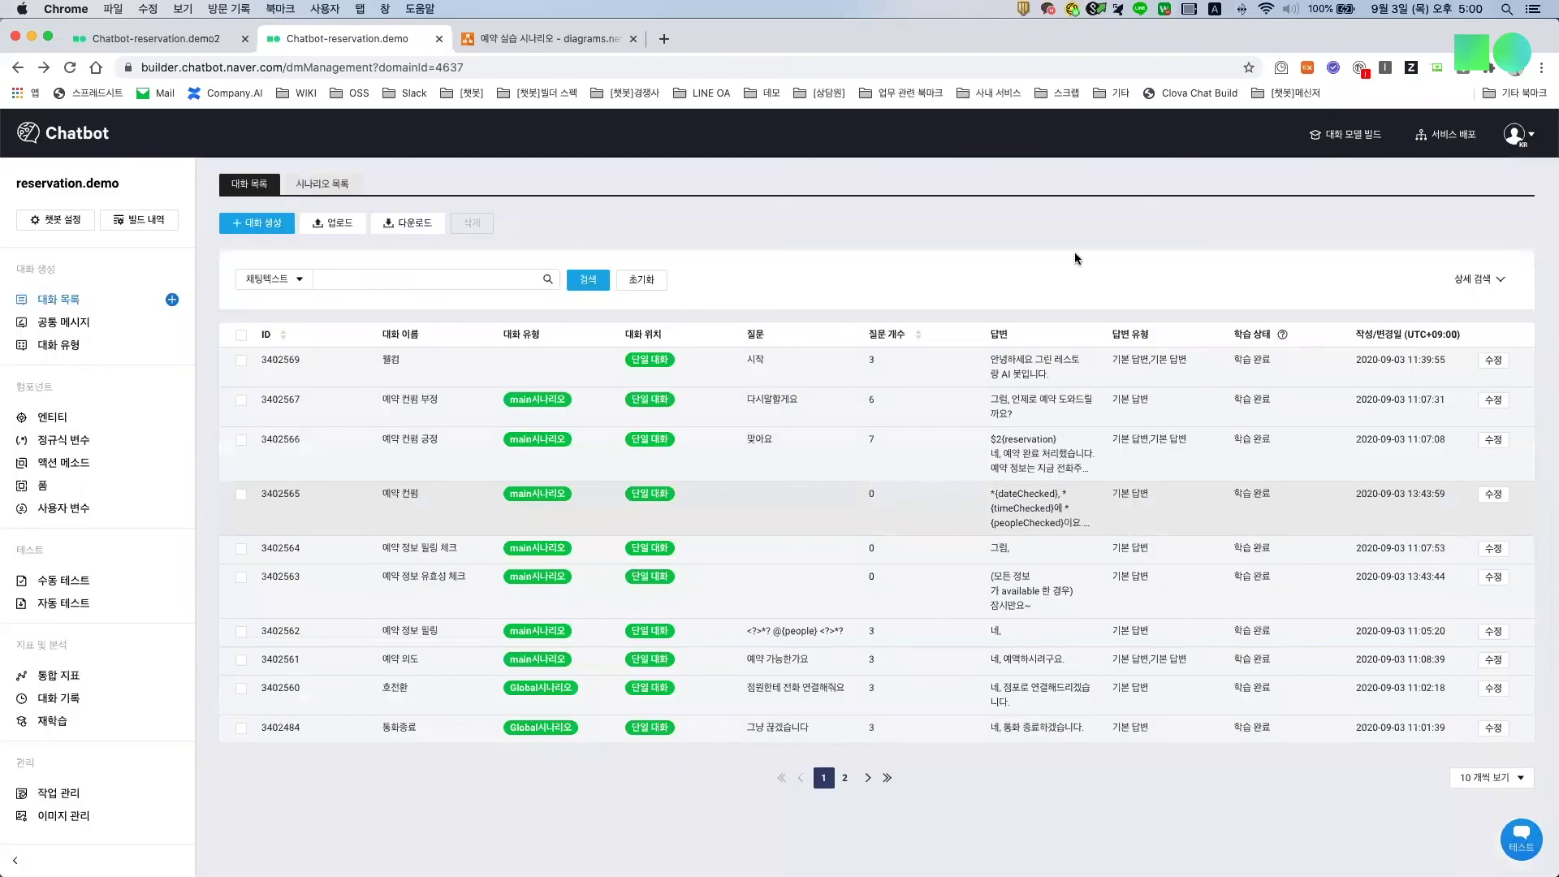
{"action": "key", "text": "super+bracketright"}
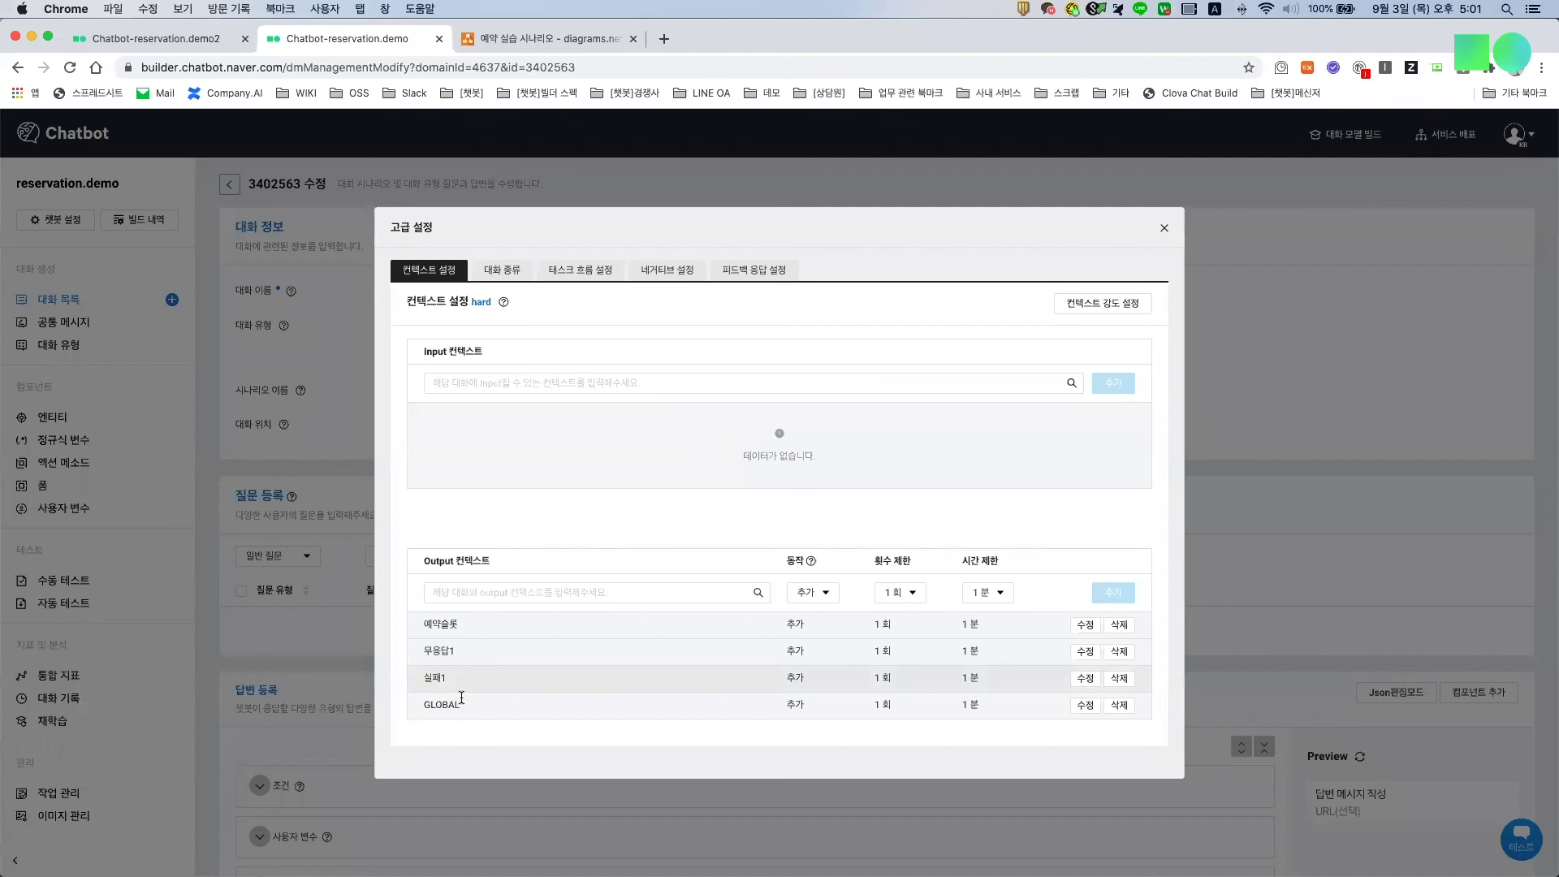
{"action": "left_click", "coordinate": [1165, 230]}
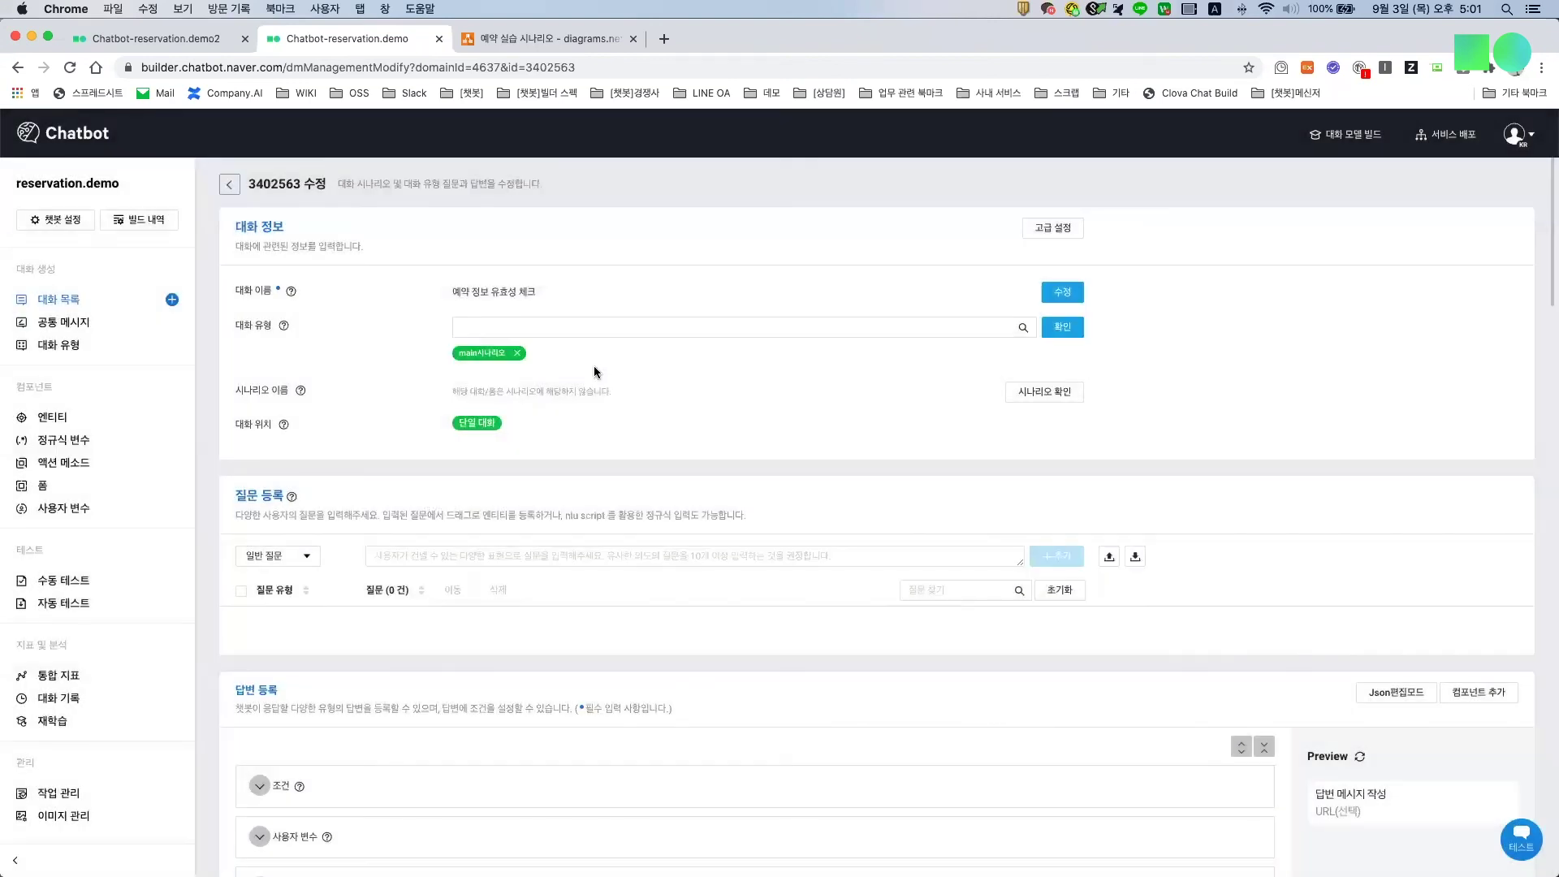
{"action": "left_click", "coordinate": [113, 307]}
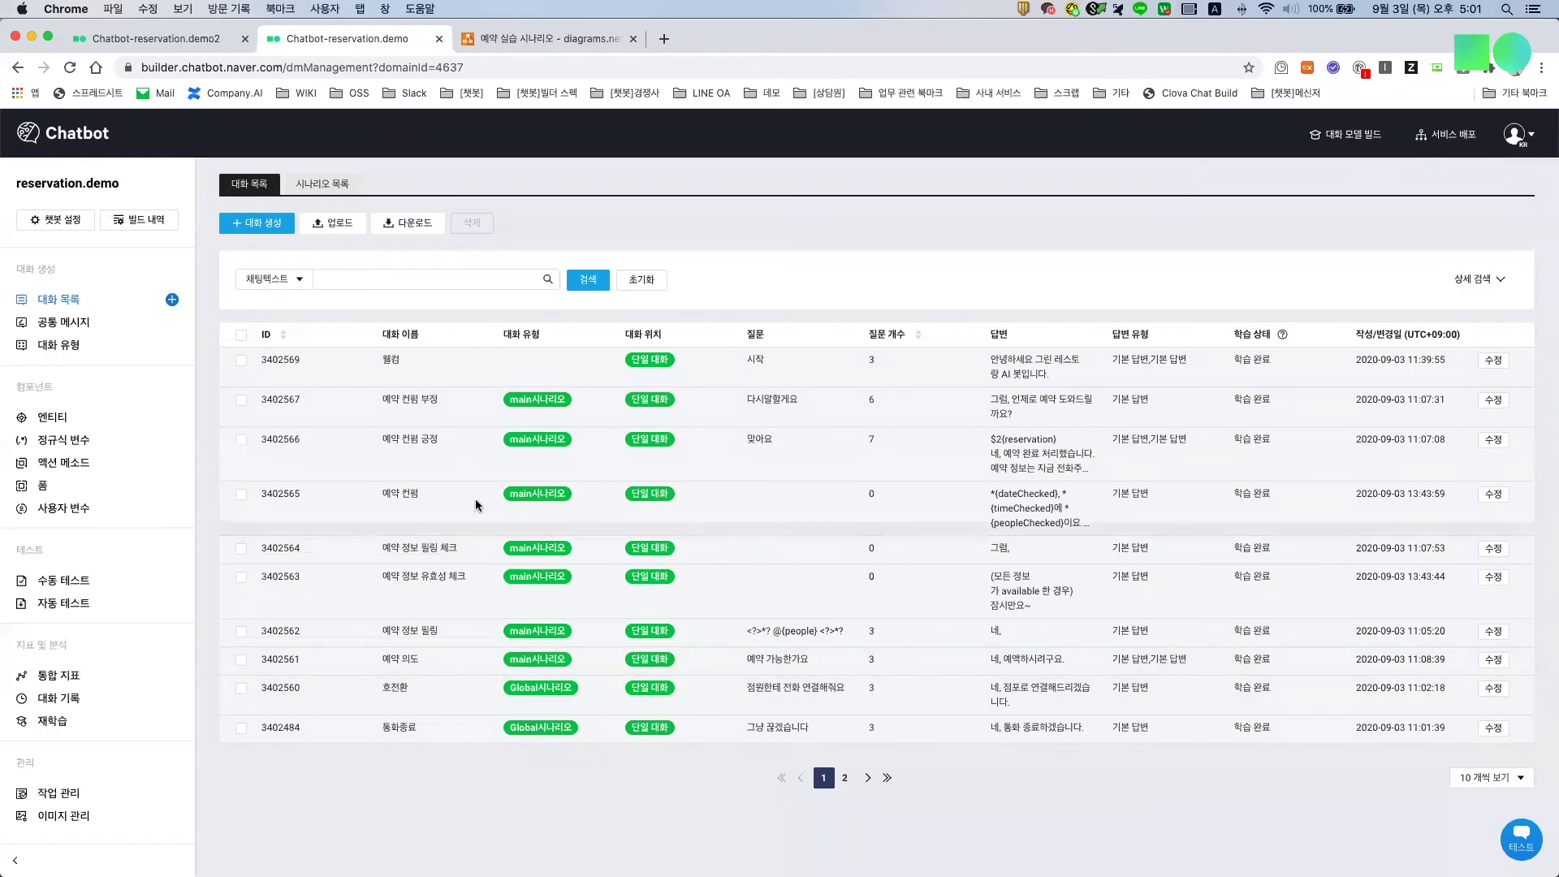
Step: Start a manual test, glance at the test settings, and send 시작 to get the greeting
{"action": "left_click", "coordinate": [93, 578]}
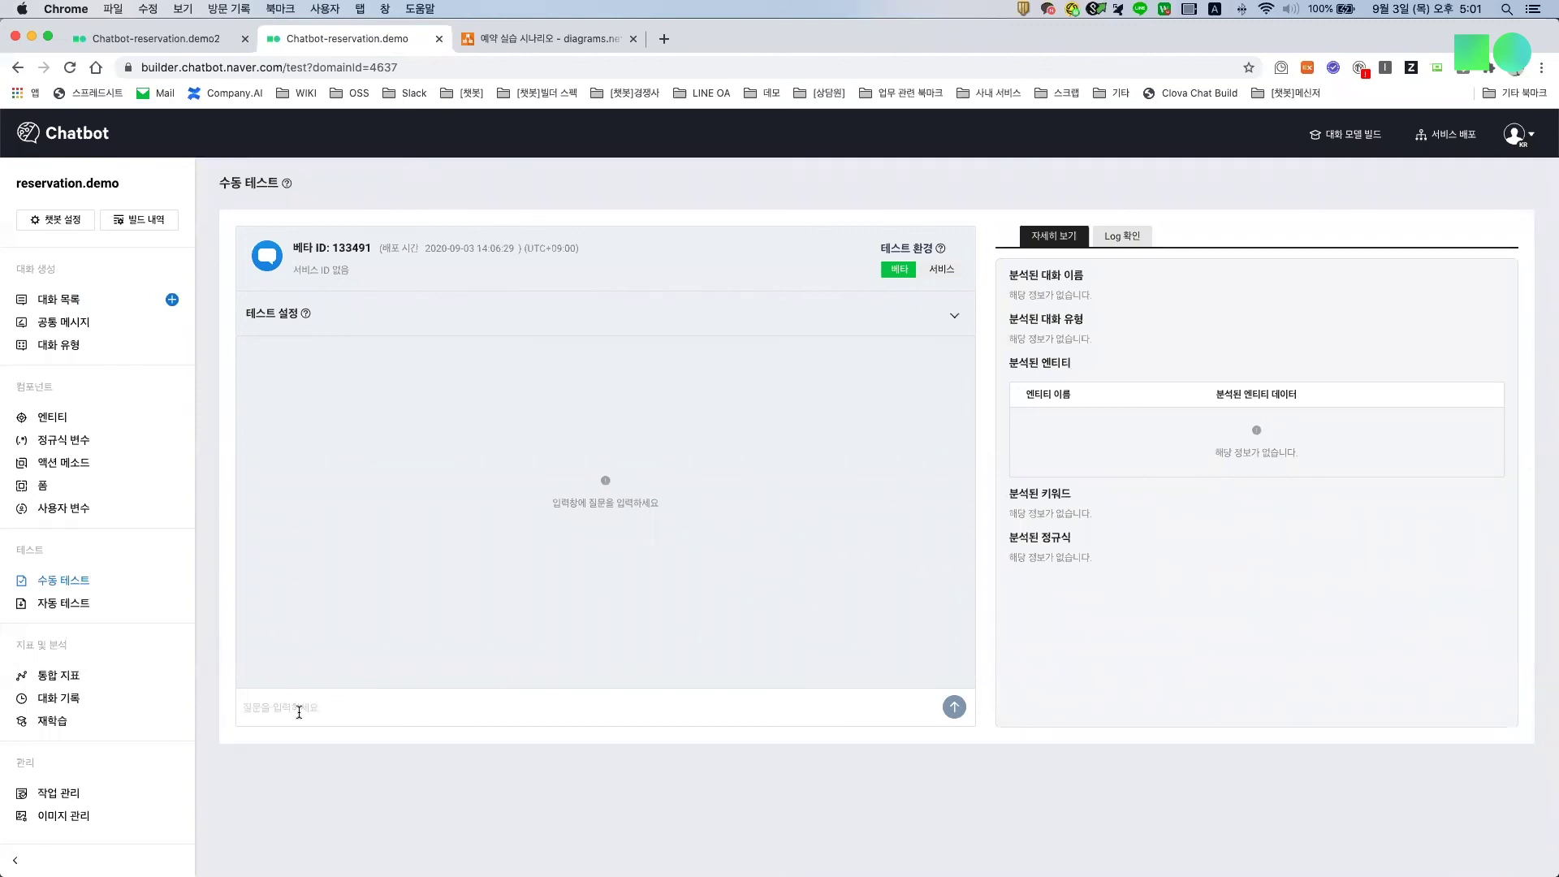
{"action": "type", "text": "tlwkr"}
{"action": "key", "text": "BackSpace"}
{"action": "key", "text": "BackSpace"}
{"action": "key", "text": "ctrl+space"}
{"action": "left_click", "coordinate": [954, 316]}
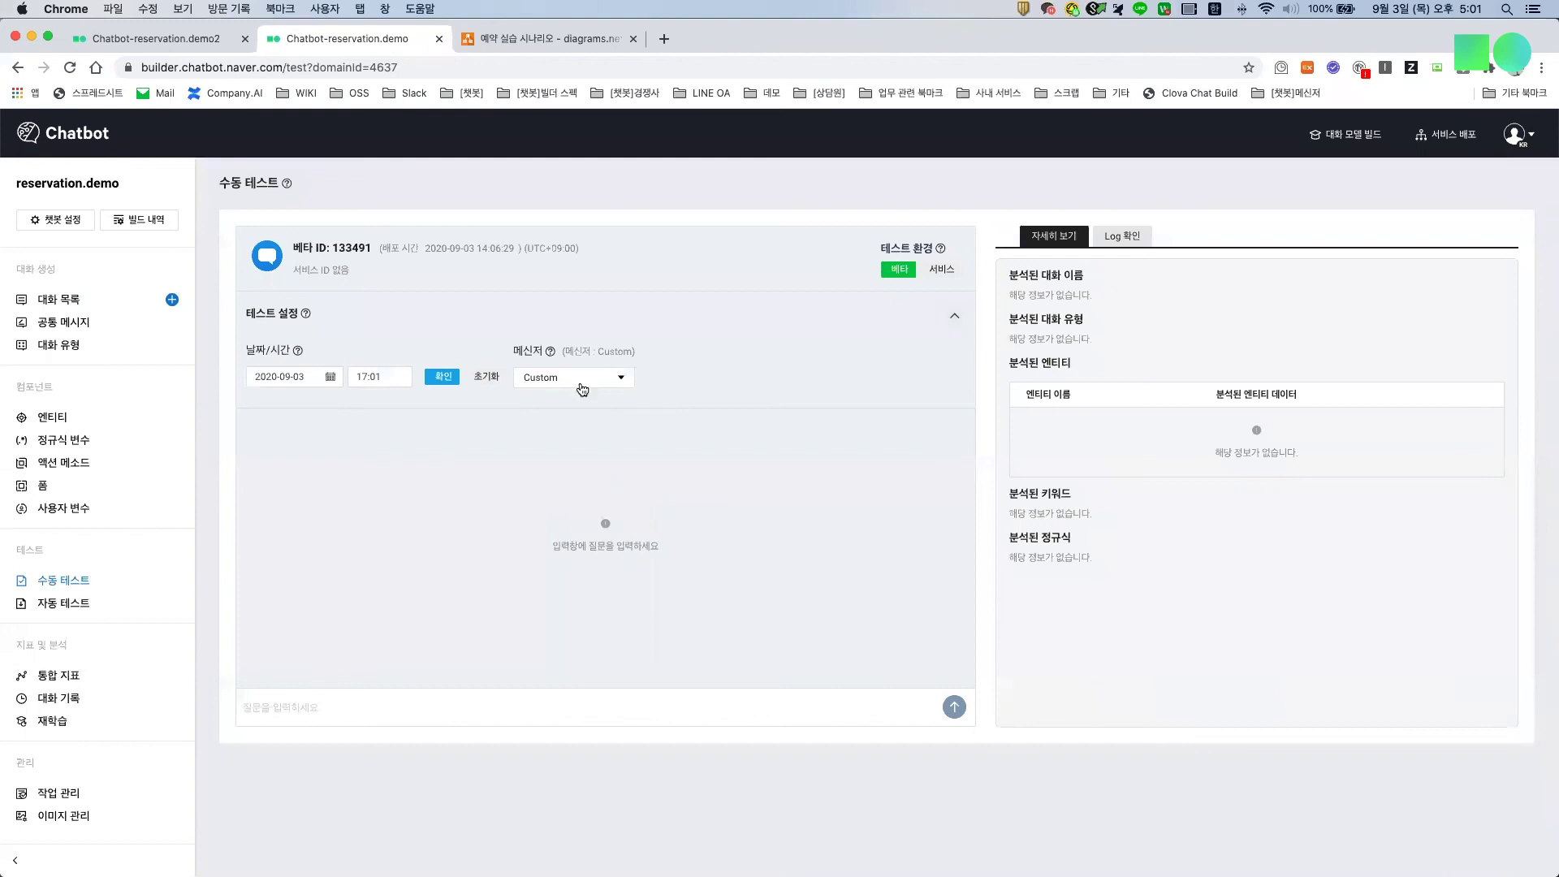
{"action": "left_click", "coordinate": [573, 377]}
{"action": "scroll", "coordinate": [566, 463], "scroll_direction": "down", "scroll_amount": 2}
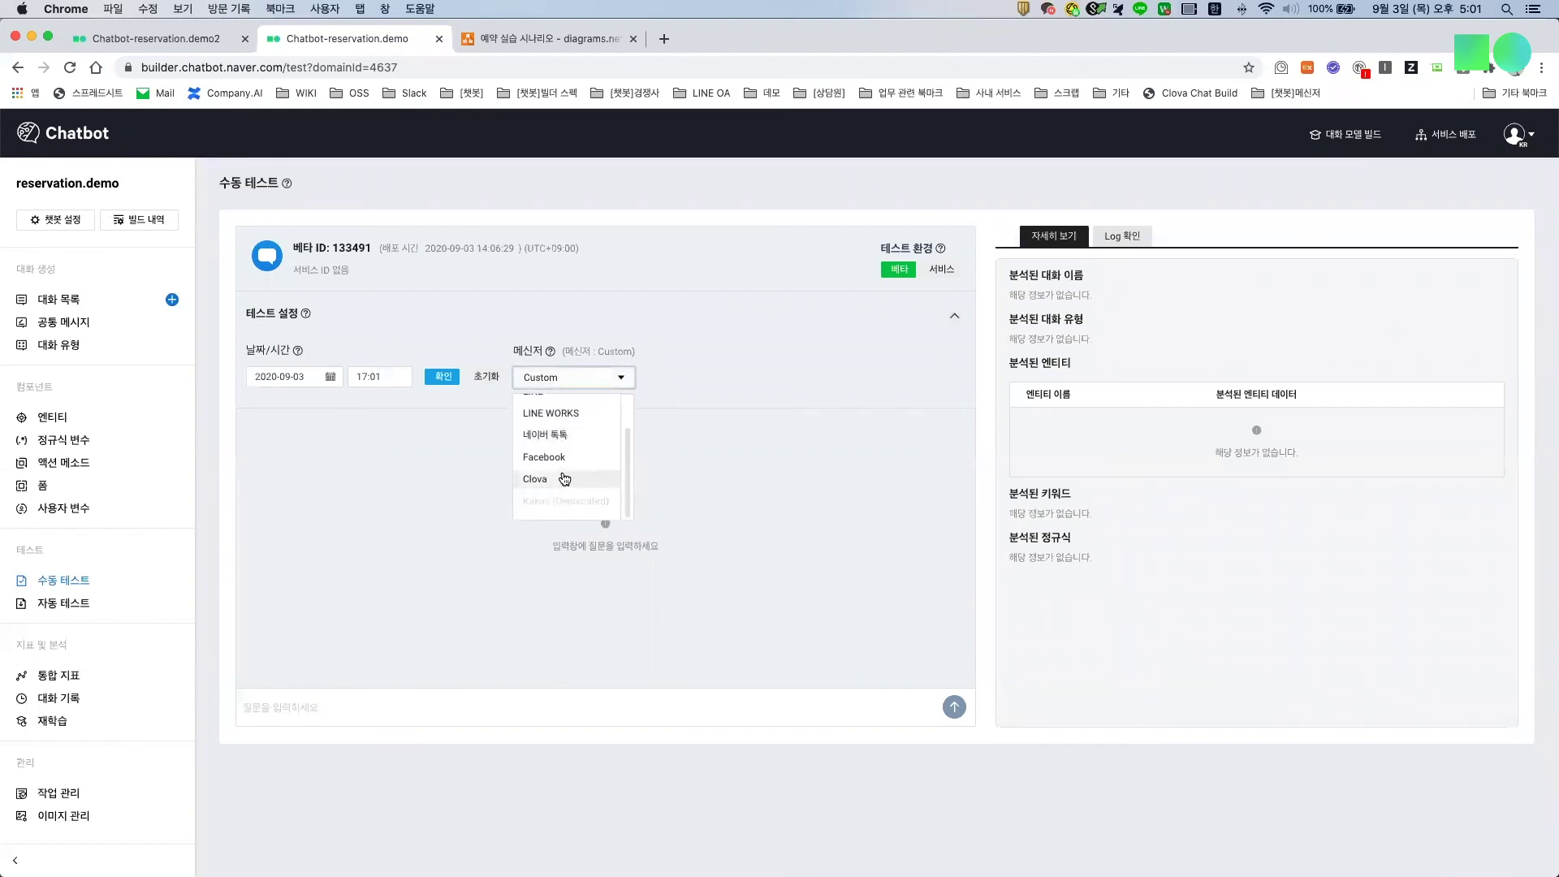
{"action": "left_click", "coordinate": [955, 316]}
{"action": "type", "text": "시작"}
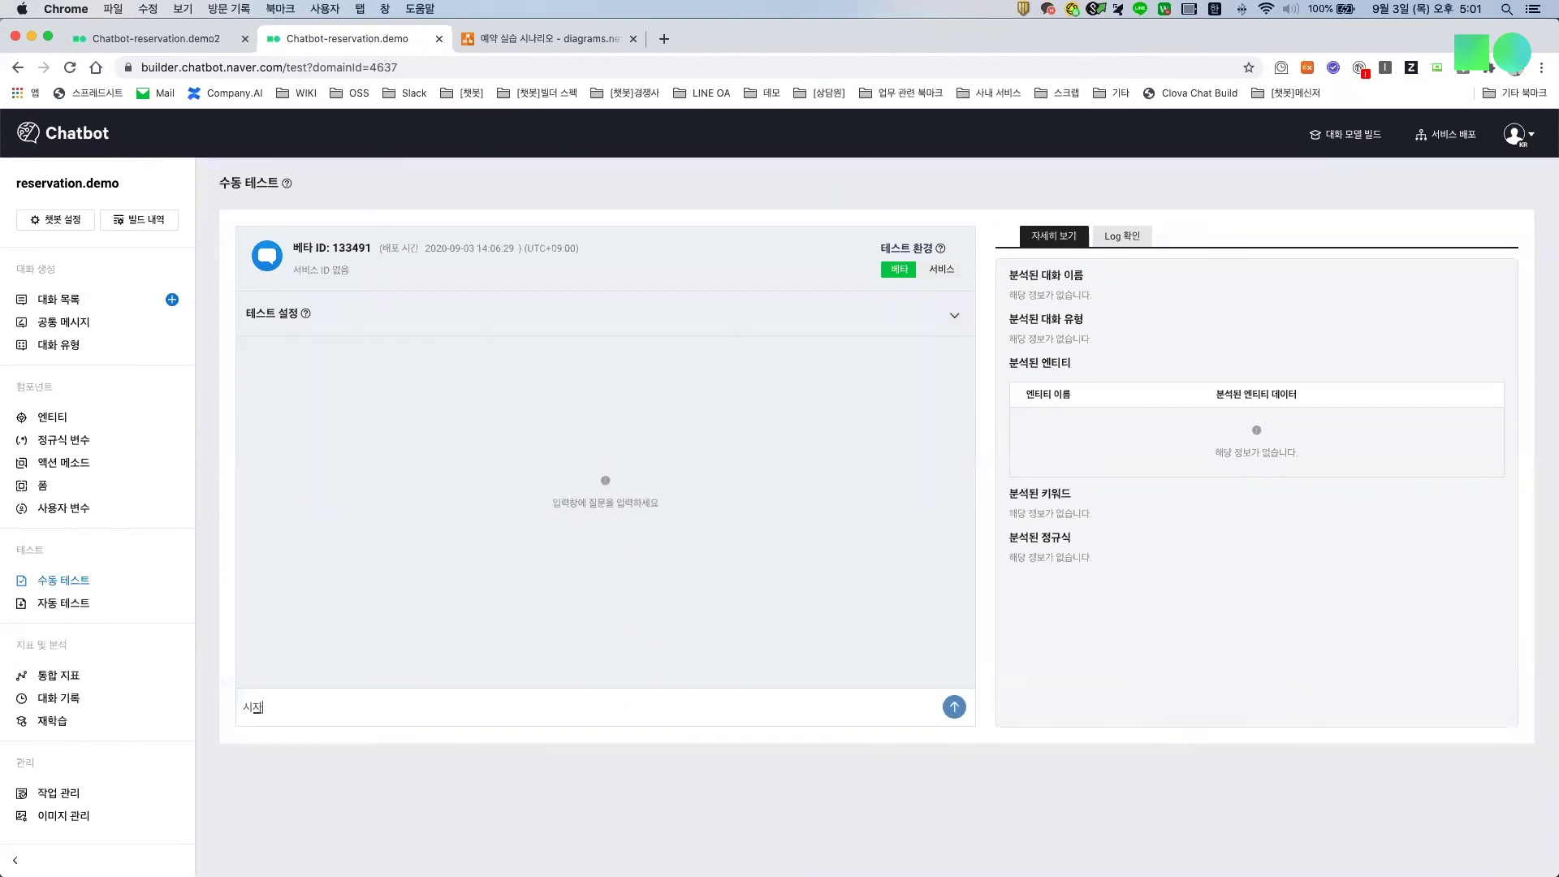
{"action": "key", "text": "Return"}
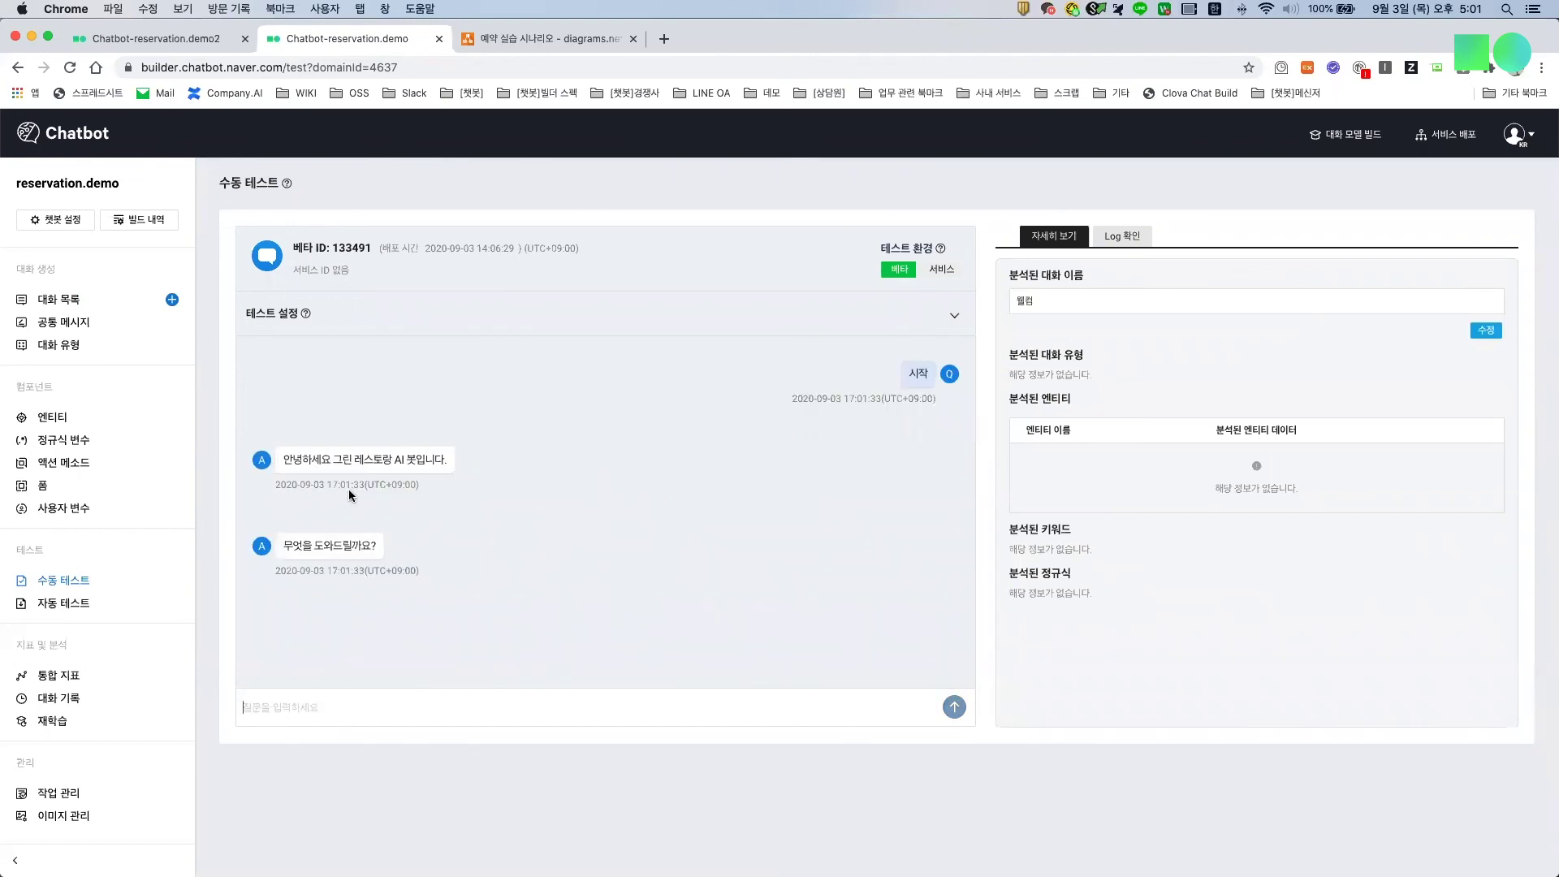
Step: Send the reservation request 금요일에 예약하겠습니다 to the test bot
{"action": "left_click", "coordinate": [352, 706]}
{"action": "type", "text": "3시"}
{"action": "key", "text": "BackSpace"}
{"action": "key", "text": "BackSpace"}
{"action": "key", "text": "BackSpace"}
{"action": "type", "text": "긔"}
{"action": "type", "text": "요일에 이"}
{"action": "type", "text": "예약하겠습니"}
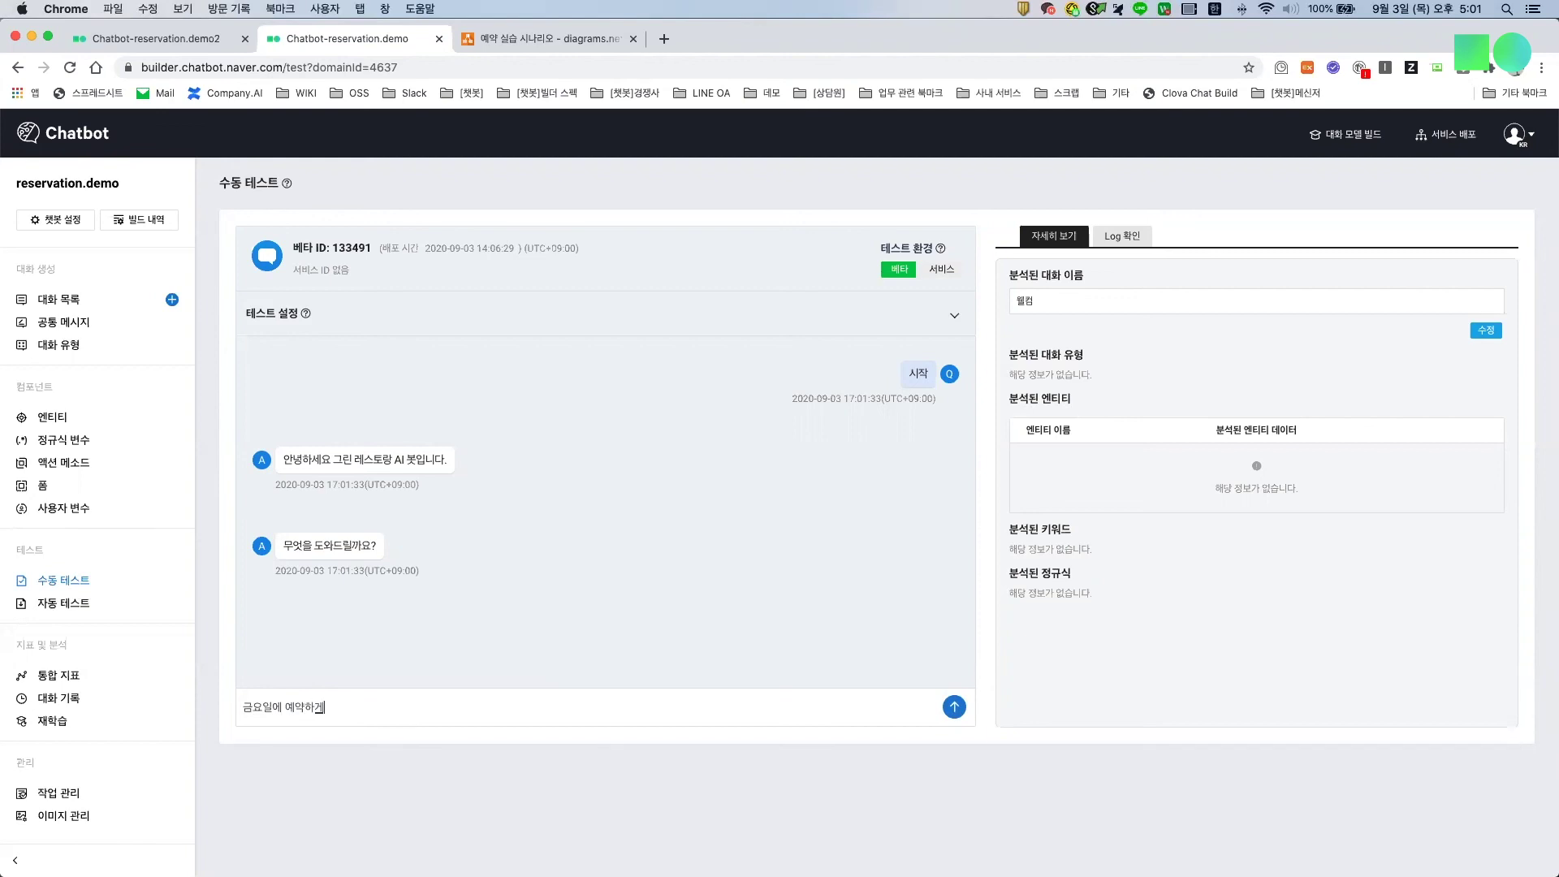
{"action": "type", "text": "다"}
{"action": "key", "text": "Return"}
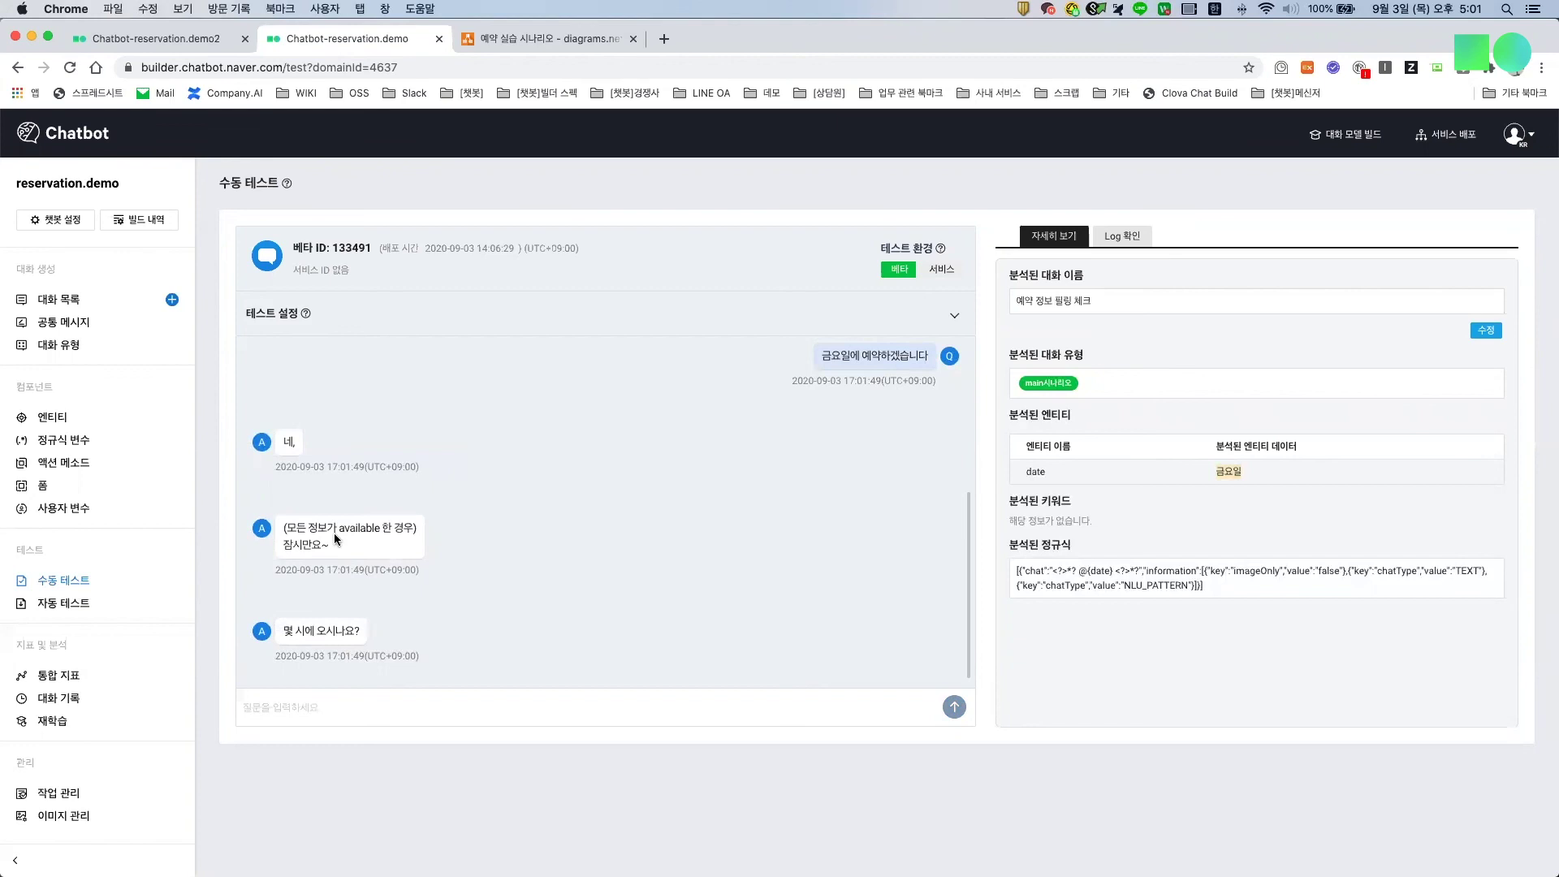
Step: Highlight the bot's availability-check reply, the detected date entity 금요일, and its time question
{"action": "left_click_drag", "start_coordinate": [309, 528], "coordinate": [416, 529]}
{"action": "left_click_drag", "start_coordinate": [294, 546], "coordinate": [331, 553]}
{"action": "double_click", "coordinate": [1032, 471]}
{"action": "mouse_move", "coordinate": [282, 637]}
{"action": "left_mouse_down"}
{"action": "mouse_move", "coordinate": [318, 631]}
{"action": "mouse_move", "coordinate": [308, 650]}
{"action": "left_mouse_up"}
{"action": "left_click", "coordinate": [307, 632]}
Step: Answer the booking questions with 3시요 for the time and 2명이서 갈게요 for two people
{"action": "left_click", "coordinate": [325, 700]}
{"action": "type", "text": "3시요"}
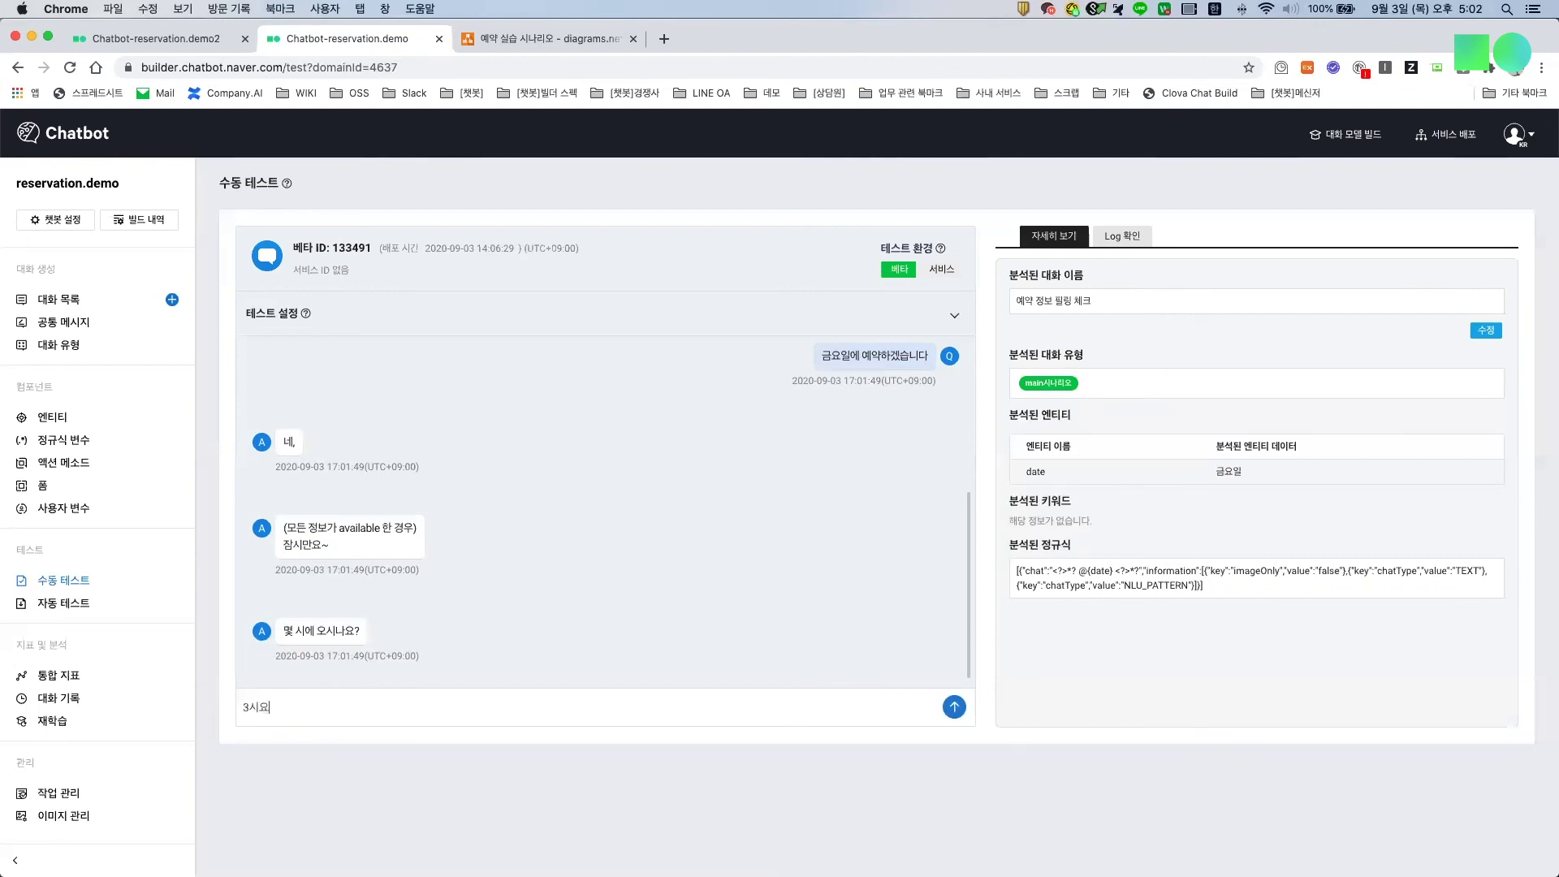
{"action": "key", "text": "Return"}
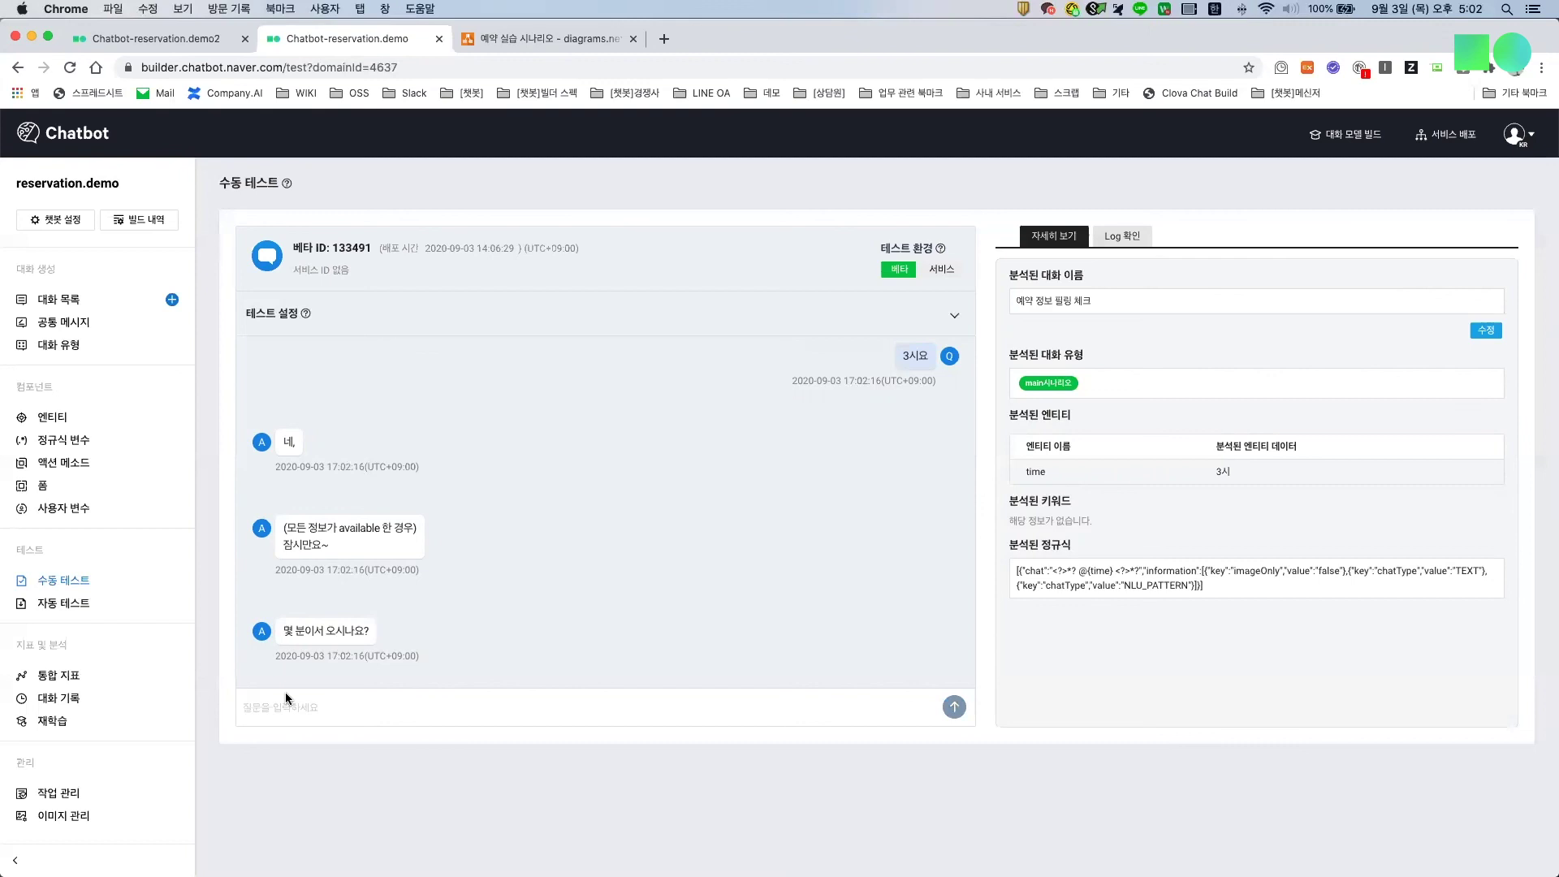
{"action": "type", "text": "2명이서 그갈게요"}
{"action": "key", "text": "Return"}
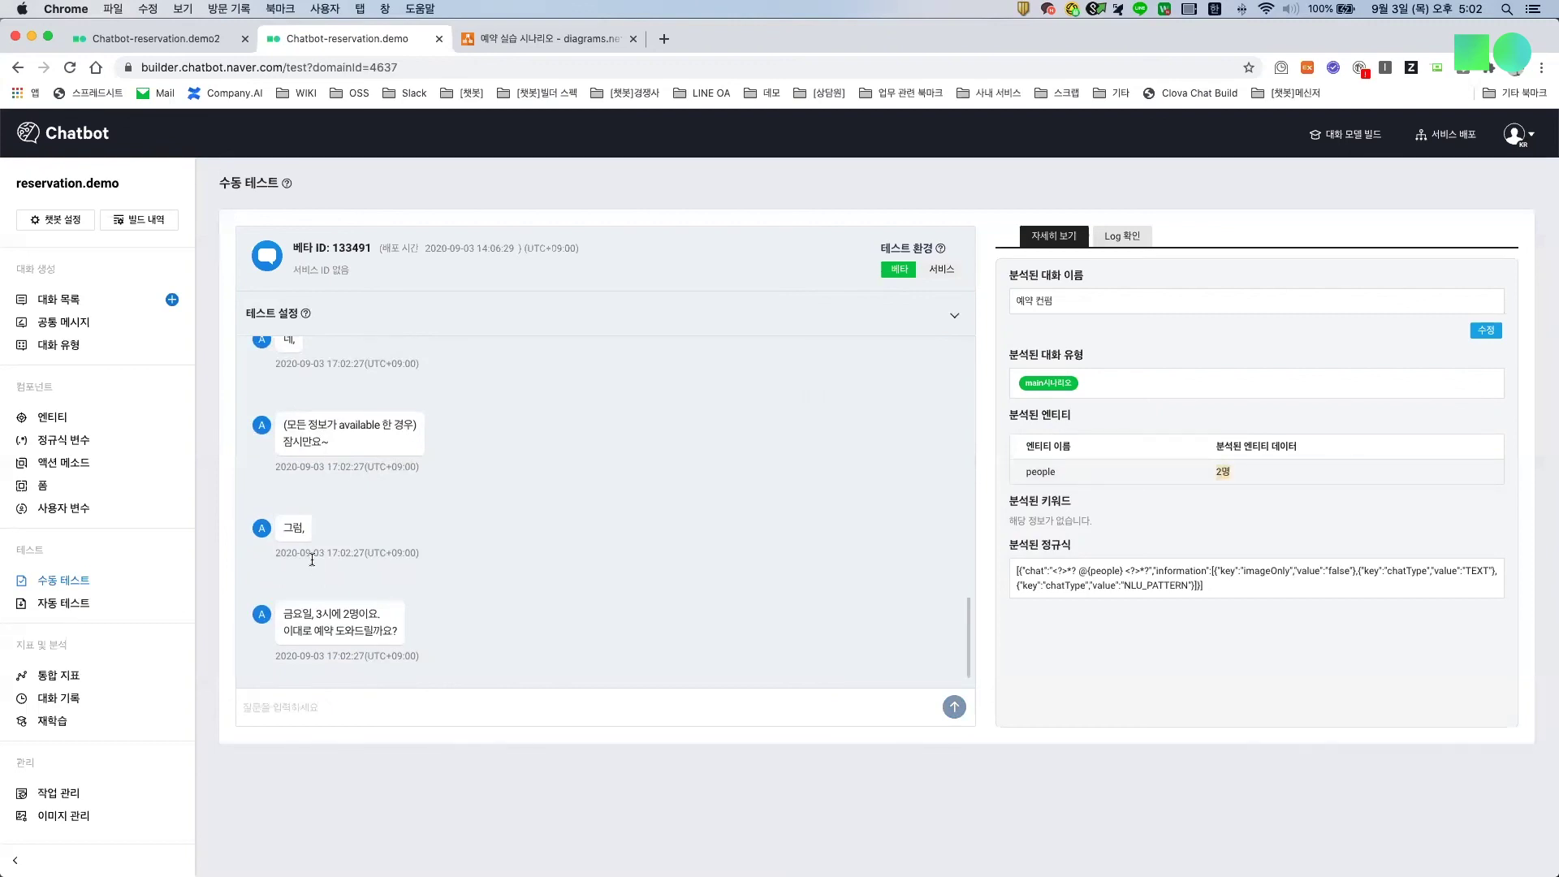
Step: Tell the test bot 바꿀게요 to request a booking change
{"action": "scroll", "coordinate": [307, 495], "scroll_direction": "up", "scroll_amount": 5}
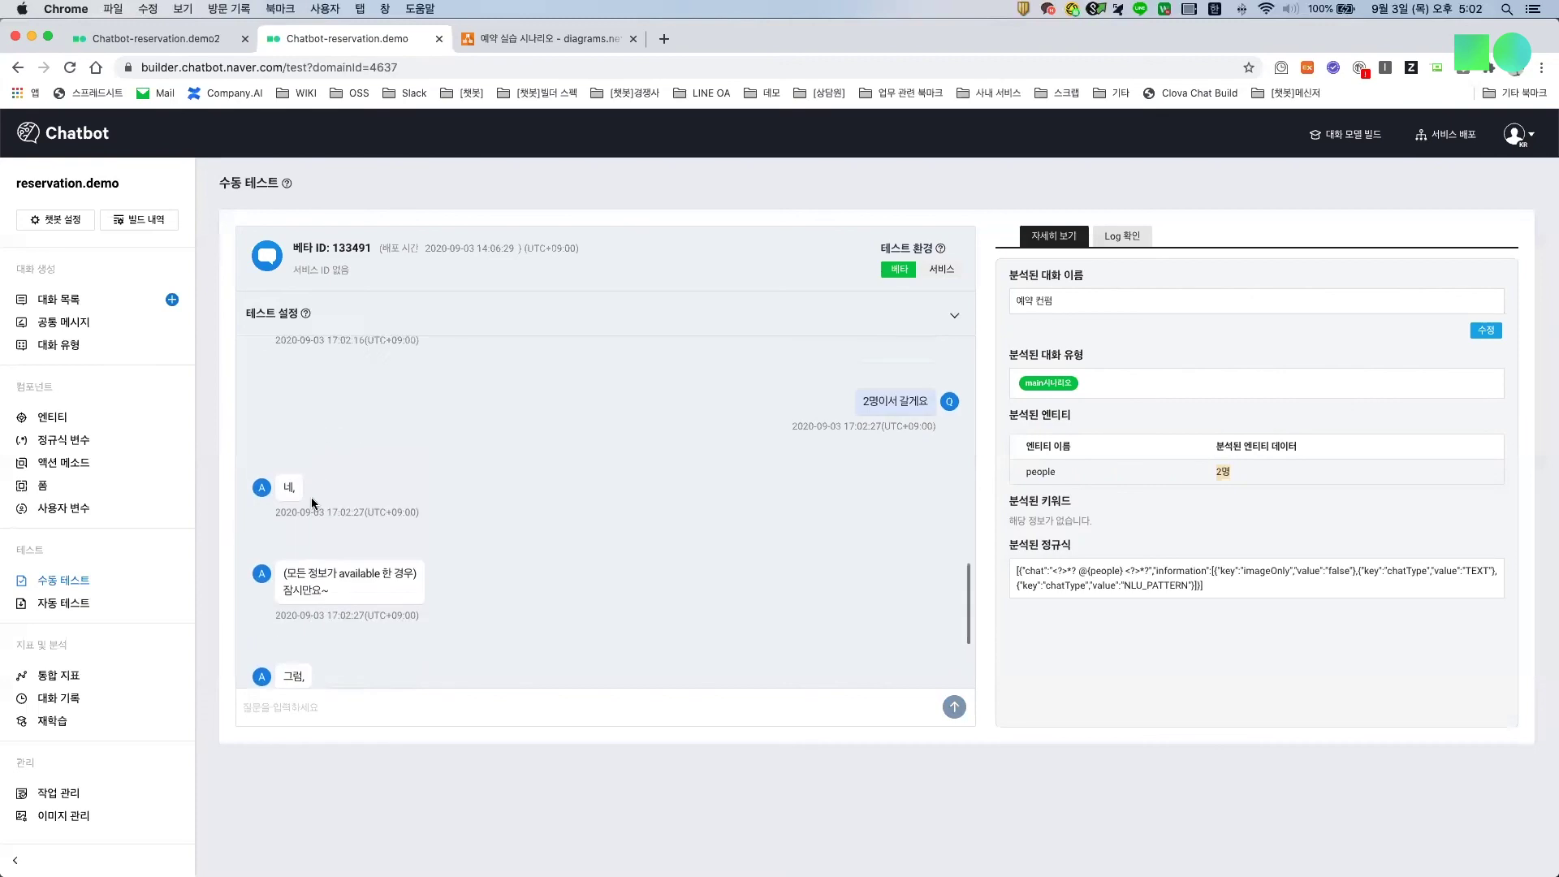
{"action": "scroll", "coordinate": [351, 400], "scroll_direction": "down", "scroll_amount": 3}
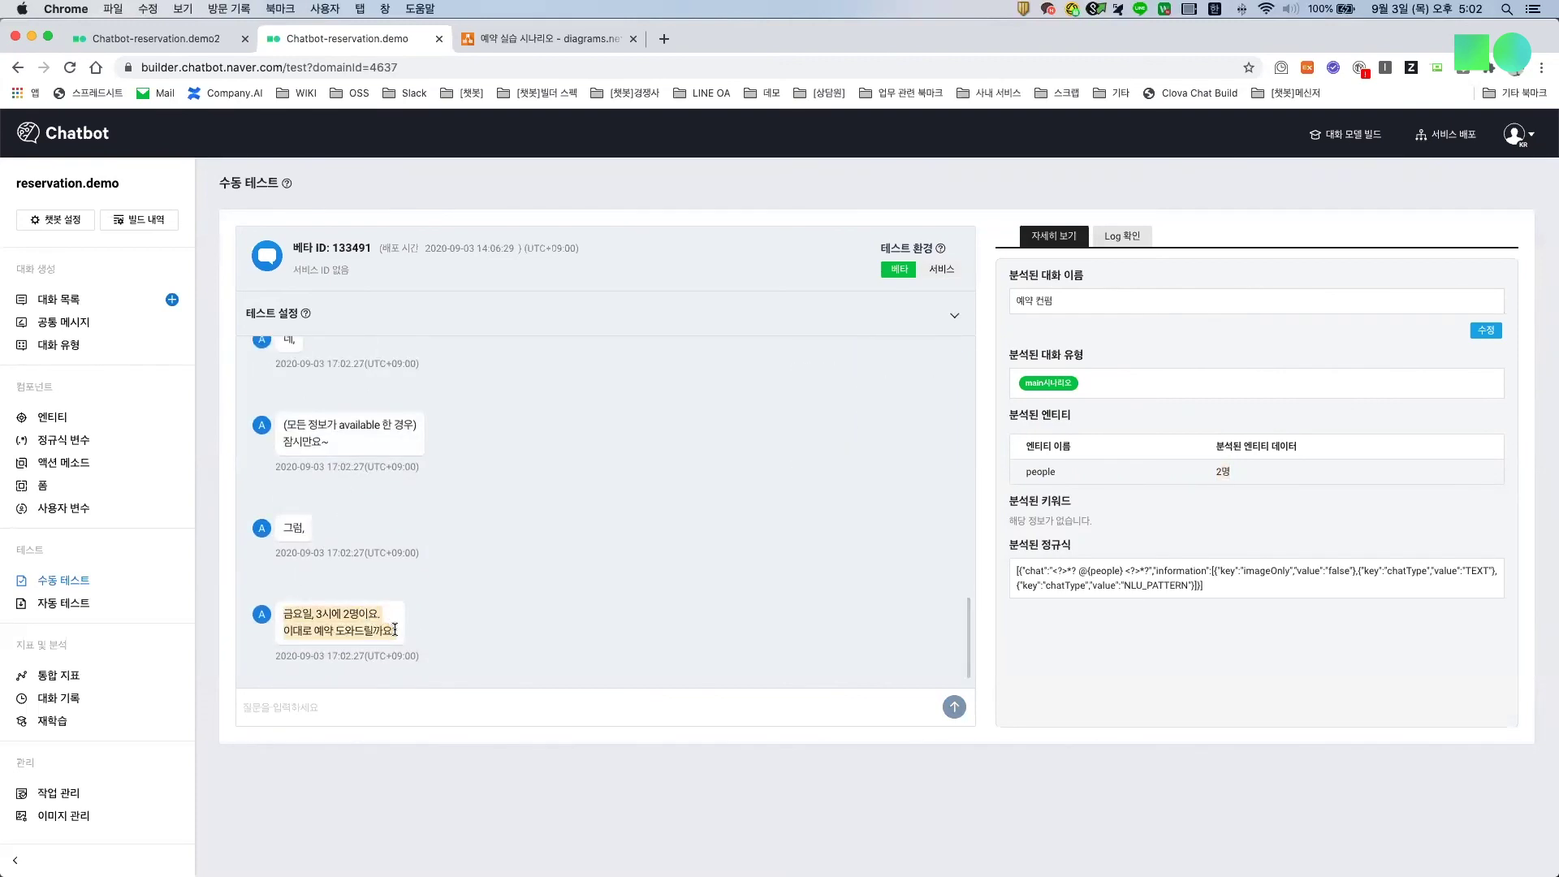
{"action": "left_click", "coordinate": [395, 704]}
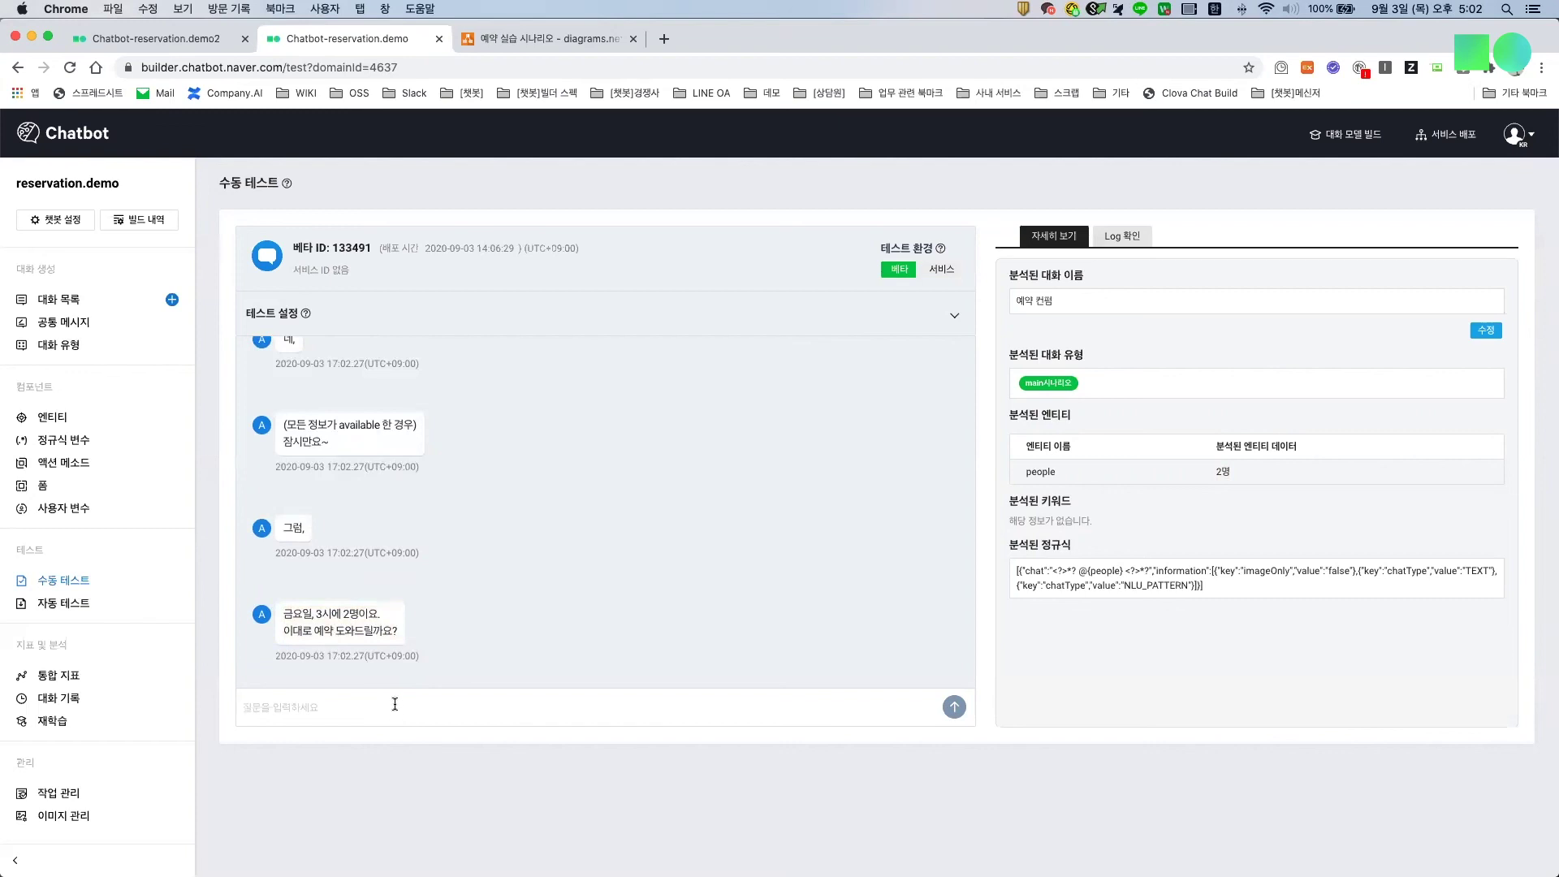
{"action": "type", "text": "바뀌"}
{"action": "type", "text": "게요"}
{"action": "key", "text": "Return"}
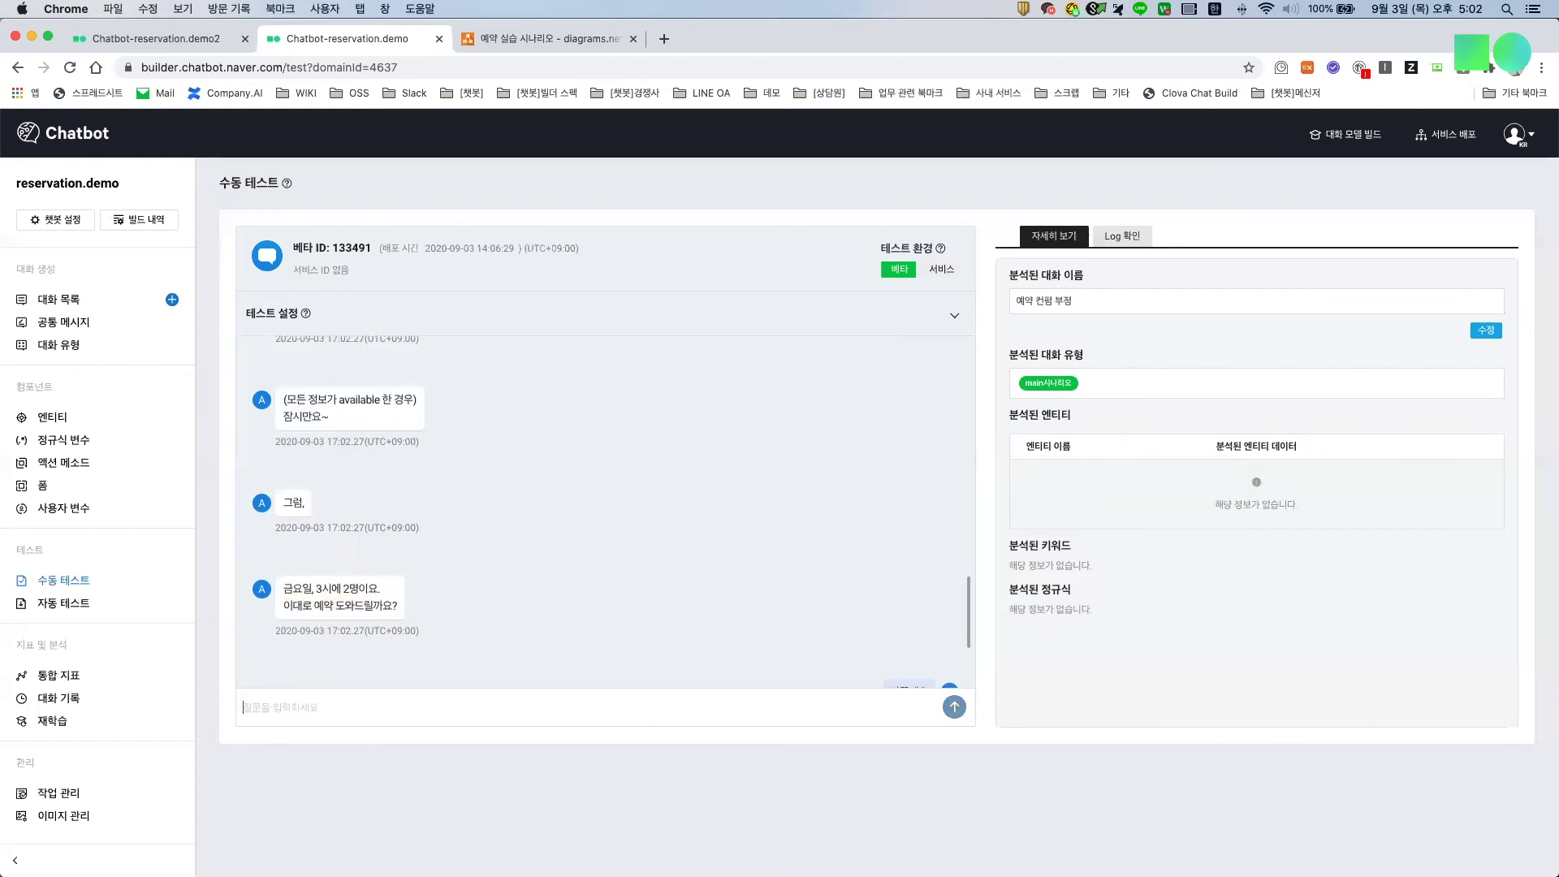
Step: Change the party size to four people with 4명으로 바꿀게
{"action": "left_click_drag", "start_coordinate": [325, 631], "coordinate": [411, 680]}
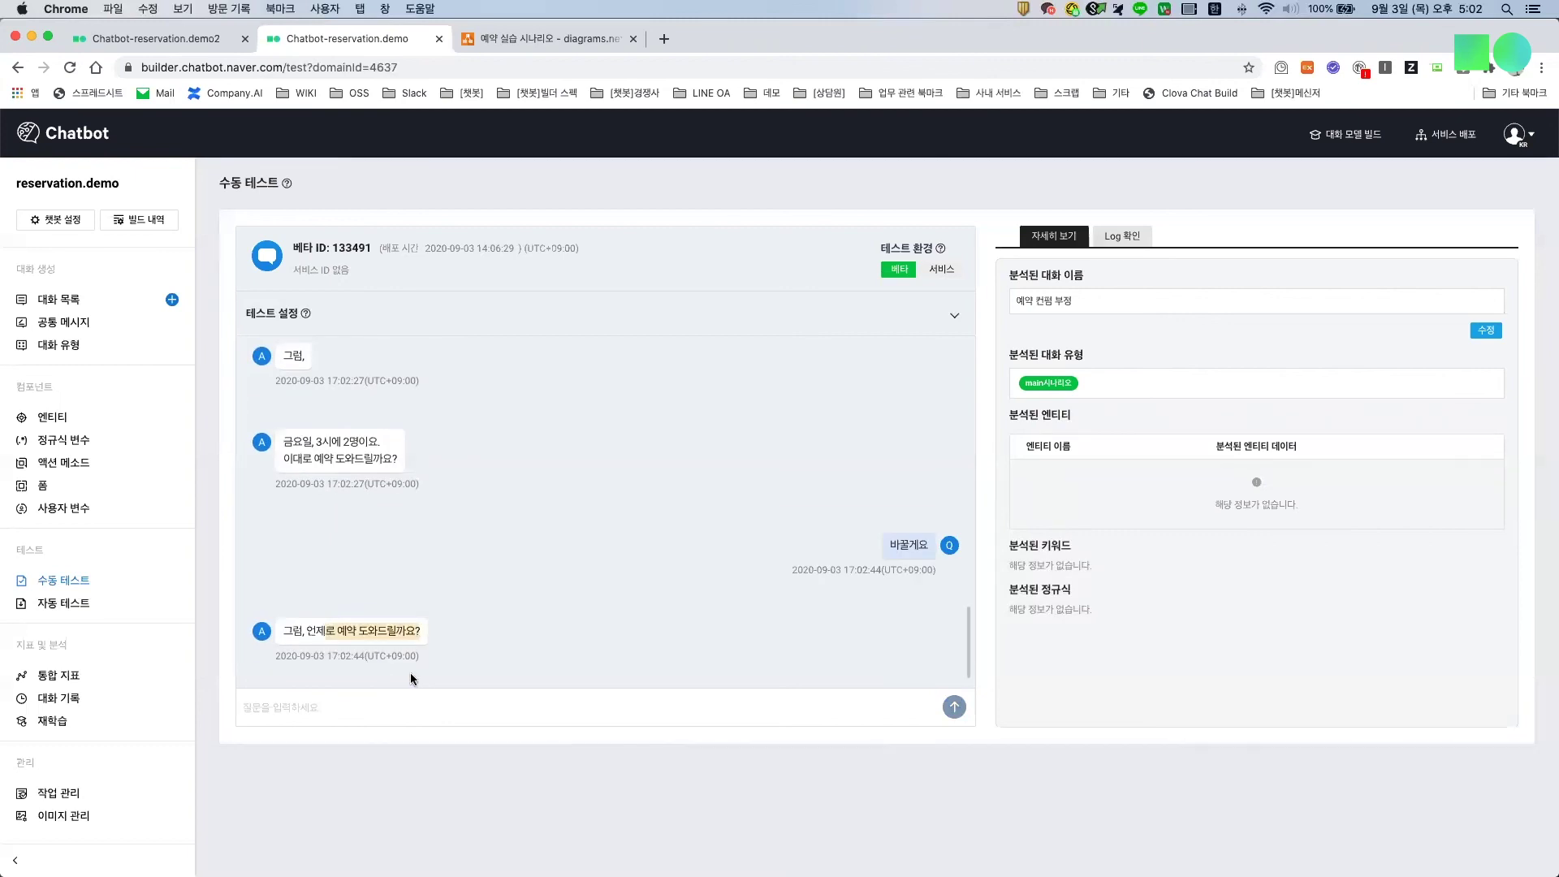
{"action": "left_click", "coordinate": [381, 699]}
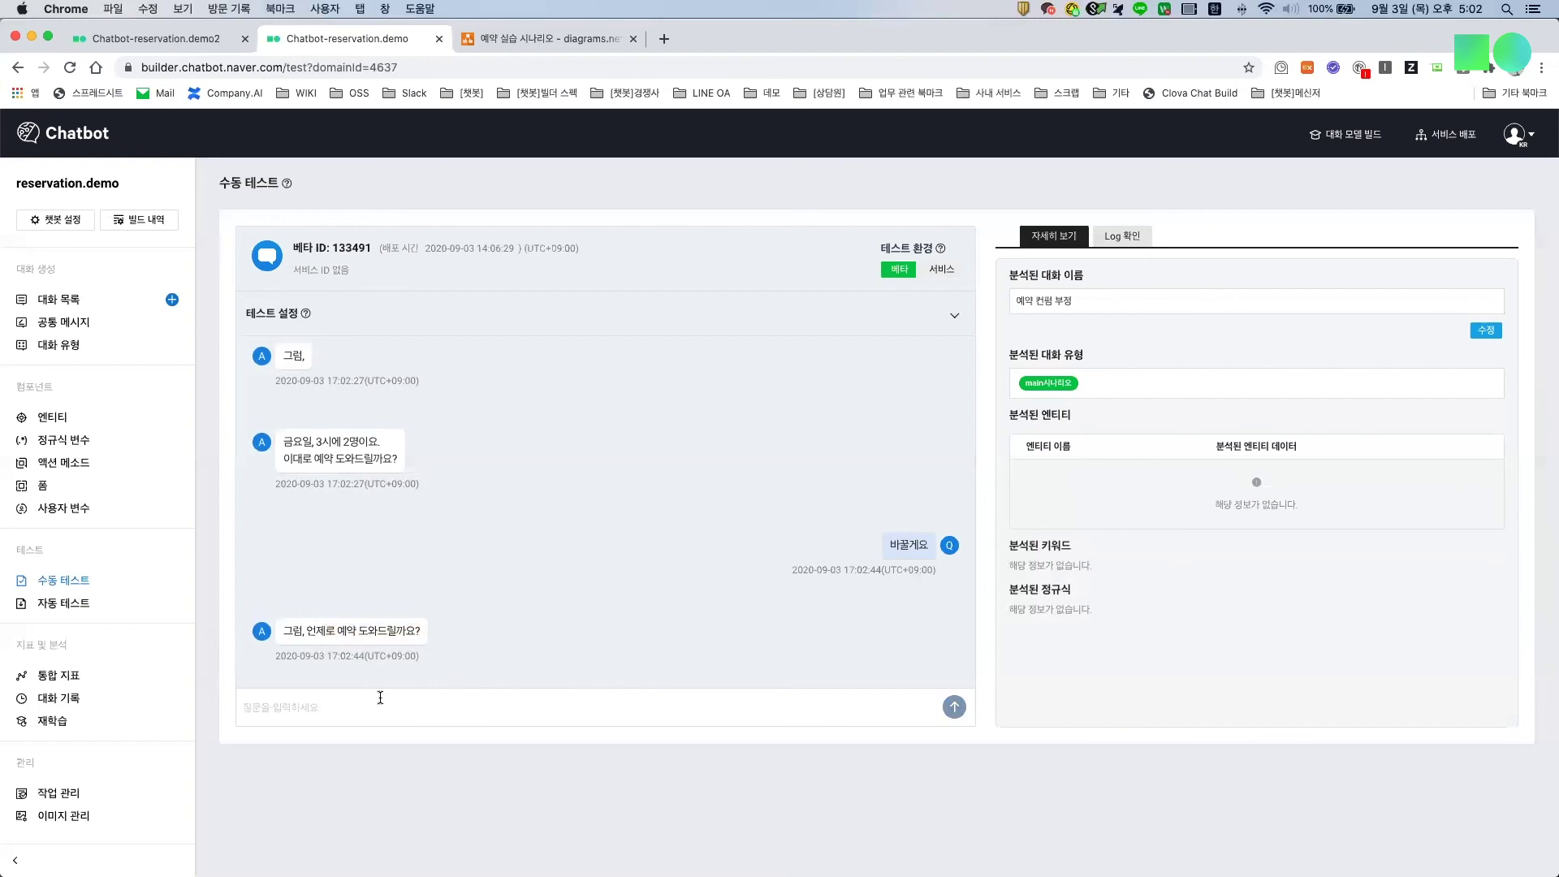
{"action": "type", "text": "4명으로 바꿀게"}
{"action": "key", "text": "Return"}
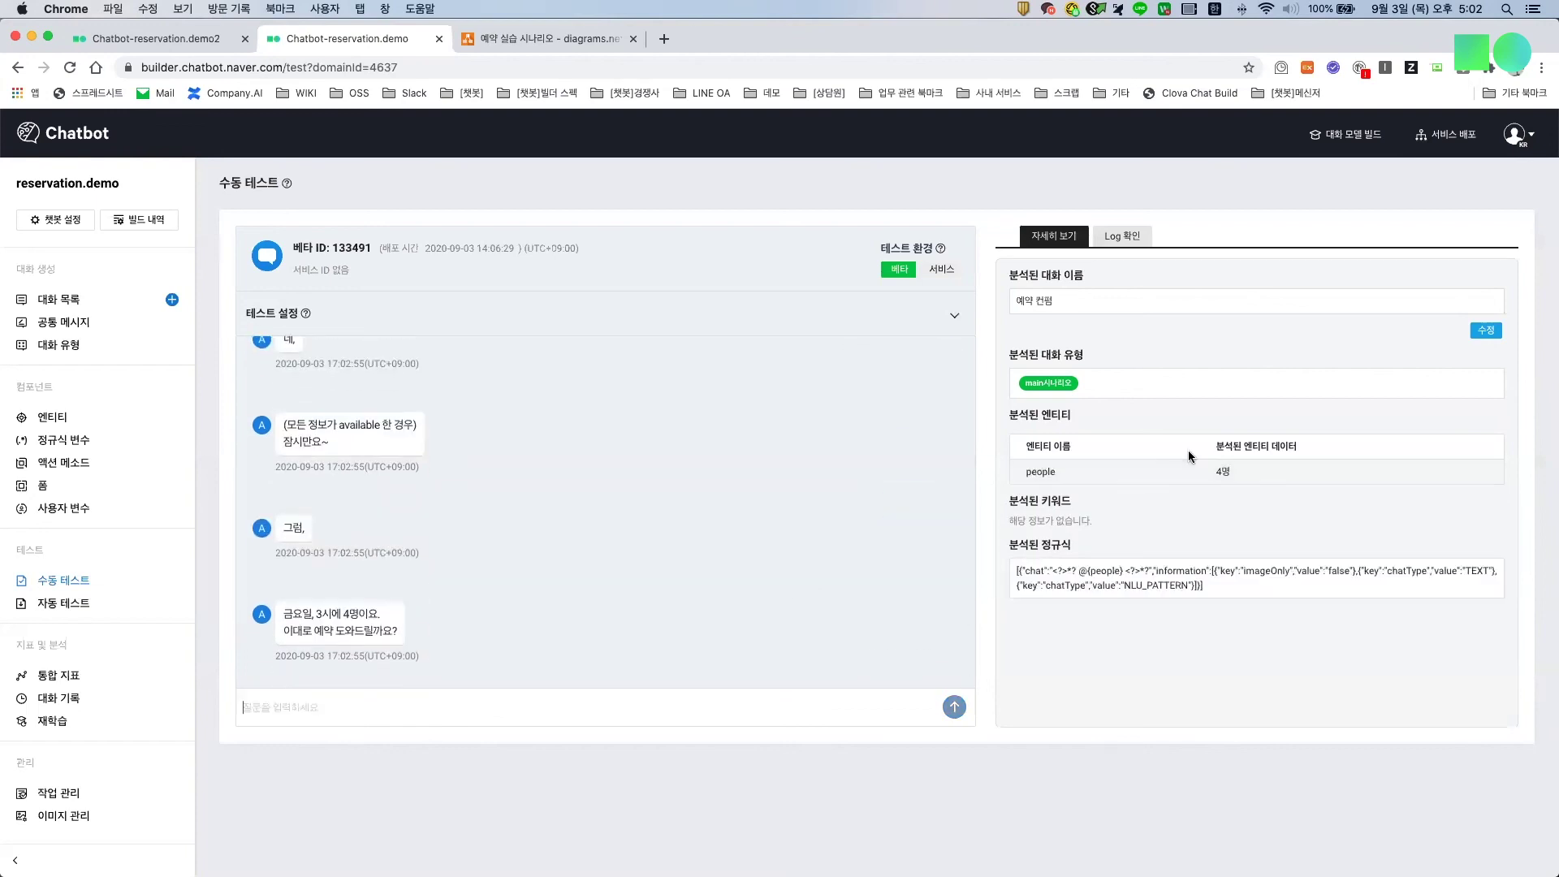
Step: Confirm the updated 4명 booking with 네 to get the reservation-complete reply
{"action": "left_click_drag", "start_coordinate": [282, 614], "coordinate": [364, 616]}
{"action": "left_click", "coordinate": [316, 705]}
{"action": "type", "text": "네"}
{"action": "key", "text": "Return"}
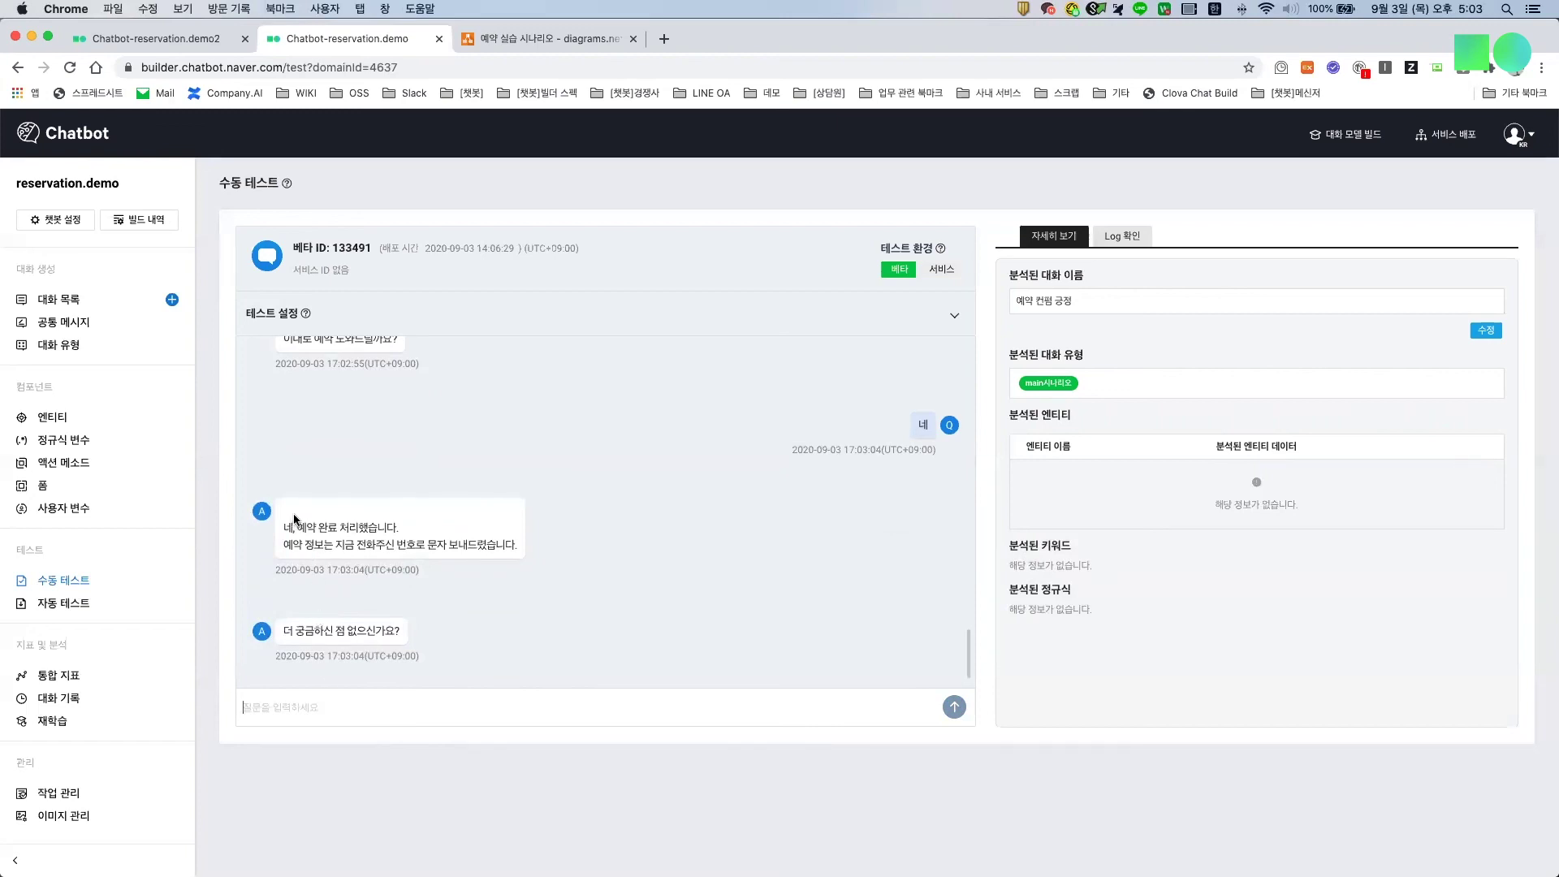
Step: After reviewing the booking-complete reply, ask the test bot '주차장 있나요'
{"action": "left_click_drag", "start_coordinate": [306, 529], "coordinate": [507, 544]}
{"action": "left_click_drag", "start_coordinate": [336, 633], "coordinate": [401, 634]}
{"action": "left_click", "coordinate": [387, 720]}
{"action": "type", "text": "주차장"}
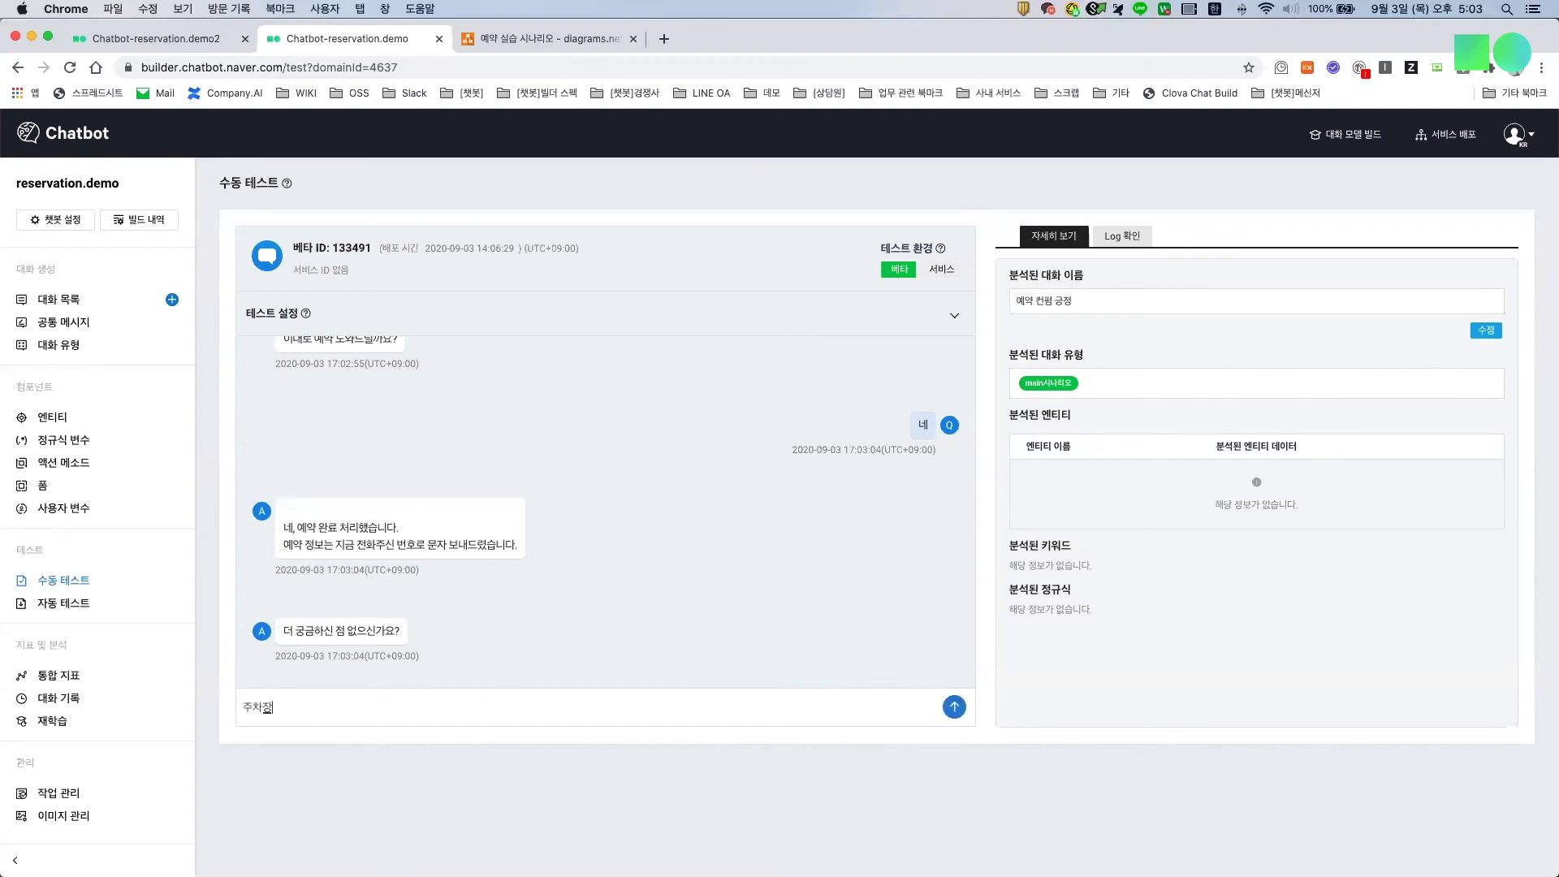
{"action": "type", "text": " 있나요"}
{"action": "key", "text": "Return"}
Step: Check the underground parking answer, then send the hang-up message '끈을게요'
{"action": "left_click_drag", "start_coordinate": [314, 545], "coordinate": [396, 545]}
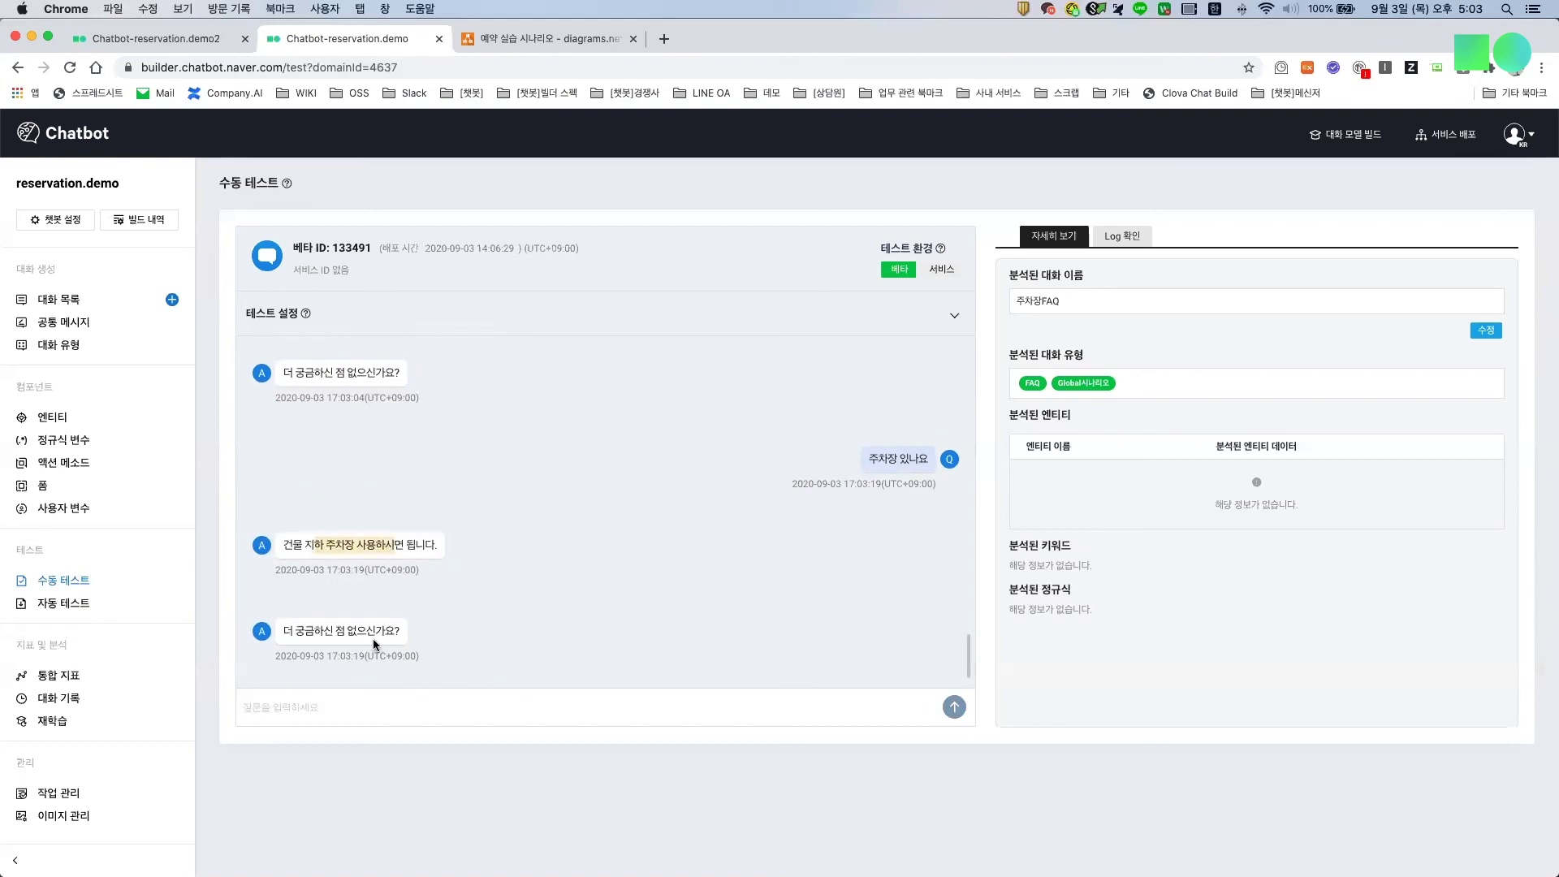
{"action": "left_click_drag", "start_coordinate": [346, 631], "coordinate": [415, 648]}
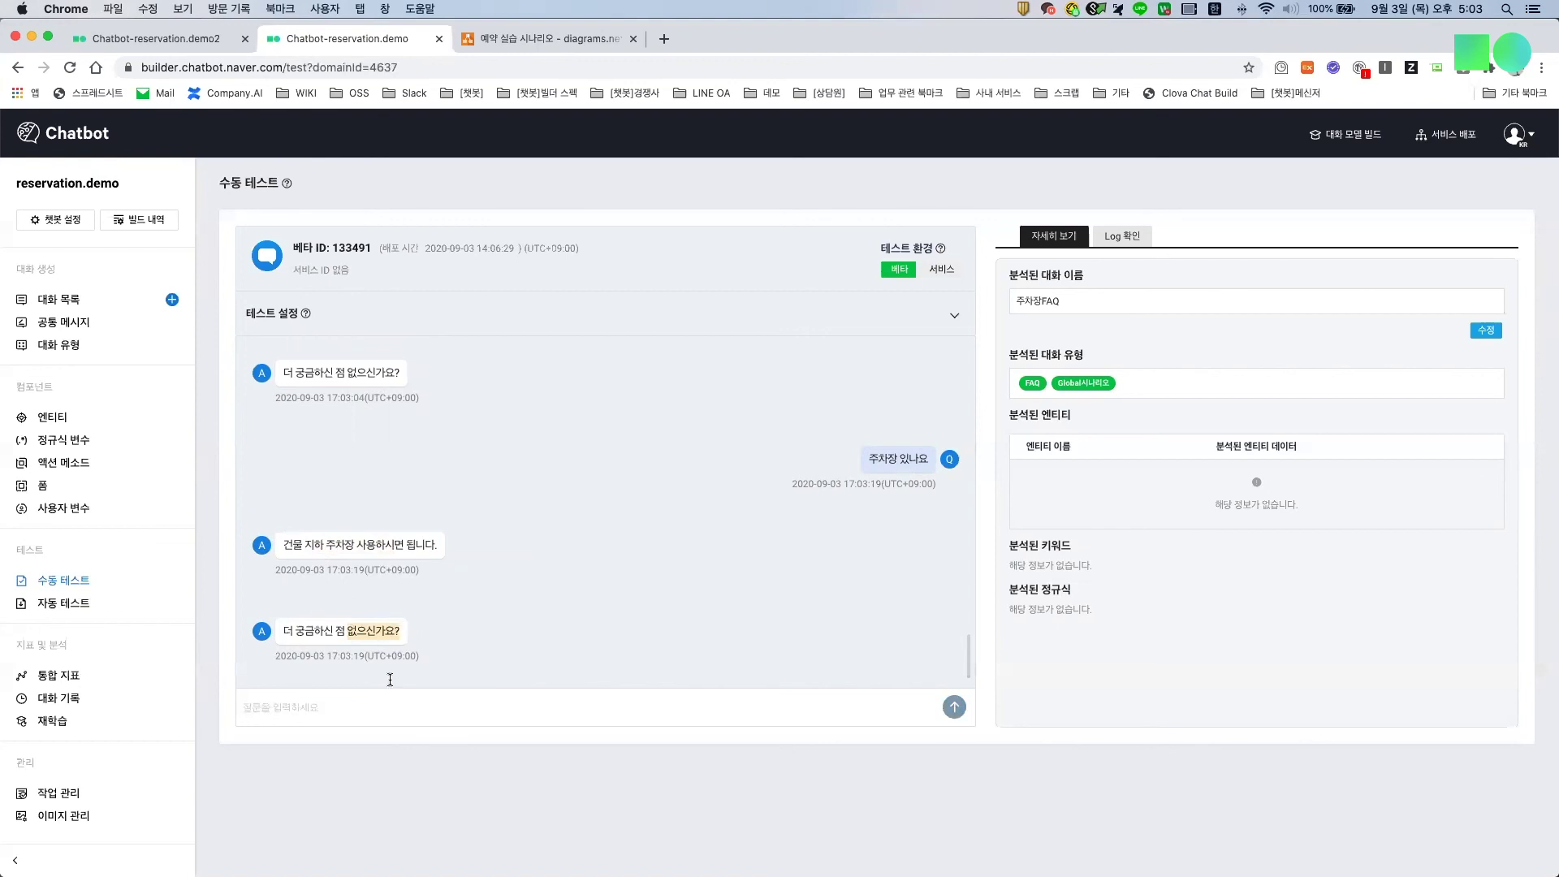
{"action": "left_click", "coordinate": [344, 712]}
{"action": "type", "text": "종료"}
{"action": "key", "text": "BackSpace"}
{"action": "key", "text": "BackSpace"}
{"action": "type", "text": "끈"}
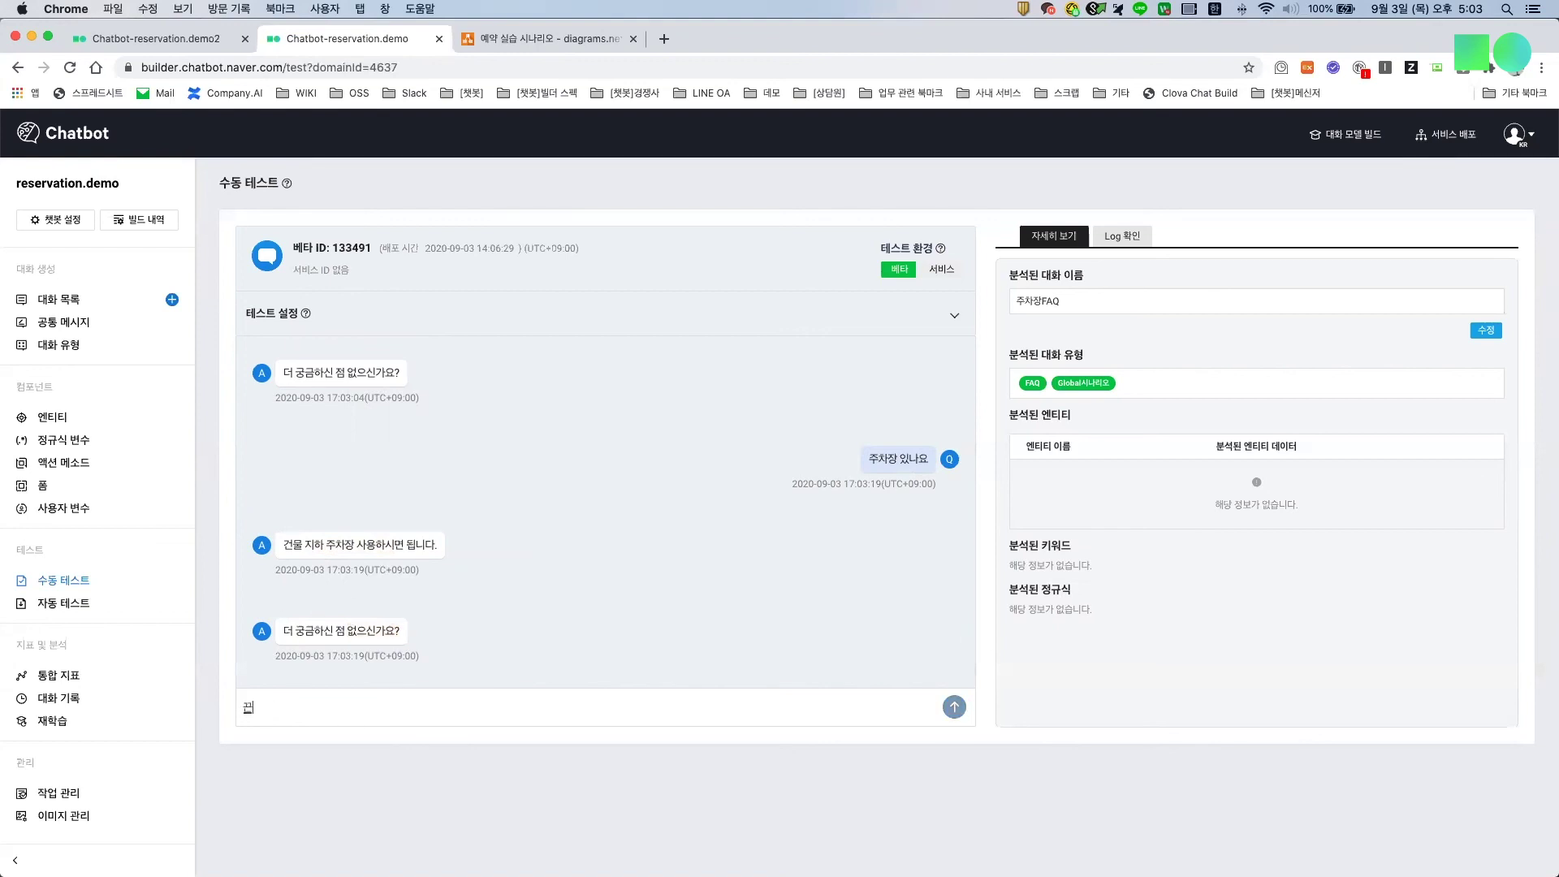
{"action": "type", "text": "을게요"}
{"action": "key", "text": "Return"}
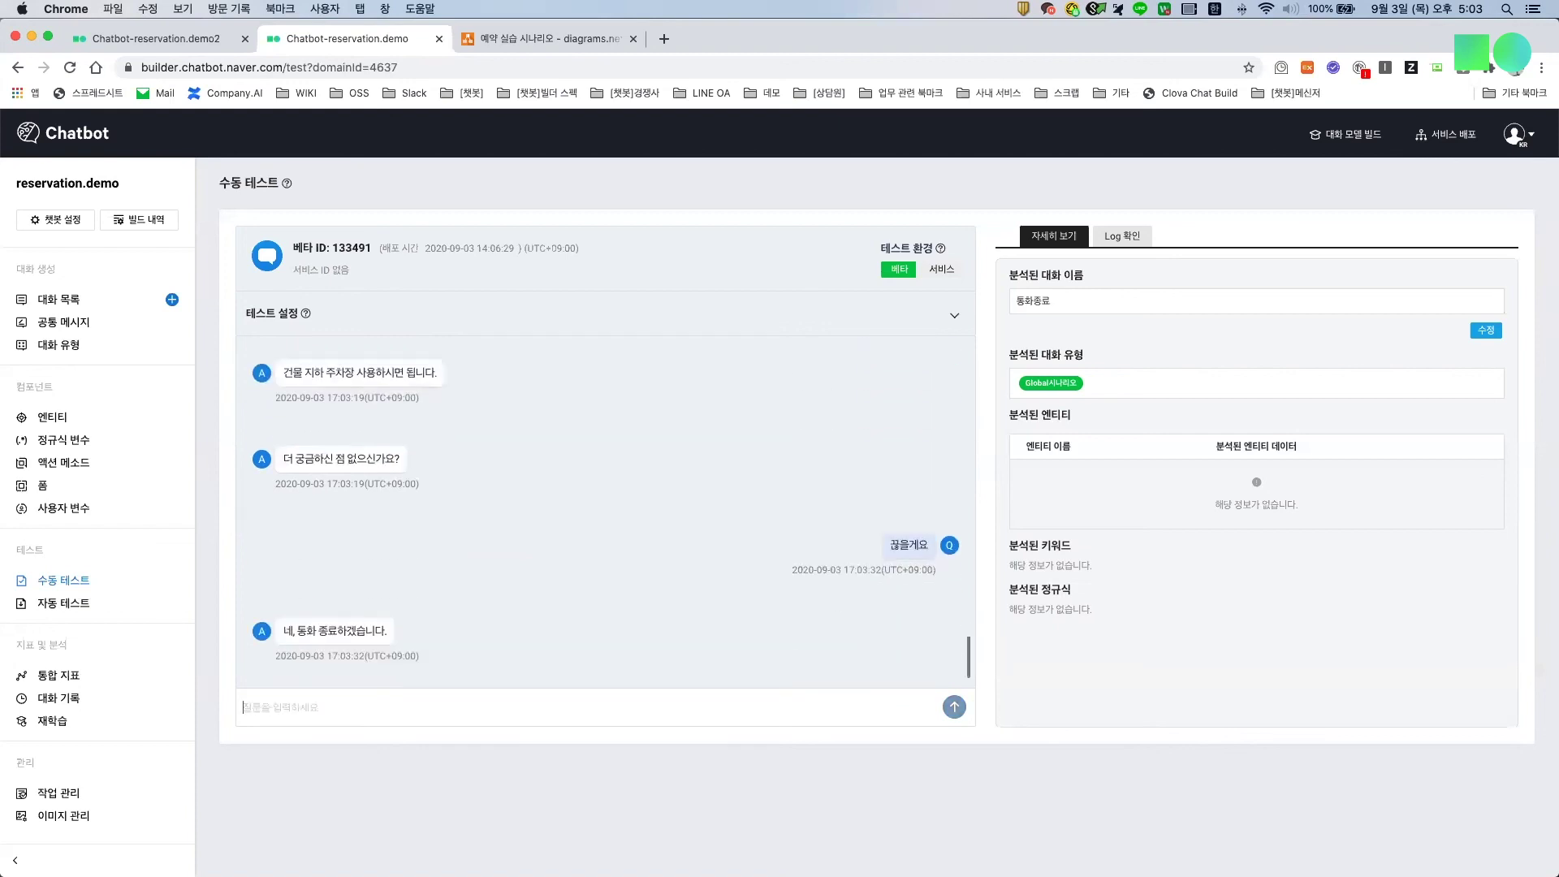
Step: Review the call-ending reply and scroll the chat log back toward the top
{"action": "left_click_drag", "start_coordinate": [328, 631], "coordinate": [375, 632]}
{"action": "scroll", "coordinate": [337, 639], "scroll_direction": "up", "scroll_amount": 10}
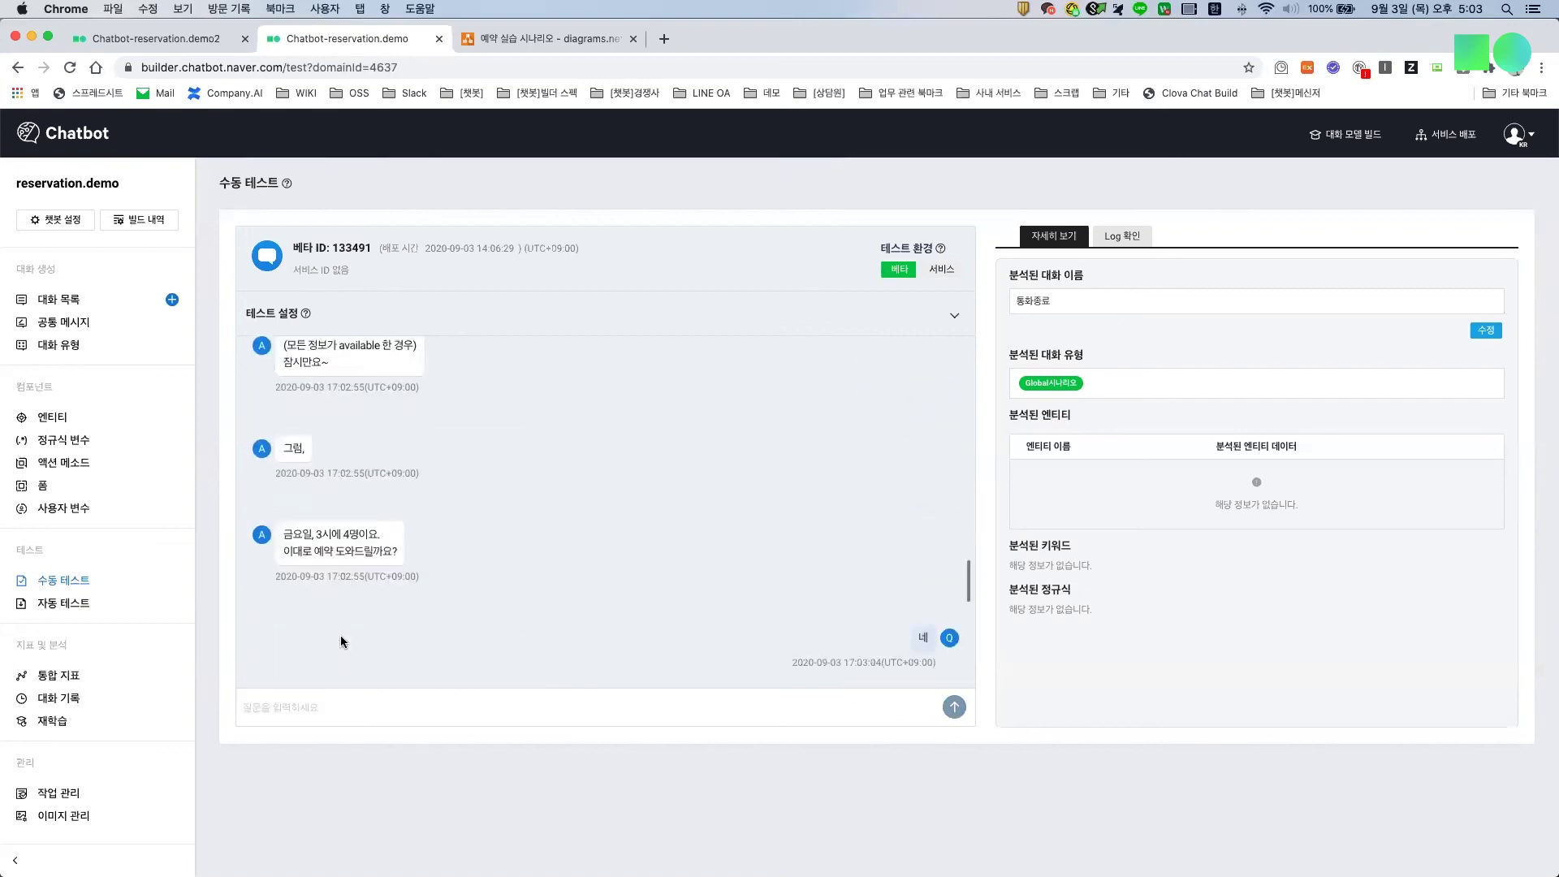
{"action": "scroll", "coordinate": [341, 642], "scroll_direction": "up", "scroll_amount": 8}
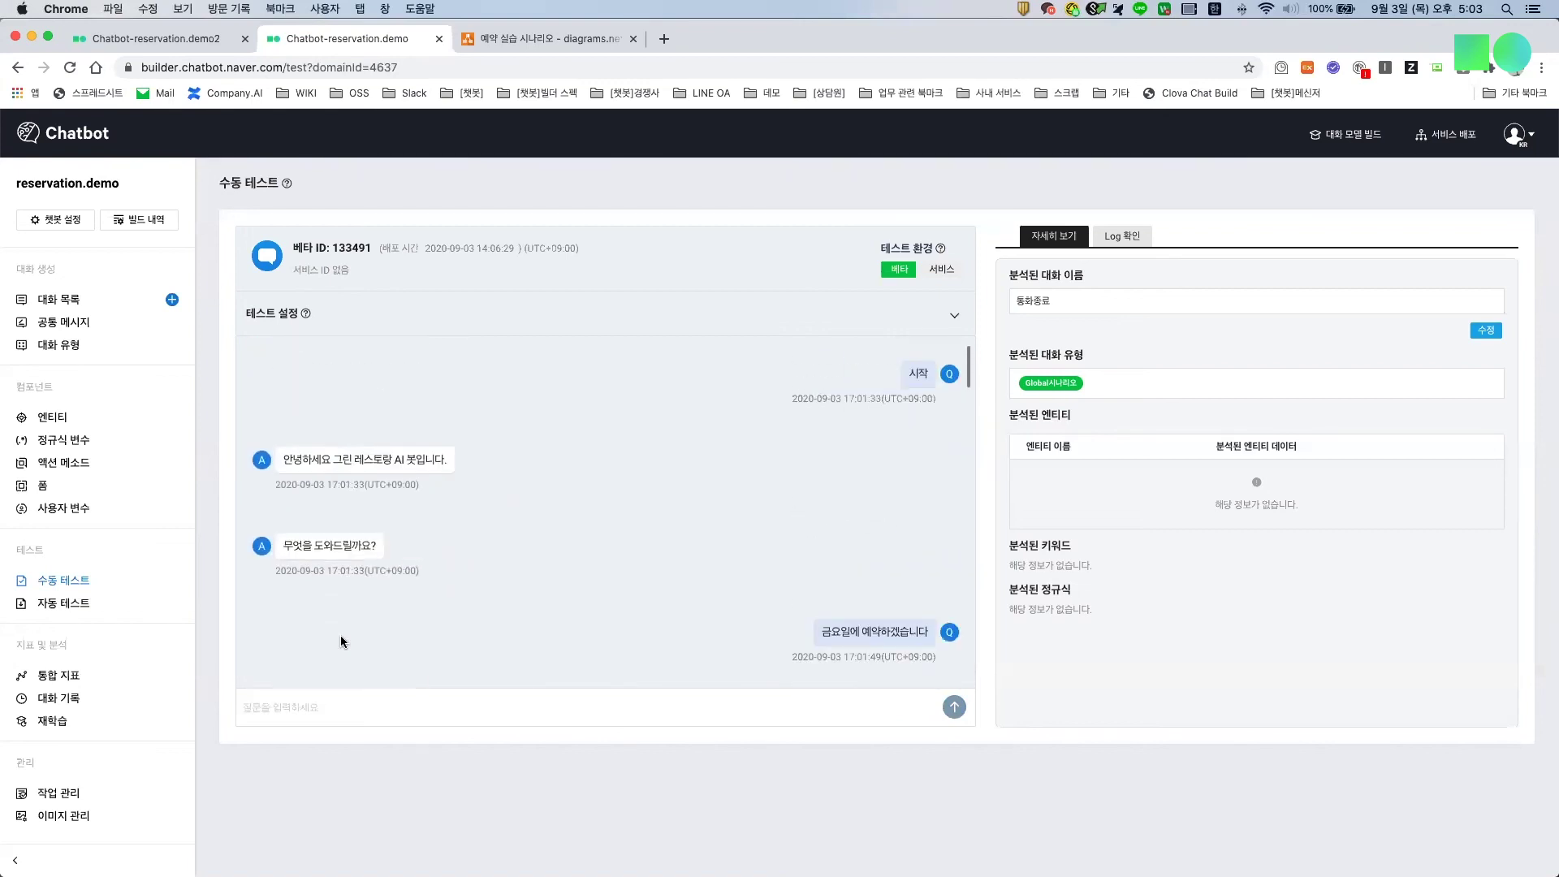